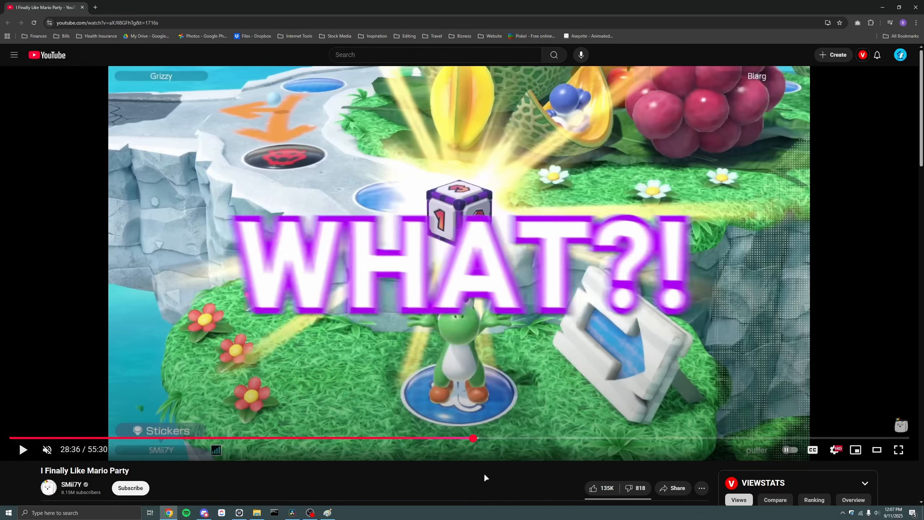
Replay the "WHAT?!" text moment in the reference video, then switch to DaVinci Resolve
{"action": "key", "text": "Left"}
{"action": "left_click", "coordinate": [429, 374]}
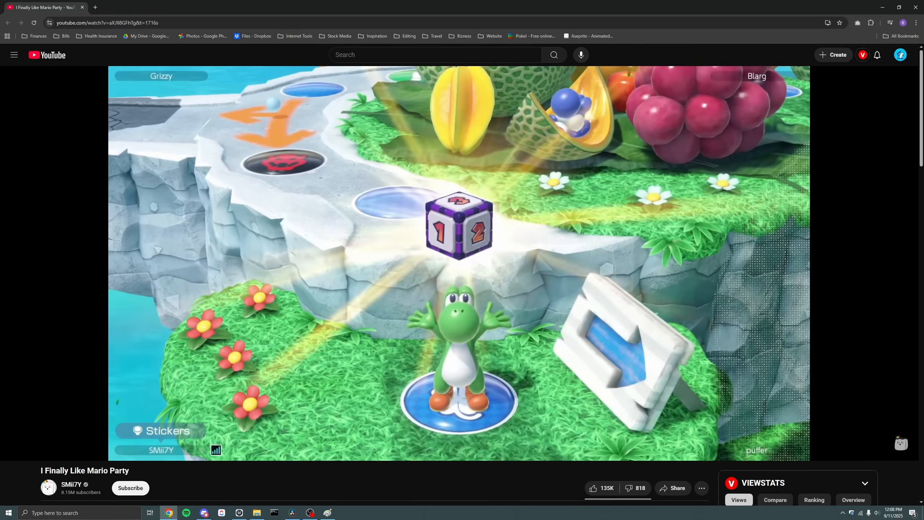
{"action": "left_click", "coordinate": [433, 377]}
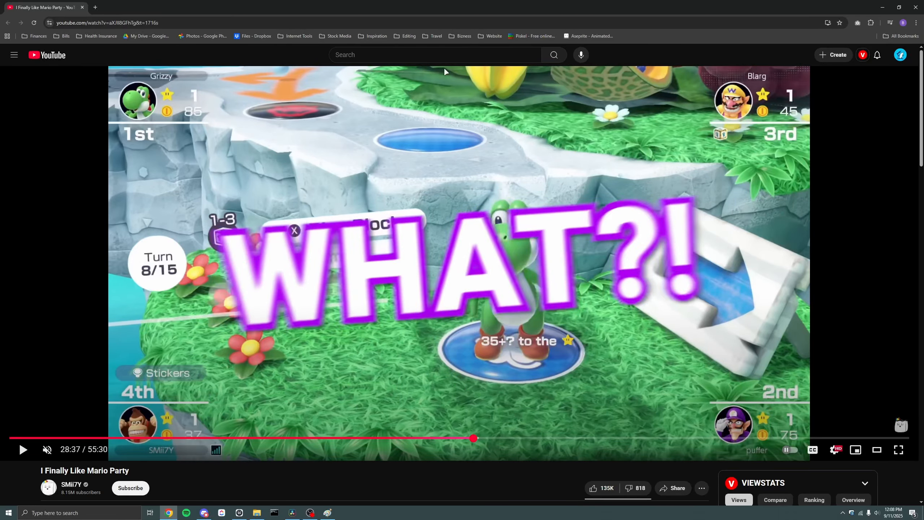
{"action": "left_click", "coordinate": [882, 8]}
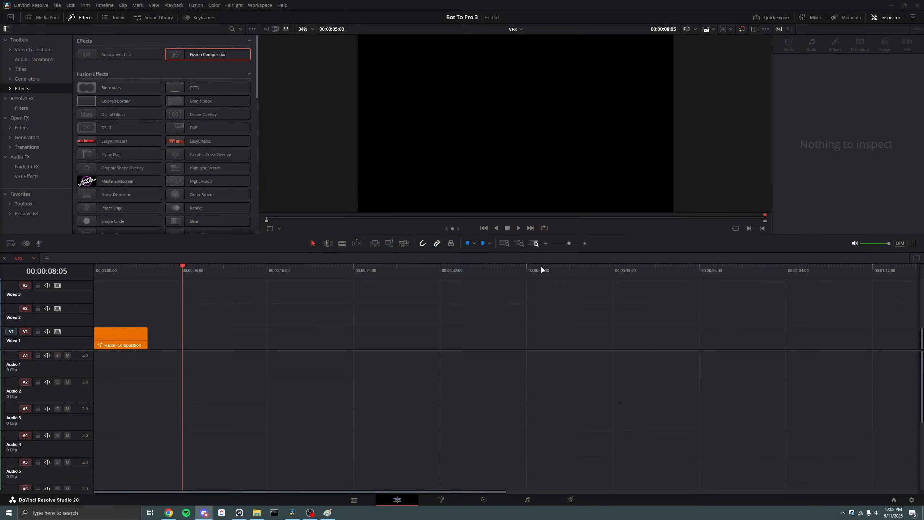
Add a second Fusion Composition clip on Video 1 at about the 10-second mark, after the existing one
{"action": "left_click", "coordinate": [230, 273]}
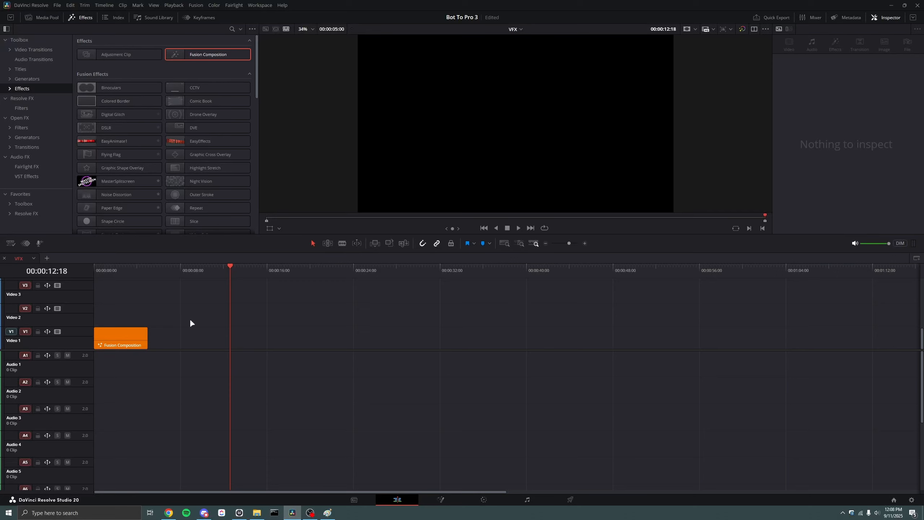
{"action": "left_click_drag", "start_coordinate": [300, 349], "coordinate": [300, 352]}
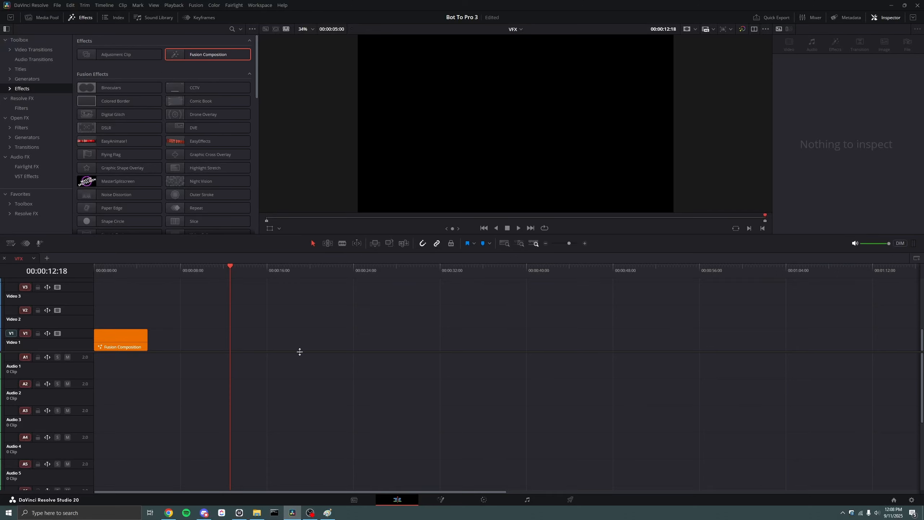
{"action": "scroll", "coordinate": [287, 343], "scroll_direction": "up", "scroll_amount": 2}
{"action": "scroll", "coordinate": [364, 324], "scroll_direction": "down", "scroll_amount": 2}
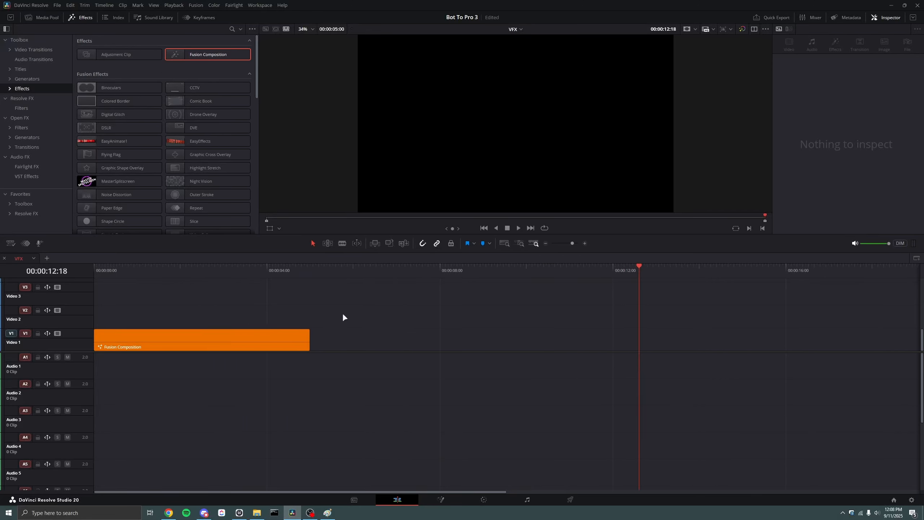
{"action": "left_click", "coordinate": [311, 272]}
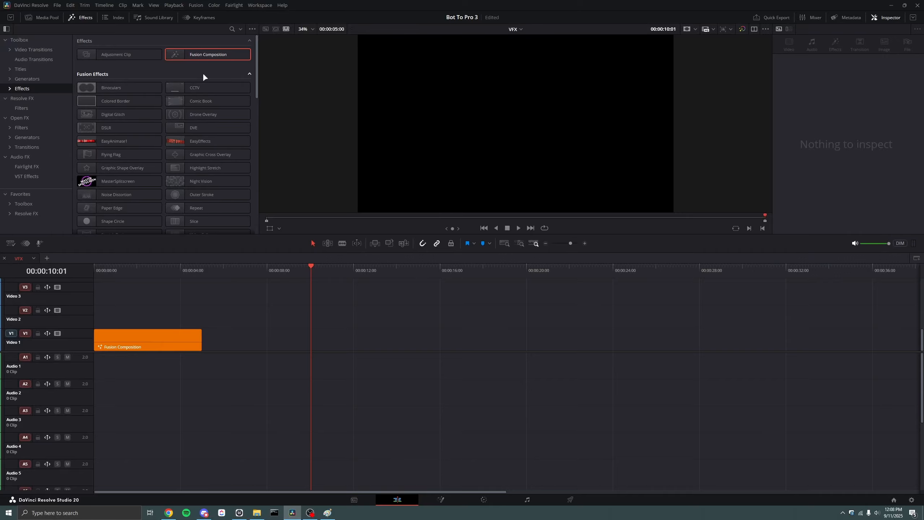
{"action": "left_click_drag", "start_coordinate": [213, 55], "coordinate": [305, 344]}
{"action": "key", "text": "shift+5"}
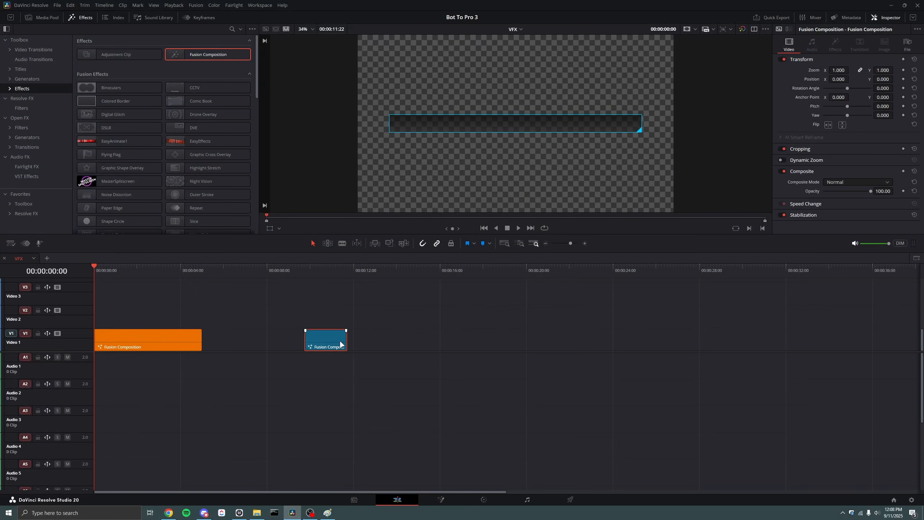
Open the new composition in Fusion, switch to a single viewer, and return to the Edit page
{"action": "left_click", "coordinate": [320, 270]}
{"action": "key", "text": "shift+5"}
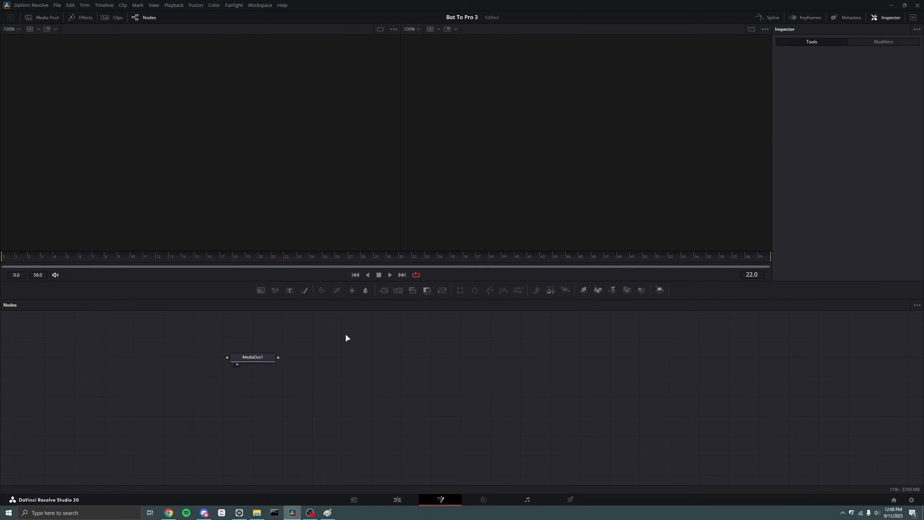
{"action": "left_click", "coordinate": [751, 30]}
{"action": "left_click", "coordinate": [401, 505]}
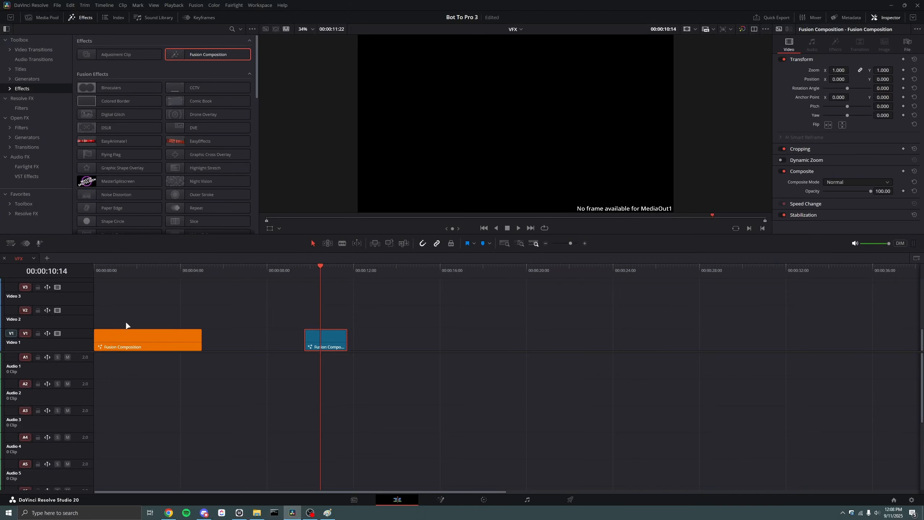
Replace the second Fusion Composition clip on Video 1 with a Text+ title
{"action": "left_click", "coordinate": [36, 70]}
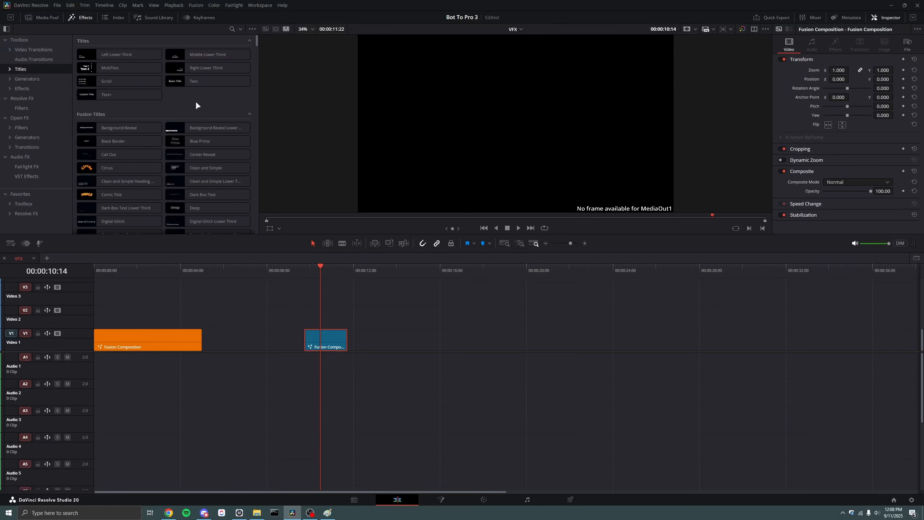
{"action": "scroll", "coordinate": [196, 102], "scroll_direction": "down", "scroll_amount": 3}
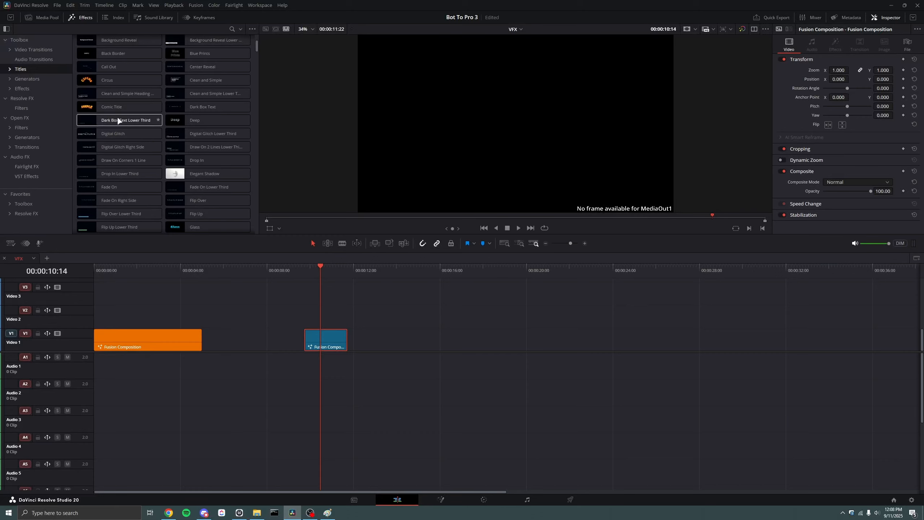
{"action": "scroll", "coordinate": [163, 153], "scroll_direction": "up", "scroll_amount": 3}
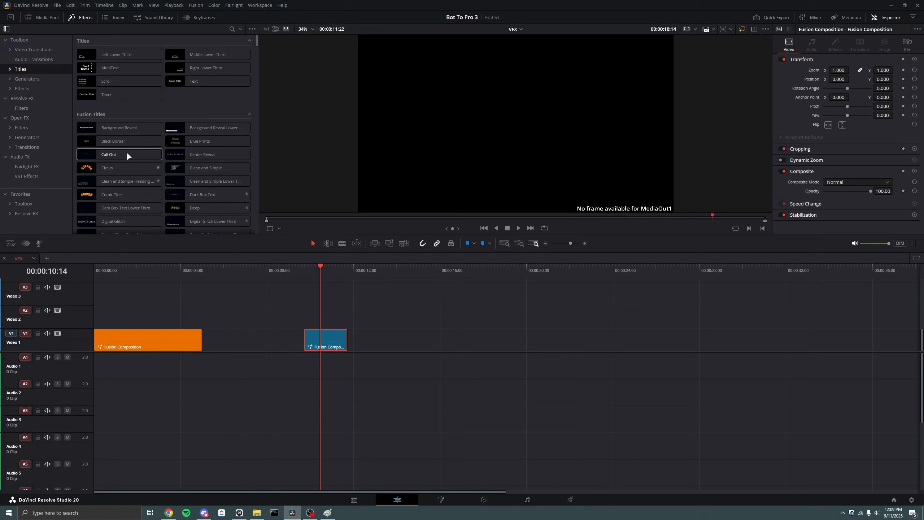
{"action": "key", "text": "Delete"}
{"action": "left_click", "coordinate": [115, 93]}
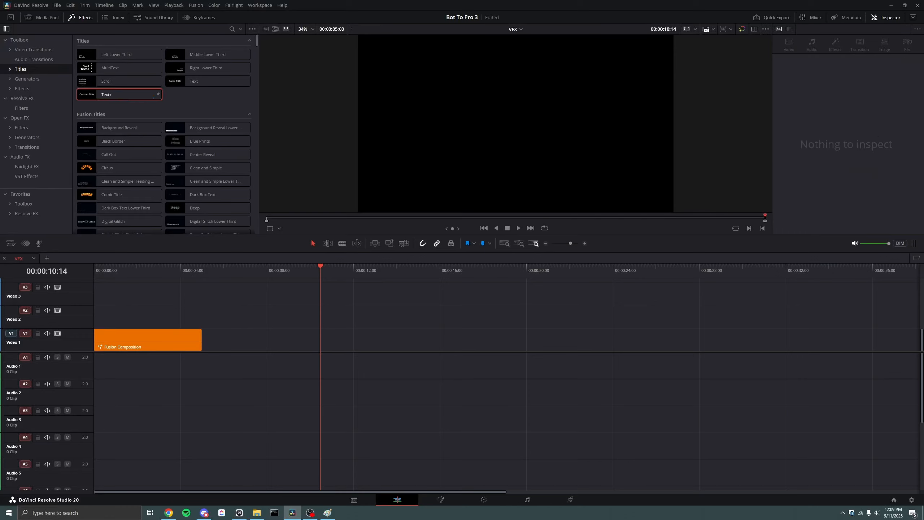
{"action": "left_click_drag", "start_coordinate": [109, 89], "coordinate": [307, 363]}
{"action": "left_click", "coordinate": [339, 336]}
{"action": "scroll", "coordinate": [339, 335], "scroll_direction": "up", "scroll_amount": 2}
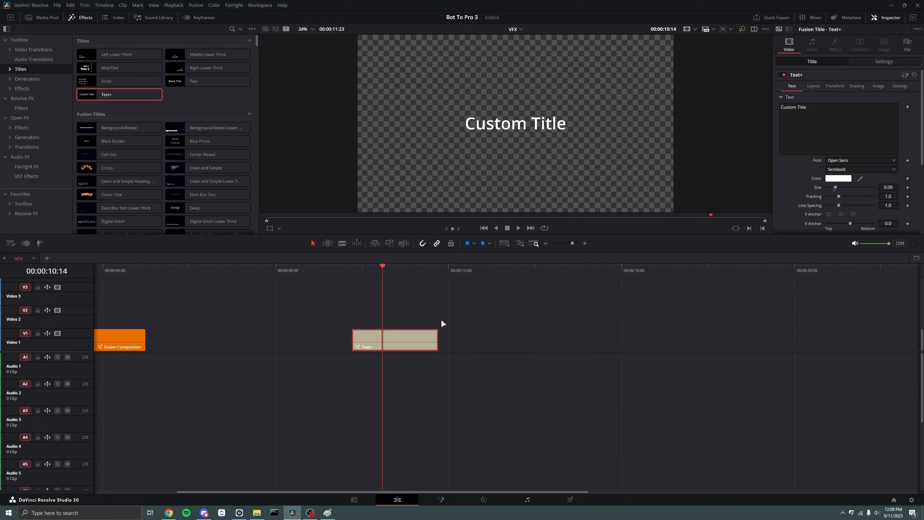
Extend the end of the Text+ clip to 00:00:13:23 and save the project
{"action": "left_click", "coordinate": [350, 266]}
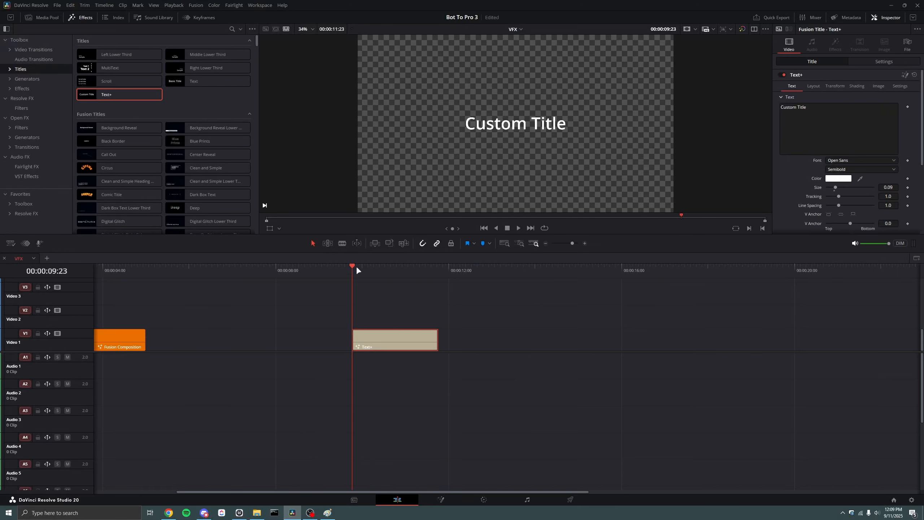
{"action": "key", "text": "space"}
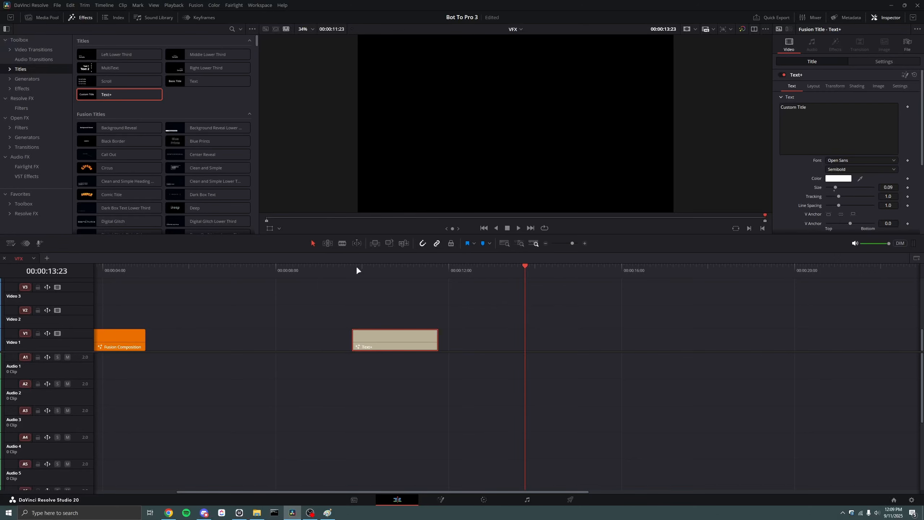
{"action": "left_click_drag", "start_coordinate": [436, 335], "coordinate": [520, 338]}
{"action": "left_click", "coordinate": [446, 269]}
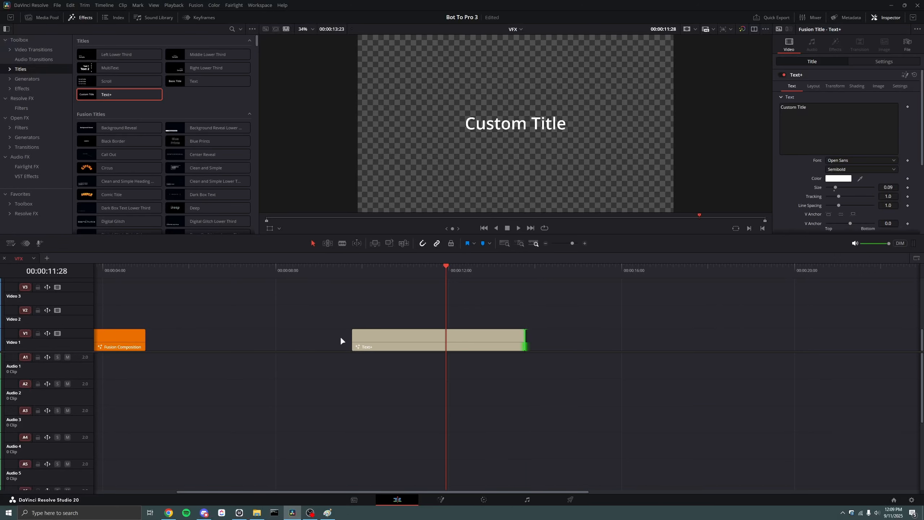
{"action": "key", "text": "ctrl+s"}
Open the Text+ clip in Fusion and arrange the layout around its Template and MediaOut1 nodes
{"action": "left_click", "coordinate": [419, 340]}
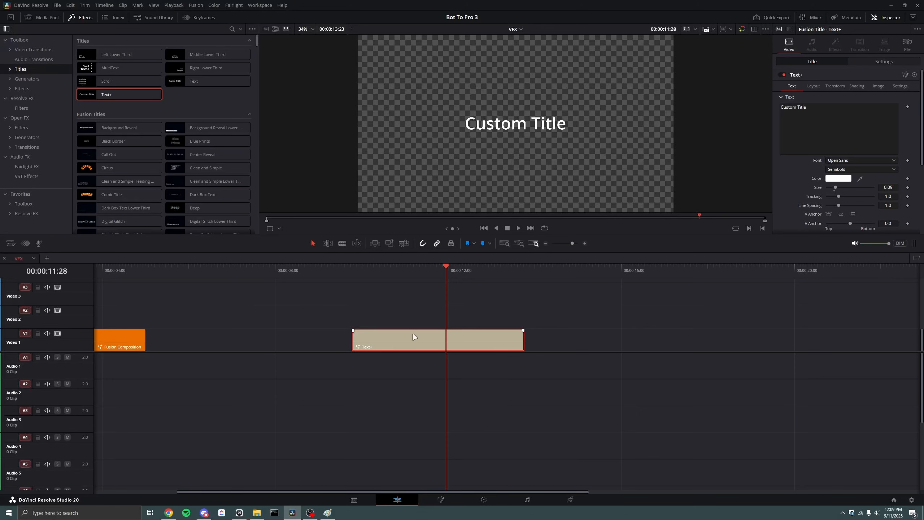
{"action": "key", "text": "shift+5"}
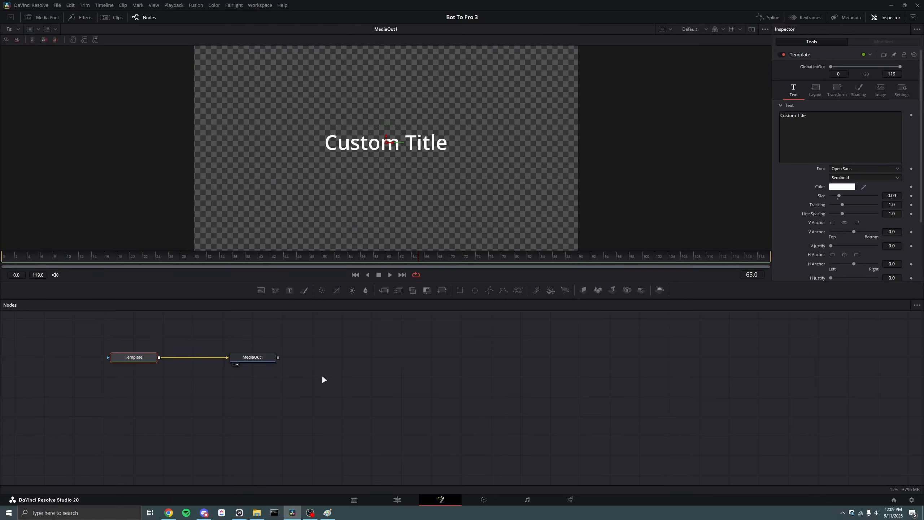
{"action": "left_click_drag", "start_coordinate": [322, 374], "coordinate": [497, 390]}
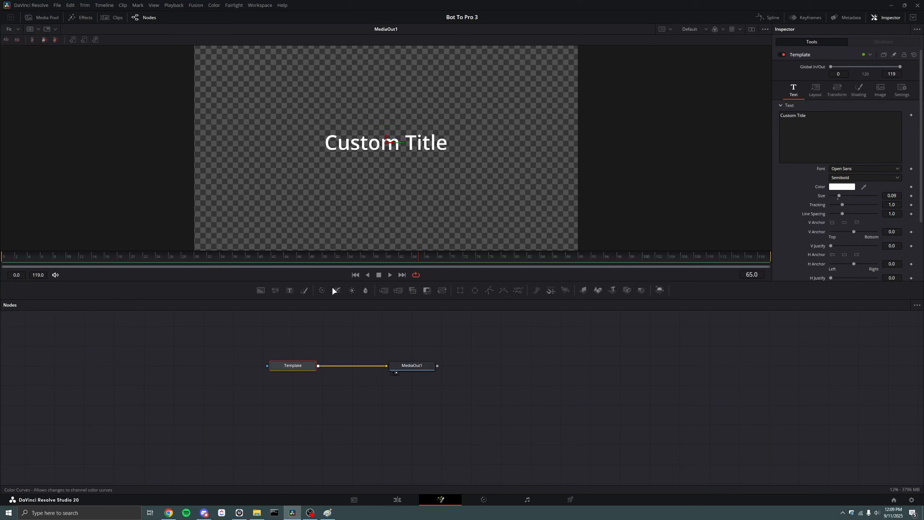
{"action": "left_click_drag", "start_coordinate": [346, 281], "coordinate": [347, 269]}
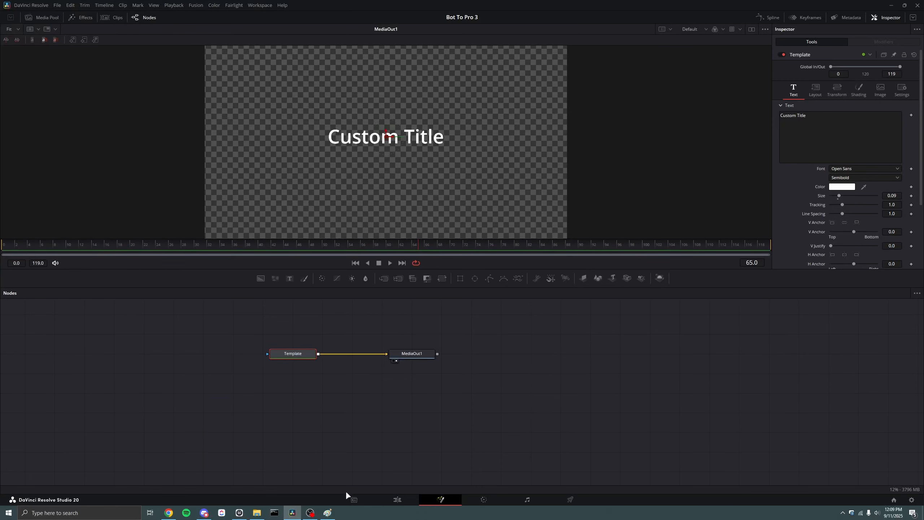
{"action": "left_click_drag", "start_coordinate": [344, 451], "coordinate": [399, 472]}
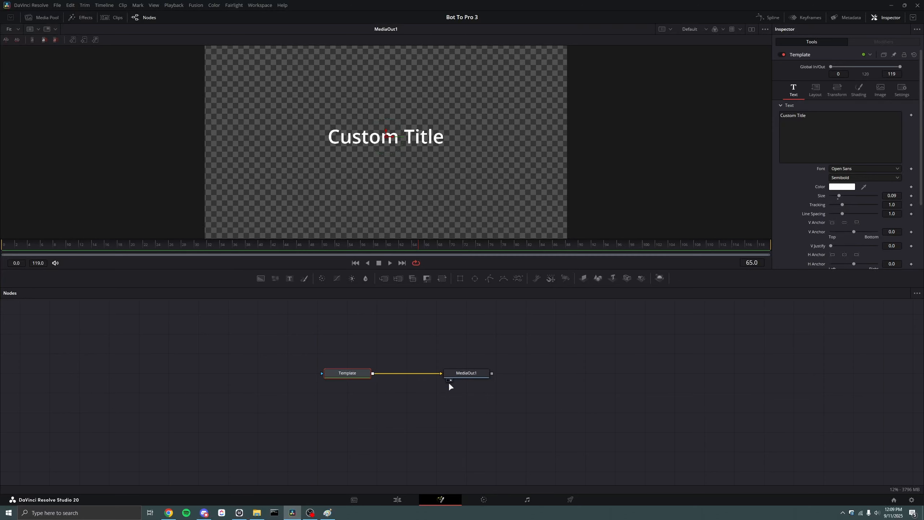
{"action": "scroll", "coordinate": [449, 382], "scroll_direction": "up", "scroll_amount": 2}
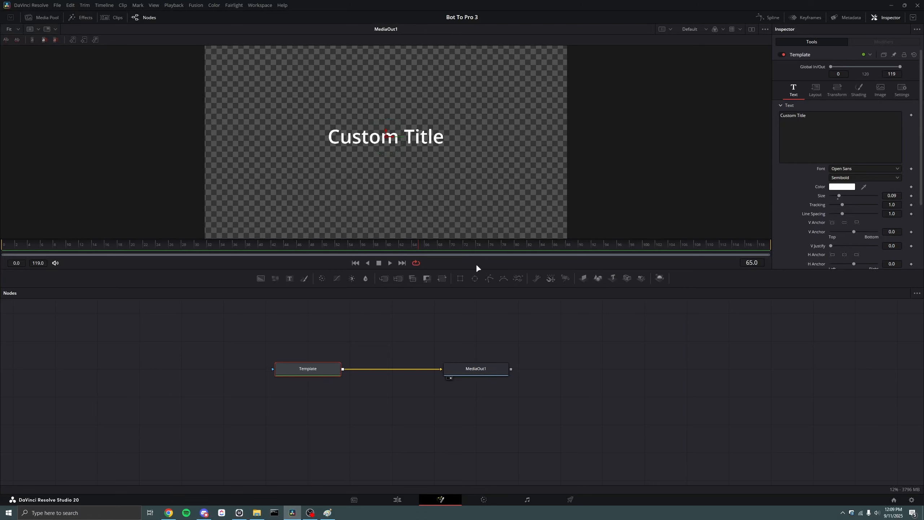
{"action": "left_click_drag", "start_coordinate": [453, 289], "coordinate": [453, 294]}
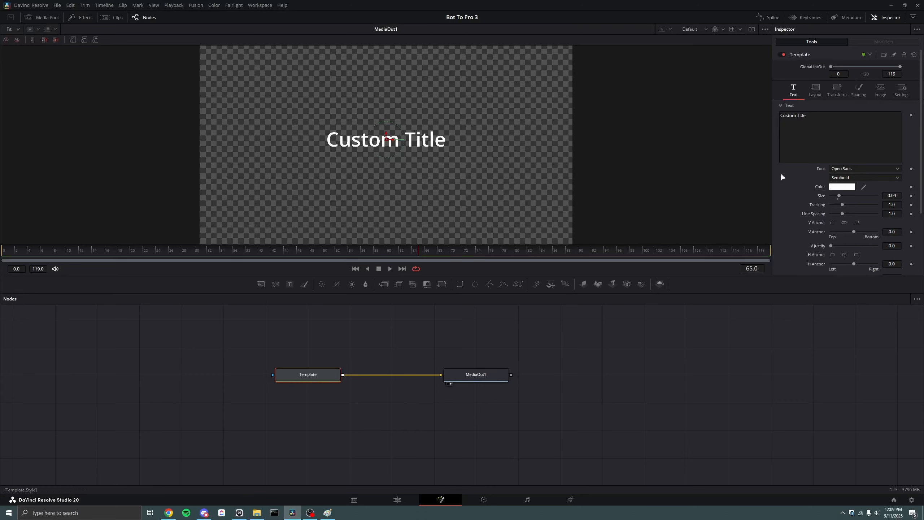
Replace the Template node's placeholder text with "WHAT"
{"action": "left_click", "coordinate": [842, 140]}
{"action": "key", "text": "ctrl+a"}
{"action": "type", "text": "WHAT"}
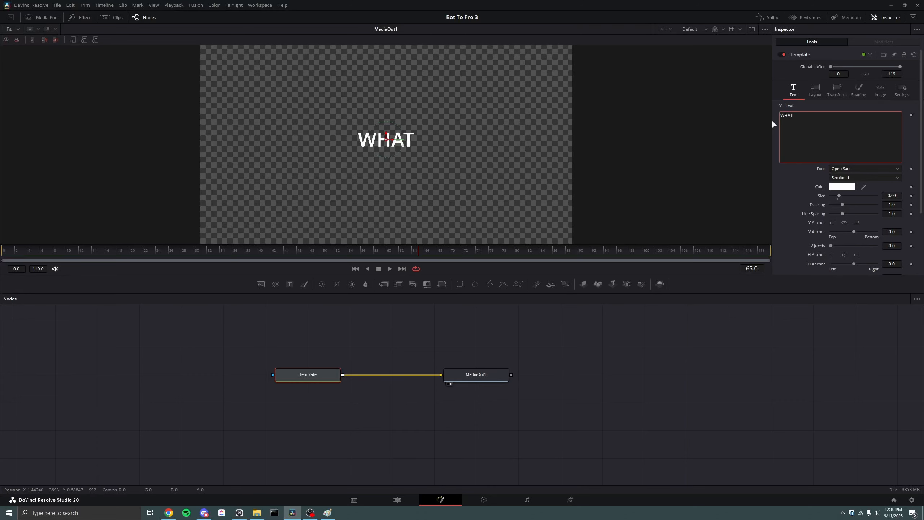
{"action": "left_click", "coordinate": [786, 177]}
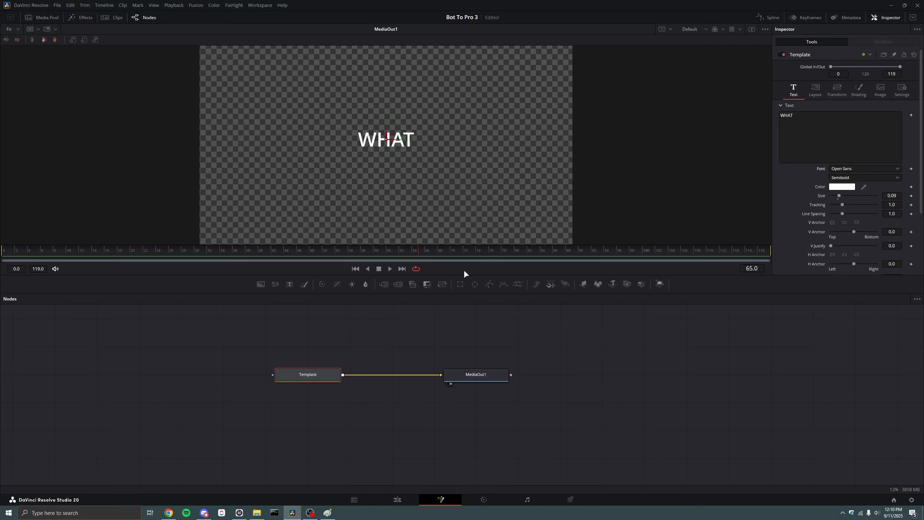
Browse the installed fonts for a bold typeface that suits the "WHAT" text
{"action": "left_click", "coordinate": [847, 169]}
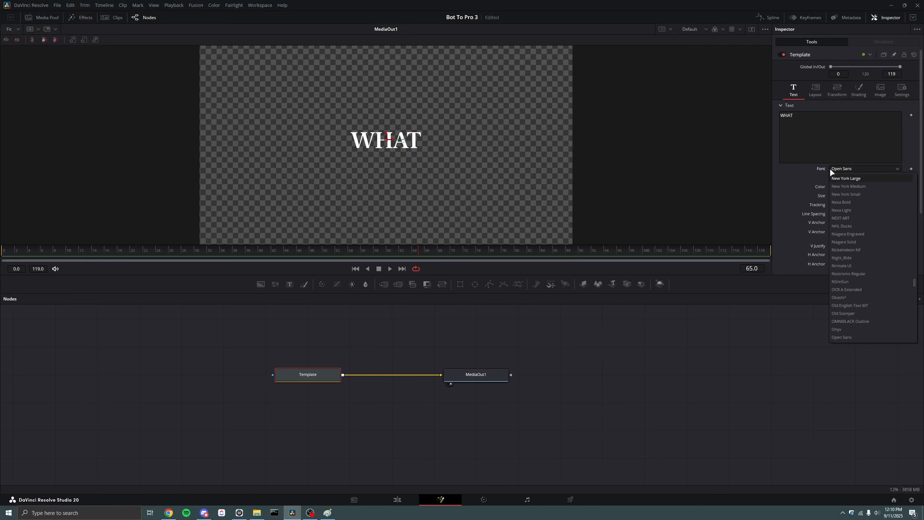
{"action": "left_click", "coordinate": [785, 182]}
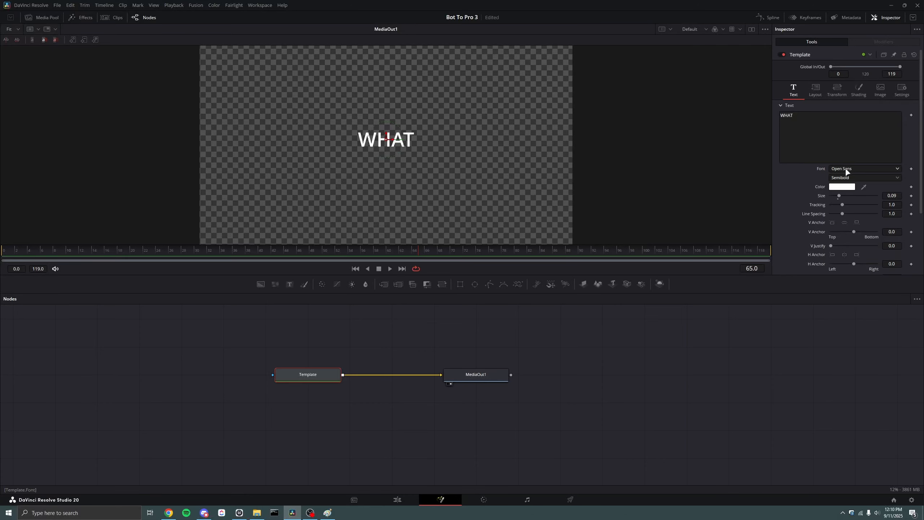
{"action": "left_click", "coordinate": [856, 167]}
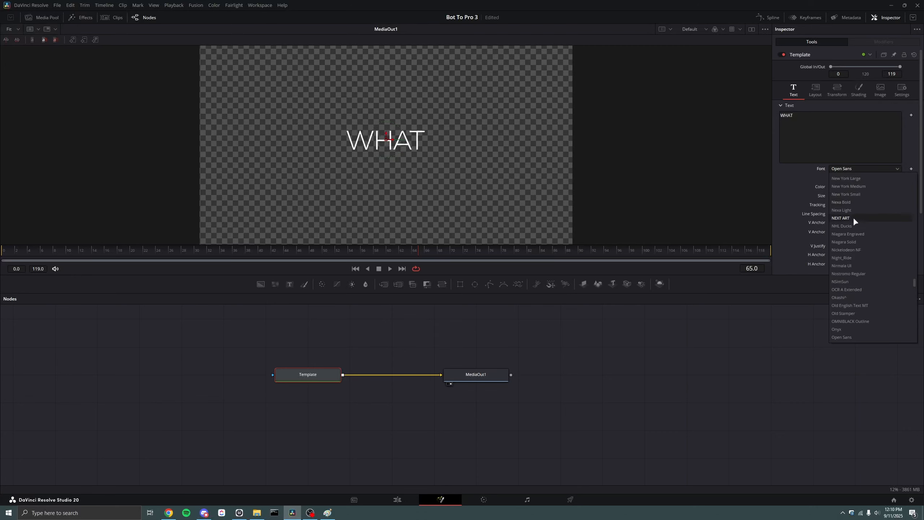
{"action": "scroll", "coordinate": [855, 218], "scroll_direction": "up", "scroll_amount": 2}
{"action": "scroll", "coordinate": [854, 218], "scroll_direction": "up", "scroll_amount": 15}
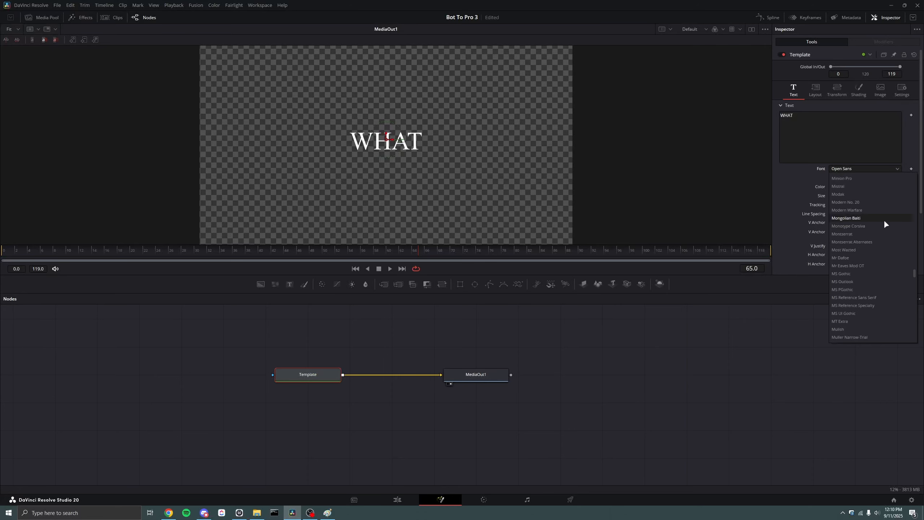
{"action": "scroll", "coordinate": [866, 219], "scroll_direction": "down", "scroll_amount": 2}
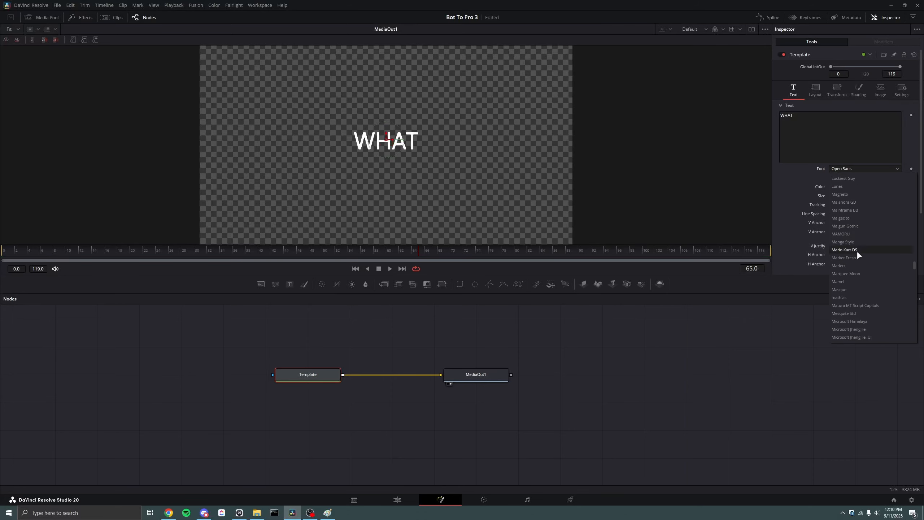
{"action": "scroll", "coordinate": [856, 247], "scroll_direction": "down", "scroll_amount": 15}
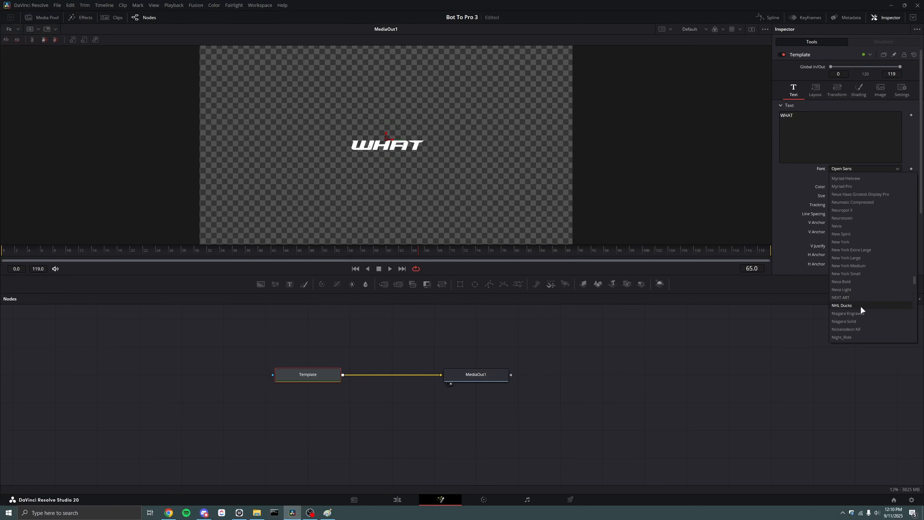
{"action": "scroll", "coordinate": [859, 255], "scroll_direction": "down", "scroll_amount": 5}
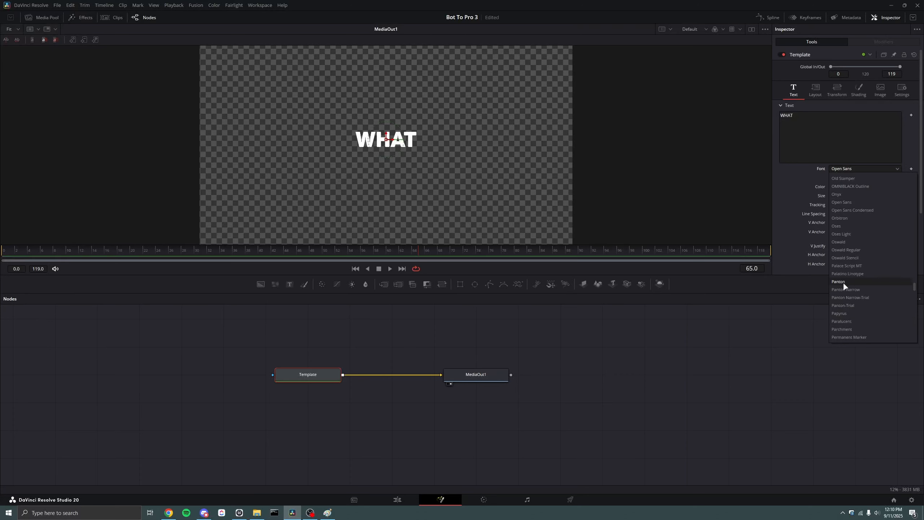
{"action": "scroll", "coordinate": [848, 309], "scroll_direction": "down", "scroll_amount": 7}
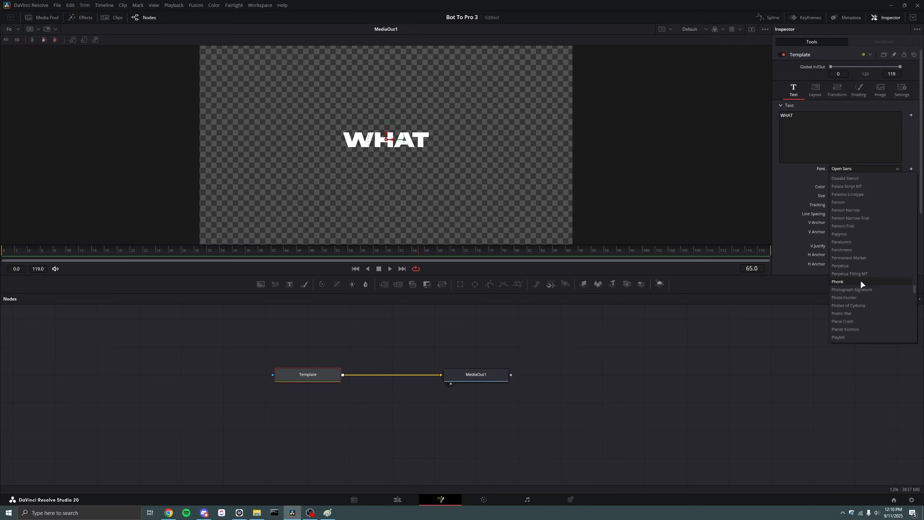
{"action": "scroll", "coordinate": [862, 281], "scroll_direction": "down", "scroll_amount": 5}
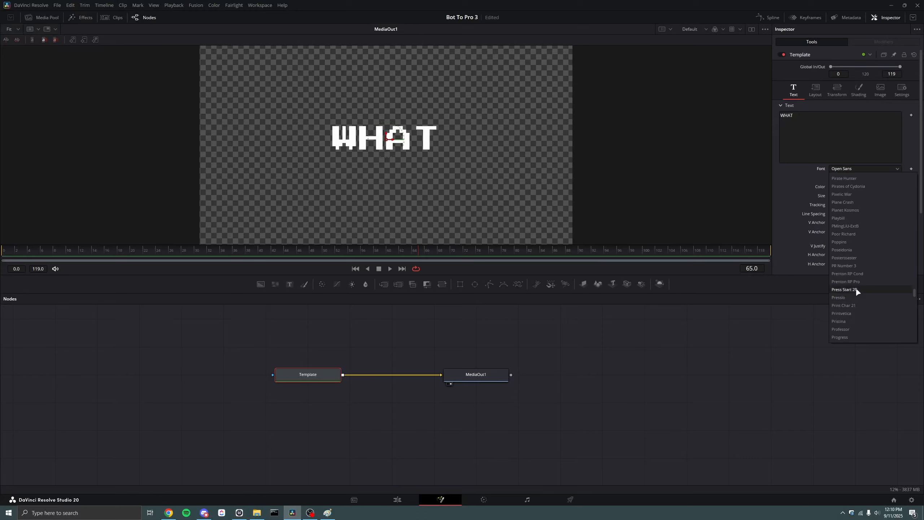
{"action": "scroll", "coordinate": [856, 287], "scroll_direction": "up", "scroll_amount": 15}
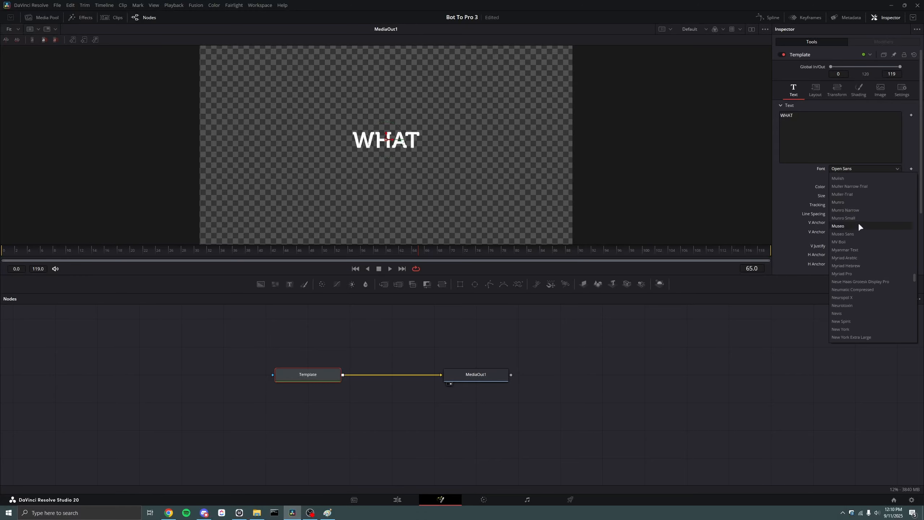
{"action": "scroll", "coordinate": [856, 212], "scroll_direction": "up", "scroll_amount": 10}
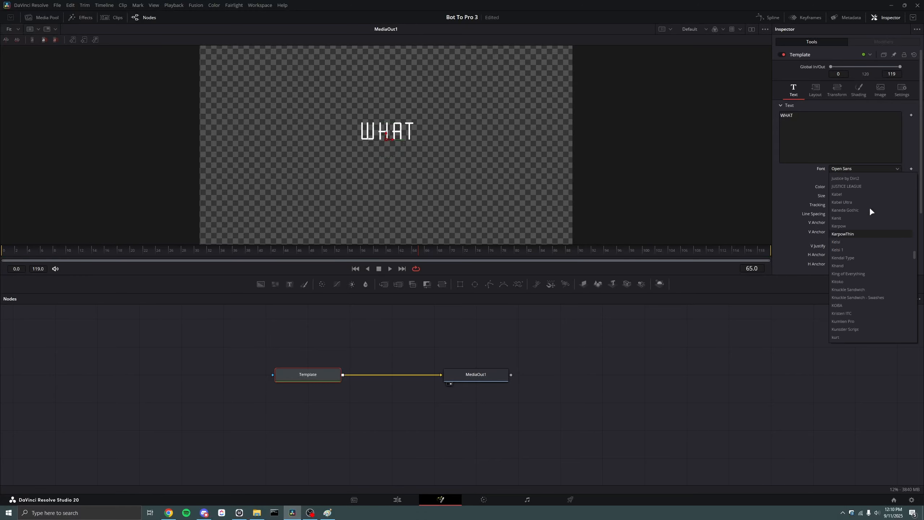
Set the "WHAT" text's font to Jungle Adventurer and its size to 0.1436
{"action": "left_click", "coordinate": [857, 168]}
{"action": "left_click", "coordinate": [857, 166]}
{"action": "type", "text": "ju"}
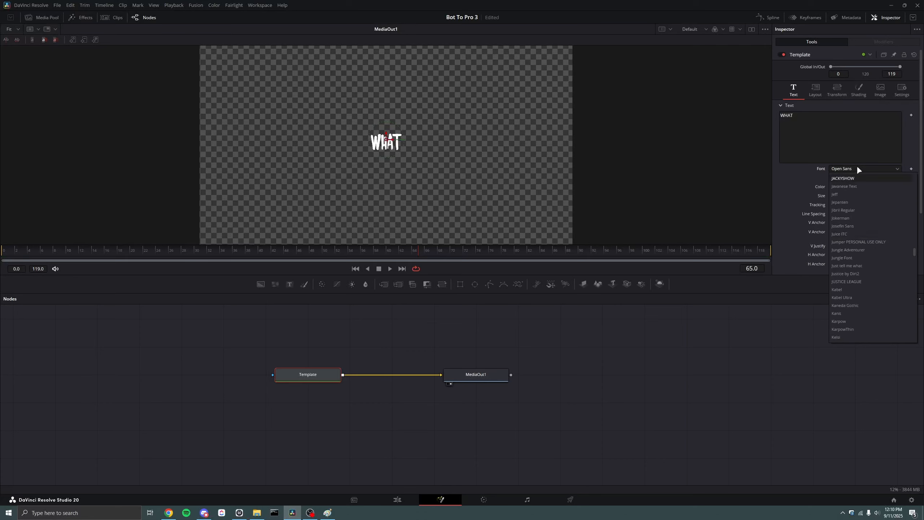
{"action": "left_click", "coordinate": [857, 248]}
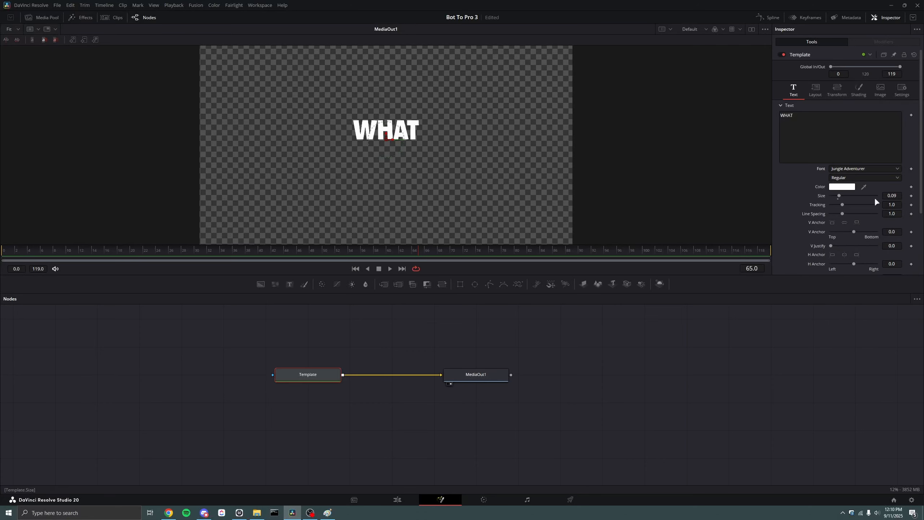
{"action": "mouse_move", "coordinate": [891, 196]}
{"action": "left_mouse_down"}
{"action": "mouse_move", "coordinate": [921, 196]}
{"action": "mouse_move", "coordinate": [897, 196]}
{"action": "left_mouse_up"}
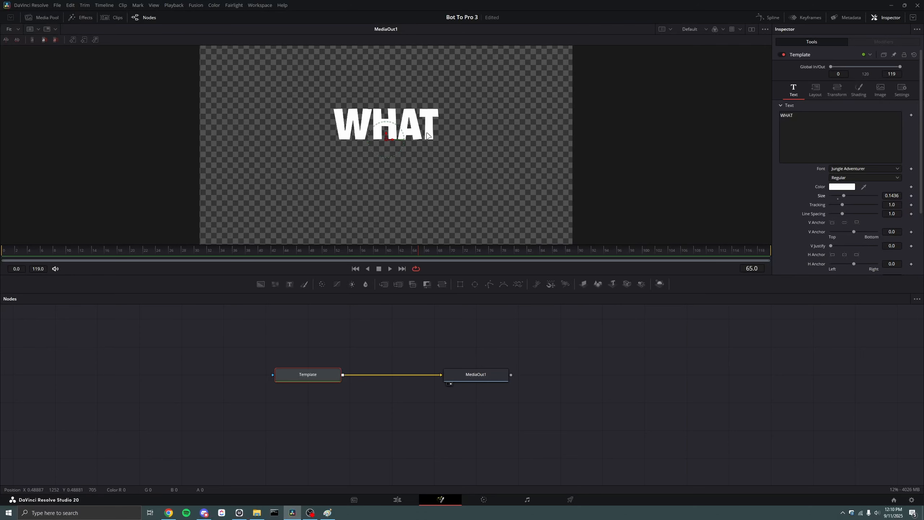
Change the "WHAT" text's font to Heavitas
{"action": "left_click", "coordinate": [855, 169]}
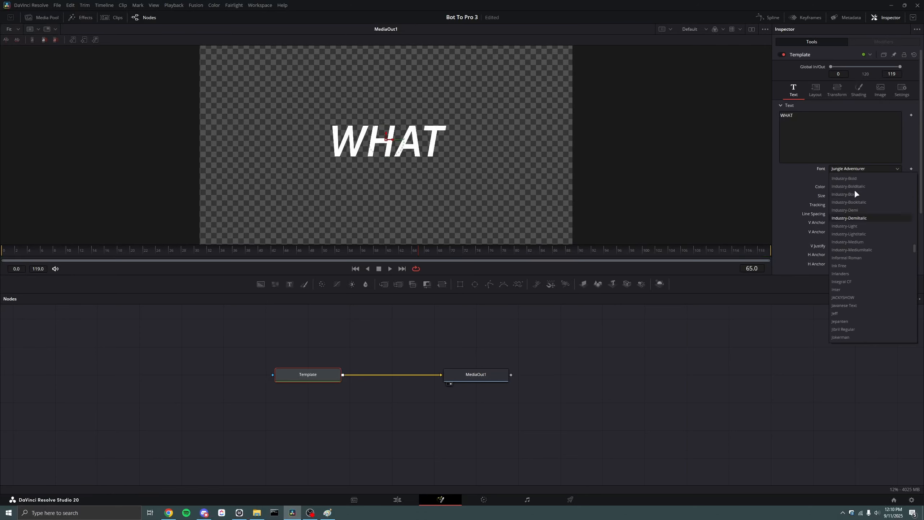
{"action": "scroll", "coordinate": [854, 189], "scroll_direction": "up", "scroll_amount": 10}
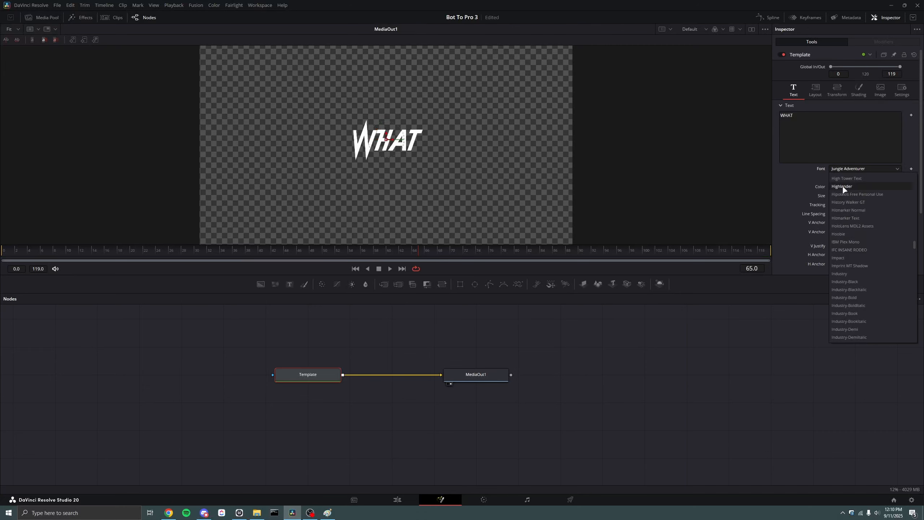
{"action": "left_click", "coordinate": [850, 167]}
{"action": "left_click", "coordinate": [851, 166]}
{"action": "type", "text": "he"}
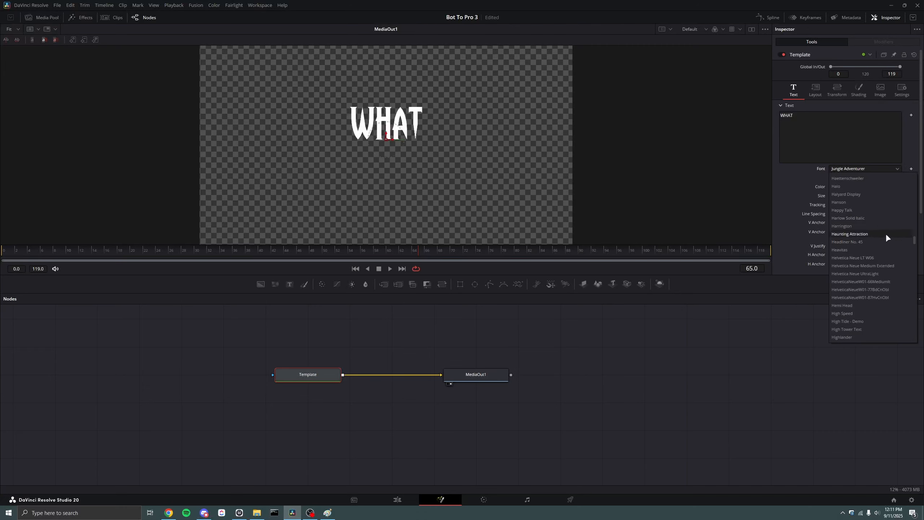
{"action": "left_click", "coordinate": [864, 250]}
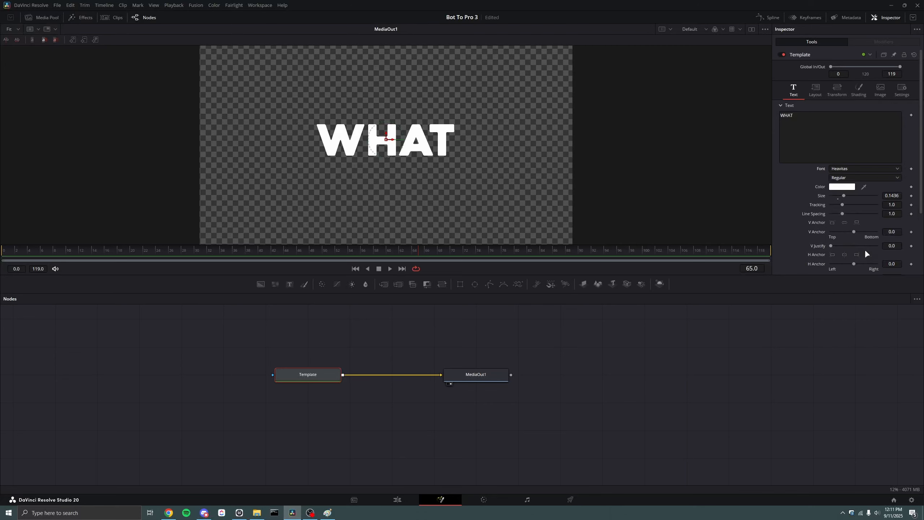
Set the "WHAT" text's size to 0.2 and save the project
{"action": "type", "text": "0.1"}
{"action": "key", "text": "Tab"}
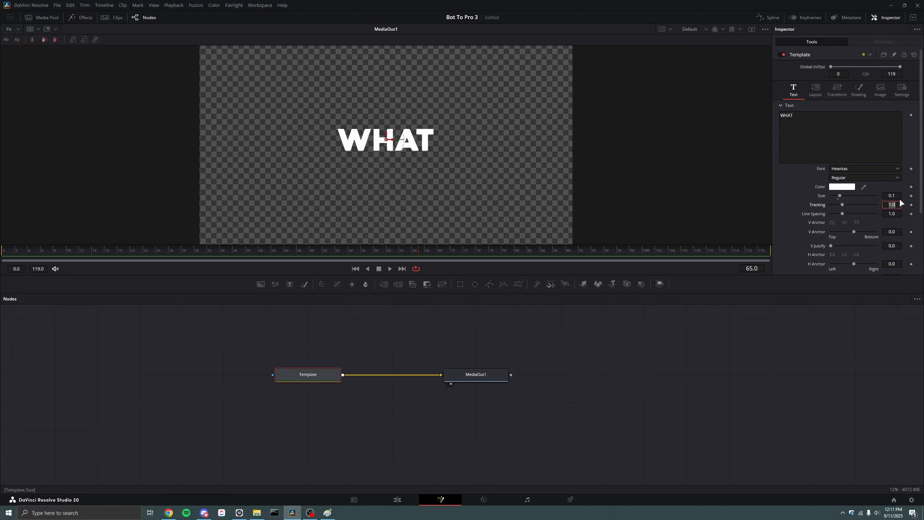
{"action": "left_click_drag", "start_coordinate": [890, 197], "coordinate": [918, 196]}
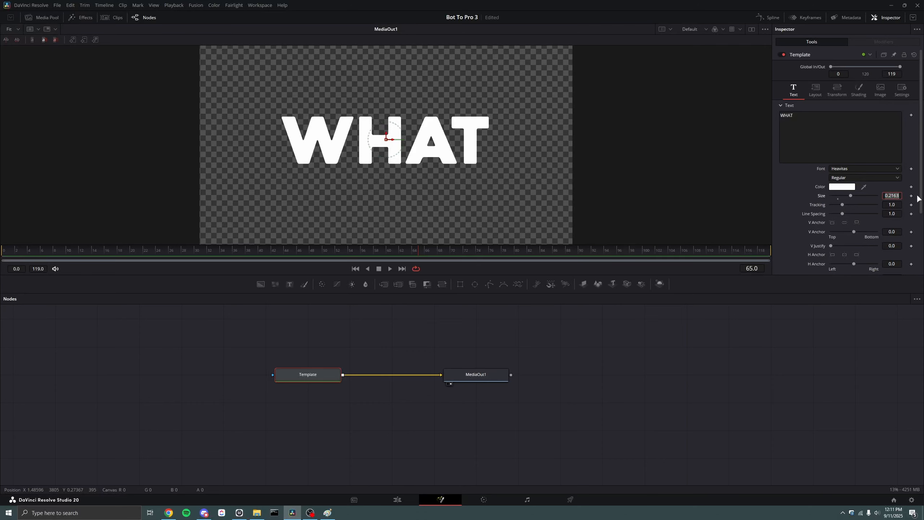
{"action": "type", "text": "0.2"}
{"action": "key", "text": "Tab"}
{"action": "left_click", "coordinate": [498, 196]}
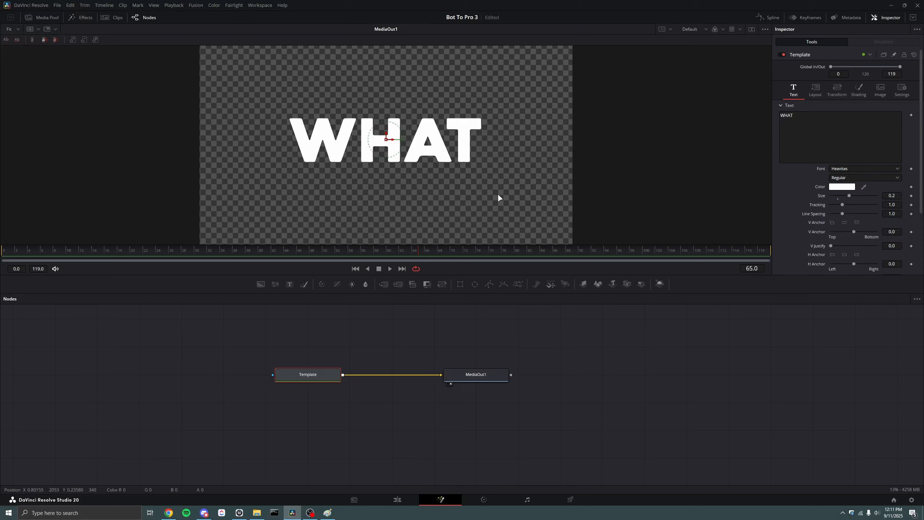
{"action": "key", "text": "ctrl+s"}
Move the MediaOut1 node farther from the Template node to make room between them
{"action": "left_click_drag", "start_coordinate": [503, 379], "coordinate": [673, 379]}
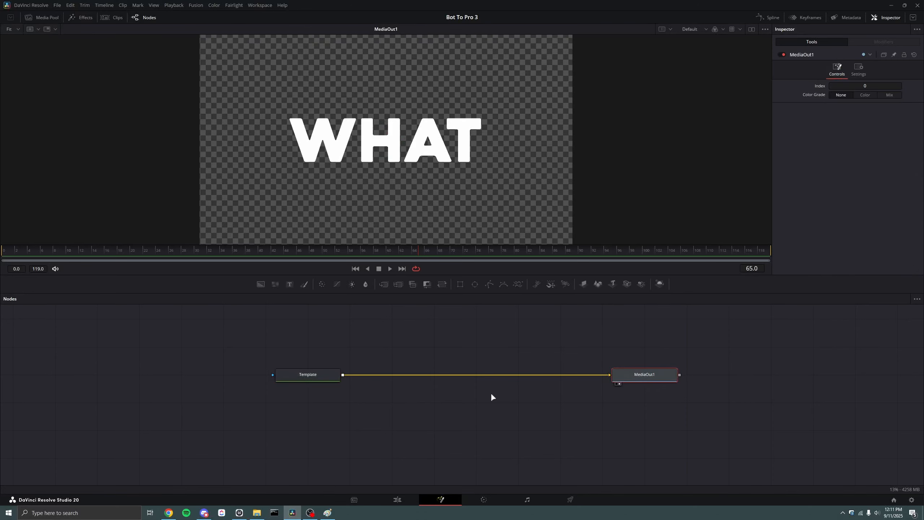
{"action": "left_click_drag", "start_coordinate": [491, 393], "coordinate": [393, 404]}
{"action": "left_click_drag", "start_coordinate": [539, 377], "coordinate": [623, 377]}
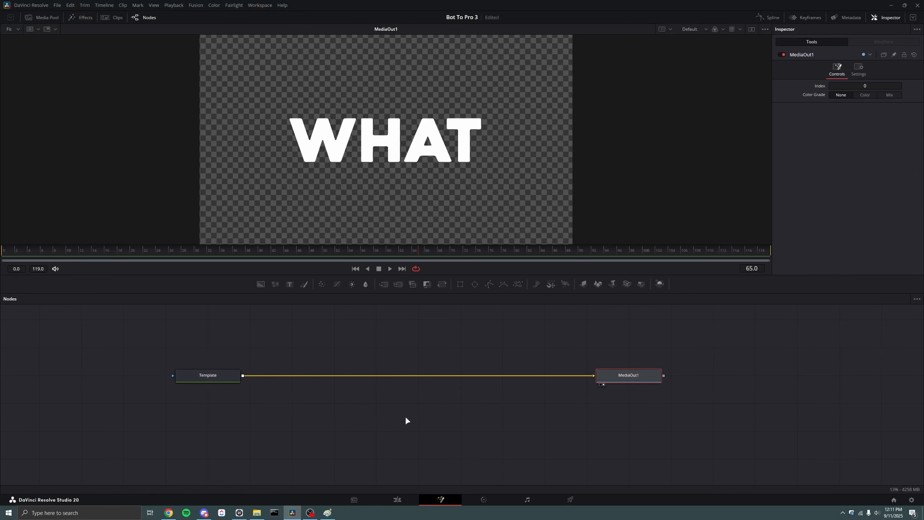
{"action": "scroll", "coordinate": [401, 419], "scroll_direction": "down", "scroll_amount": 2}
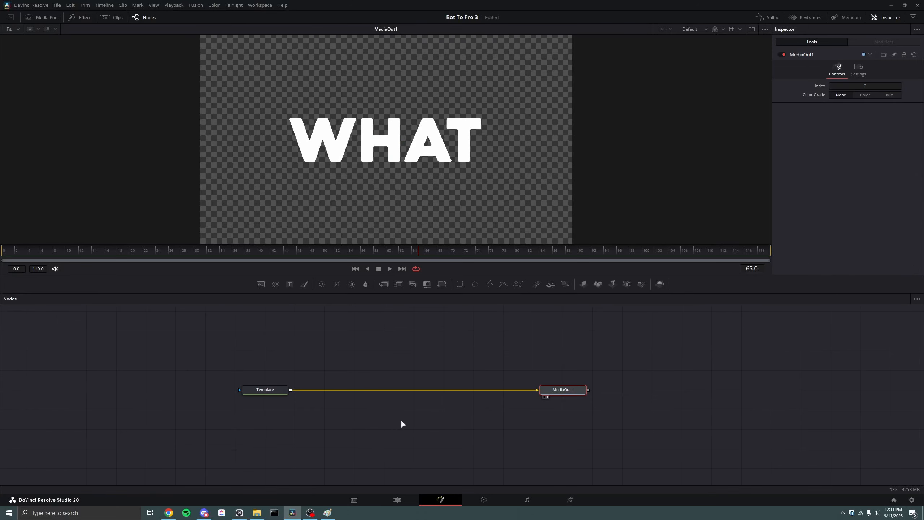
Select the Template node and check the purple-outlined "WHAT?!" styling in the reference YouTube video
{"action": "left_click", "coordinate": [265, 389]}
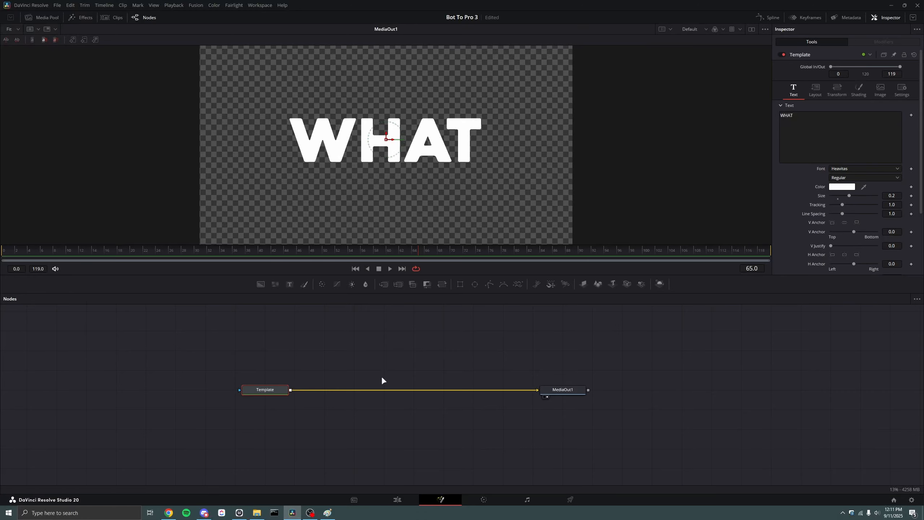
{"action": "left_click", "coordinate": [169, 513]}
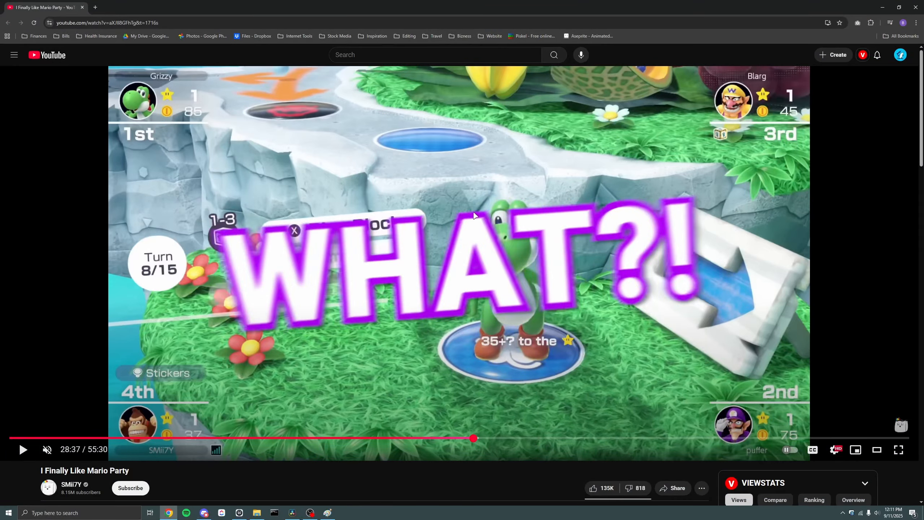
{"action": "left_click", "coordinate": [882, 7]}
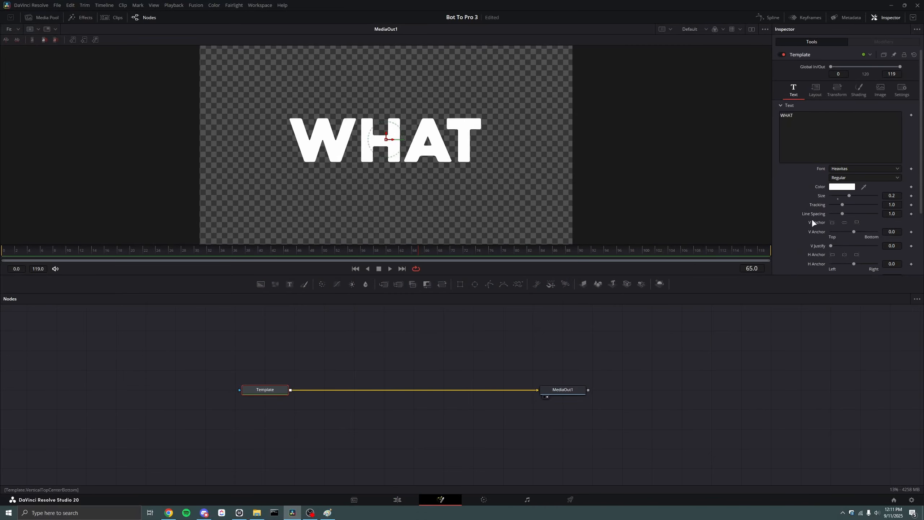
Enable shading element 2, Red Outline, on the Template node's text
{"action": "left_click", "coordinate": [508, 384]}
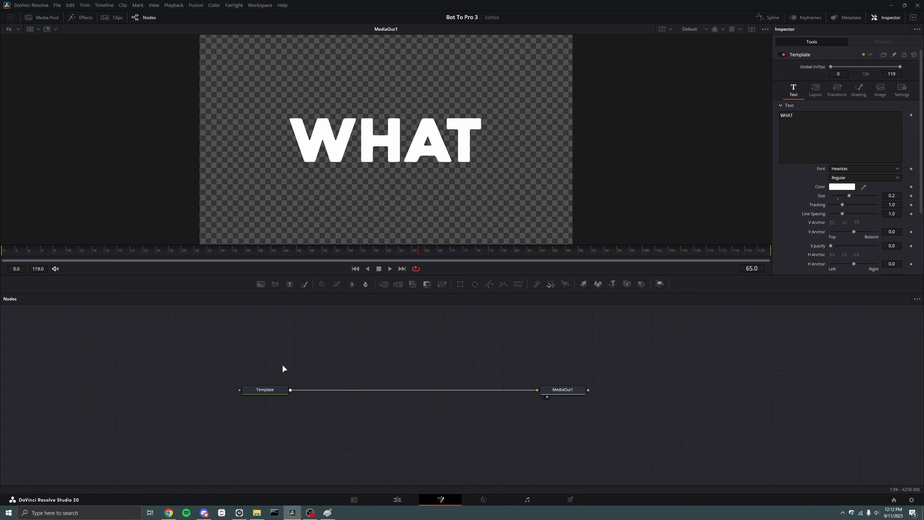
{"action": "left_click", "coordinate": [265, 389]}
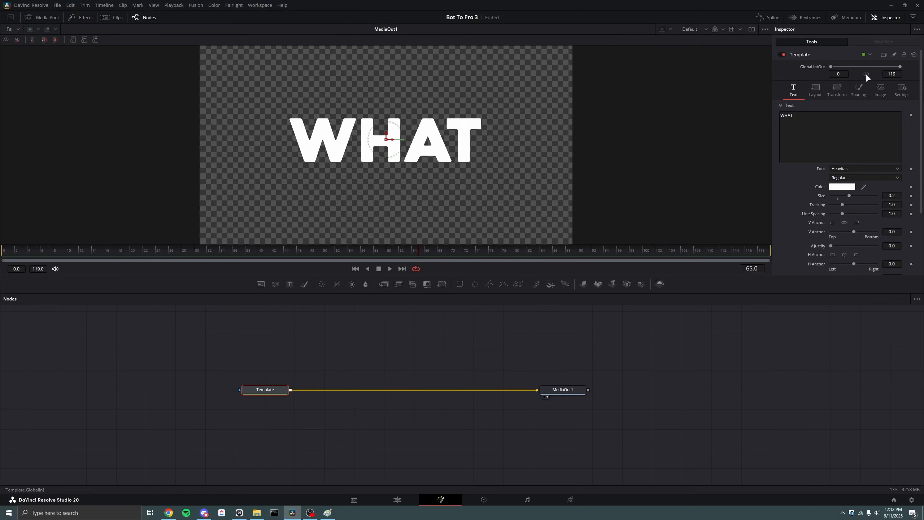
{"action": "left_click", "coordinate": [863, 88]}
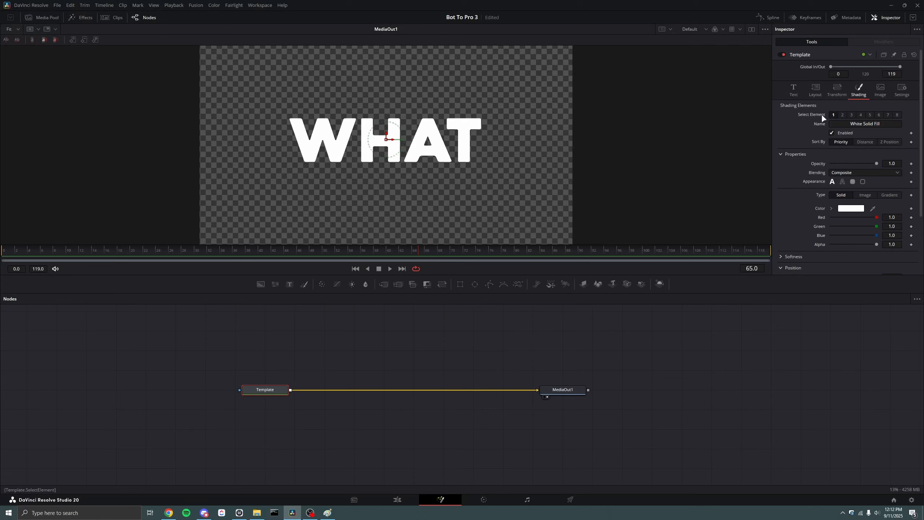
{"action": "left_click", "coordinate": [840, 115]}
{"action": "left_click", "coordinate": [846, 115]}
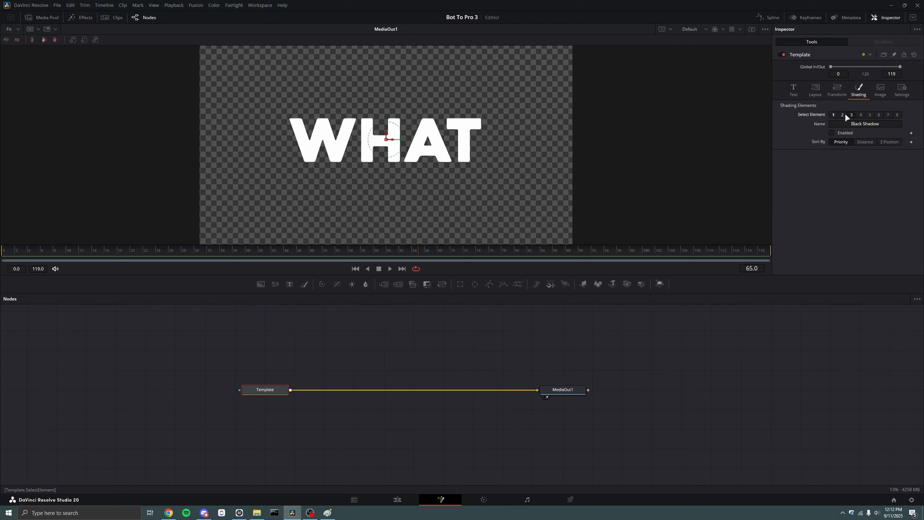
{"action": "left_click", "coordinate": [832, 133]}
{"action": "left_click", "coordinate": [793, 90]}
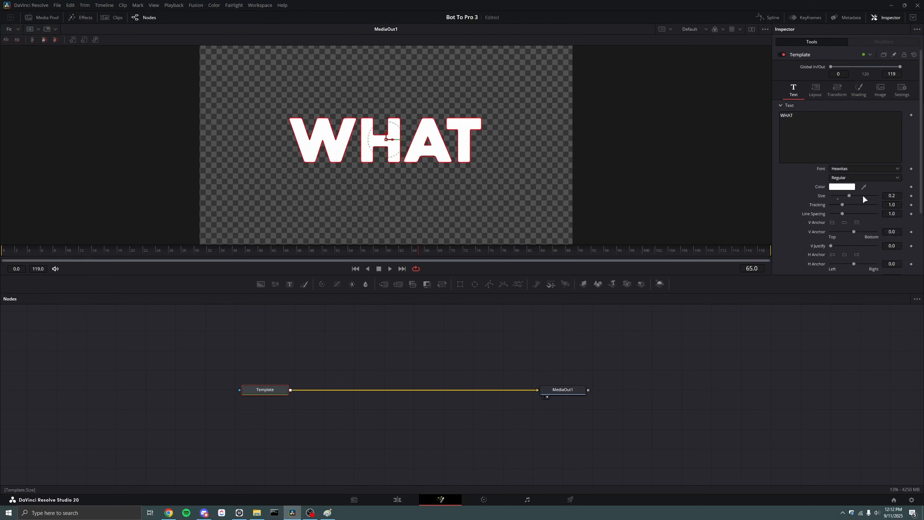
{"action": "left_click", "coordinate": [836, 188]}
{"action": "left_click_drag", "start_coordinate": [524, 225], "coordinate": [475, 186]}
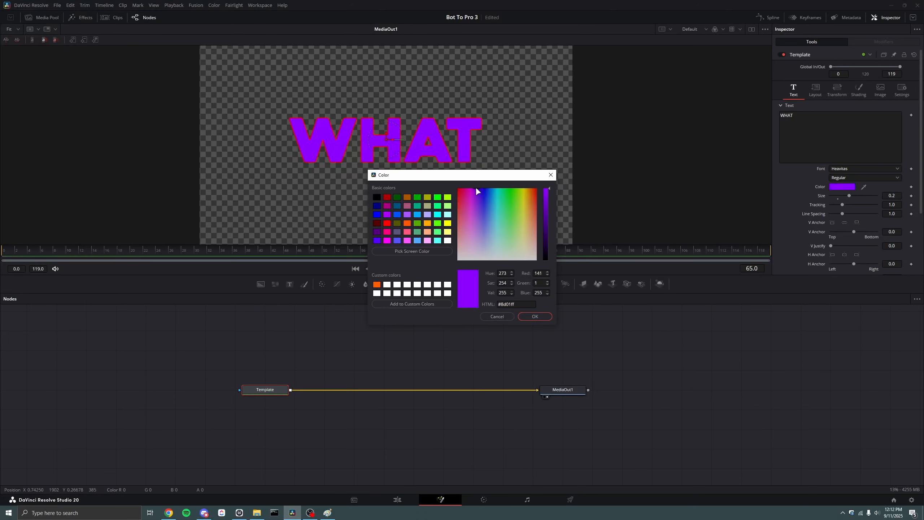
{"action": "left_click", "coordinate": [495, 316]}
Recolor the text's Red Outline shading element to purple #870eff and raise its thickness to 0.1
{"action": "left_click", "coordinate": [858, 89]}
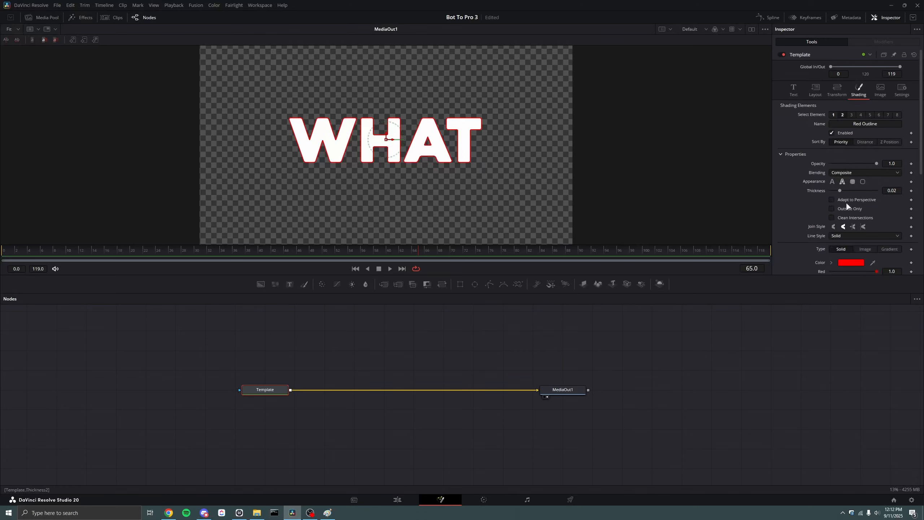
{"action": "left_click", "coordinate": [851, 262]}
{"action": "left_click_drag", "start_coordinate": [476, 197], "coordinate": [476, 190]}
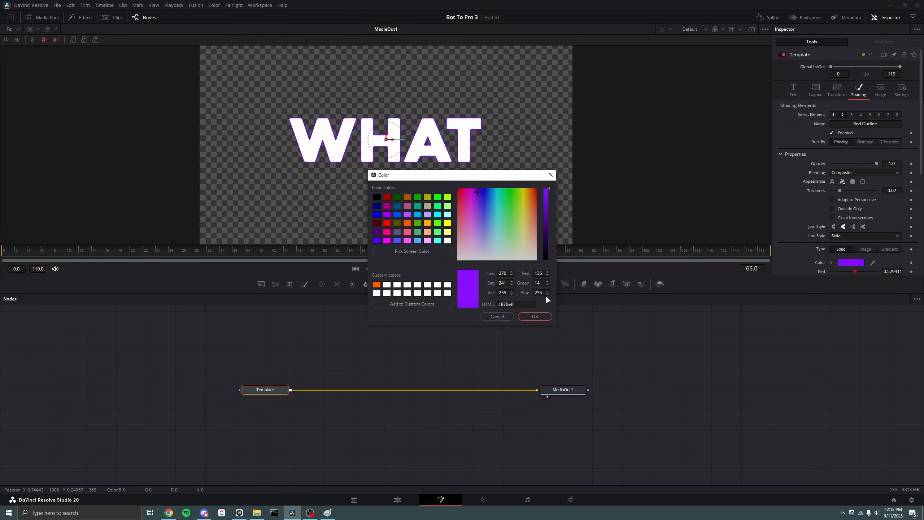
{"action": "key", "text": "Return"}
{"action": "left_click_drag", "start_coordinate": [839, 190], "coordinate": [894, 191]}
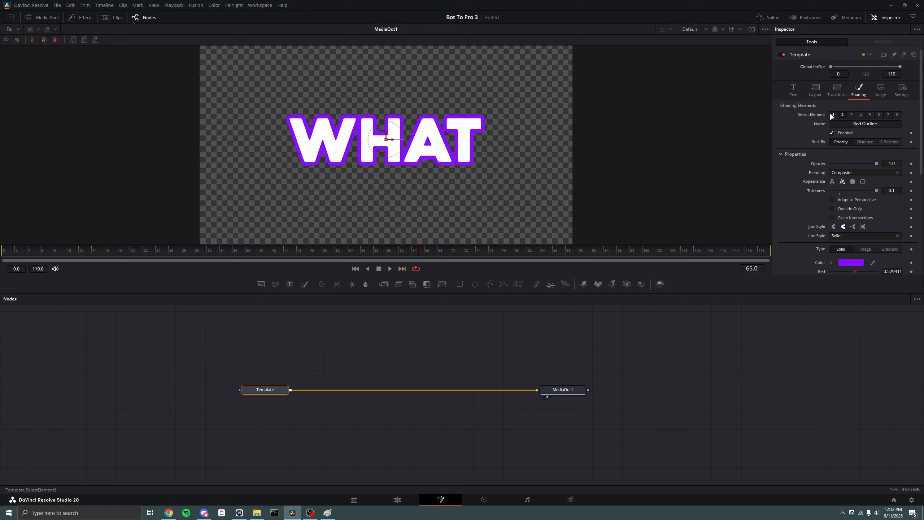
Disable the Red Outline shading element and move the MediaOut1 node farther from the Template node
{"action": "left_click", "coordinate": [831, 133]}
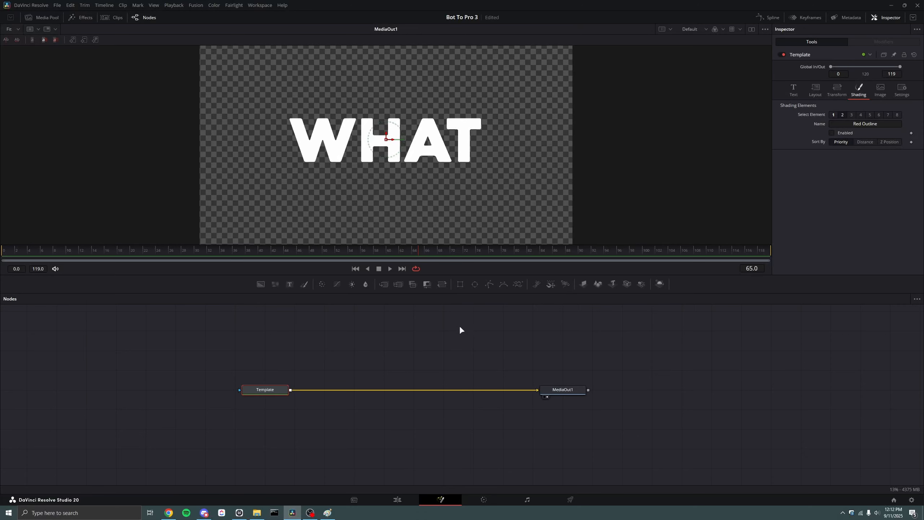
{"action": "left_click_drag", "start_coordinate": [563, 390], "coordinate": [595, 392]}
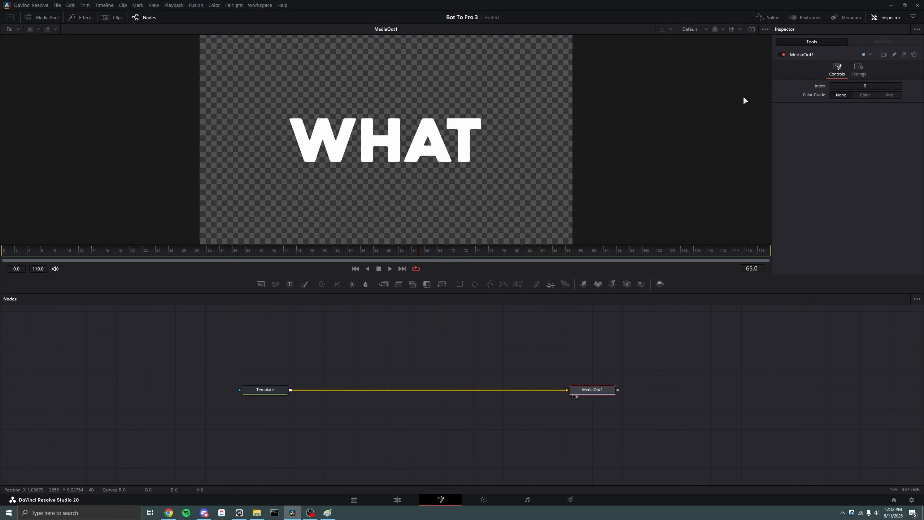
Examine how the purple-outlined "WHAT?!" text looks in the reference YouTube video and return to the Fusion composition
{"action": "left_click", "coordinate": [277, 389]}
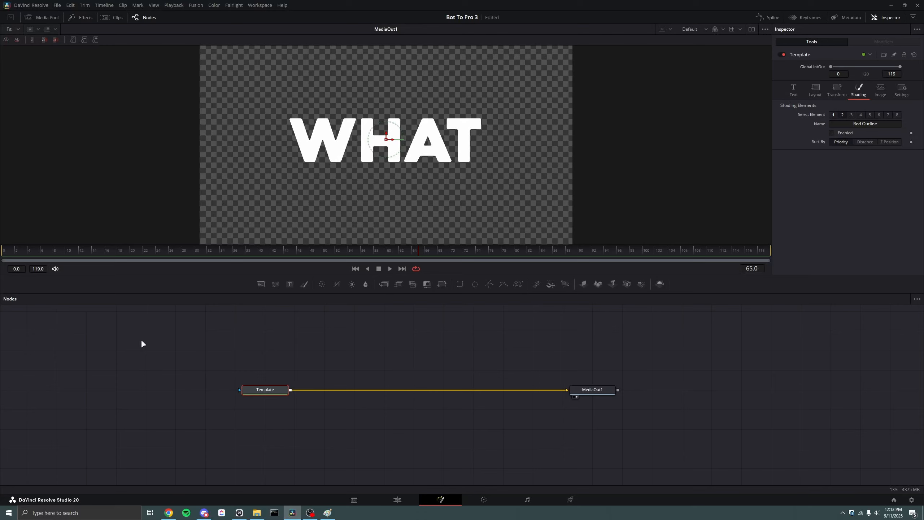
{"action": "left_click", "coordinate": [121, 312]}
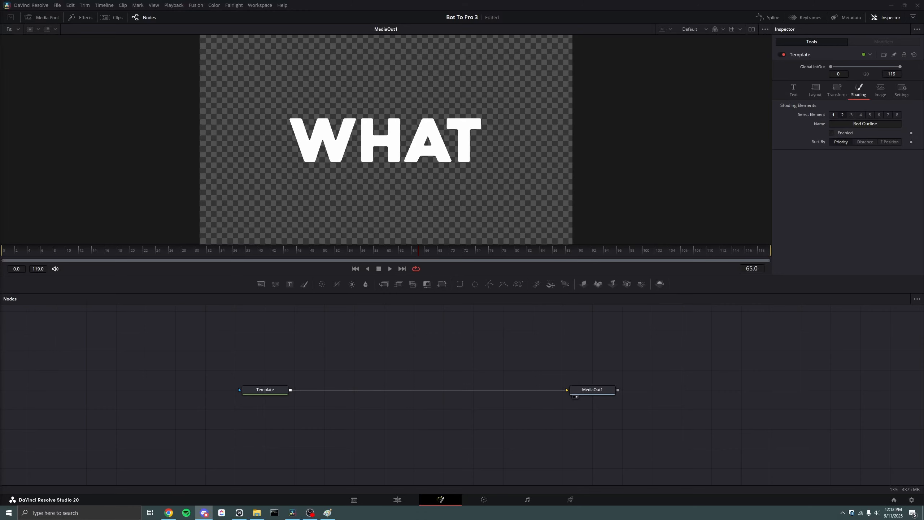
{"action": "left_click", "coordinate": [299, 351]}
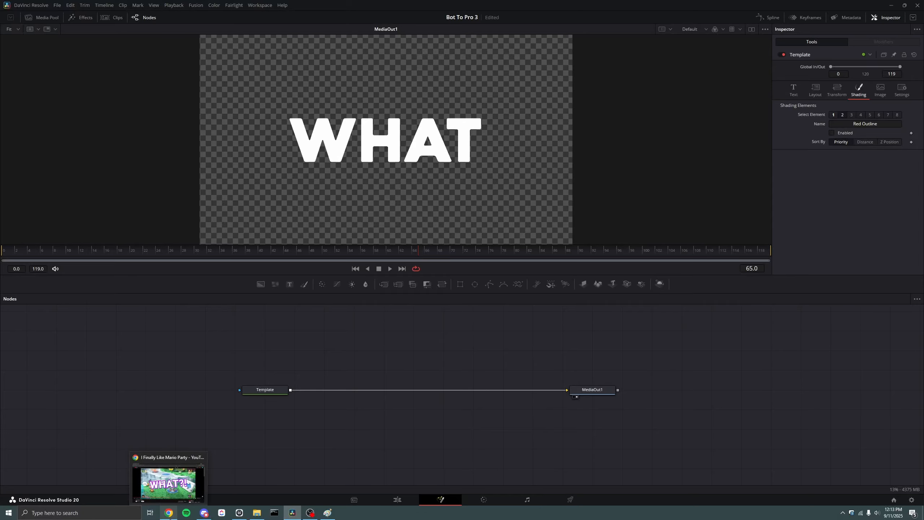
{"action": "left_click", "coordinate": [169, 512]}
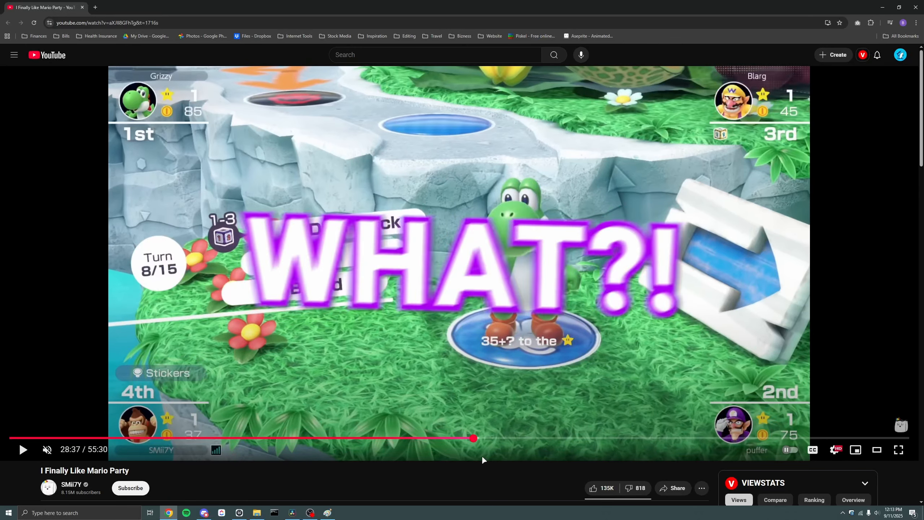
{"action": "left_click", "coordinate": [882, 7]}
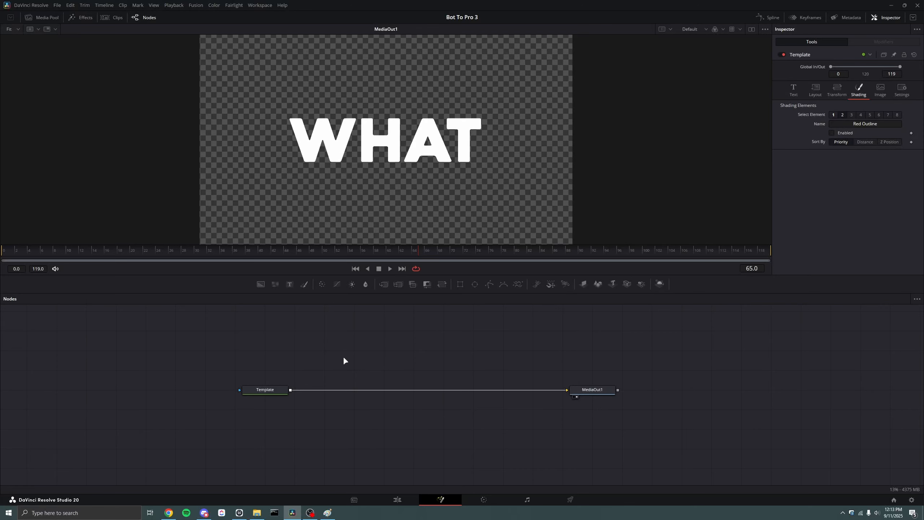
{"action": "left_click", "coordinate": [282, 390]}
{"action": "left_click", "coordinate": [795, 89]}
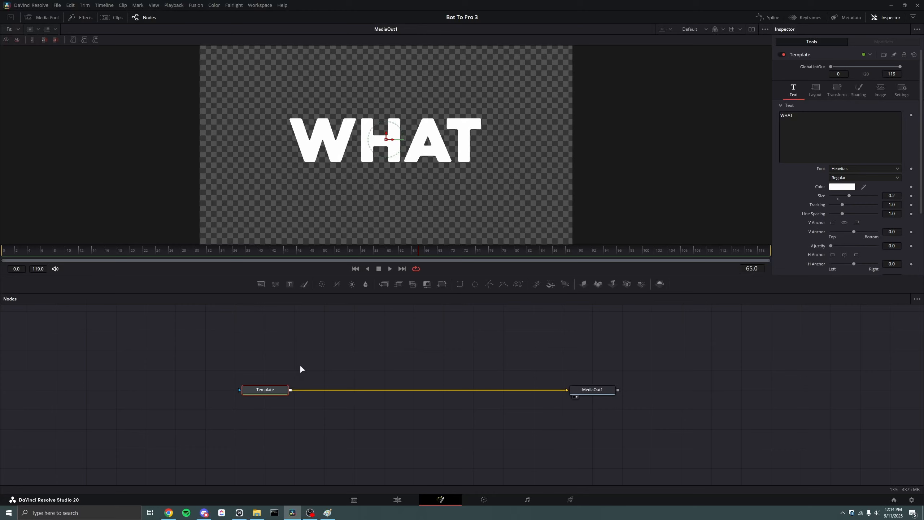
{"action": "left_click", "coordinate": [382, 363]}
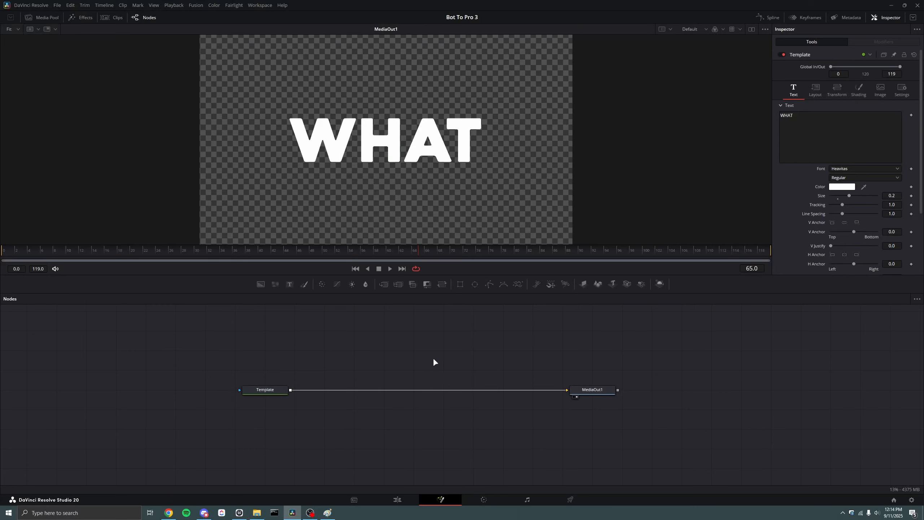
{"action": "left_click_drag", "start_coordinate": [434, 360], "coordinate": [397, 359]}
{"action": "left_click", "coordinate": [225, 385]}
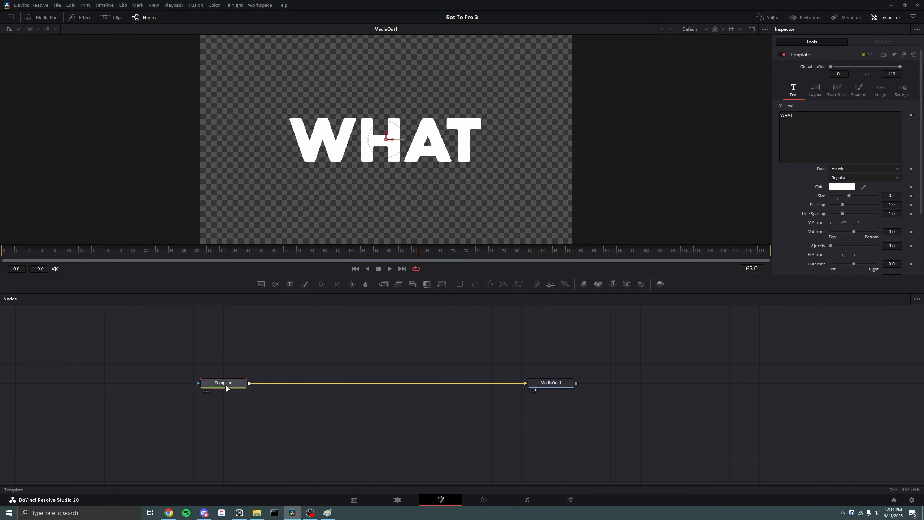
{"action": "left_click", "coordinate": [376, 355]}
Add a Transform node between the Template and MediaOut1 nodes and rename it PopIn
{"action": "left_click", "coordinate": [239, 384]}
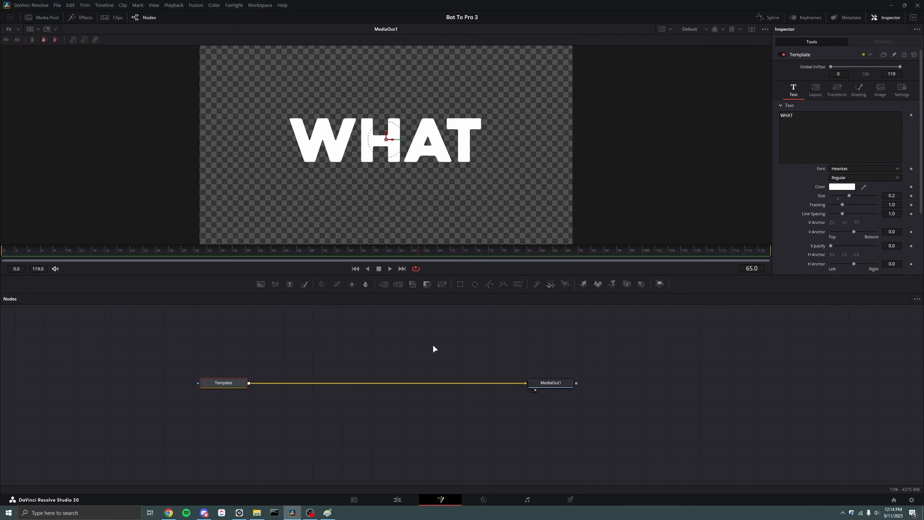
{"action": "key", "text": "shift+space"}
{"action": "type", "text": "transfor"}
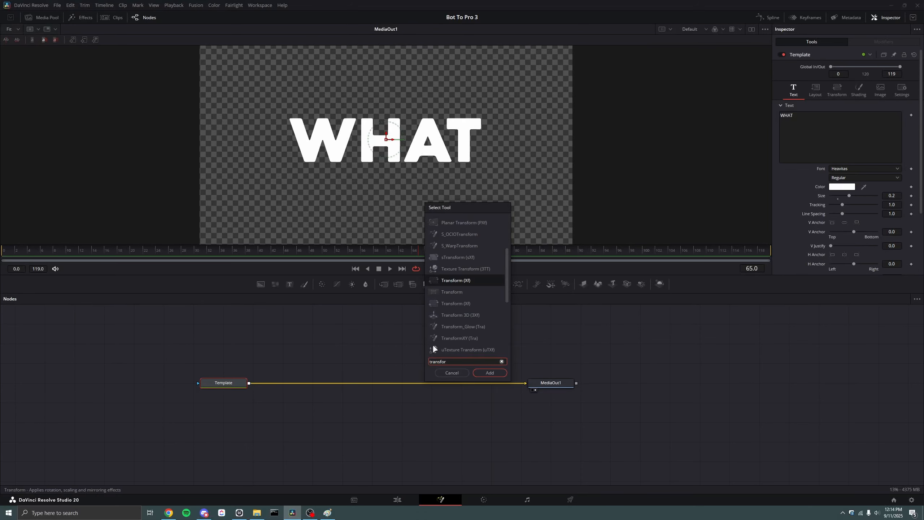
{"action": "key", "text": "Return"}
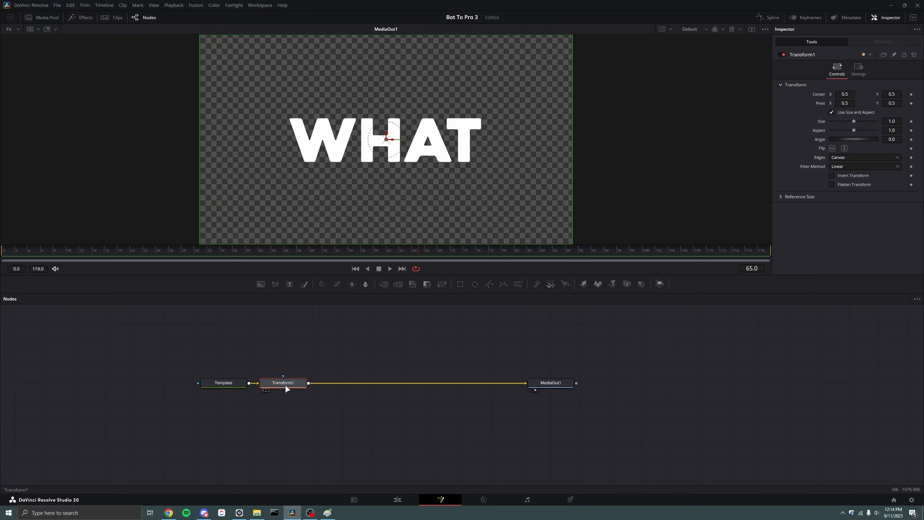
{"action": "key", "text": "F2"}
{"action": "type", "text": "PopI"}
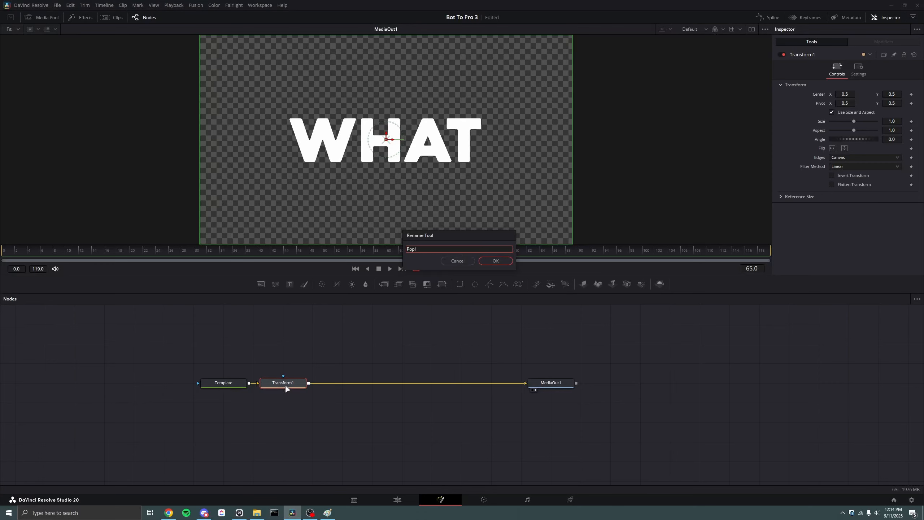
{"action": "type", "text": "n"}
{"action": "key", "text": "Return"}
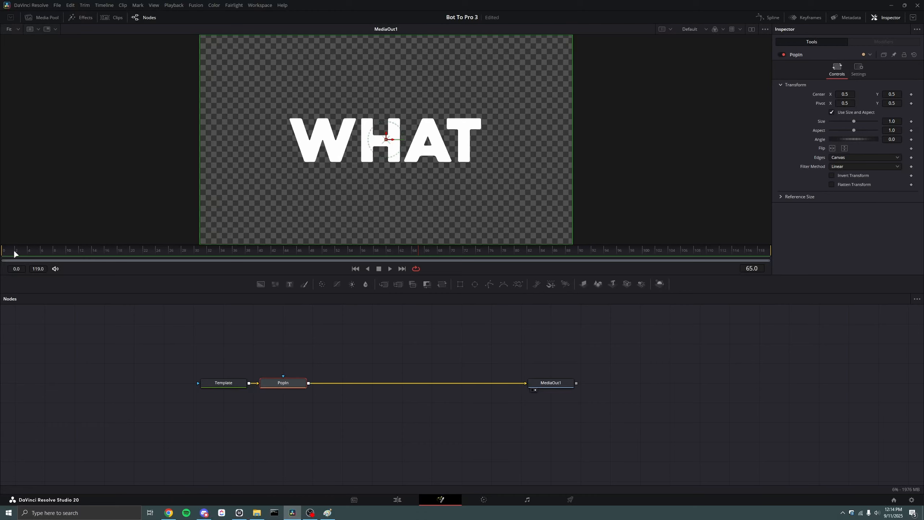
Keyframe the PopIn node's Size at 1.0 on frame 12
{"action": "left_click_drag", "start_coordinate": [16, 257], "coordinate": [104, 257]}
{"action": "left_click_drag", "start_coordinate": [185, 254], "coordinate": [76, 256]}
{"action": "left_click", "coordinate": [911, 122]}
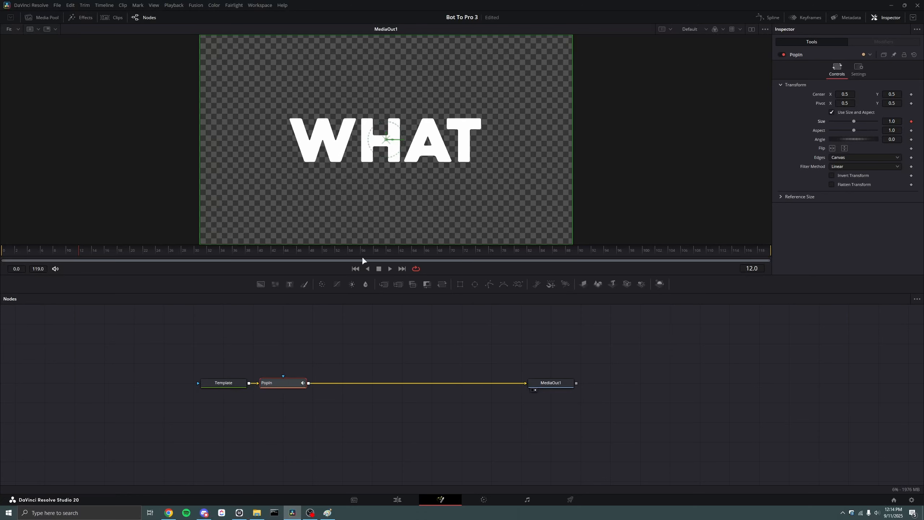
Set PopIn's Size to 0.4 at frame 0 and compare with the text's entrance in the reference YouTube video
{"action": "key", "text": "Home"}
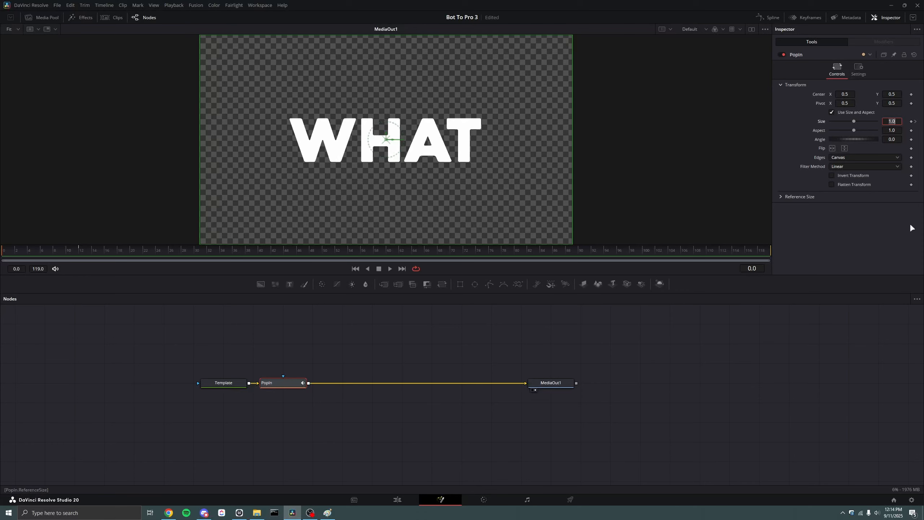
{"action": "type", "text": "0.4"}
{"action": "key", "text": "Tab"}
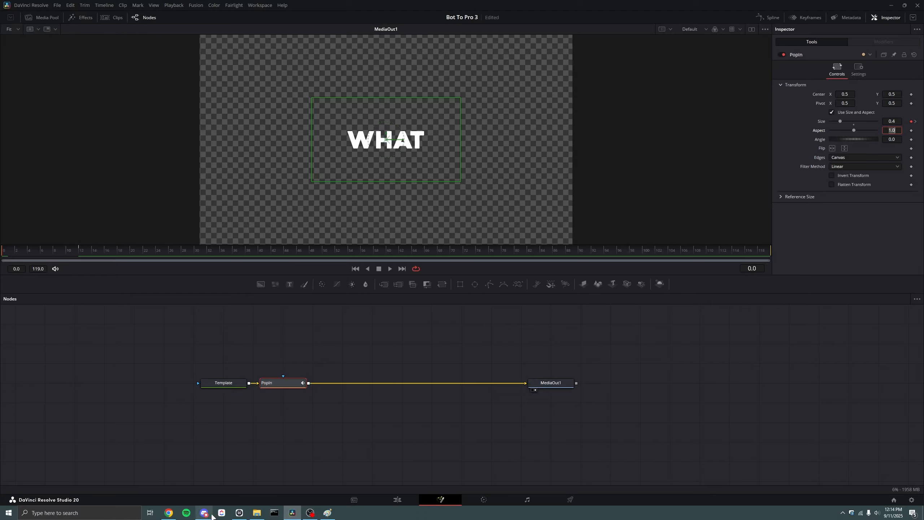
{"action": "left_click", "coordinate": [168, 512]}
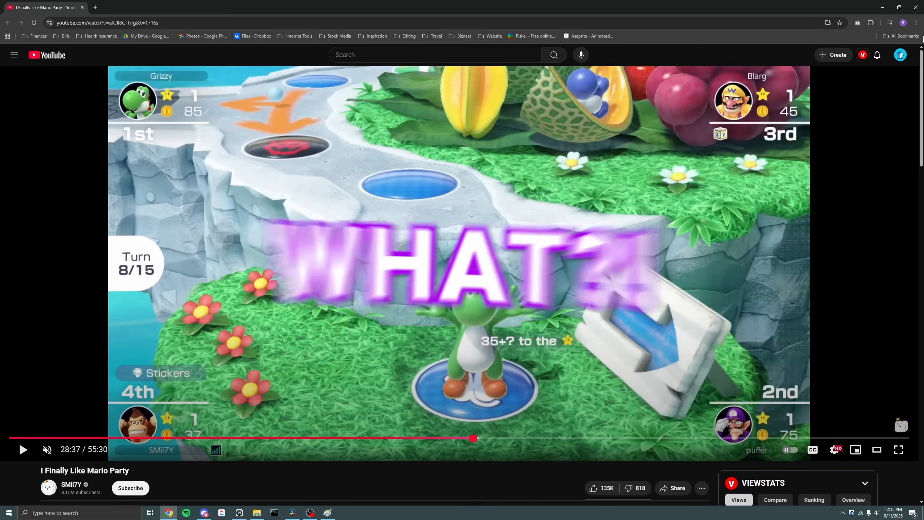
{"action": "left_click", "coordinate": [883, 7]}
Set PopIn's Size to 0 at frame 0 and scrub through the growth to frame 12
{"action": "left_click", "coordinate": [900, 122]}
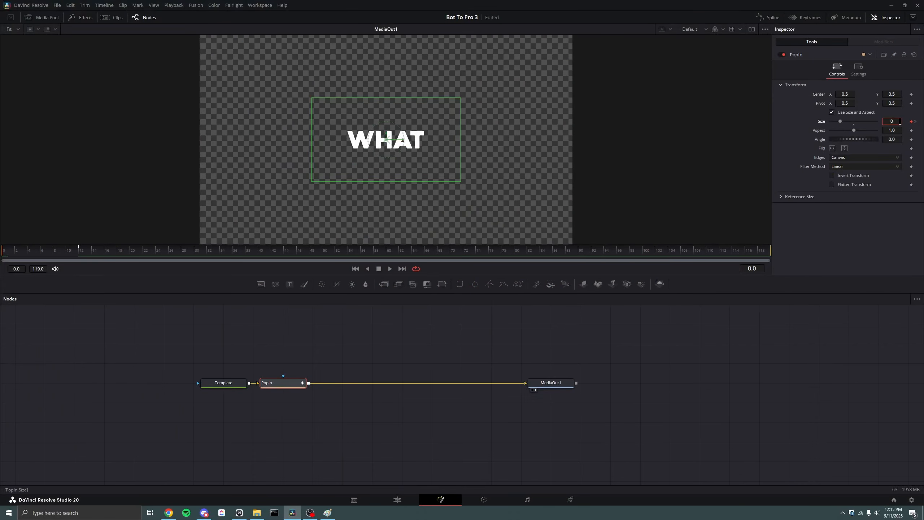
{"action": "type", "text": "0"}
{"action": "key", "text": "Tab"}
{"action": "left_click_drag", "start_coordinate": [45, 254], "coordinate": [84, 254]}
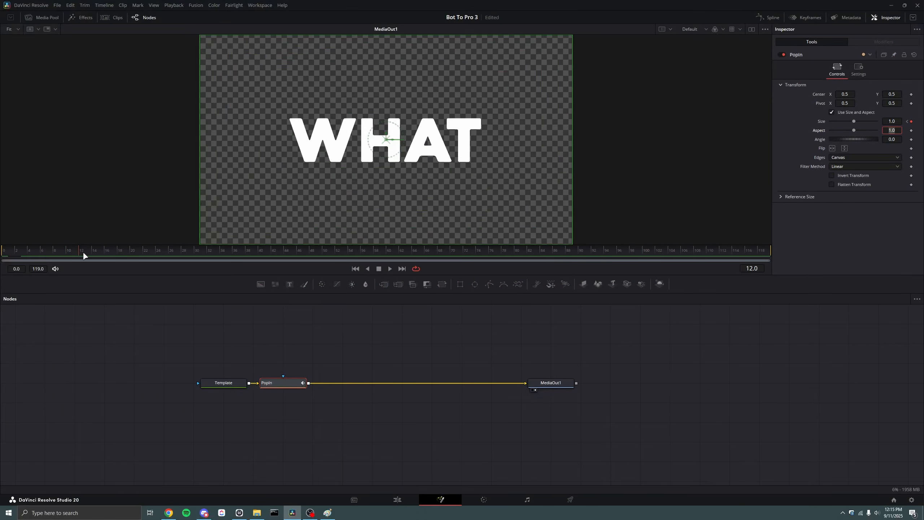
Show the PopIn Size curve in the Spline editor, fitted to the graph area
{"action": "left_click", "coordinate": [769, 16]}
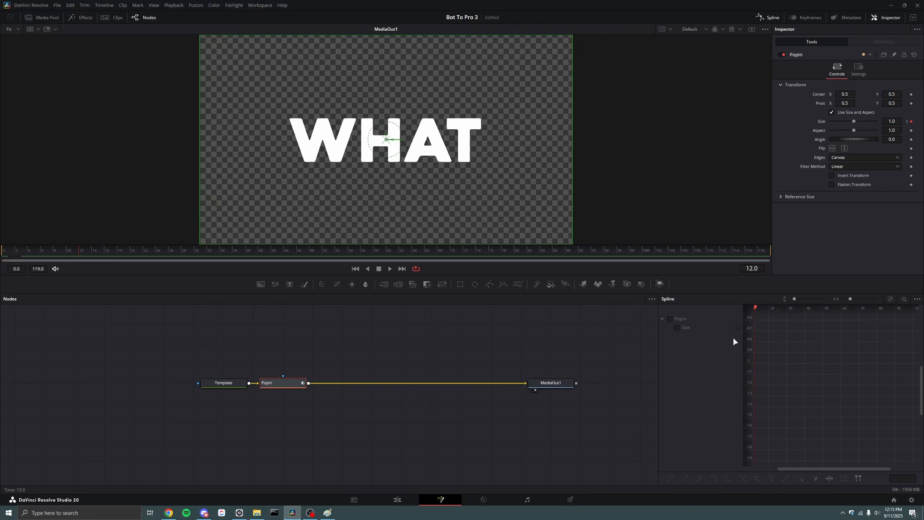
{"action": "left_click", "coordinate": [677, 328]}
{"action": "left_click_drag", "start_coordinate": [658, 336], "coordinate": [630, 336]}
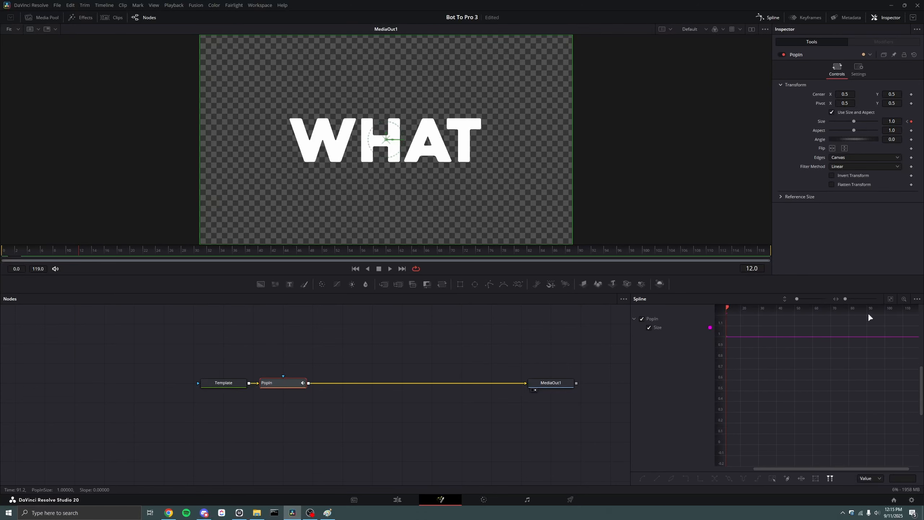
{"action": "left_click", "coordinate": [889, 298]}
Apply an Out Back Cubic ease to both PopIn Size keyframes
{"action": "left_click_drag", "start_coordinate": [911, 321], "coordinate": [727, 465]}
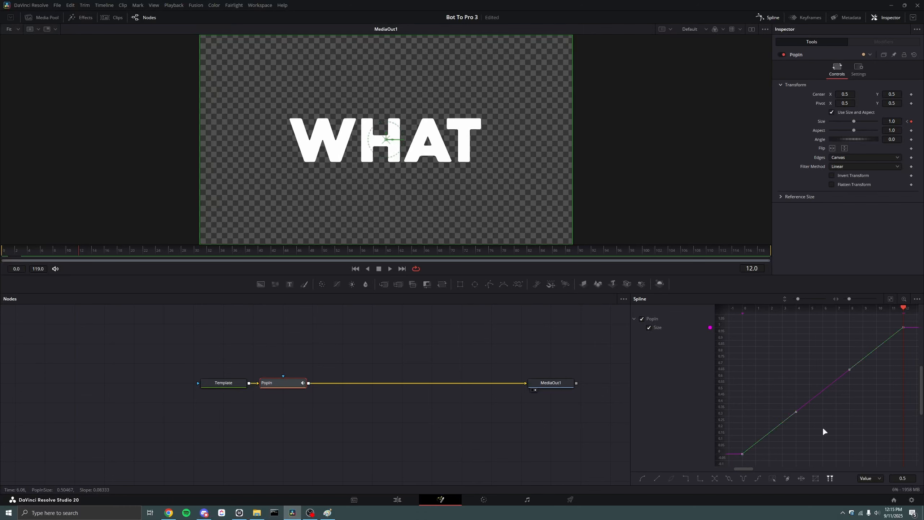
{"action": "right_click", "coordinate": [821, 428]}
{"action": "mouse_move", "coordinate": [861, 325]}
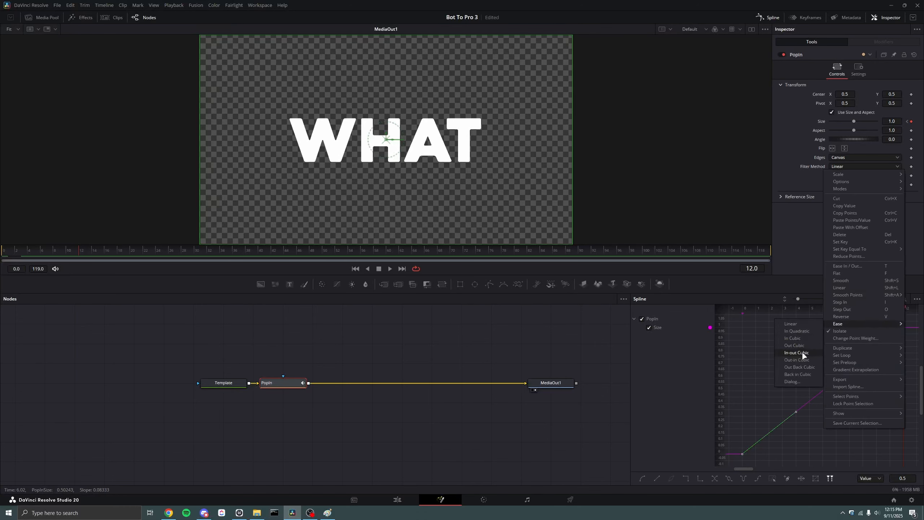
{"action": "left_click", "coordinate": [804, 367]}
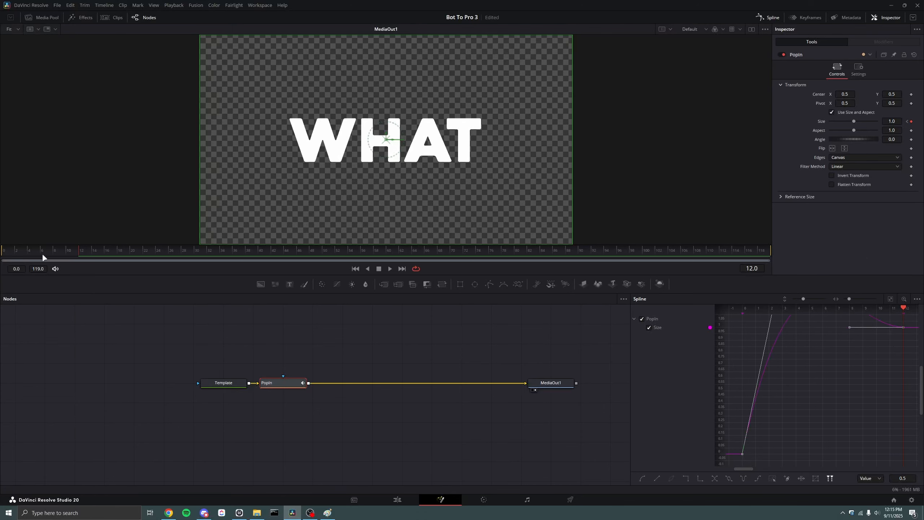
Play back the pop-in animation from frame 0 and review the overshoot in PopIn's Size curve
{"action": "left_click_drag", "start_coordinate": [43, 258], "coordinate": [2, 259]}
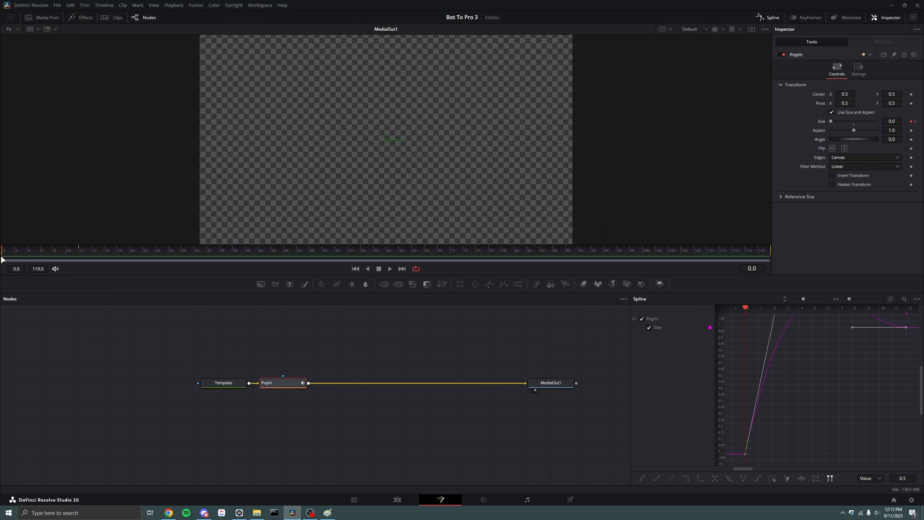
{"action": "key", "text": "space"}
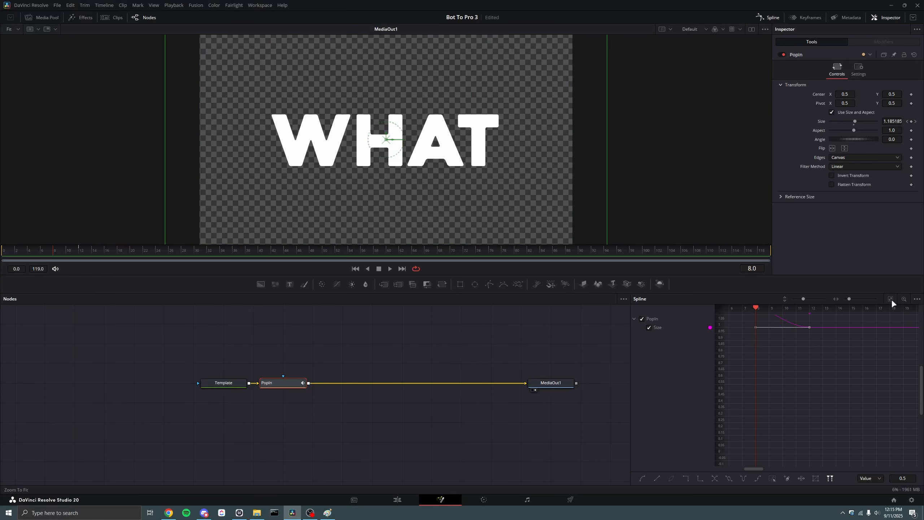
{"action": "left_click", "coordinate": [891, 299]}
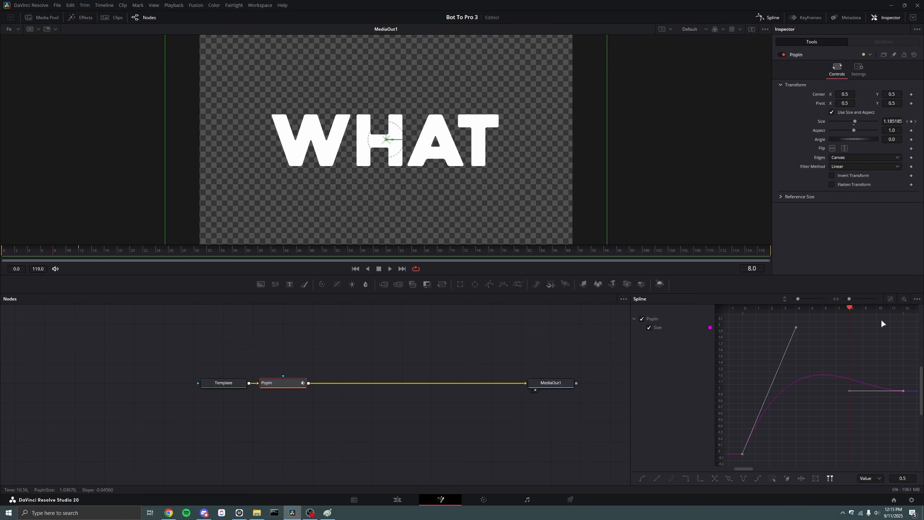
{"action": "right_click", "coordinate": [811, 353]}
{"action": "mouse_move", "coordinate": [827, 250]}
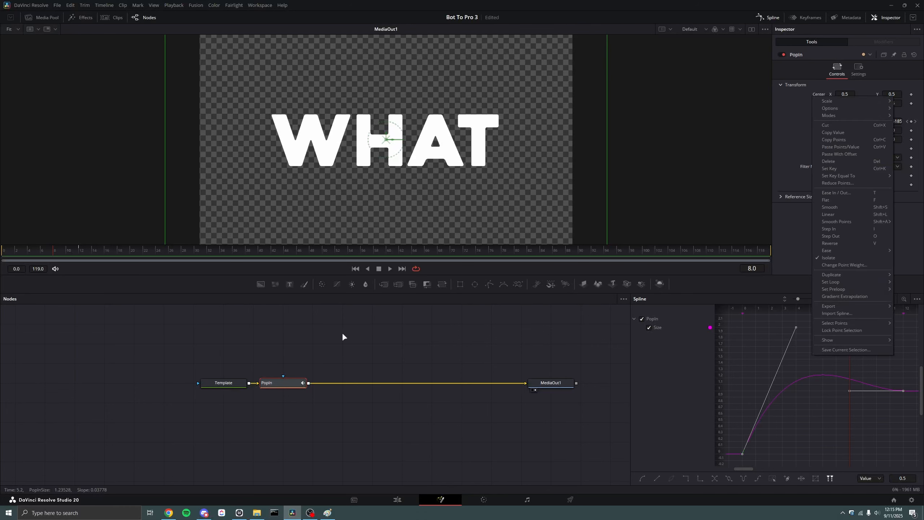
{"action": "left_click", "coordinate": [136, 348]}
{"action": "key", "text": "space"}
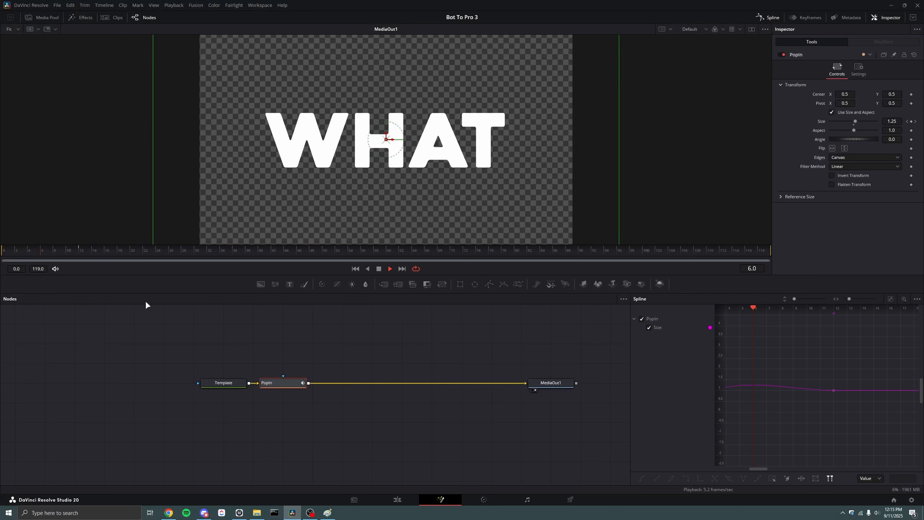
{"action": "key", "text": "space"}
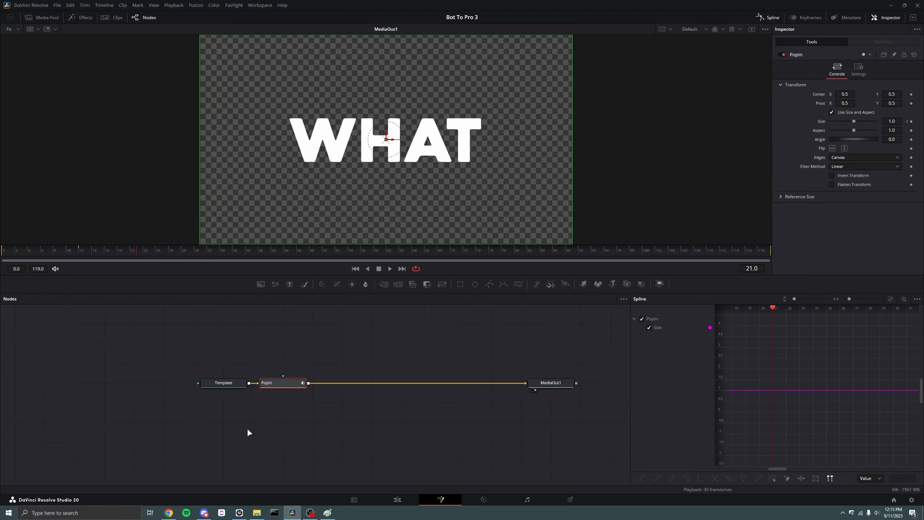
Switch to the YouTube reference video in Chrome and pause it at 28:36, while the "WHAT?!" text is showing
{"action": "left_click", "coordinate": [168, 512]}
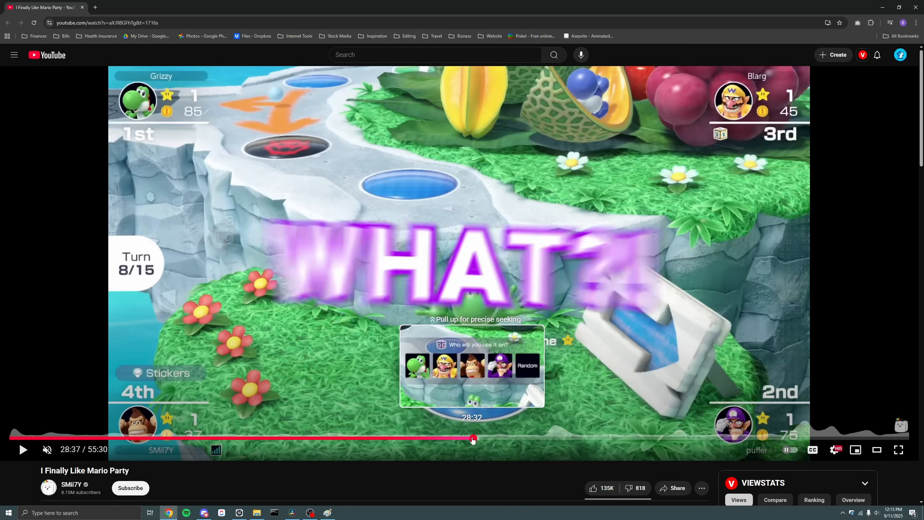
{"action": "left_click", "coordinate": [472, 438]}
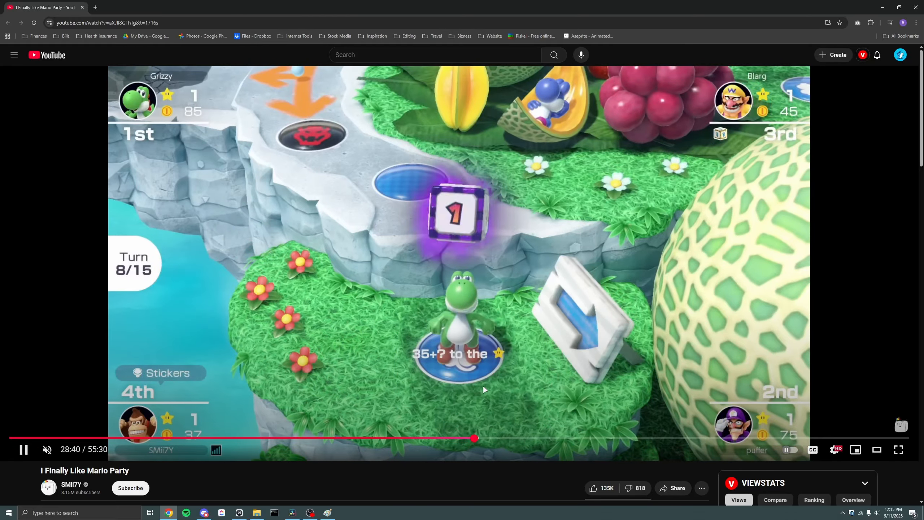
{"action": "key", "text": "Left"}
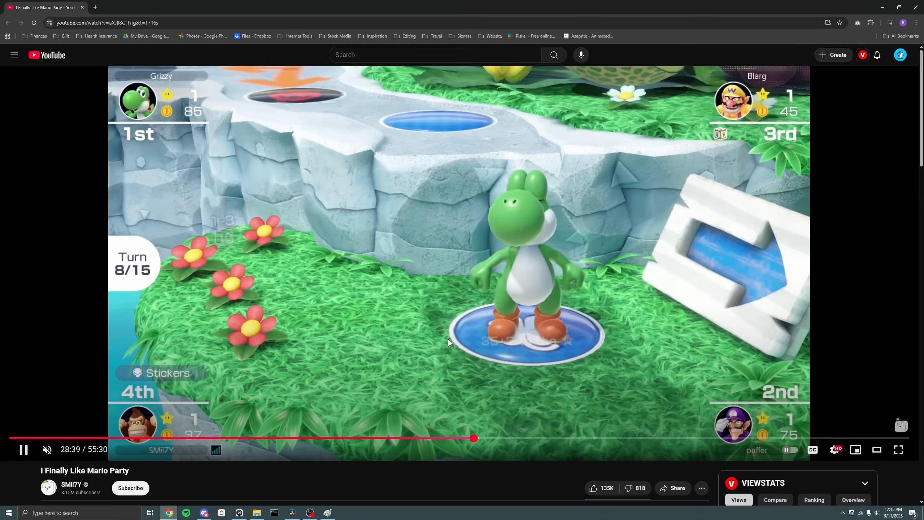
{"action": "key", "text": "Left"}
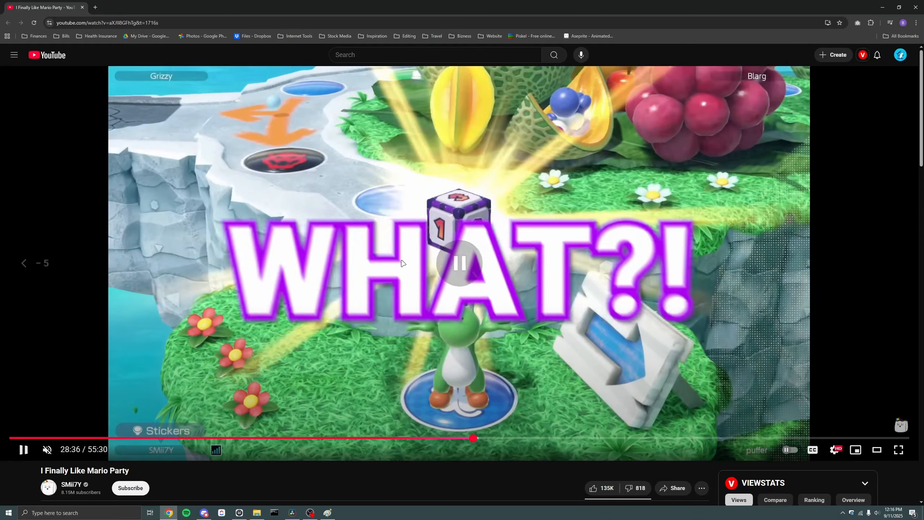
{"action": "left_click", "coordinate": [402, 262]}
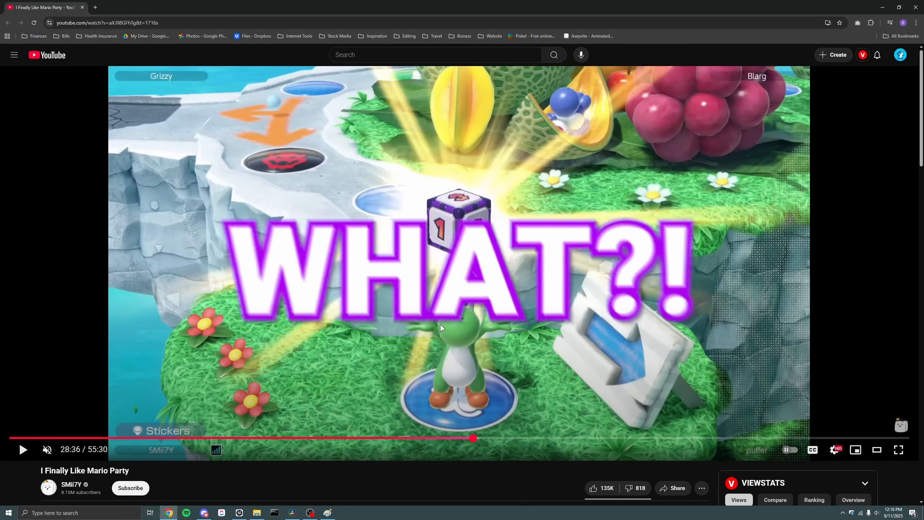
Step back and forth frame by frame through the "WHAT?!" text to examine its pop-in, tilt and movement
{"action": "key", "text": "comma"}
{"action": "key", "text": "comma"}
{"action": "key", "text": "comma"}
{"action": "key", "text": "comma"}
{"action": "key", "text": "comma"}
{"action": "key", "text": "comma"}
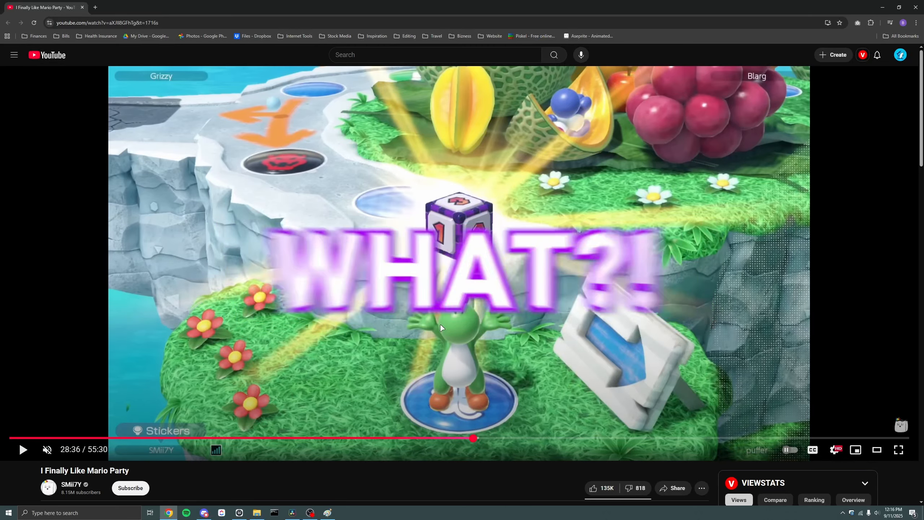
{"action": "key", "text": "period"}
{"action": "key", "text": "period"}
{"action": "key", "text": "period"}
{"action": "key", "text": "period"}
{"action": "key", "text": "period"}
{"action": "key", "text": "period"}
{"action": "key", "text": "period"}
{"action": "key", "text": "period"}
{"action": "key", "text": "period"}
{"action": "key", "text": "period"}
{"action": "key", "text": "period"}
{"action": "key", "text": "period"}
{"action": "key", "text": "period"}
{"action": "key", "text": "period"}
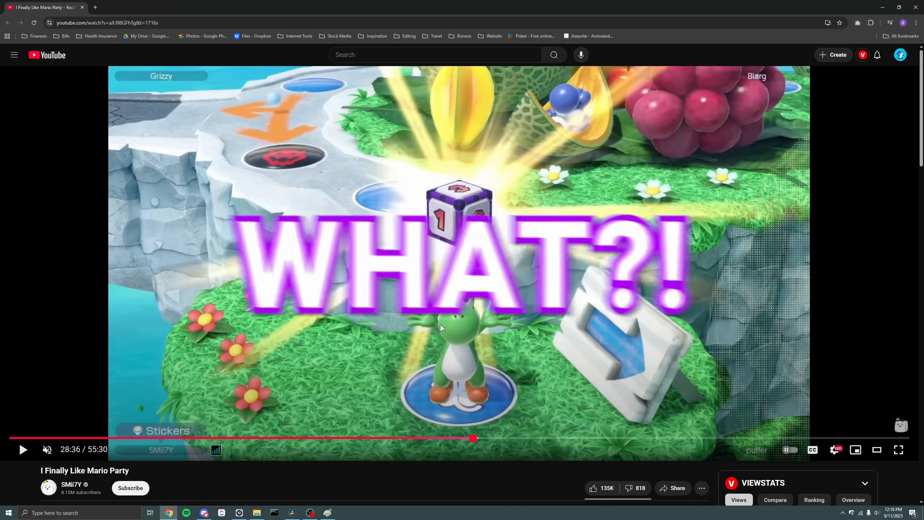
{"action": "key", "text": "period"}
{"action": "key", "text": "period"}
{"action": "key", "text": "period"}
{"action": "key", "text": "period"}
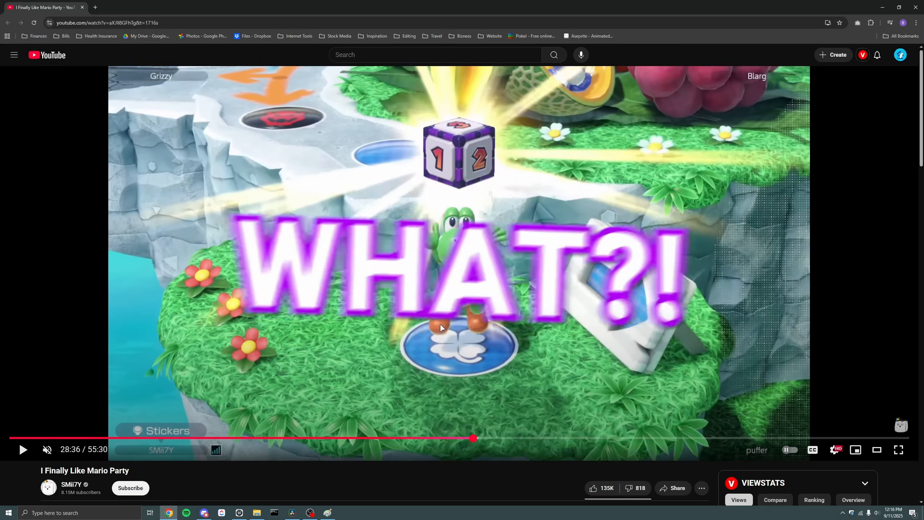
{"action": "key", "text": "comma"}
{"action": "key", "text": "comma"}
{"action": "key", "text": "comma"}
{"action": "key", "text": "comma"}
{"action": "key", "text": "comma"}
{"action": "key", "text": "comma"}
{"action": "key", "text": "comma"}
{"action": "key", "text": "comma"}
{"action": "key", "text": "comma"}
{"action": "key", "text": "comma"}
{"action": "key", "text": "comma"}
{"action": "key", "text": "comma"}
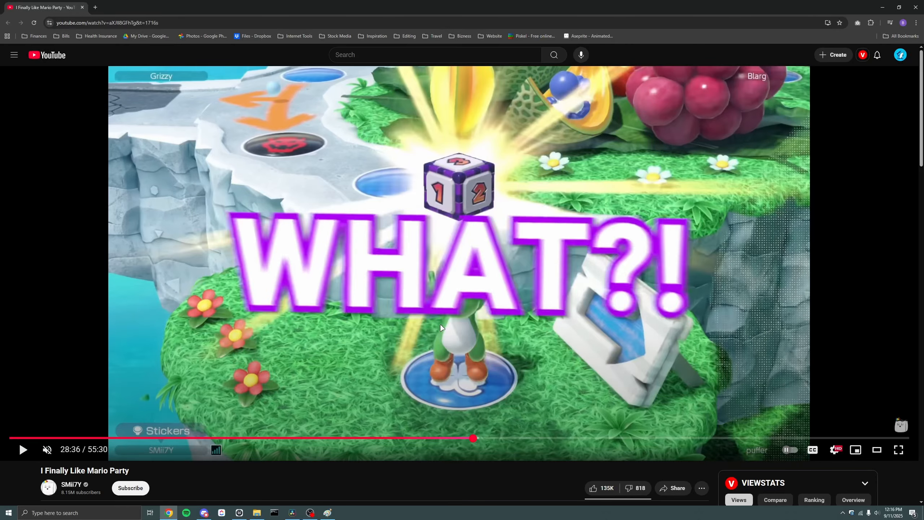
{"action": "key", "text": "period"}
{"action": "key", "text": "period"}
{"action": "key", "text": "period"}
{"action": "key", "text": "period"}
{"action": "key", "text": "period"}
{"action": "key", "text": "period"}
{"action": "key", "text": "period"}
{"action": "key", "text": "period"}
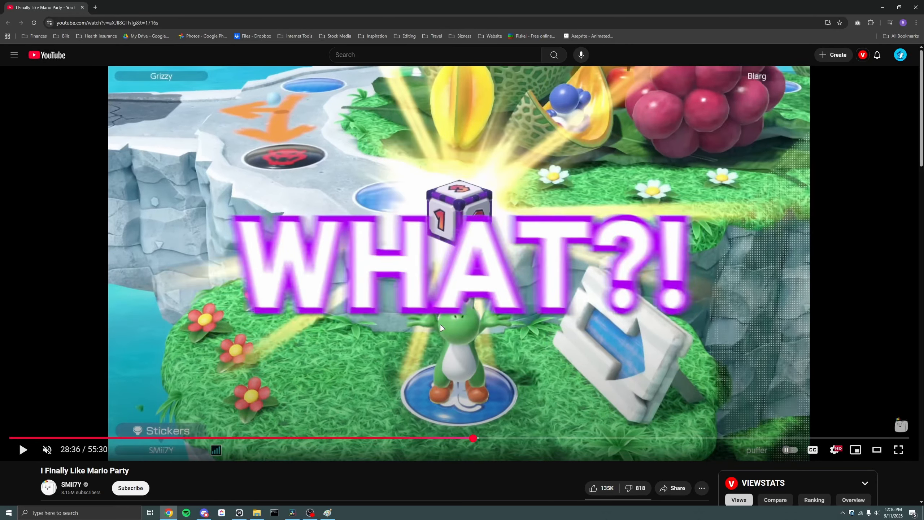
{"action": "key", "text": "period"}
{"action": "key", "text": "period"}
{"action": "key", "text": "period"}
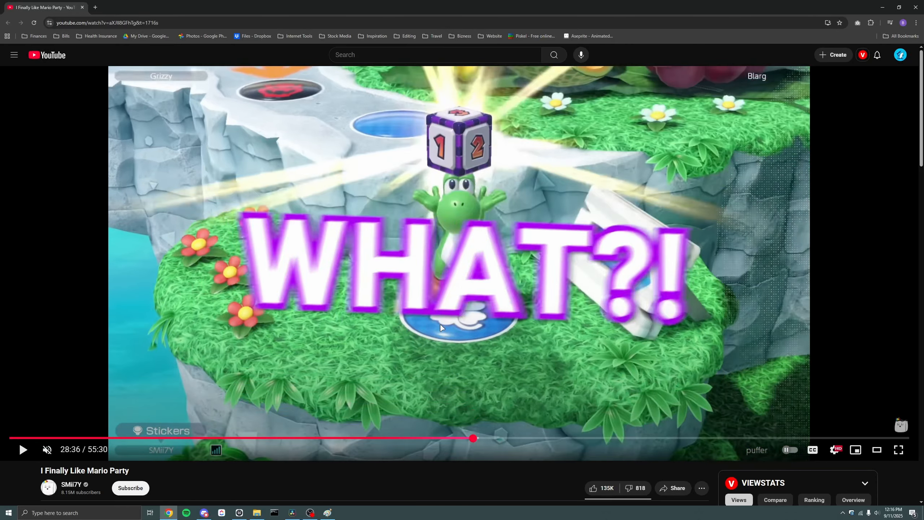
{"action": "key", "text": "comma"}
{"action": "key", "text": "comma"}
{"action": "key", "text": "comma"}
{"action": "key", "text": "comma"}
{"action": "key", "text": "comma"}
{"action": "key", "text": "comma"}
{"action": "key", "text": "comma"}
{"action": "key", "text": "comma"}
{"action": "key", "text": "comma"}
{"action": "key", "text": "comma"}
{"action": "key", "text": "comma"}
{"action": "key", "text": "comma"}
{"action": "key", "text": "comma"}
{"action": "key", "text": "comma"}
{"action": "key", "text": "comma"}
{"action": "key", "text": "comma"}
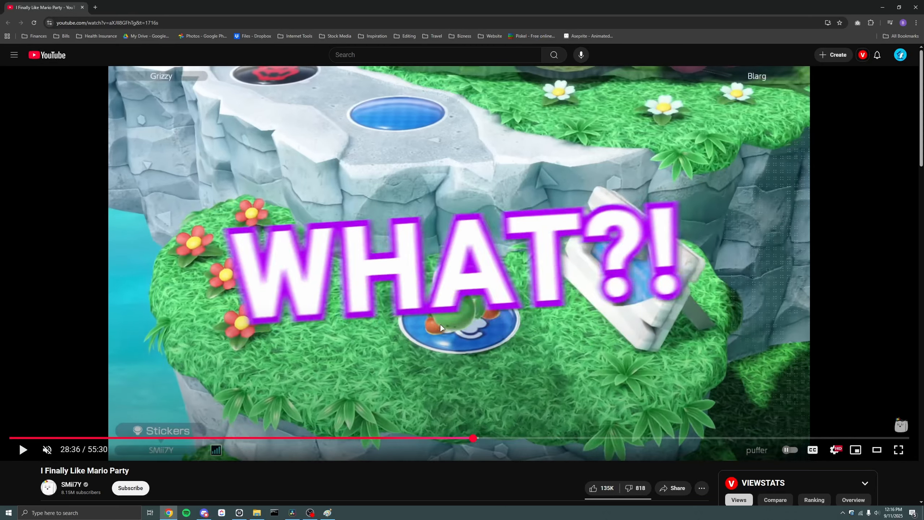
{"action": "key", "text": "period"}
{"action": "key", "text": "period"}
{"action": "key", "text": "period"}
{"action": "key", "text": "period"}
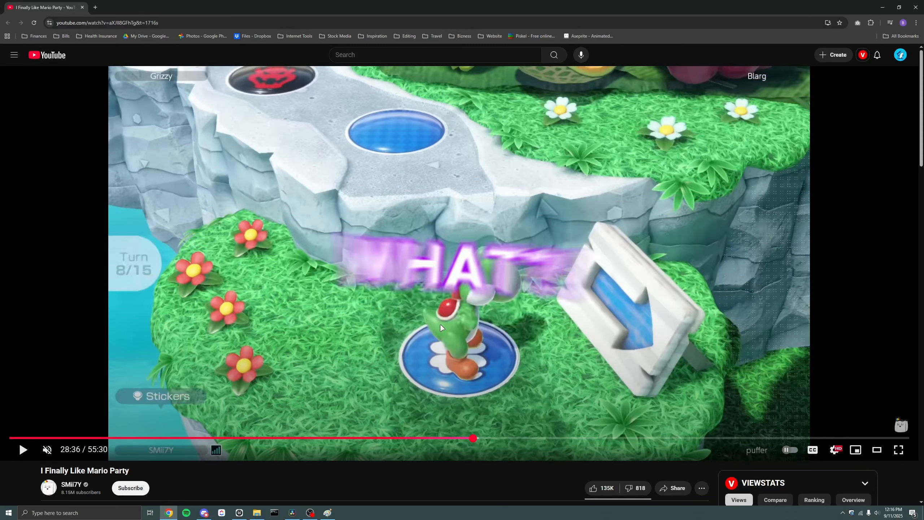
{"action": "key", "text": "comma"}
{"action": "key", "text": "comma"}
{"action": "key", "text": "comma"}
{"action": "key", "text": "comma"}
{"action": "key", "text": "period"}
{"action": "key", "text": "period"}
{"action": "key", "text": "period"}
{"action": "key", "text": "period"}
{"action": "key", "text": "period"}
{"action": "key", "text": "period"}
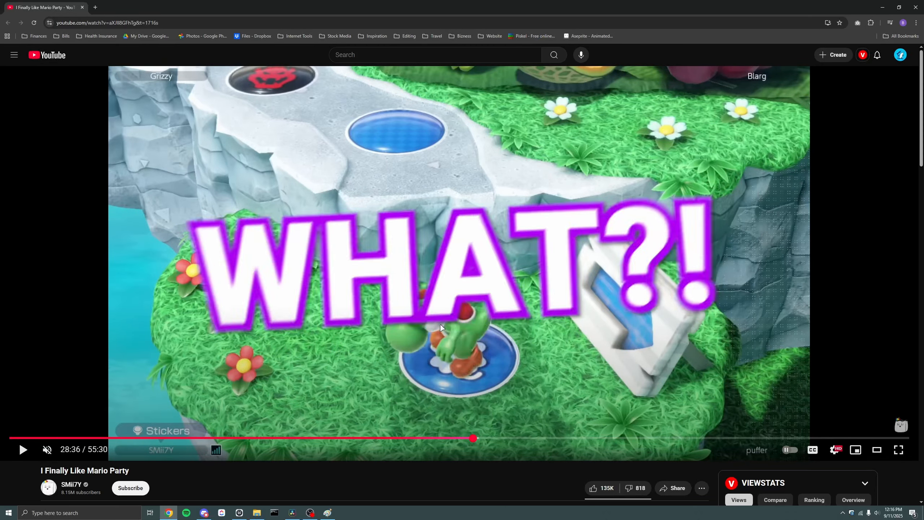
{"action": "key", "text": "comma"}
{"action": "key", "text": "comma"}
{"action": "key", "text": "comma"}
{"action": "key", "text": "comma"}
{"action": "key", "text": "comma"}
{"action": "key", "text": "comma"}
{"action": "key", "text": "comma"}
{"action": "key", "text": "comma"}
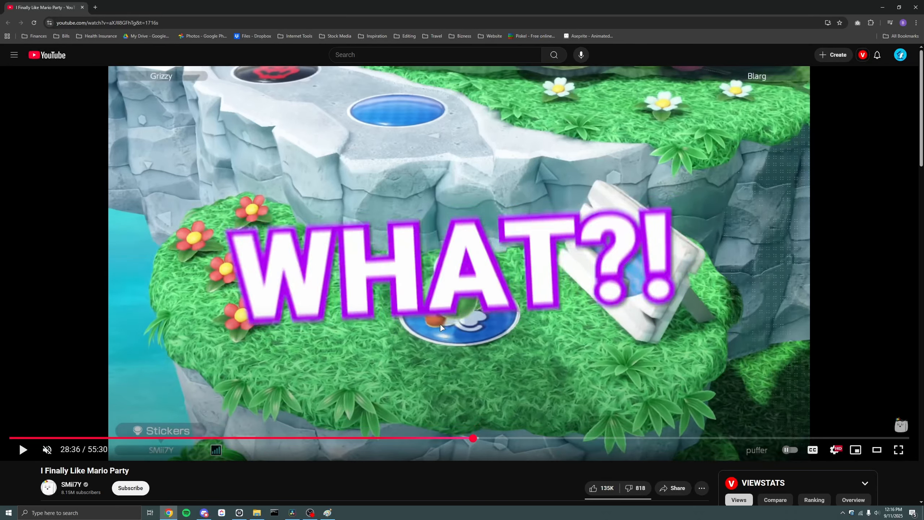
{"action": "key", "text": "comma"}
{"action": "key", "text": "comma"}
{"action": "key", "text": "comma"}
{"action": "key", "text": "comma"}
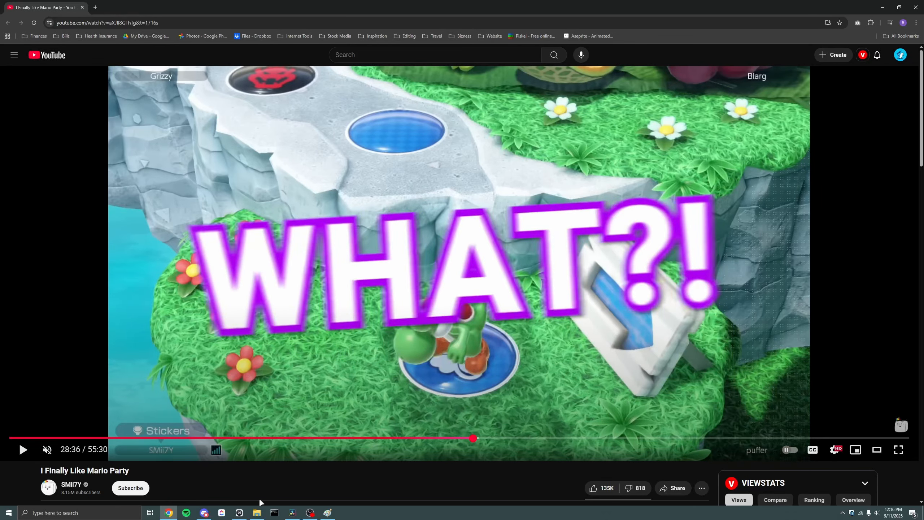
Switch to DaVinci Resolve and move the Template node farther away from PopIn, keeping PopIn selected
{"action": "left_click", "coordinate": [292, 513]}
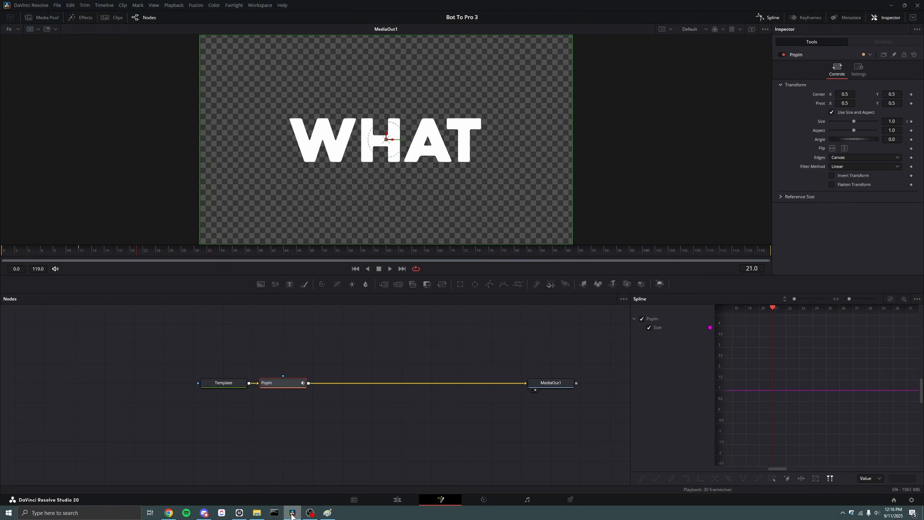
{"action": "left_click", "coordinate": [890, 298]}
{"action": "left_click", "coordinate": [287, 382]}
{"action": "left_click_drag", "start_coordinate": [221, 384], "coordinate": [132, 383]}
{"action": "left_click", "coordinate": [288, 384]}
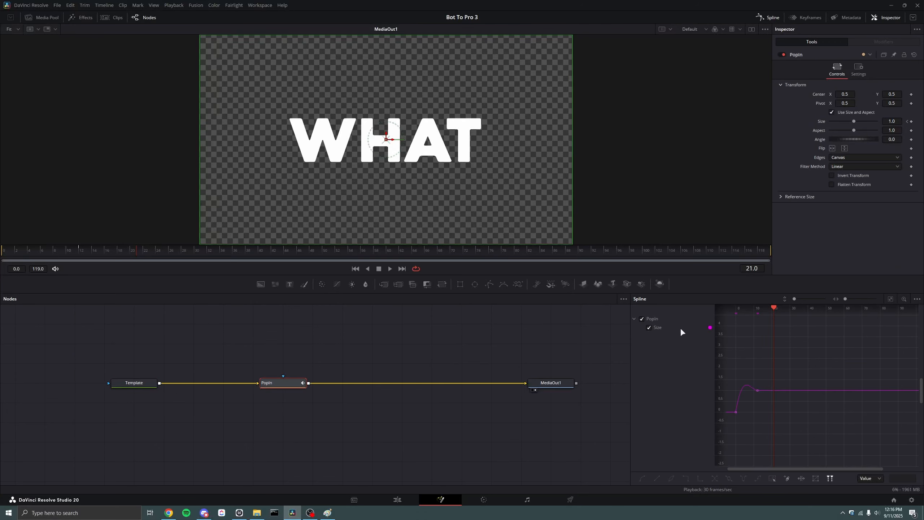
Fit PopIn's Size curve in the Spline editor and select both keyframes to inspect their easing handles
{"action": "left_click", "coordinate": [891, 299]}
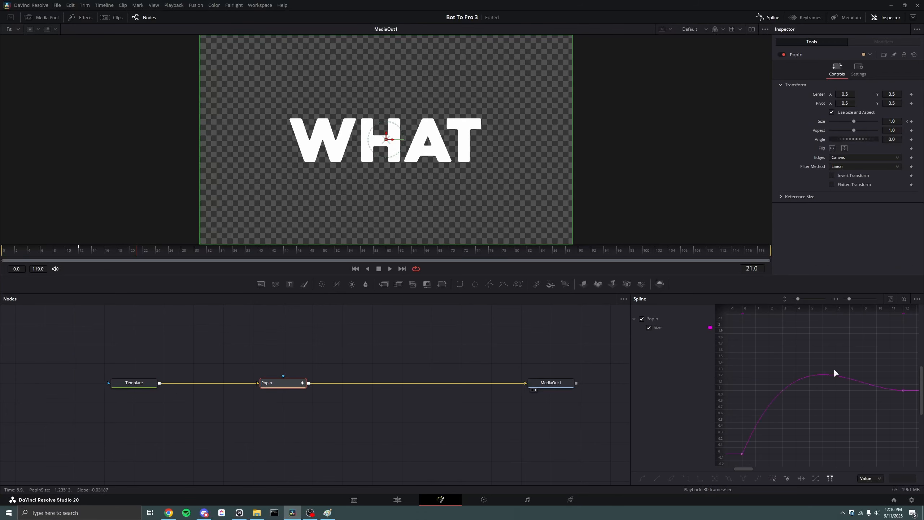
{"action": "scroll", "coordinate": [833, 369], "scroll_direction": "down", "scroll_amount": 3}
{"action": "left_click_drag", "start_coordinate": [891, 366], "coordinate": [735, 460]}
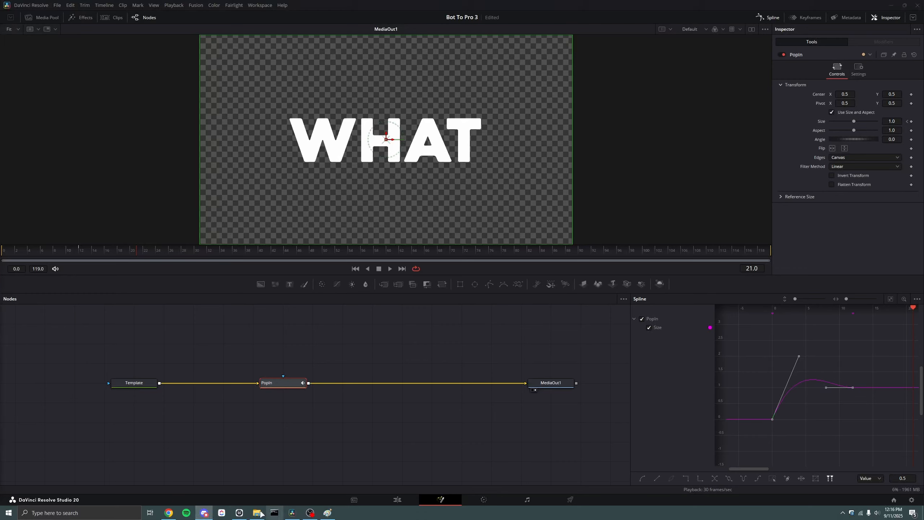
Switch to the reference video in Chrome and step frame by frame through the start of "WHAT?!" to study its pop-in timing
{"action": "left_click", "coordinate": [178, 512]}
{"action": "key", "text": "comma"}
{"action": "key", "text": "comma"}
{"action": "key", "text": "comma"}
{"action": "key", "text": "comma"}
{"action": "key", "text": "comma"}
{"action": "key", "text": "comma"}
{"action": "key", "text": "comma"}
{"action": "key", "text": "comma"}
{"action": "key", "text": "comma"}
{"action": "key", "text": "comma"}
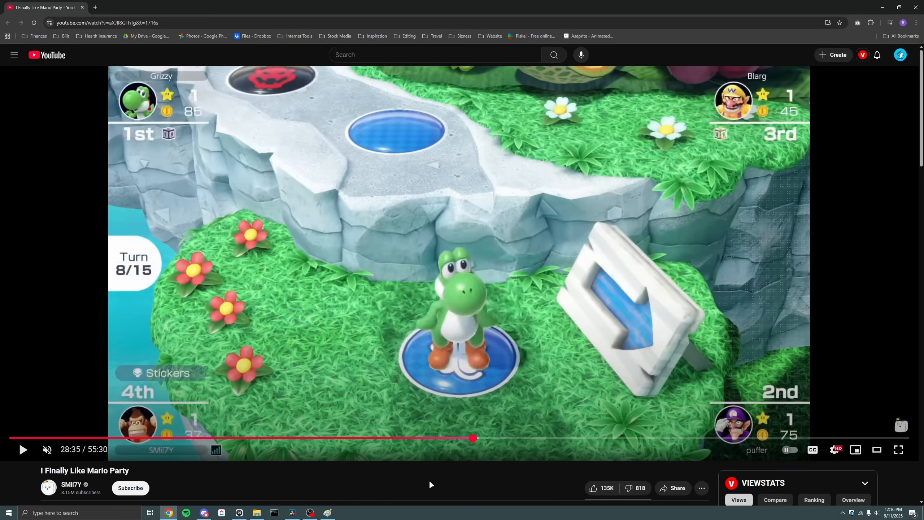
{"action": "key", "text": "period"}
{"action": "key", "text": "period"}
{"action": "key", "text": "period"}
{"action": "key", "text": "period"}
{"action": "key", "text": "period"}
{"action": "key", "text": "period"}
{"action": "key", "text": "period"}
{"action": "key", "text": "period"}
{"action": "key", "text": "period"}
{"action": "key", "text": "period"}
{"action": "key", "text": "period"}
{"action": "key", "text": "period"}
{"action": "key", "text": "period"}
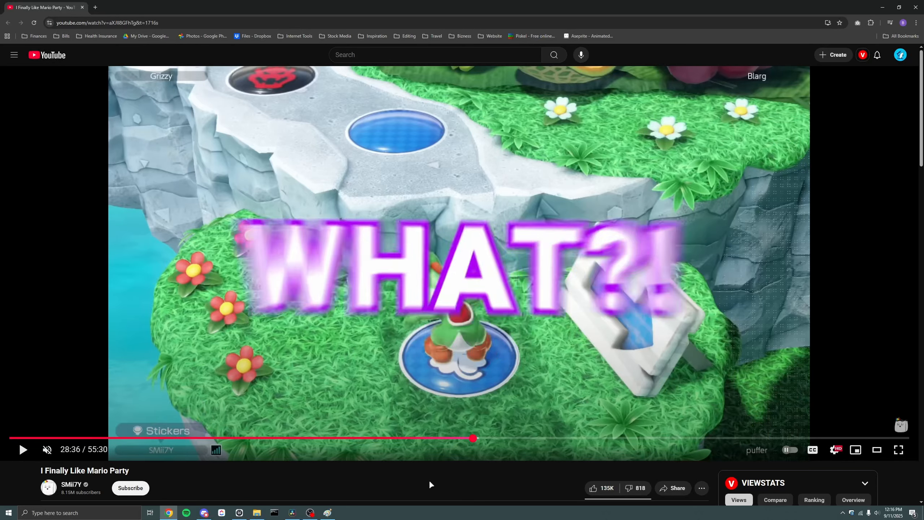
{"action": "key", "text": "period"}
{"action": "key", "text": "period"}
{"action": "key", "text": "period"}
{"action": "key", "text": "period"}
{"action": "key", "text": "period"}
{"action": "key", "text": "period"}
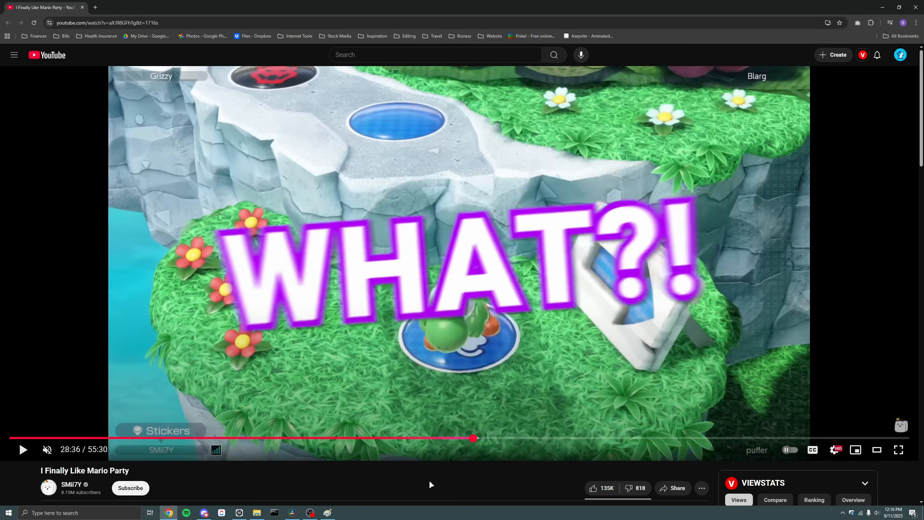
{"action": "key", "text": "period"}
{"action": "key", "text": "period"}
{"action": "key", "text": "period"}
{"action": "key", "text": "period"}
{"action": "key", "text": "period"}
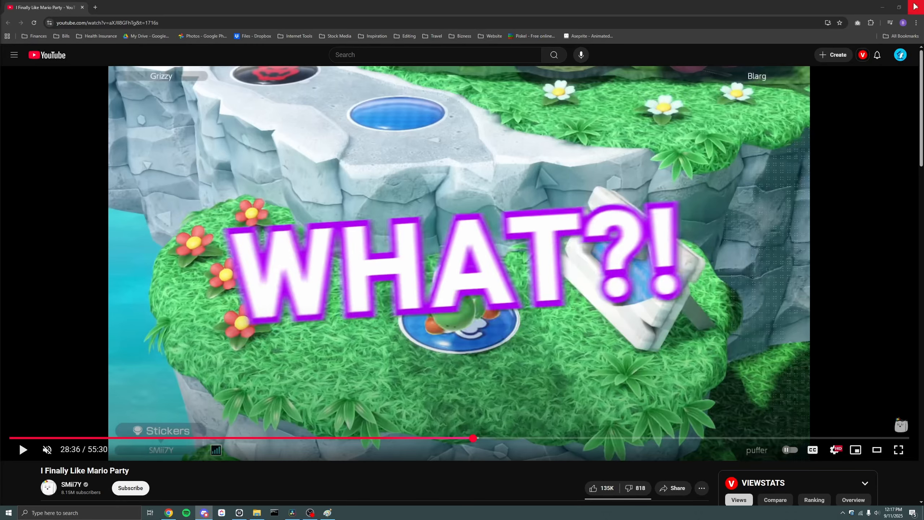
Return to DaVinci Resolve and time-stretch PopIn's Size keyframes so the last one falls on frame 16
{"action": "left_click", "coordinate": [883, 7]}
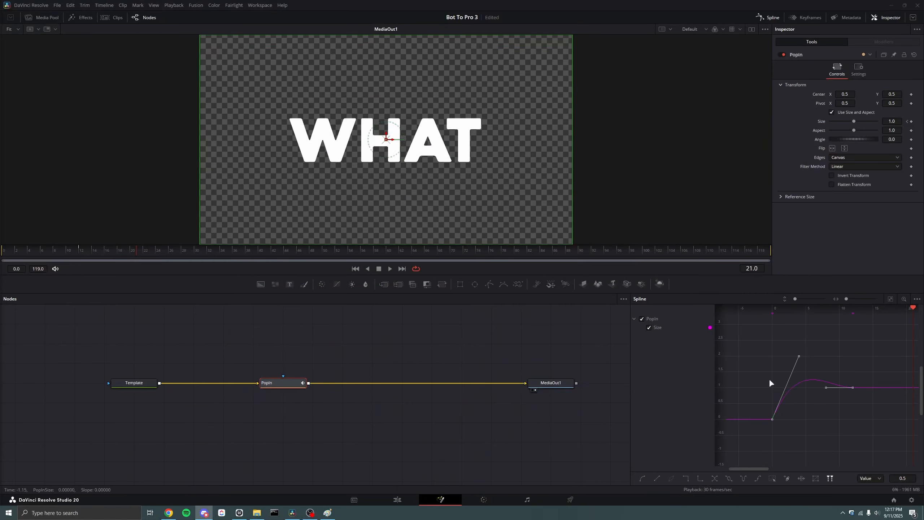
{"action": "left_click", "coordinate": [119, 252]}
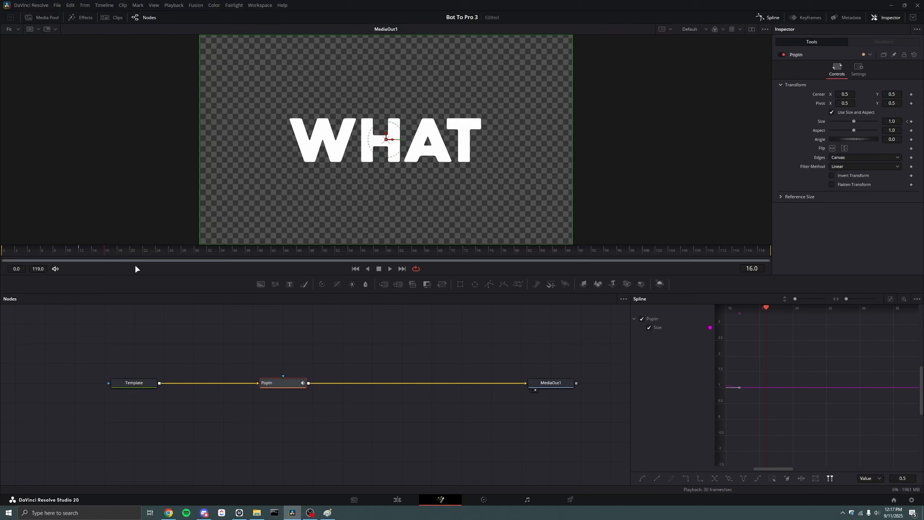
{"action": "left_click", "coordinate": [821, 355]}
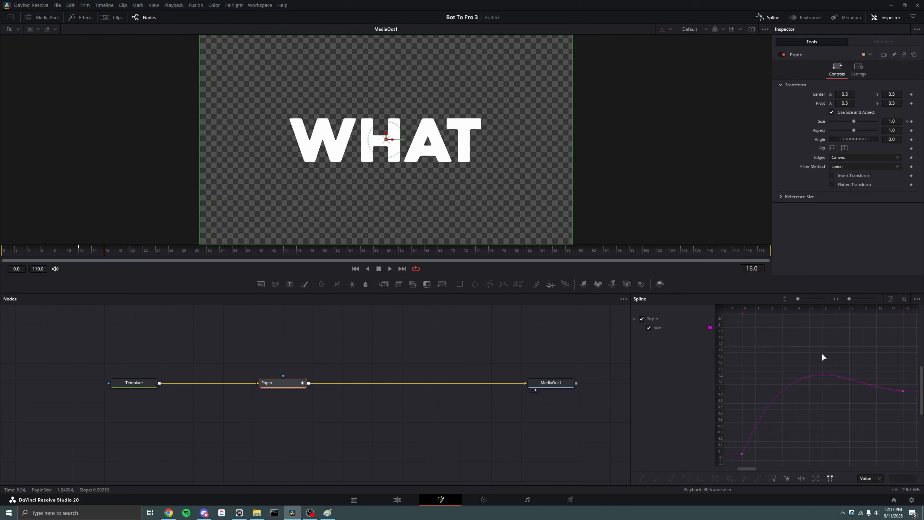
{"action": "key", "text": "ctrl+a"}
{"action": "scroll", "coordinate": [784, 422], "scroll_direction": "down", "scroll_amount": 2}
{"action": "left_click", "coordinate": [801, 477]}
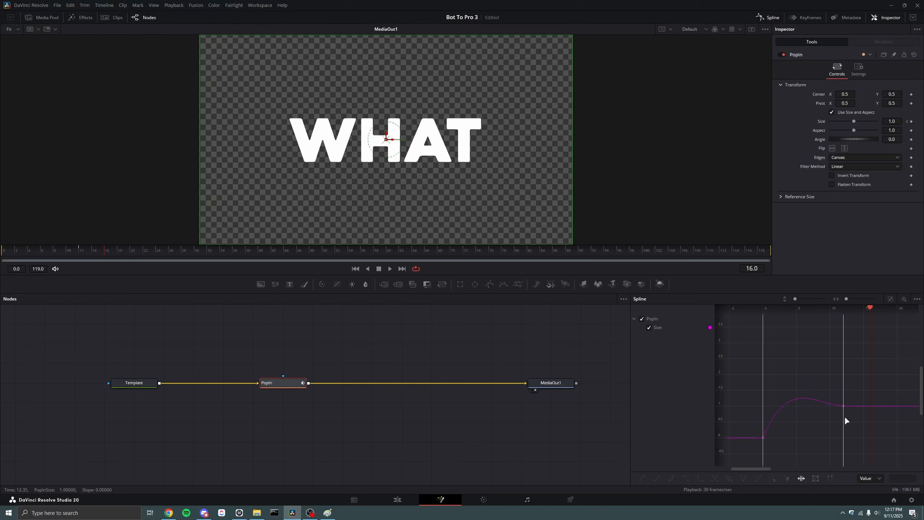
{"action": "left_click_drag", "start_coordinate": [843, 421], "coordinate": [868, 420]}
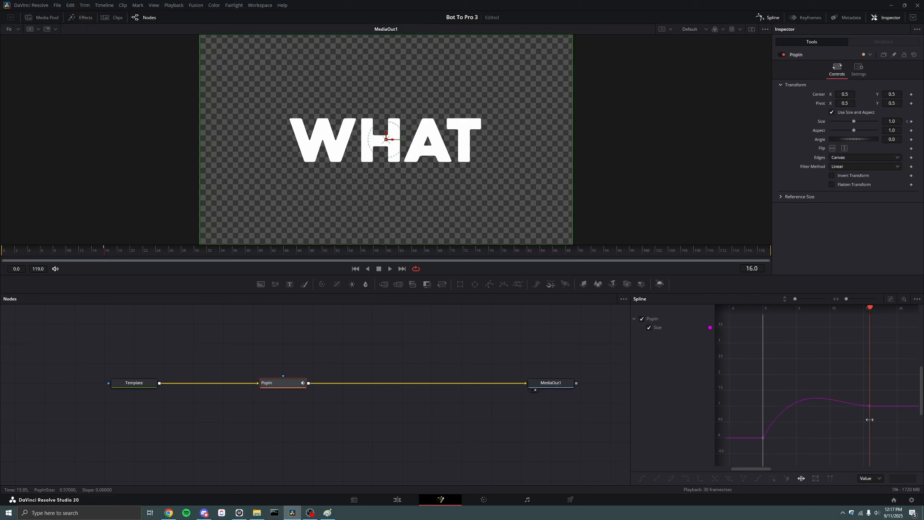
{"action": "left_click", "coordinate": [801, 478]}
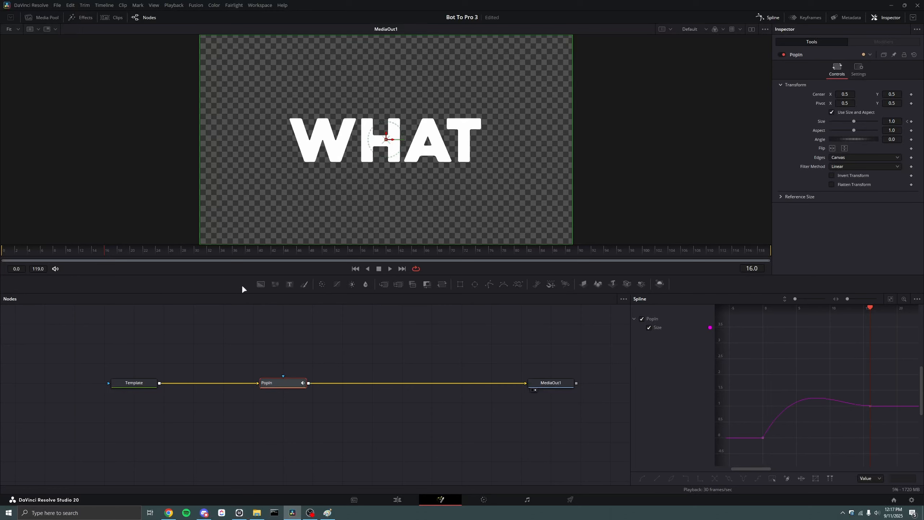
Play back the stretched pop-in animation from frame 0 to check its timing
{"action": "left_click_drag", "start_coordinate": [94, 250], "coordinate": [2, 250]}
{"action": "key", "text": "space"}
{"action": "key", "text": "space"}
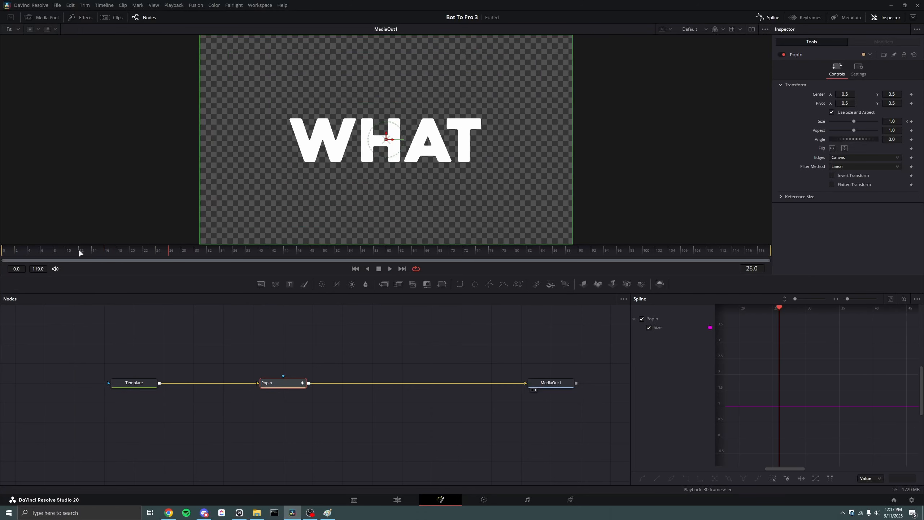
{"action": "key", "text": "space"}
{"action": "key", "text": "space"}
Move the PopIn node next to Template and add a Camera Shake node after it
{"action": "left_click_drag", "start_coordinate": [281, 382], "coordinate": [192, 383]}
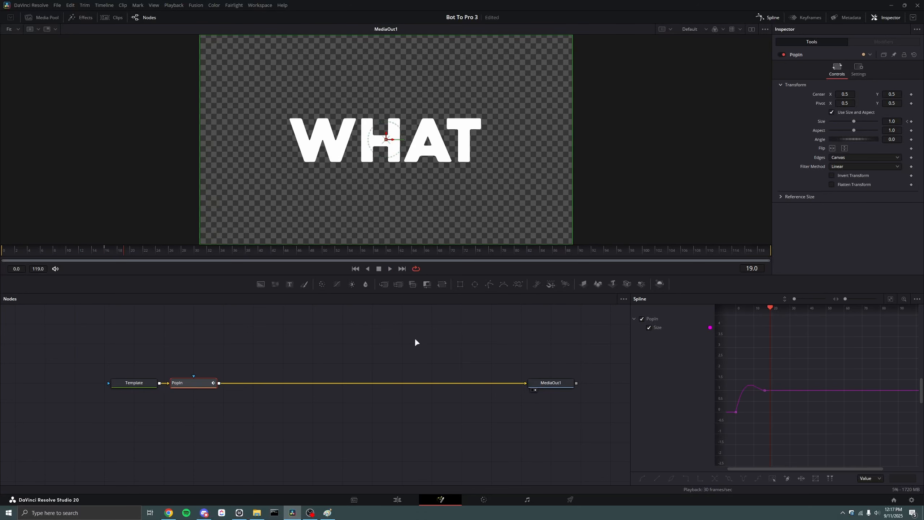
{"action": "key", "text": "shift+space"}
{"action": "type", "text": "transform"}
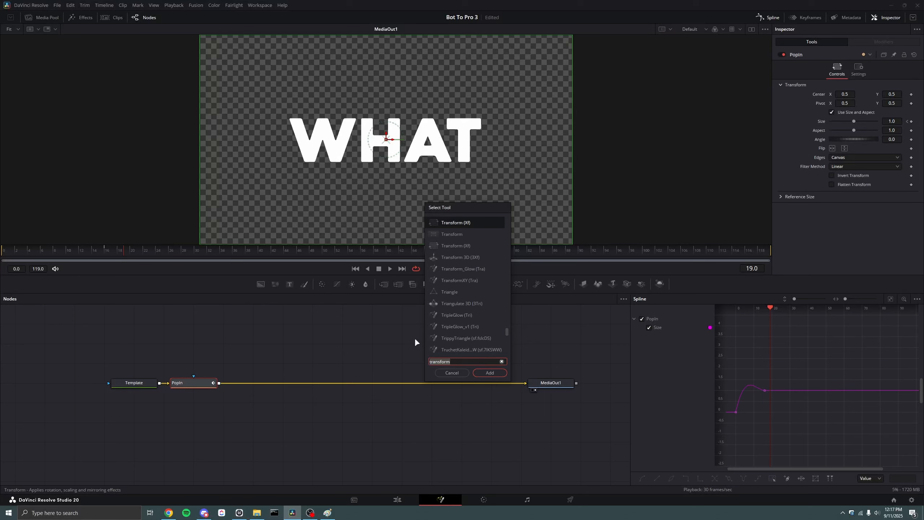
{"action": "type", "text": "camera"}
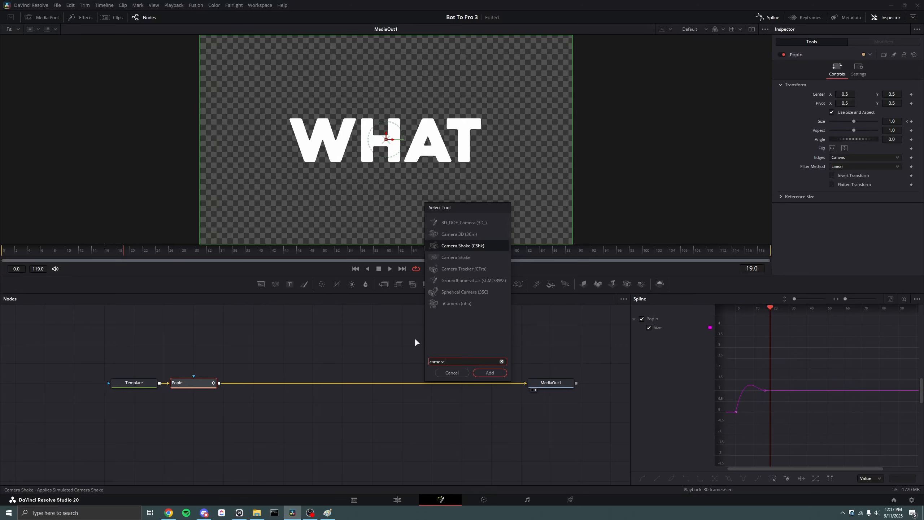
{"action": "key", "text": "Return"}
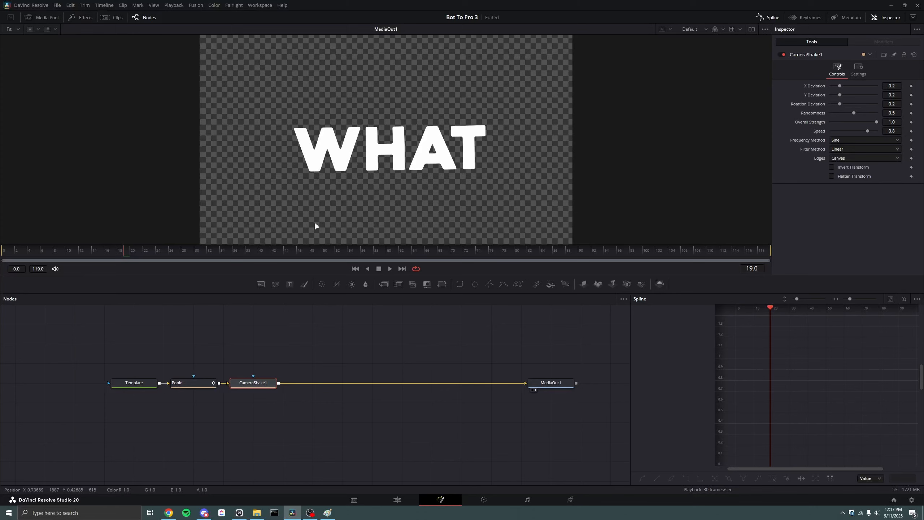
Enable Motion Blur on the CameraShake1 node and play back the shaking text to check the blur
{"action": "left_click_drag", "start_coordinate": [63, 254], "coordinate": [128, 252]}
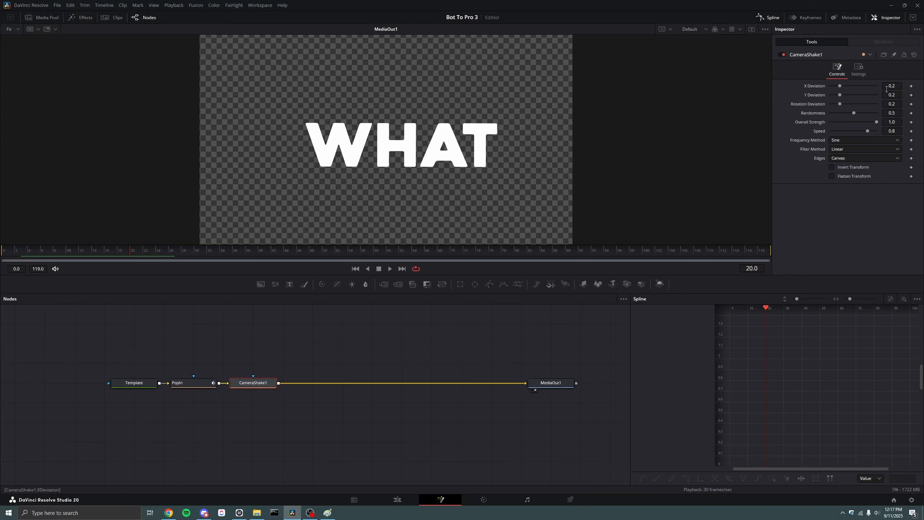
{"action": "left_click", "coordinate": [860, 68]}
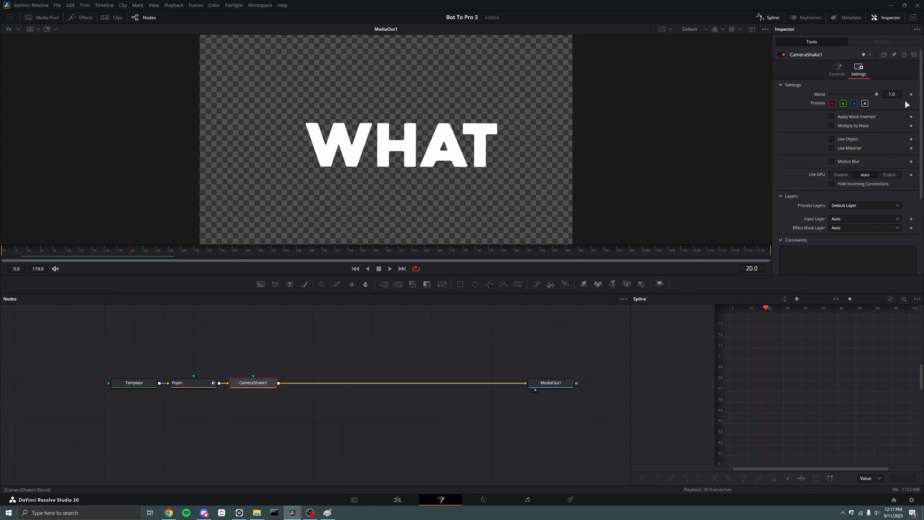
{"action": "left_click", "coordinate": [832, 161]}
{"action": "left_click", "coordinate": [114, 251]}
{"action": "key", "text": "space"}
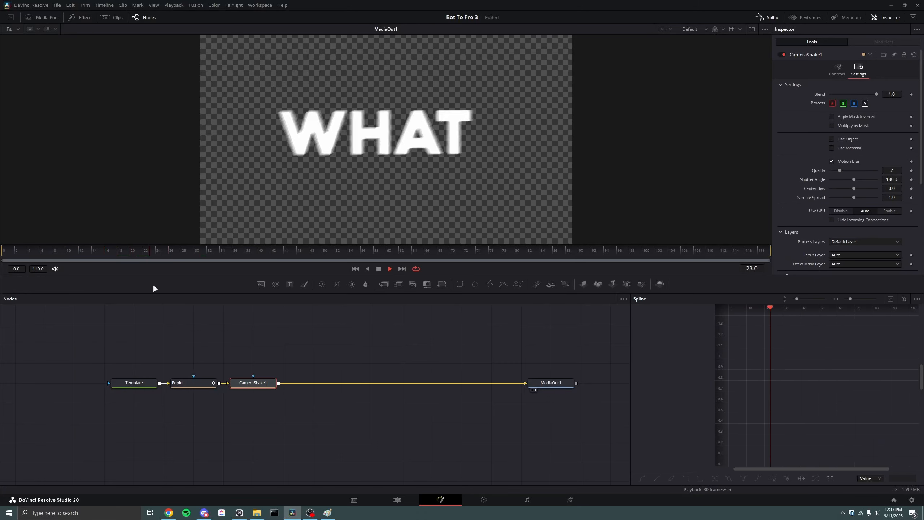
{"action": "key", "text": "space"}
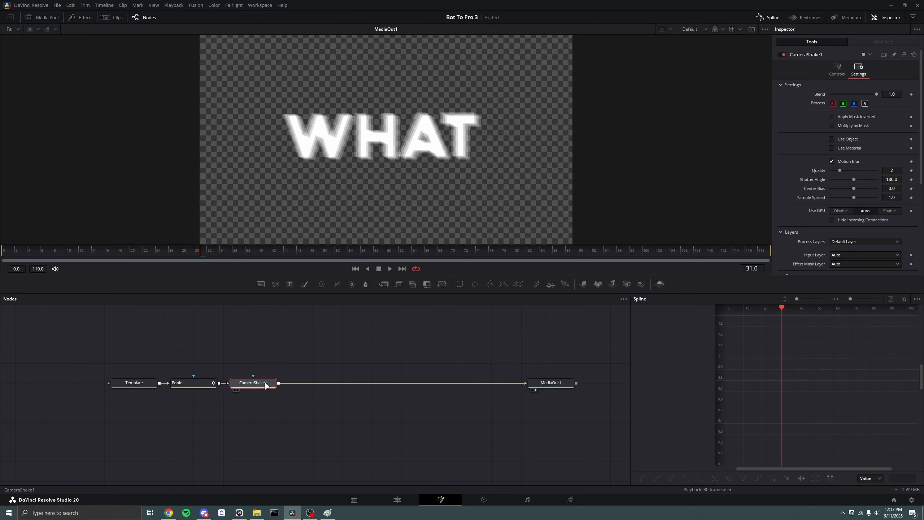
{"action": "left_click_drag", "start_coordinate": [251, 247], "coordinate": [200, 252]}
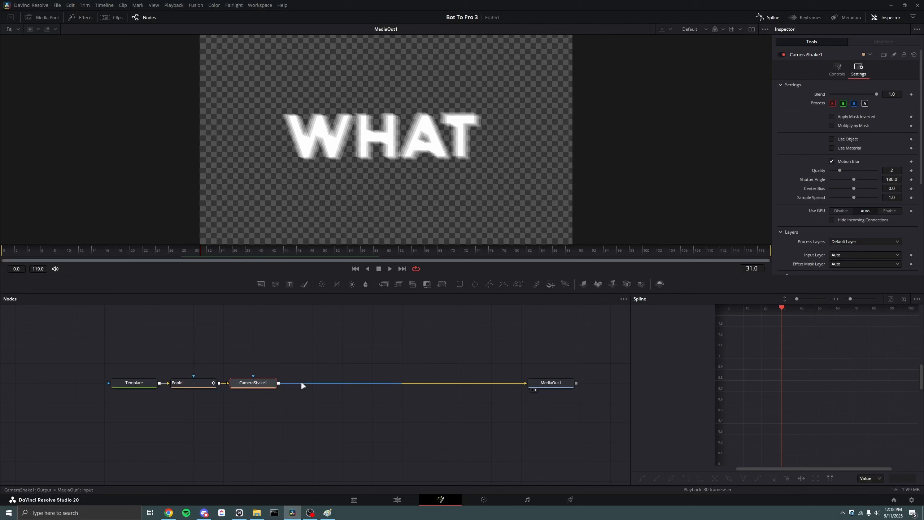
Paste a second Camera Shake after CameraShake1 with X and Y Deviation 0.01, Rotation Deviation 1 and Speed 1.0, and preview the shake
{"action": "key", "text": "ctrl+v"}
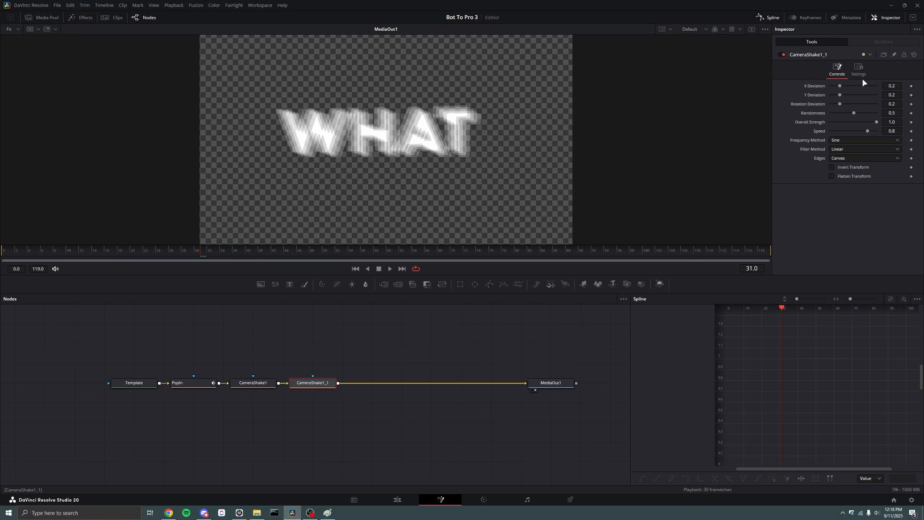
{"action": "left_click", "coordinate": [891, 86]}
{"action": "type", "text": "0.01"}
{"action": "double_click", "coordinate": [891, 94]}
{"action": "type", "text": "0.01"}
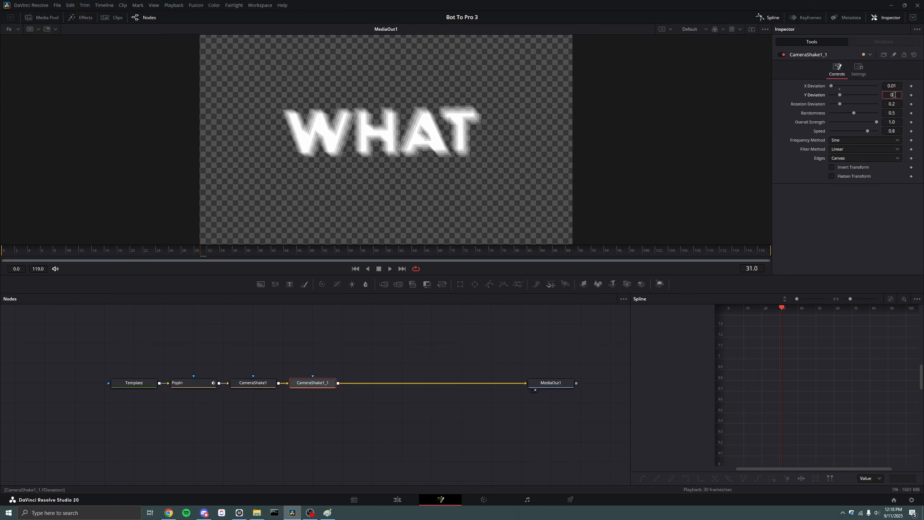
{"action": "double_click", "coordinate": [891, 103]}
{"action": "type", "text": "1"}
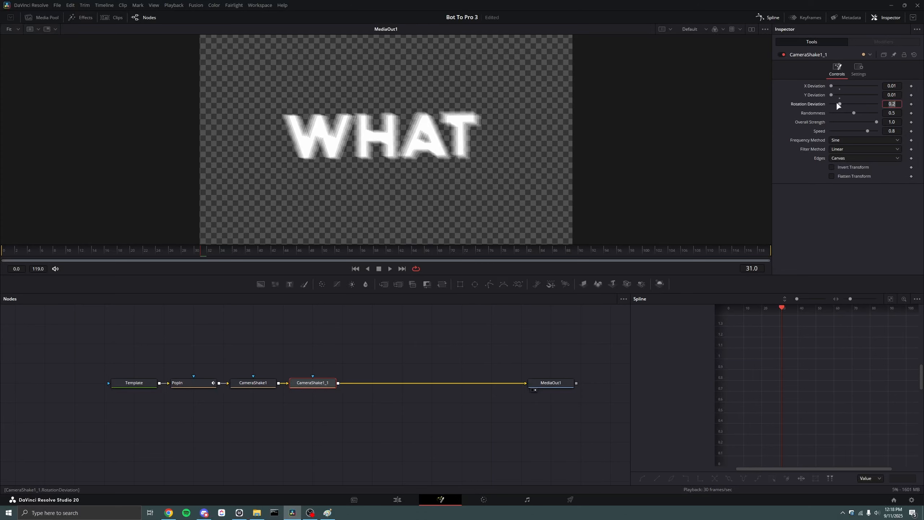
{"action": "key", "text": "Return"}
{"action": "left_click_drag", "start_coordinate": [868, 131], "coordinate": [913, 136]}
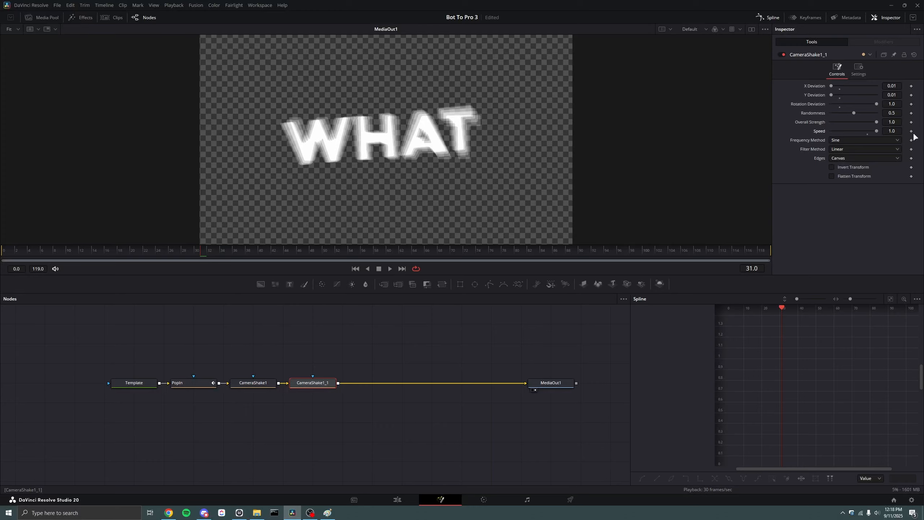
{"action": "left_click_drag", "start_coordinate": [181, 250], "coordinate": [216, 277]}
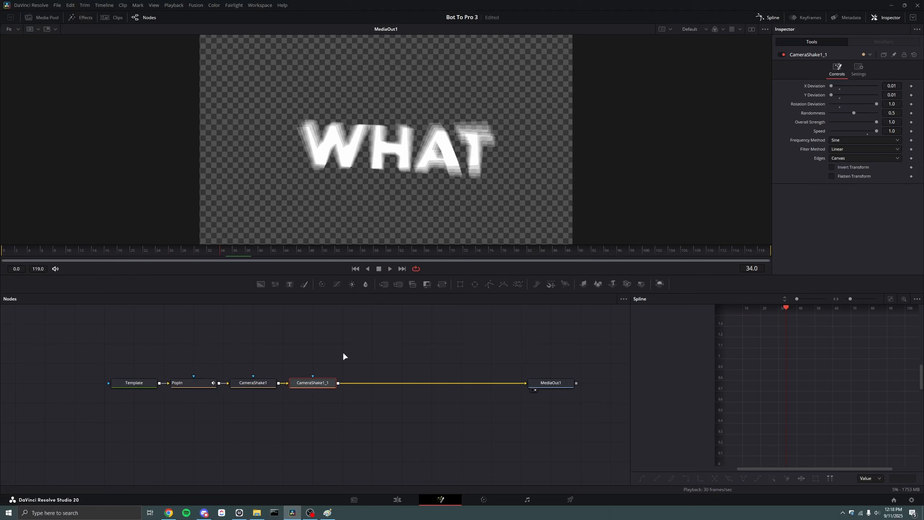
Switch to the reference video in Chrome and play from 28:32 through "WHAT?!" to compare its shake
{"action": "left_click", "coordinate": [169, 512]}
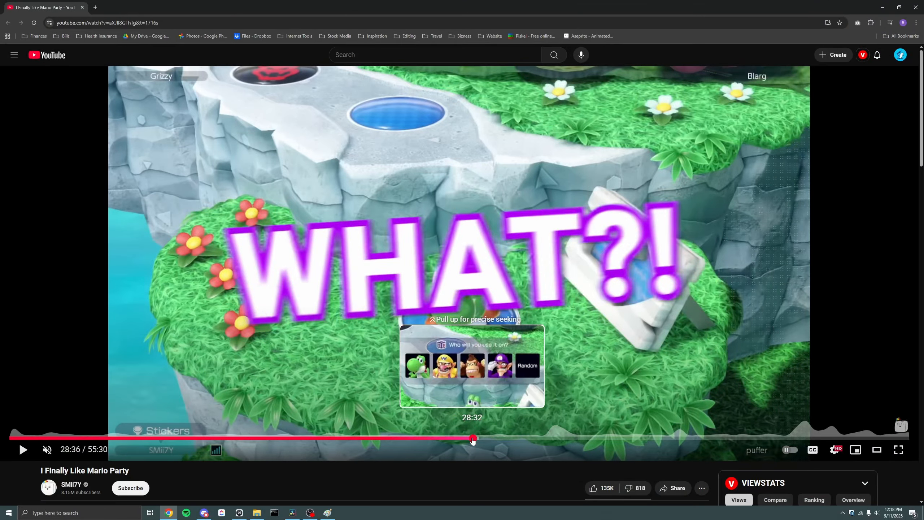
{"action": "left_click", "coordinate": [472, 437]}
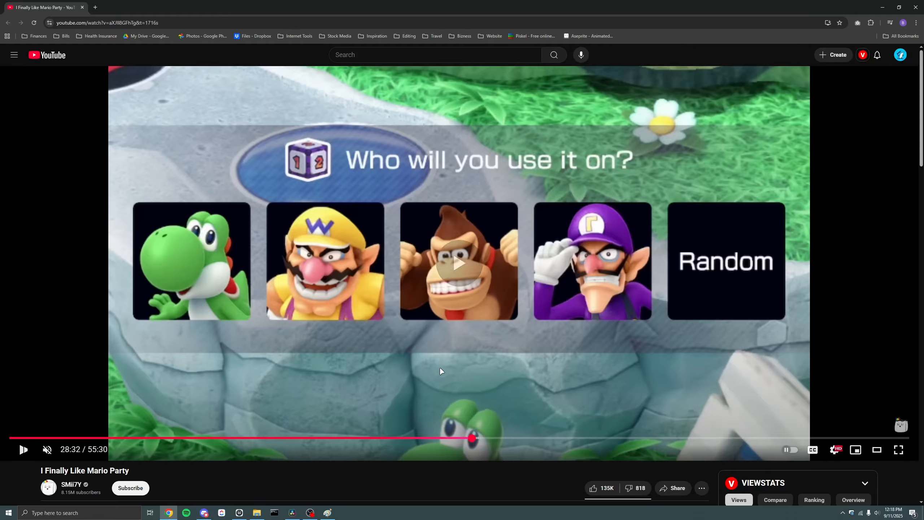
{"action": "left_click", "coordinate": [440, 367]}
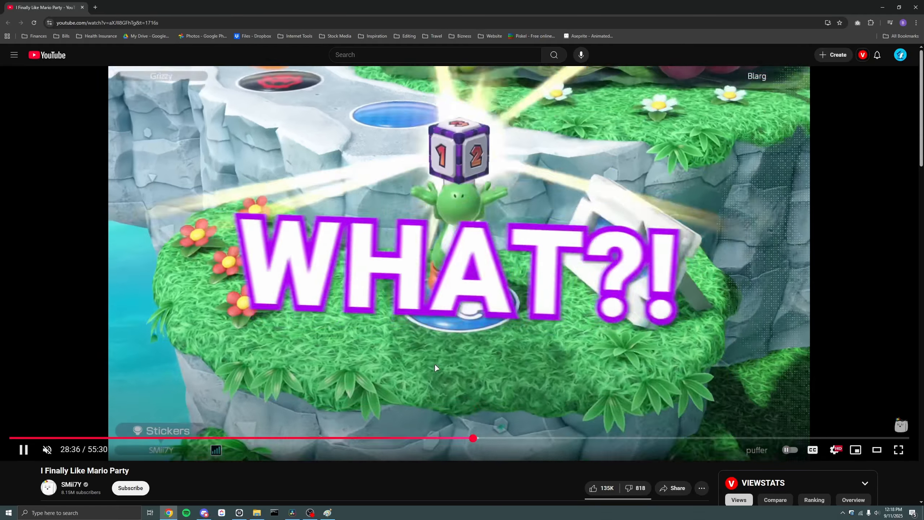
{"action": "left_click", "coordinate": [435, 364]}
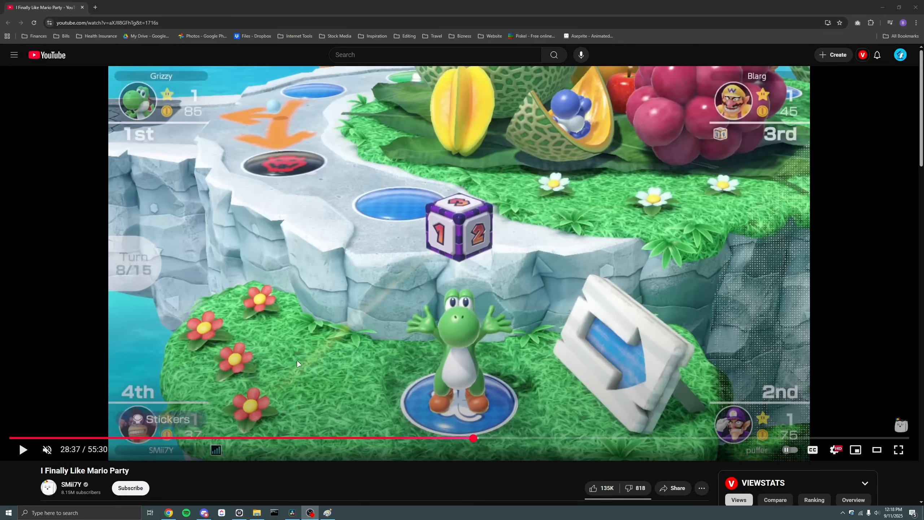
Return to DaVinci Resolve and set CameraShake1's X Deviation and Y Deviation to 0.1
{"action": "left_click", "coordinate": [292, 512]}
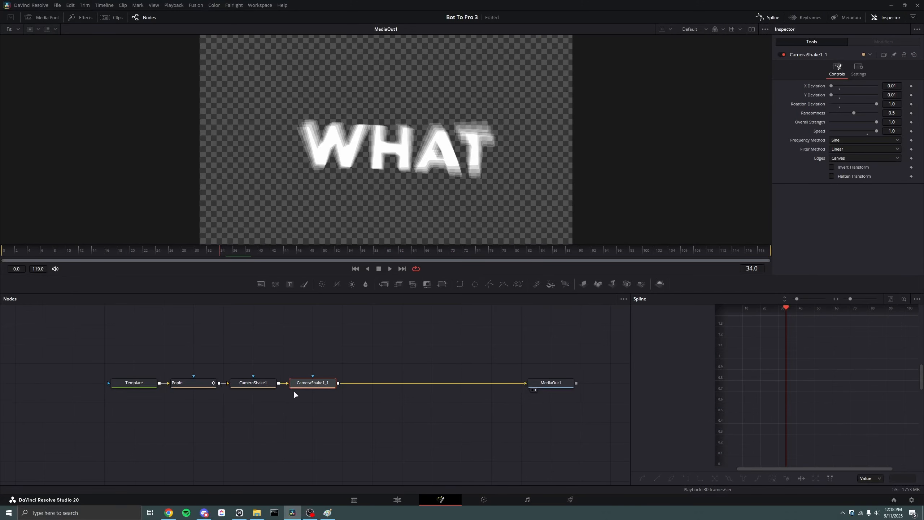
{"action": "left_click", "coordinate": [252, 383]}
{"action": "left_click", "coordinate": [859, 69]}
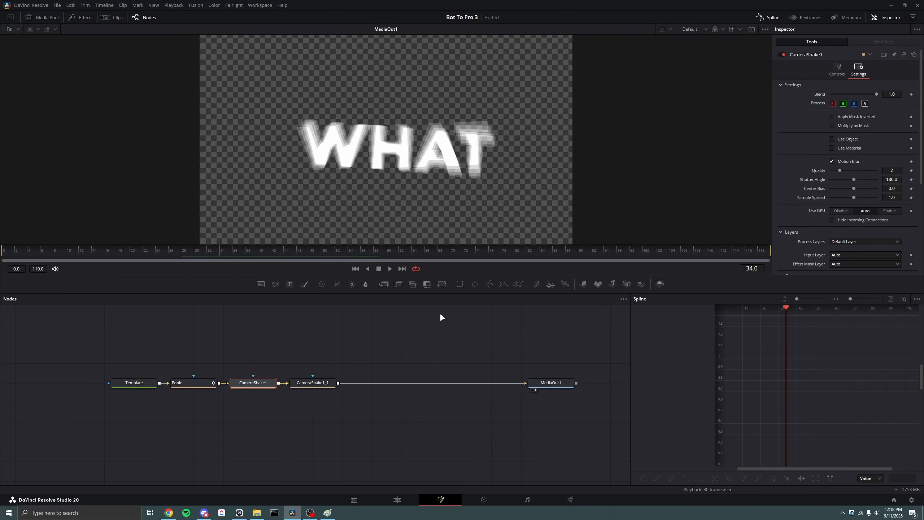
{"action": "left_click", "coordinate": [837, 69]}
{"action": "left_click", "coordinate": [894, 86]}
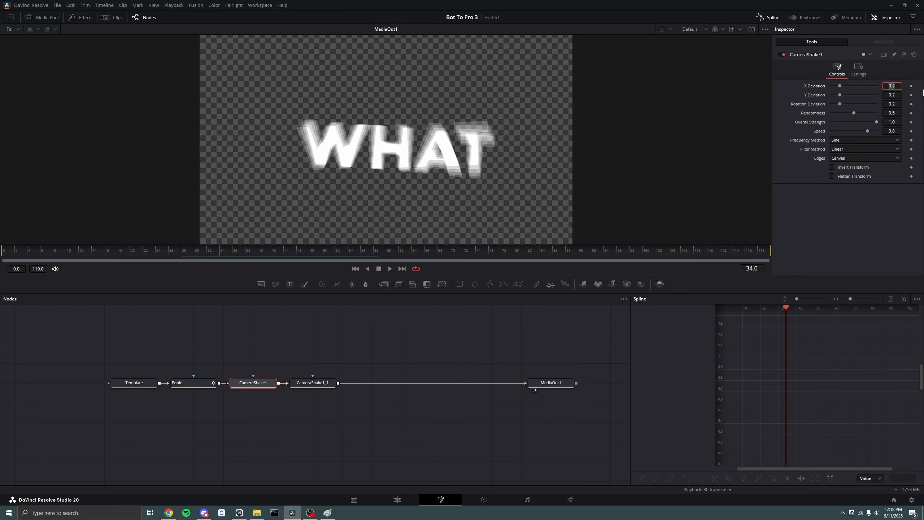
{"action": "type", "text": "0.1"}
{"action": "key", "text": "Tab"}
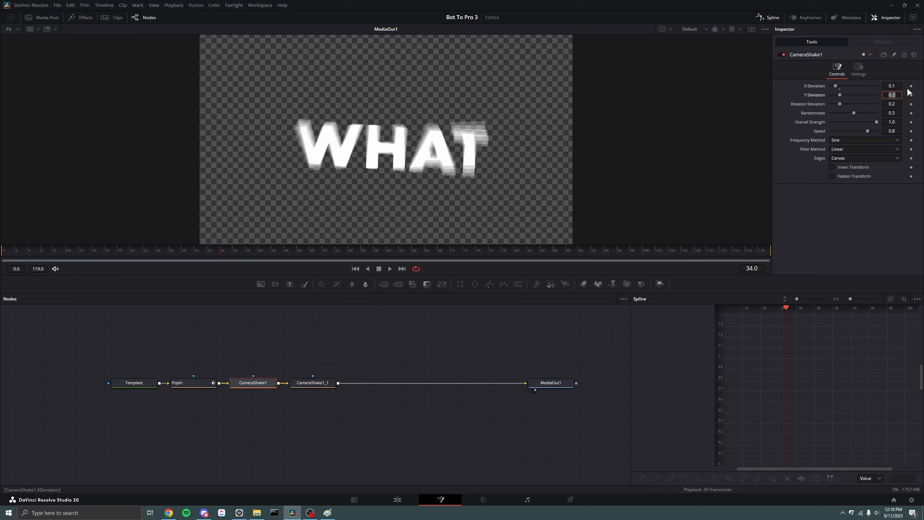
{"action": "type", "text": "0.1"}
{"action": "key", "text": "Tab"}
Play back the composition from the start to check the reduced shake
{"action": "left_click", "coordinate": [78, 251]}
{"action": "key", "text": "space"}
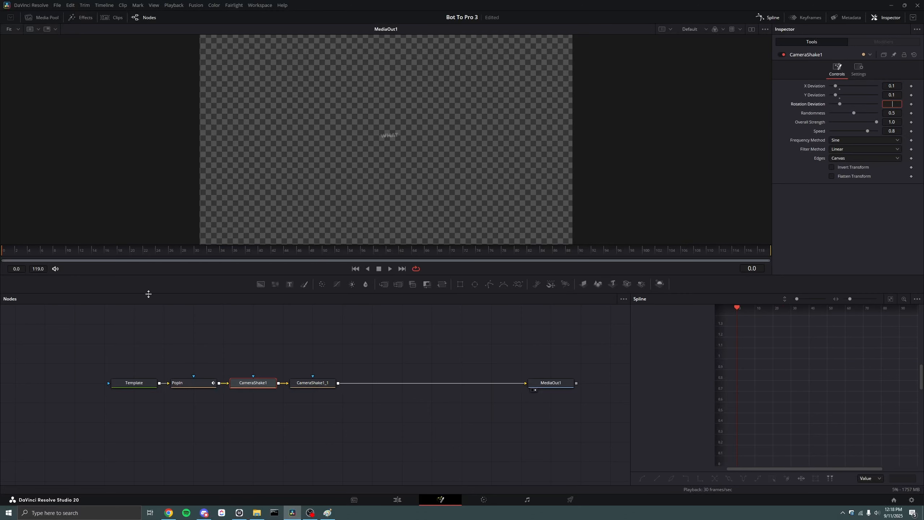
{"action": "key", "text": "space"}
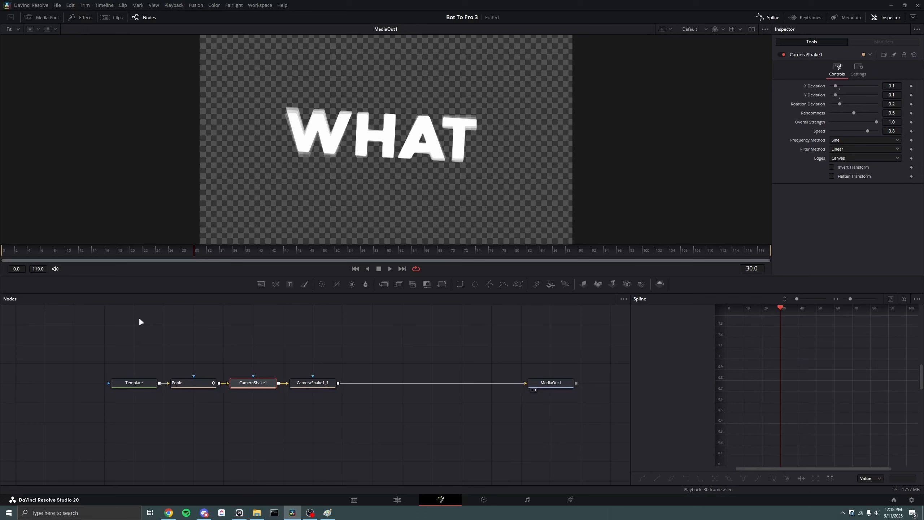
{"action": "left_click", "coordinate": [234, 322]}
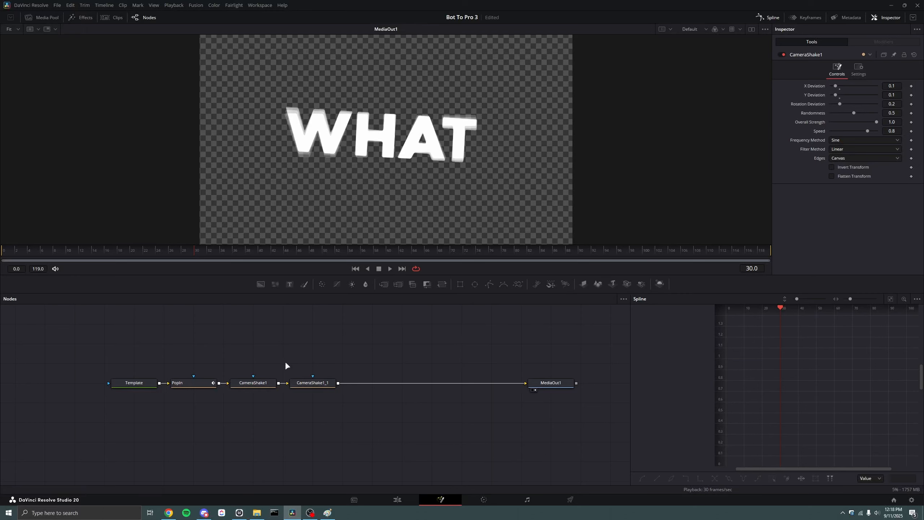
Space CameraShake1_1 away from CameraShake1, and pull CameraShake1 out of the node chain to sit unconnected above it
{"action": "left_click", "coordinate": [330, 385]}
{"action": "left_click_drag", "start_coordinate": [310, 386], "coordinate": [340, 384]}
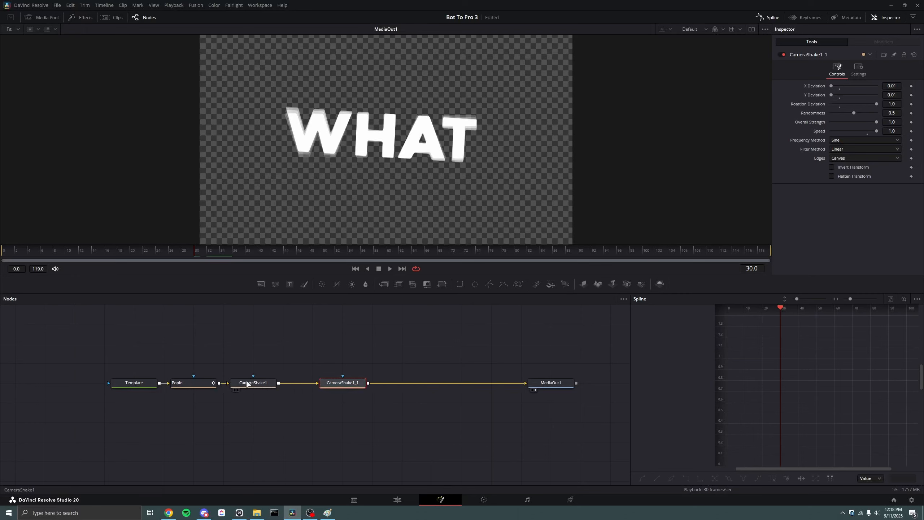
{"action": "left_click", "coordinate": [250, 385]}
{"action": "scroll", "coordinate": [307, 382], "scroll_direction": "up", "scroll_amount": 2}
{"action": "scroll", "coordinate": [307, 383], "scroll_direction": "down", "scroll_amount": 2}
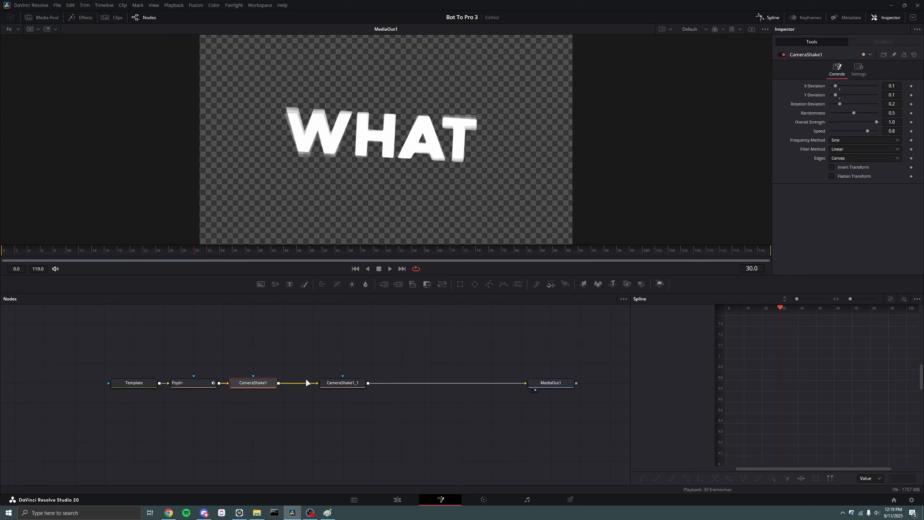
{"action": "left_click", "coordinate": [333, 381]}
{"action": "mouse_move", "coordinate": [218, 254]}
{"action": "left_mouse_down"}
{"action": "mouse_move", "coordinate": [191, 259]}
{"action": "mouse_move", "coordinate": [207, 259]}
{"action": "left_mouse_up"}
{"action": "left_click_drag", "start_coordinate": [258, 385], "coordinate": [162, 339]}
{"action": "left_click", "coordinate": [162, 342]}
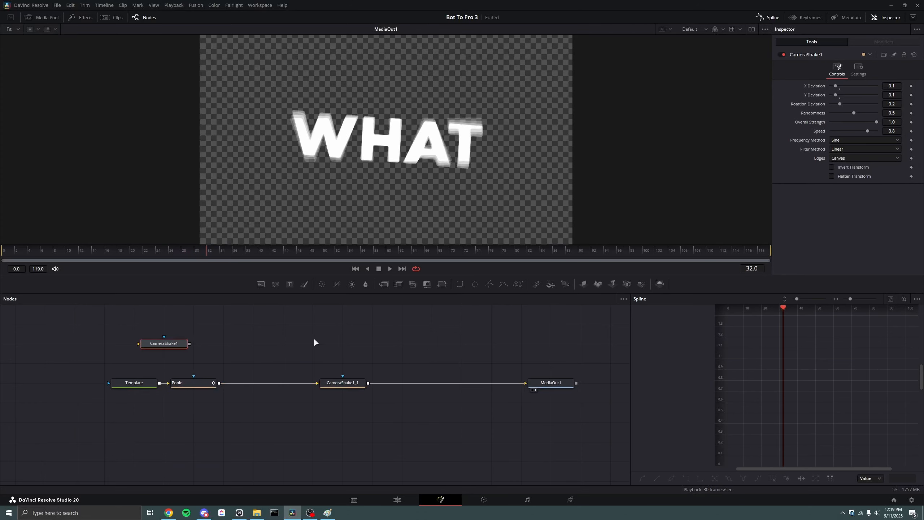
Set CameraShake1_1's Rotation Deviation to 0.3 and scrub through the frames to check the rotation shake
{"action": "left_click_drag", "start_coordinate": [196, 252], "coordinate": [286, 252]}
{"action": "left_click", "coordinate": [344, 384]}
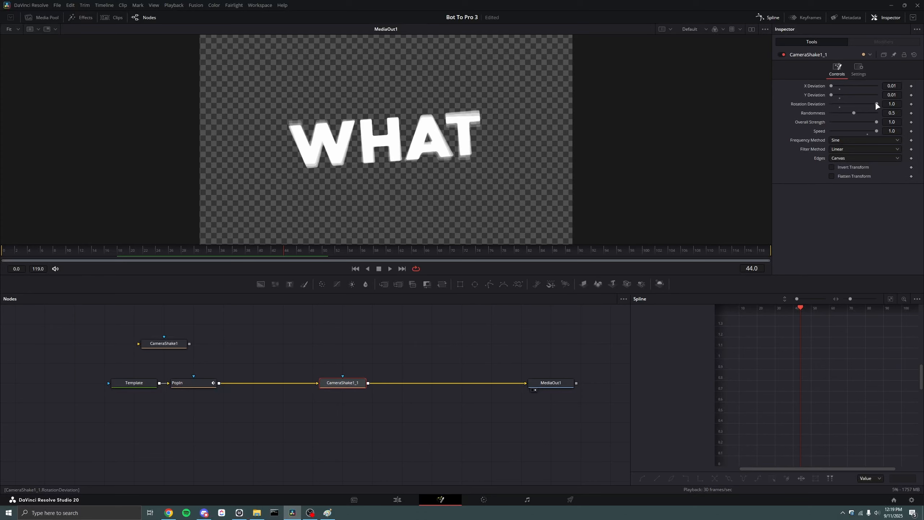
{"action": "left_click_drag", "start_coordinate": [876, 103], "coordinate": [848, 103]}
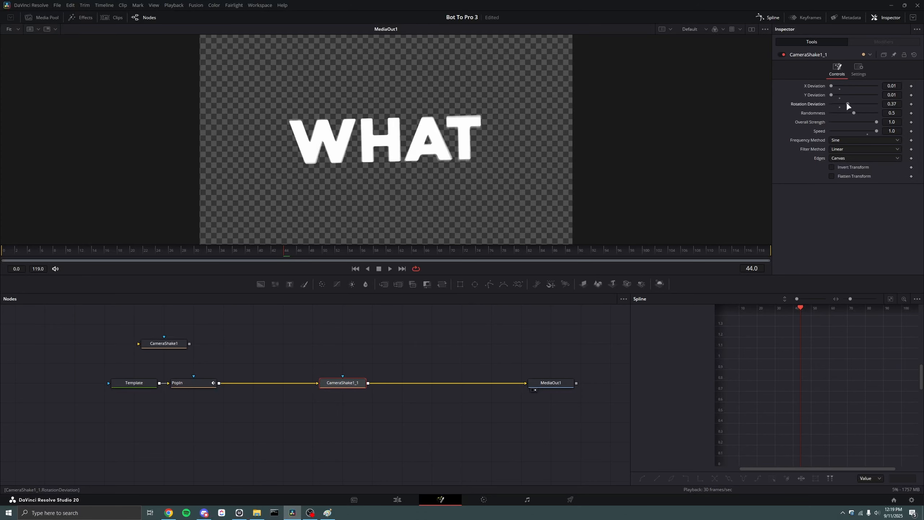
{"action": "left_click", "coordinate": [891, 104]}
{"action": "type", "text": "0.3"}
{"action": "key", "text": "Tab"}
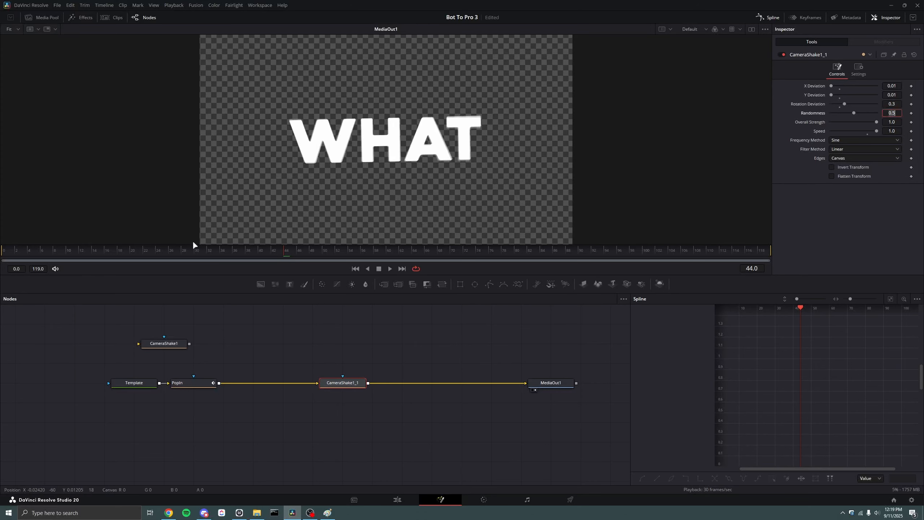
{"action": "left_click_drag", "start_coordinate": [193, 245], "coordinate": [316, 244]}
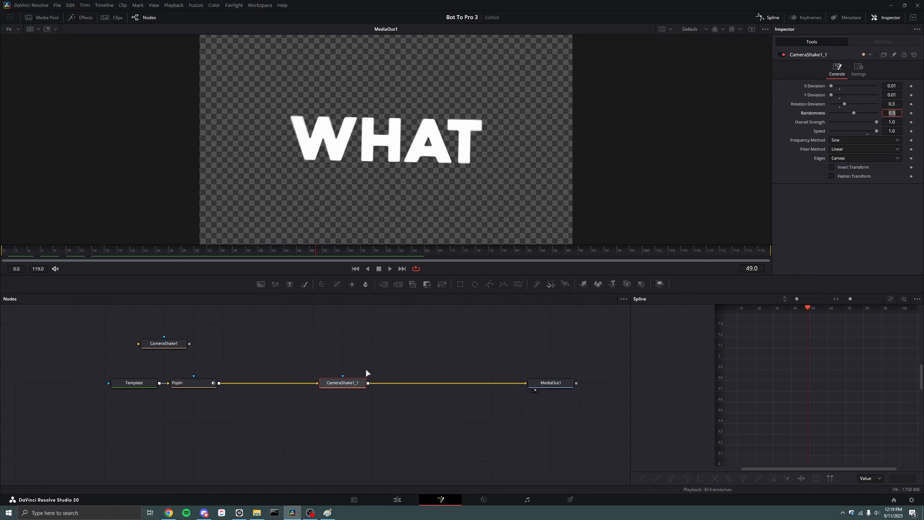
Move CameraShake1_1 closer to MediaOut1 and add a Transform node directly after PopIn
{"action": "left_click_drag", "start_coordinate": [340, 382], "coordinate": [400, 382]}
{"action": "left_click", "coordinate": [194, 383]}
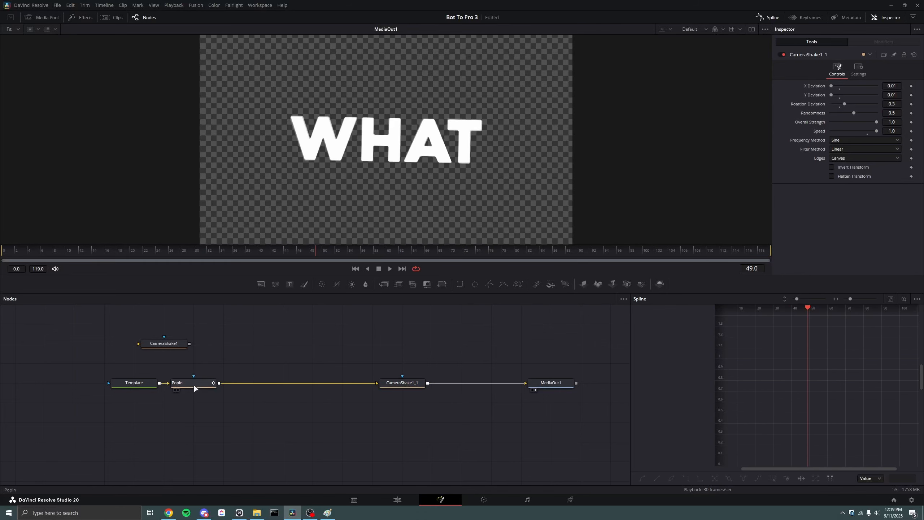
{"action": "key", "text": "shift+space"}
{"action": "type", "text": "camera"}
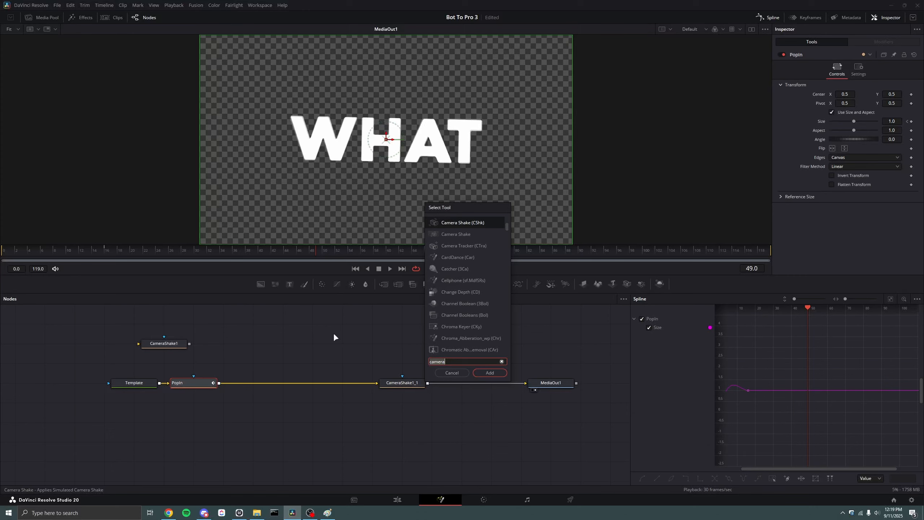
{"action": "key", "text": "BackSpace"}
{"action": "key", "text": "BackSpace"}
{"action": "key", "text": "BackSpace"}
{"action": "key", "text": "BackSpace"}
{"action": "key", "text": "BackSpace"}
{"action": "key", "text": "BackSpace"}
{"action": "type", "text": "transfor"}
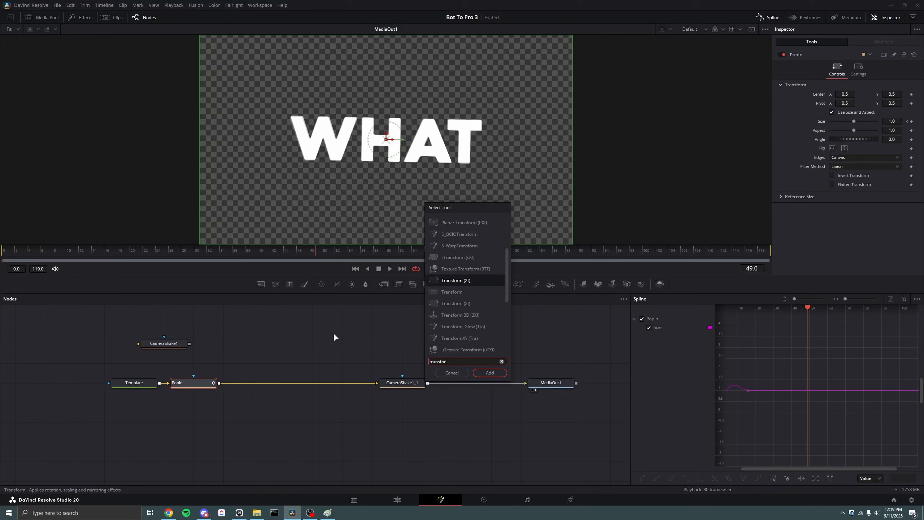
{"action": "key", "text": "Down"}
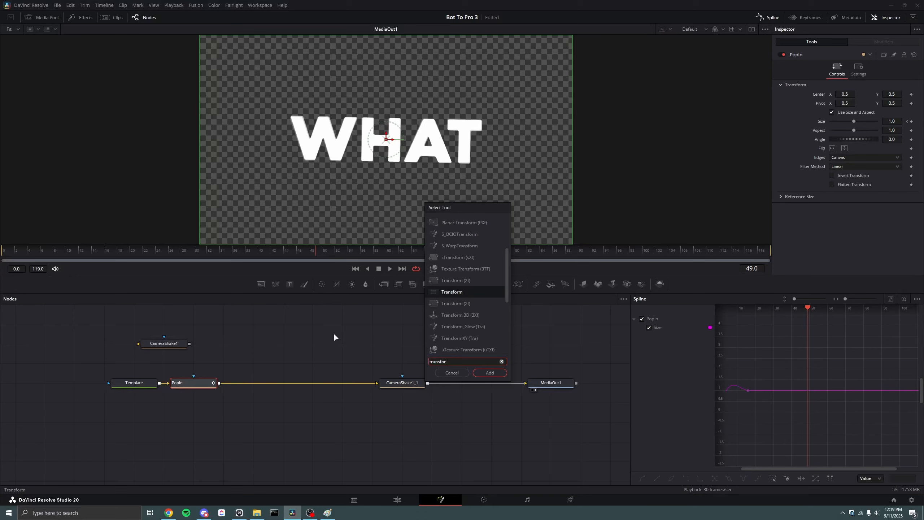
{"action": "key", "text": "Return"}
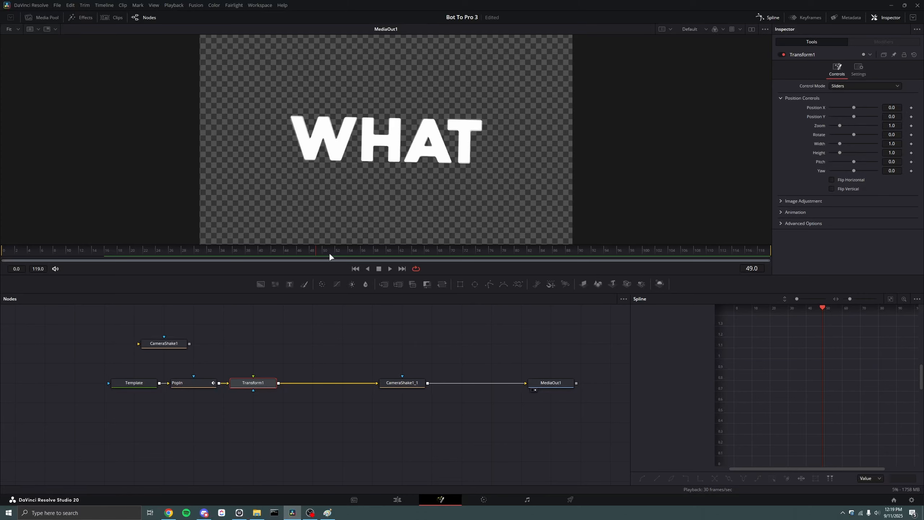
Scrub back to frame 41 and review the shake settings of CameraShake1_1
{"action": "left_click_drag", "start_coordinate": [196, 254], "coordinate": [266, 253]}
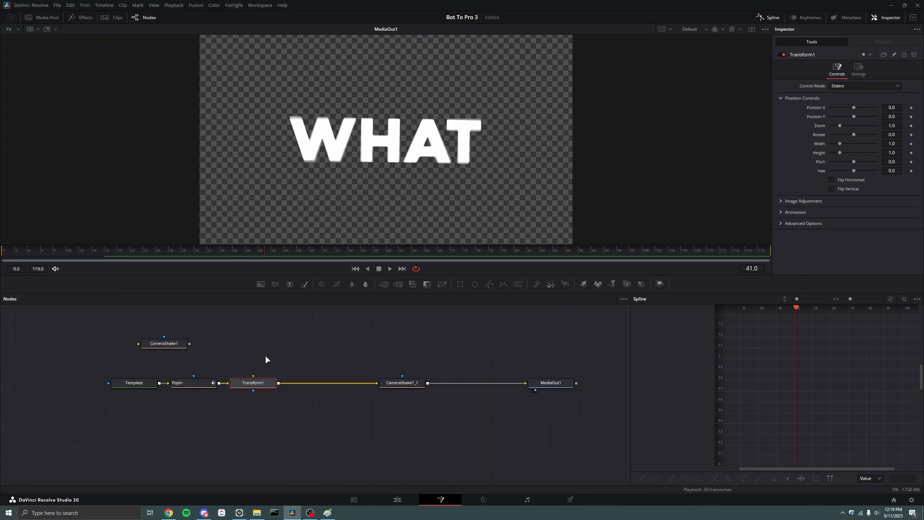
{"action": "left_click", "coordinate": [402, 383]}
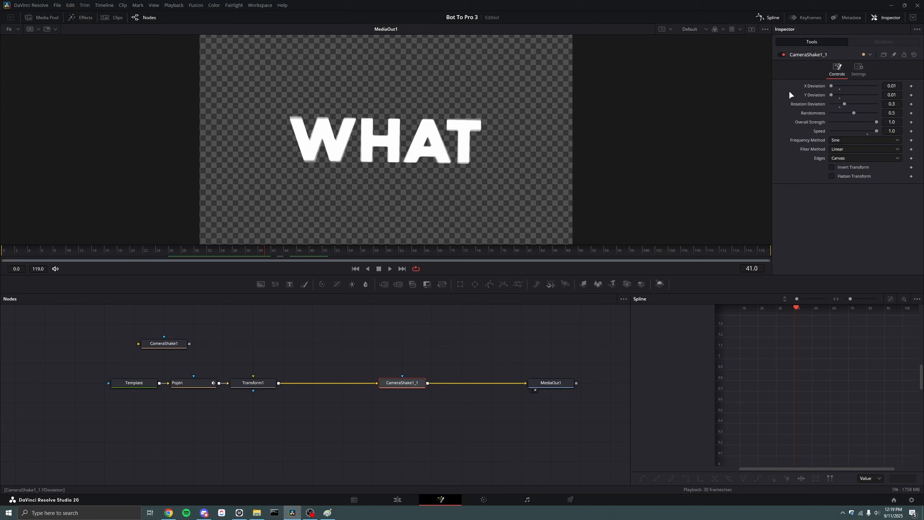
{"action": "left_click", "coordinate": [351, 353]}
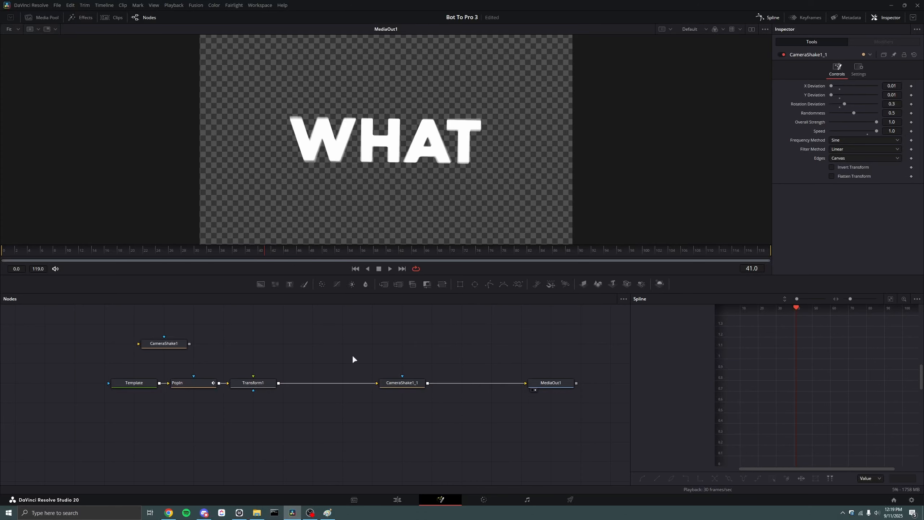
{"action": "key", "text": "shift+space"}
{"action": "type", "text": "camera"}
{"action": "key", "text": "Down"}
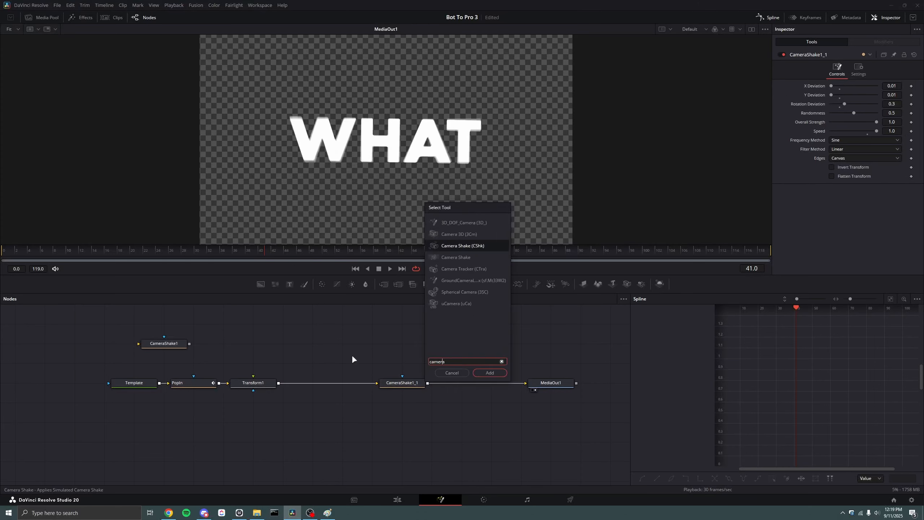
{"action": "key", "text": "Return"}
{"action": "key", "text": "Delete"}
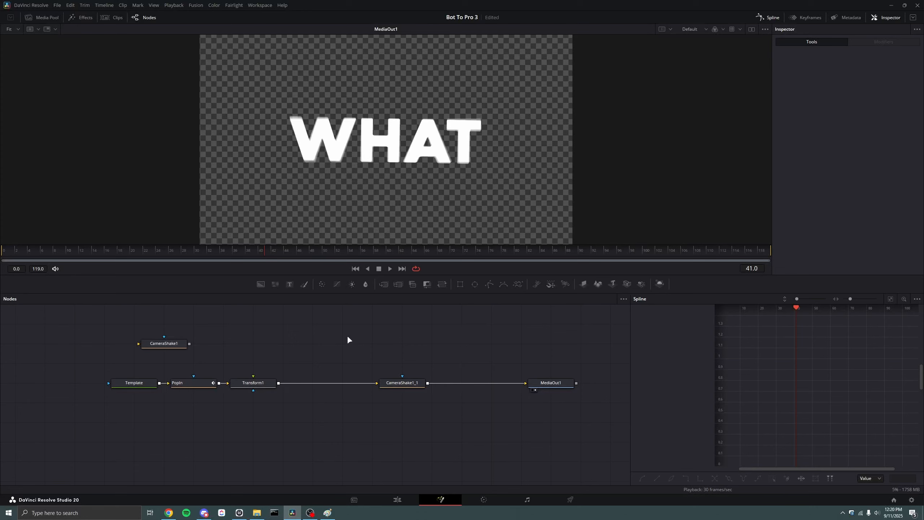
Try adding another Camera Shake node above the chain, look through its shake level and quality settings, and delete it
{"action": "key", "text": "shift+space"}
{"action": "type", "text": "camer"}
{"action": "key", "text": "Down"}
{"action": "key", "text": "Down"}
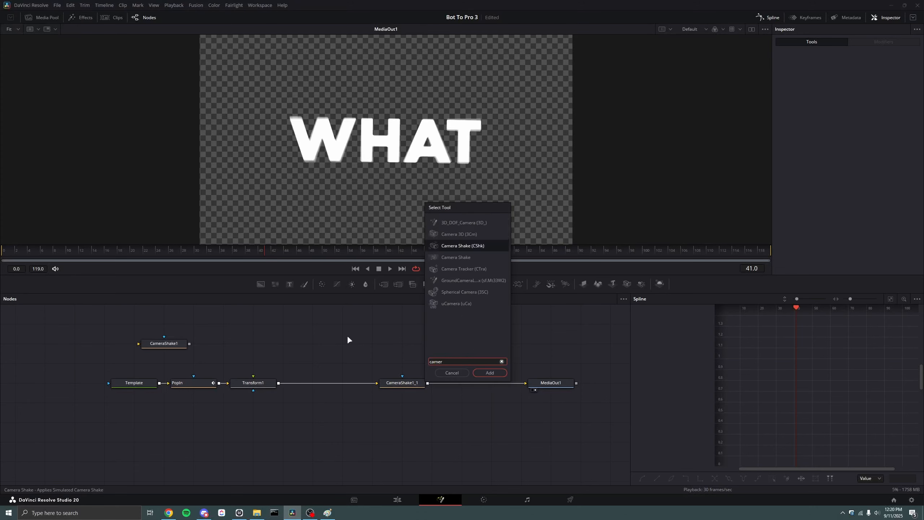
{"action": "key", "text": "Return"}
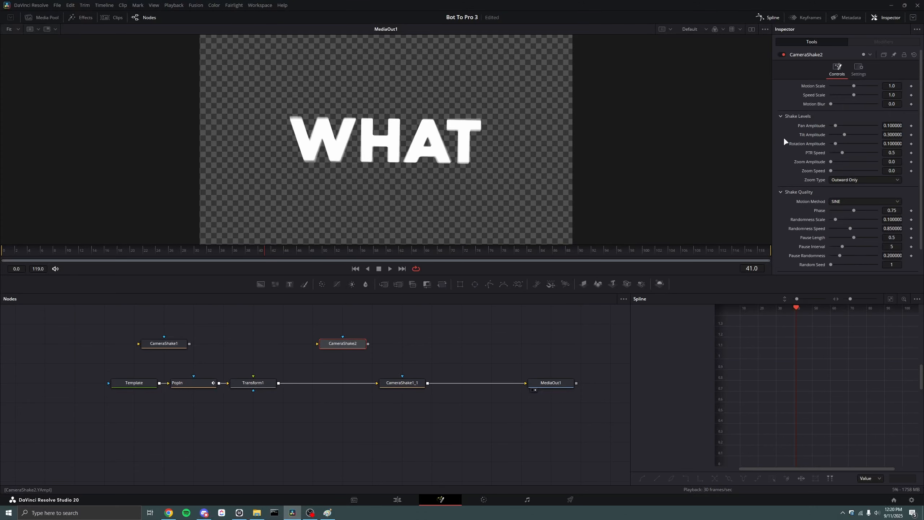
{"action": "scroll", "coordinate": [787, 142], "scroll_direction": "down", "scroll_amount": 2}
{"action": "left_click_drag", "start_coordinate": [348, 350], "coordinate": [378, 351]}
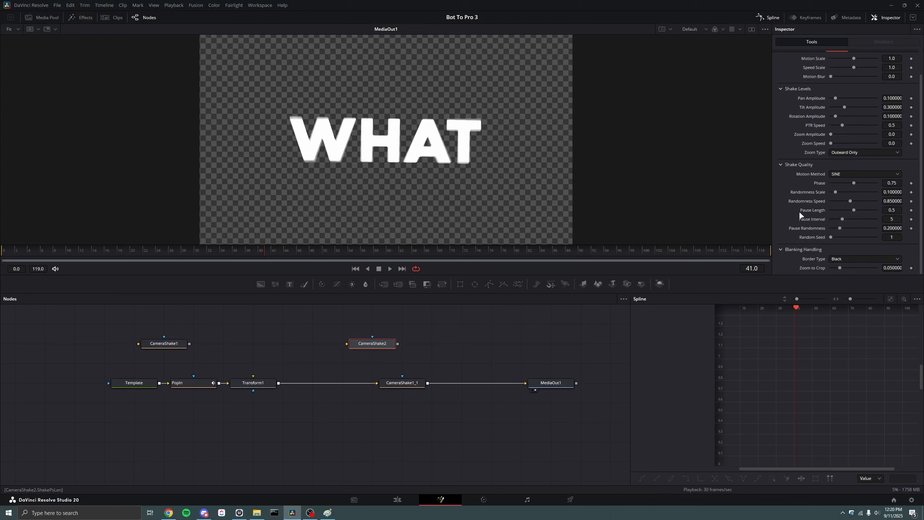
{"action": "scroll", "coordinate": [812, 215], "scroll_direction": "up", "scroll_amount": 2}
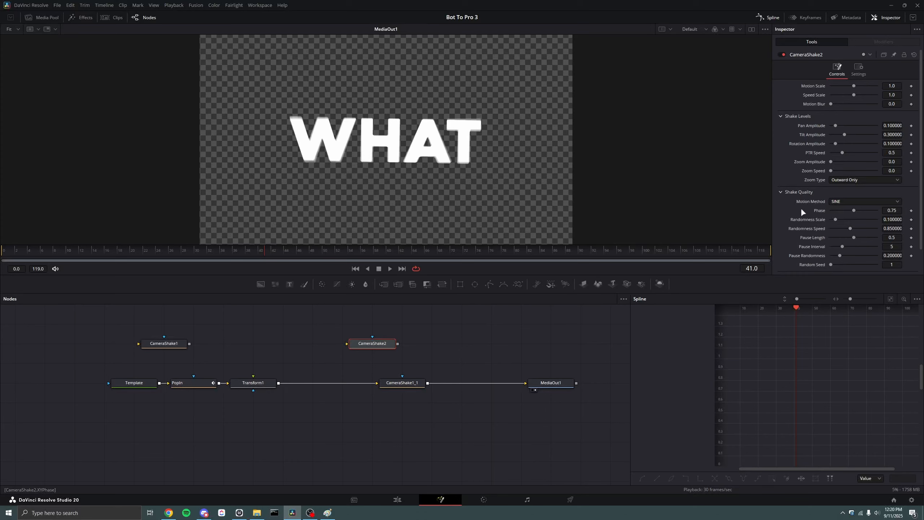
{"action": "scroll", "coordinate": [802, 211], "scroll_direction": "down", "scroll_amount": 2}
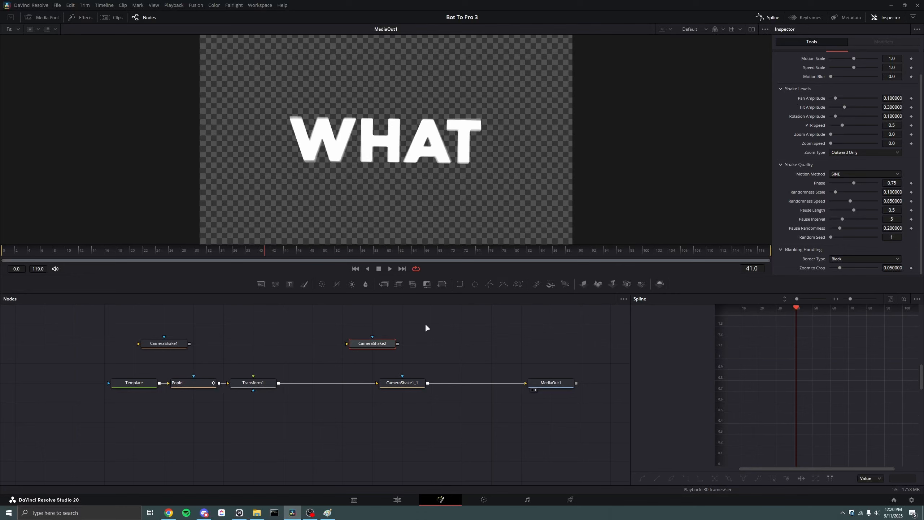
{"action": "key", "text": "Delete"}
Move Transform1 away from PopIn and apply a Shake modifier to both its Position X and Position Y
{"action": "left_click", "coordinate": [244, 389]}
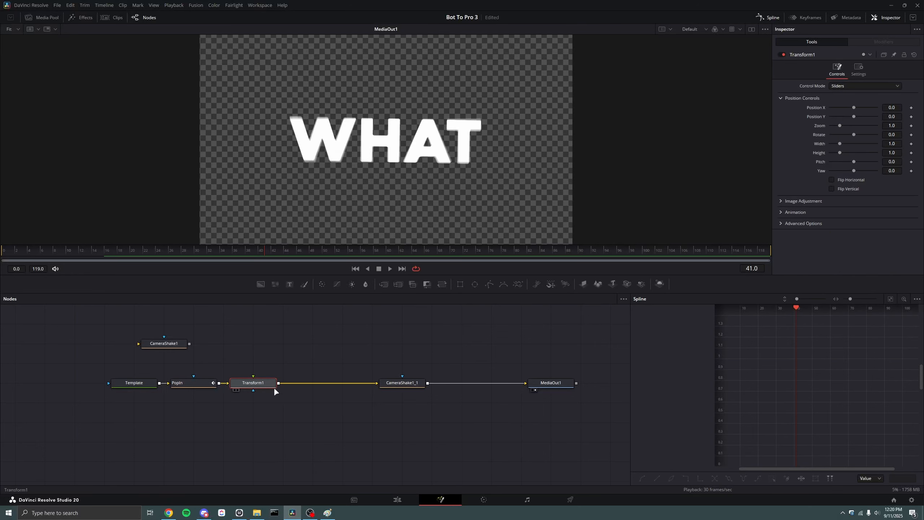
{"action": "left_click_drag", "start_coordinate": [268, 385], "coordinate": [280, 385]}
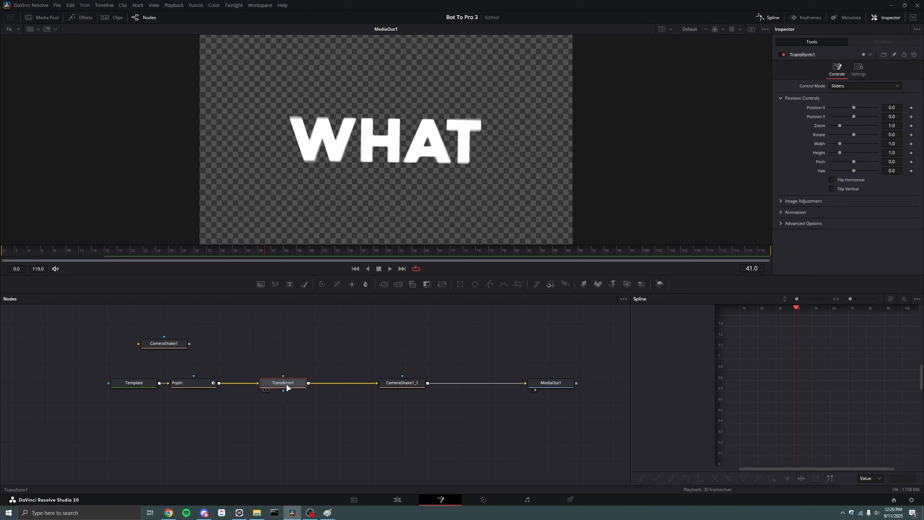
{"action": "right_click", "coordinate": [813, 108]}
{"action": "left_click", "coordinate": [792, 110]}
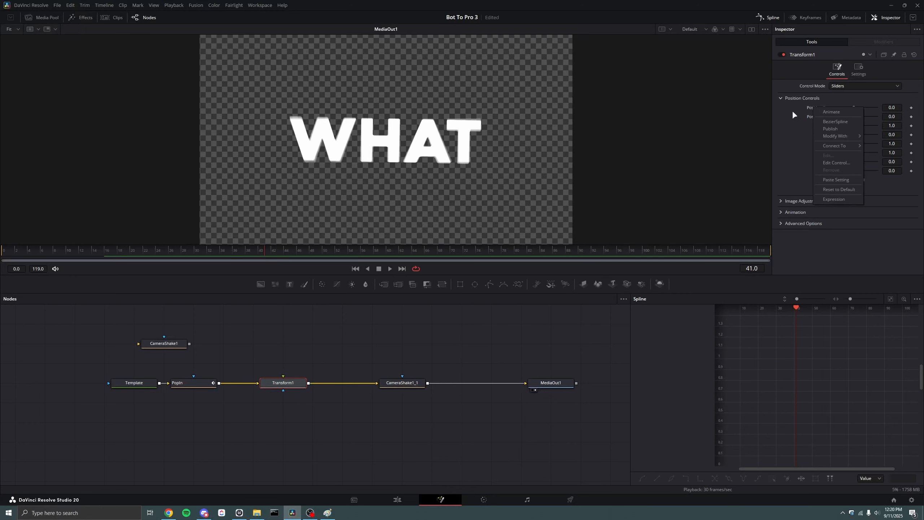
{"action": "right_click", "coordinate": [816, 104]}
{"action": "mouse_move", "coordinate": [846, 135]}
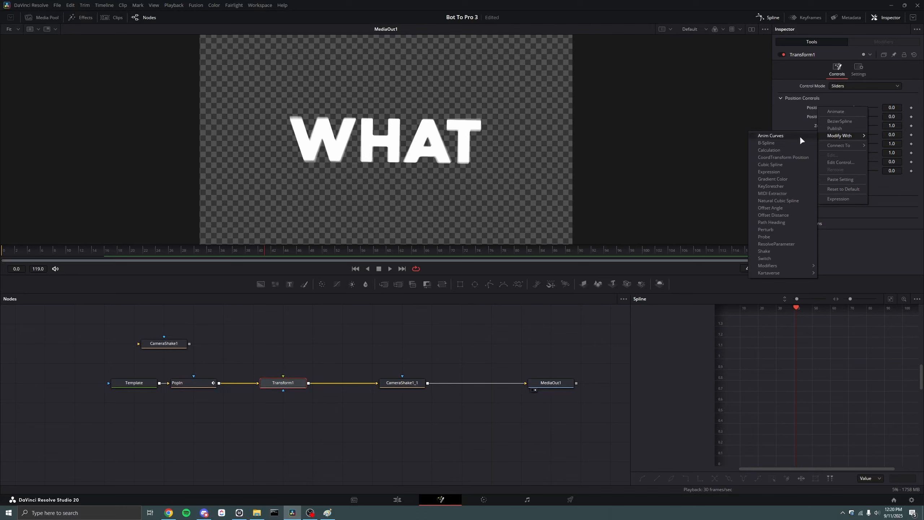
{"action": "left_click", "coordinate": [775, 249]}
{"action": "right_click", "coordinate": [815, 116]}
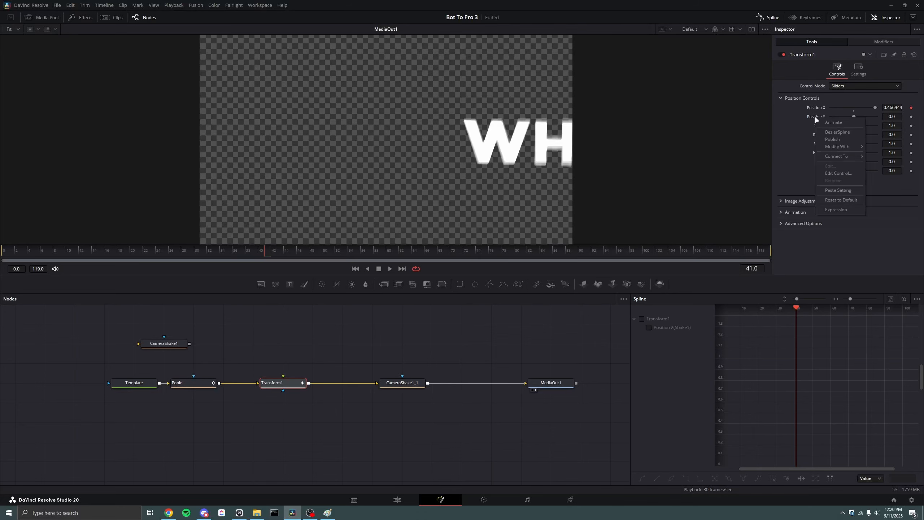
{"action": "mouse_move", "coordinate": [846, 146]}
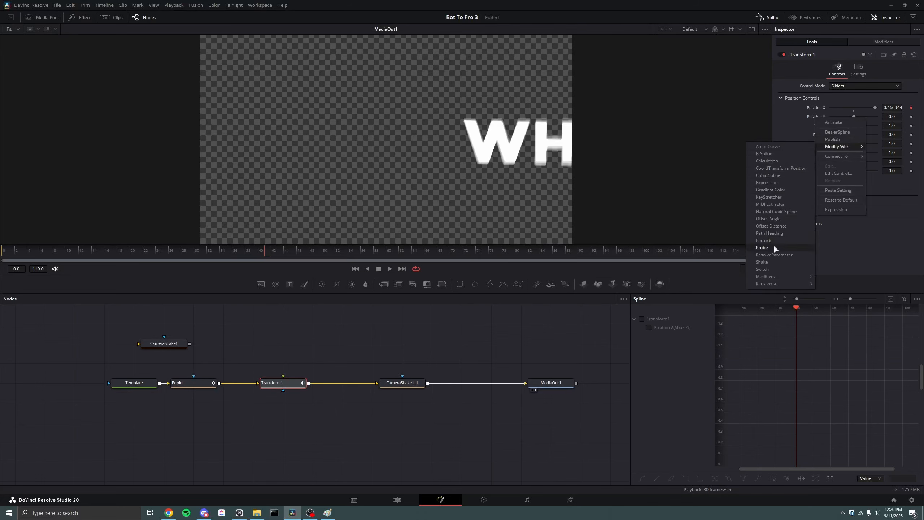
{"action": "left_click", "coordinate": [778, 262]}
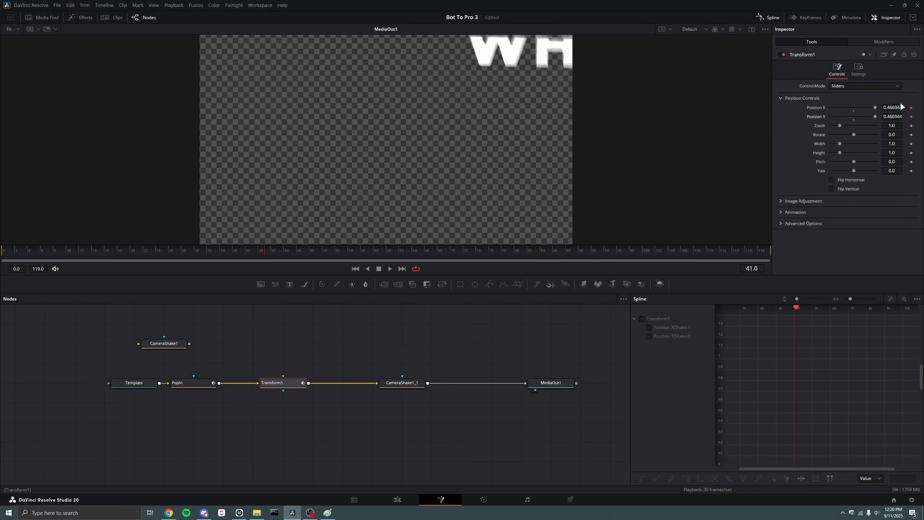
Inspect the Shake modifier settings on Transform1 and delete that node from the chain
{"action": "left_click", "coordinate": [883, 42]}
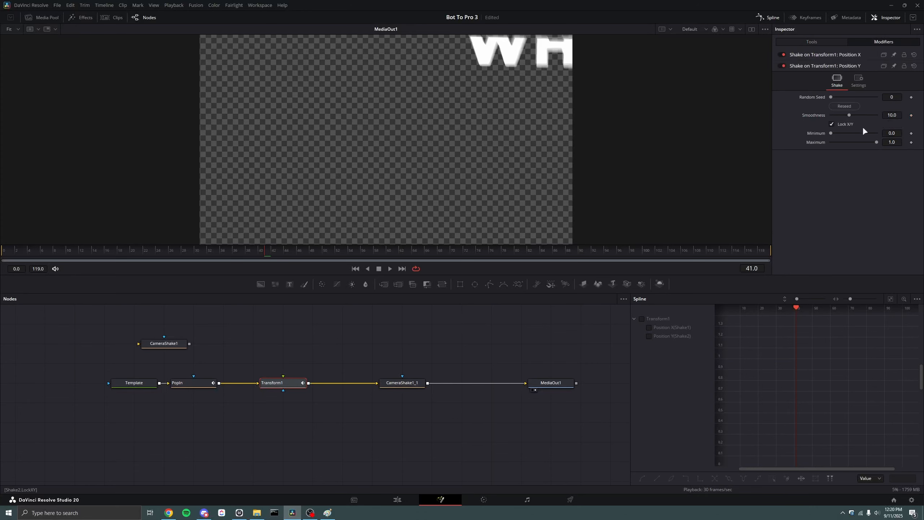
{"action": "left_click", "coordinate": [892, 133]}
{"action": "left_click", "coordinate": [270, 385]}
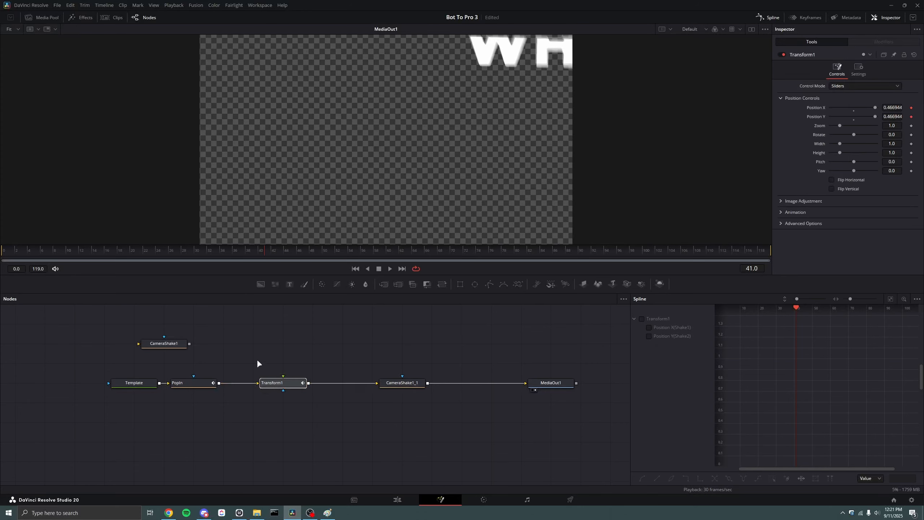
{"action": "left_click", "coordinate": [297, 359]}
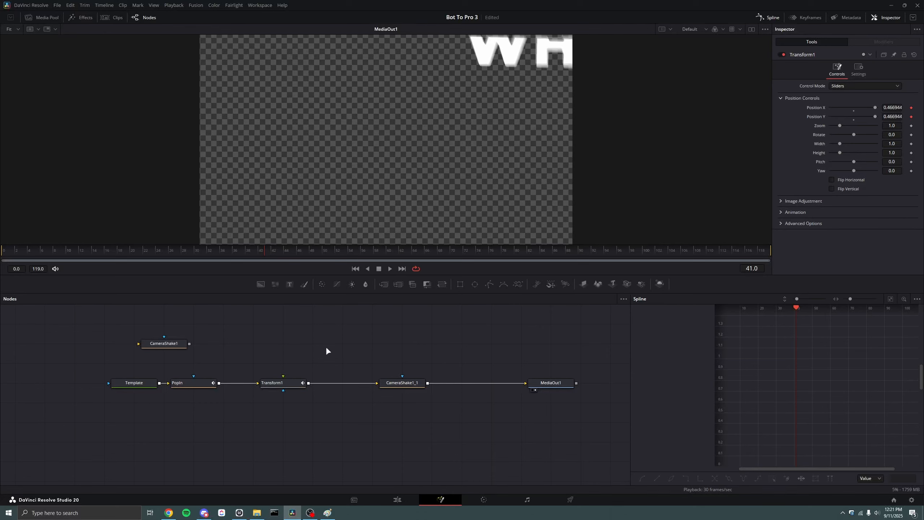
{"action": "left_click_drag", "start_coordinate": [322, 340], "coordinate": [257, 412]}
{"action": "key", "text": "Delete"}
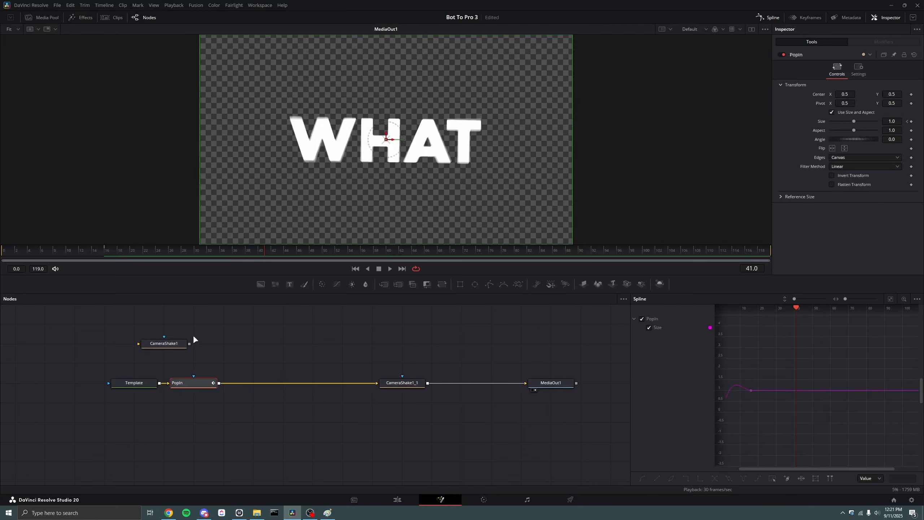
Insert CameraShake1 back between PopIn and CameraShake1_1 and scrub through the frames to check the combined shake
{"action": "left_click_drag", "start_coordinate": [178, 346], "coordinate": [282, 386]}
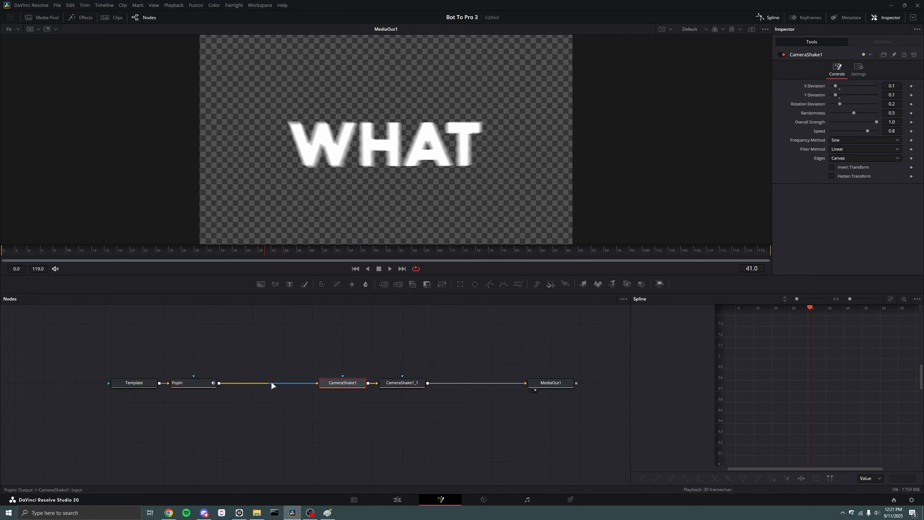
{"action": "left_click_drag", "start_coordinate": [177, 388], "coordinate": [207, 386]}
{"action": "left_click_drag", "start_coordinate": [299, 371], "coordinate": [423, 399]}
{"action": "left_click_drag", "start_coordinate": [213, 385], "coordinate": [183, 385]}
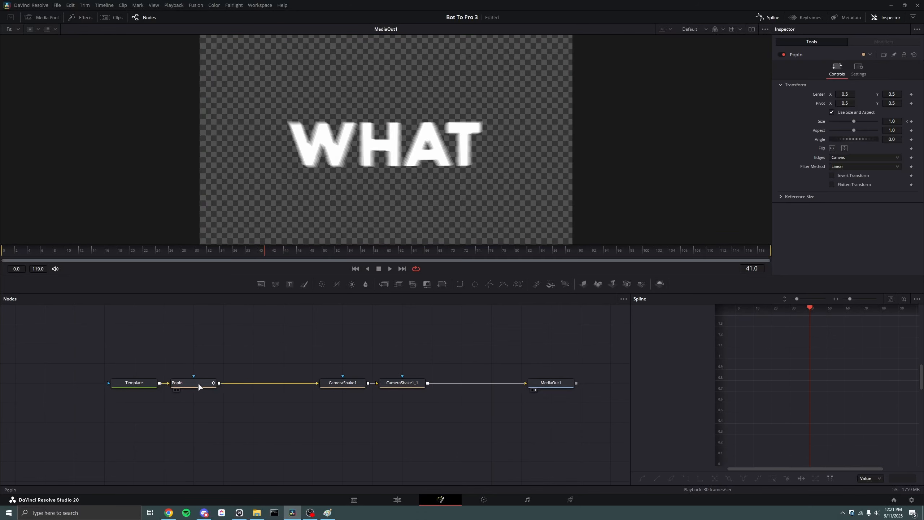
{"action": "left_click_drag", "start_coordinate": [326, 371], "coordinate": [422, 386]}
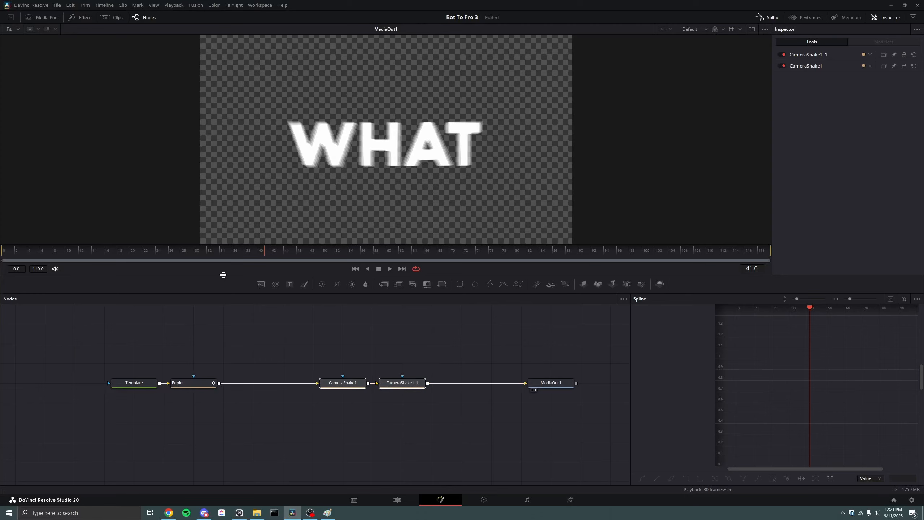
{"action": "left_click_drag", "start_coordinate": [111, 249], "coordinate": [686, 260]}
Add a Transform (Xf) node to the chain directly after PopIn, ahead of CameraShake1
{"action": "left_click", "coordinate": [274, 366]}
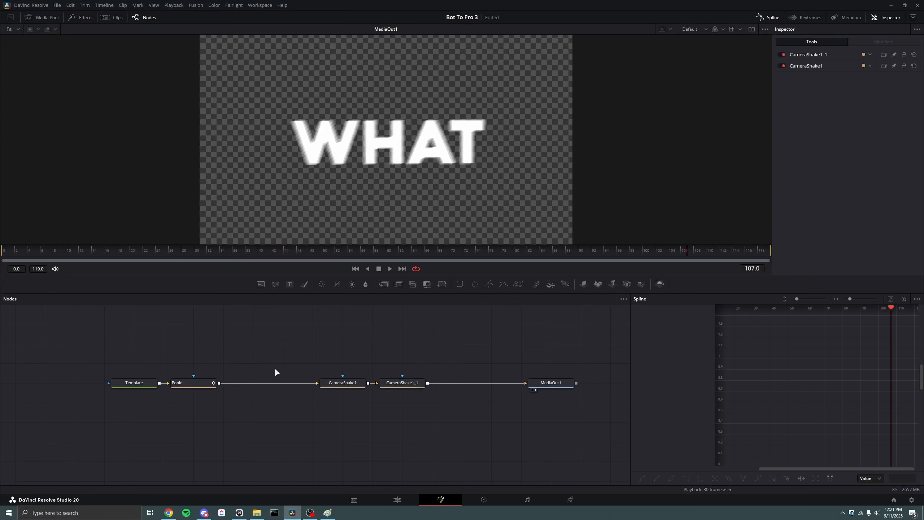
{"action": "key", "text": "shift+space"}
{"action": "type", "text": "transfor"}
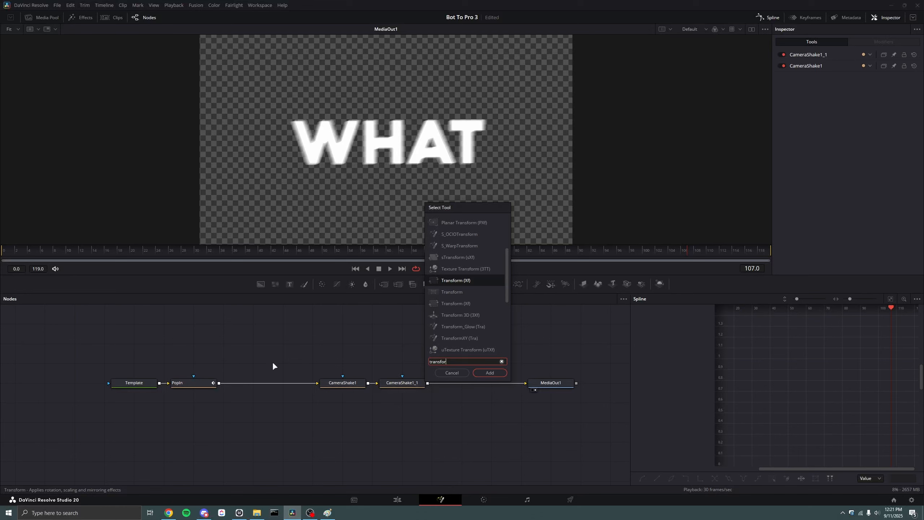
{"action": "key", "text": "Return"}
{"action": "left_click_drag", "start_coordinate": [274, 364], "coordinate": [279, 384]}
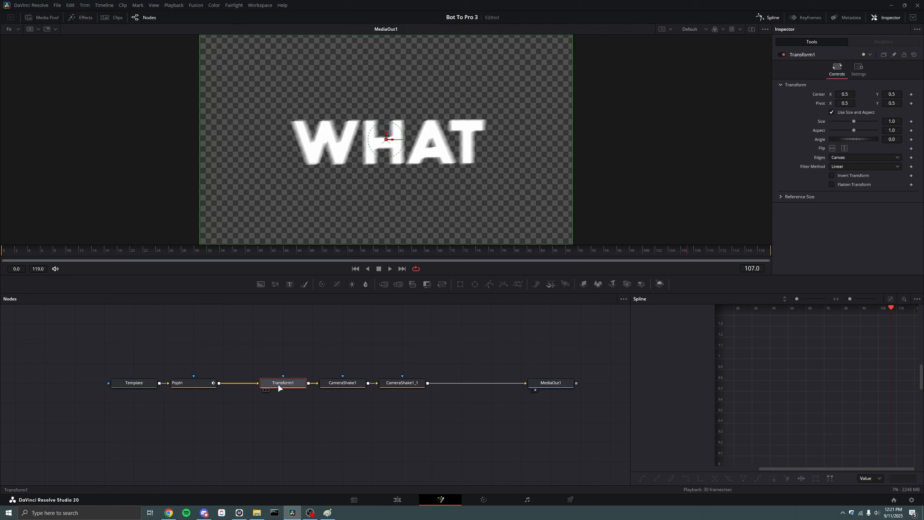
{"action": "left_click_drag", "start_coordinate": [277, 384], "coordinate": [247, 384]}
Add an unconnected Polygon node above the node chain
{"action": "left_click", "coordinate": [304, 343]}
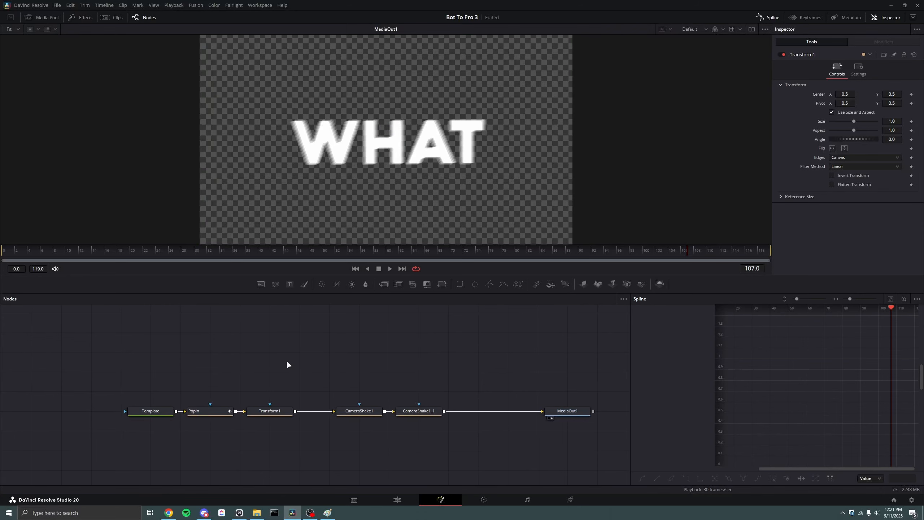
{"action": "key", "text": "shift+space"}
{"action": "type", "text": "poly"}
{"action": "key", "text": "Return"}
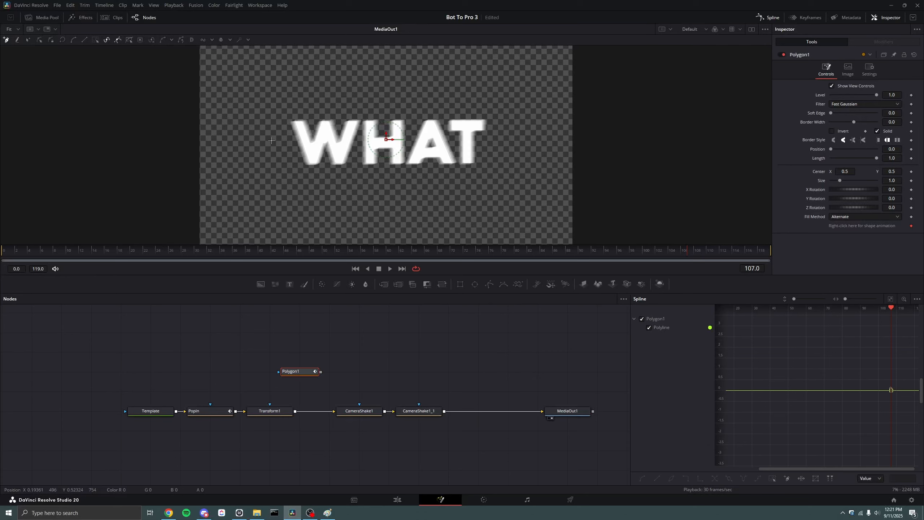
Draw a closed figure-eight path around the WHAT text, crossing at the text's centre
{"action": "left_click", "coordinate": [262, 148]}
{"action": "left_click_drag", "start_coordinate": [292, 93], "coordinate": [322, 97]}
{"action": "left_click", "coordinate": [357, 117]}
{"action": "left_click", "coordinate": [386, 140]}
{"action": "left_click_drag", "start_coordinate": [459, 180], "coordinate": [485, 177]}
{"action": "left_click", "coordinate": [509, 138]}
{"action": "left_click_drag", "start_coordinate": [454, 91], "coordinate": [435, 90]}
{"action": "left_click_drag", "start_coordinate": [344, 137], "coordinate": [296, 186]}
{"action": "key", "text": "ctrl+z"}
{"action": "left_click_drag", "start_coordinate": [363, 135], "coordinate": [293, 182]}
{"action": "left_click", "coordinate": [262, 149]}
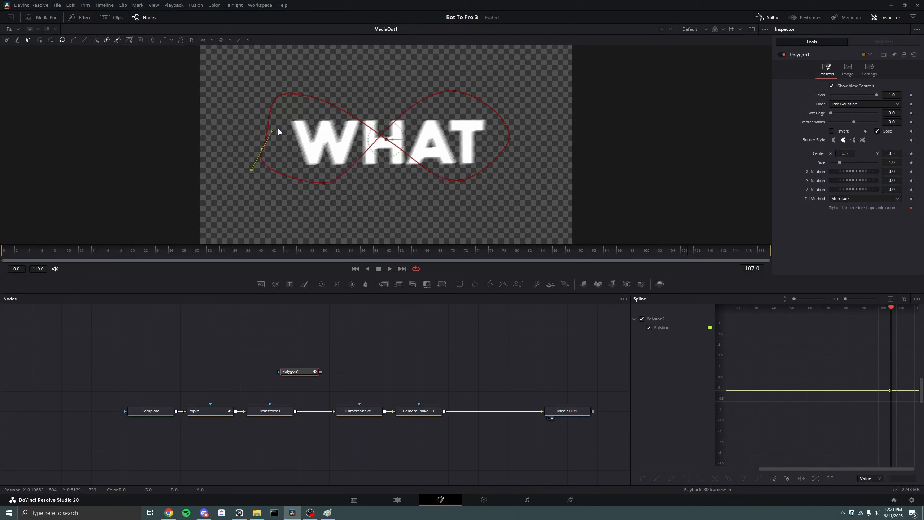
Adjust the curve handle at the figure-eight's left end and smooth all points of the path into even loops
{"action": "left_click_drag", "start_coordinate": [273, 131], "coordinate": [261, 127]}
{"action": "left_click_drag", "start_coordinate": [217, 64], "coordinate": [537, 232]}
{"action": "left_click", "coordinate": [63, 40]}
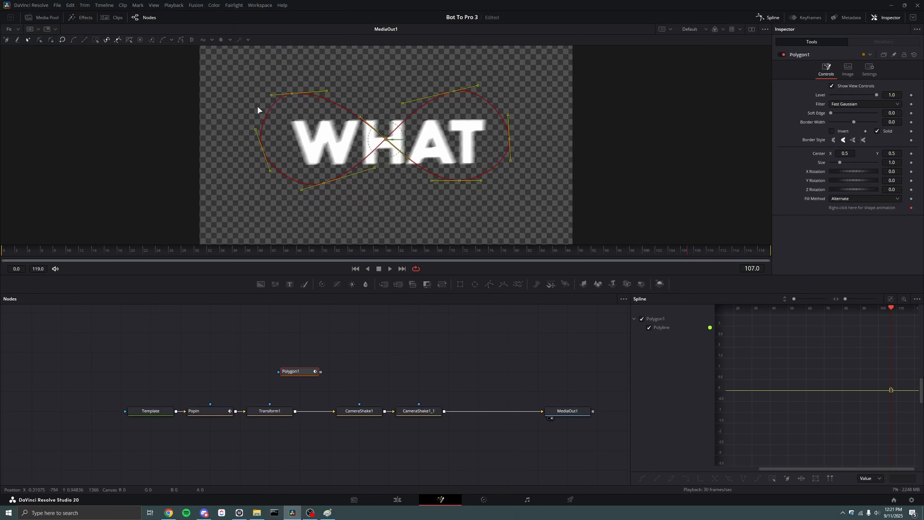
{"action": "left_click", "coordinate": [397, 208]}
Place Polygon1 above Transform1, remove its shape animation and publish its path
{"action": "left_click_drag", "start_coordinate": [299, 374], "coordinate": [269, 374]}
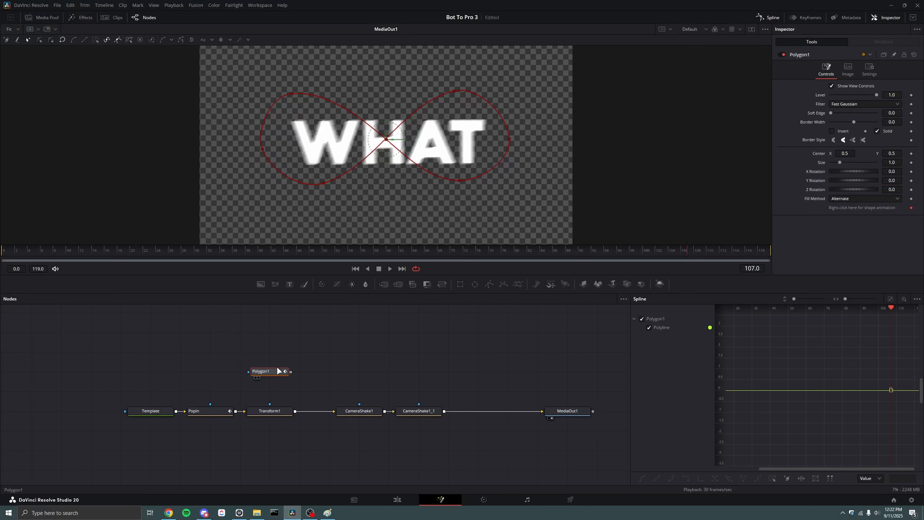
{"action": "right_click", "coordinate": [852, 207]}
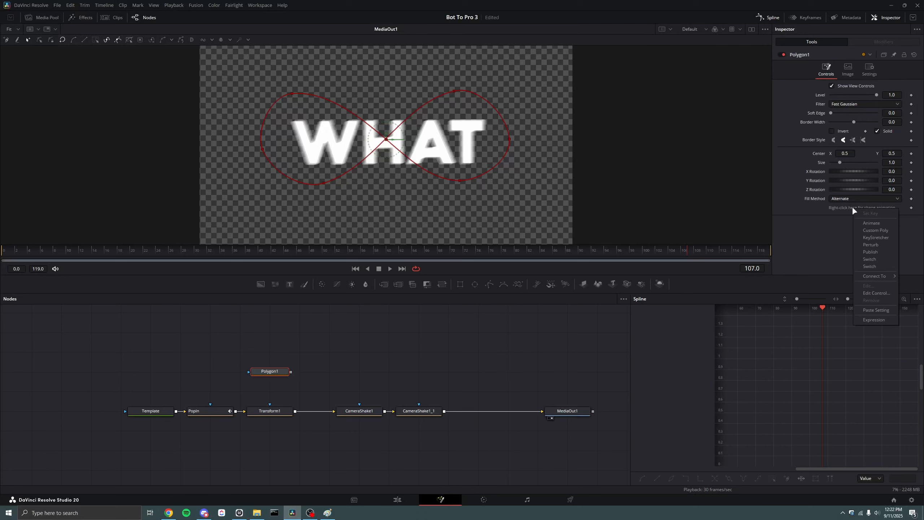
{"action": "left_click", "coordinate": [879, 251]}
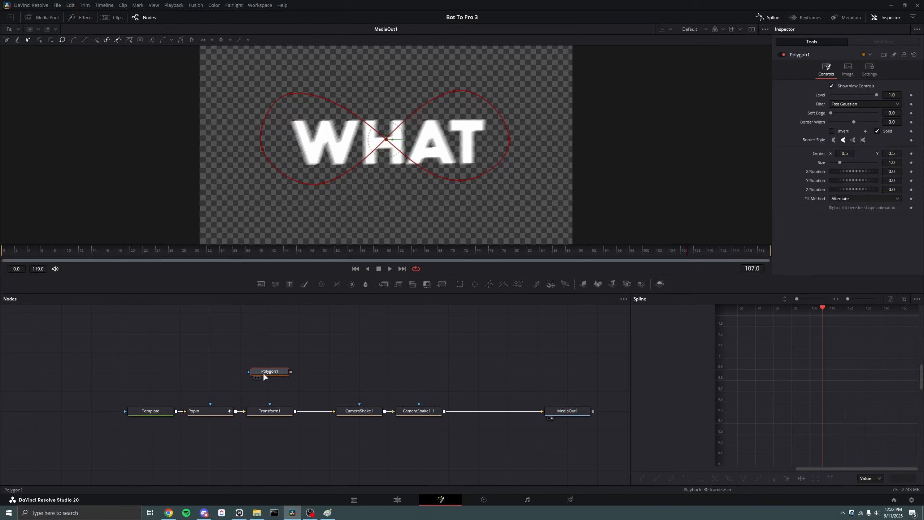
Select all points of the figure-eight in Polygon1 and publish its path
{"action": "left_click", "coordinate": [274, 411]}
{"action": "left_click", "coordinate": [275, 373]}
{"action": "left_click", "coordinate": [276, 413]}
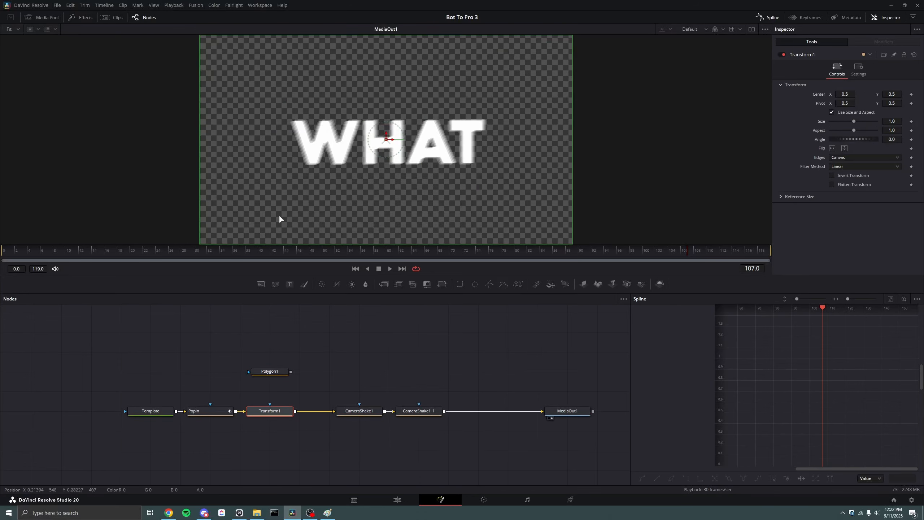
{"action": "left_click", "coordinate": [270, 371]}
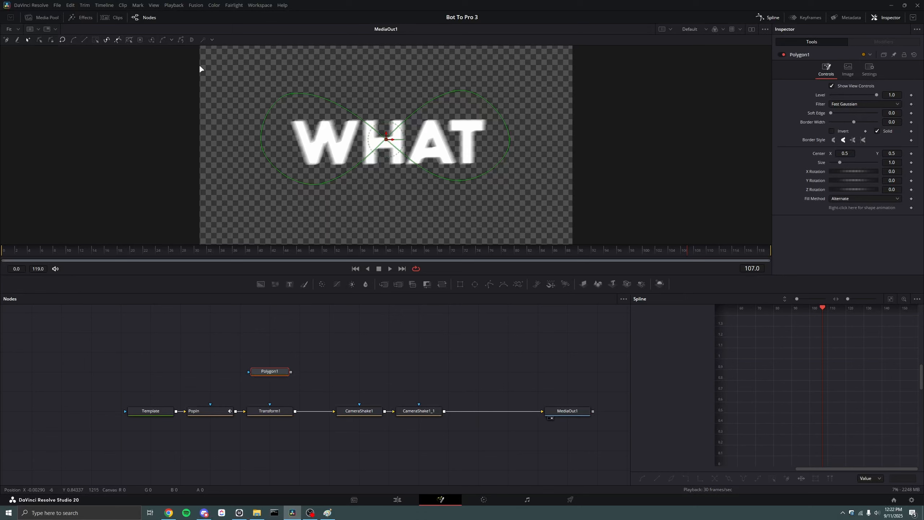
{"action": "left_click_drag", "start_coordinate": [200, 69], "coordinate": [575, 223]}
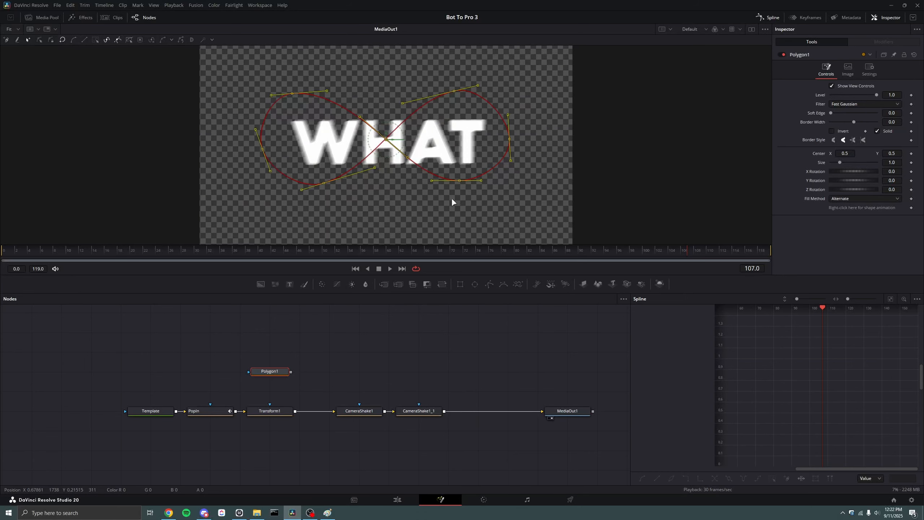
{"action": "right_click", "coordinate": [842, 207]}
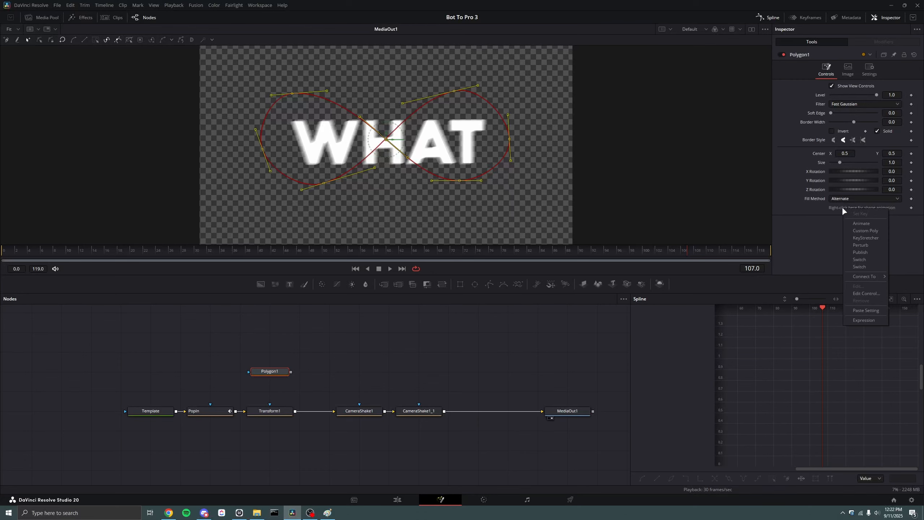
{"action": "left_click", "coordinate": [866, 254]}
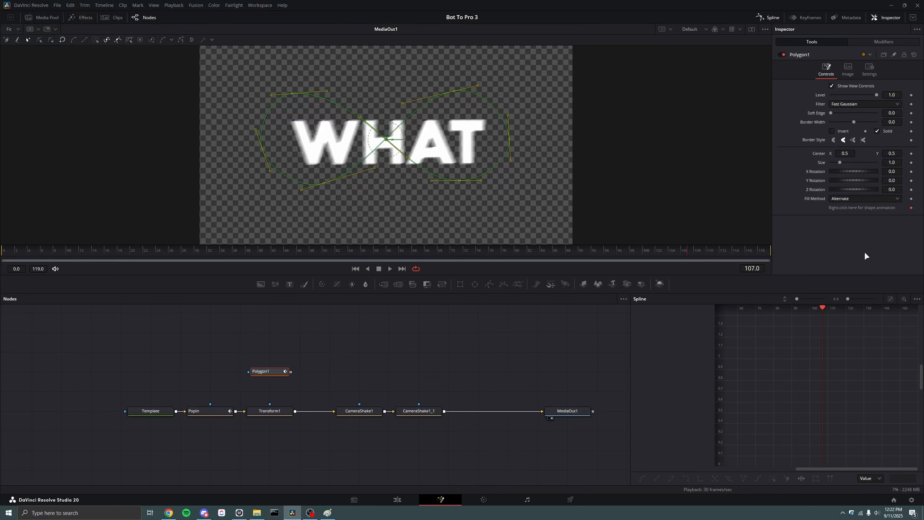
Apply a Path modifier to Transform1's Center and remove the keyframe from Path1's Displacement
{"action": "left_click", "coordinate": [284, 410]}
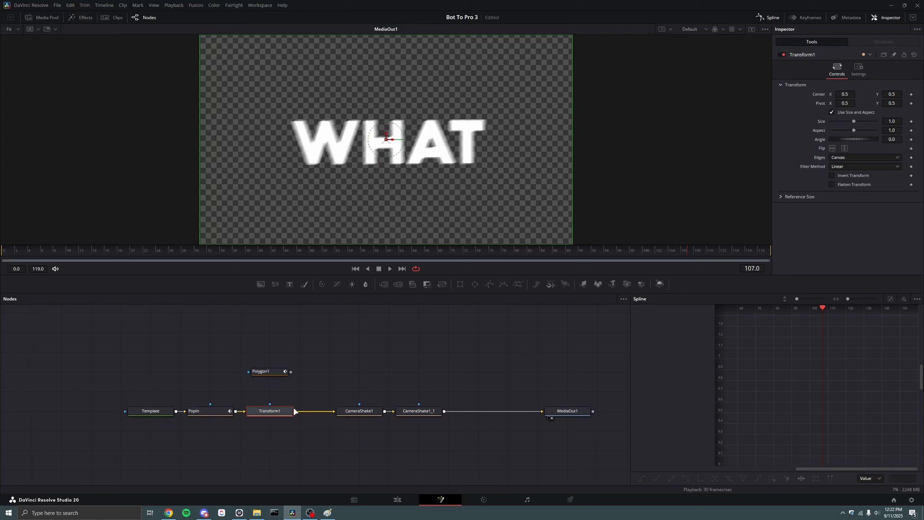
{"action": "right_click", "coordinate": [818, 95]}
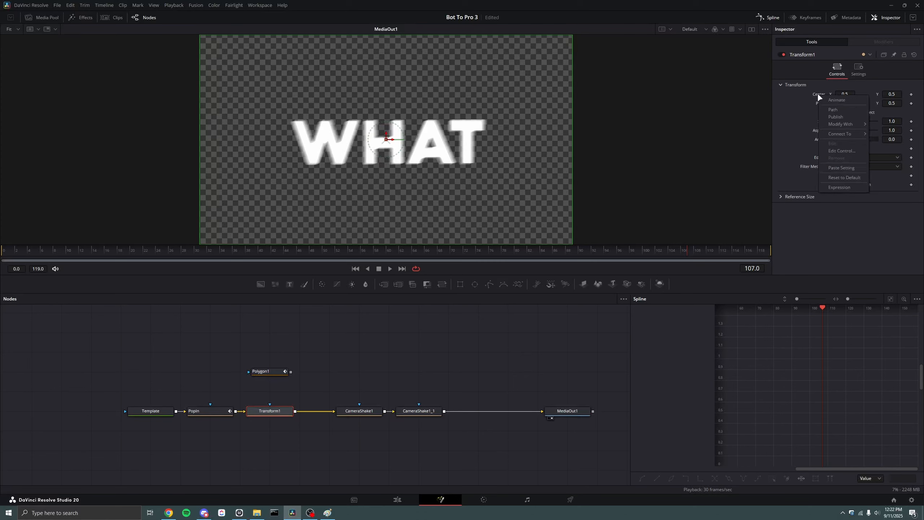
{"action": "left_click", "coordinate": [846, 110]}
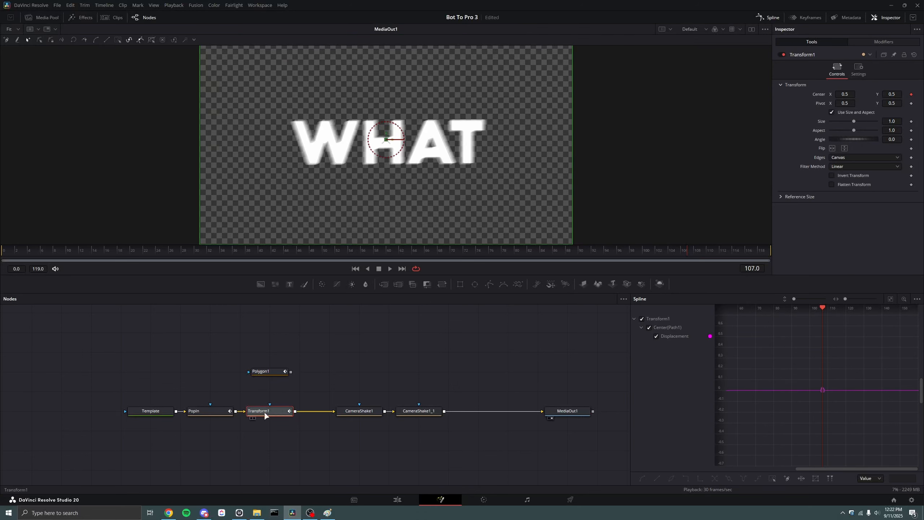
{"action": "left_click", "coordinate": [862, 42]}
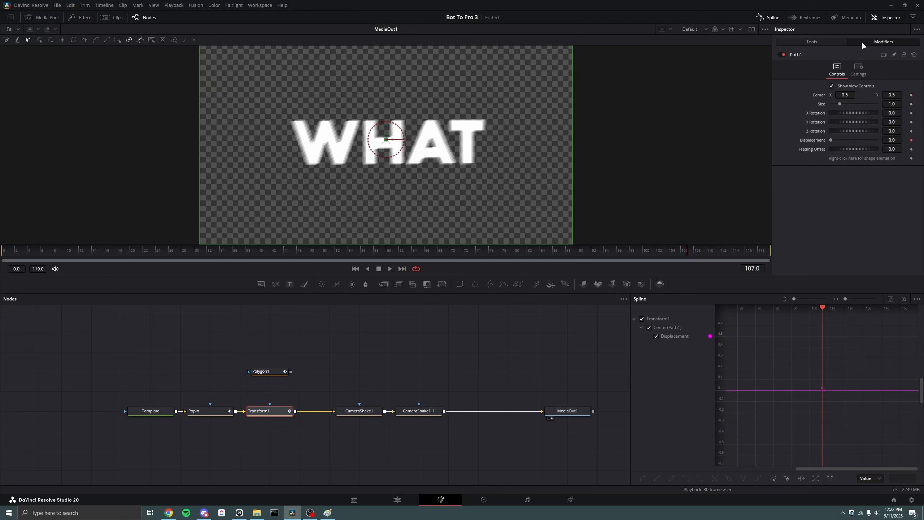
{"action": "left_click", "coordinate": [912, 140]}
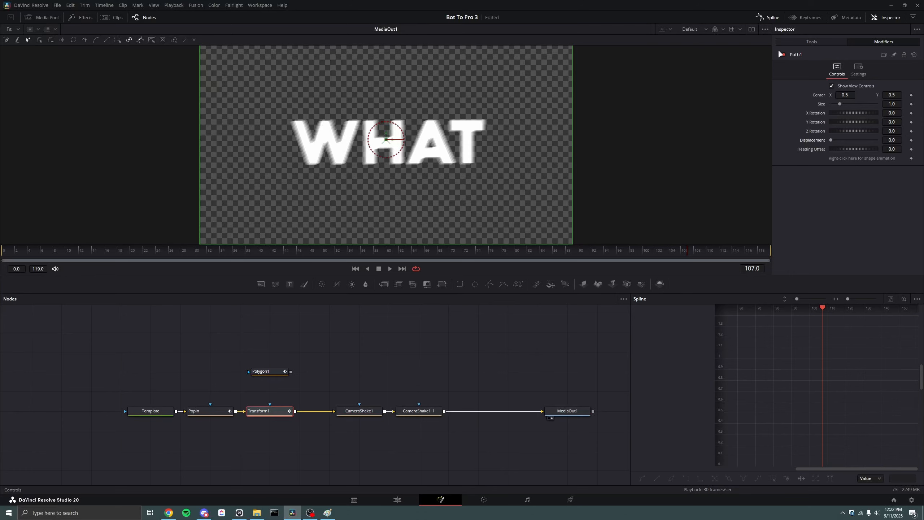
Connect Path1's shape to the published Polygon1 polyline and move the text along it with a Displacement of 0.275
{"action": "right_click", "coordinate": [859, 158]}
{"action": "mouse_move", "coordinate": [891, 220]}
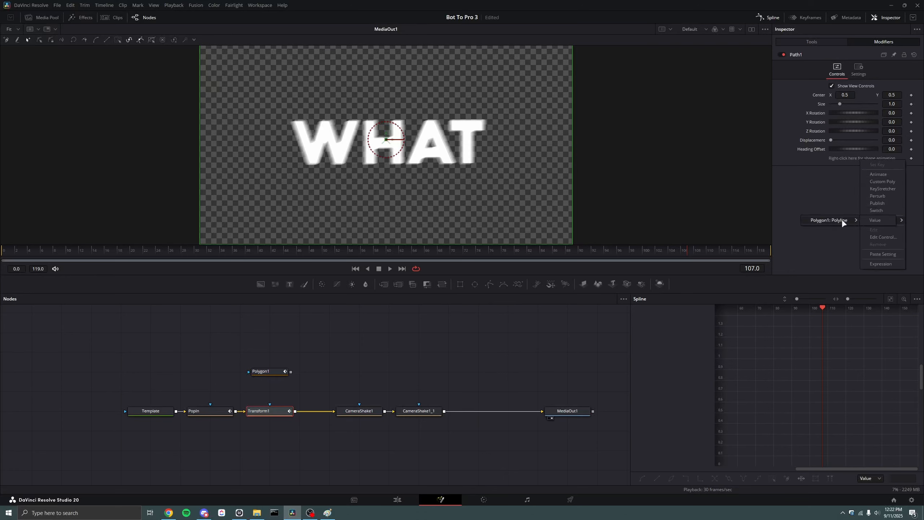
{"action": "mouse_move", "coordinate": [835, 222]}
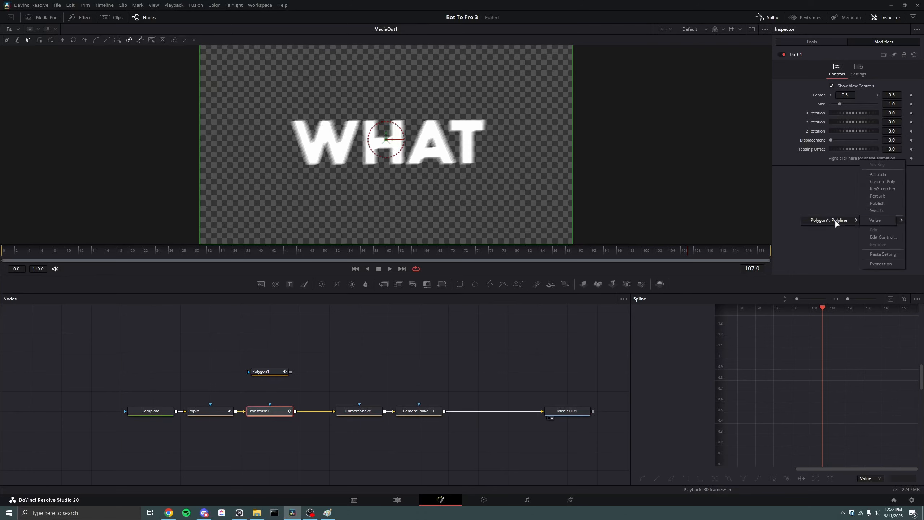
{"action": "left_click", "coordinate": [868, 220]}
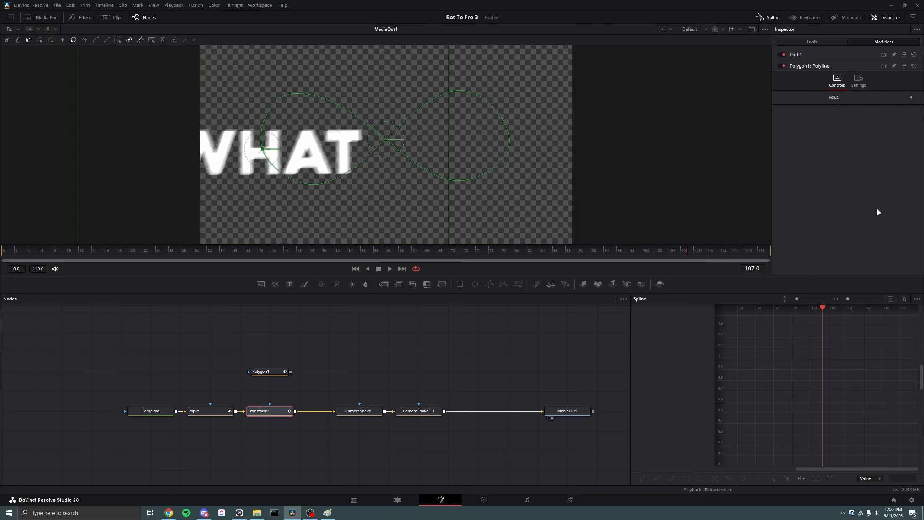
{"action": "left_click", "coordinate": [834, 54]}
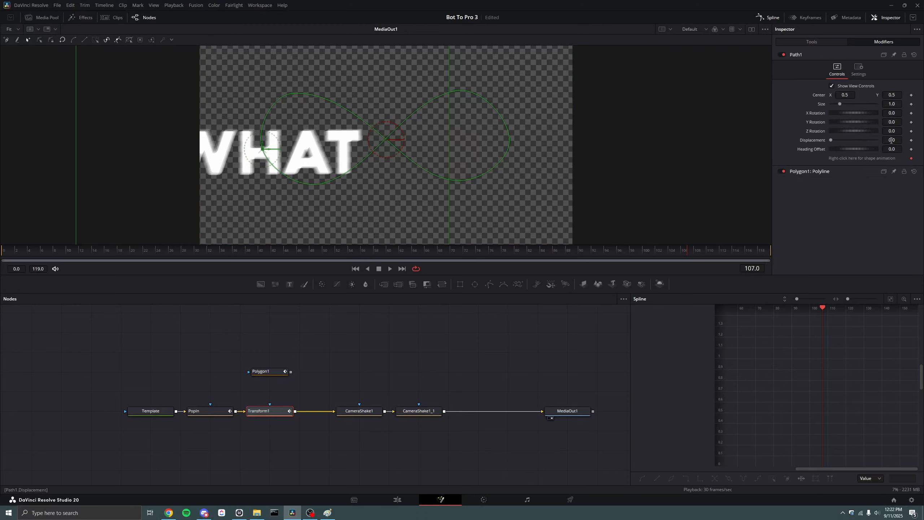
{"action": "mouse_move", "coordinate": [837, 140]}
{"action": "left_mouse_down"}
{"action": "mouse_move", "coordinate": [876, 140]}
{"action": "mouse_move", "coordinate": [831, 140]}
{"action": "mouse_move", "coordinate": [843, 140]}
{"action": "left_mouse_up"}
Reduce Polygon1's Size to 0.596
{"action": "left_click", "coordinate": [269, 371]}
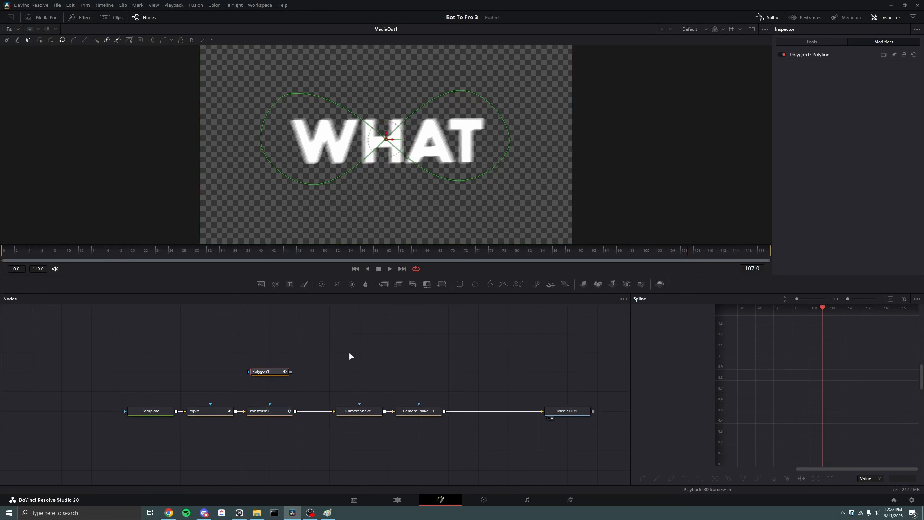
{"action": "left_click", "coordinate": [841, 54]}
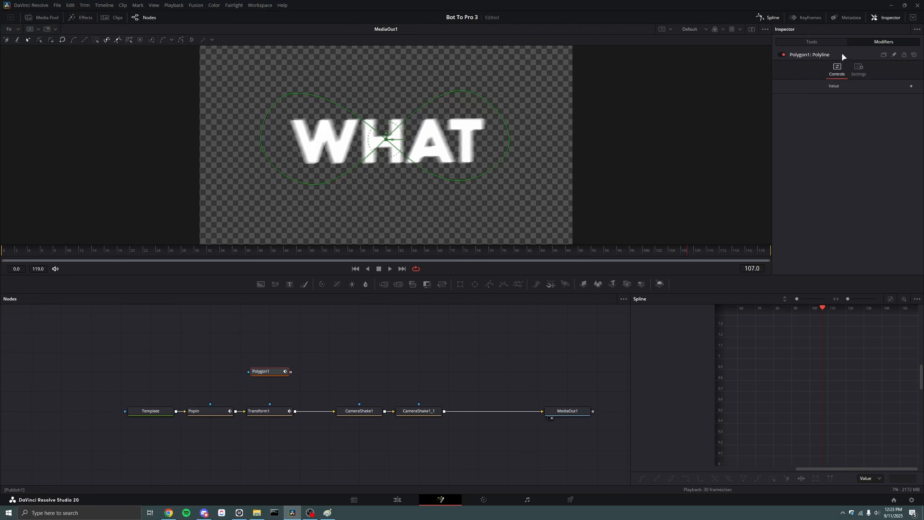
{"action": "left_click", "coordinate": [812, 41]}
{"action": "left_click_drag", "start_coordinate": [885, 161], "coordinate": [868, 162]}
Set the Displacement of Transform1's Path1 modifier to 0.732
{"action": "left_click", "coordinate": [269, 411]}
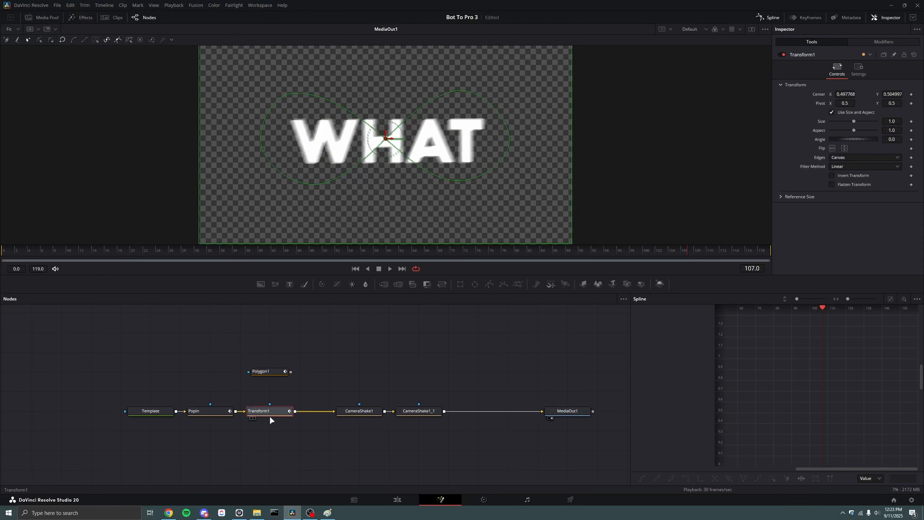
{"action": "left_click", "coordinate": [884, 41]}
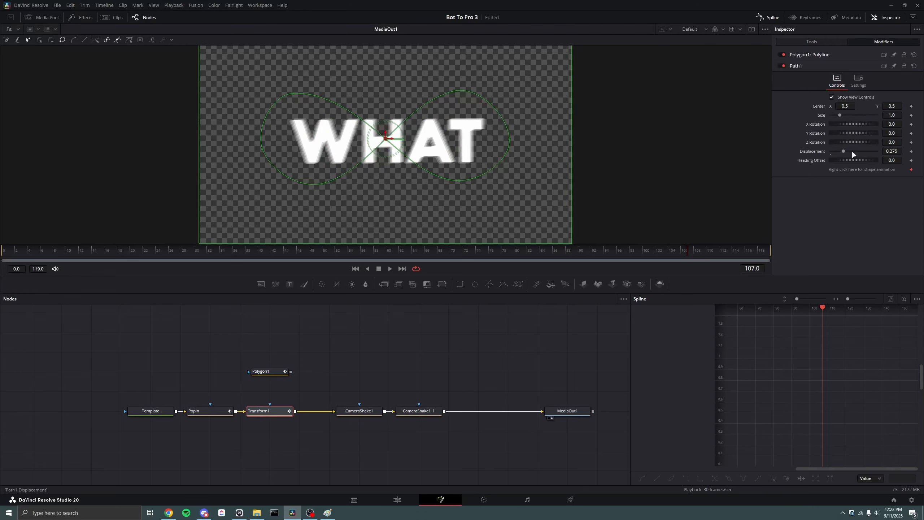
{"action": "left_click_drag", "start_coordinate": [844, 150], "coordinate": [864, 151]}
Reduce the Size of Transform1's Path1 modifier to 0.532 and further to 0.48
{"action": "left_click", "coordinate": [257, 371]}
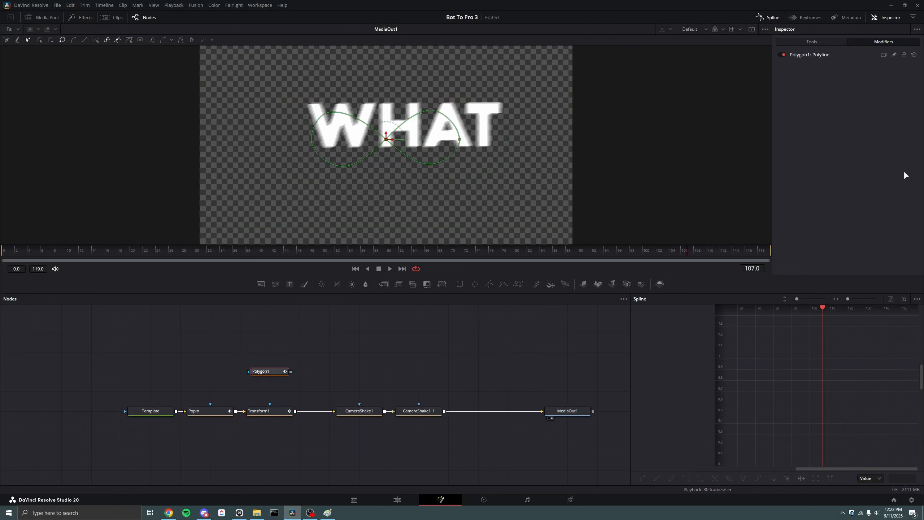
{"action": "left_click", "coordinate": [812, 41]}
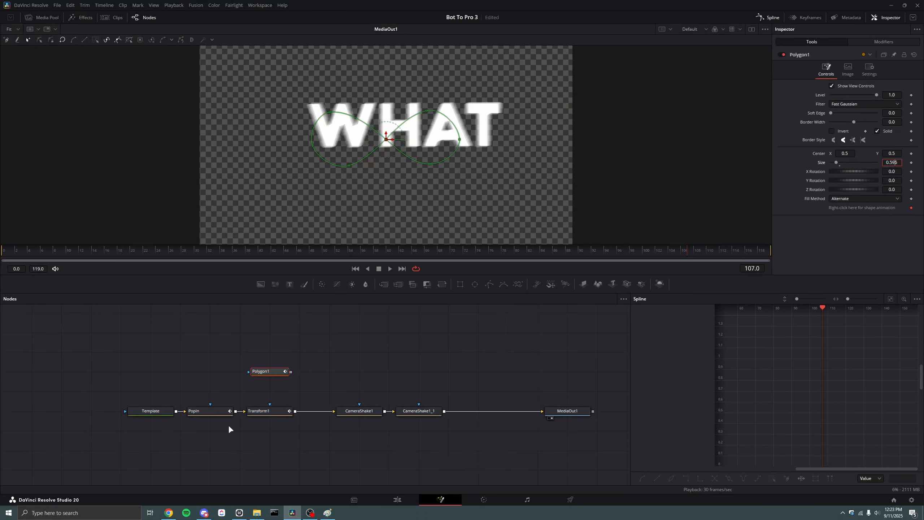
{"action": "left_click", "coordinate": [265, 412]}
{"action": "left_click", "coordinate": [880, 41]}
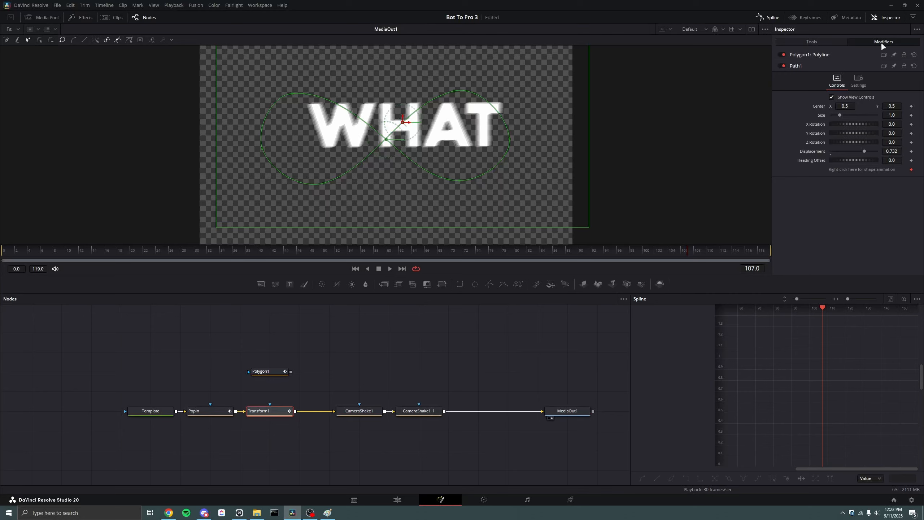
{"action": "left_click", "coordinate": [891, 115]}
{"action": "type", "text": "0.532"}
{"action": "key", "text": "Return"}
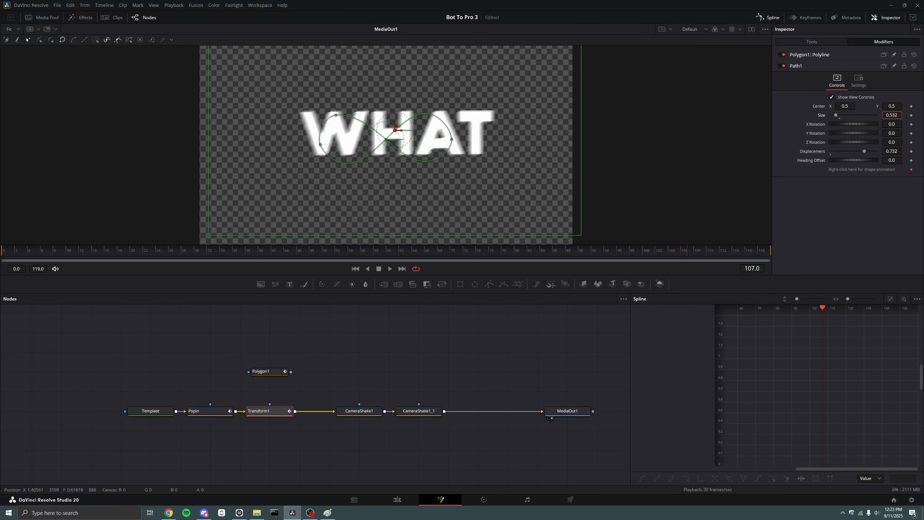
{"action": "left_click_drag", "start_coordinate": [892, 115], "coordinate": [890, 115]}
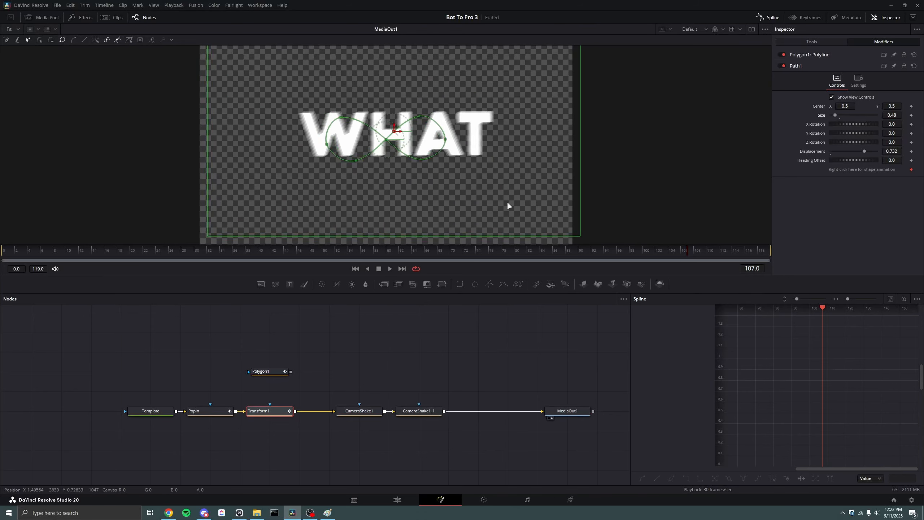
Reset Polygon1's Size to its default
{"action": "left_click", "coordinate": [270, 371]}
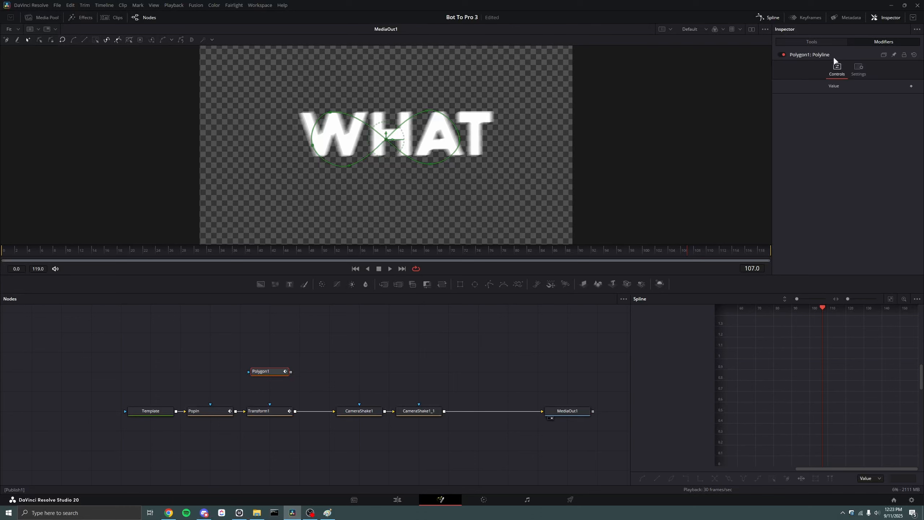
{"action": "left_click", "coordinate": [820, 41]}
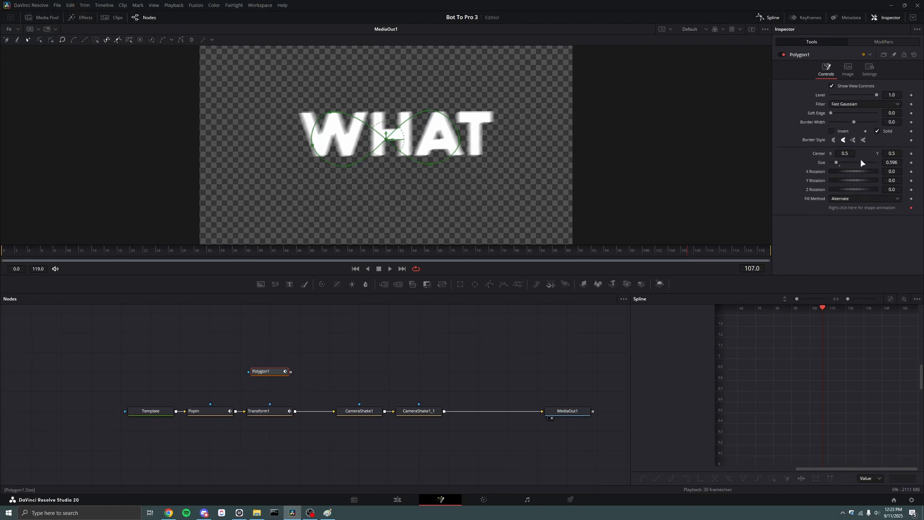
{"action": "double_click", "coordinate": [840, 164]}
Set Path1's Size to 0.358 on Transform1 and bring its Displacement back to 0
{"action": "left_click", "coordinate": [271, 411]}
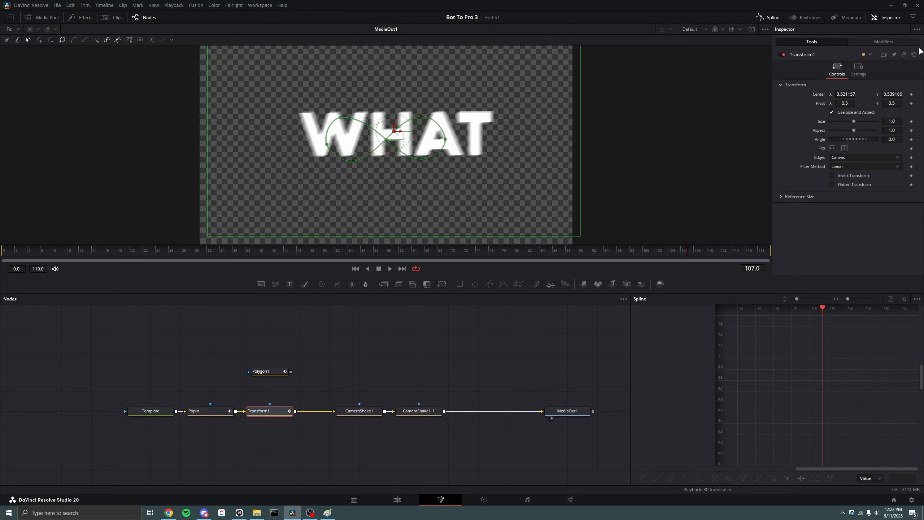
{"action": "left_click", "coordinate": [884, 42]}
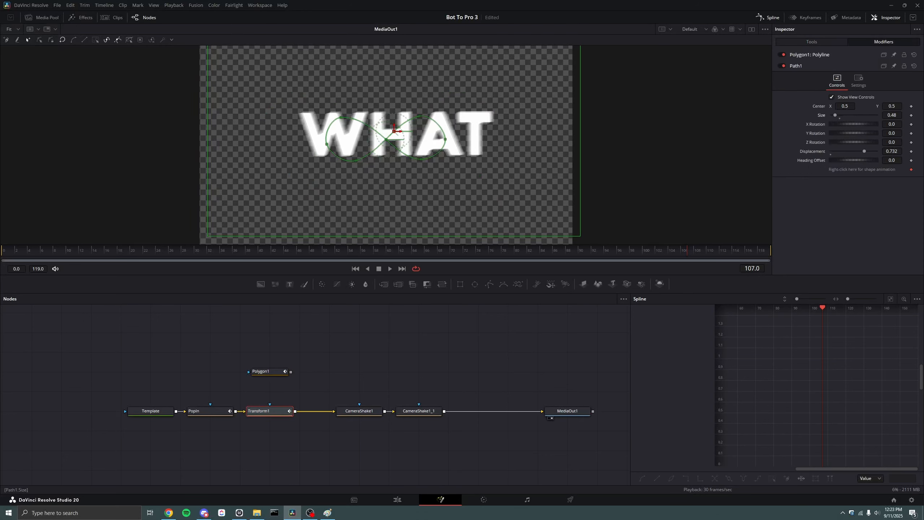
{"action": "left_click_drag", "start_coordinate": [891, 115], "coordinate": [889, 115]}
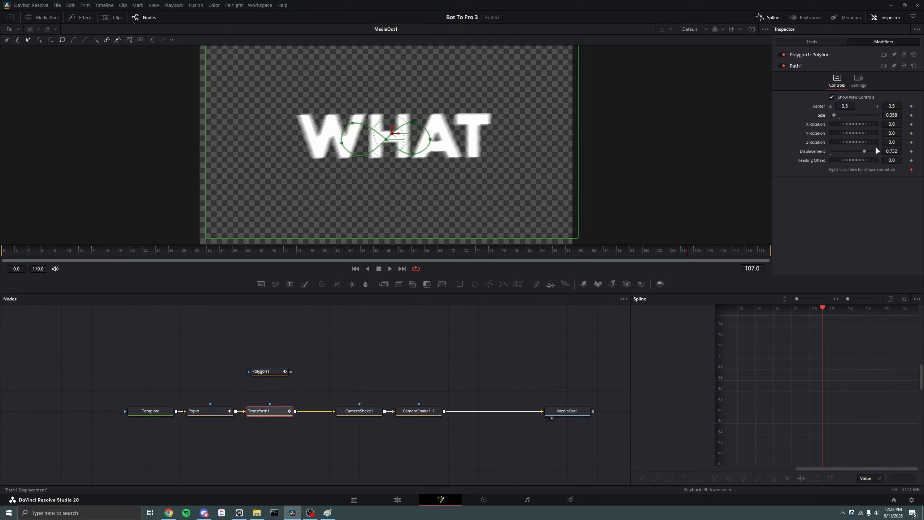
{"action": "left_click_drag", "start_coordinate": [866, 151], "coordinate": [857, 152]}
{"action": "left_click_drag", "start_coordinate": [856, 149], "coordinate": [818, 147]}
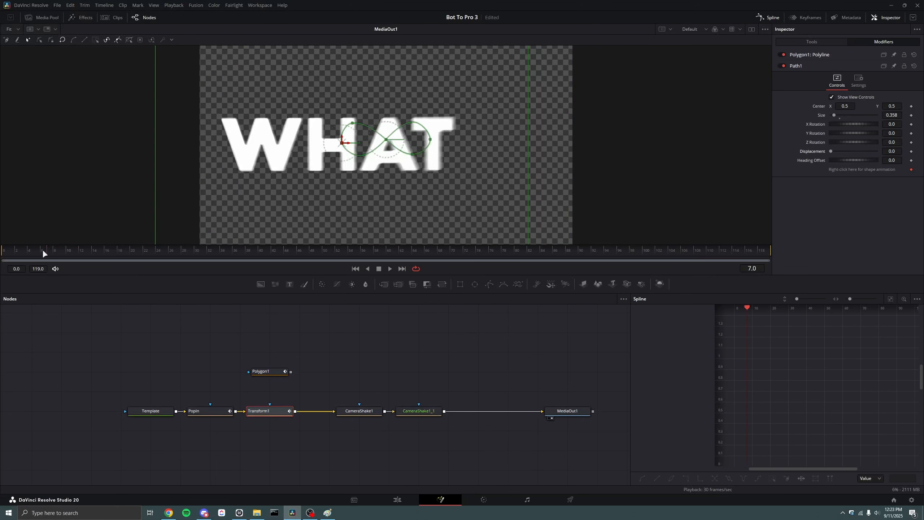
Keyframe Path1's Displacement at 0 on frame 0 and 1 on frame 60, and fit the curve in the spline view
{"action": "left_click", "coordinate": [6, 260]}
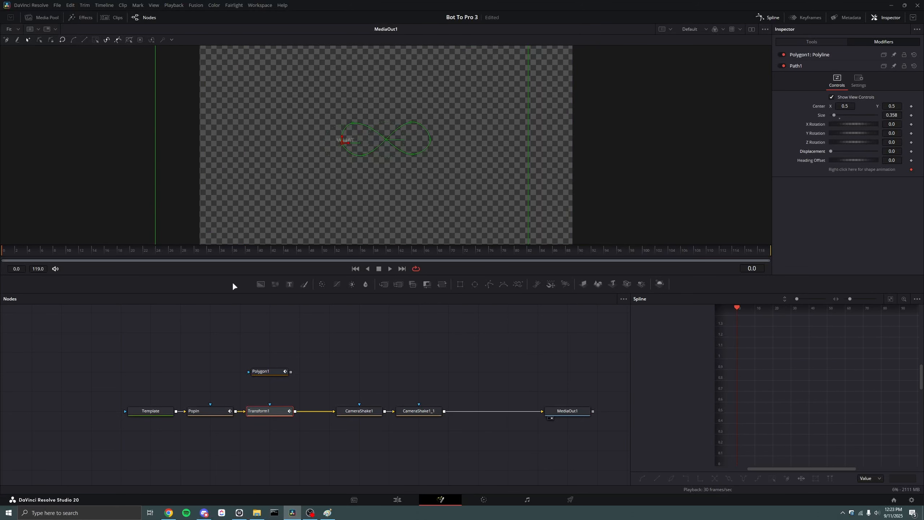
{"action": "left_click", "coordinate": [911, 152]}
{"action": "left_click_drag", "start_coordinate": [135, 260], "coordinate": [390, 257]}
{"action": "double_click", "coordinate": [891, 151]}
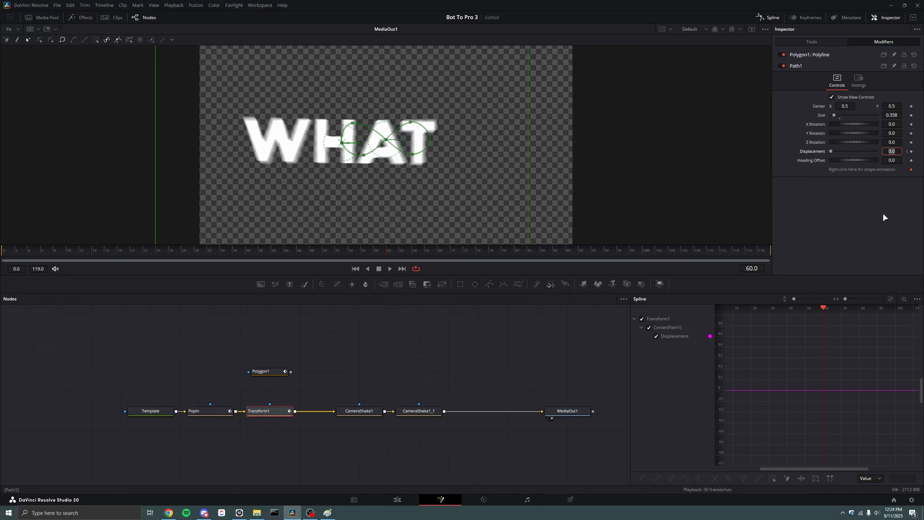
{"action": "type", "text": "1"}
{"action": "key", "text": "Tab"}
{"action": "left_click", "coordinate": [890, 298]}
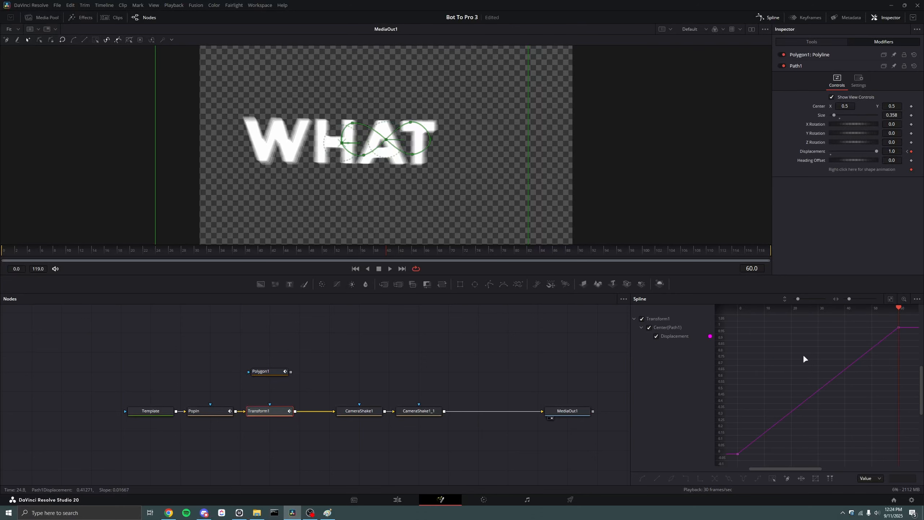
Select the whole Displacement curve and set it to loop
{"action": "right_click", "coordinate": [802, 355]}
{"action": "left_click", "coordinate": [766, 365]}
{"action": "key", "text": "ctrl+a"}
{"action": "right_click", "coordinate": [765, 364]}
{"action": "mouse_move", "coordinate": [818, 270]}
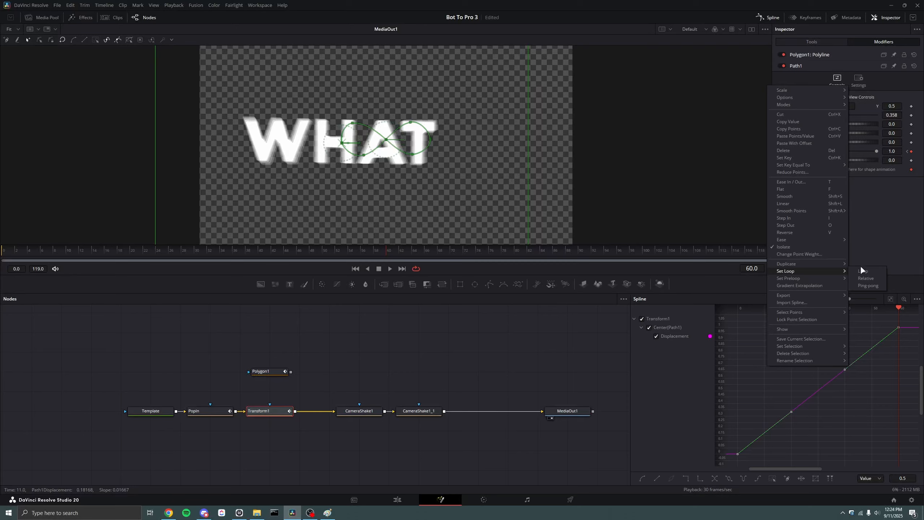
{"action": "left_click", "coordinate": [863, 270]}
Scrub through the looping motion to frame 107 and reset Path1's Displacement to its default
{"action": "left_click_drag", "start_coordinate": [293, 252], "coordinate": [691, 248]}
{"action": "left_click", "coordinate": [839, 357]}
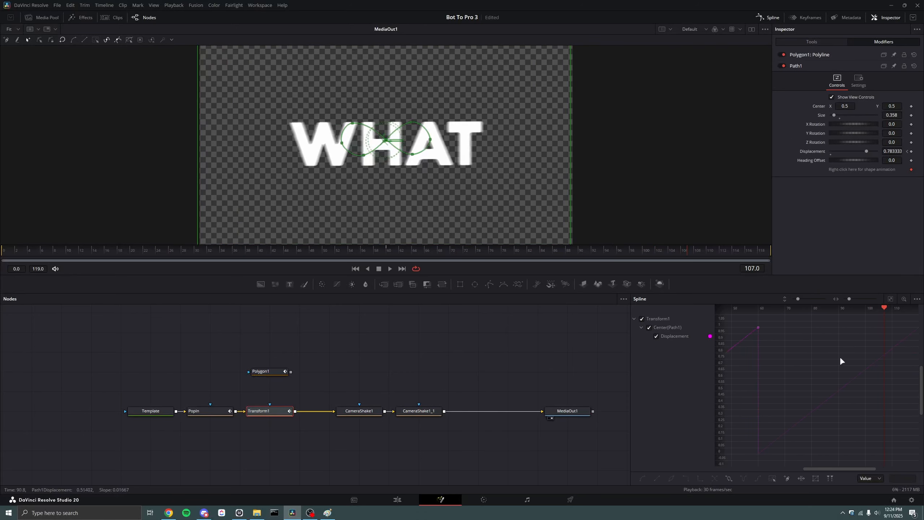
{"action": "double_click", "coordinate": [809, 150]}
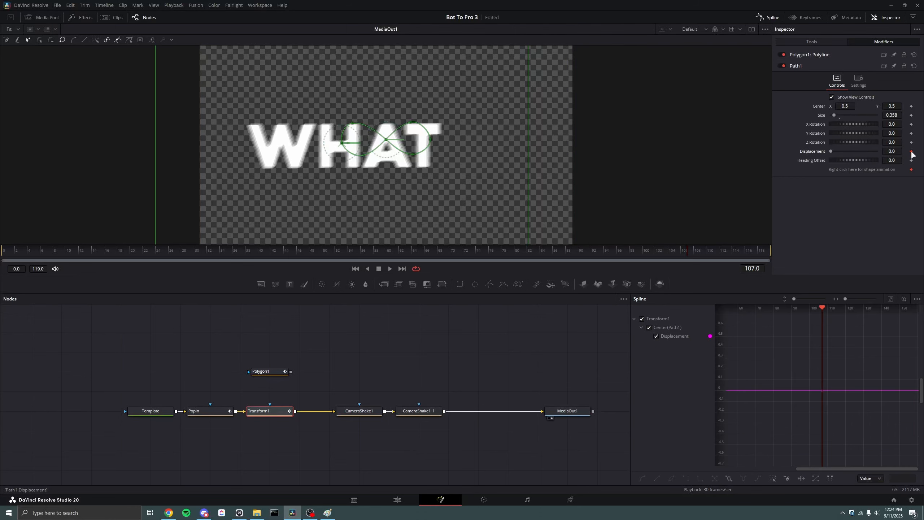
Try driving Path1's Displacement with an Anim Curves modifier, set its Source to Duration, and scrub through the resulting motion
{"action": "right_click", "coordinate": [810, 150]}
{"action": "mouse_move", "coordinate": [859, 181]}
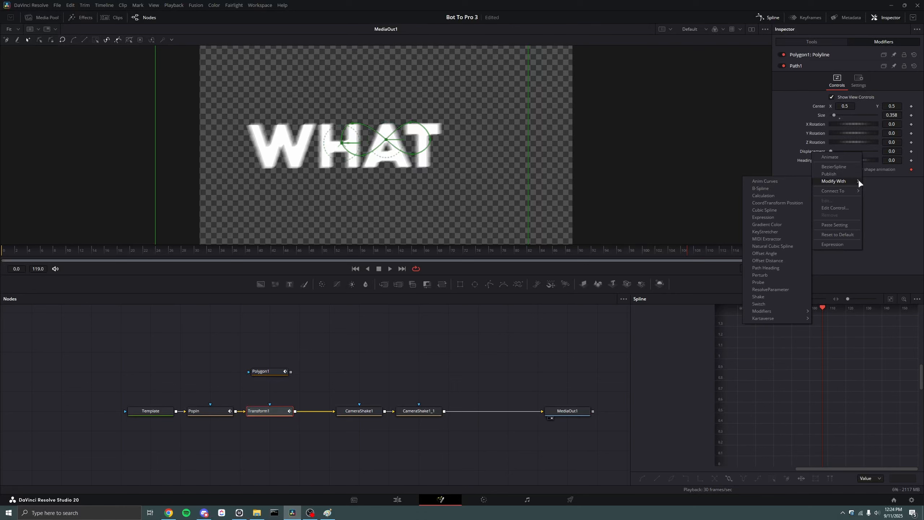
{"action": "left_click", "coordinate": [793, 178]}
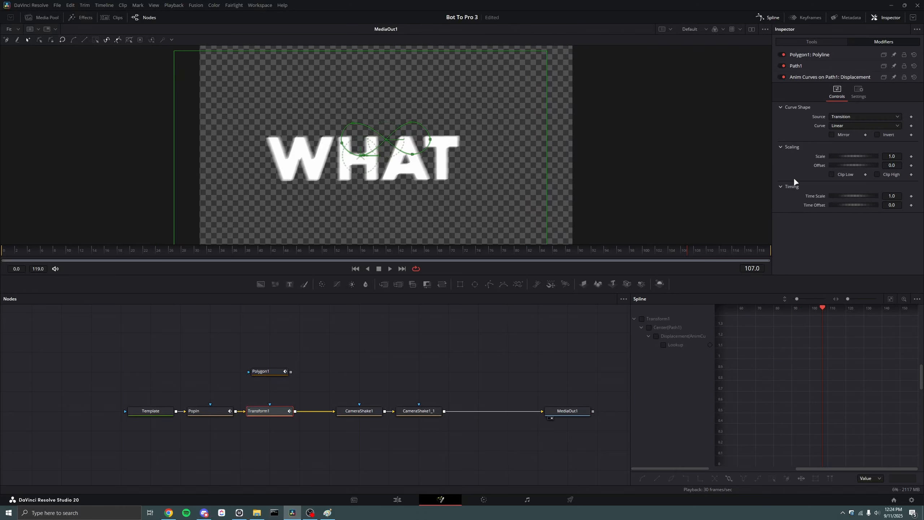
{"action": "left_click", "coordinate": [870, 117]}
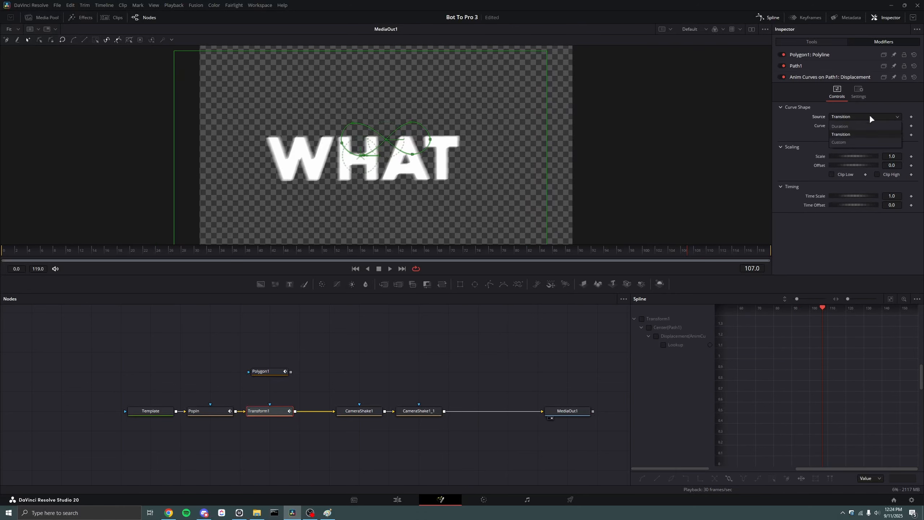
{"action": "left_click", "coordinate": [847, 126]}
{"action": "left_click_drag", "start_coordinate": [171, 248], "coordinate": [223, 283]}
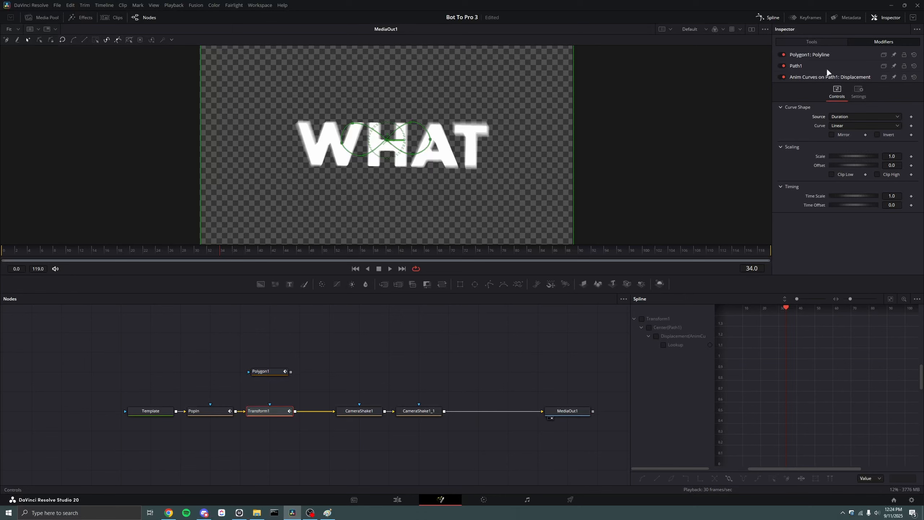
Reset Path1's Displacement to its default and remove its keyframe
{"action": "left_click", "coordinate": [805, 42]}
{"action": "left_click", "coordinate": [883, 41]}
{"action": "left_click", "coordinate": [826, 64]}
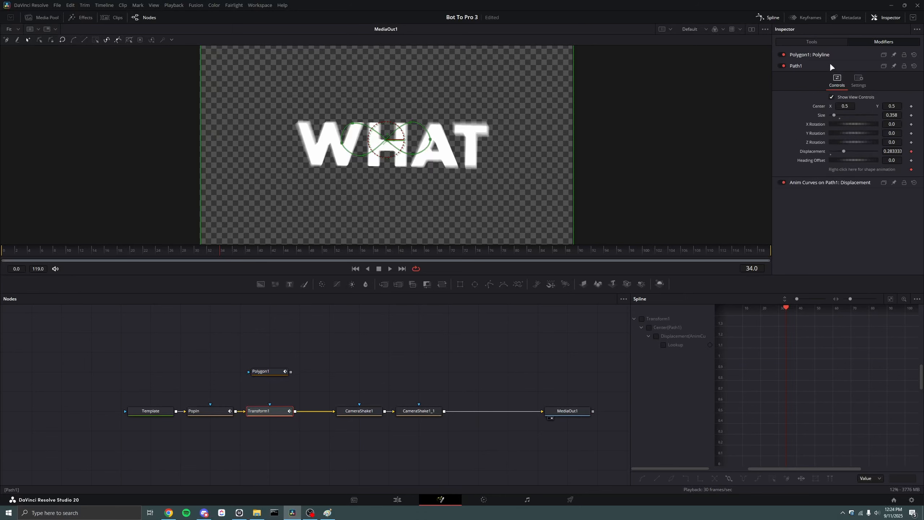
{"action": "double_click", "coordinate": [811, 151]}
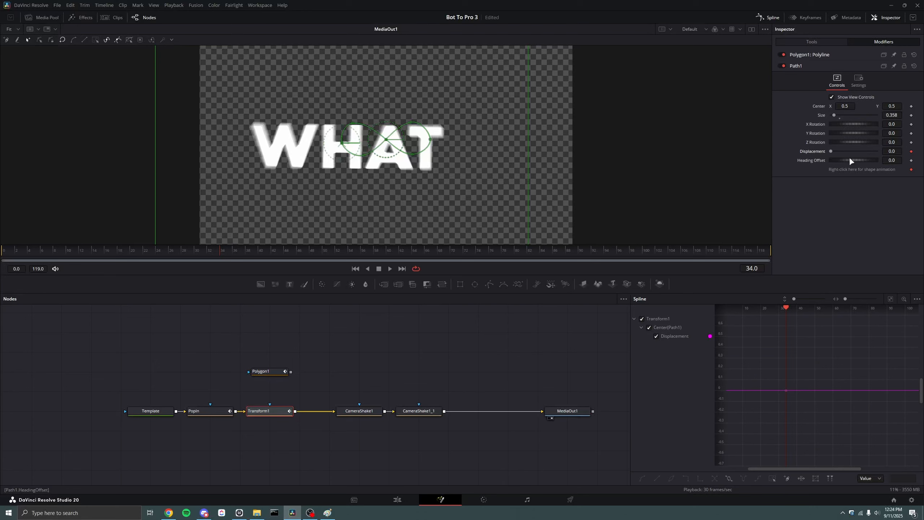
{"action": "left_click", "coordinate": [911, 152]}
Try shifting Path1's unkeyed Displacement at frame 50, bring it back to 0, and return to frame 0
{"action": "left_click_drag", "start_coordinate": [165, 251], "coordinate": [3, 251]}
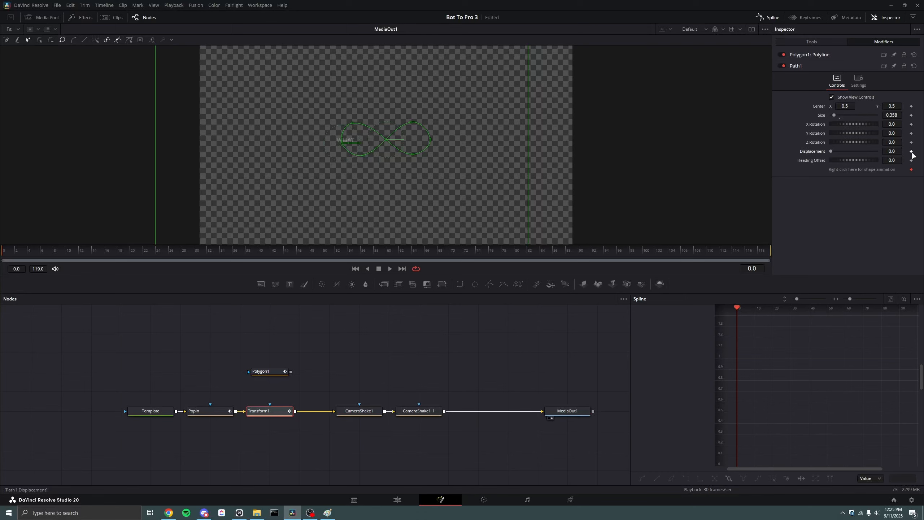
{"action": "left_click", "coordinate": [325, 253]}
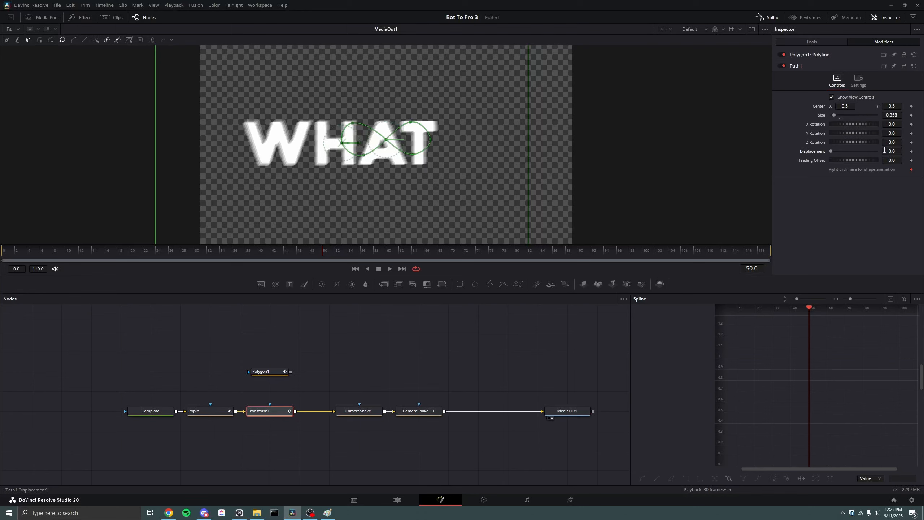
{"action": "mouse_move", "coordinate": [831, 150]}
{"action": "left_mouse_down"}
{"action": "mouse_move", "coordinate": [902, 158]}
{"action": "mouse_move", "coordinate": [819, 157]}
{"action": "left_mouse_up"}
{"action": "left_click_drag", "start_coordinate": [136, 252], "coordinate": [2, 251]}
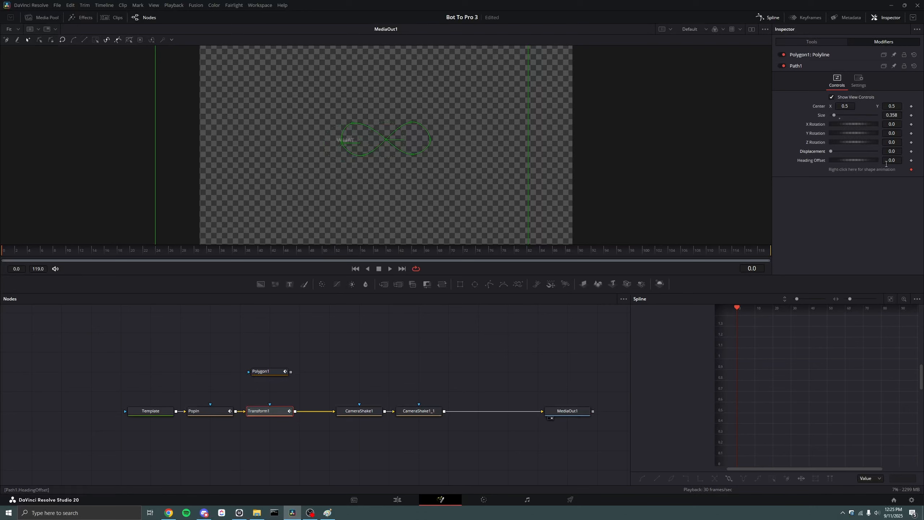
Keyframe Path1's Displacement from 0 on frame 0 to 1 on frame 60, and fit the curve in the spline view
{"action": "left_click", "coordinate": [911, 151]}
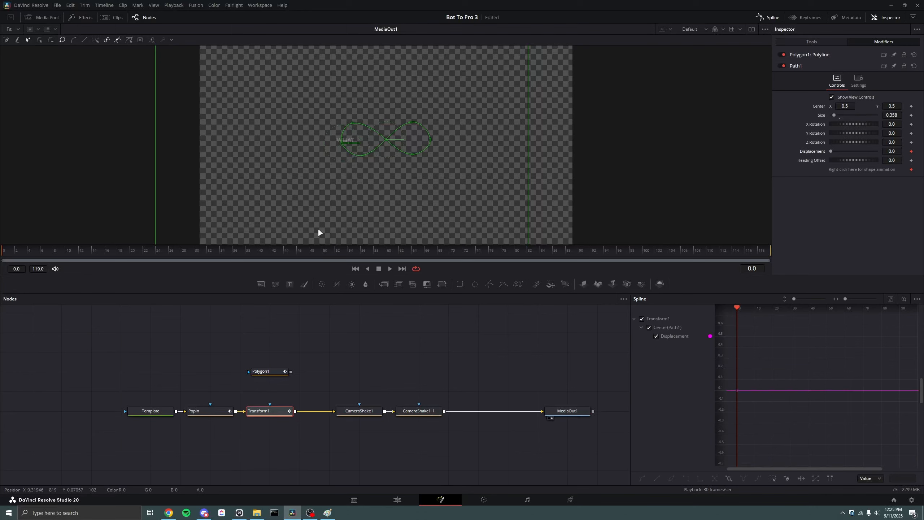
{"action": "left_click", "coordinate": [226, 254]}
{"action": "left_click_drag", "start_coordinate": [226, 251], "coordinate": [390, 257]}
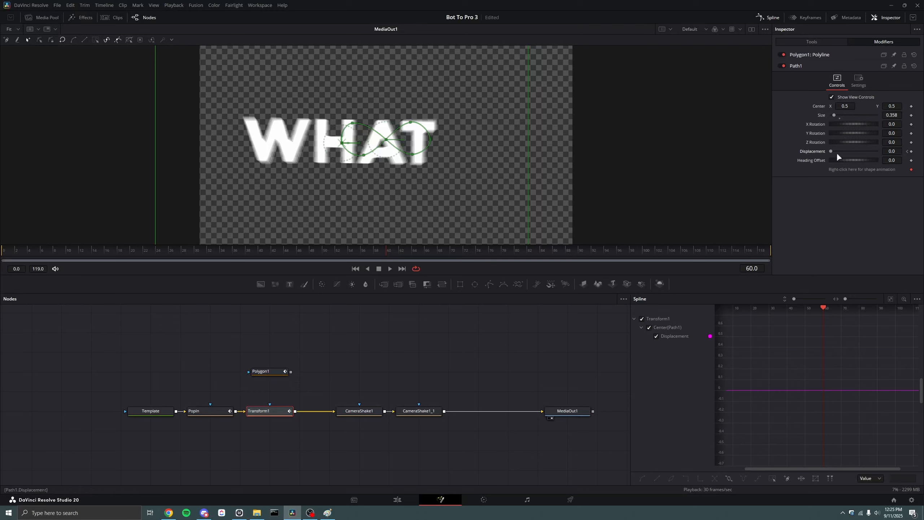
{"action": "left_click_drag", "start_coordinate": [830, 151], "coordinate": [876, 151]}
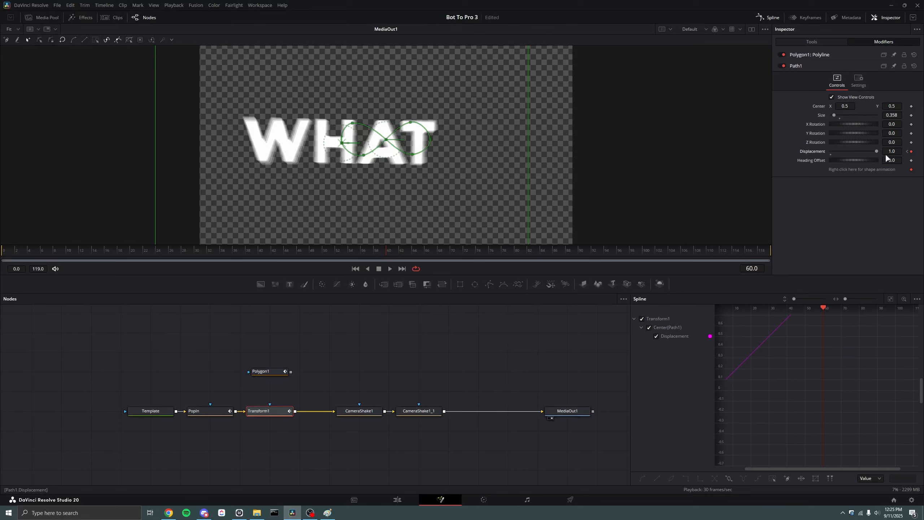
{"action": "left_click", "coordinate": [889, 298]}
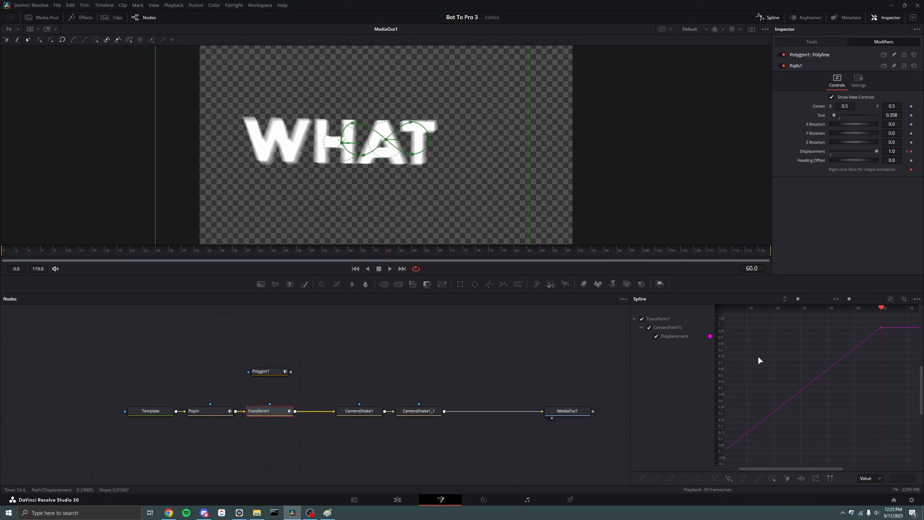
Set the whole Displacement curve to loop and scrub through the repeating motion to frame 106
{"action": "key", "text": "ctrl+a"}
{"action": "right_click", "coordinate": [776, 356]}
{"action": "mouse_move", "coordinate": [812, 227]}
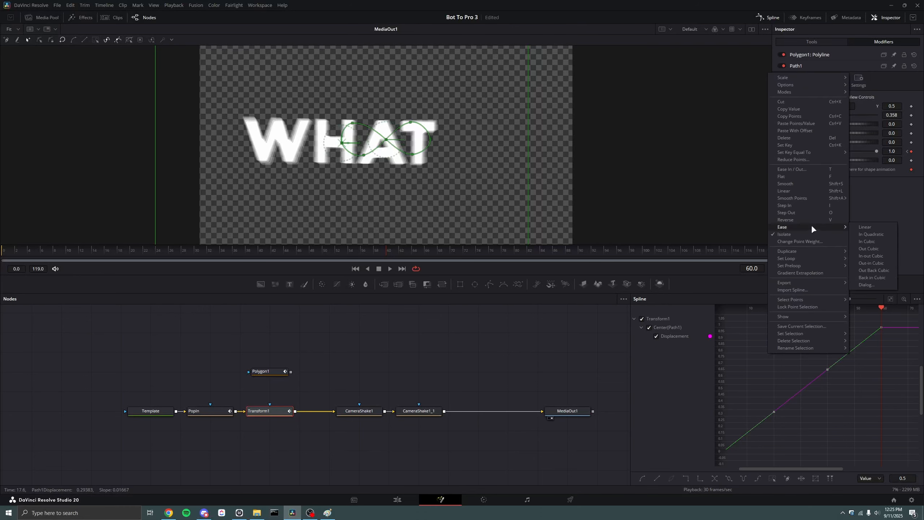
{"action": "mouse_move", "coordinate": [830, 257]}
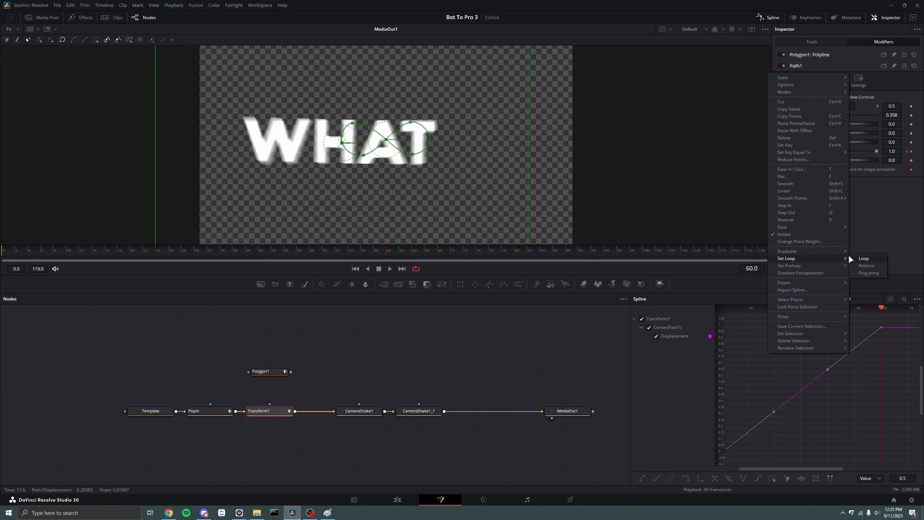
{"action": "left_click", "coordinate": [676, 452]}
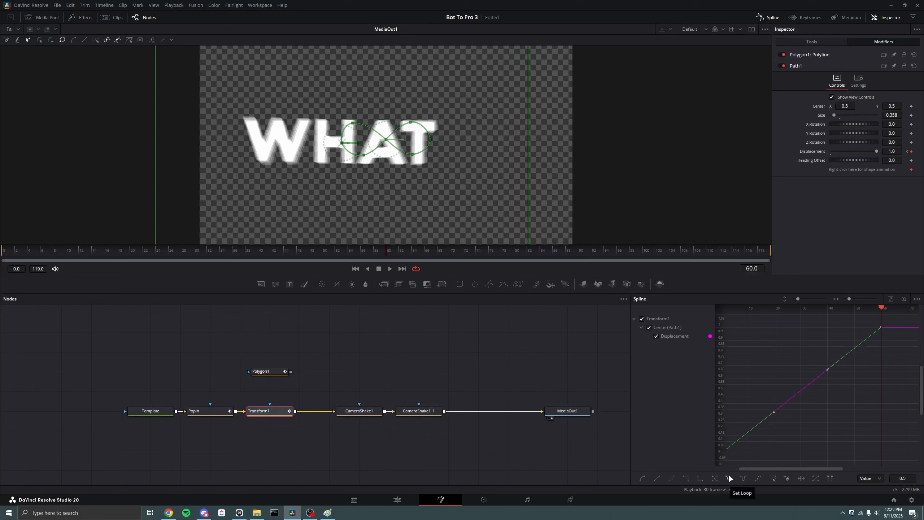
{"action": "right_click", "coordinate": [776, 346]}
{"action": "mouse_move", "coordinate": [803, 253]}
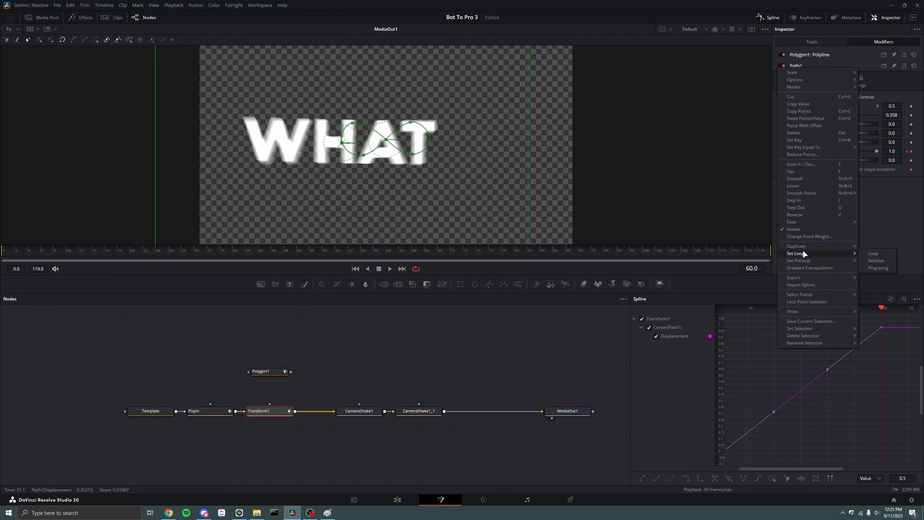
{"action": "left_click", "coordinate": [868, 253]}
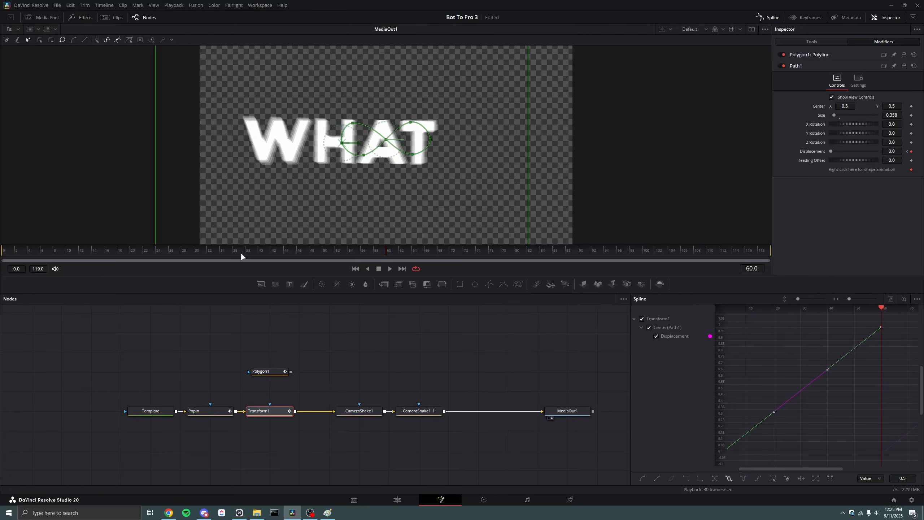
{"action": "left_click_drag", "start_coordinate": [240, 256], "coordinate": [685, 244]}
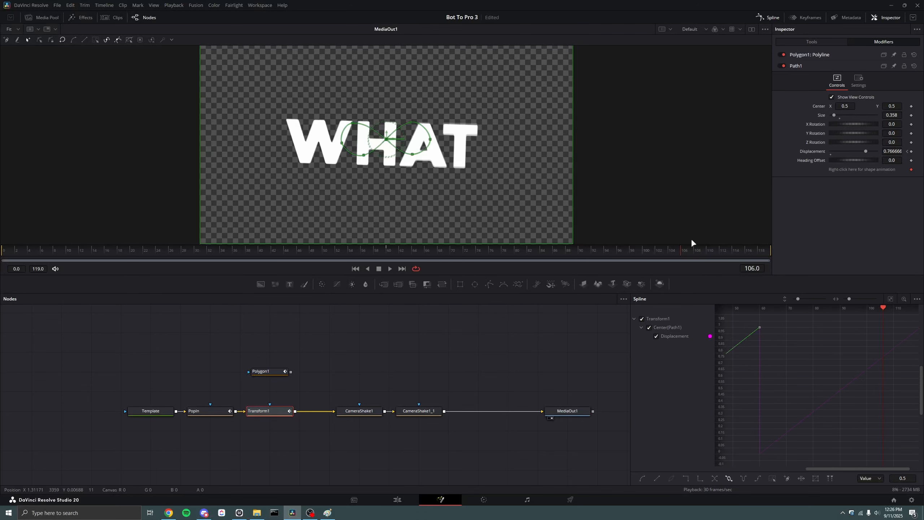
Set Path1's Size to 0.304 and scrub through the tighter figure-eight motion with Transform1 selected
{"action": "double_click", "coordinate": [899, 117]}
{"action": "type", "text": "0.227"}
{"action": "key", "text": "Return"}
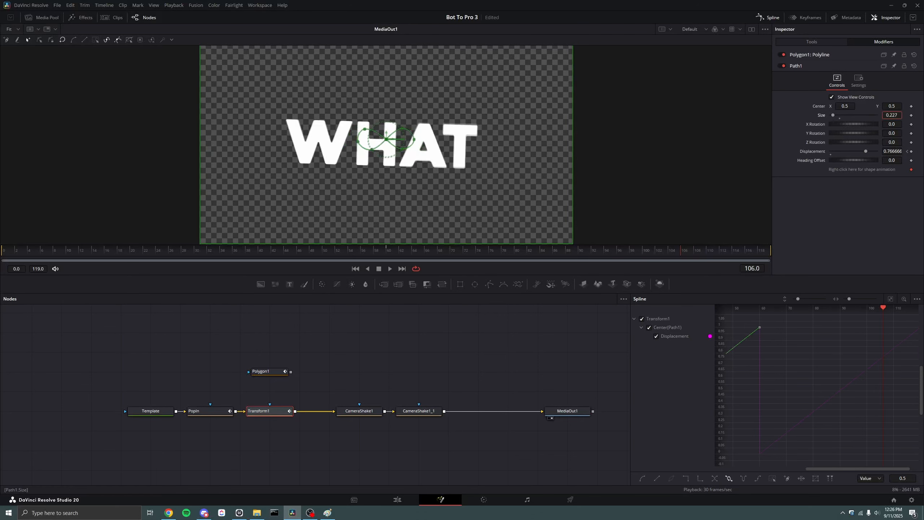
{"action": "left_click", "coordinate": [487, 250]}
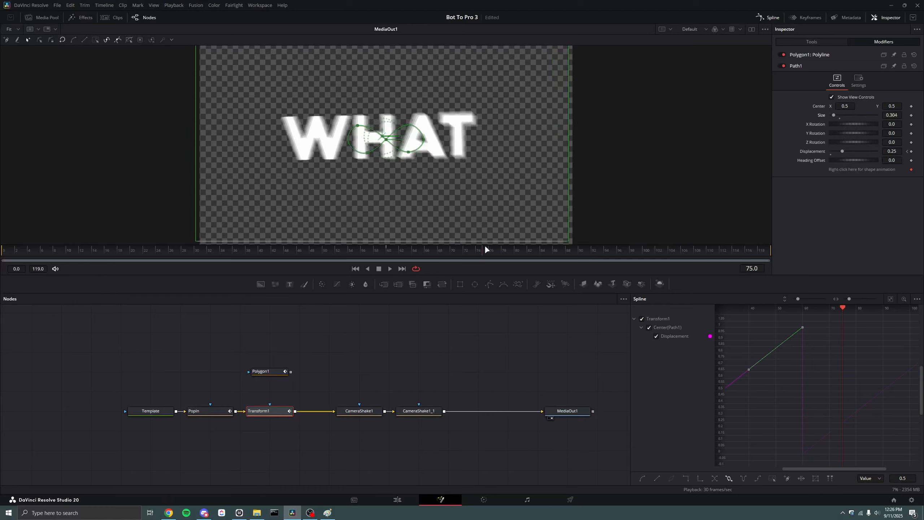
{"action": "left_click_drag", "start_coordinate": [487, 249], "coordinate": [9, 248]}
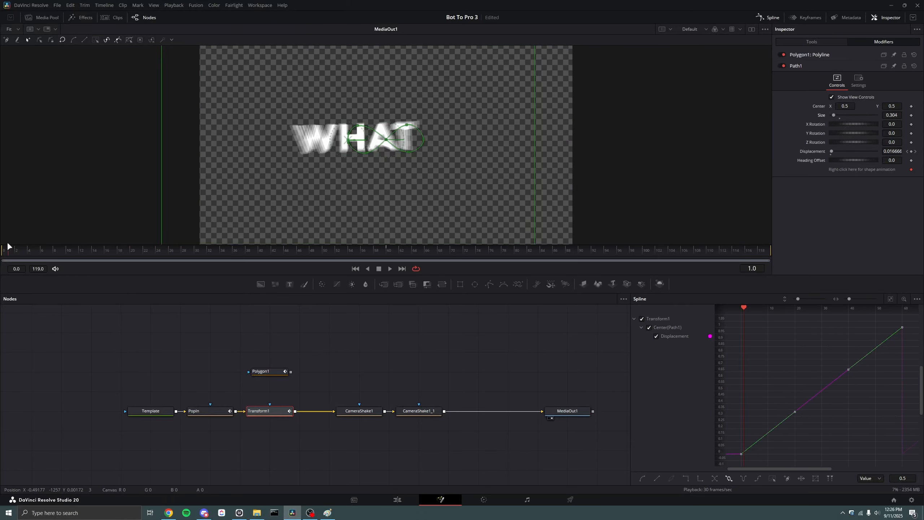
{"action": "left_click_drag", "start_coordinate": [204, 247], "coordinate": [387, 244]}
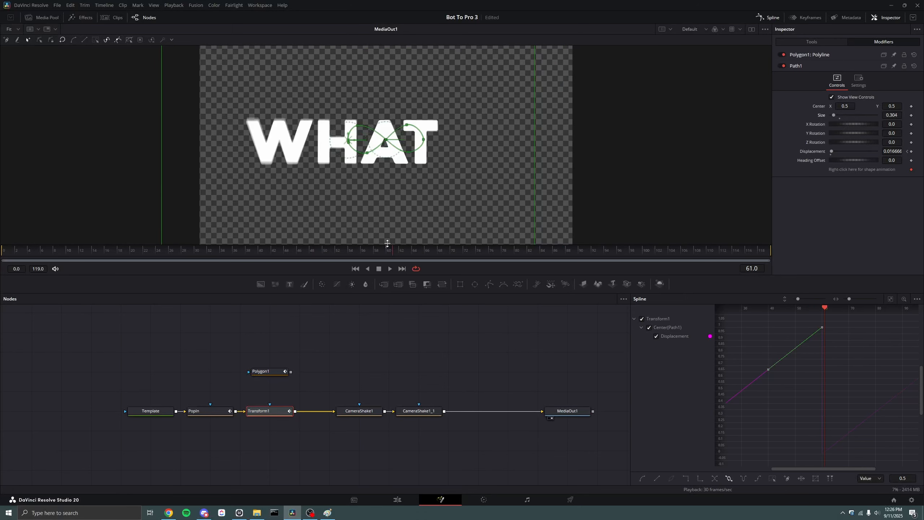
{"action": "left_click", "coordinate": [283, 412]}
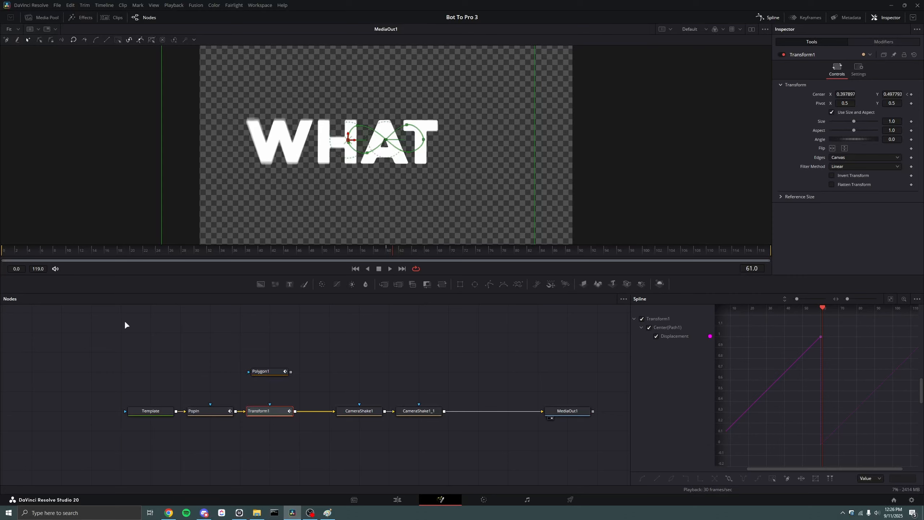
{"action": "left_click_drag", "start_coordinate": [84, 247], "coordinate": [338, 272]}
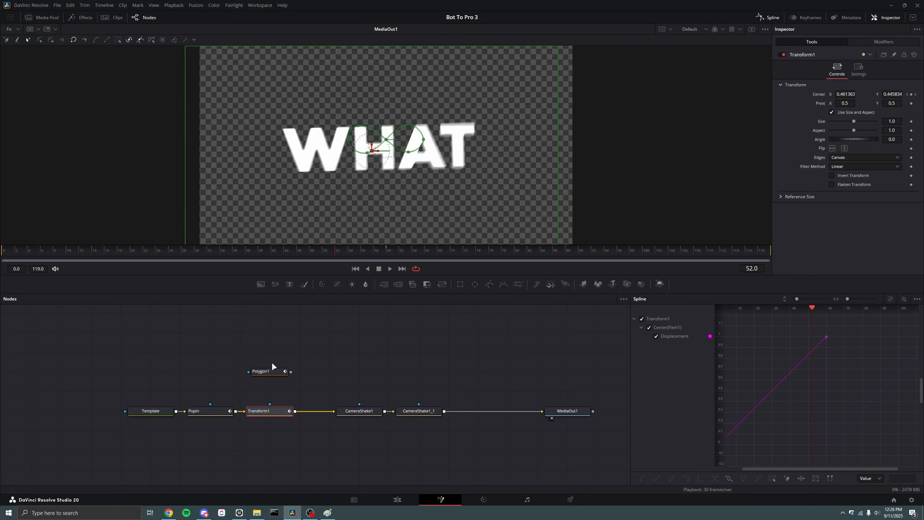
Tidy the node graph by moving Polygon1 higher and shifting Transform1 and PopIn closer to CameraShake1
{"action": "left_click_drag", "start_coordinate": [328, 380], "coordinate": [307, 384]}
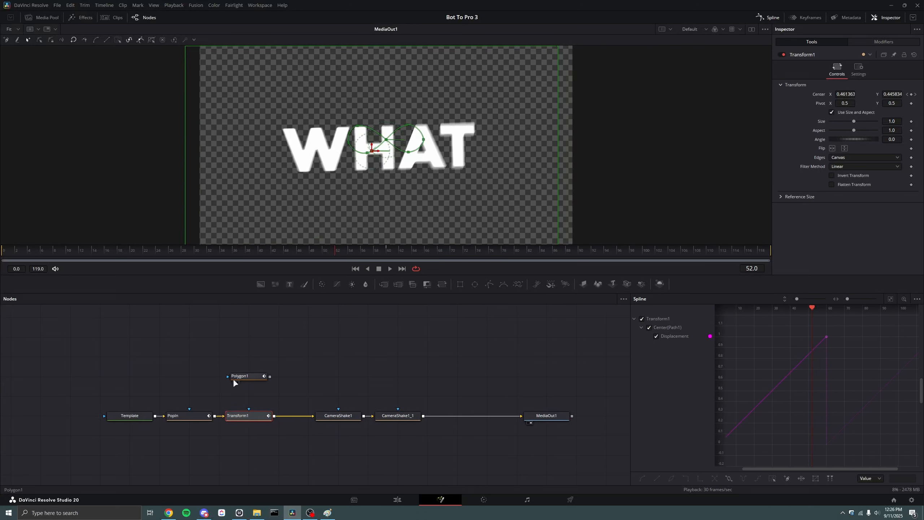
{"action": "left_click_drag", "start_coordinate": [234, 380], "coordinate": [235, 342]}
{"action": "left_click_drag", "start_coordinate": [231, 420], "coordinate": [261, 420]}
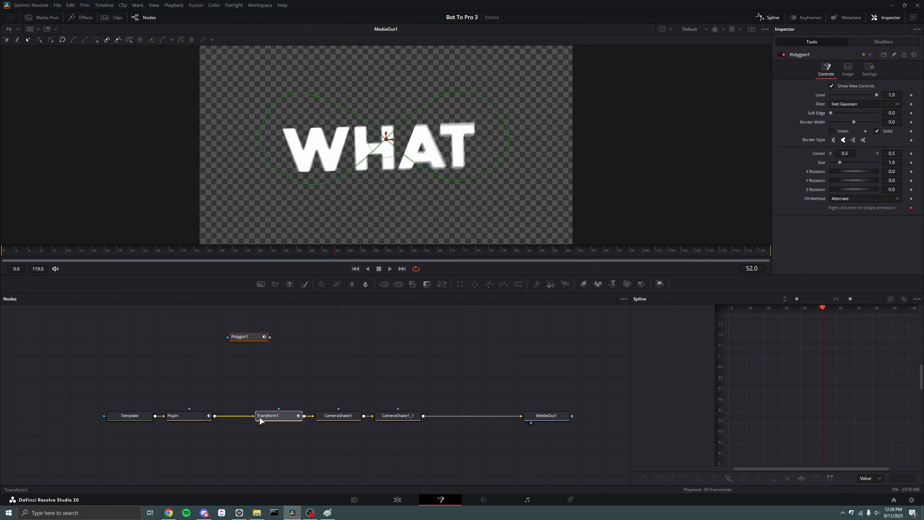
{"action": "left_click", "coordinate": [261, 421]}
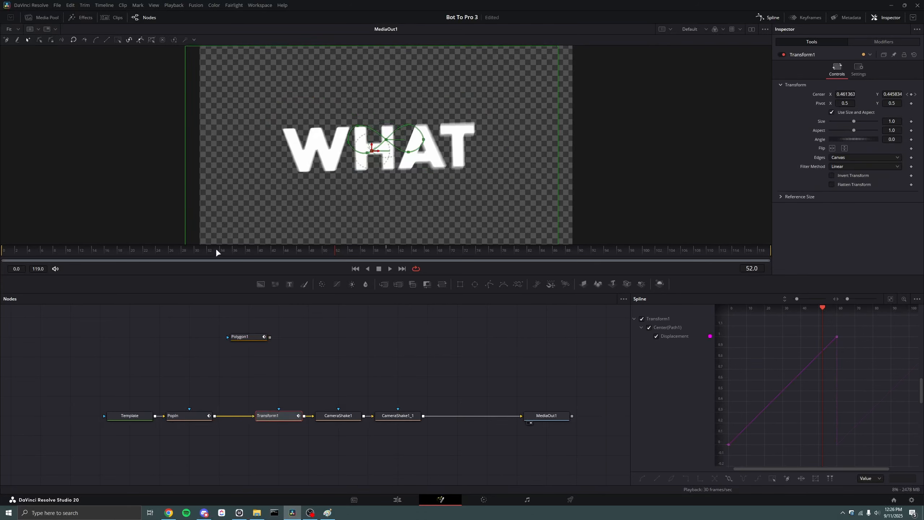
{"action": "left_click_drag", "start_coordinate": [217, 252], "coordinate": [168, 269]}
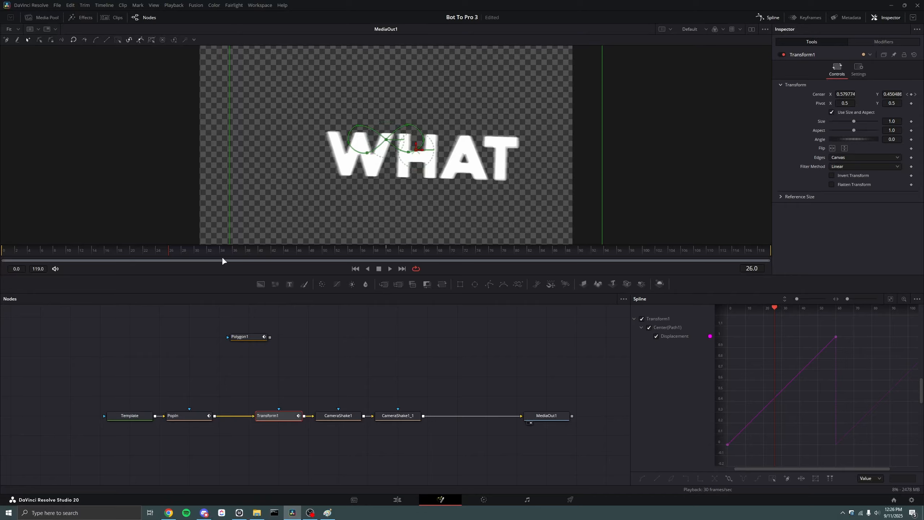
{"action": "left_click_drag", "start_coordinate": [221, 256], "coordinate": [3, 251]}
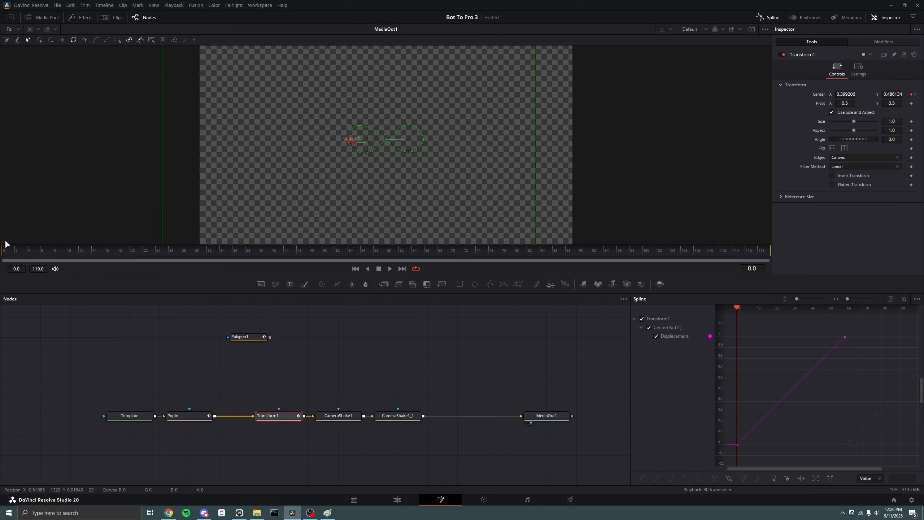
{"action": "left_click_drag", "start_coordinate": [182, 415], "coordinate": [213, 415]}
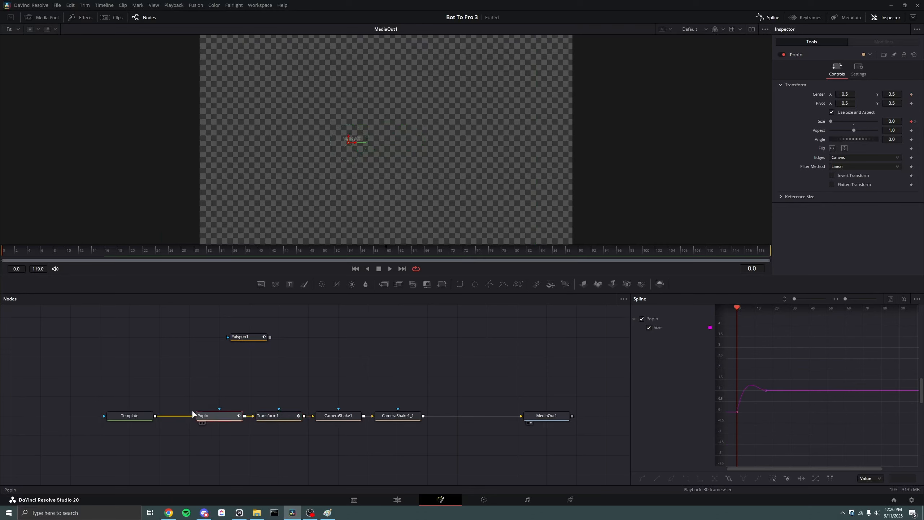
{"action": "scroll", "coordinate": [76, 395], "scroll_direction": "right", "scroll_amount": 1}
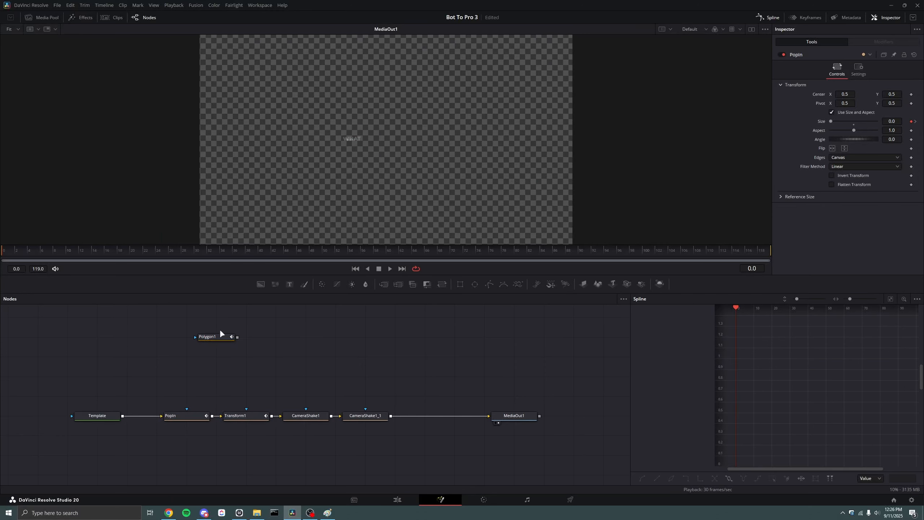
Scrub through the text animation, switch to Chrome, and replay the reference YouTube video from five seconds earlier
{"action": "left_click_drag", "start_coordinate": [4, 251], "coordinate": [546, 252]}
{"action": "left_click", "coordinate": [168, 513]}
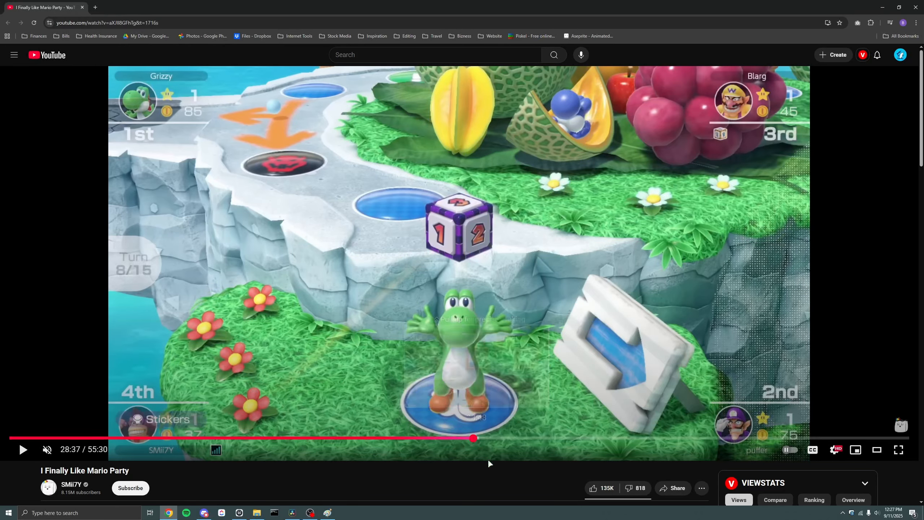
{"action": "key", "text": "Left"}
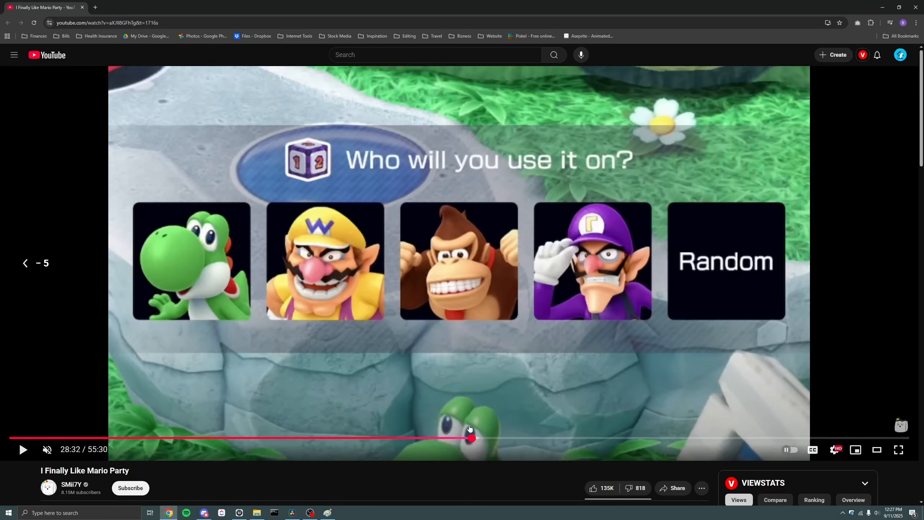
{"action": "left_click", "coordinate": [449, 361]}
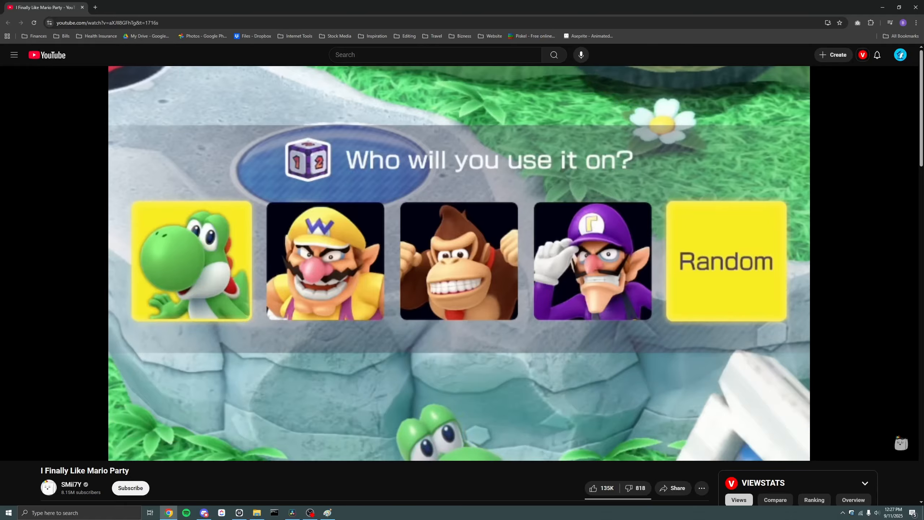
Pause the reference video, switch back to DaVinci Resolve, and scrub through the text animation to frame 112 with PopIn selected
{"action": "key", "text": "space"}
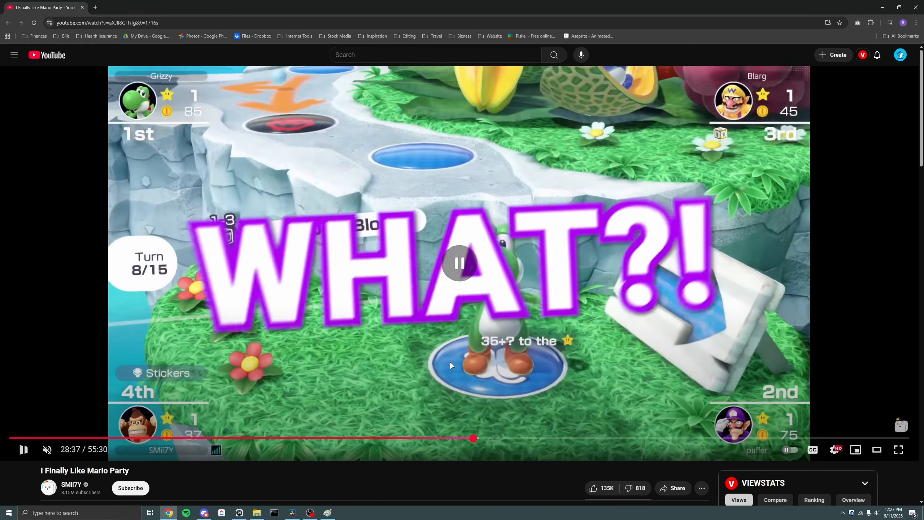
{"action": "left_click", "coordinate": [292, 513]}
{"action": "left_click", "coordinate": [195, 415]}
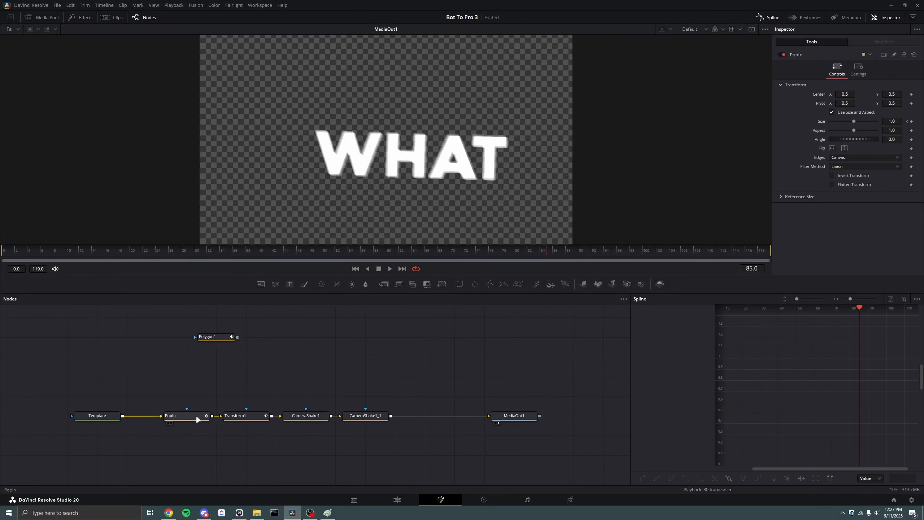
{"action": "left_click", "coordinate": [173, 250]}
{"action": "left_click_drag", "start_coordinate": [174, 250], "coordinate": [763, 249]}
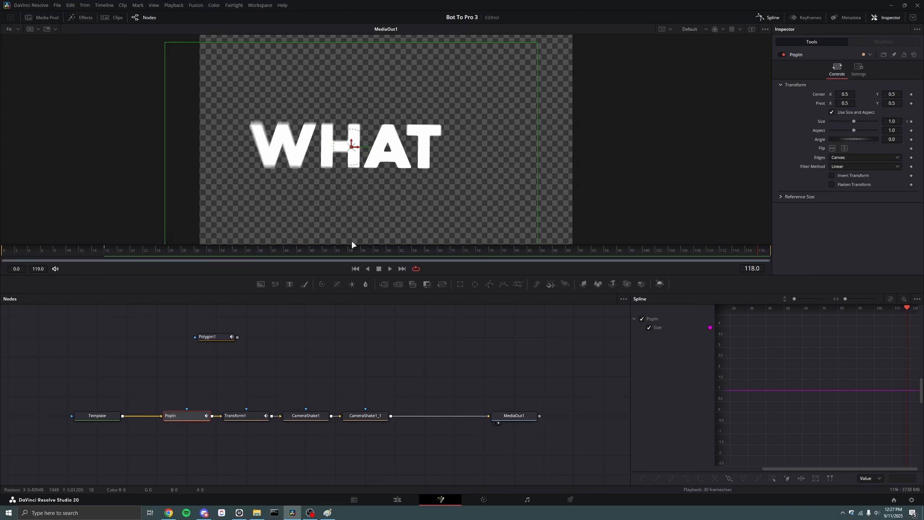
{"action": "left_click_drag", "start_coordinate": [650, 254], "coordinate": [724, 255]}
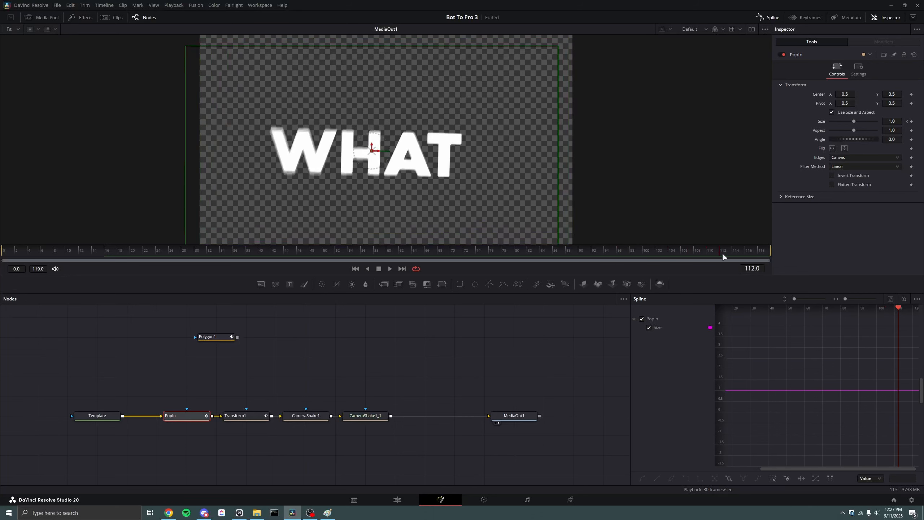
Tidy the node graph by moving PopIn closer to Template
{"action": "left_click", "coordinate": [302, 374]}
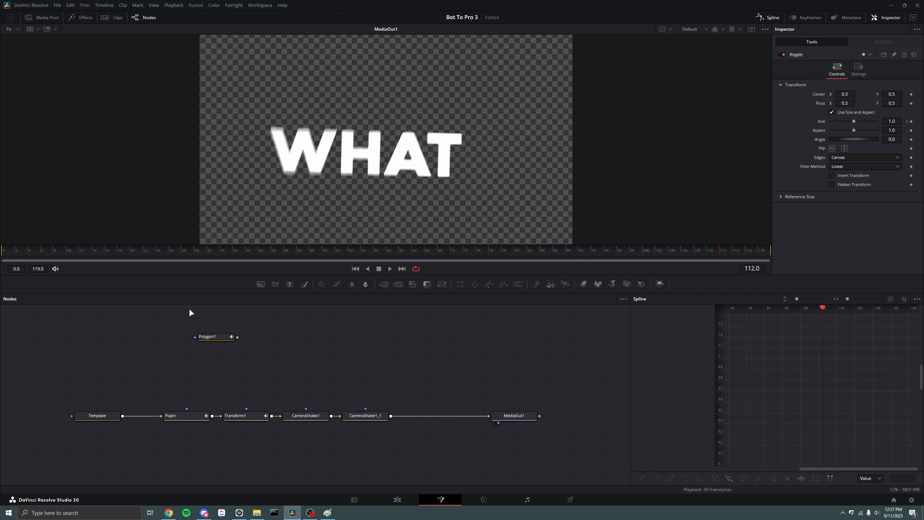
{"action": "left_click_drag", "start_coordinate": [226, 385], "coordinate": [318, 378]}
{"action": "left_click_drag", "start_coordinate": [285, 411], "coordinate": [256, 411]}
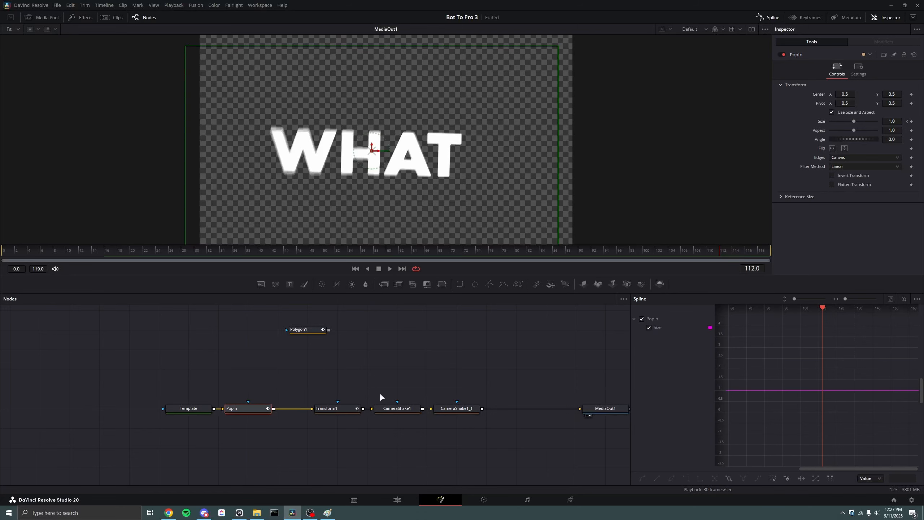
{"action": "left_click", "coordinate": [349, 388]}
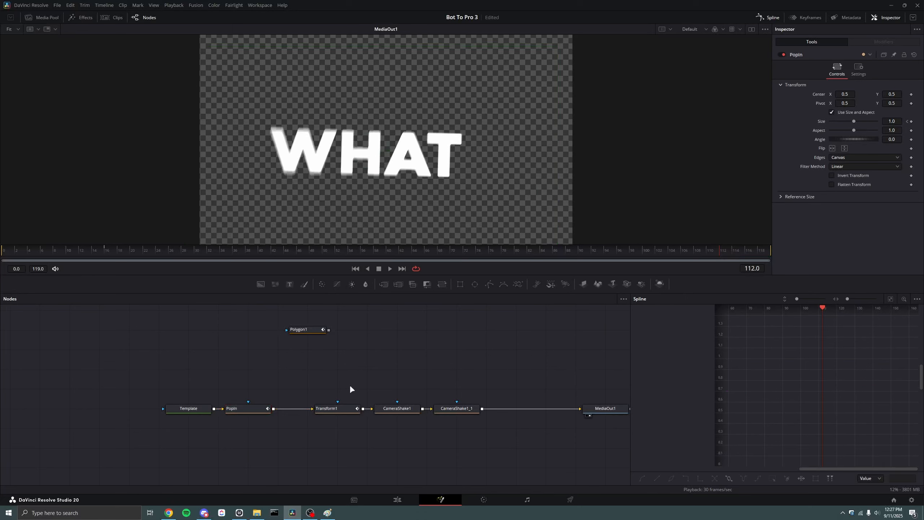
Examine Transform1's looping Displacement curve in the spline editor
{"action": "left_click", "coordinate": [342, 408]}
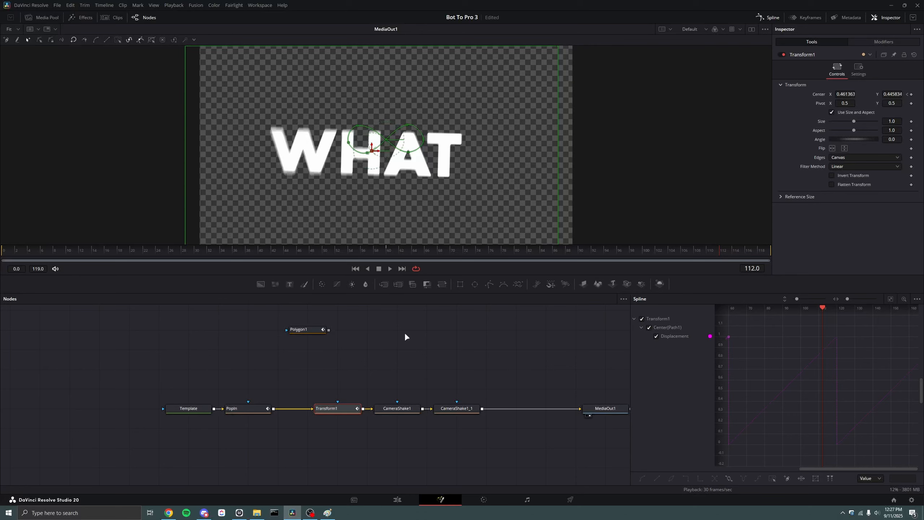
{"action": "left_click_drag", "start_coordinate": [775, 341], "coordinate": [837, 344]}
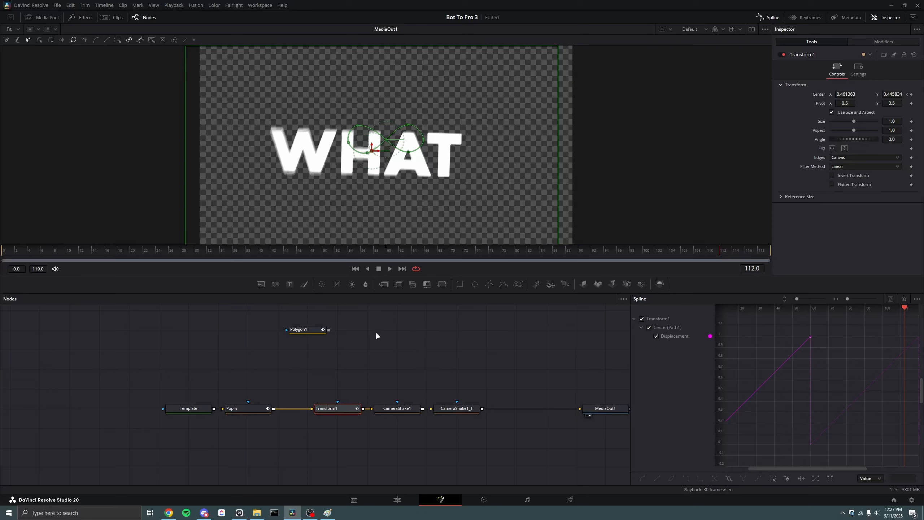
{"action": "scroll", "coordinate": [350, 356], "scroll_direction": "up", "scroll_amount": 1}
{"action": "scroll", "coordinate": [334, 363], "scroll_direction": "down", "scroll_amount": 1}
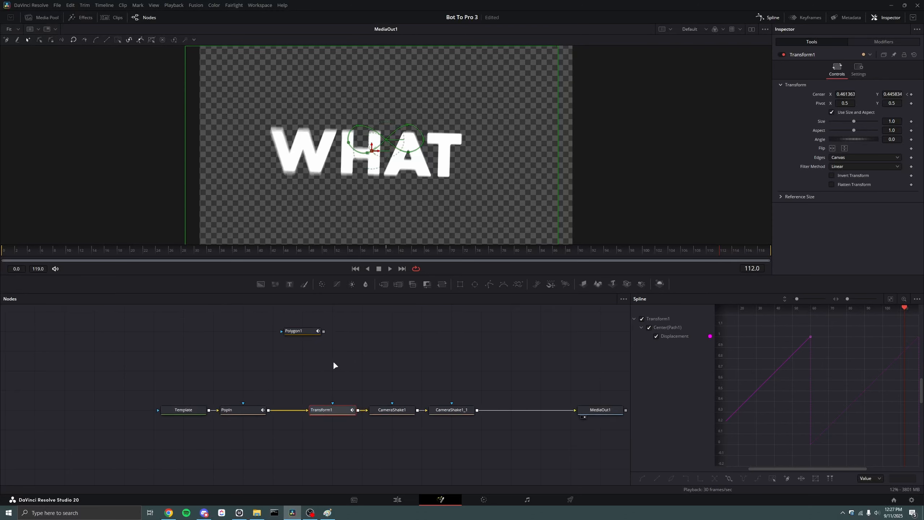
Move Polygon1 aside to clear the node graph, then add an unconnected Keyframe Stretcher node directly above PopIn
{"action": "left_click_drag", "start_coordinate": [312, 334], "coordinate": [103, 336]}
{"action": "key", "text": "shift+space"}
{"action": "type", "text": "keyfra"}
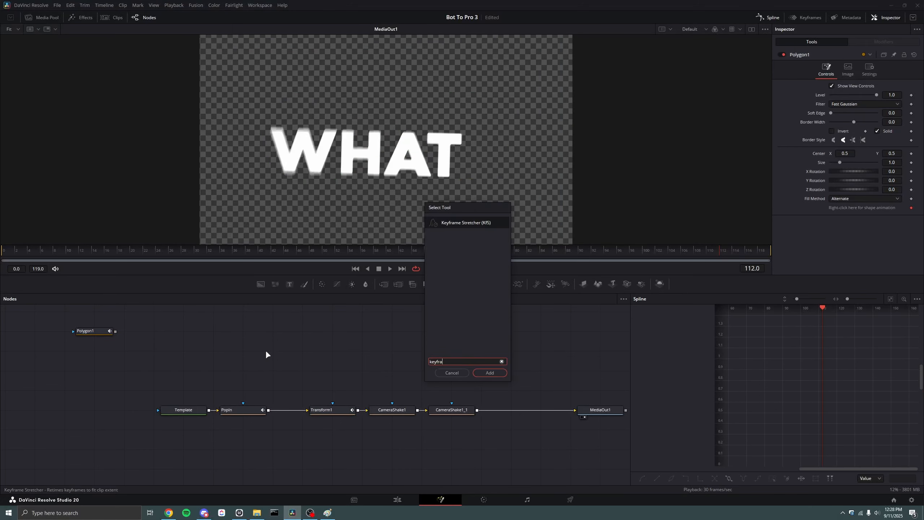
{"action": "key", "text": "Return"}
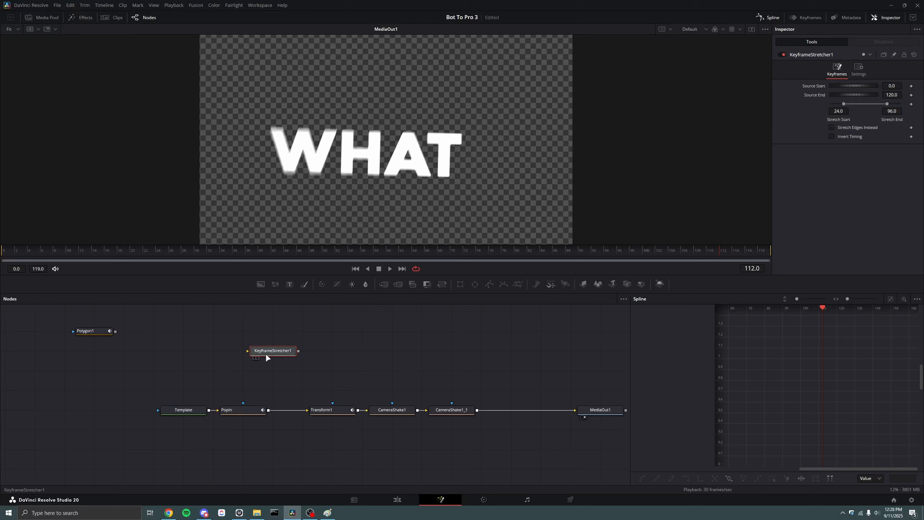
{"action": "left_click_drag", "start_coordinate": [267, 356], "coordinate": [236, 376]}
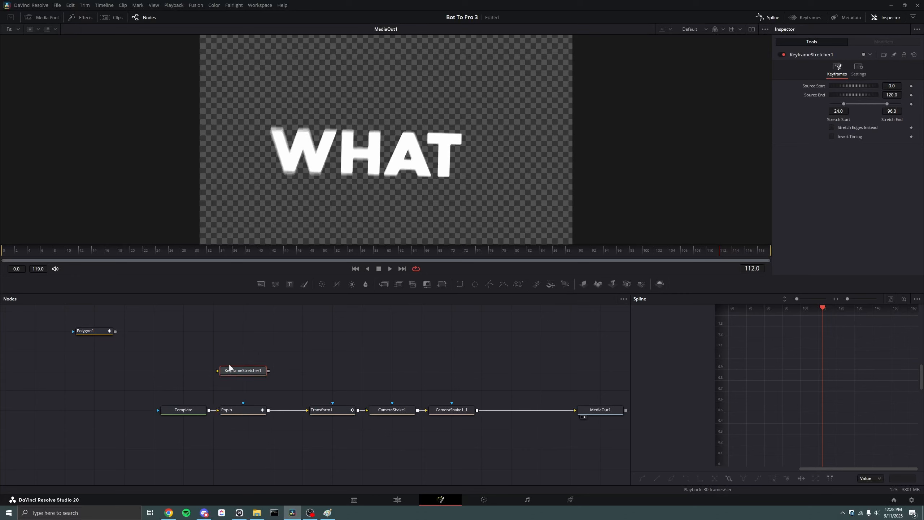
Save the project with the new Keyframe Stretcher node left unconnected
{"action": "scroll", "coordinate": [242, 375], "scroll_direction": "up", "scroll_amount": 2}
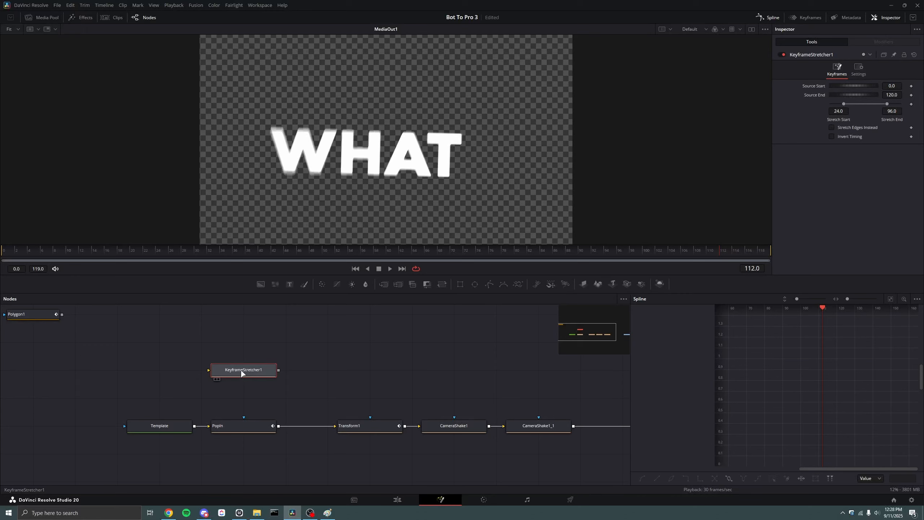
{"action": "scroll", "coordinate": [243, 375], "scroll_direction": "down", "scroll_amount": 2}
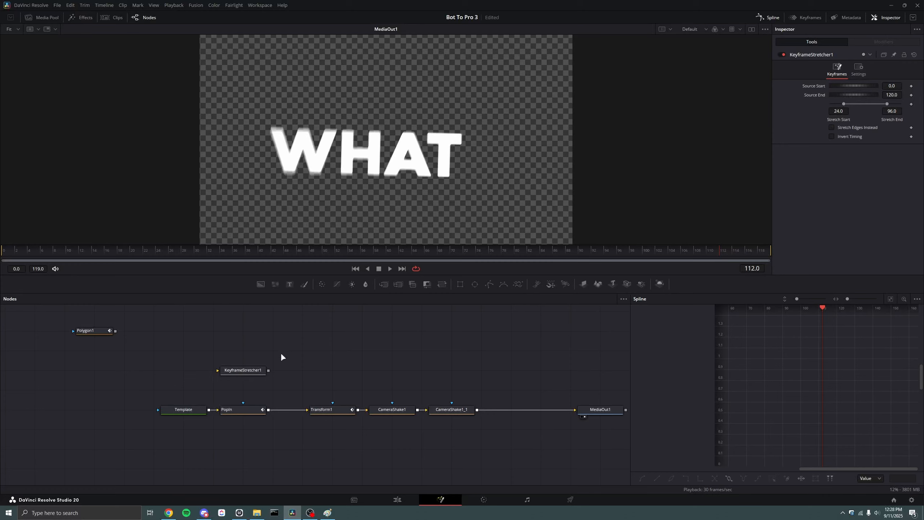
{"action": "key", "text": "ctrl+s"}
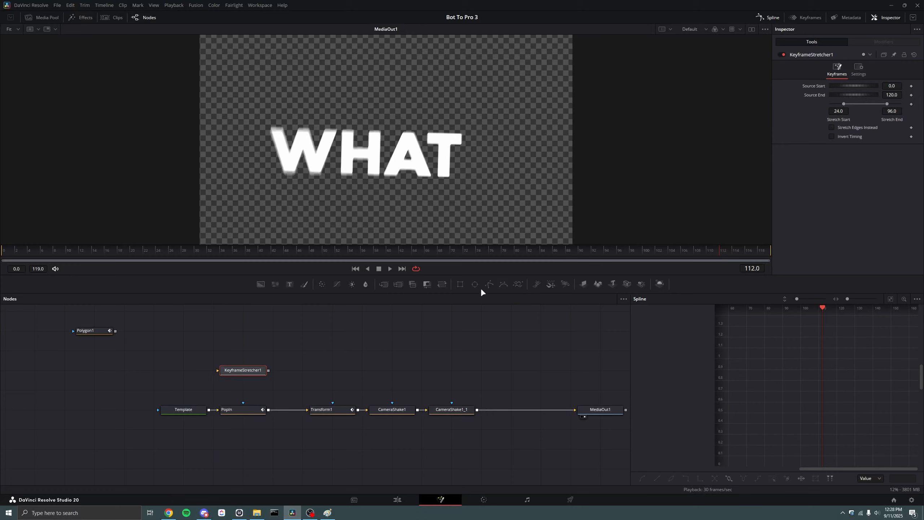
{"action": "left_click", "coordinate": [366, 338]}
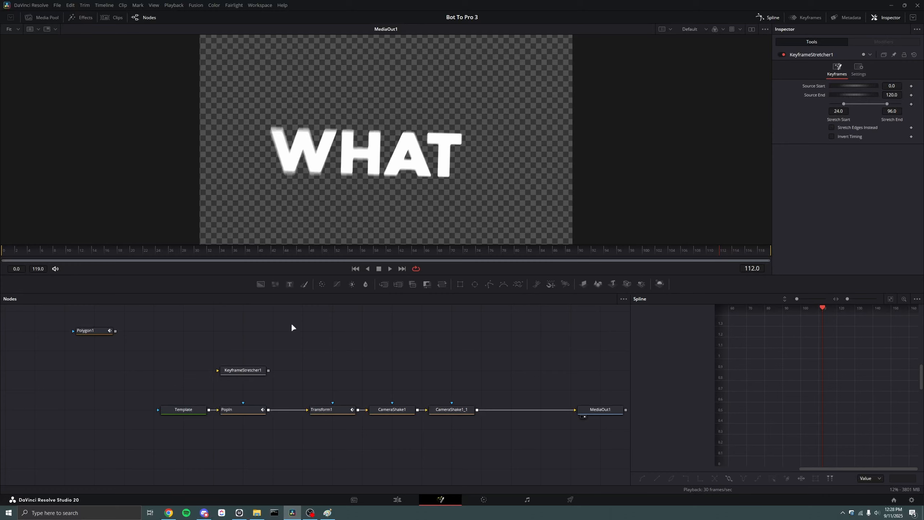
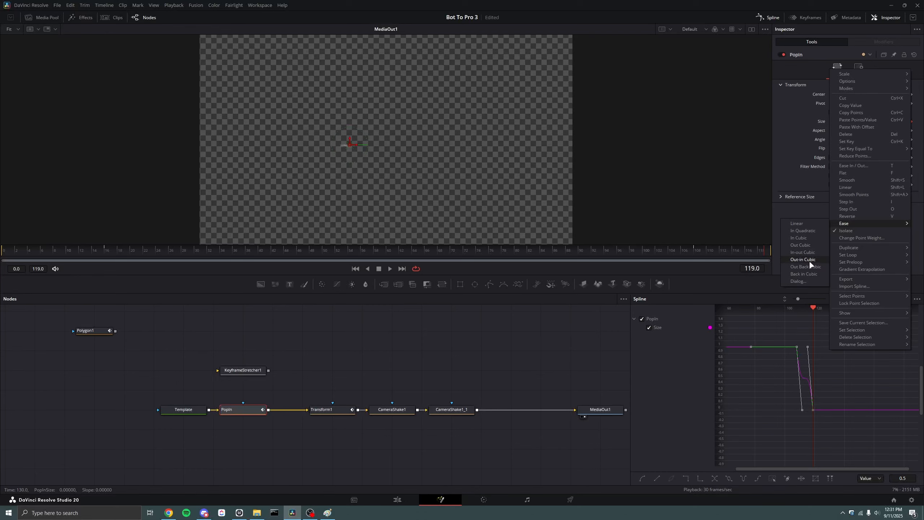
Apply the Back In Cubic ease to PopIn's closing Size keyframes and scrub the pop-out to frame 113
{"action": "left_click", "coordinate": [813, 273]}
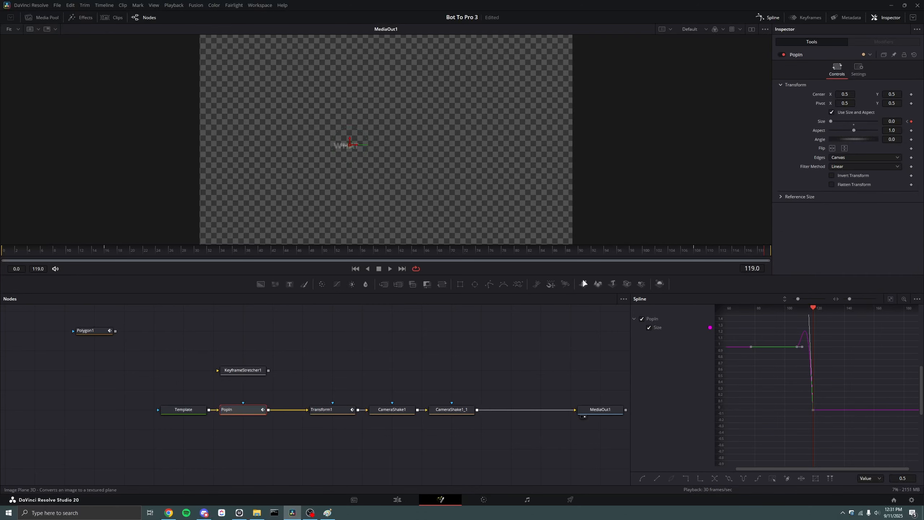
{"action": "left_click_drag", "start_coordinate": [655, 254], "coordinate": [729, 258]}
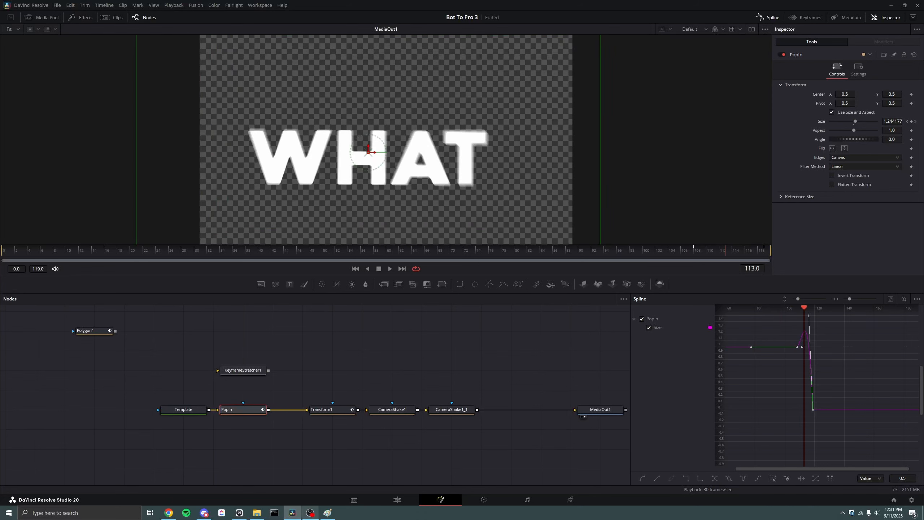
{"action": "left_click", "coordinate": [374, 379]}
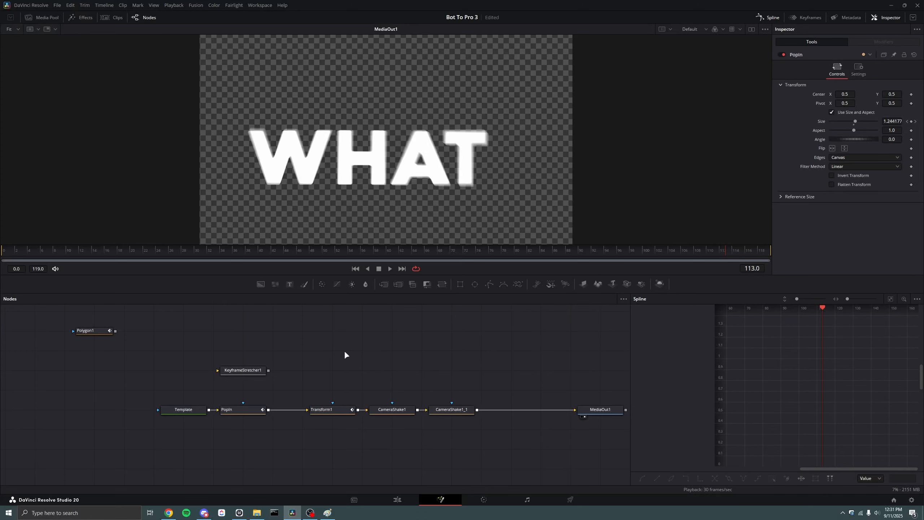
On the Edit page, extend the Text+ clip's end to about 00:00:17:20 and scrub to 00:00:17:07
{"action": "left_click", "coordinate": [405, 499]}
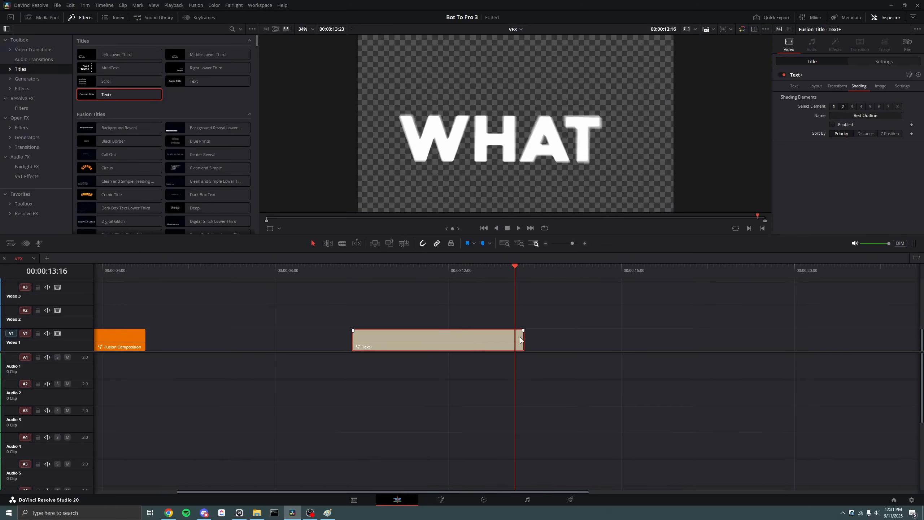
{"action": "left_click_drag", "start_coordinate": [524, 338], "coordinate": [692, 338]}
{"action": "left_click_drag", "start_coordinate": [594, 271], "coordinate": [676, 267]}
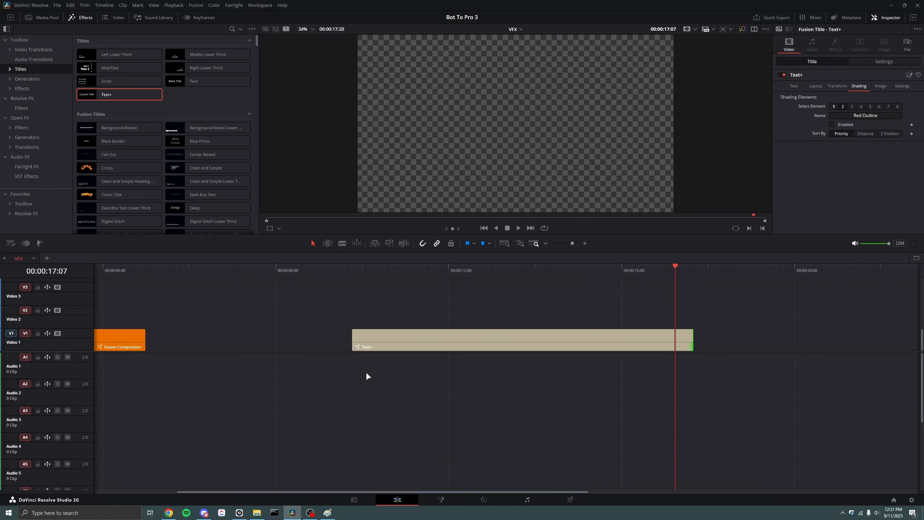
Reopen the extended Text+ clip in Fusion and display PopIn's whole Size curve fitted in the spline editor
{"action": "left_click", "coordinate": [527, 346]}
{"action": "key", "text": "shift+5"}
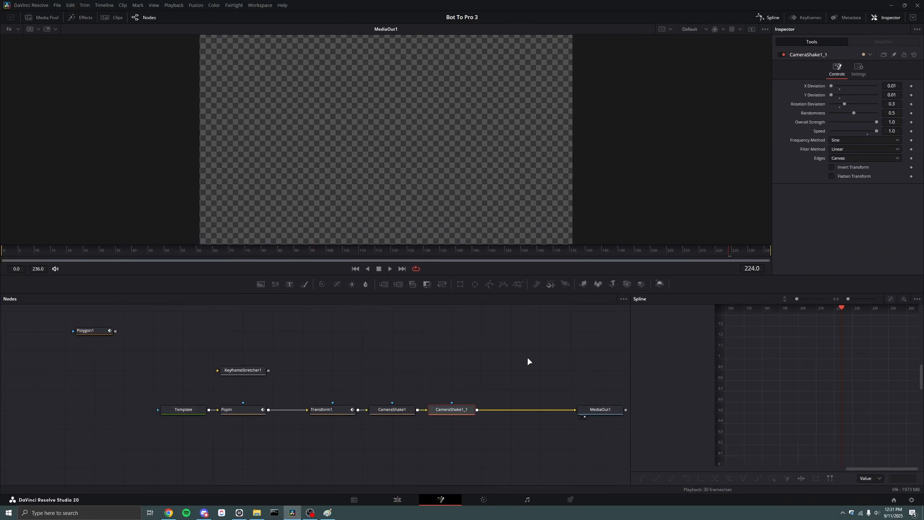
{"action": "left_click", "coordinate": [487, 386]}
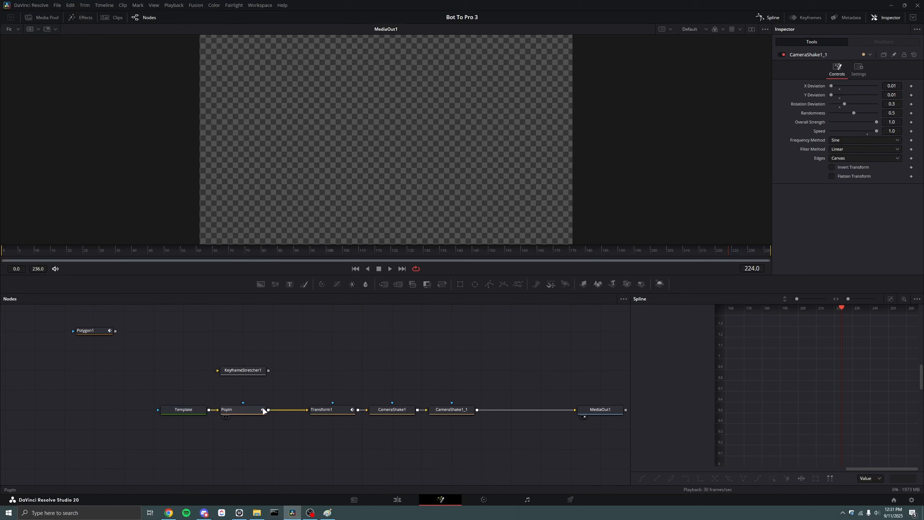
{"action": "left_click", "coordinate": [240, 410]}
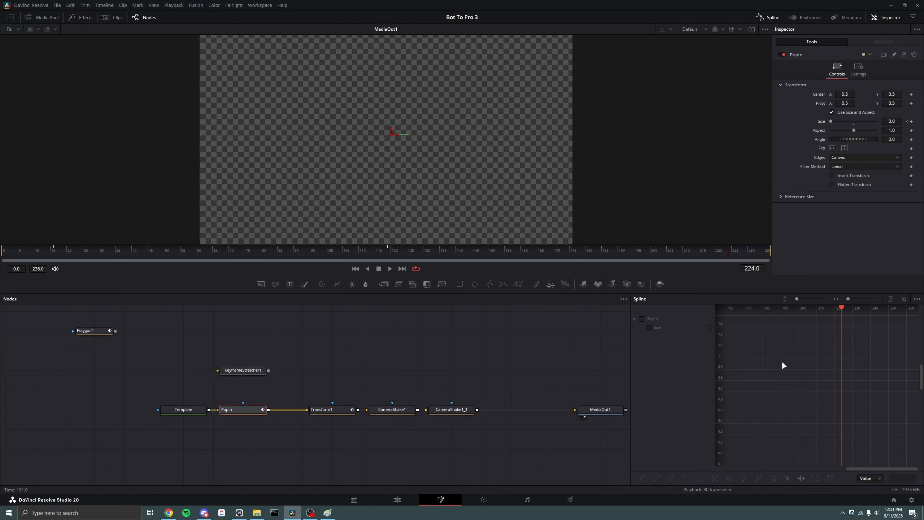
{"action": "right_click", "coordinate": [652, 328]}
{"action": "left_click", "coordinate": [650, 328]}
{"action": "left_click", "coordinate": [648, 328]}
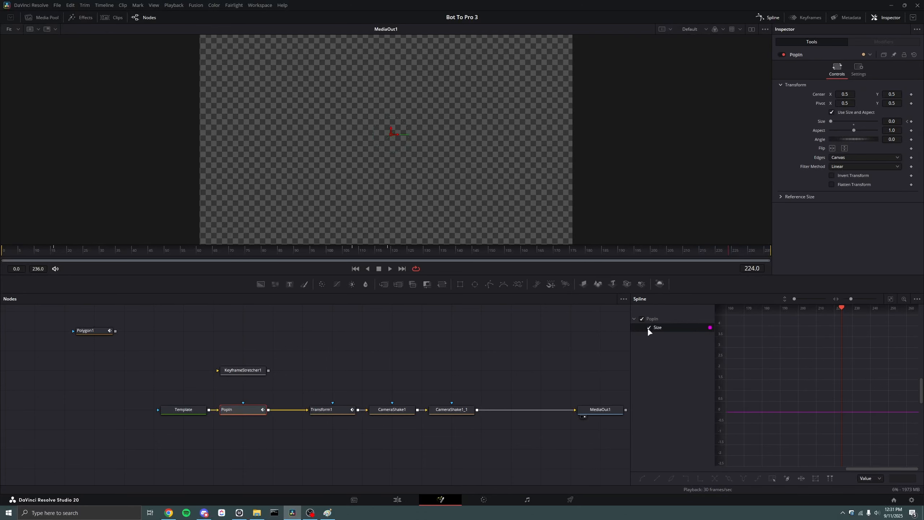
{"action": "left_click", "coordinate": [891, 299]}
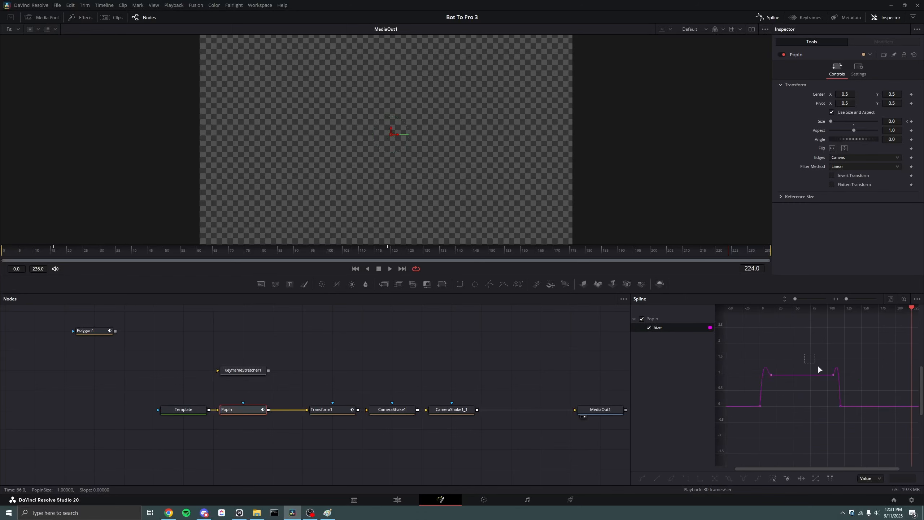
Shift PopIn's closing Size keyframes so that the pop-out ends at frame 224
{"action": "left_click_drag", "start_coordinate": [834, 408], "coordinate": [916, 413]}
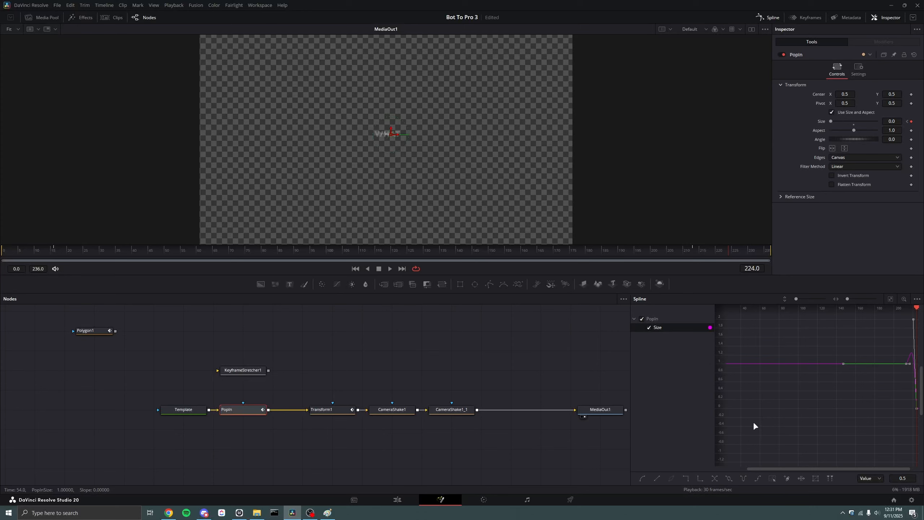
{"action": "scroll", "coordinate": [784, 413], "scroll_direction": "down", "scroll_amount": 4}
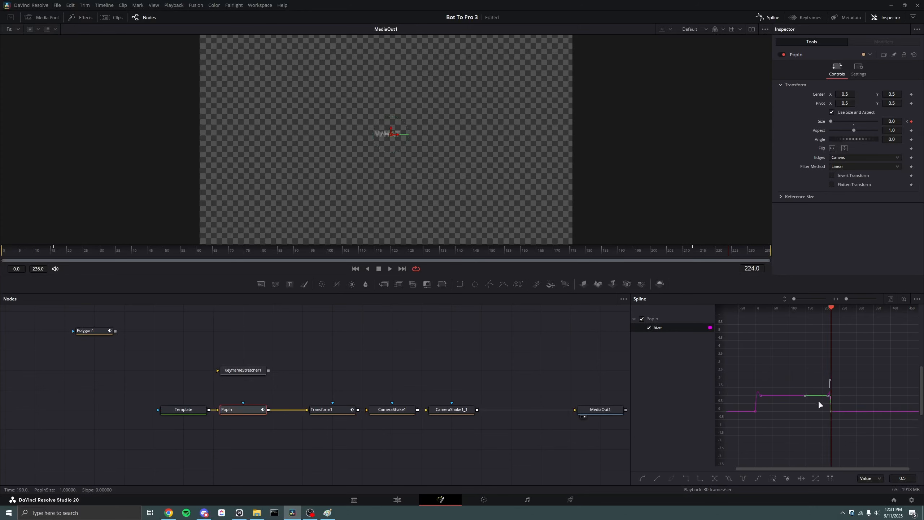
{"action": "scroll", "coordinate": [824, 400], "scroll_direction": "up", "scroll_amount": 3}
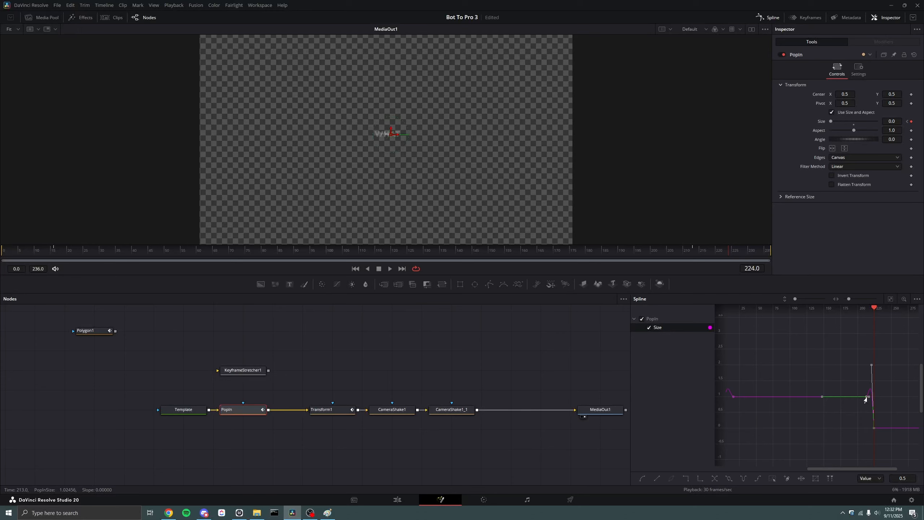
Shift PopIn's closing Size keyframes so the pop-out ends at about frame 103, then switch to the timing diagram in Paint
{"action": "left_click_drag", "start_coordinate": [866, 400], "coordinate": [784, 419]}
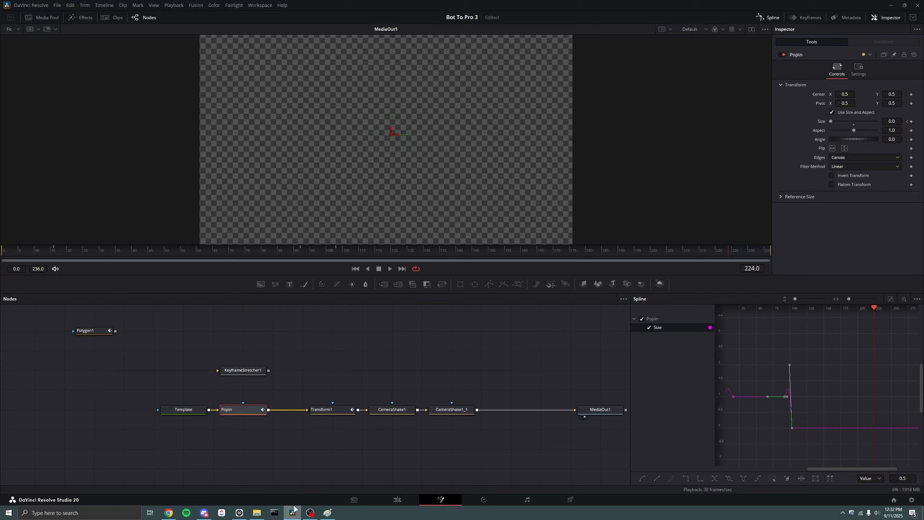
{"action": "left_click", "coordinate": [328, 516]}
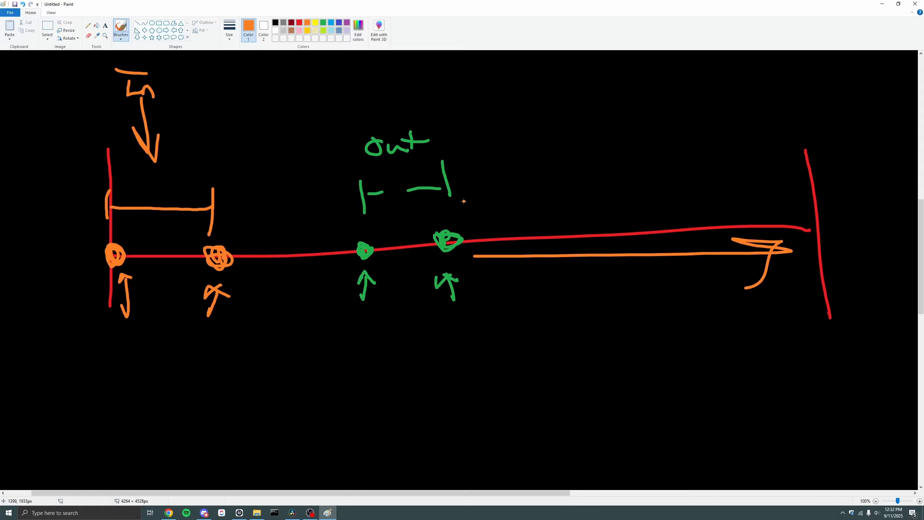
Draw a second orange arrow running from the green out section to the red end line
{"action": "mouse_move", "coordinate": [464, 201]}
{"action": "left_mouse_down"}
{"action": "mouse_move", "coordinate": [707, 172]}
{"action": "mouse_move", "coordinate": [731, 240]}
{"action": "left_mouse_up"}
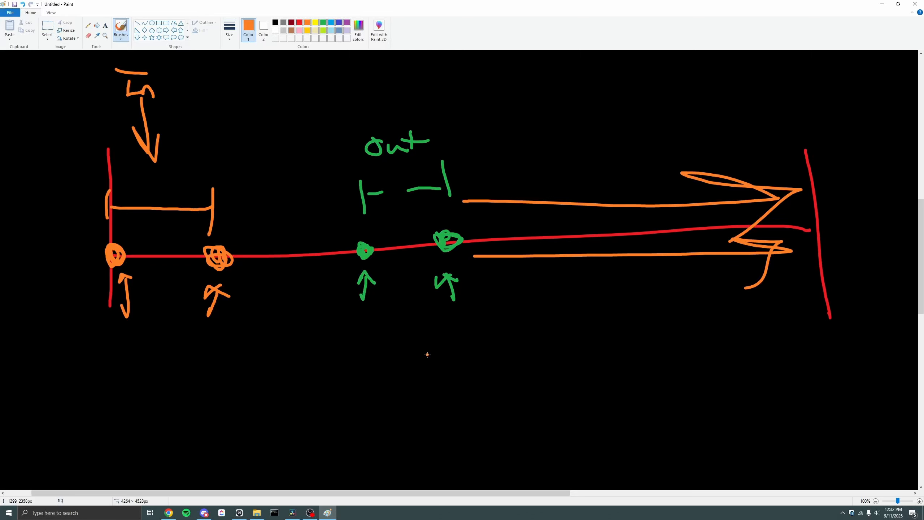
{"action": "left_click", "coordinate": [168, 513]}
{"action": "left_click", "coordinate": [292, 513]}
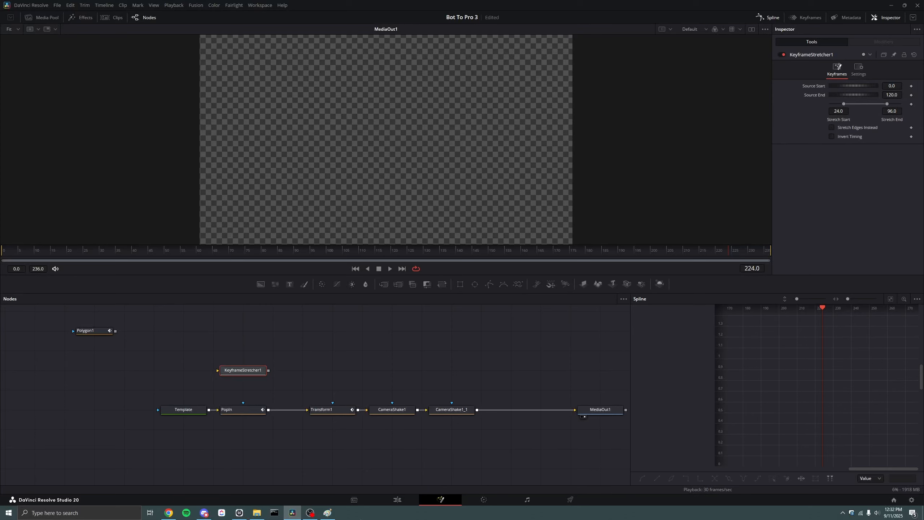
{"action": "left_click", "coordinate": [328, 512]}
Draw red upward arrows beneath the first orange point and the last green point of the timeline sketch
{"action": "scroll", "coordinate": [118, 364], "scroll_direction": "down", "scroll_amount": 3}
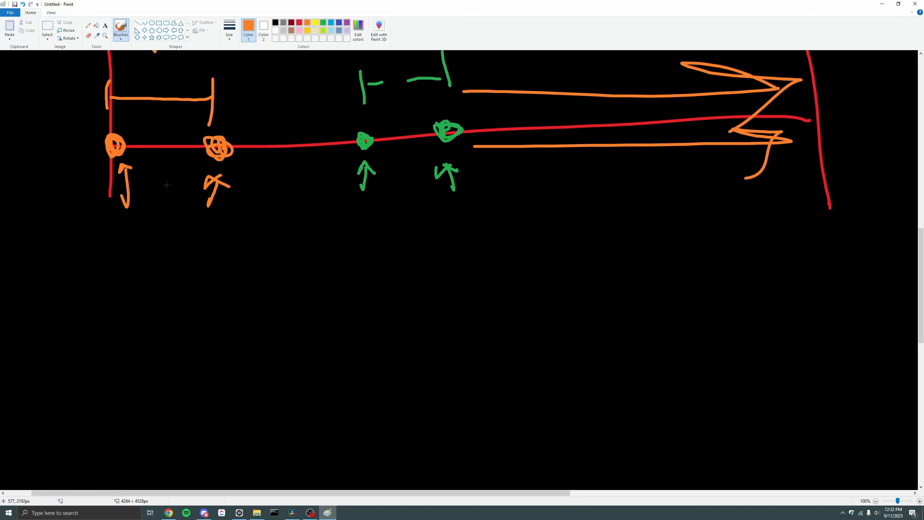
{"action": "left_click", "coordinate": [299, 22]}
{"action": "mouse_move", "coordinate": [106, 230]}
{"action": "left_mouse_down"}
{"action": "mouse_move", "coordinate": [100, 281]}
{"action": "mouse_move", "coordinate": [97, 266]}
{"action": "left_mouse_up"}
{"action": "mouse_move", "coordinate": [100, 220]}
{"action": "left_mouse_down"}
{"action": "mouse_move", "coordinate": [75, 251]}
{"action": "mouse_move", "coordinate": [123, 248]}
{"action": "left_mouse_up"}
{"action": "left_click_drag", "start_coordinate": [467, 224], "coordinate": [470, 259]}
{"action": "mouse_move", "coordinate": [462, 216]}
{"action": "left_mouse_down"}
{"action": "mouse_move", "coordinate": [452, 239]}
{"action": "mouse_move", "coordinate": [494, 242]}
{"action": "left_mouse_up"}
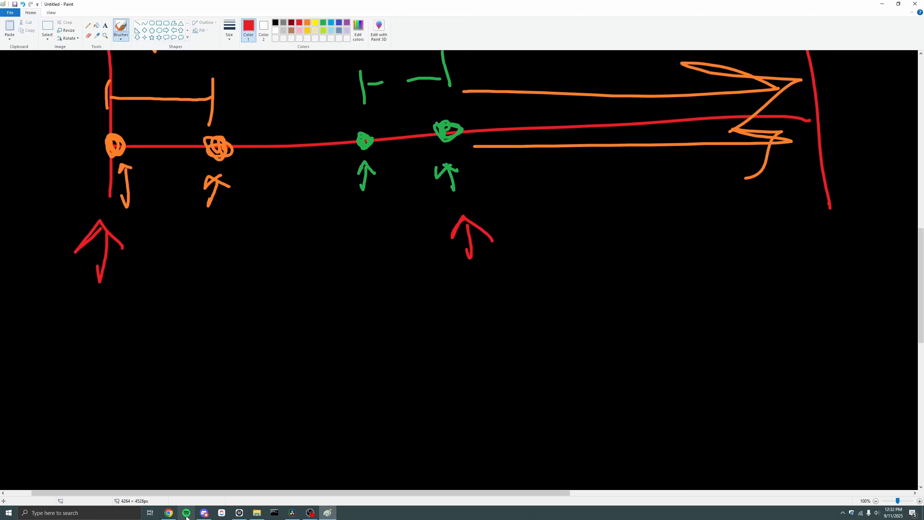
{"action": "left_click", "coordinate": [292, 513]}
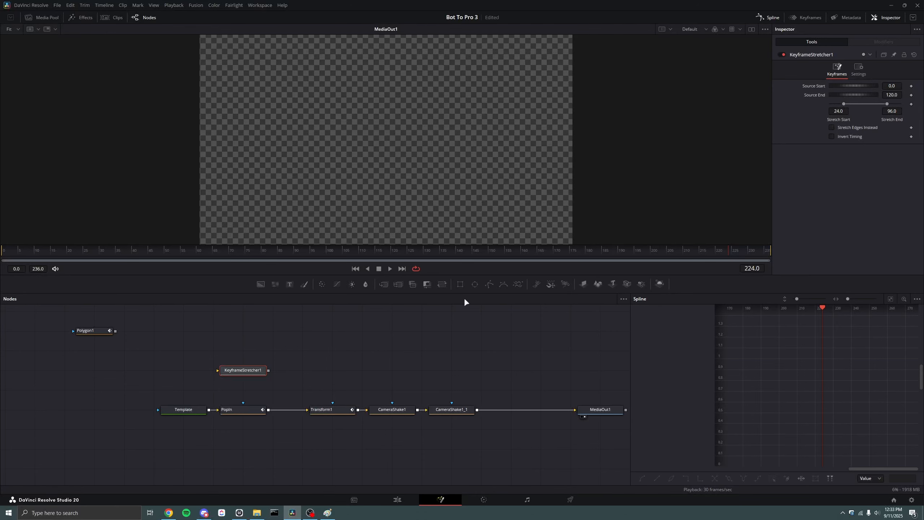
{"action": "left_click", "coordinate": [327, 513]}
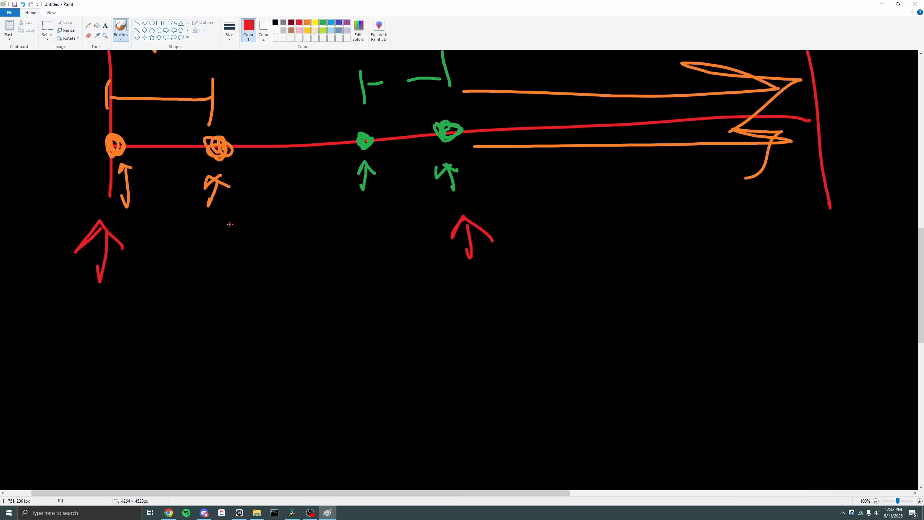
Draw red arrows beneath the second orange and first green points, and a red bracket spanning the gap between them
{"action": "left_click_drag", "start_coordinate": [230, 223], "coordinate": [229, 268]}
{"action": "mouse_move", "coordinate": [215, 232]}
{"action": "left_mouse_down"}
{"action": "mouse_move", "coordinate": [229, 220]}
{"action": "mouse_move", "coordinate": [242, 229]}
{"action": "left_mouse_up"}
{"action": "left_click_drag", "start_coordinate": [357, 209], "coordinate": [360, 267]}
{"action": "mouse_move", "coordinate": [342, 226]}
{"action": "left_mouse_down"}
{"action": "mouse_move", "coordinate": [356, 209]}
{"action": "mouse_move", "coordinate": [377, 226]}
{"action": "left_mouse_up"}
{"action": "mouse_move", "coordinate": [247, 249]}
{"action": "left_mouse_down"}
{"action": "mouse_move", "coordinate": [336, 245]}
{"action": "mouse_move", "coordinate": [333, 268]}
{"action": "left_mouse_up"}
{"action": "left_click_drag", "start_coordinate": [253, 228], "coordinate": [247, 280]}
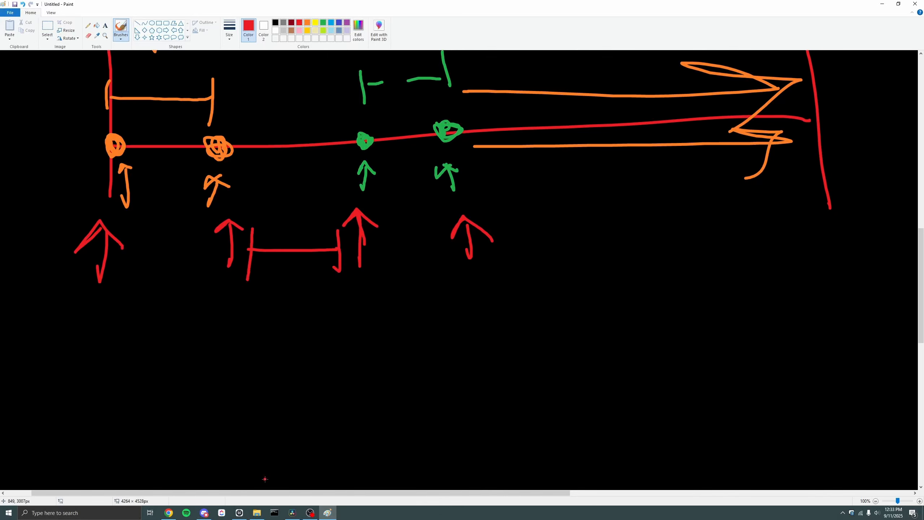
Switch to DaVinci Resolve and move PopIn's last two size keyframes earlier, to about frames 28 and 39
{"action": "left_click", "coordinate": [292, 513]}
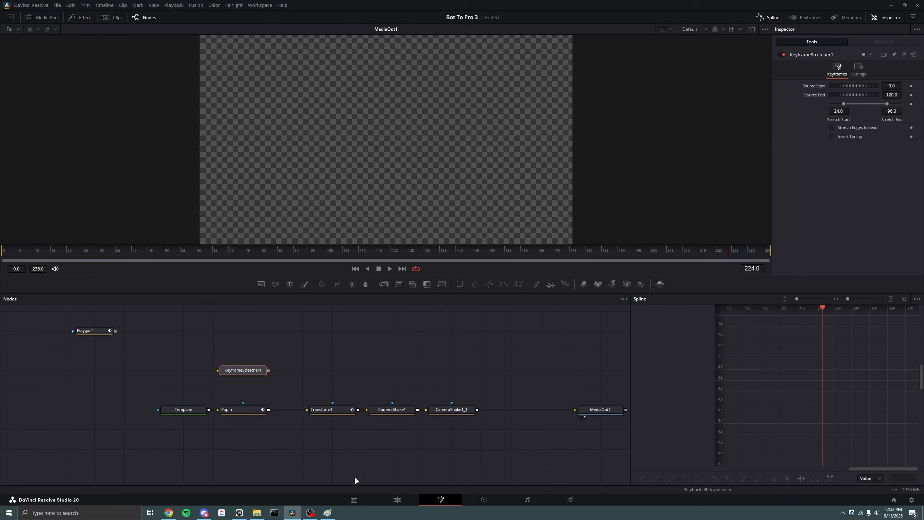
{"action": "left_click", "coordinate": [255, 409]}
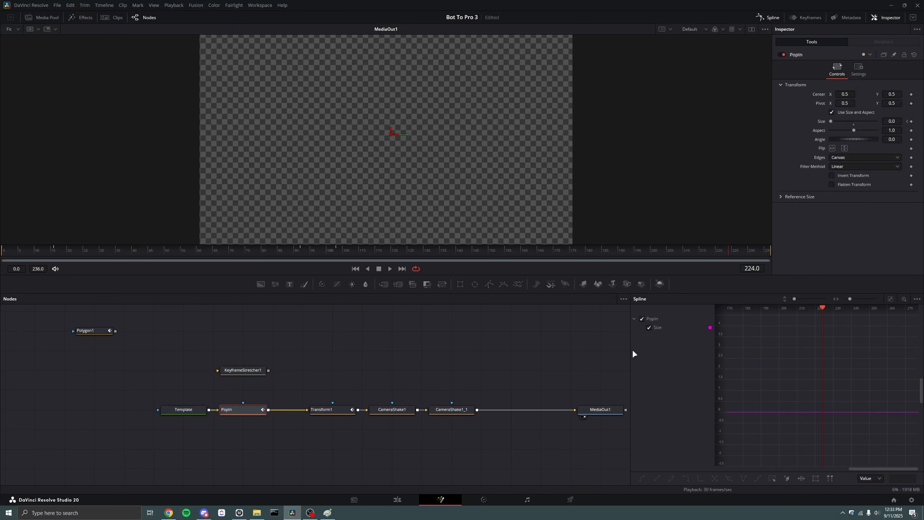
{"action": "left_click", "coordinate": [891, 299]}
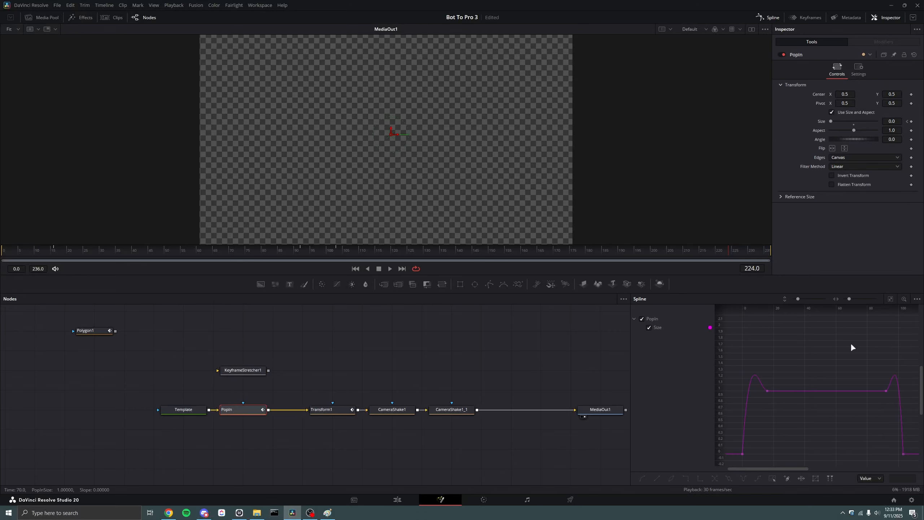
{"action": "left_click_drag", "start_coordinate": [851, 346], "coordinate": [911, 464]}
{"action": "left_click_drag", "start_coordinate": [885, 395], "coordinate": [784, 402]}
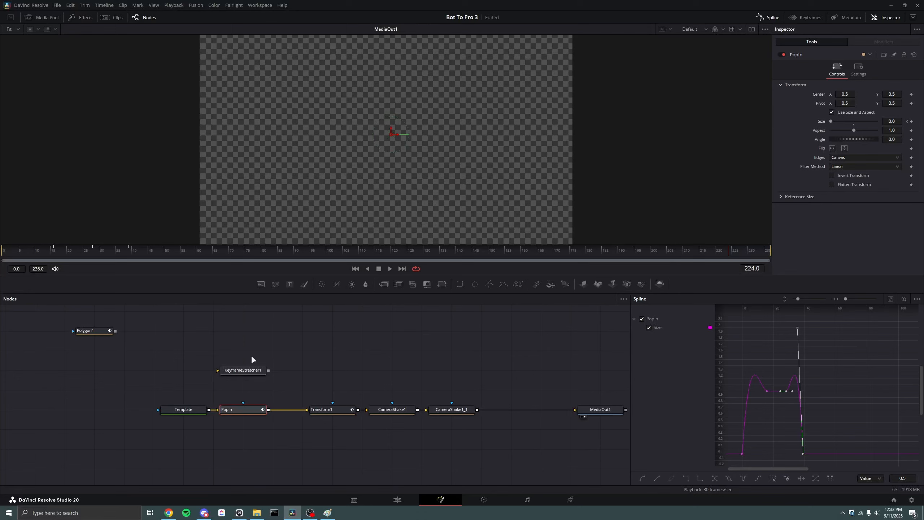
Check the PopIn animation at frame 16, frame 28 and frame 39, where its size keyframes sit
{"action": "left_click", "coordinate": [249, 370]}
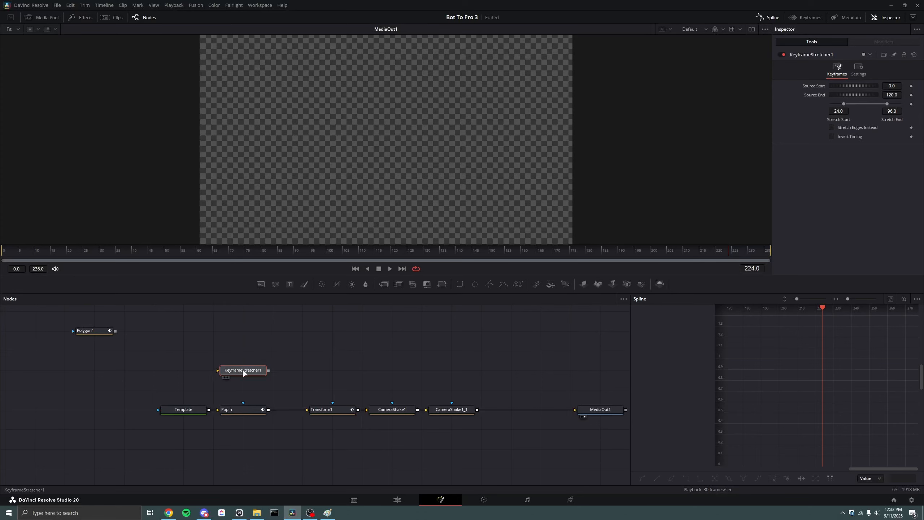
{"action": "left_click", "coordinate": [229, 407]}
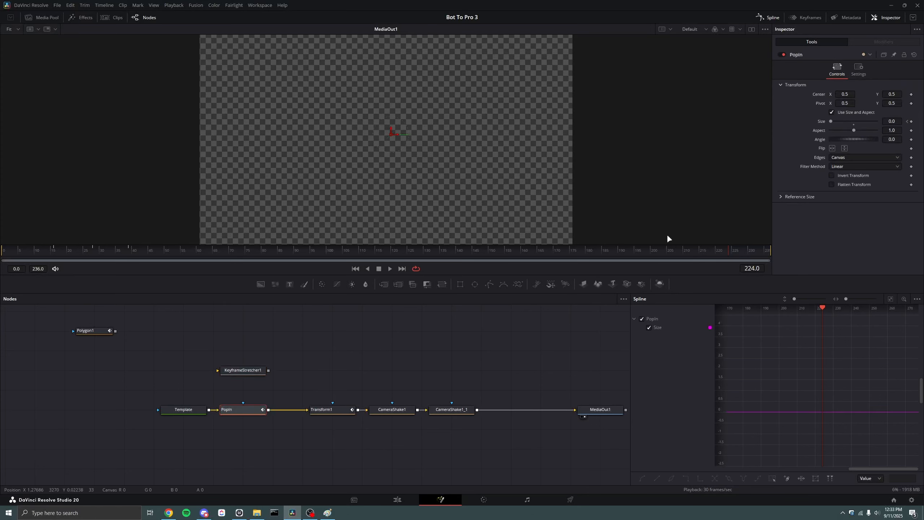
{"action": "left_click_drag", "start_coordinate": [84, 251], "coordinate": [56, 251]}
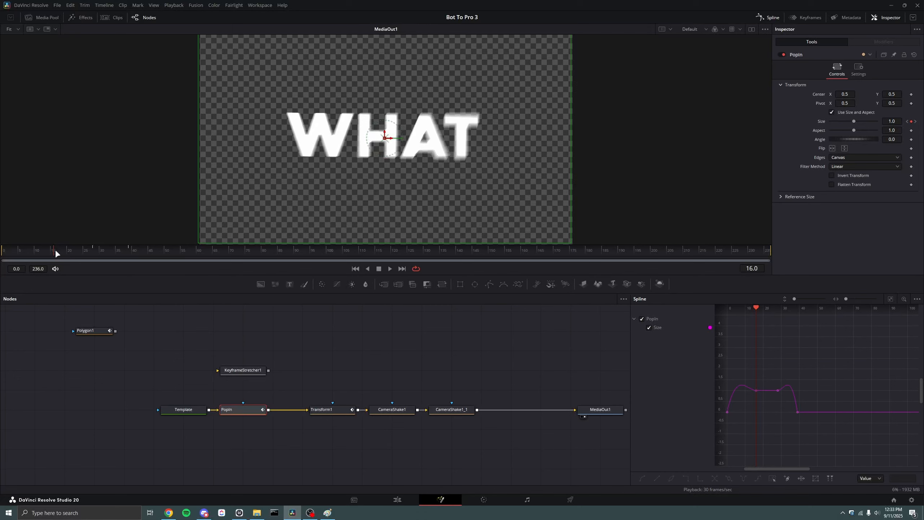
{"action": "left_click_drag", "start_coordinate": [54, 249], "coordinate": [92, 251]}
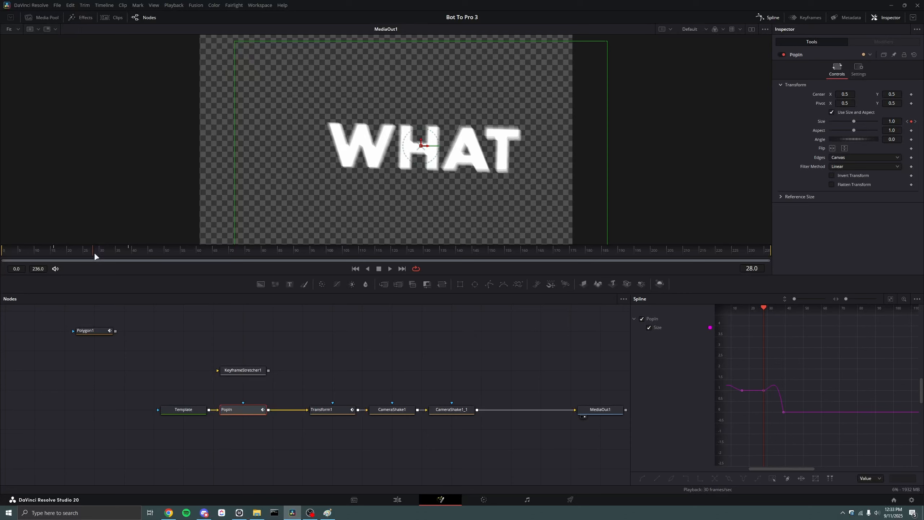
{"action": "left_click_drag", "start_coordinate": [94, 251], "coordinate": [128, 250]}
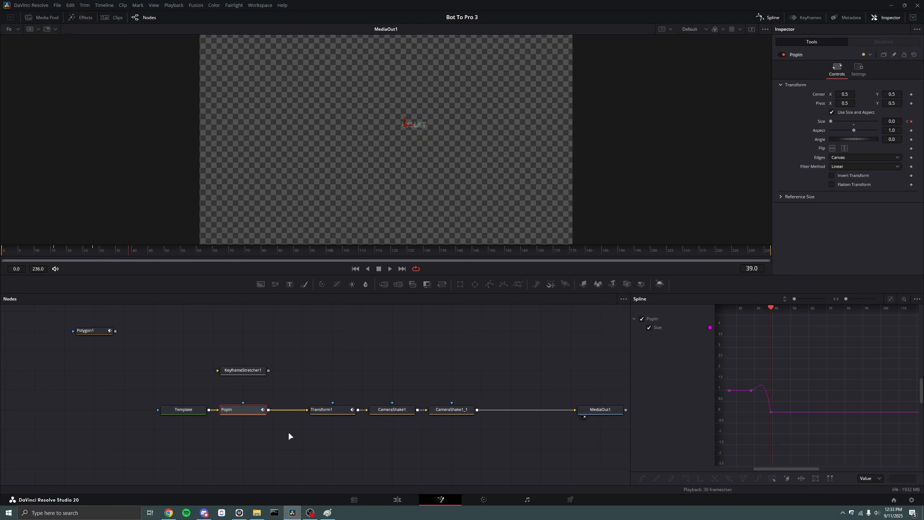
Move the Template and PopIn nodes away from Transform1 and insert KeyframeStretcher1 between PopIn and Transform1
{"action": "left_click_drag", "start_coordinate": [122, 396], "coordinate": [171, 407]}
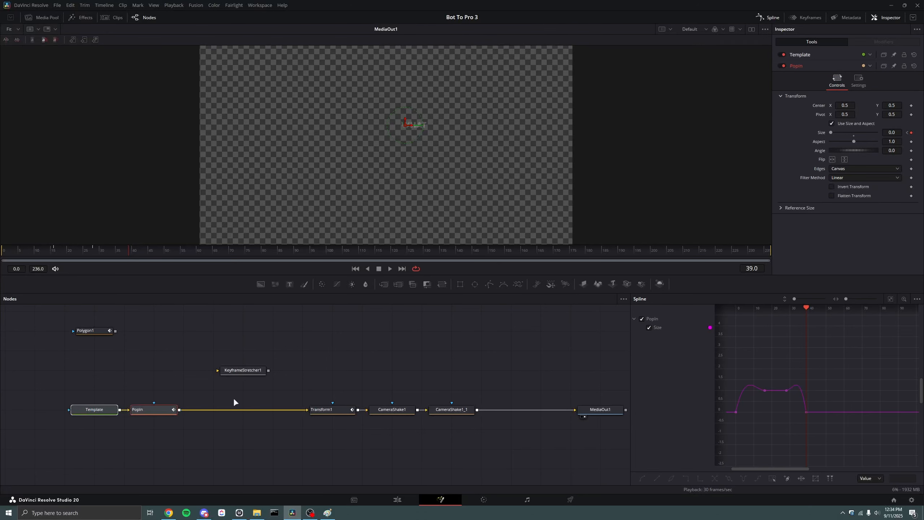
{"action": "left_click_drag", "start_coordinate": [239, 395], "coordinate": [271, 477]}
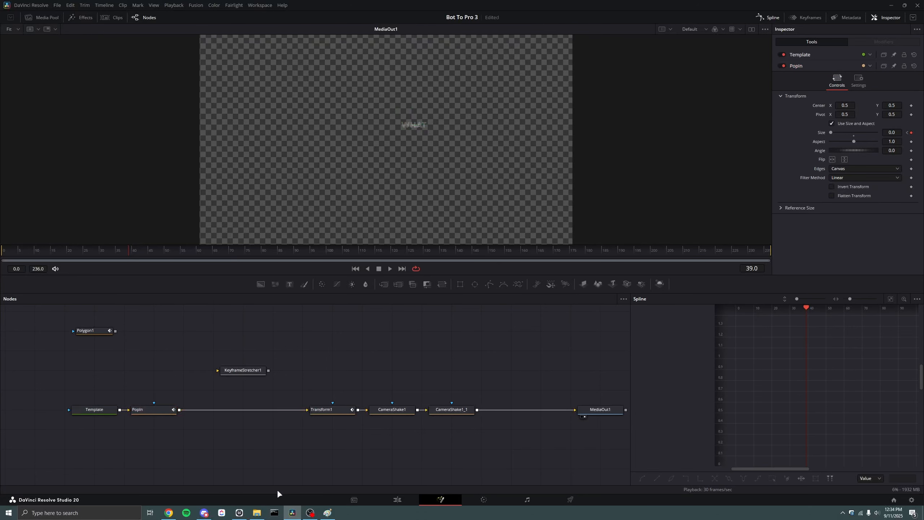
{"action": "left_click", "coordinate": [325, 410]}
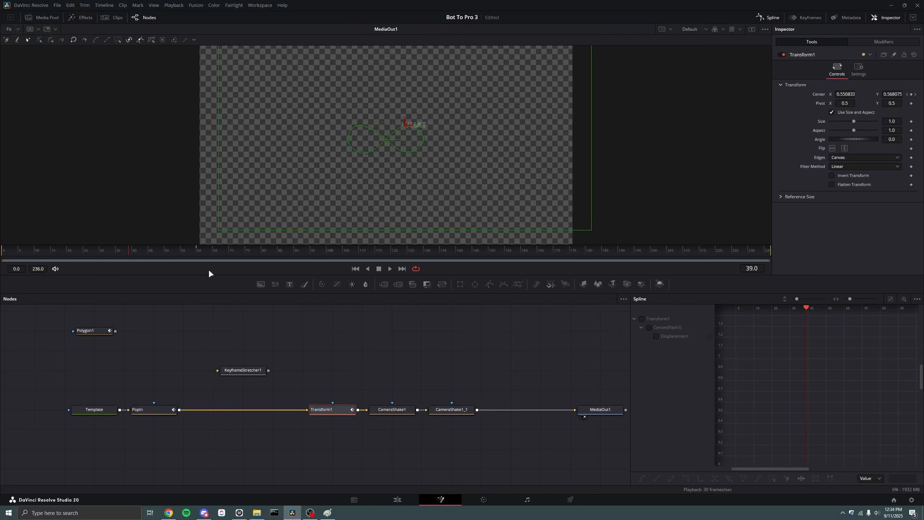
{"action": "left_click", "coordinate": [243, 370]}
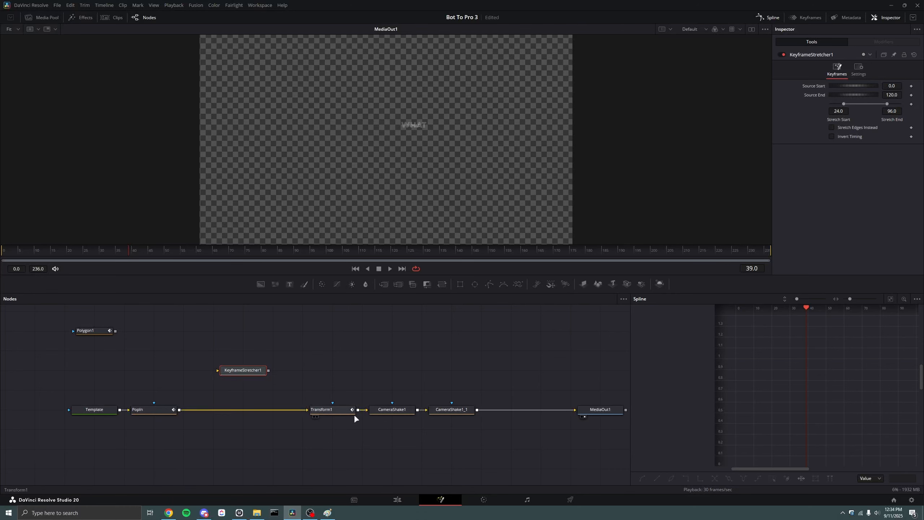
{"action": "left_click", "coordinate": [335, 409]}
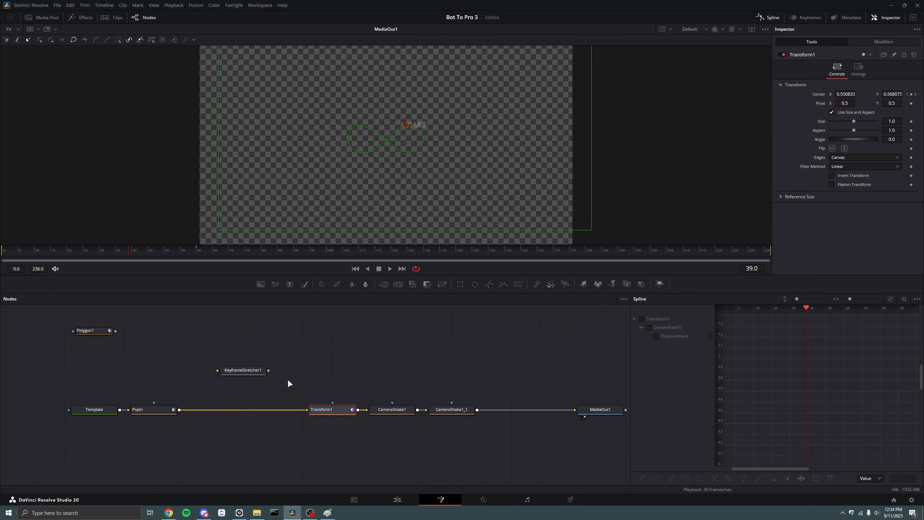
{"action": "left_click", "coordinate": [237, 371]}
{"action": "left_click_drag", "start_coordinate": [237, 370], "coordinate": [244, 410]}
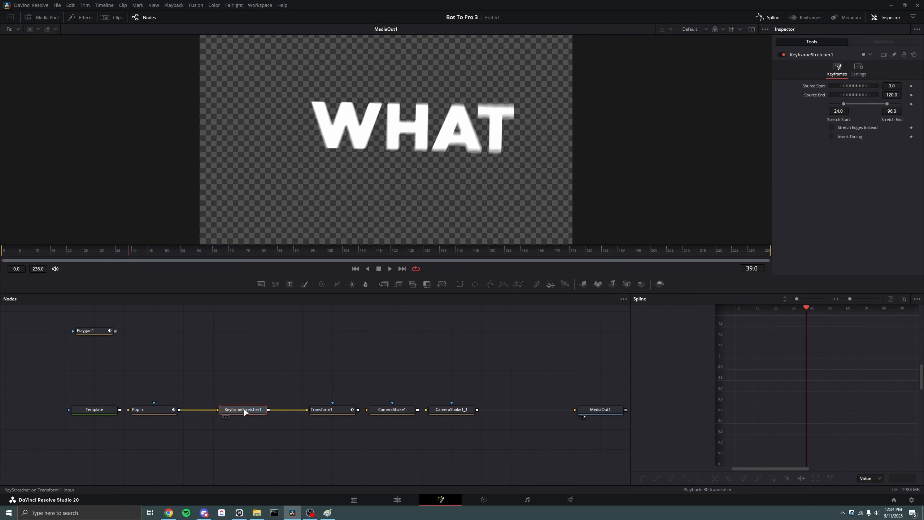
Set the keyframe stretcher's source end to 16
{"action": "double_click", "coordinate": [895, 95]}
{"action": "type", "text": "16"}
{"action": "key", "text": "Tab"}
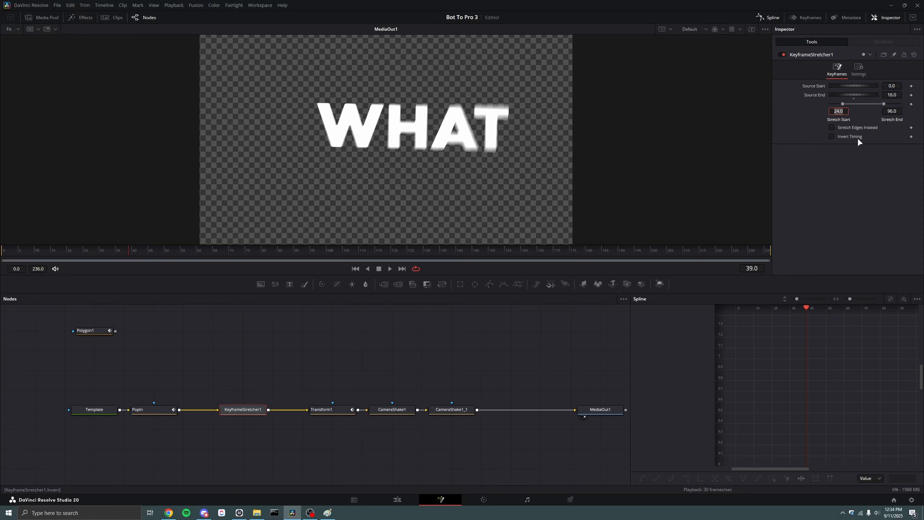
Set the keyframe stretcher's stretch start to 17, stretch end to 28 and source end to 39, and scrub through the composition
{"action": "type", "text": "17"}
{"action": "double_click", "coordinate": [896, 111]}
{"action": "type", "text": "28"}
{"action": "key", "text": "Tab"}
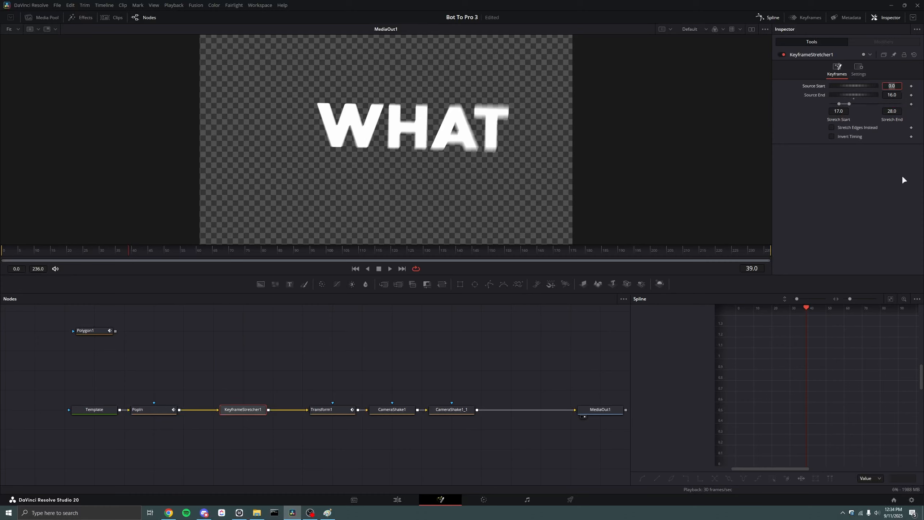
{"action": "left_click", "coordinate": [894, 95]}
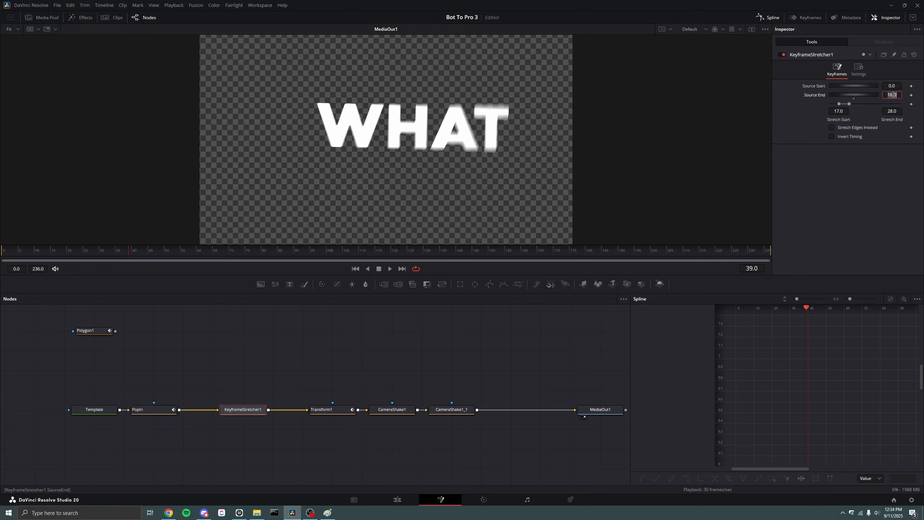
{"action": "type", "text": "39"}
{"action": "key", "text": "Tab"}
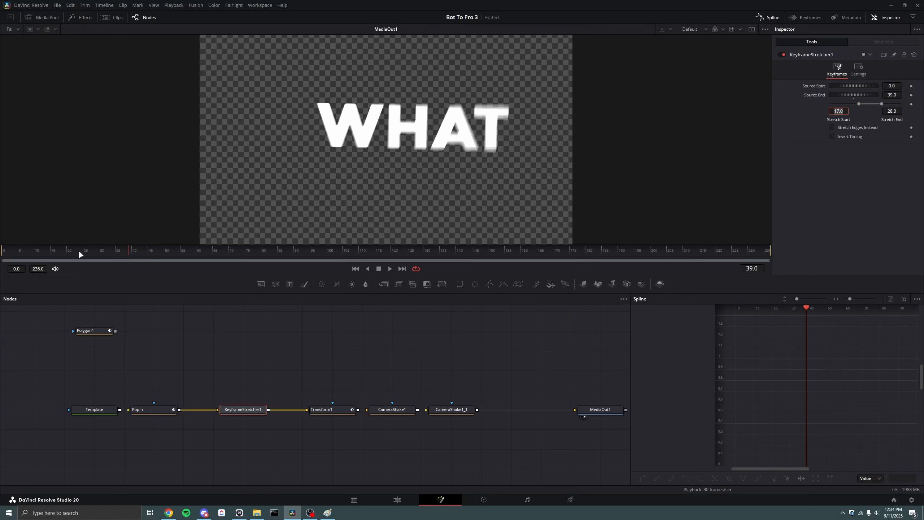
{"action": "left_click_drag", "start_coordinate": [78, 254], "coordinate": [791, 256]}
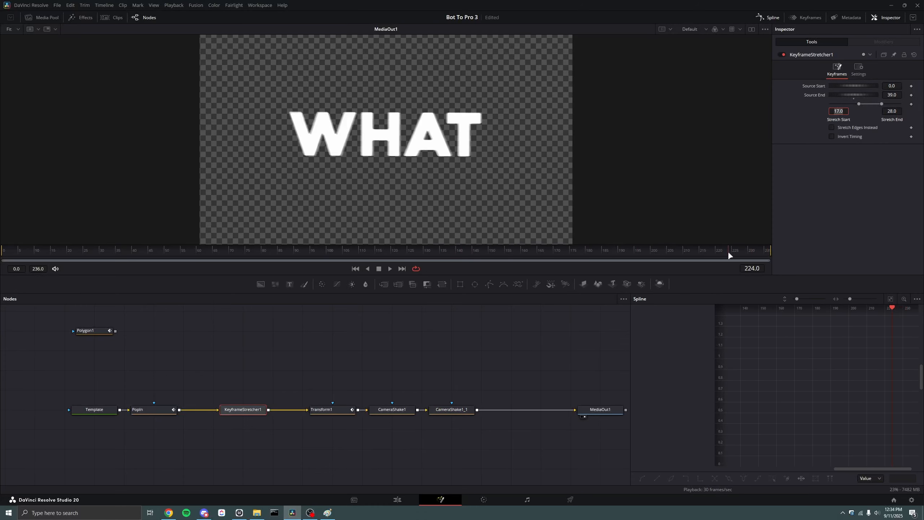
On the edit timeline, shorten the Text+ clip to end at about 00:00:12:28 and preview its ending
{"action": "left_click", "coordinate": [397, 499]}
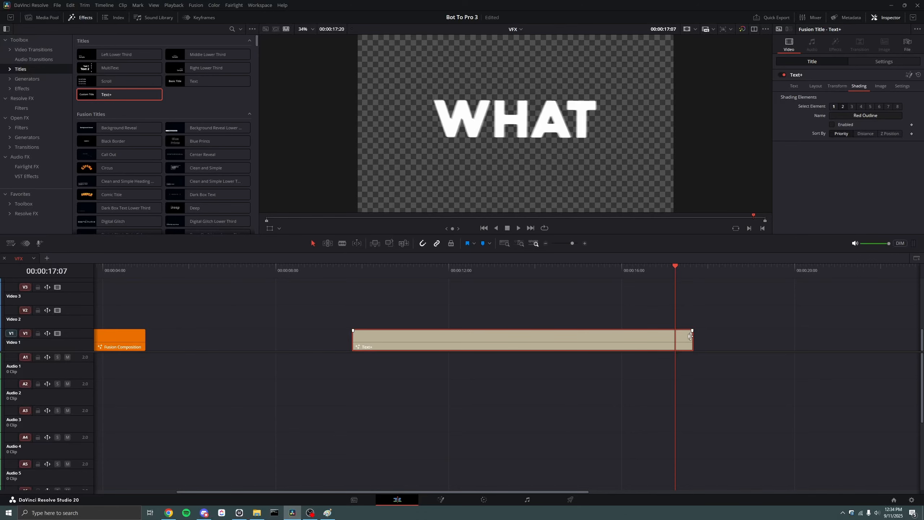
{"action": "left_click_drag", "start_coordinate": [690, 336], "coordinate": [486, 330]}
{"action": "left_click_drag", "start_coordinate": [402, 271], "coordinate": [487, 287]}
{"action": "left_click", "coordinate": [468, 340]}
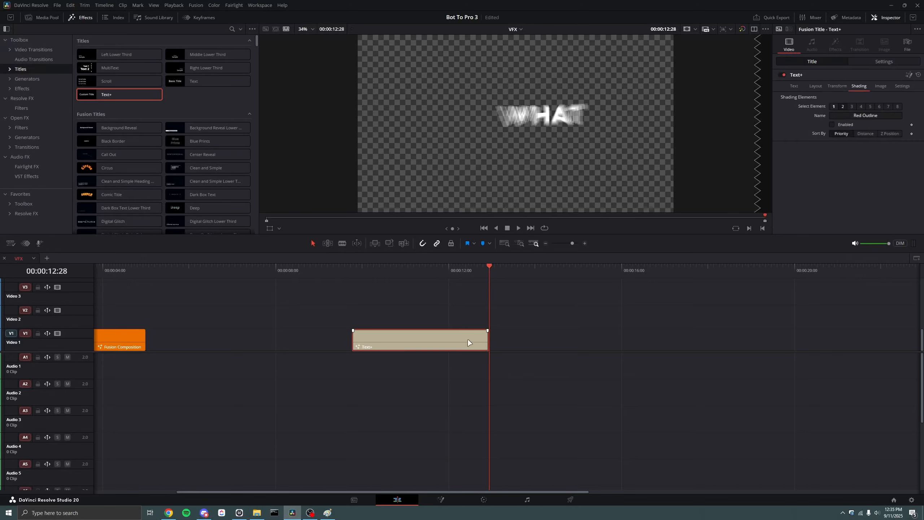
Return to the Text+ clip's Fusion composition, move PopIn closer to KeyframeStretcher1, and set the stretcher's source end to 40
{"action": "left_click", "coordinate": [363, 269]}
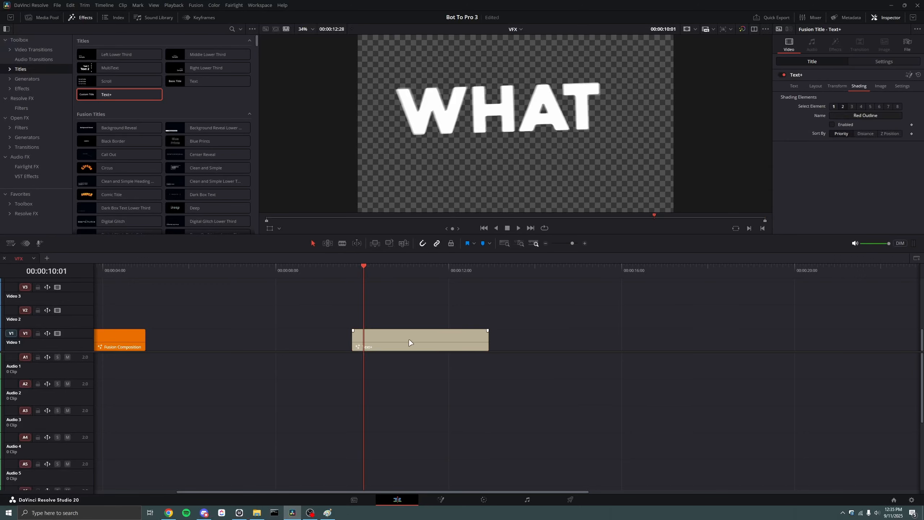
{"action": "key", "text": "shift+5"}
{"action": "left_click", "coordinate": [258, 410]}
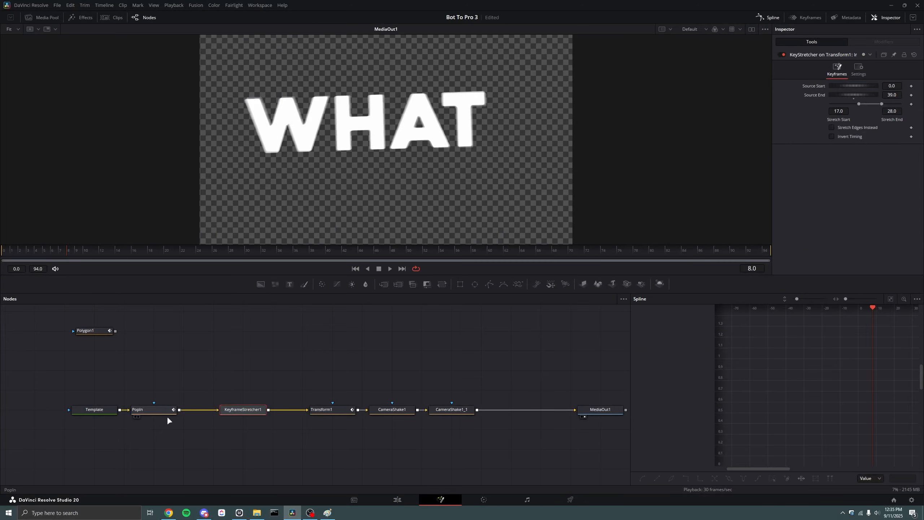
{"action": "left_click_drag", "start_coordinate": [167, 414], "coordinate": [191, 415]}
{"action": "left_click", "coordinate": [242, 409]}
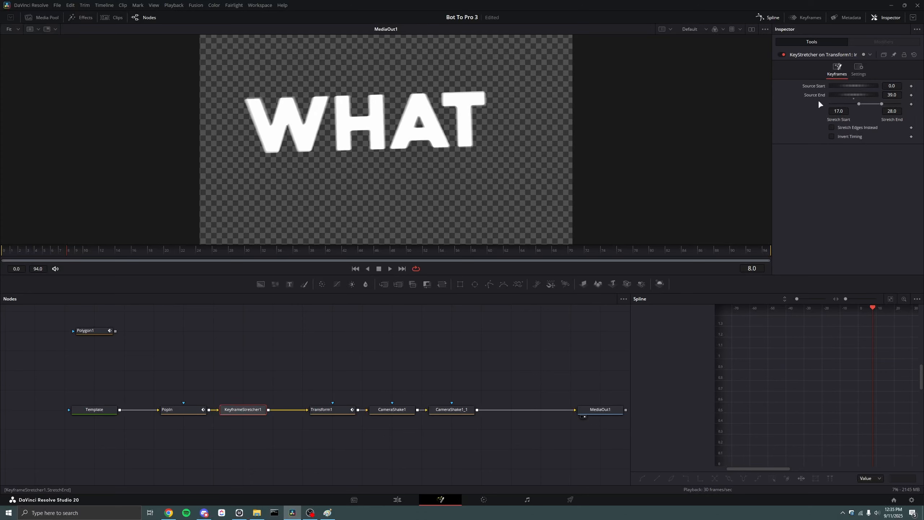
{"action": "left_click", "coordinate": [892, 95]}
{"action": "type", "text": "40"}
{"action": "key", "text": "Tab"}
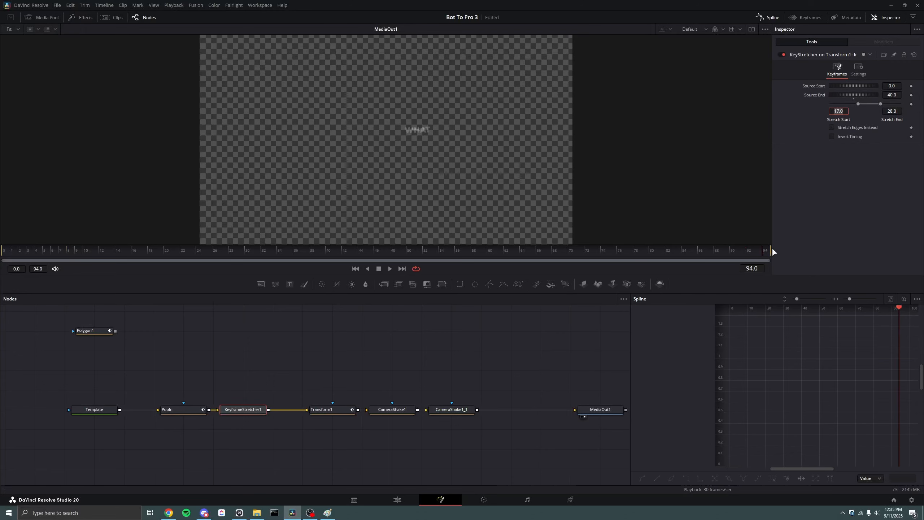
Scrub through the composition to check the text's exit animation at the clip end, and return to the edit timeline
{"action": "left_click", "coordinate": [708, 251]}
{"action": "left_click_drag", "start_coordinate": [710, 255], "coordinate": [777, 263]}
{"action": "left_click_drag", "start_coordinate": [179, 254], "coordinate": [600, 259]}
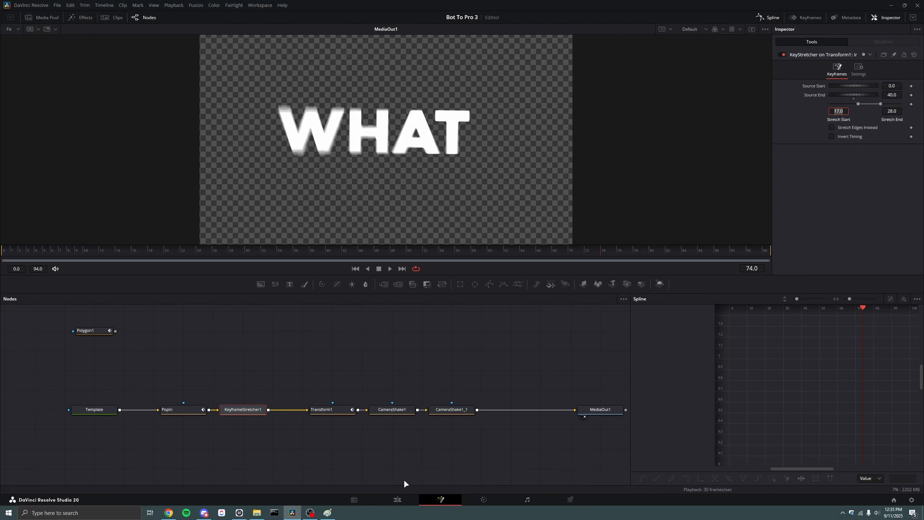
{"action": "left_click", "coordinate": [398, 500]}
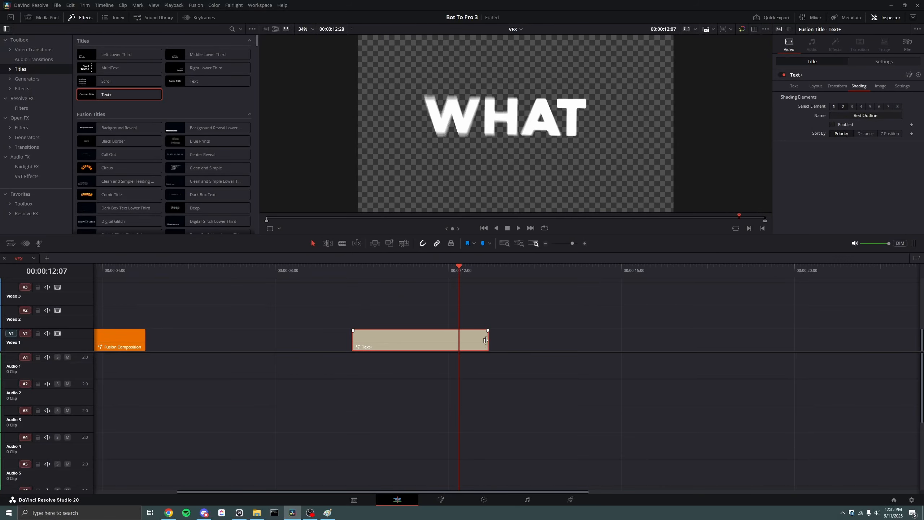
Add the Business Simple 01 title to Video 1 after the Text+ clip and move the playhead to its start
{"action": "left_click", "coordinate": [485, 340]}
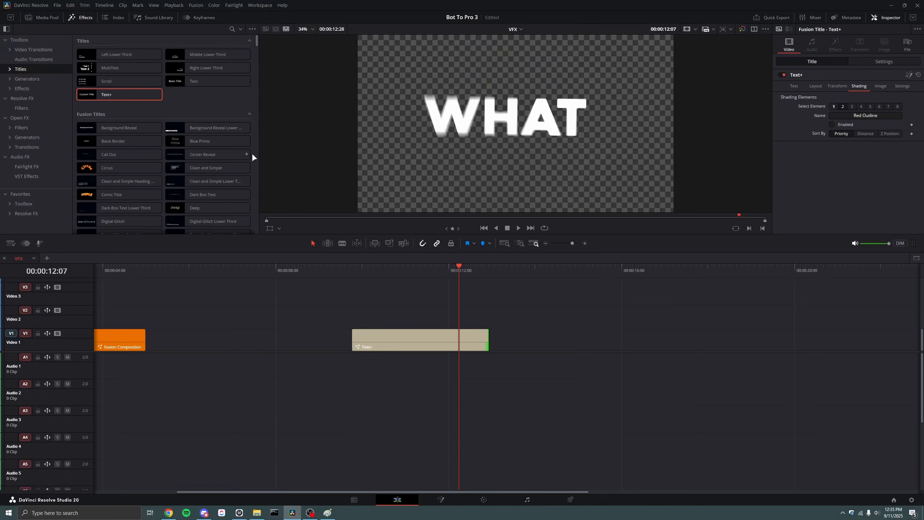
{"action": "scroll", "coordinate": [233, 161], "scroll_direction": "down", "scroll_amount": 3}
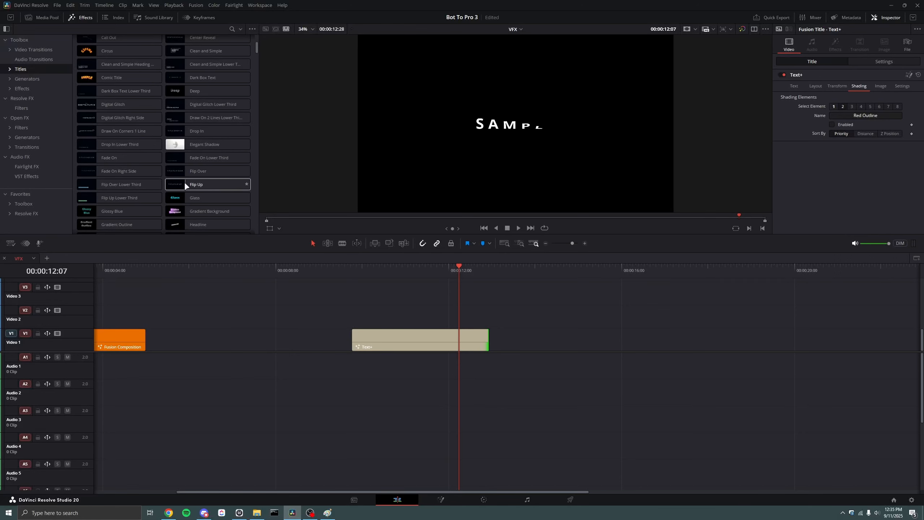
{"action": "scroll", "coordinate": [219, 185], "scroll_direction": "down", "scroll_amount": 4}
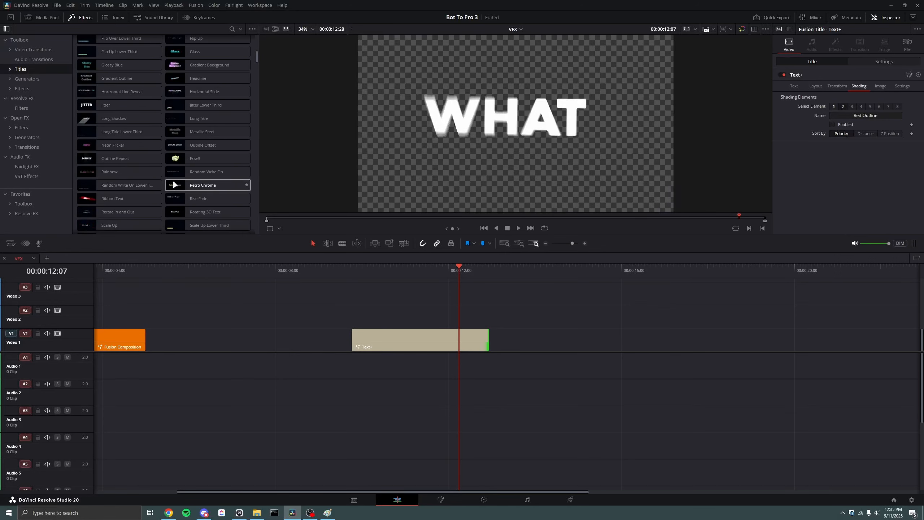
{"action": "scroll", "coordinate": [172, 185], "scroll_direction": "down", "scroll_amount": 5}
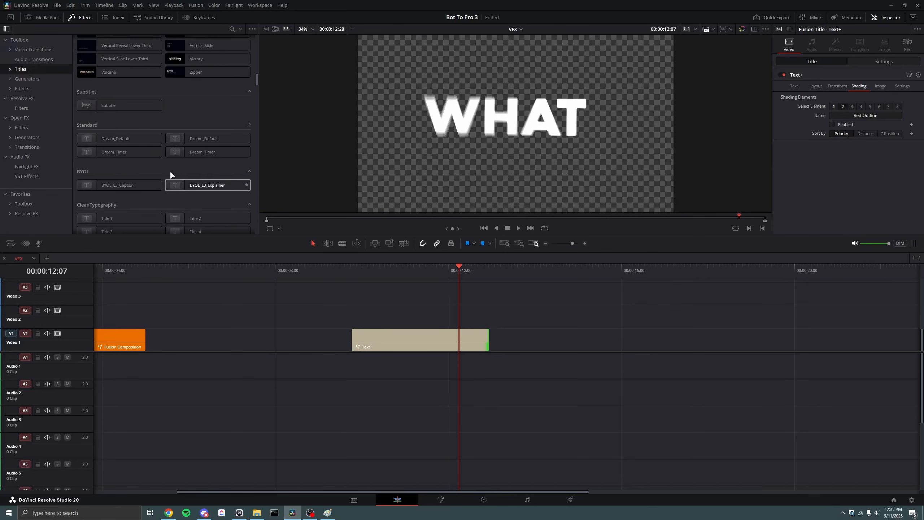
{"action": "scroll", "coordinate": [203, 116], "scroll_direction": "down", "scroll_amount": 3}
{"action": "scroll", "coordinate": [220, 133], "scroll_direction": "down", "scroll_amount": 4}
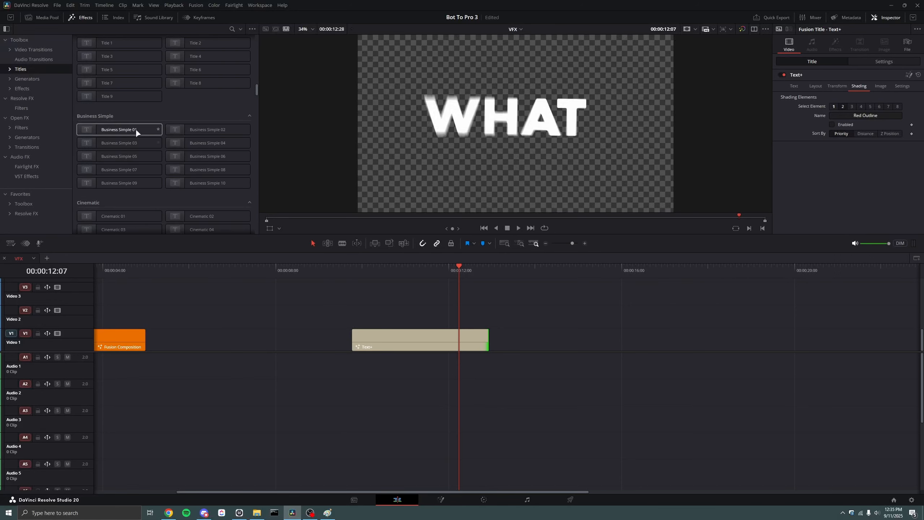
{"action": "left_click_drag", "start_coordinate": [142, 127], "coordinate": [636, 348]}
{"action": "left_click", "coordinate": [581, 270]}
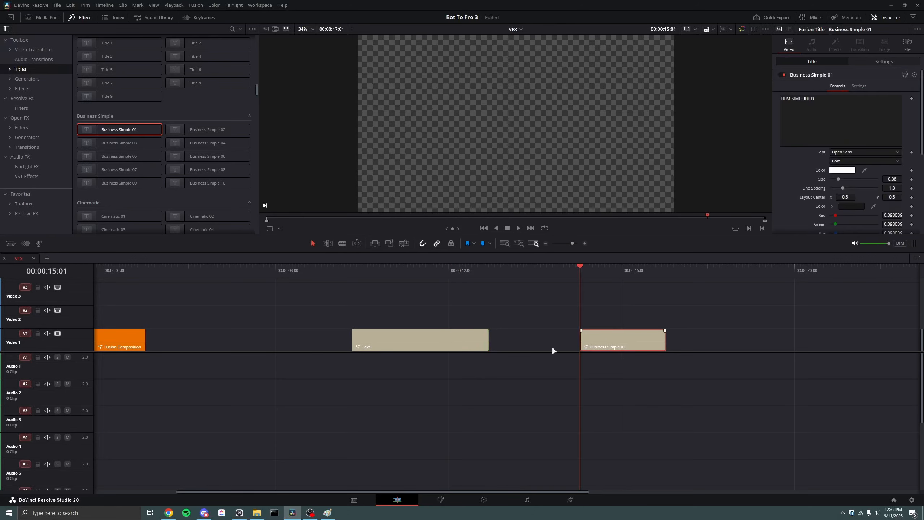
Open the Business Simple 01 title in Fusion, change its macro type, expand MacroTool11 and inspect the KeyframeStretcher2 settings
{"action": "key", "text": "shift+7"}
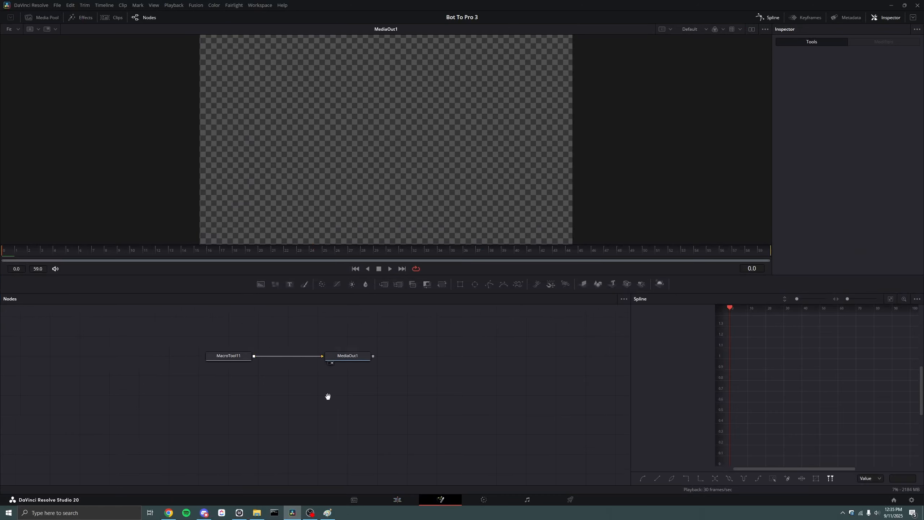
{"action": "right_click", "coordinate": [371, 357]}
{"action": "mouse_move", "coordinate": [427, 351]}
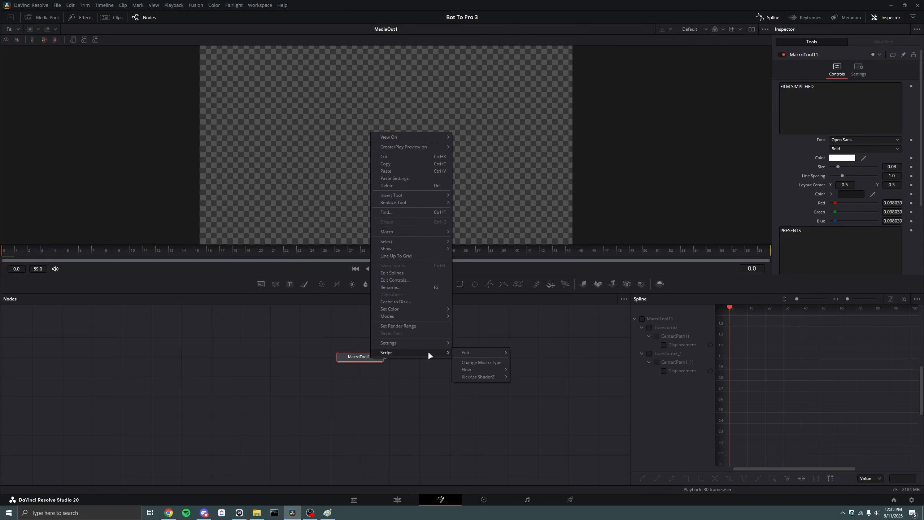
{"action": "left_click", "coordinate": [485, 362]}
{"action": "double_click", "coordinate": [360, 359]}
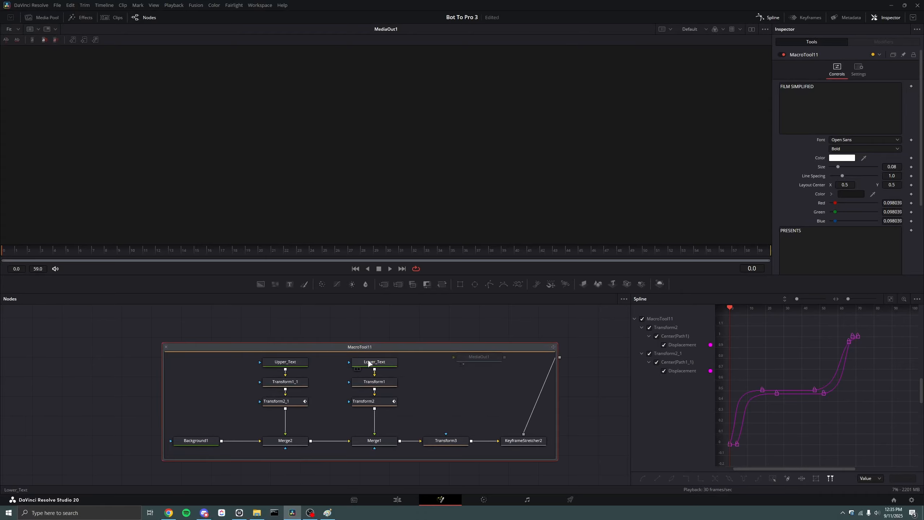
{"action": "left_click", "coordinate": [518, 441]}
{"action": "scroll", "coordinate": [555, 456], "scroll_direction": "up", "scroll_amount": 4}
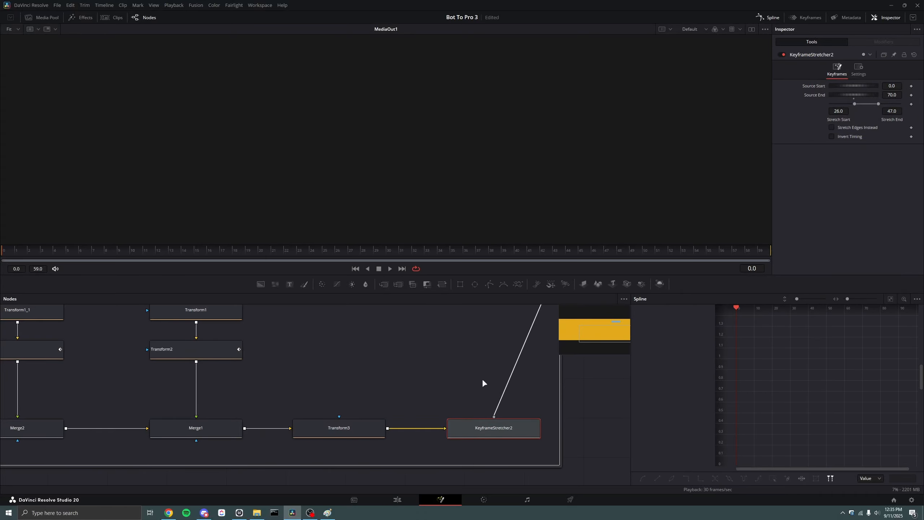
{"action": "scroll", "coordinate": [496, 427], "scroll_direction": "down", "scroll_amount": 4}
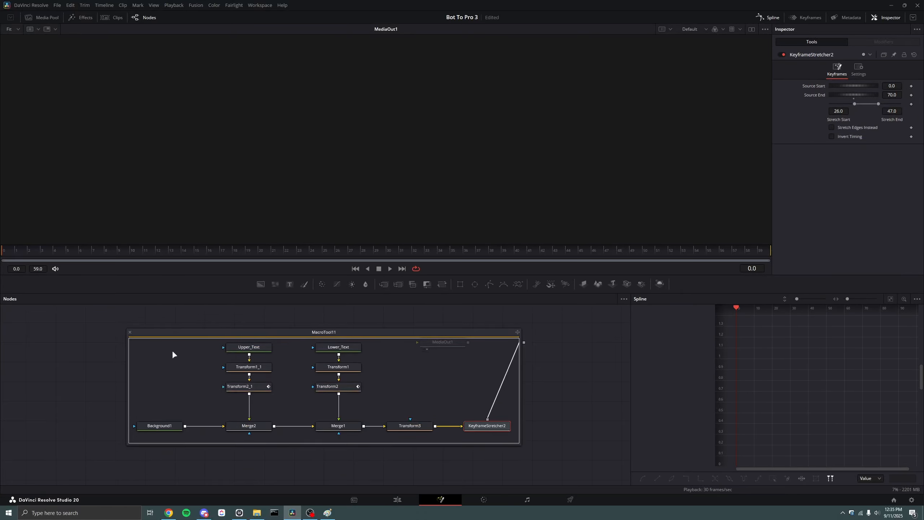
Return to the edit timeline and delete the Business Simple 01 clip
{"action": "left_click", "coordinate": [398, 499]}
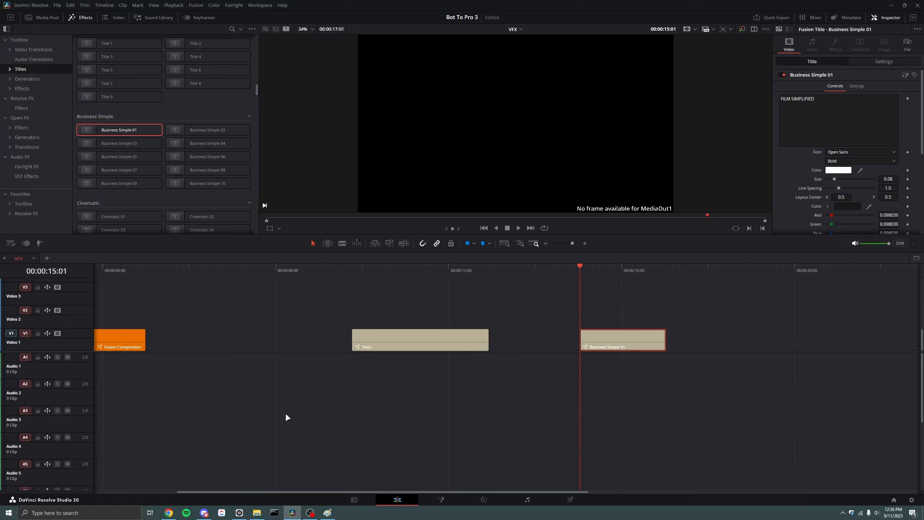
{"action": "key", "text": "Delete"}
Select the Text+ clip, save the project and open the clip's Fusion composition
{"action": "left_click", "coordinate": [398, 273]}
{"action": "left_click", "coordinate": [415, 337]}
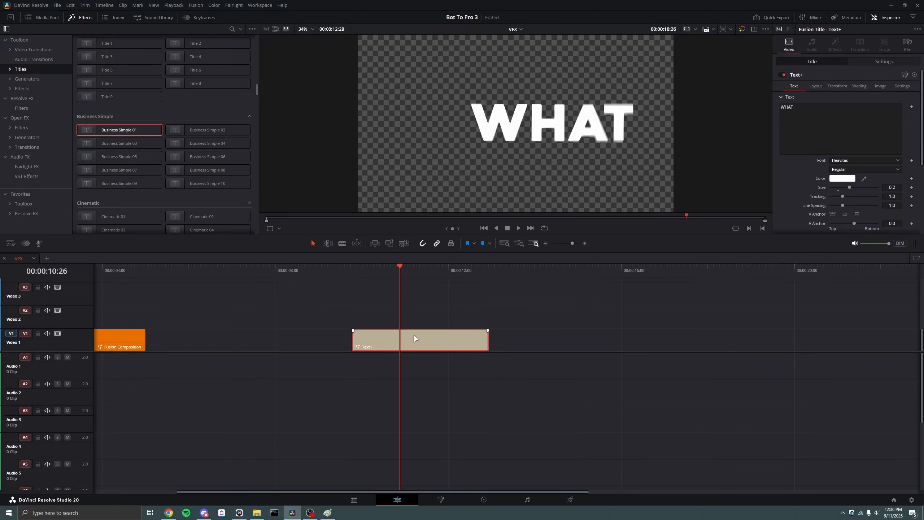
{"action": "key", "text": "ctrl+s"}
{"action": "key", "text": "shift+5"}
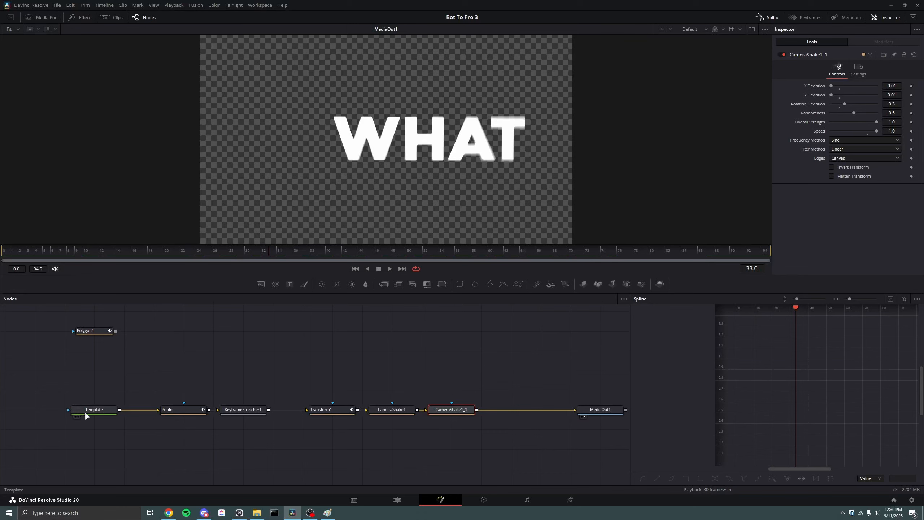
Place the Template node directly above PopIn and scrub through the composition to its last frame
{"action": "left_click_drag", "start_coordinate": [91, 410], "coordinate": [183, 372]}
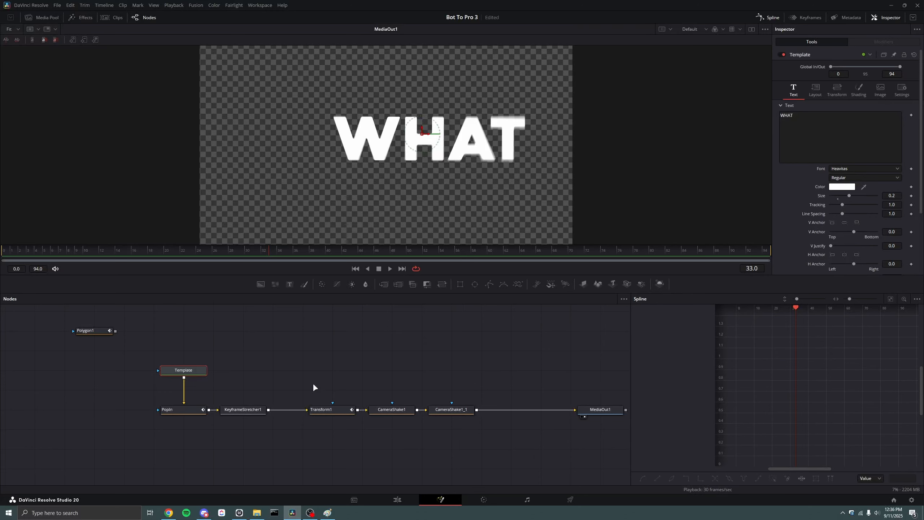
{"action": "left_click_drag", "start_coordinate": [175, 247], "coordinate": [764, 244]}
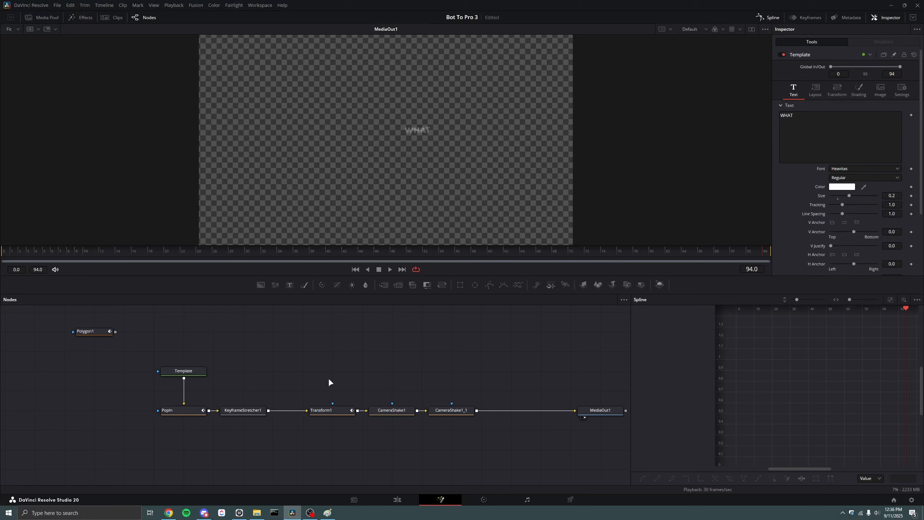
{"action": "left_click_drag", "start_coordinate": [227, 390], "coordinate": [266, 386]}
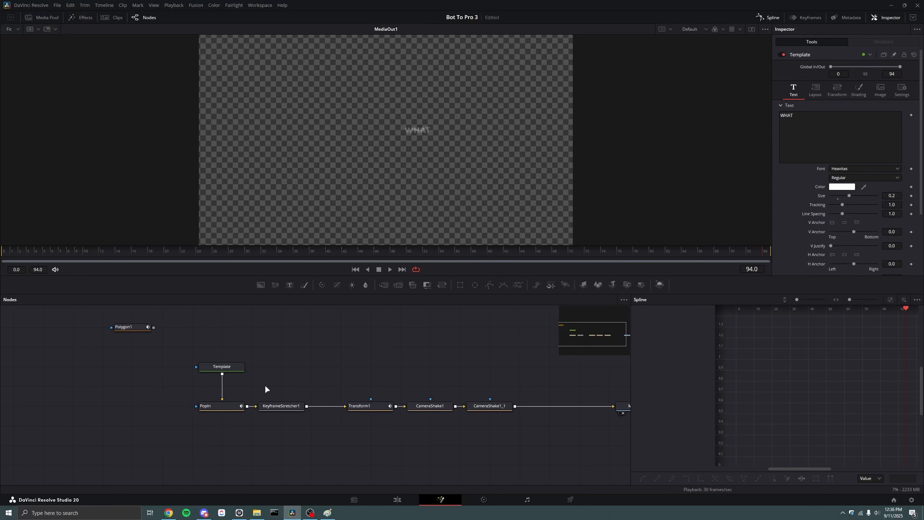
Move Transform1, CameraShake1 and CameraShake1_1 closer together in a row right after KeyframeStretcher1
{"action": "left_click", "coordinate": [429, 405]}
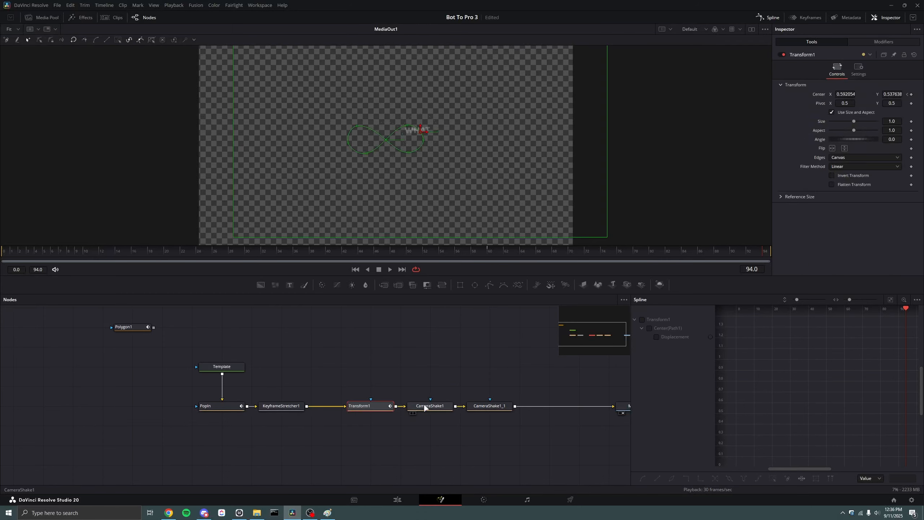
{"action": "left_click_drag", "start_coordinate": [350, 406], "coordinate": [319, 406]}
{"action": "left_click_drag", "start_coordinate": [429, 405], "coordinate": [400, 405]}
{"action": "left_click", "coordinate": [489, 406]}
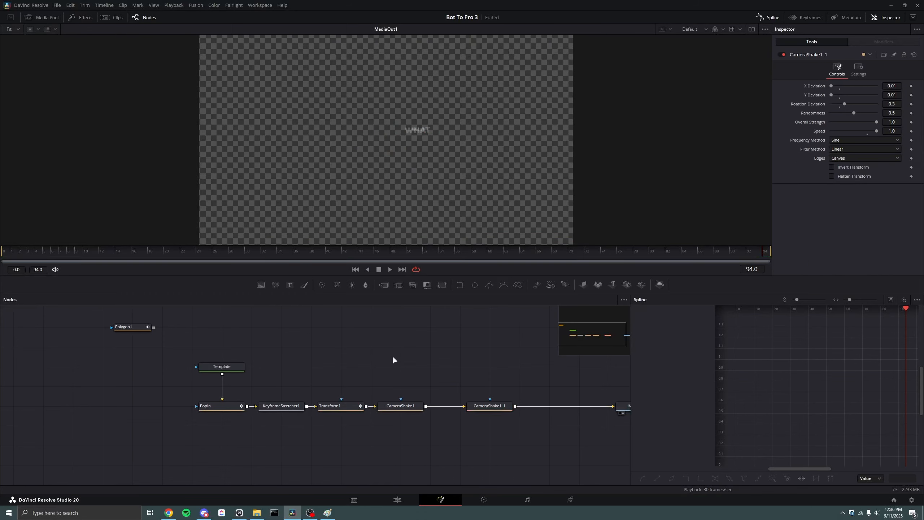
{"action": "left_click", "coordinate": [222, 366]}
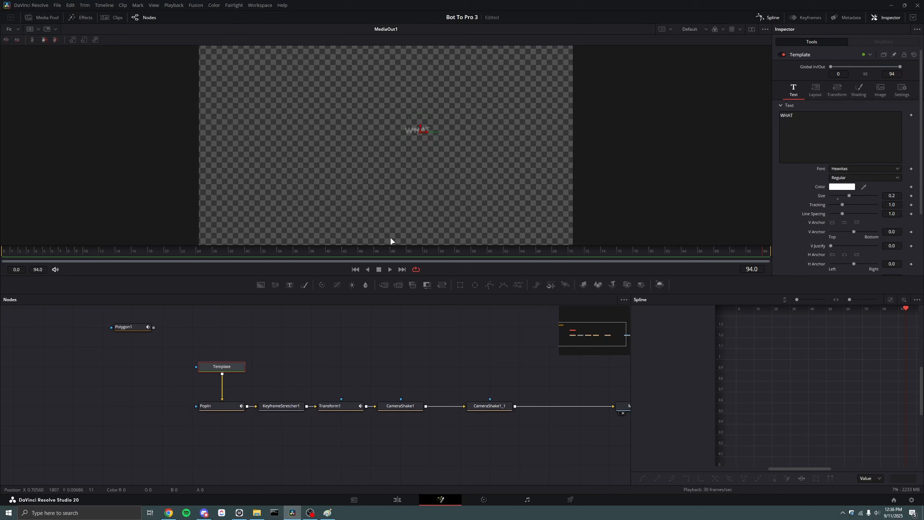
{"action": "scroll", "coordinate": [354, 374], "scroll_direction": "up", "scroll_amount": 2}
{"action": "scroll", "coordinate": [355, 374], "scroll_direction": "down", "scroll_amount": 2}
{"action": "left_click_drag", "start_coordinate": [485, 404], "coordinate": [454, 405]}
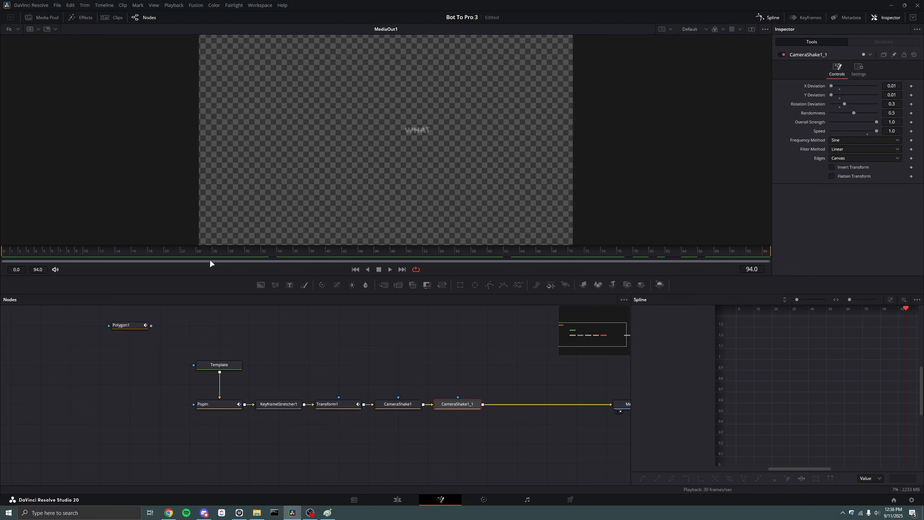
Try to create a macro from the whole node chain from Template through CameraShake1_1
{"action": "left_click_drag", "start_coordinate": [156, 356], "coordinate": [486, 426]}
{"action": "right_click", "coordinate": [455, 404]}
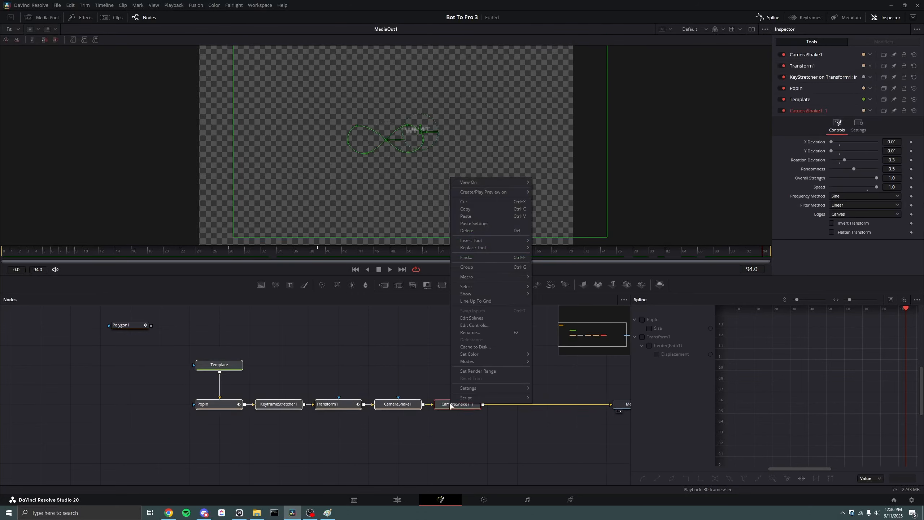
{"action": "mouse_move", "coordinate": [508, 276]}
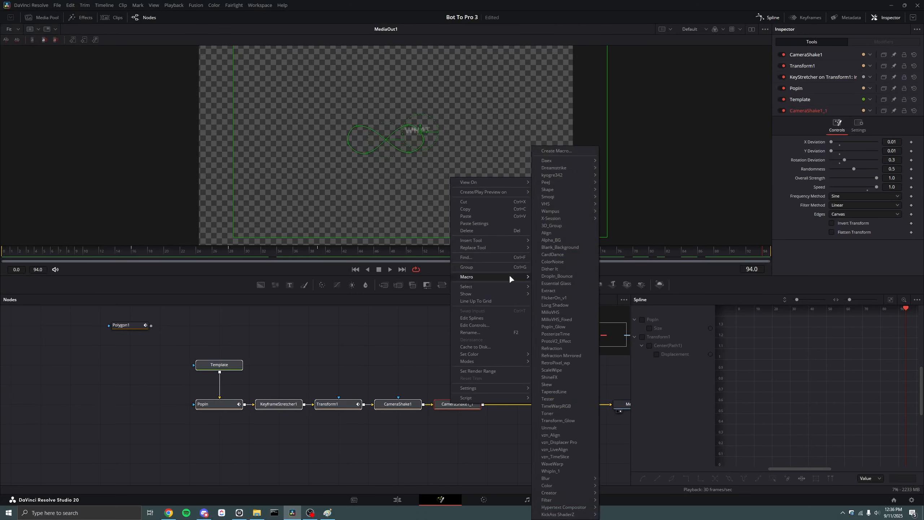
{"action": "left_click", "coordinate": [552, 150]}
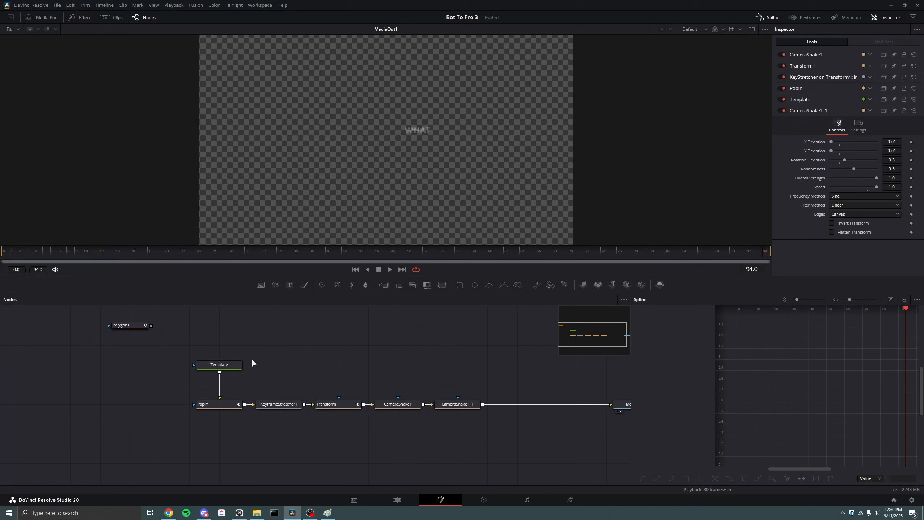
Move the Template node higher above PopIn and scrub to frame 43
{"action": "left_click_drag", "start_coordinate": [235, 364], "coordinate": [235, 344]}
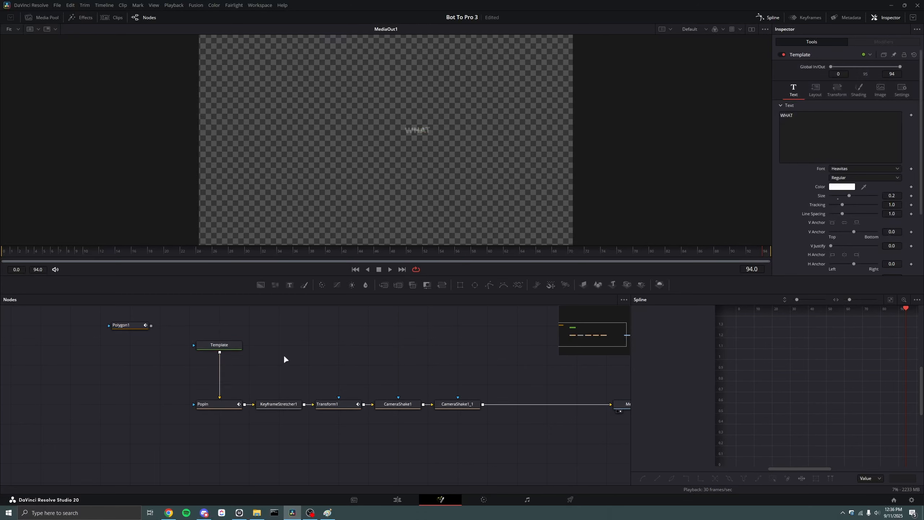
{"action": "left_click_drag", "start_coordinate": [296, 256], "coordinate": [351, 253]}
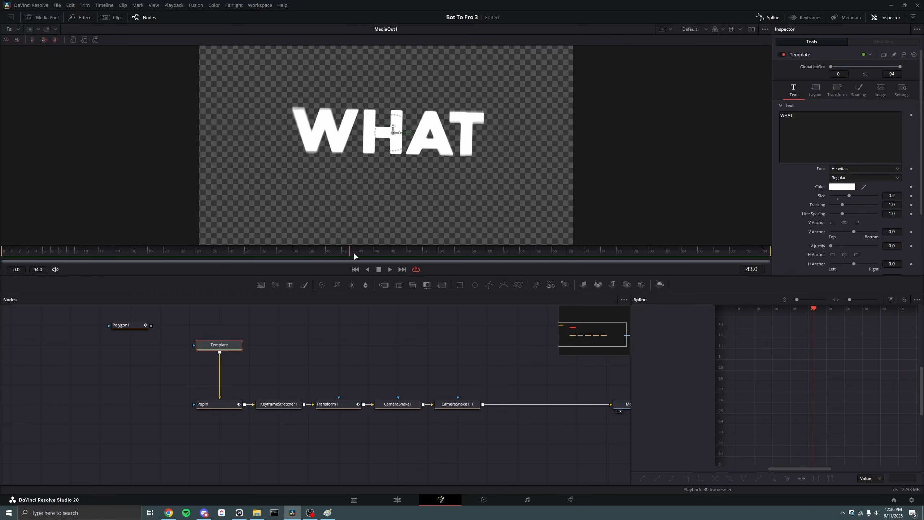
Preview the Template text's Red Outline and Black Shadow shading elements by enabling and disabling each, and reselect element 2
{"action": "left_click", "coordinate": [858, 89]}
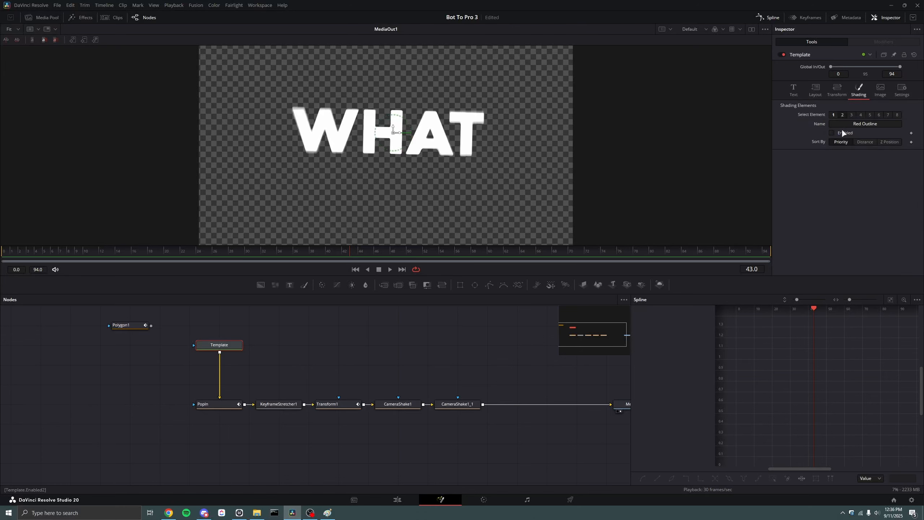
{"action": "left_click", "coordinate": [832, 132]}
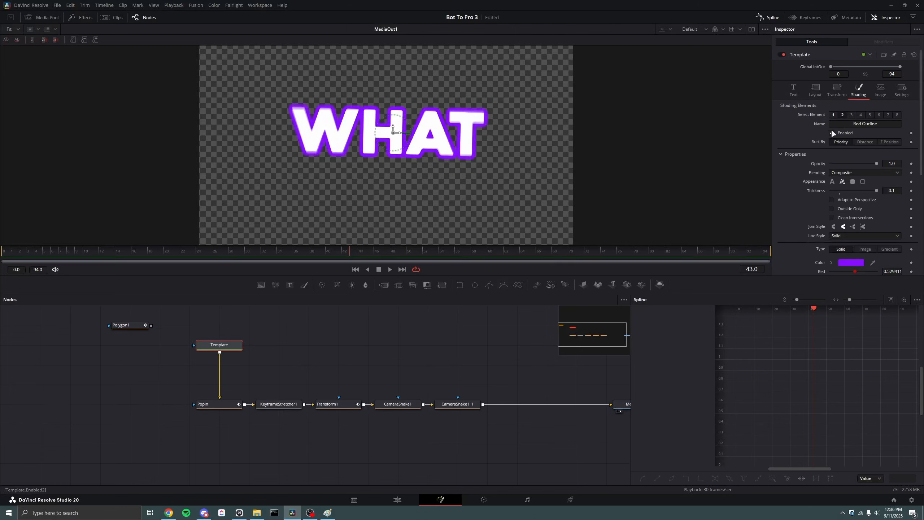
{"action": "left_click", "coordinate": [832, 133]}
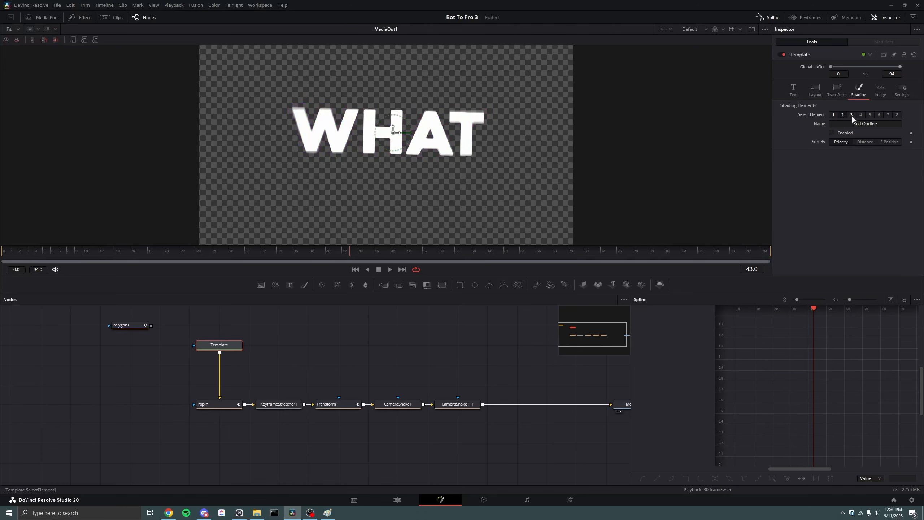
{"action": "left_click", "coordinate": [851, 115]}
{"action": "left_click", "coordinate": [831, 133]}
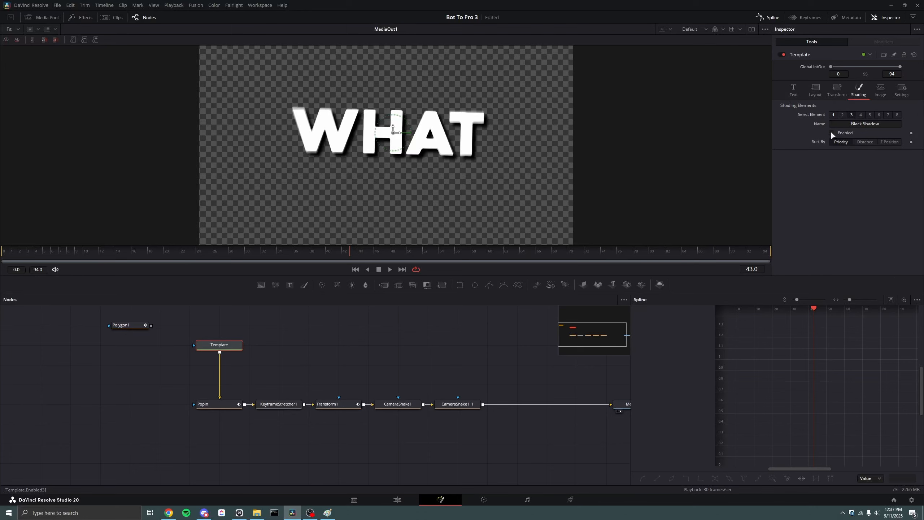
{"action": "left_click", "coordinate": [831, 133]}
{"action": "left_click", "coordinate": [842, 115]}
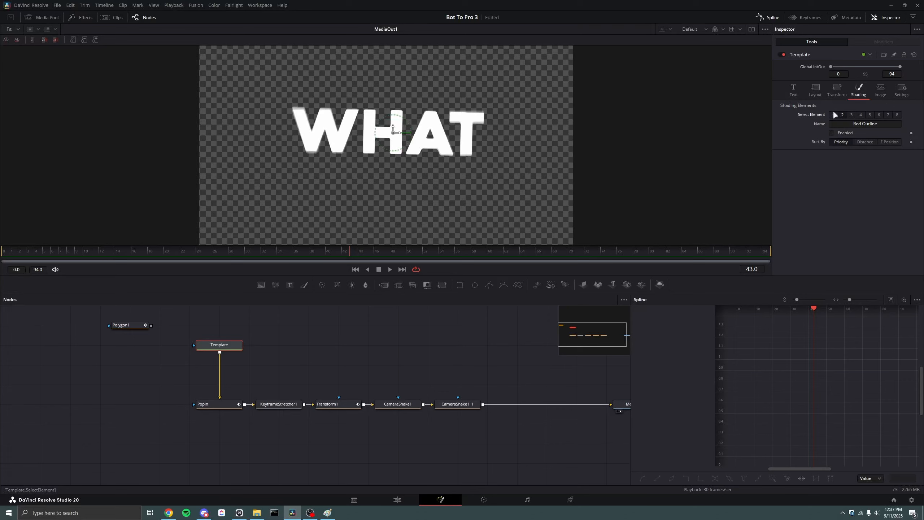
Scrub through the composition to check the text's full animation, go back to frame 23 and select the Template node
{"action": "left_click", "coordinate": [161, 252]}
{"action": "left_click_drag", "start_coordinate": [162, 254], "coordinate": [733, 241]}
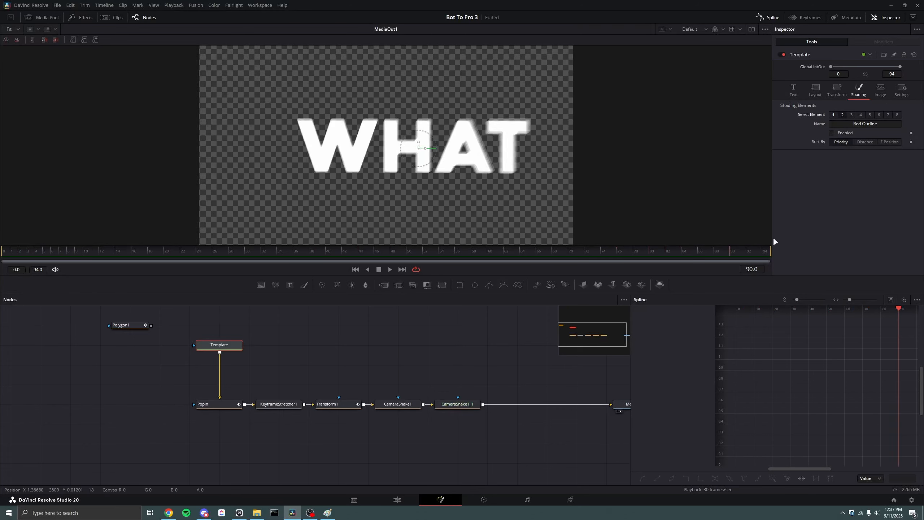
{"action": "left_click", "coordinate": [190, 253]}
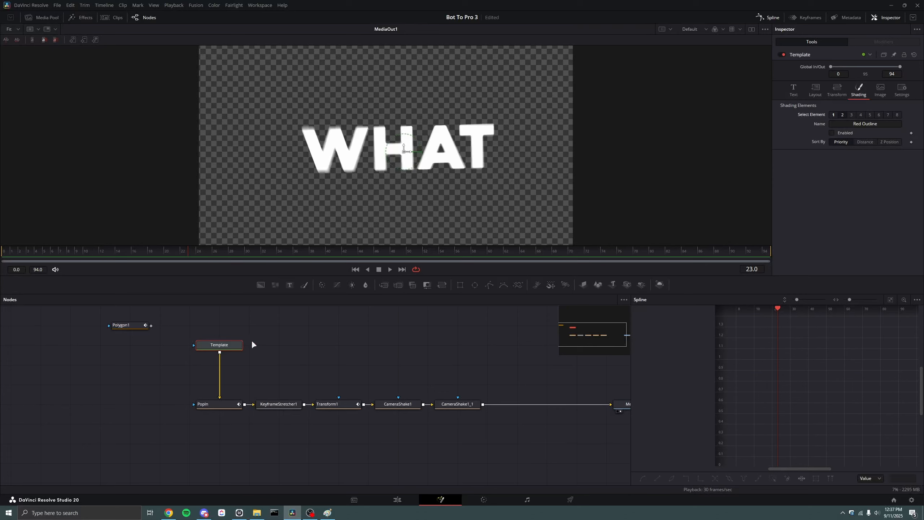
{"action": "mouse_move", "coordinate": [214, 346]}
{"action": "left_mouse_down"}
{"action": "mouse_move", "coordinate": [211, 356]}
{"action": "mouse_move", "coordinate": [219, 350]}
{"action": "left_mouse_up"}
{"action": "left_click", "coordinate": [277, 350]}
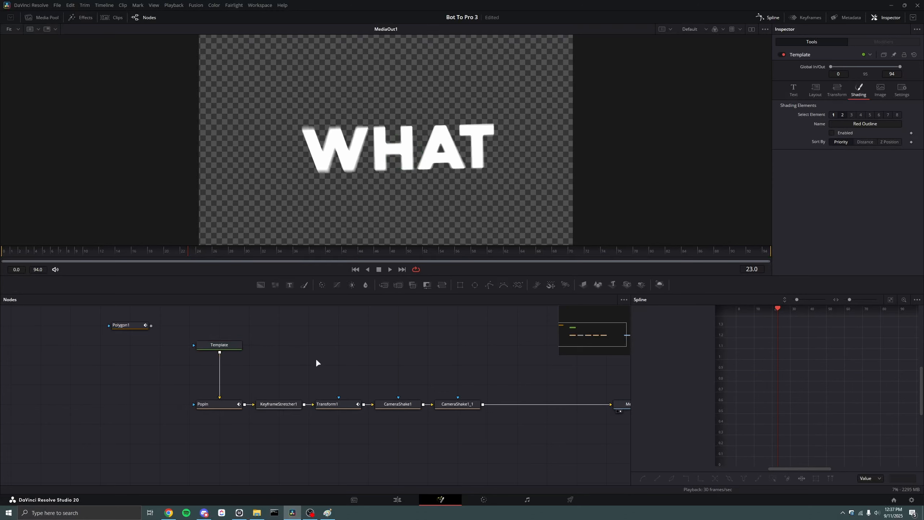
{"action": "left_click", "coordinate": [222, 344]}
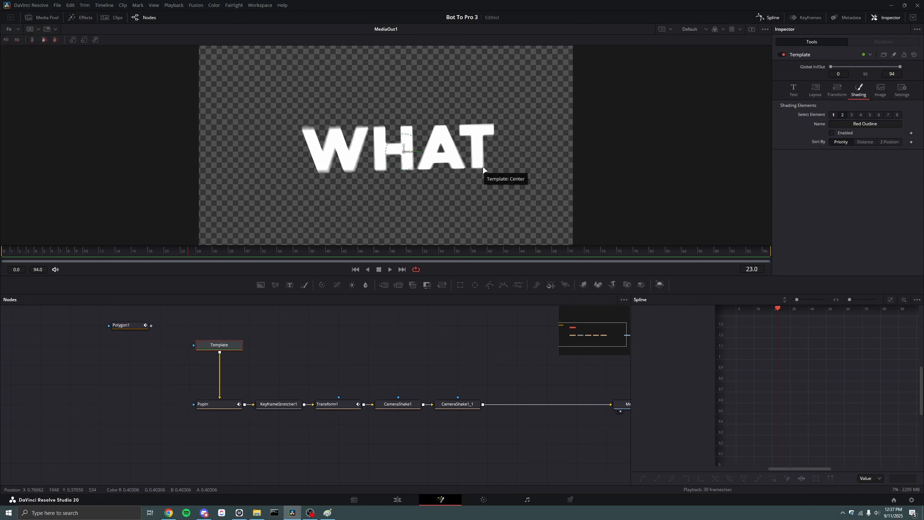
Undo the Merge node inserted after Template and browse the title templates on the Edit page
{"action": "left_click", "coordinate": [379, 284]}
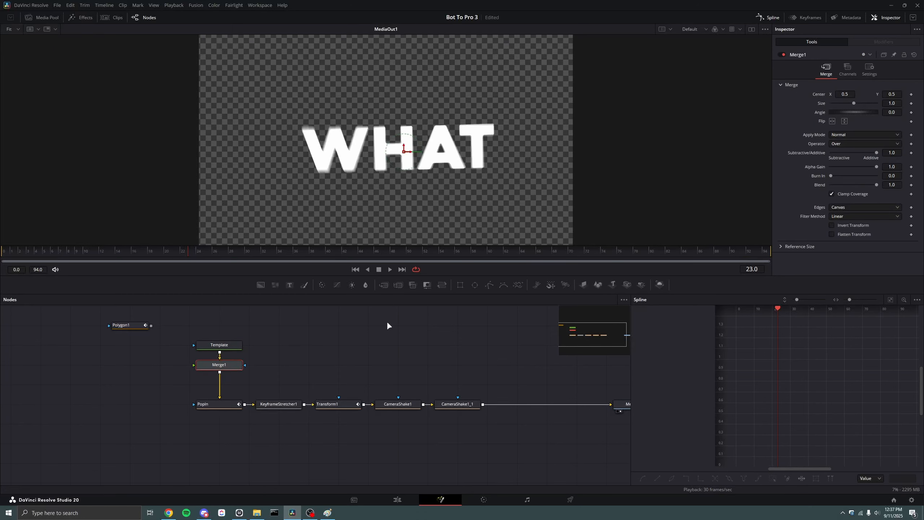
{"action": "key", "text": "ctrl+z"}
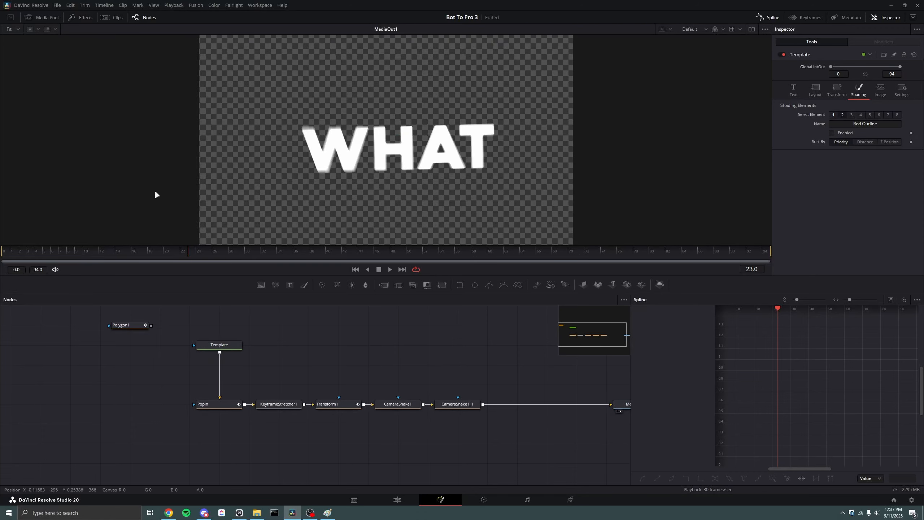
{"action": "left_click", "coordinate": [398, 500]}
{"action": "scroll", "coordinate": [136, 63], "scroll_direction": "up", "scroll_amount": 15}
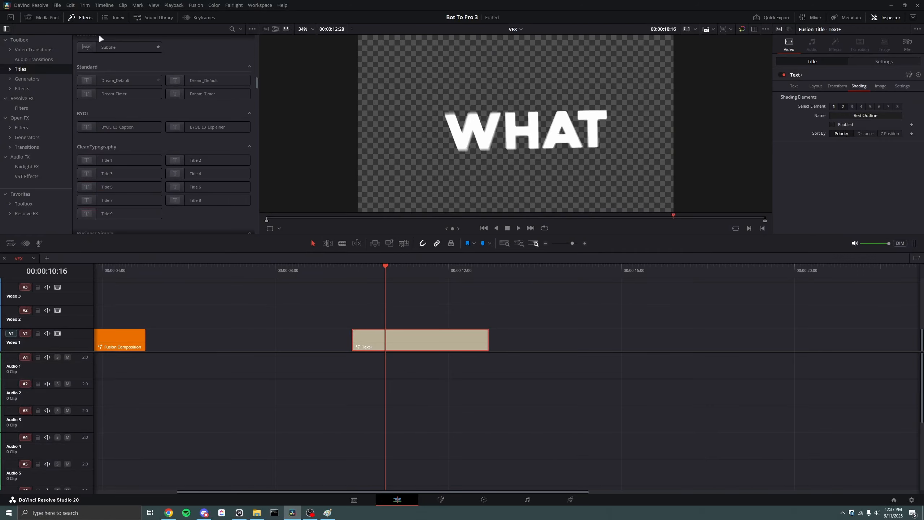
{"action": "scroll", "coordinate": [138, 143], "scroll_direction": "down", "scroll_amount": 3}
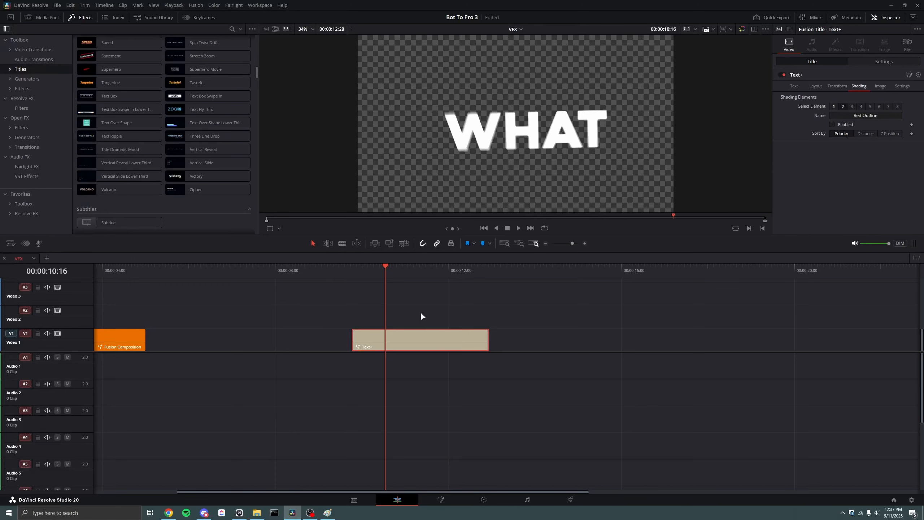
Select the Fusion nodes from Template through CameraShake1_1 and check the Settings options for the selection
{"action": "key", "text": "shift+5"}
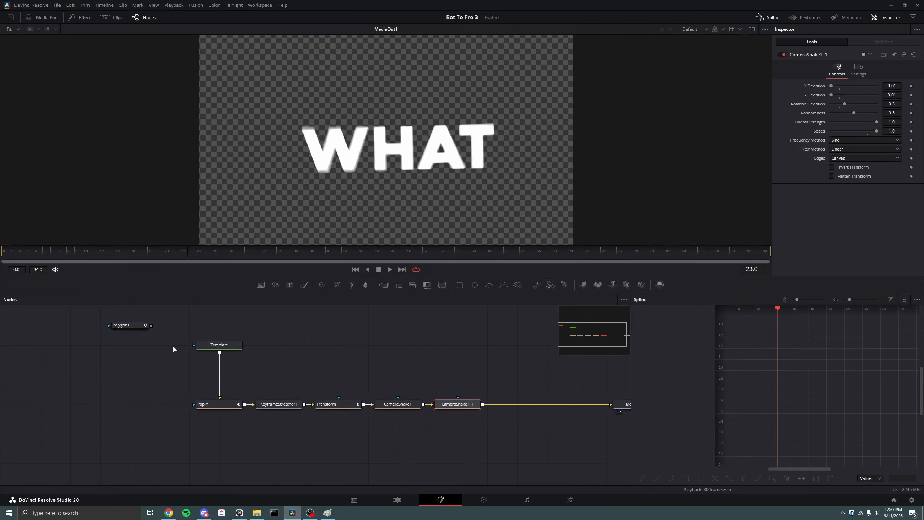
{"action": "left_click_drag", "start_coordinate": [160, 328], "coordinate": [503, 449]}
{"action": "left_click", "coordinate": [389, 402]}
{"action": "right_click", "coordinate": [390, 402]}
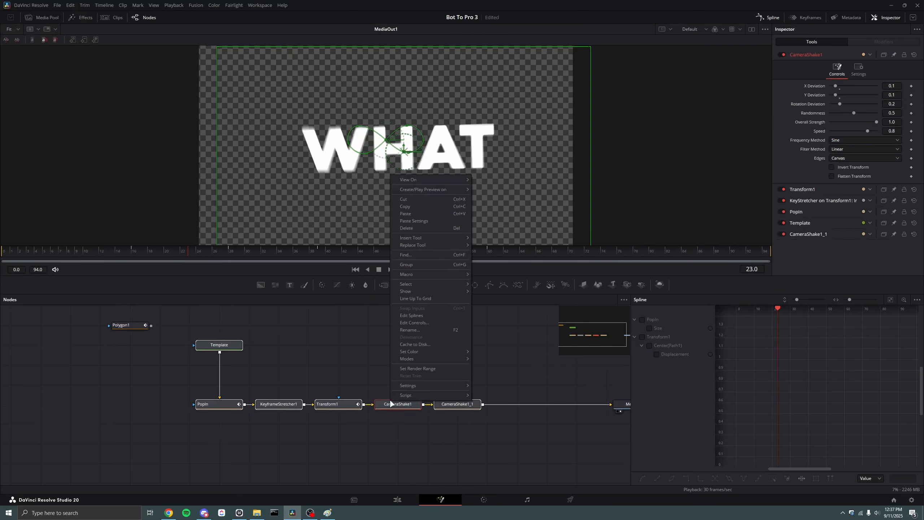
{"action": "mouse_move", "coordinate": [424, 386]}
{"action": "left_click", "coordinate": [490, 402]}
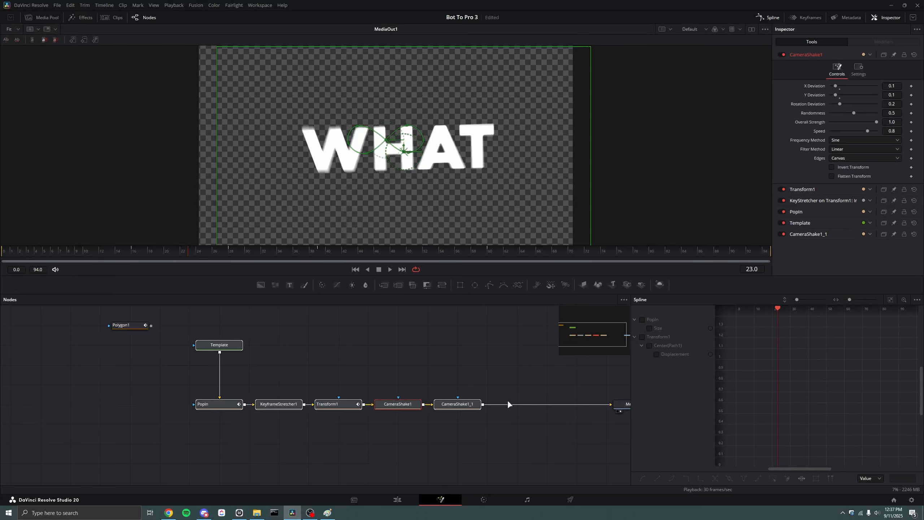
{"action": "left_click", "coordinate": [321, 227]}
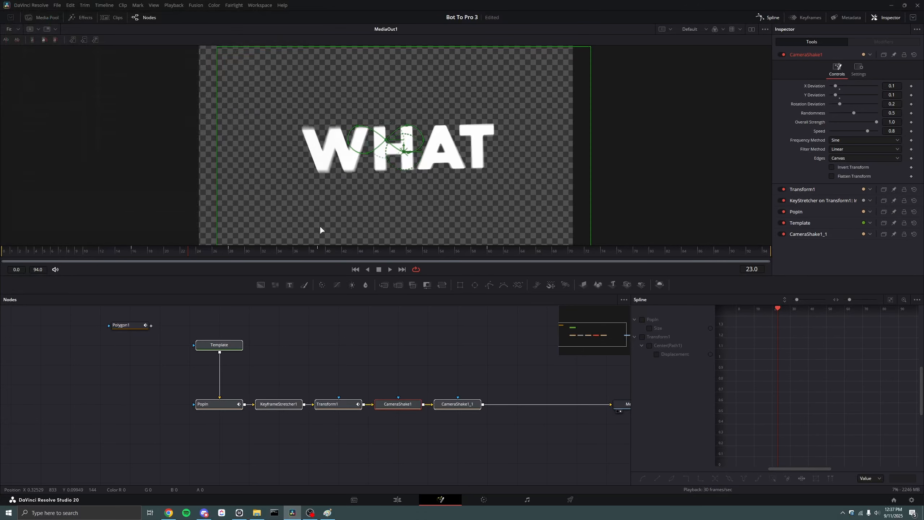
On the Edit page, look through the title categories and open P00S (my ish)
{"action": "left_click", "coordinate": [409, 497]}
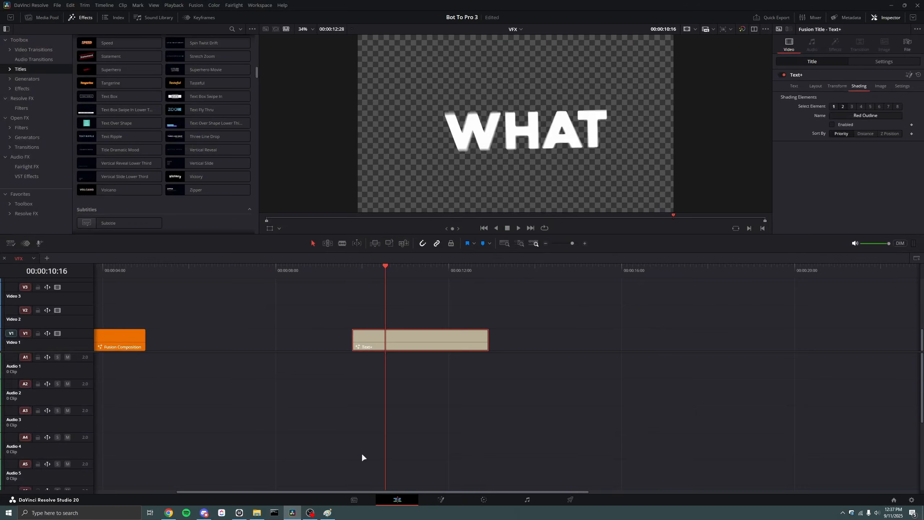
{"action": "left_click", "coordinate": [271, 339]}
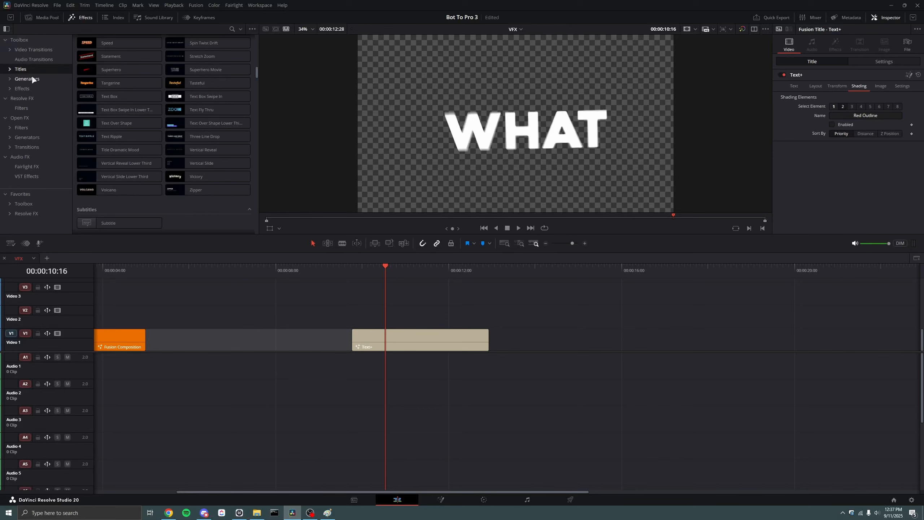
{"action": "left_click", "coordinate": [22, 69]}
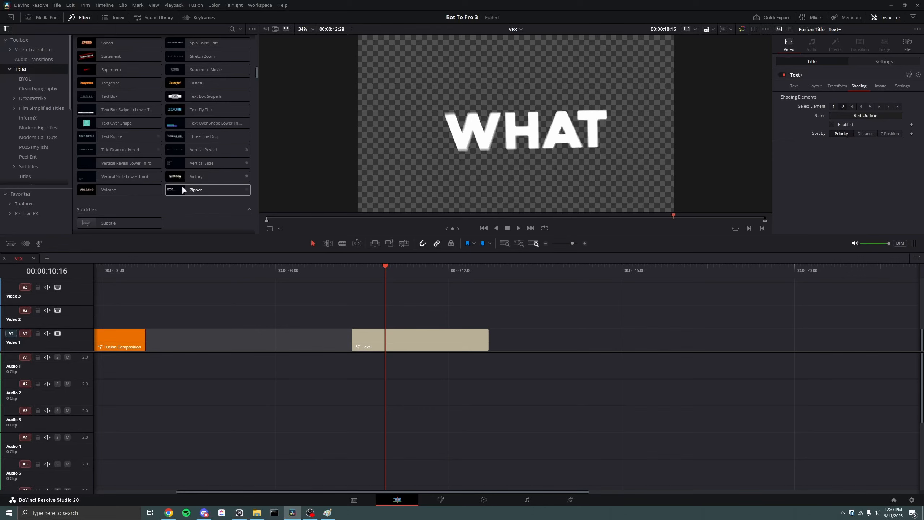
{"action": "scroll", "coordinate": [182, 190], "scroll_direction": "up", "scroll_amount": 12}
{"action": "scroll", "coordinate": [153, 171], "scroll_direction": "down", "scroll_amount": 15}
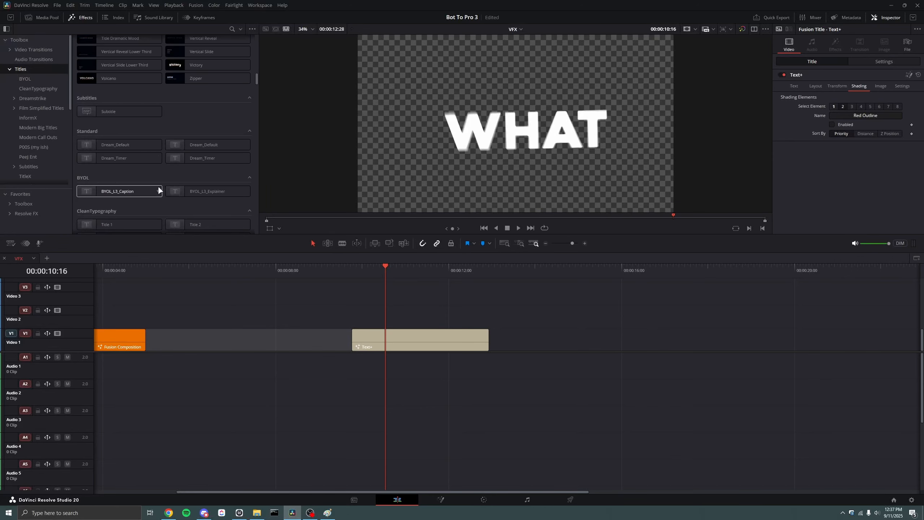
{"action": "left_click", "coordinate": [35, 147]}
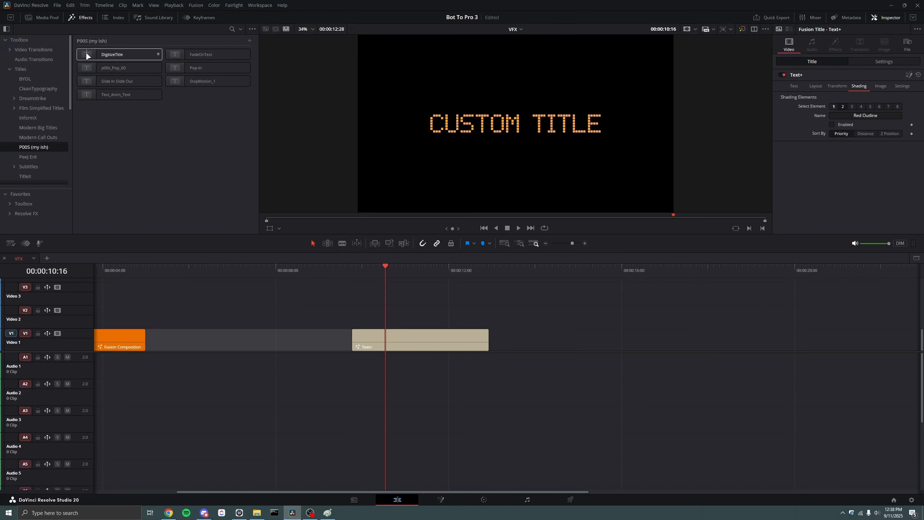
Open the Text+ clip in Fusion, move Polygon1 level with Template, and select the chain from Template through CameraShake1_1
{"action": "left_click", "coordinate": [435, 342]}
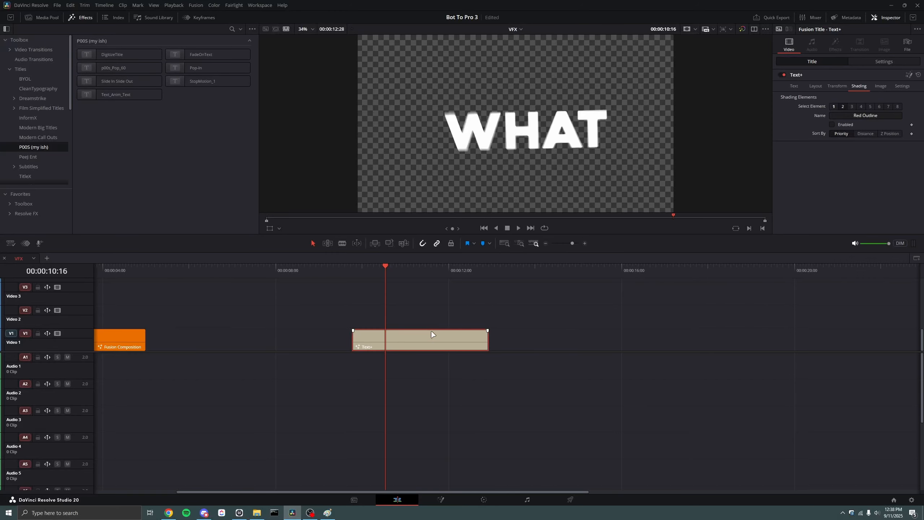
{"action": "key", "text": "shift+5"}
{"action": "left_click_drag", "start_coordinate": [130, 327], "coordinate": [132, 348]}
{"action": "left_click_drag", "start_coordinate": [157, 325], "coordinate": [503, 429]}
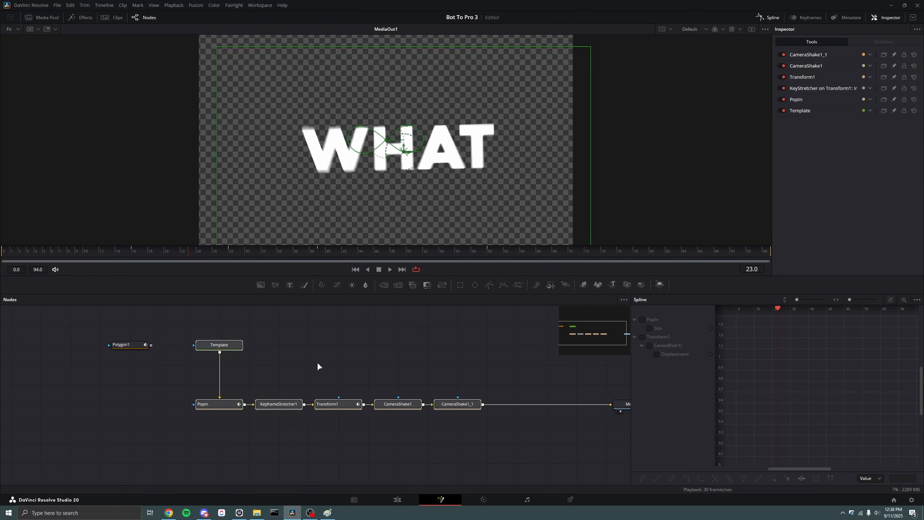
Return to the Edit page and examine the custom titles in the P00S (my ish) category
{"action": "left_click", "coordinate": [414, 499]}
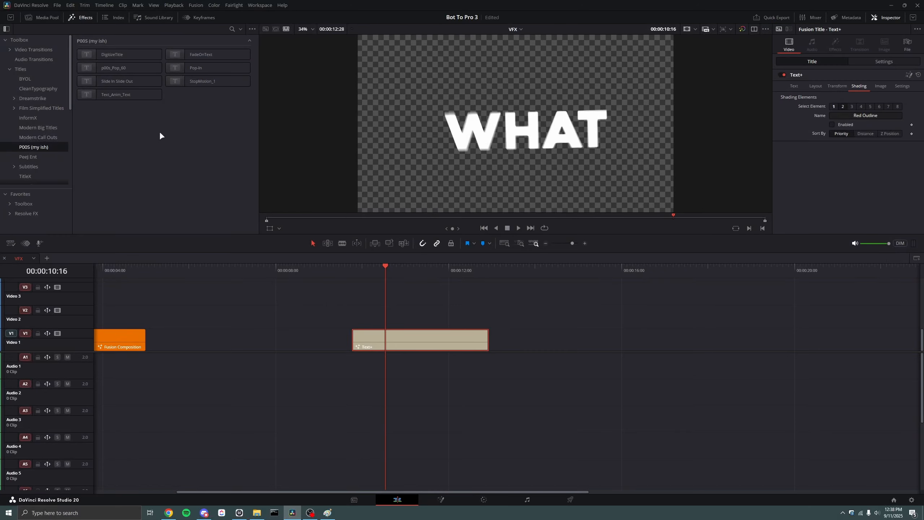
{"action": "right_click", "coordinate": [194, 81]}
{"action": "left_click", "coordinate": [162, 118]}
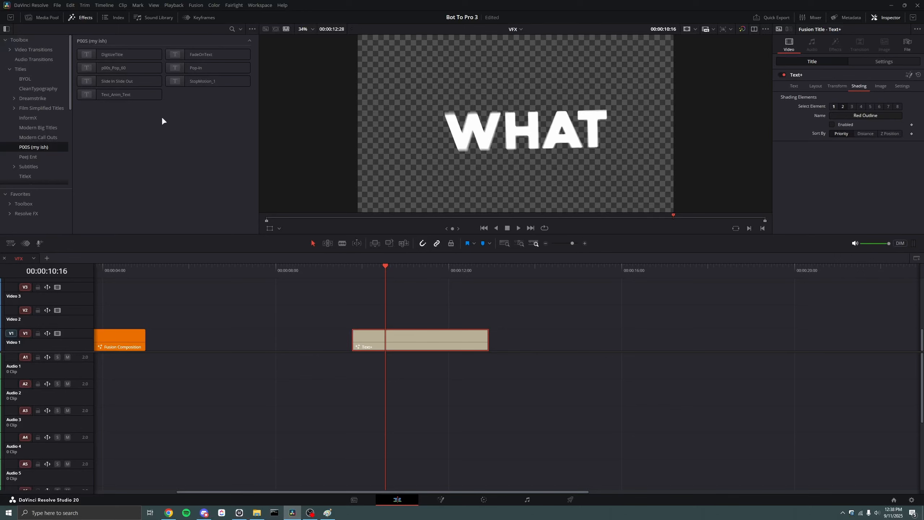
{"action": "left_click", "coordinate": [25, 68]}
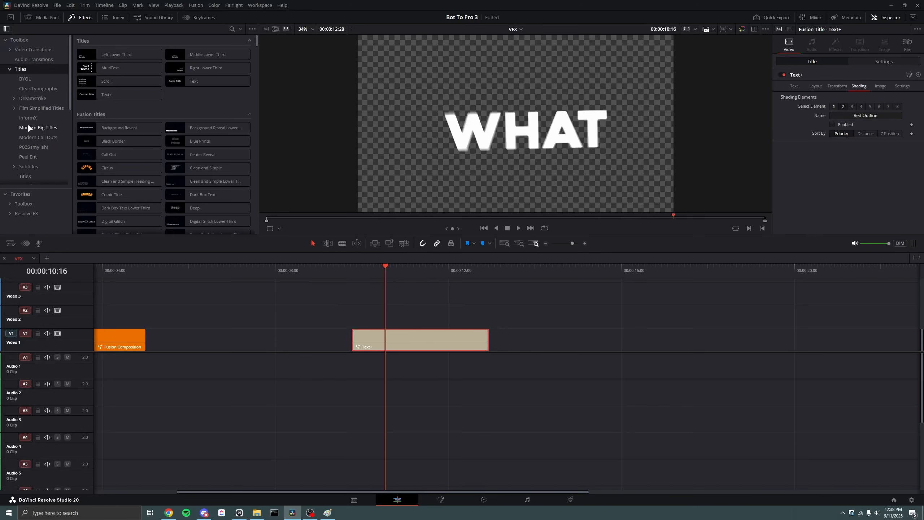
{"action": "left_click", "coordinate": [34, 147]}
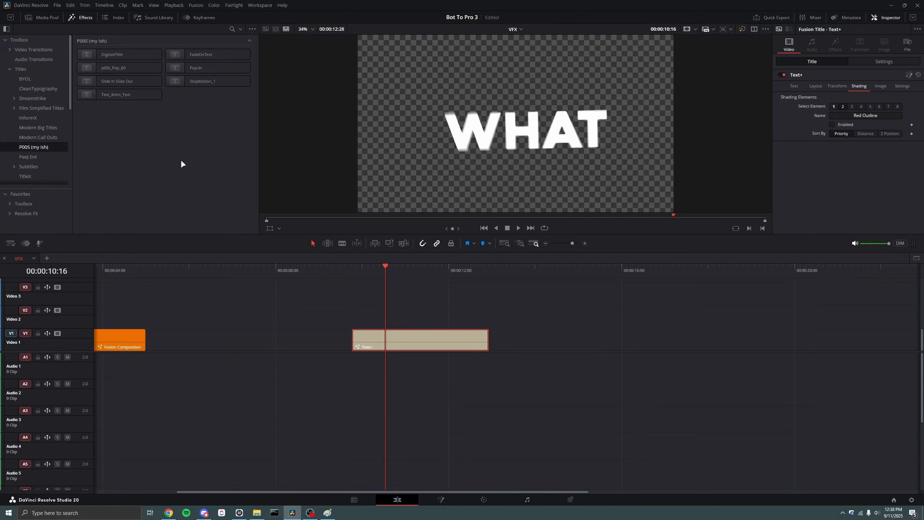
Add the DigitizeTitle template to Video 1 after the Text+ clip and open it in Fusion
{"action": "left_click_drag", "start_coordinate": [109, 54], "coordinate": [554, 338]}
{"action": "left_click", "coordinate": [557, 278]}
{"action": "left_click", "coordinate": [582, 341]}
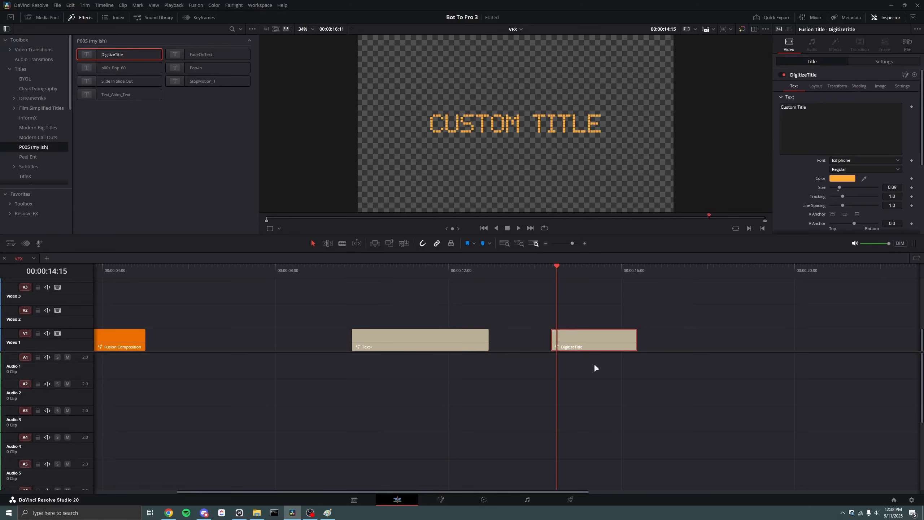
{"action": "key", "text": "shift+5"}
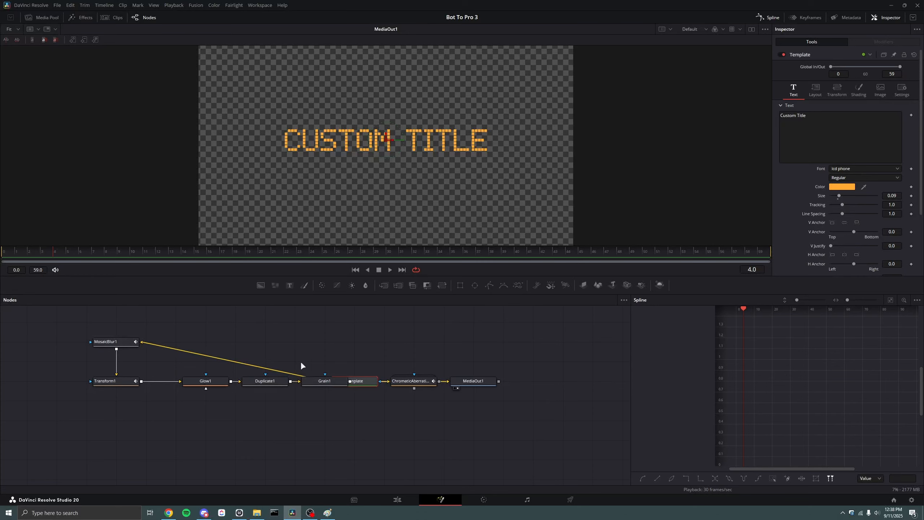
Move the Template node above the effect chain and MediaOut1 clear of the ChromaticAberration node
{"action": "left_click", "coordinate": [355, 382]}
{"action": "left_click_drag", "start_coordinate": [356, 384], "coordinate": [386, 324]}
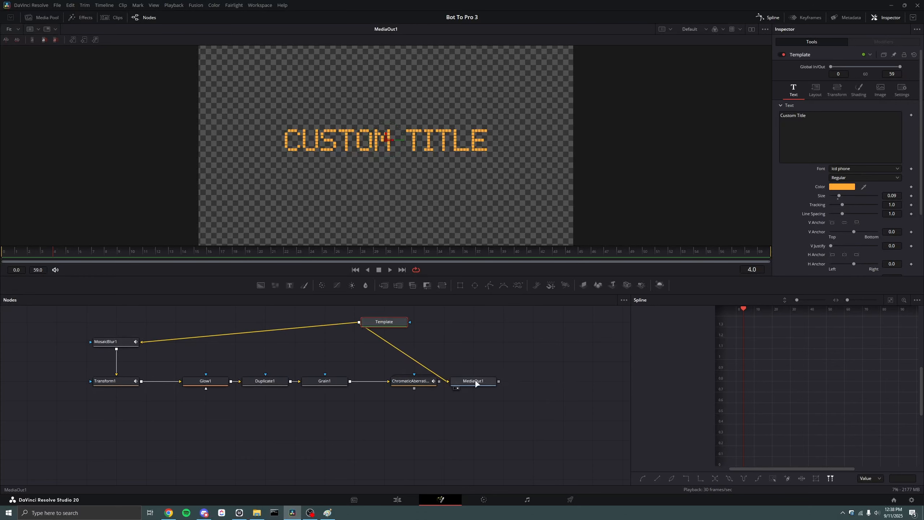
{"action": "left_click_drag", "start_coordinate": [476, 382], "coordinate": [543, 356]}
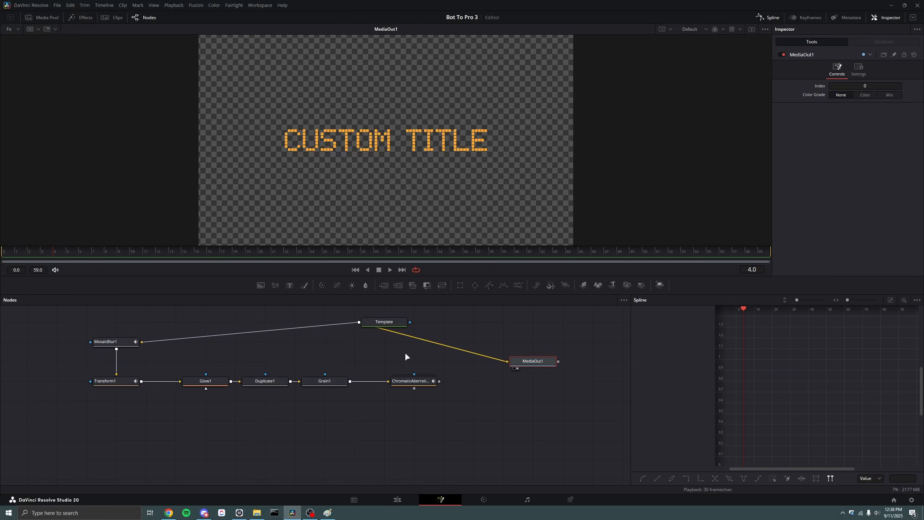
Feed MediaOut1 from the ChromaticAberration node instead of Template and scrub the title animation to frame 42
{"action": "right_click", "coordinate": [135, 322]}
{"action": "left_click", "coordinate": [110, 333]}
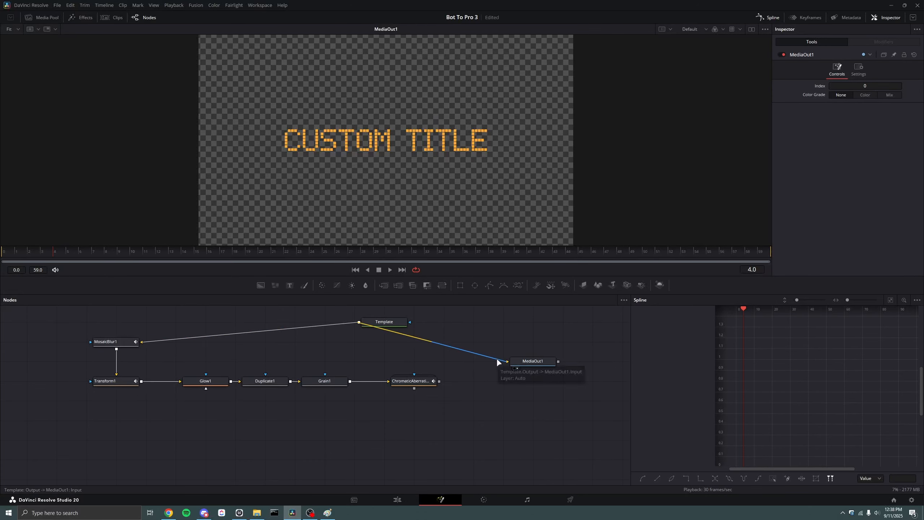
{"action": "left_click_drag", "start_coordinate": [497, 362], "coordinate": [543, 382]}
{"action": "left_click_drag", "start_coordinate": [235, 259], "coordinate": [543, 256]}
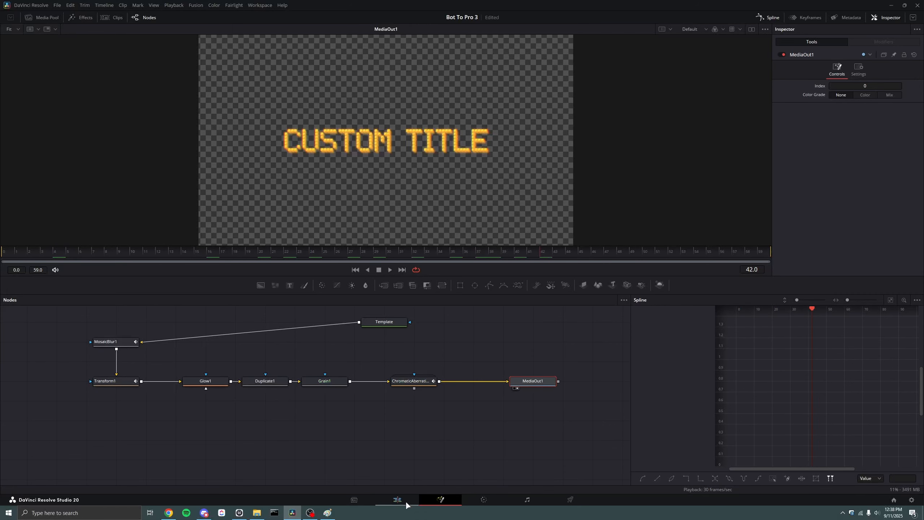
Place the Template node directly above MosaicBlur1 in the title's node graph
{"action": "left_click_drag", "start_coordinate": [259, 357], "coordinate": [362, 371]}
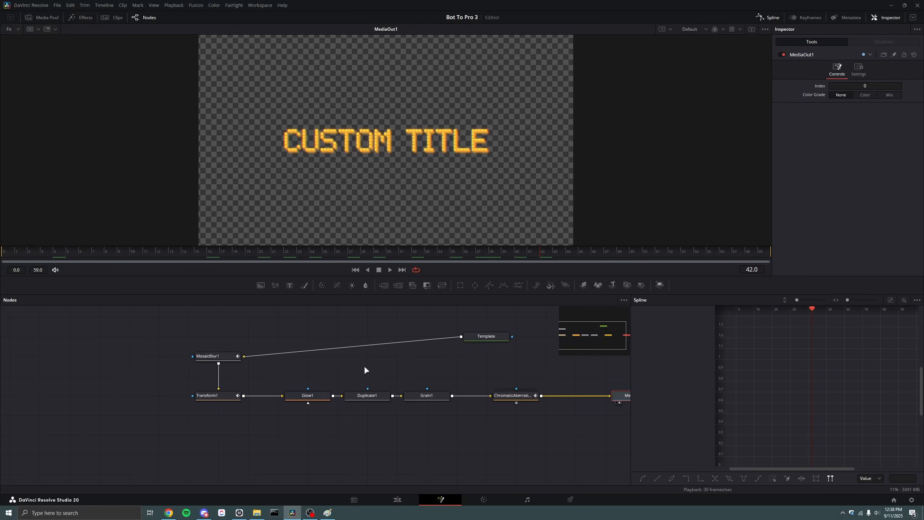
{"action": "left_click_drag", "start_coordinate": [493, 334], "coordinate": [227, 335]}
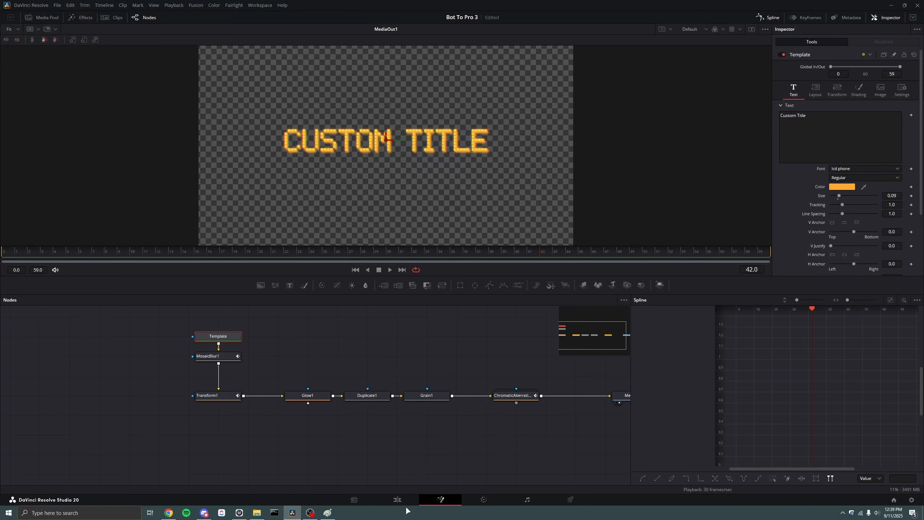
{"action": "left_click", "coordinate": [332, 368]}
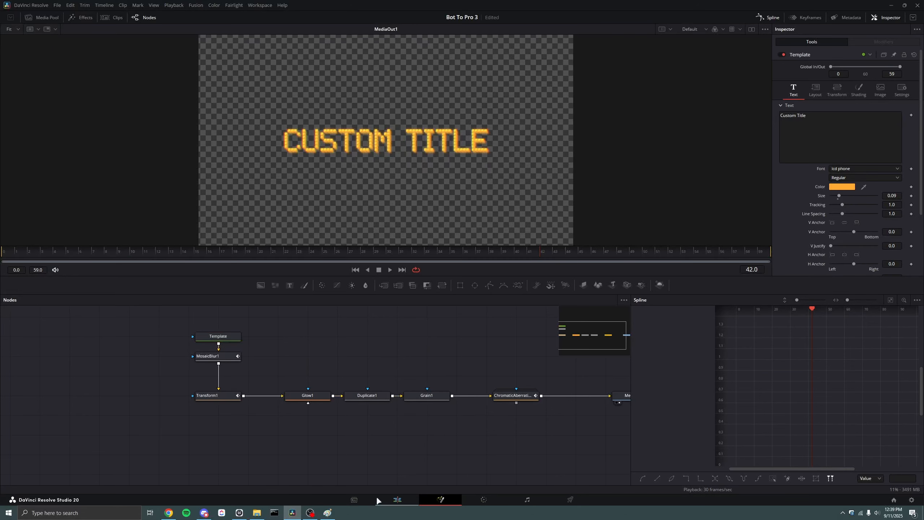
Delete the DigitizeTitle clip from the Edit timeline and move the playhead to 00:00:10:12
{"action": "left_click", "coordinate": [397, 500]}
{"action": "key", "text": "Delete"}
{"action": "left_click", "coordinate": [378, 266]}
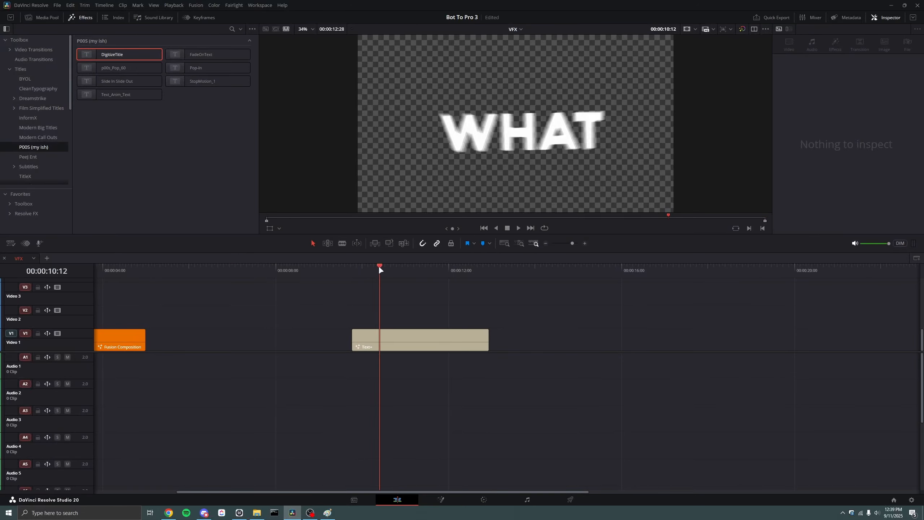
Save the project and shift the Text+ clip slightly earlier on Video 1
{"action": "left_click_drag", "start_coordinate": [402, 341], "coordinate": [402, 323]}
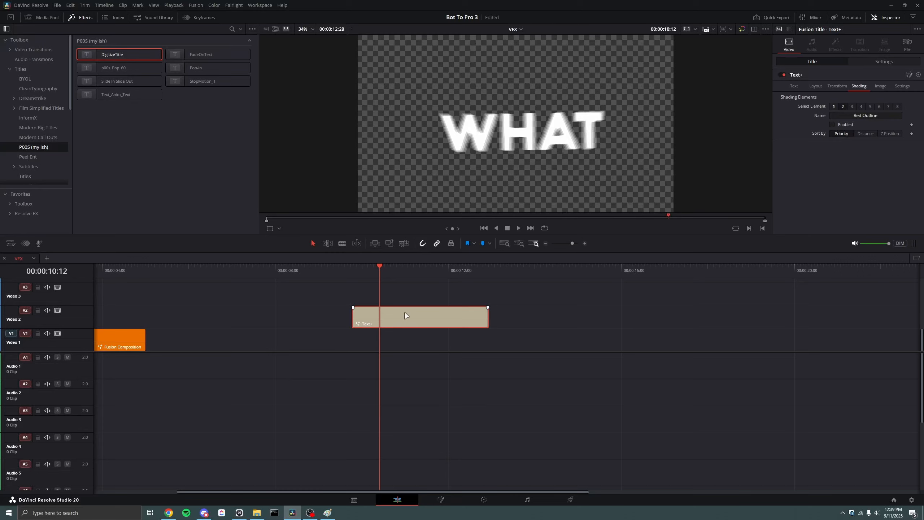
{"action": "key", "text": "ctrl+s"}
{"action": "key", "text": "alt+Tab"}
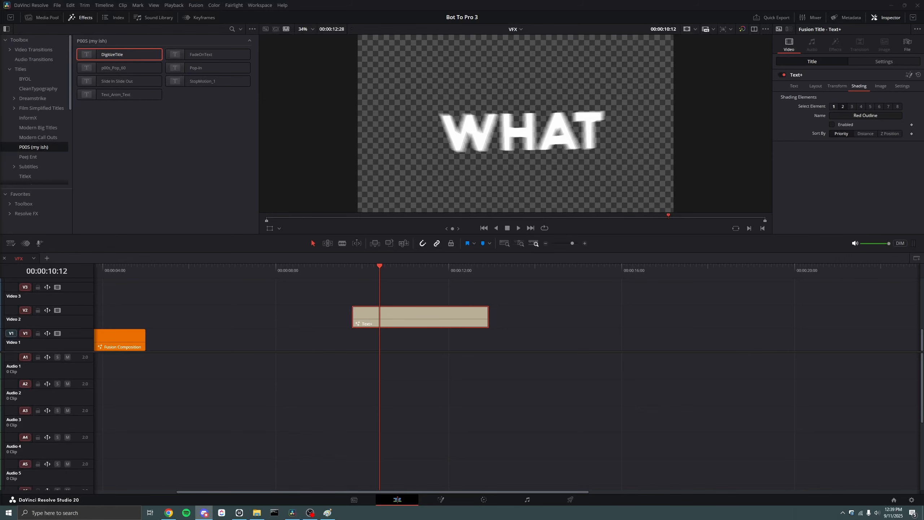
{"action": "left_click_drag", "start_coordinate": [429, 327], "coordinate": [426, 345]}
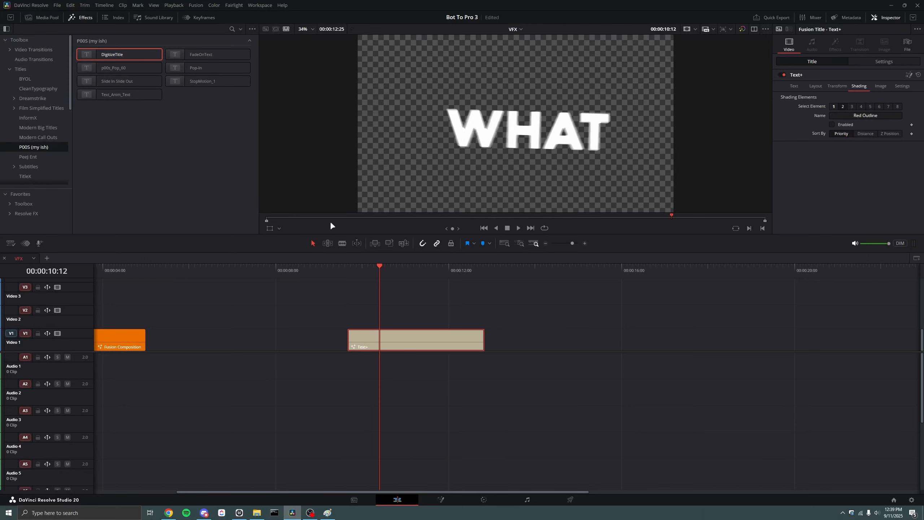
{"action": "scroll", "coordinate": [314, 351], "scroll_direction": "right", "scroll_amount": 5}
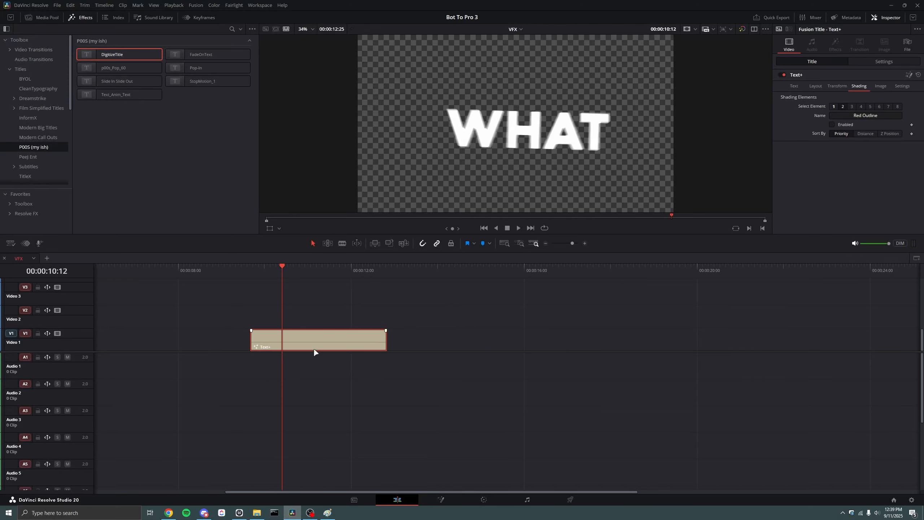
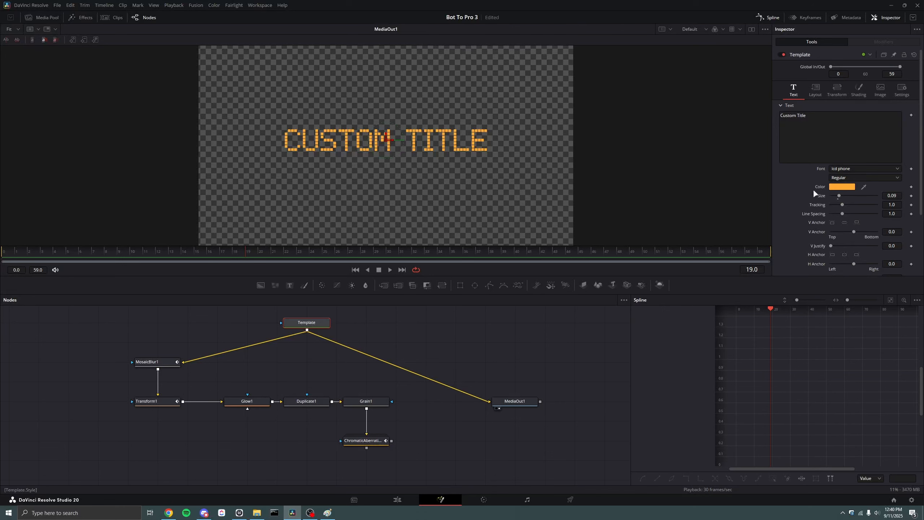
Examine the Template node's layout, transform and shading settings before returning to its text settings
{"action": "left_click", "coordinate": [816, 90]}
{"action": "left_click", "coordinate": [836, 89]}
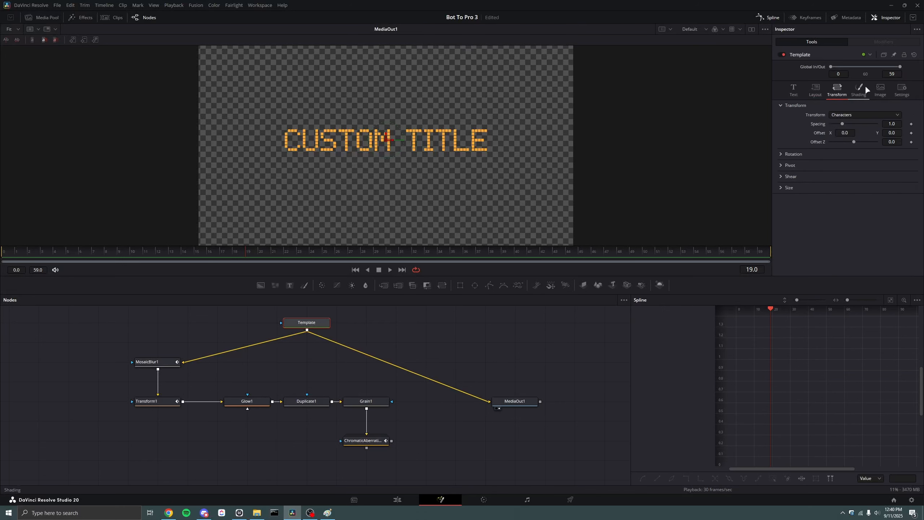
{"action": "left_click", "coordinate": [860, 88]}
{"action": "left_click", "coordinate": [790, 90]}
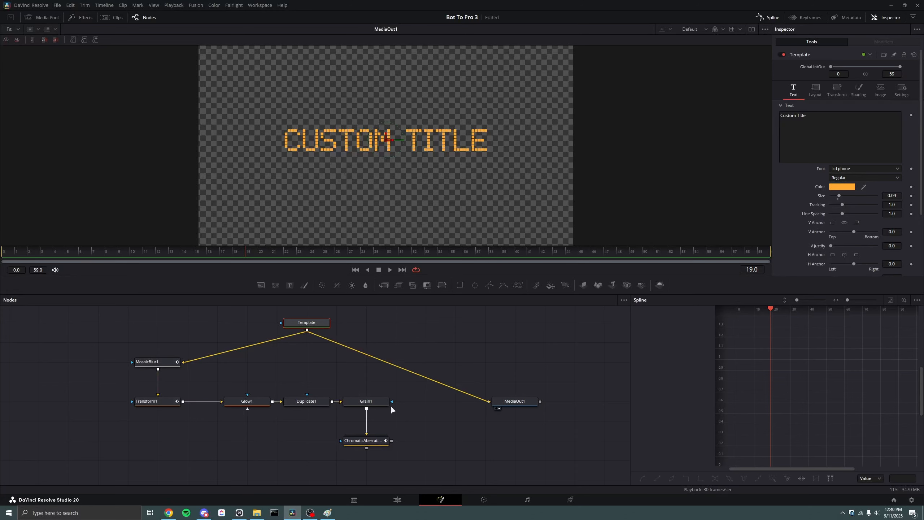
Disconnect Template from MediaOut1, feed MediaOut1 from the ChromaticAberration node and scrub the title to frame 16
{"action": "left_click_drag", "start_coordinate": [484, 398], "coordinate": [340, 325]}
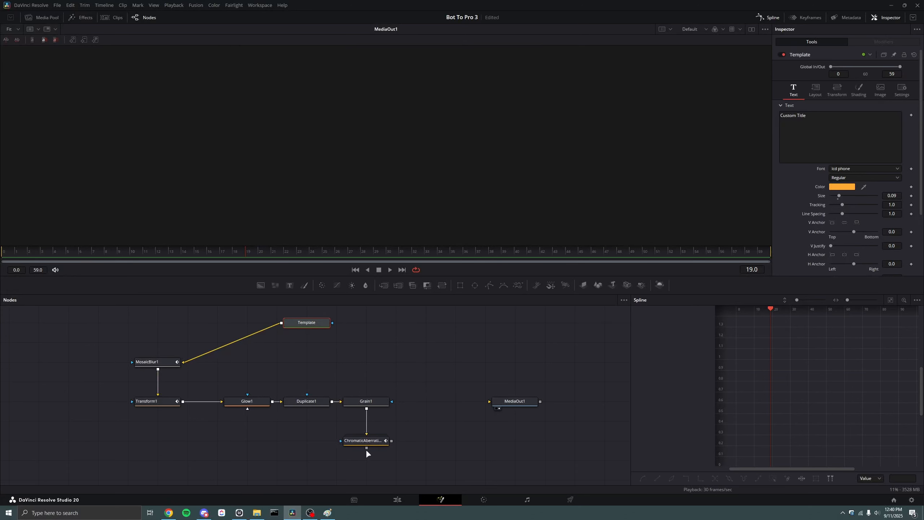
{"action": "left_click_drag", "start_coordinate": [391, 440], "coordinate": [489, 401]}
{"action": "left_click_drag", "start_coordinate": [259, 255], "coordinate": [207, 255]}
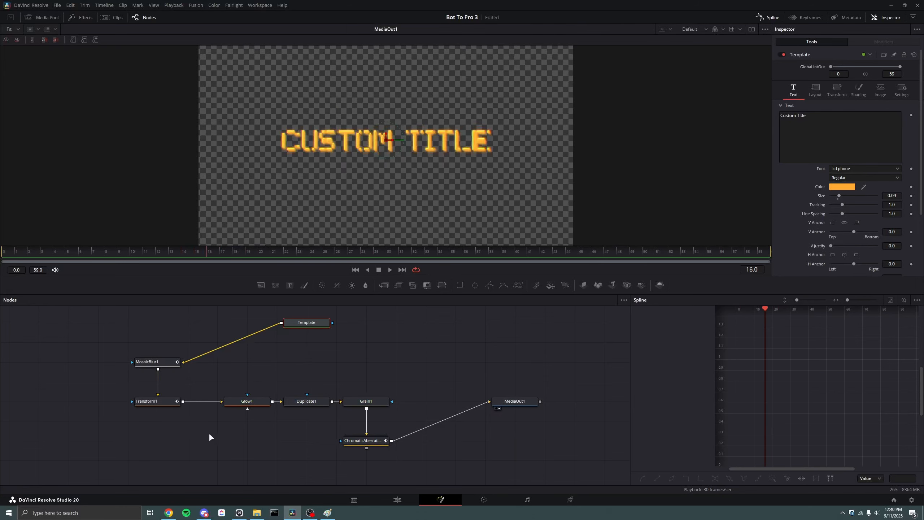
Remove the DigitizeTitle clip from the Edit timeline and move the playhead to 00:00:11:02 over the Text+ clip
{"action": "left_click", "coordinate": [411, 499]}
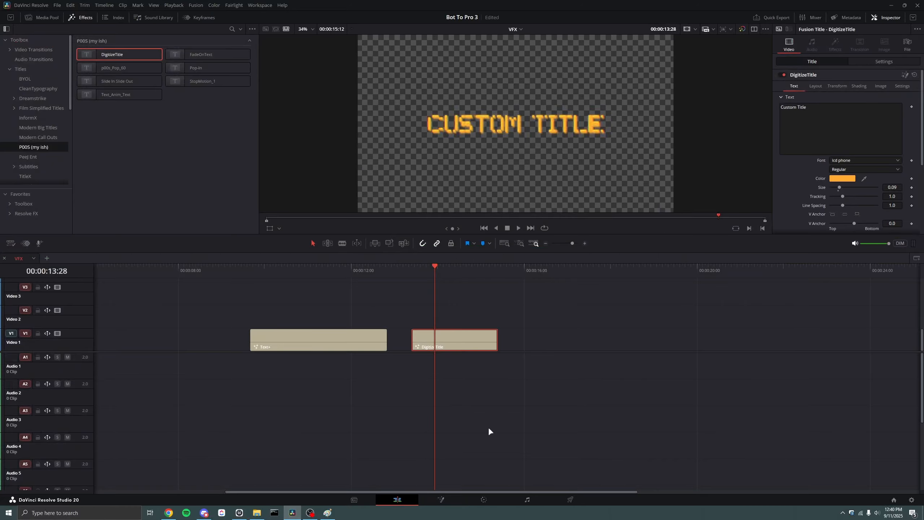
{"action": "left_click_drag", "start_coordinate": [533, 326], "coordinate": [463, 378]}
{"action": "key", "text": "Delete"}
{"action": "left_click", "coordinate": [311, 271]}
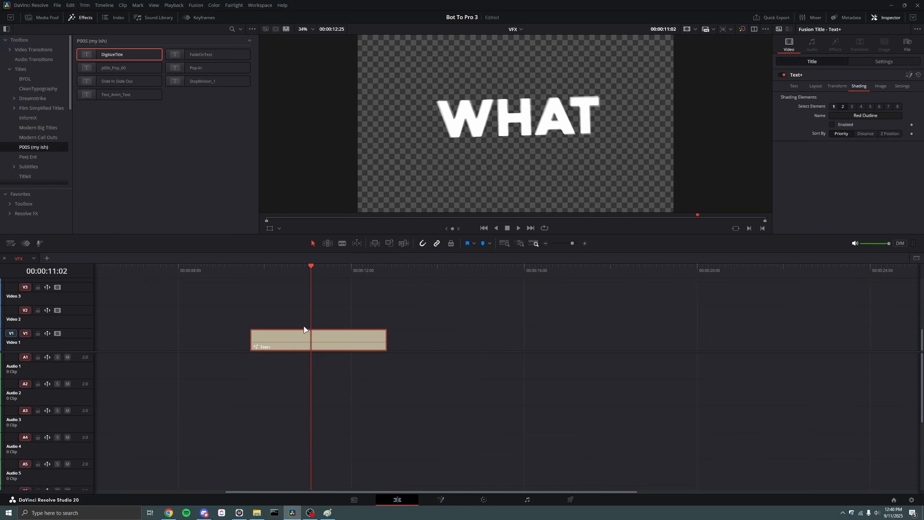
Open the Text+ clip's composition in Fusion and select the nodes from Template through CameraShake1_1
{"action": "key", "text": "shift+5"}
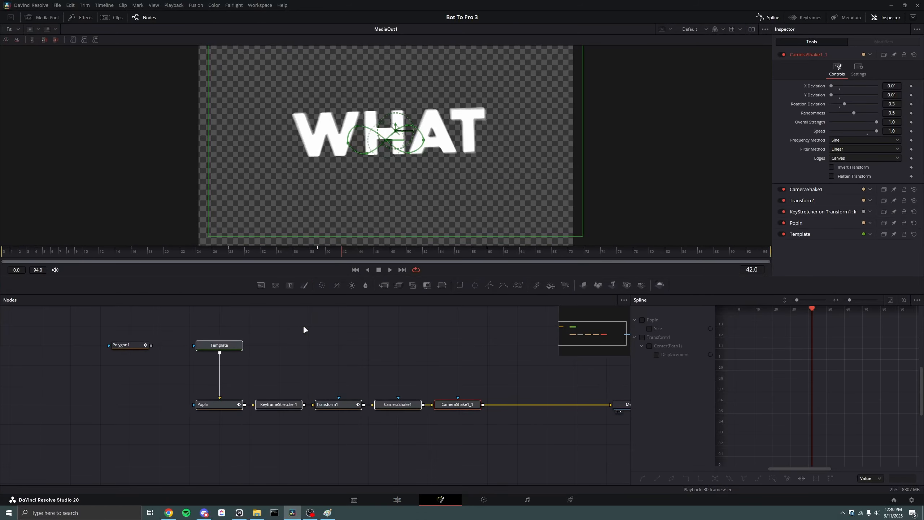
{"action": "left_click", "coordinate": [203, 332]}
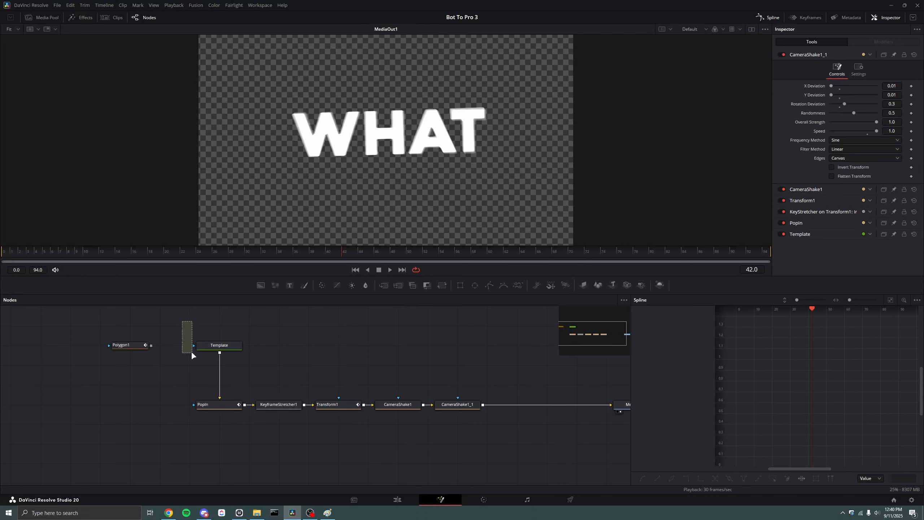
{"action": "left_click_drag", "start_coordinate": [193, 355], "coordinate": [508, 431]}
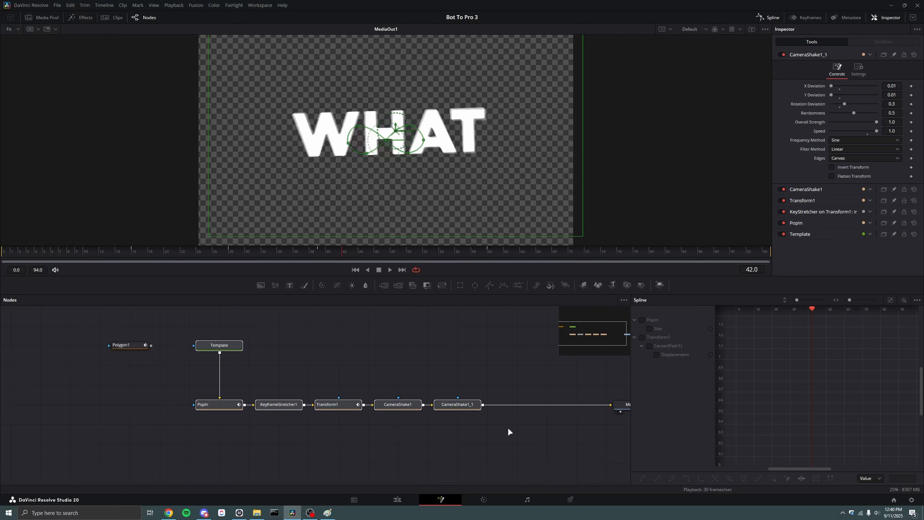
{"action": "left_click", "coordinate": [494, 363]}
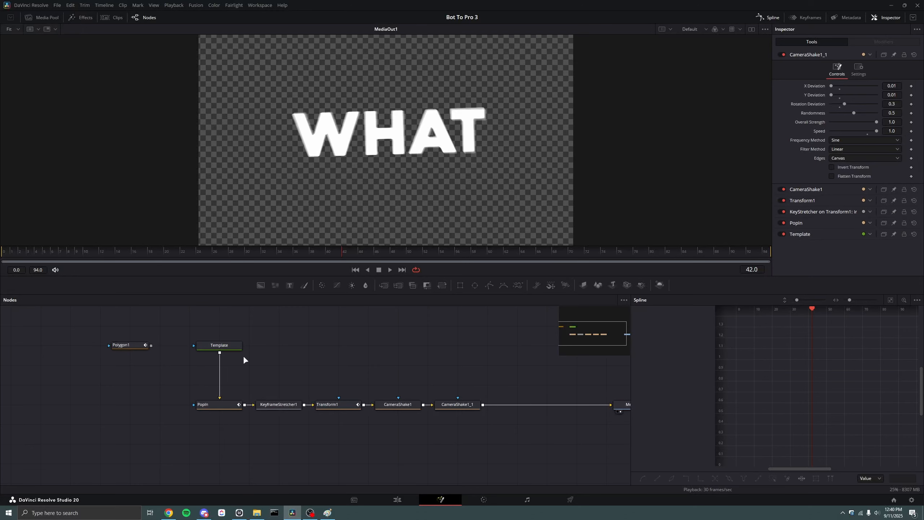
{"action": "left_click_drag", "start_coordinate": [172, 316], "coordinate": [567, 465]}
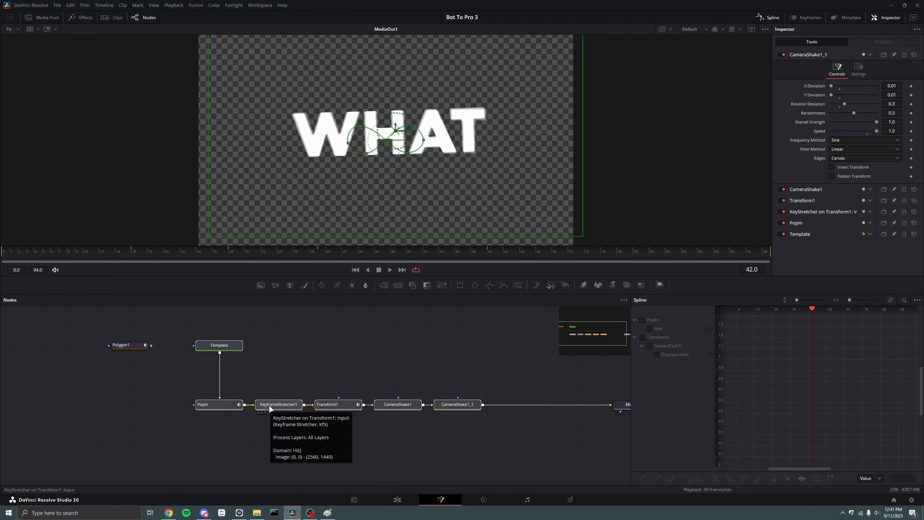
Move the Polygon1 node above KeyframeStretcher1 and select it together with all nodes from Template through CameraShake1_1
{"action": "right_click", "coordinate": [268, 406]}
{"action": "left_click_drag", "start_coordinate": [176, 327], "coordinate": [480, 435]}
{"action": "left_click_drag", "start_coordinate": [138, 342], "coordinate": [274, 377]}
{"action": "left_click_drag", "start_coordinate": [156, 343], "coordinate": [519, 434]}
Start a new macro from the selected nodes and name it PopIn_Shake
{"action": "left_click", "coordinate": [332, 406]}
{"action": "right_click", "coordinate": [332, 406]}
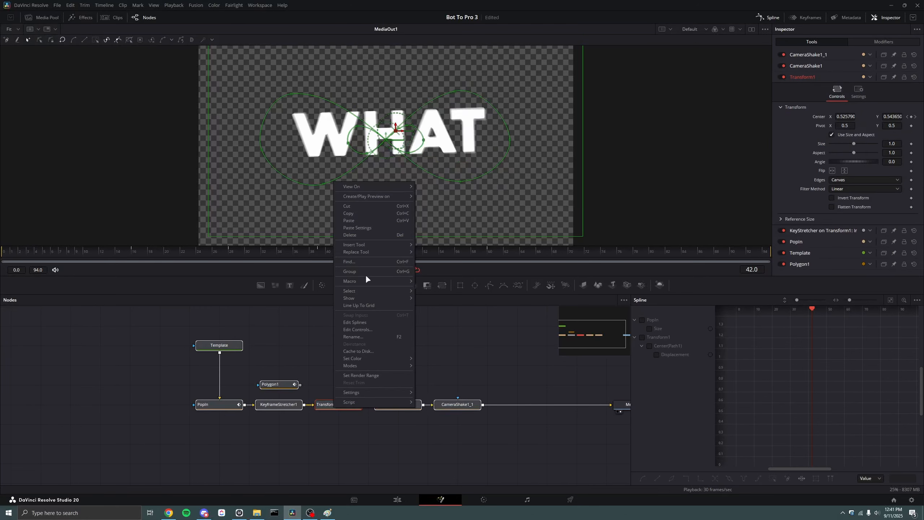
{"action": "mouse_move", "coordinate": [373, 279]}
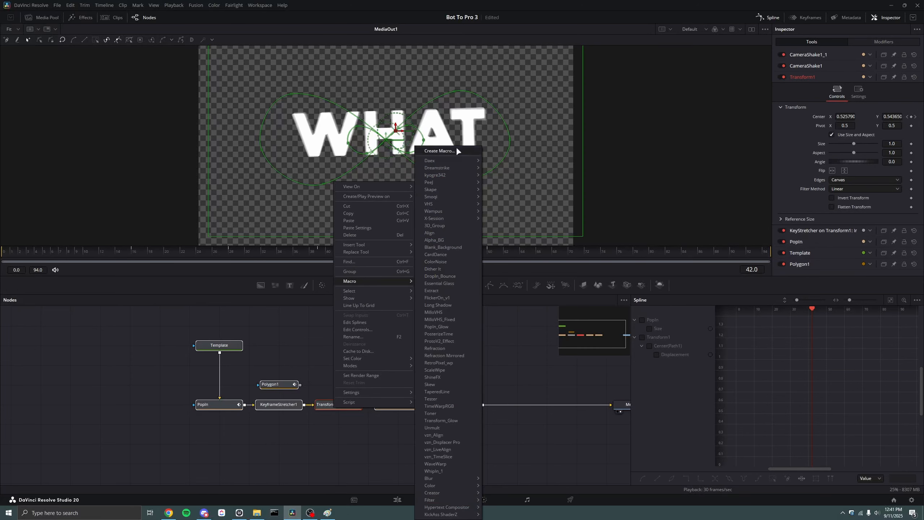
{"action": "left_click", "coordinate": [456, 148]}
{"action": "left_click_drag", "start_coordinate": [233, 31], "coordinate": [571, 122]}
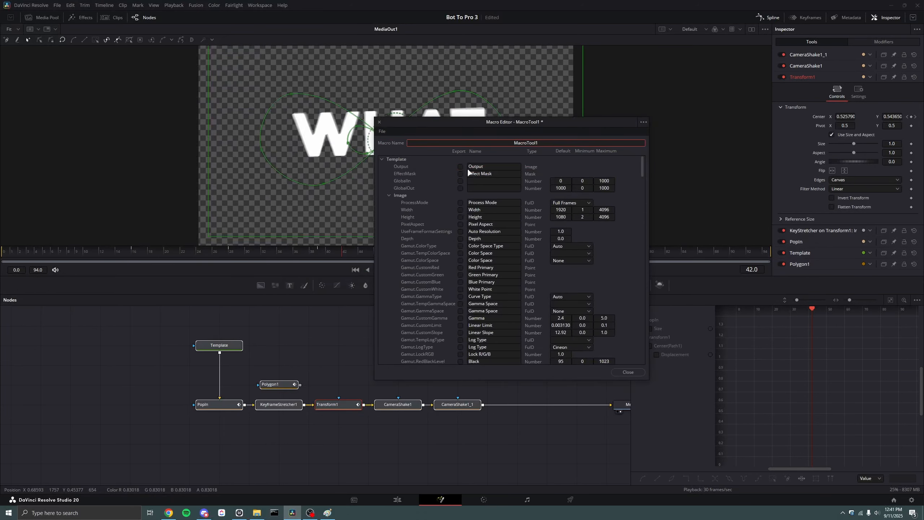
{"action": "double_click", "coordinate": [444, 139]}
{"action": "type", "text": "PopIn_Shake"}
{"action": "left_click_drag", "start_coordinate": [431, 124], "coordinate": [483, 80]}
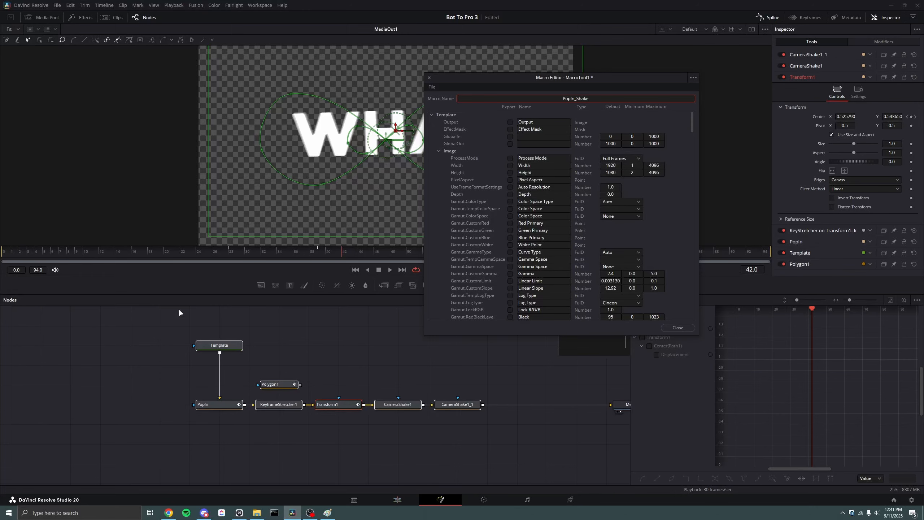
Return to the Edit page and close the Macro Editor without saving the macro
{"action": "left_click", "coordinate": [200, 345]}
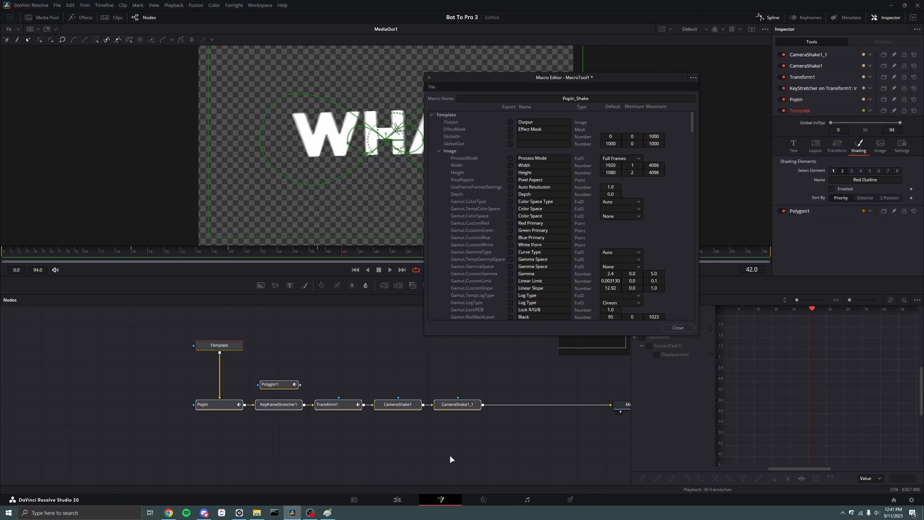
{"action": "left_click", "coordinate": [394, 502]}
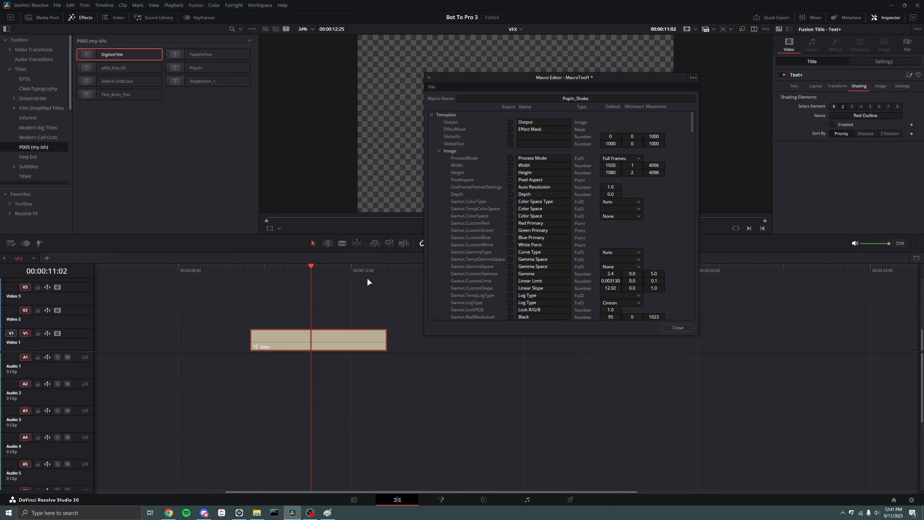
{"action": "left_click", "coordinate": [429, 78]}
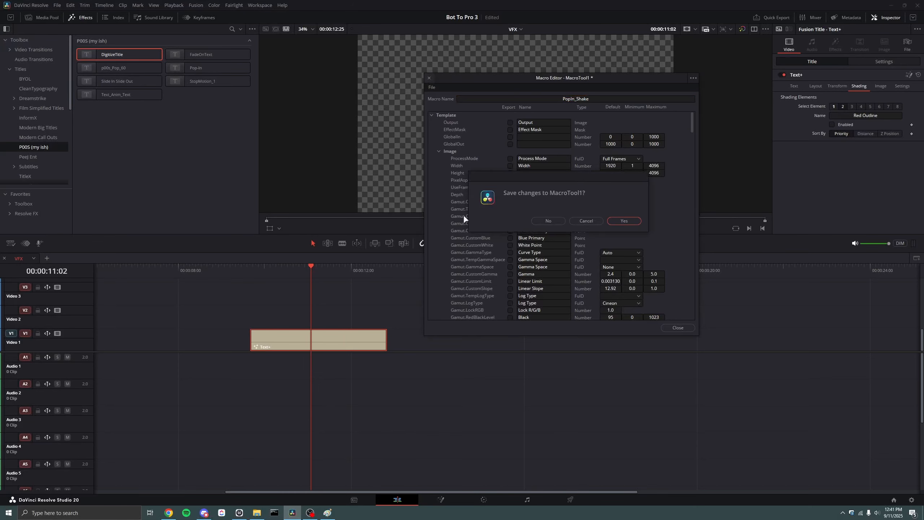
{"action": "left_click", "coordinate": [592, 221]}
{"action": "left_click", "coordinate": [677, 328]}
{"action": "left_click", "coordinate": [546, 220]}
{"action": "left_click", "coordinate": [495, 343]}
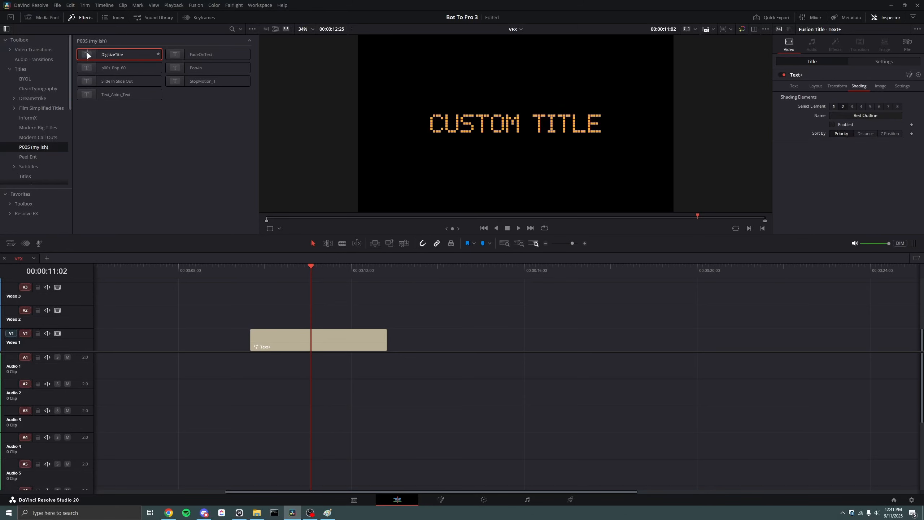
Place a DigitizeTitle clip on Video 1 after the Text+ clip and open its shading settings at 00:00:16:03
{"action": "left_click_drag", "start_coordinate": [121, 55], "coordinate": [556, 338]}
{"action": "left_click", "coordinate": [529, 266]}
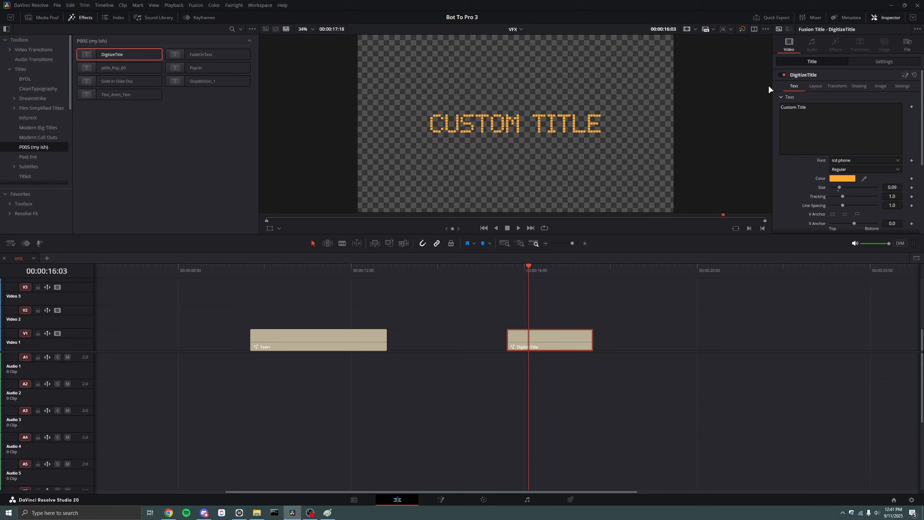
{"action": "scroll", "coordinate": [808, 171], "scroll_direction": "down", "scroll_amount": 1}
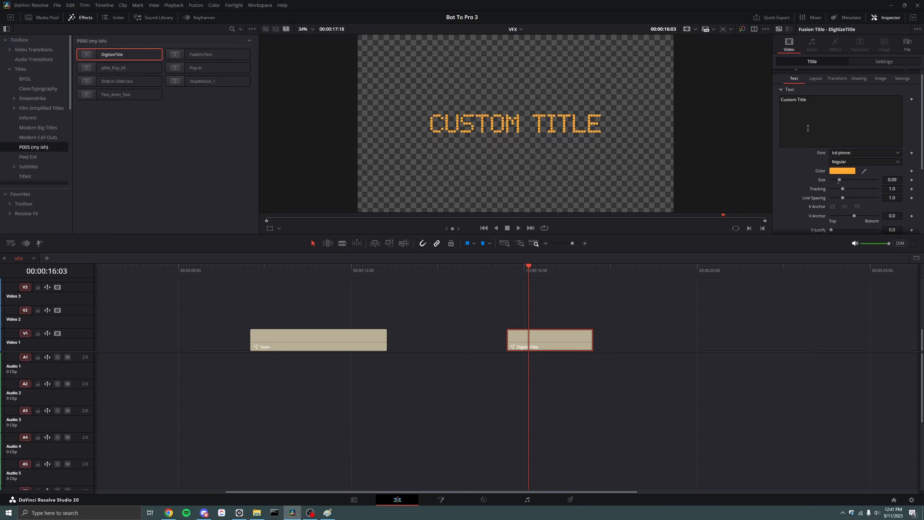
{"action": "left_click", "coordinate": [816, 80]}
{"action": "left_click", "coordinate": [859, 86]}
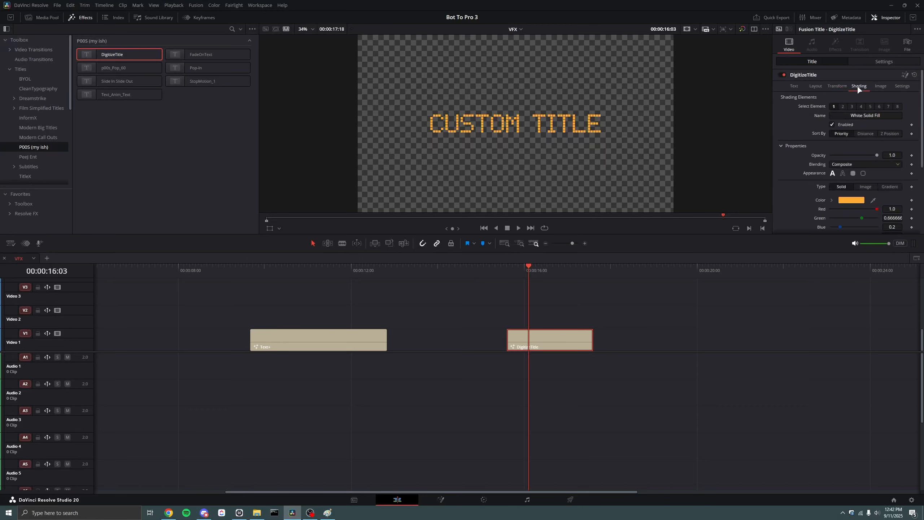
Try the title's Red Outline and Black Shadow shading elements, leaving both disabled
{"action": "left_click", "coordinate": [861, 106]}
{"action": "left_click", "coordinate": [841, 106]}
{"action": "left_click", "coordinate": [843, 106]}
{"action": "left_click", "coordinate": [832, 125]}
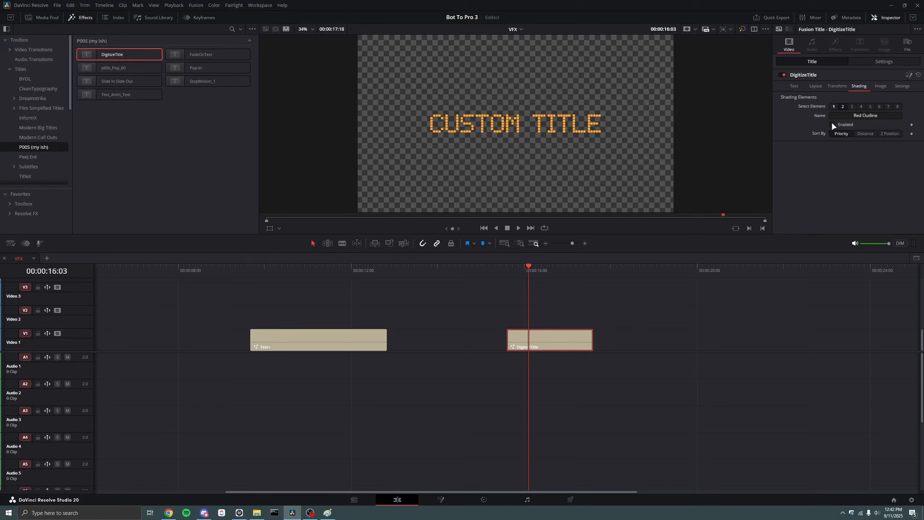
{"action": "left_click", "coordinate": [832, 124]}
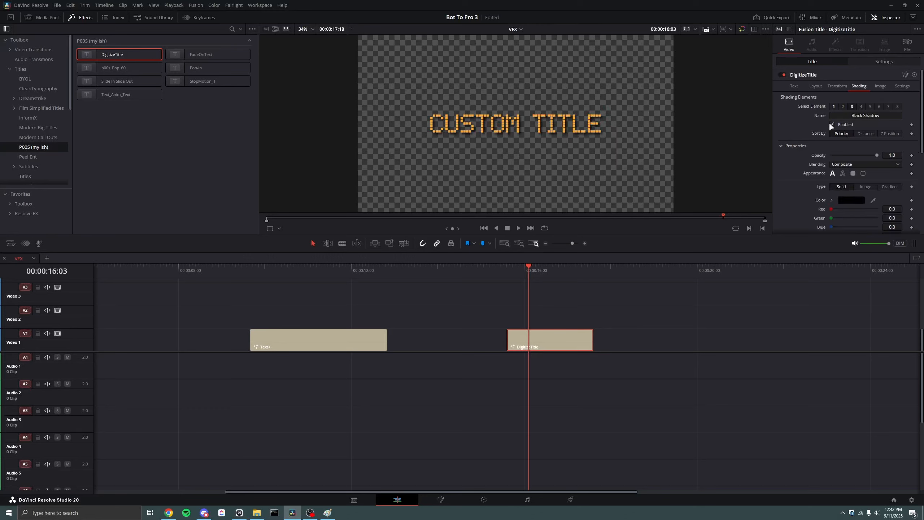
{"action": "left_click", "coordinate": [832, 124]}
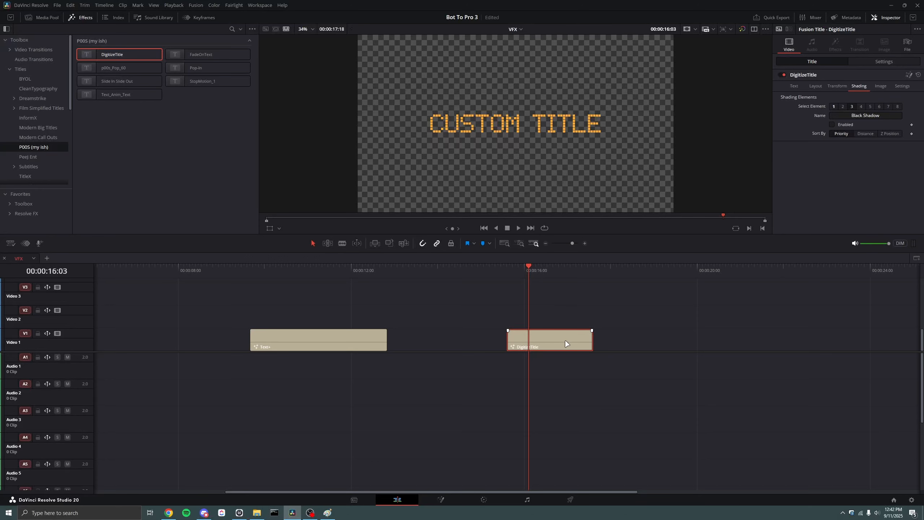
Move the Template node above the DigitizeTitle node chain in Fusion and return to the clip's text settings on the Edit page
{"action": "key", "text": "shift+5"}
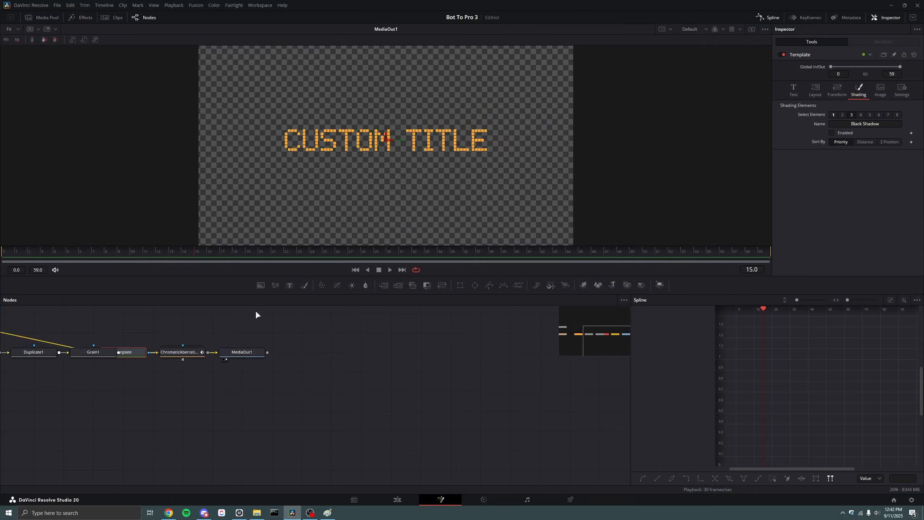
{"action": "left_click_drag", "start_coordinate": [325, 382], "coordinate": [334, 323]}
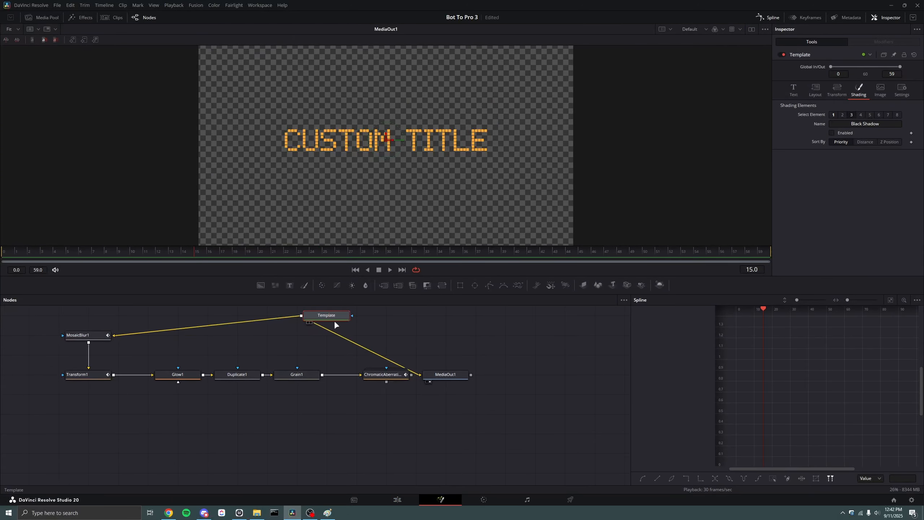
{"action": "left_click", "coordinate": [404, 497]}
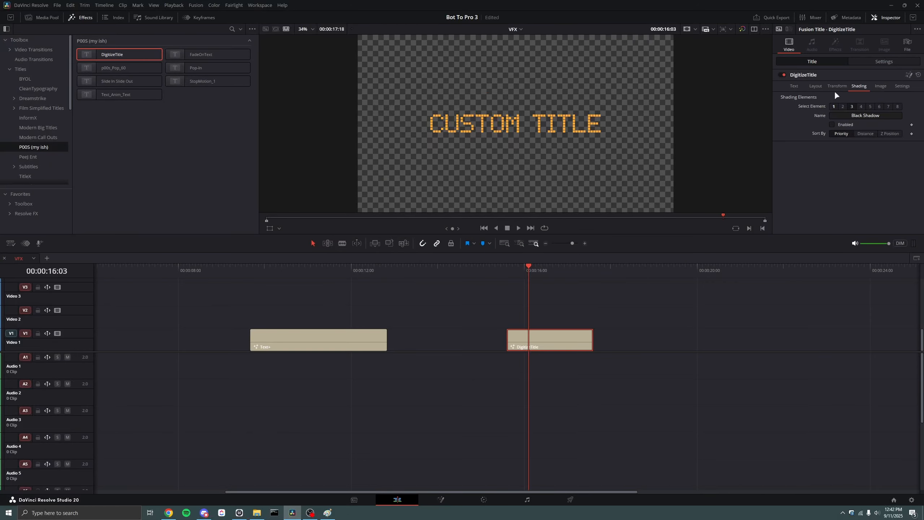
{"action": "left_click", "coordinate": [794, 87]}
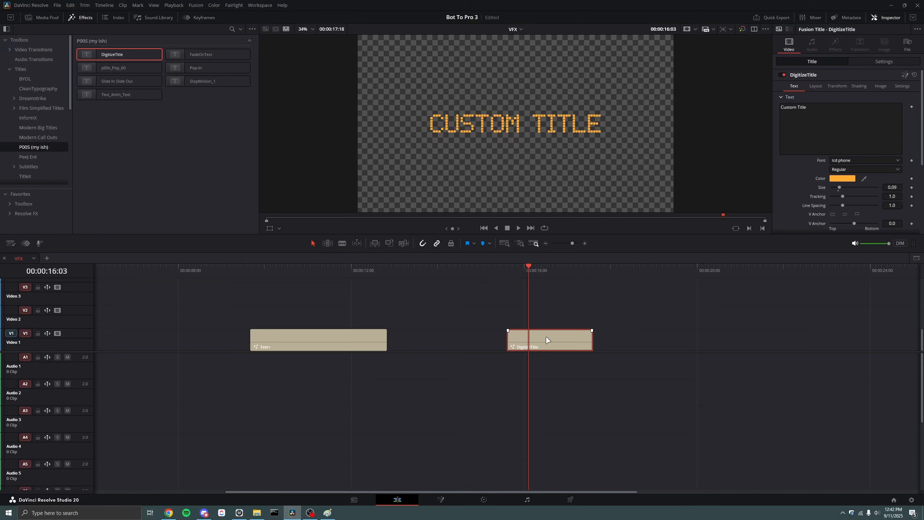
Reopen DigitizeTitle in Fusion, space MediaOut1 away from ChromaticAberration and place the Template node above MosaicBlur1
{"action": "key", "text": "shift+5"}
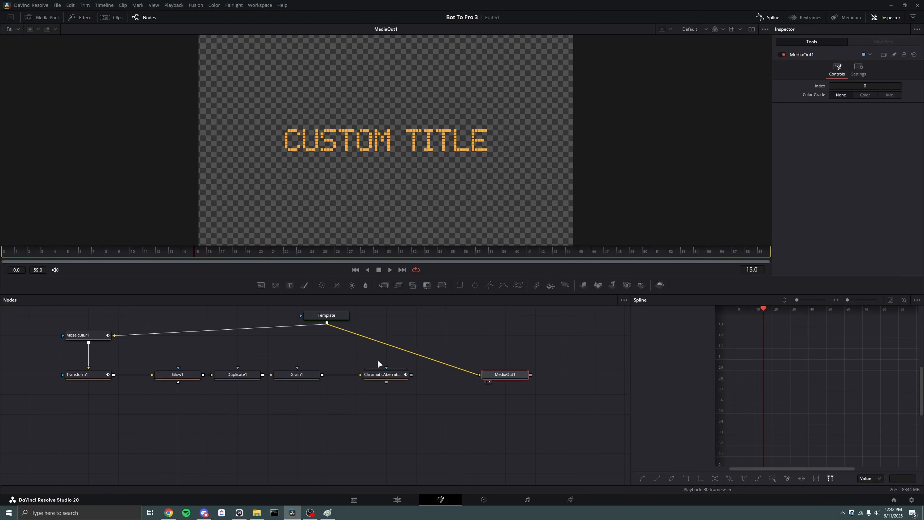
{"action": "scroll", "coordinate": [352, 453], "scroll_direction": "up", "scroll_amount": 3}
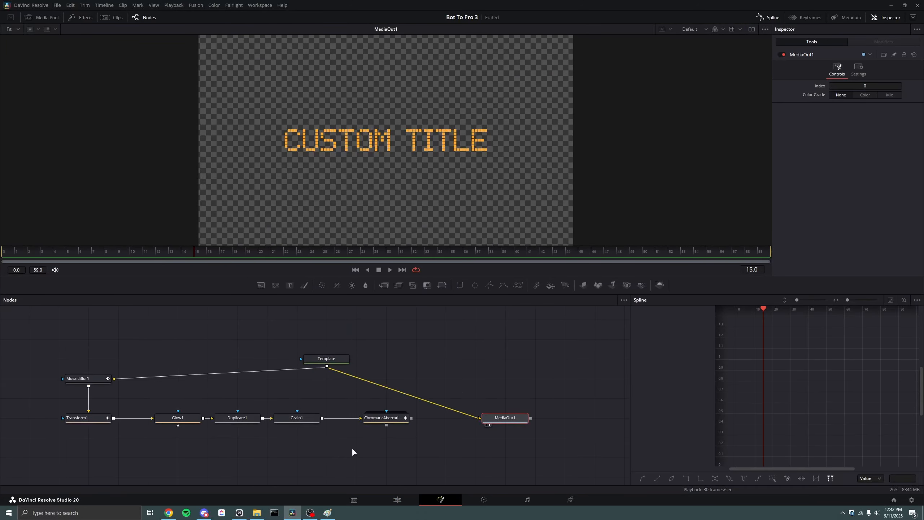
{"action": "left_click_drag", "start_coordinate": [338, 360], "coordinate": [72, 321]}
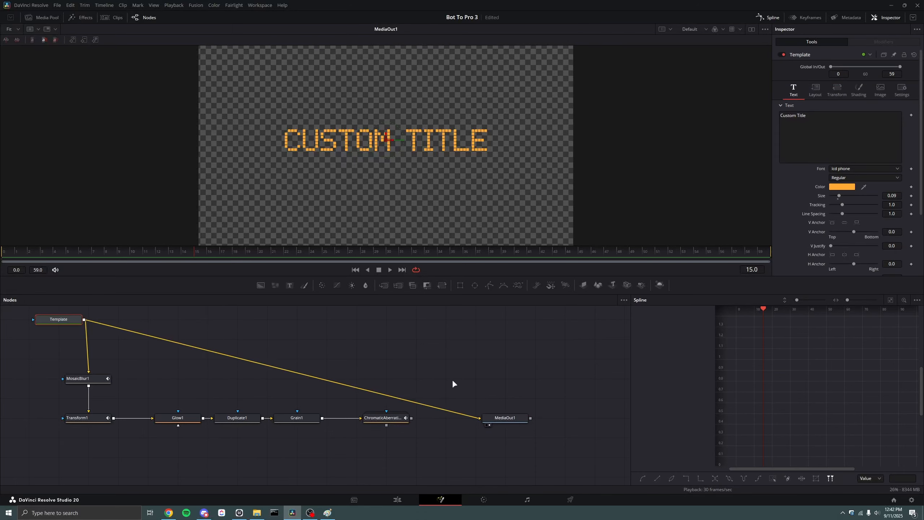
Review the Template node's transform and shading settings and return to the Edit page
{"action": "left_click", "coordinate": [837, 91]}
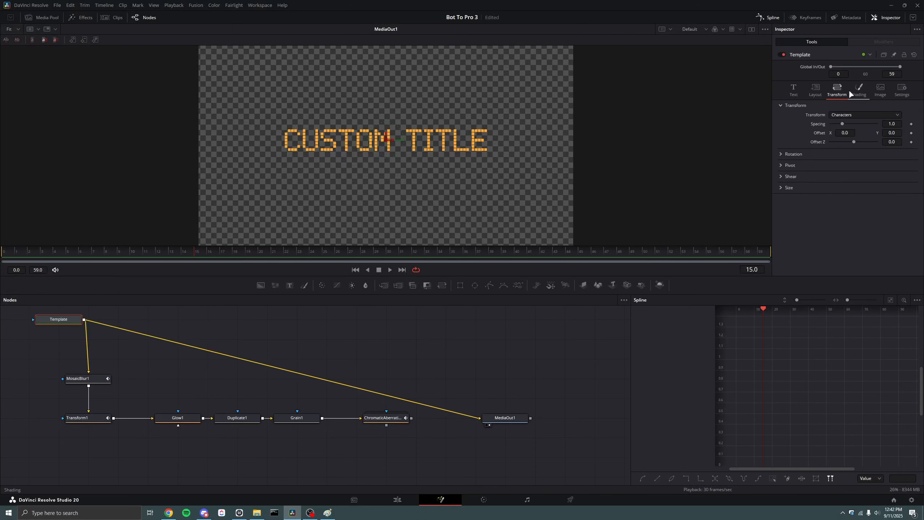
{"action": "left_click", "coordinate": [851, 91]}
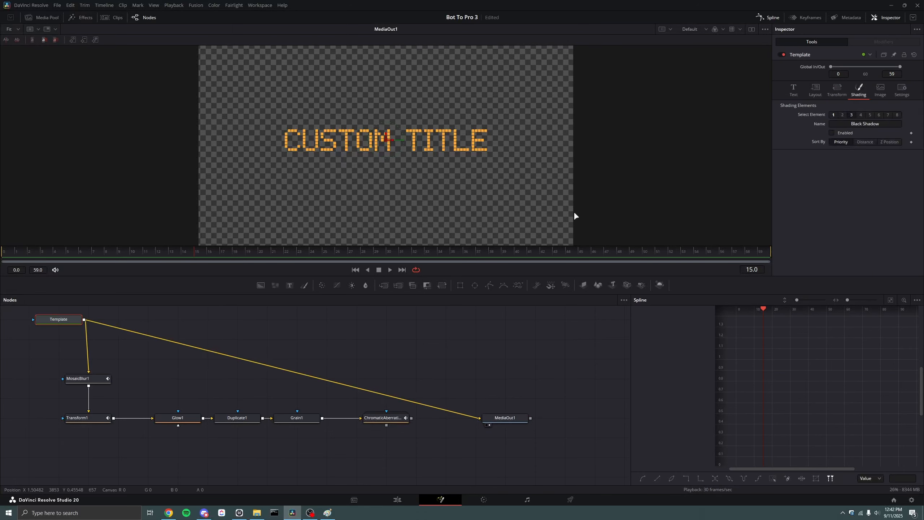
{"action": "left_click", "coordinate": [397, 500]}
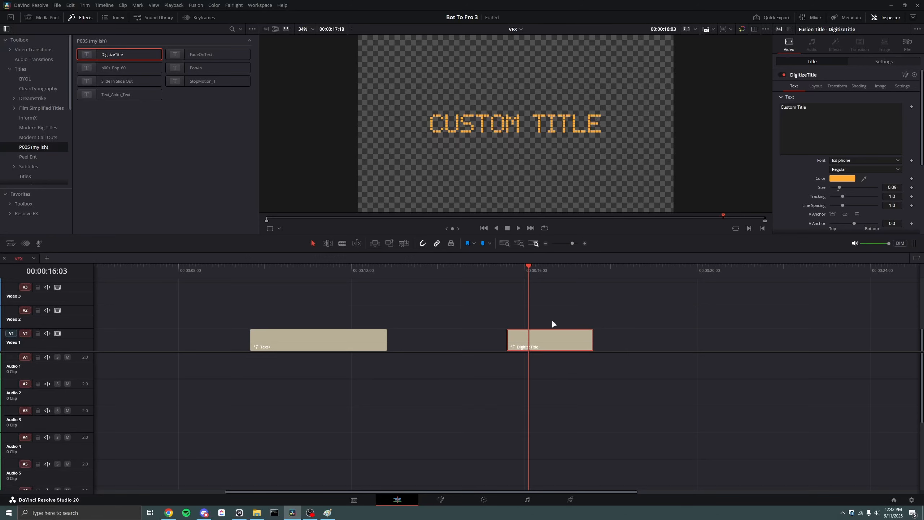
Delete the DigitizeTitle clip from the timeline and open the Text+ title in Fusion
{"action": "key", "text": "Delete"}
{"action": "left_click", "coordinate": [303, 269]}
{"action": "left_click", "coordinate": [331, 347]}
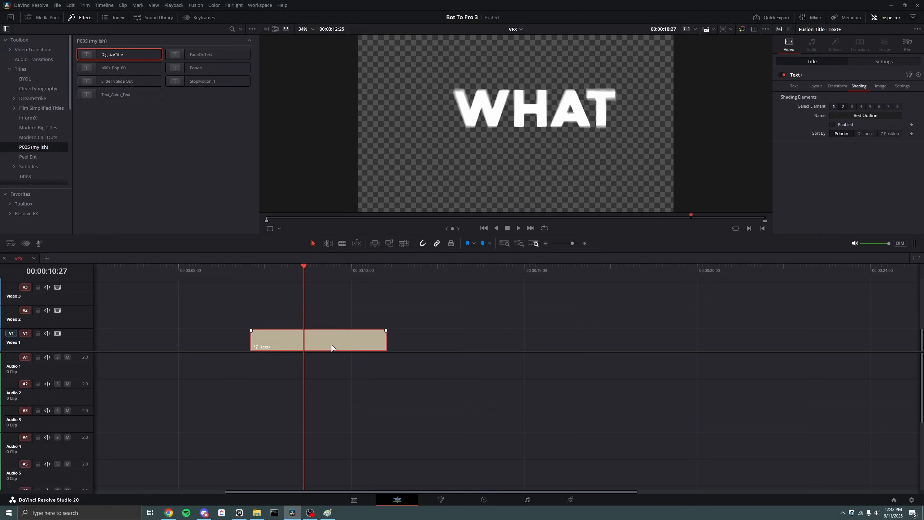
{"action": "left_click", "coordinate": [441, 500]}
{"action": "left_click", "coordinate": [423, 368]}
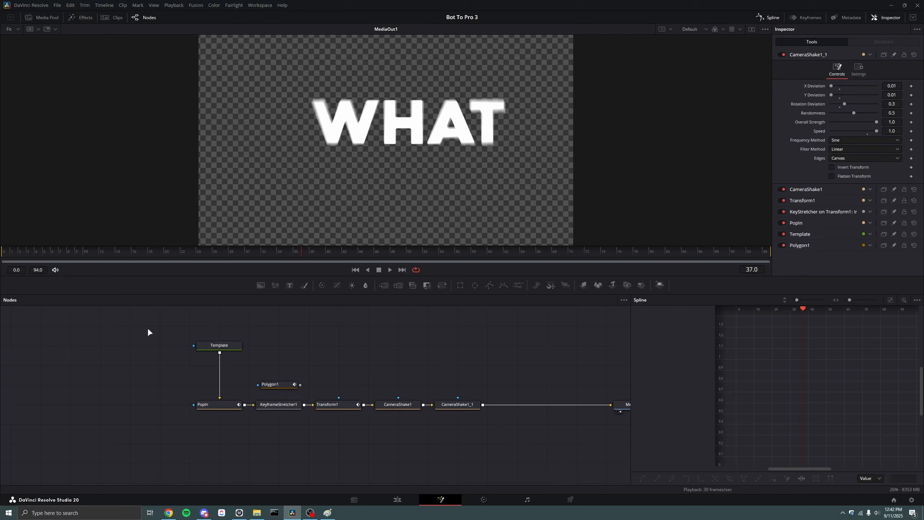
Create a macro named PopIn_Shake from the Template, Polygon1, PopIn, KeyframeStretcher1, Transform1 and both CameraShake nodes
{"action": "left_click_drag", "start_coordinate": [156, 321], "coordinate": [492, 439]}
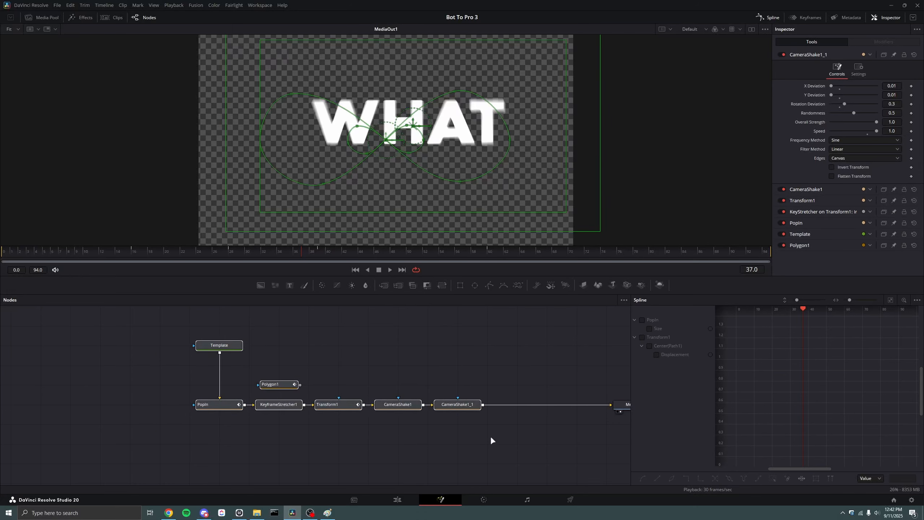
{"action": "right_click", "coordinate": [468, 406]}
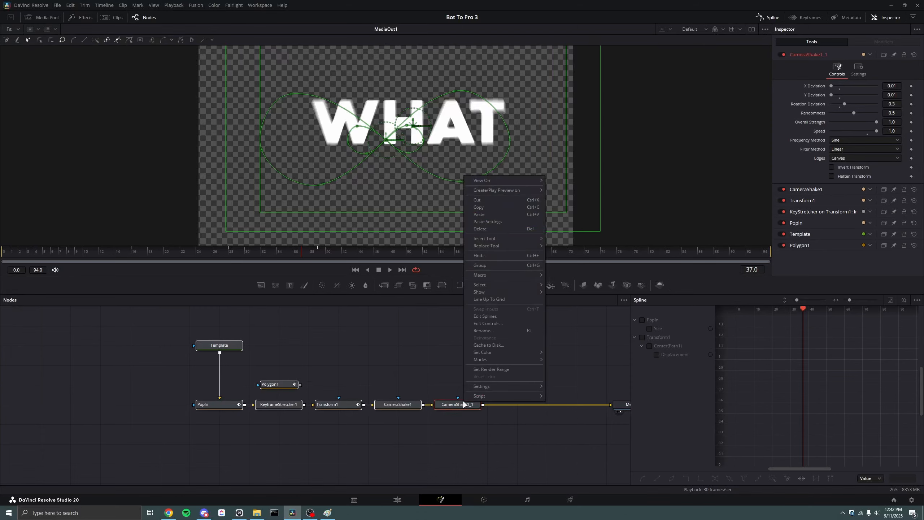
{"action": "left_click_drag", "start_coordinate": [160, 329], "coordinate": [453, 410]}
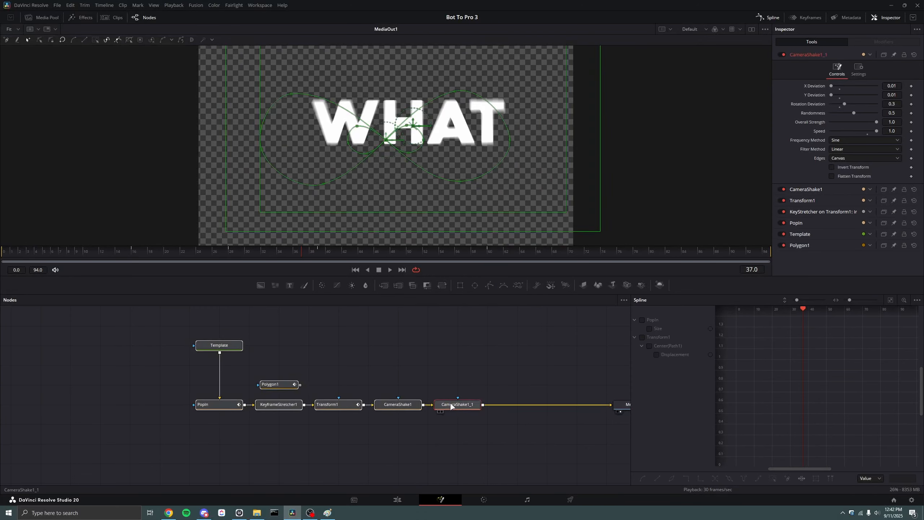
{"action": "right_click", "coordinate": [454, 409]}
{"action": "mouse_move", "coordinate": [495, 410]}
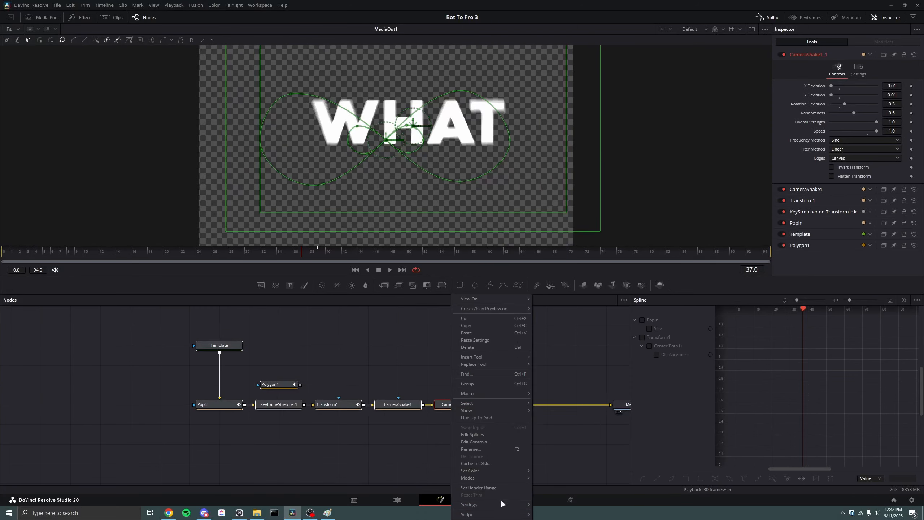
{"action": "mouse_move", "coordinate": [503, 392]}
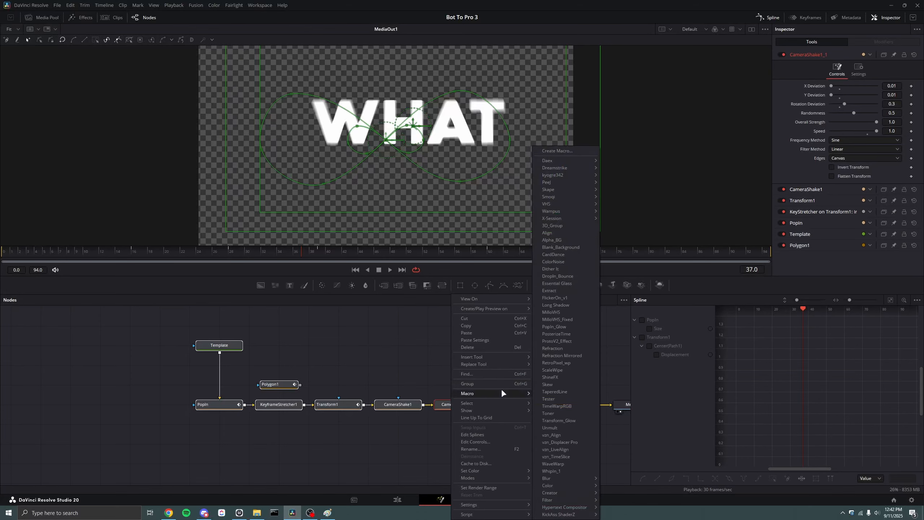
{"action": "left_click", "coordinate": [555, 151]}
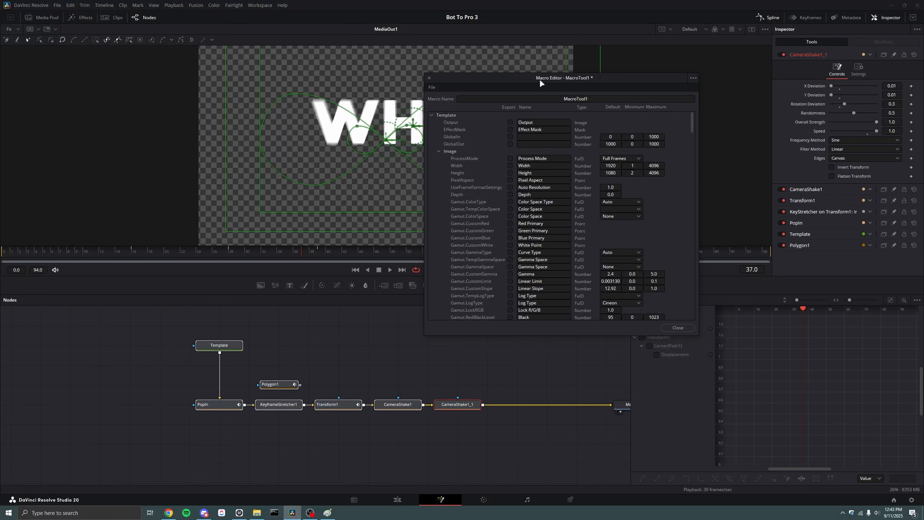
{"action": "type", "text": "PopIn_Shake"}
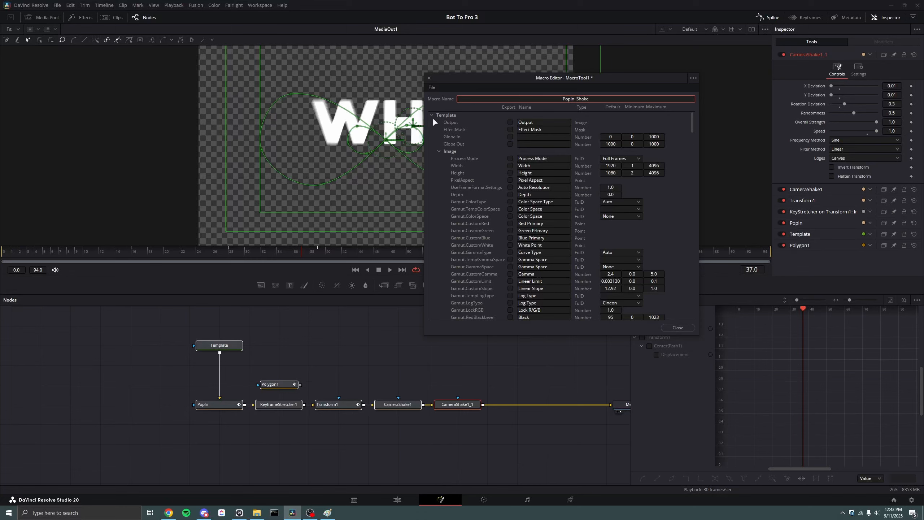
Expose the Template node's Styled Text parameter in the macro and collapse its Image and Text groups
{"action": "left_click", "coordinate": [438, 150]}
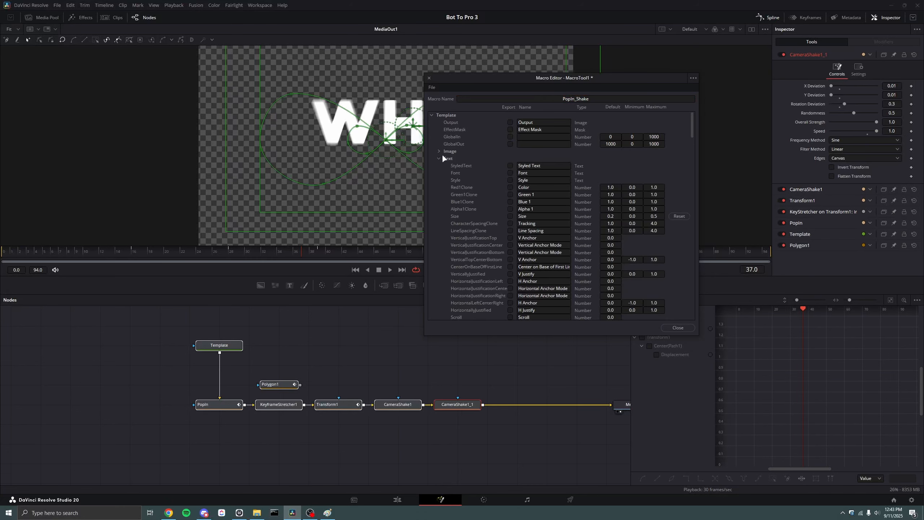
{"action": "left_click", "coordinate": [510, 165]}
{"action": "scroll", "coordinate": [531, 217], "scroll_direction": "down", "scroll_amount": 10}
{"action": "scroll", "coordinate": [522, 212], "scroll_direction": "up", "scroll_amount": 10}
{"action": "left_click", "coordinate": [438, 159]}
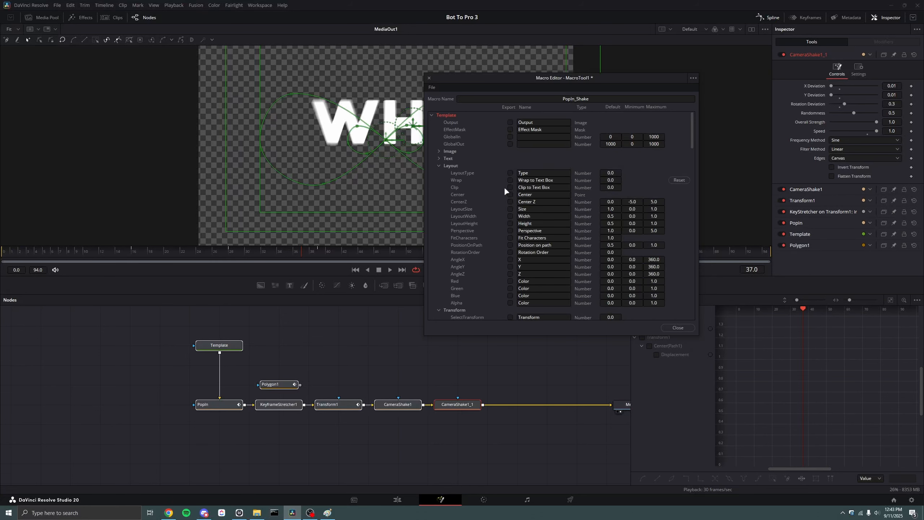
Collapse the Template's remaining parameter groups and examine the CameraShake1 controls available for the macro
{"action": "left_click", "coordinate": [441, 165]}
{"action": "left_click", "coordinate": [438, 172]}
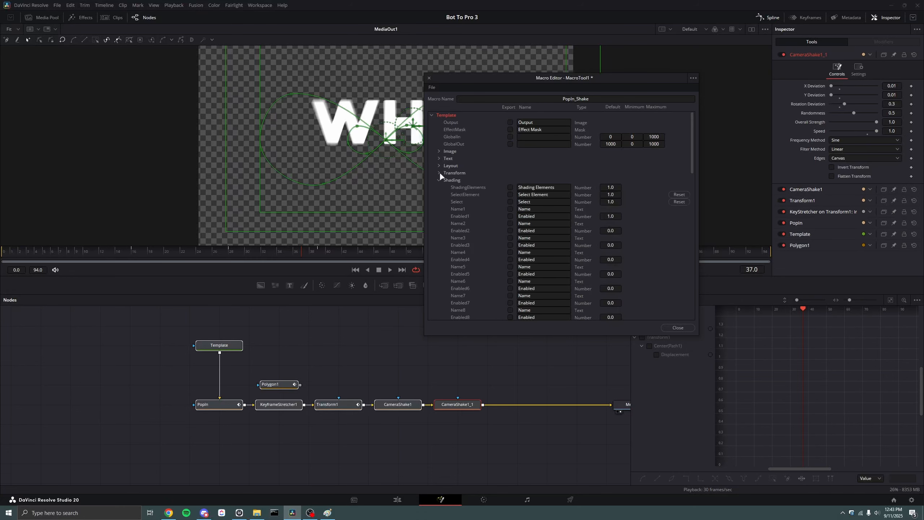
{"action": "left_click", "coordinate": [441, 180]}
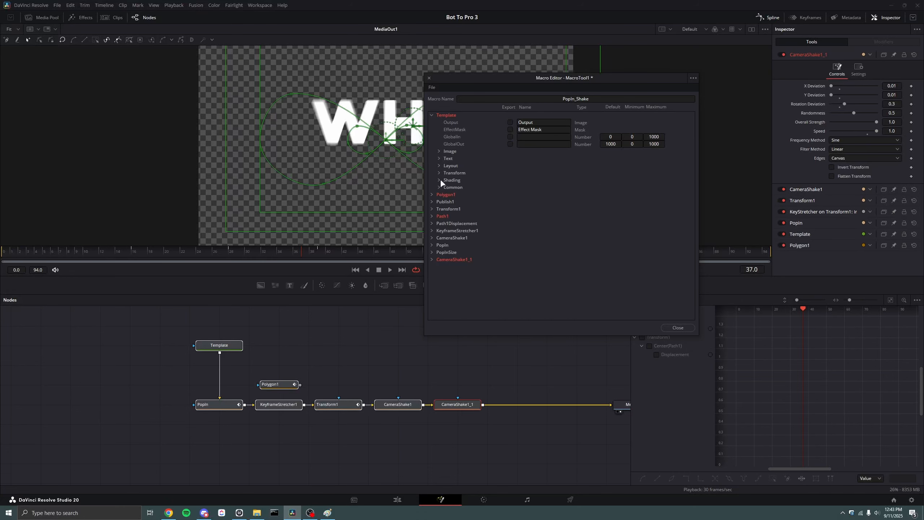
{"action": "left_click", "coordinate": [431, 238]}
{"action": "scroll", "coordinate": [529, 237], "scroll_direction": "down", "scroll_amount": 3}
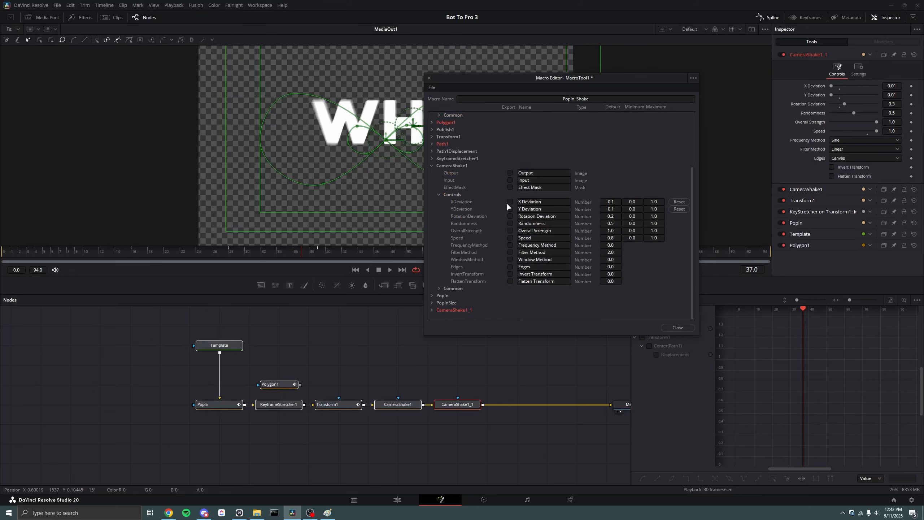
{"action": "left_click", "coordinate": [438, 195]}
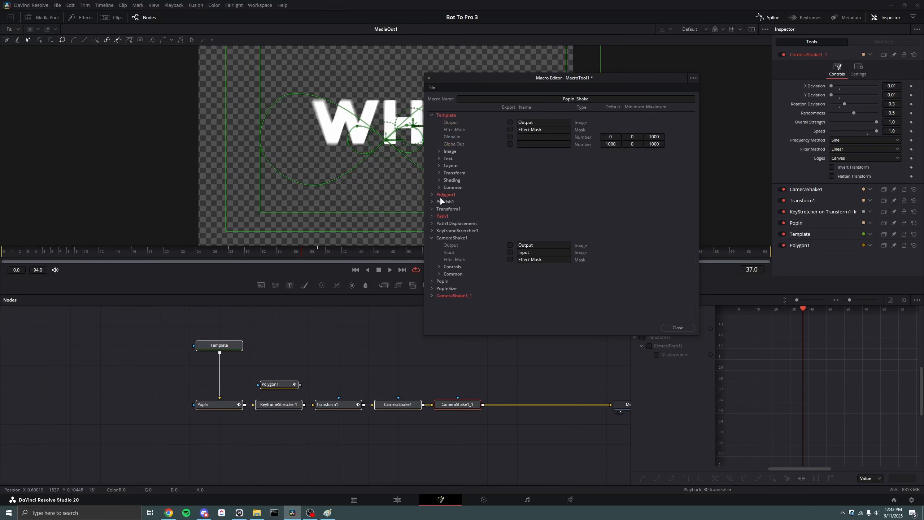
{"action": "left_click", "coordinate": [431, 116]}
Save the macro as PopIn_Shake.setting on the desktop and close the macro editor
{"action": "left_click", "coordinate": [693, 78]}
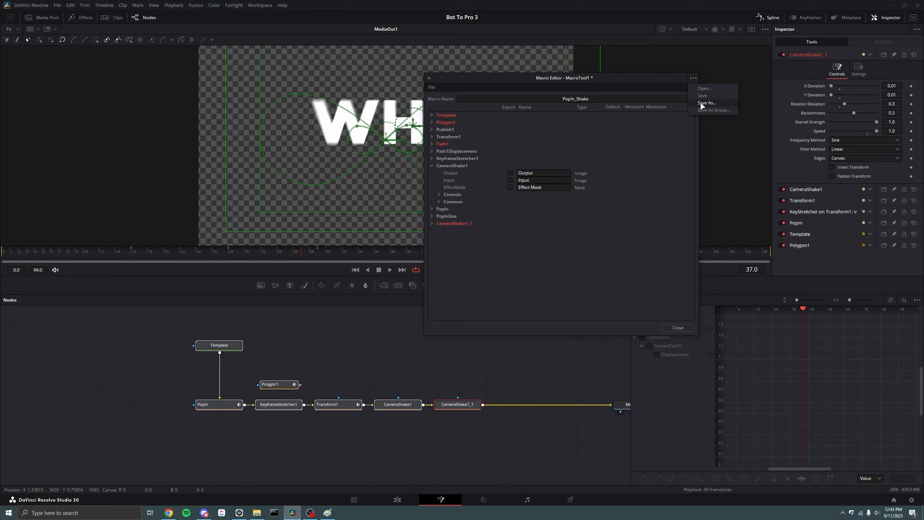
{"action": "left_click", "coordinate": [709, 109]}
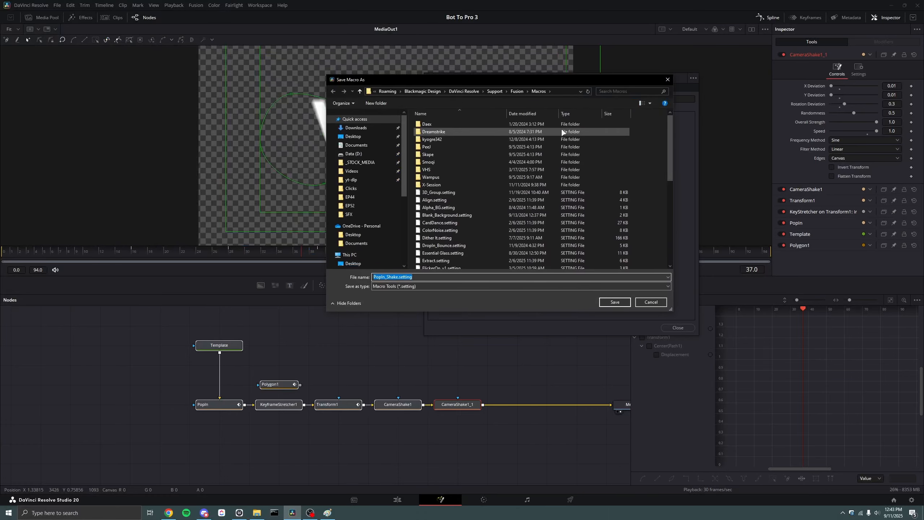
{"action": "left_click", "coordinate": [604, 304]}
{"action": "left_click", "coordinate": [678, 327]}
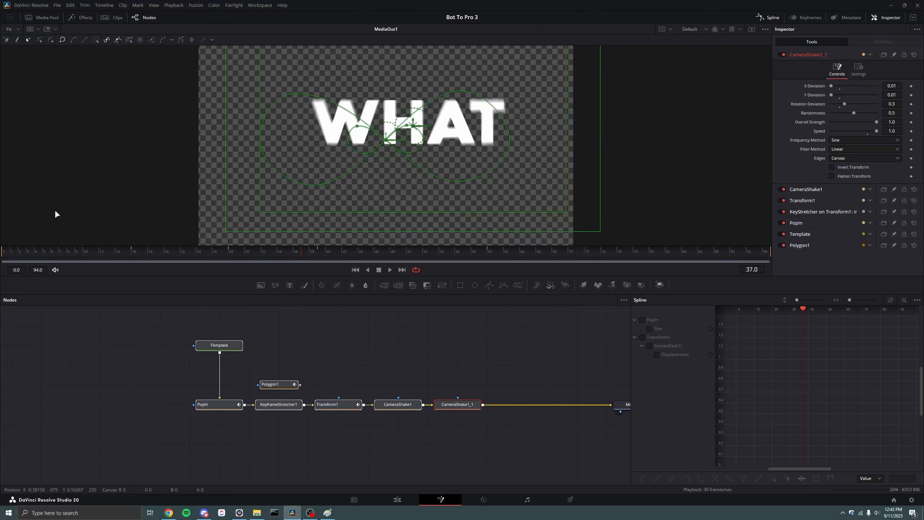
Find the P00S (my ish) category among the Edit title templates and open its folder in File Explorer
{"action": "left_click", "coordinate": [80, 17]}
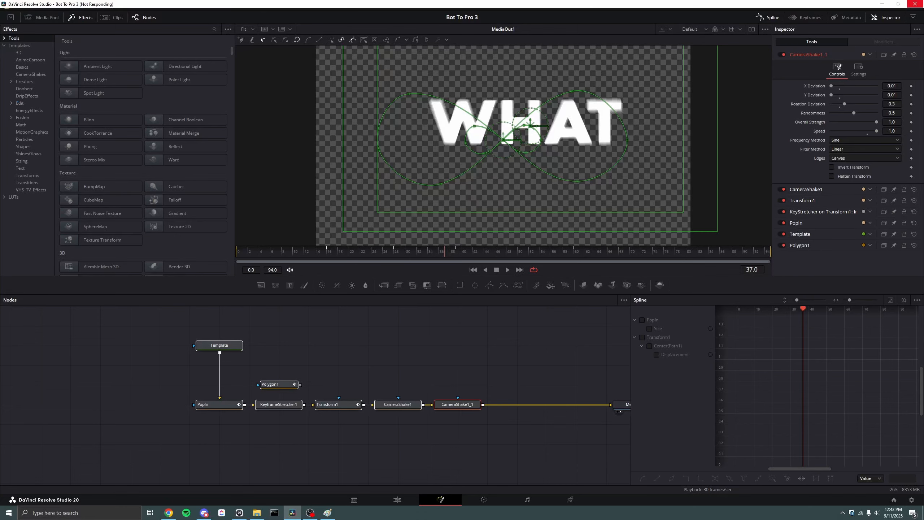
{"action": "left_click", "coordinate": [11, 103]}
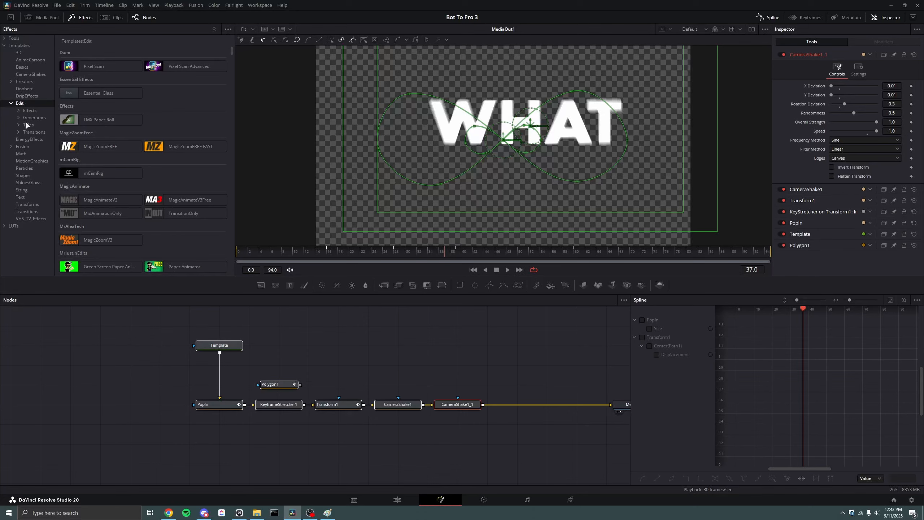
{"action": "left_click", "coordinate": [18, 124]}
{"action": "left_click", "coordinate": [39, 146]}
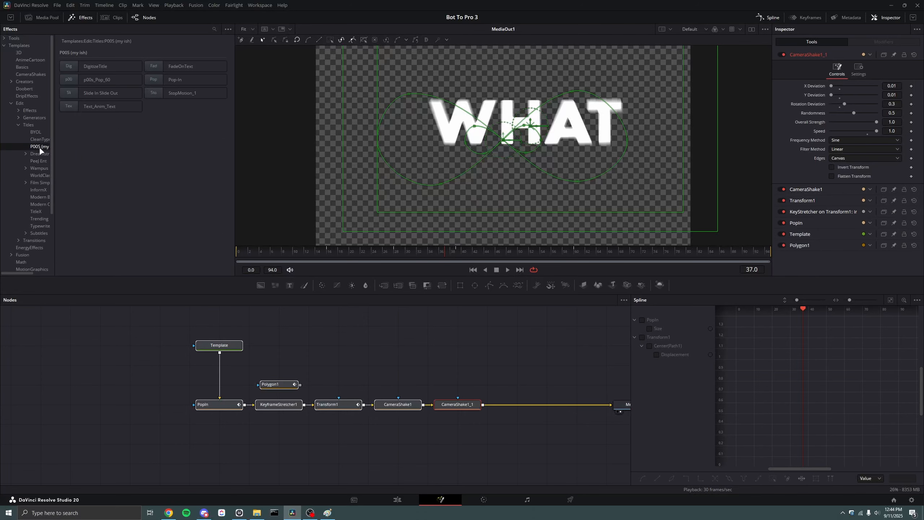
{"action": "left_click_drag", "start_coordinate": [52, 123], "coordinate": [71, 122]}
{"action": "right_click", "coordinate": [134, 196]}
{"action": "left_click", "coordinate": [151, 199]}
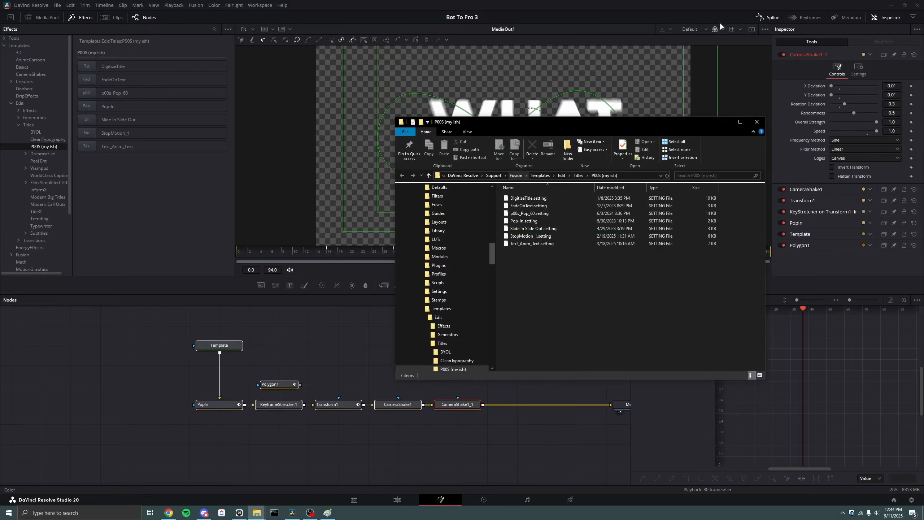
Move PopIn_Shake.setting from the desktop into the P00S (my ish) titles folder and return to DaVinci Resolve
{"action": "left_click", "coordinate": [890, 6]}
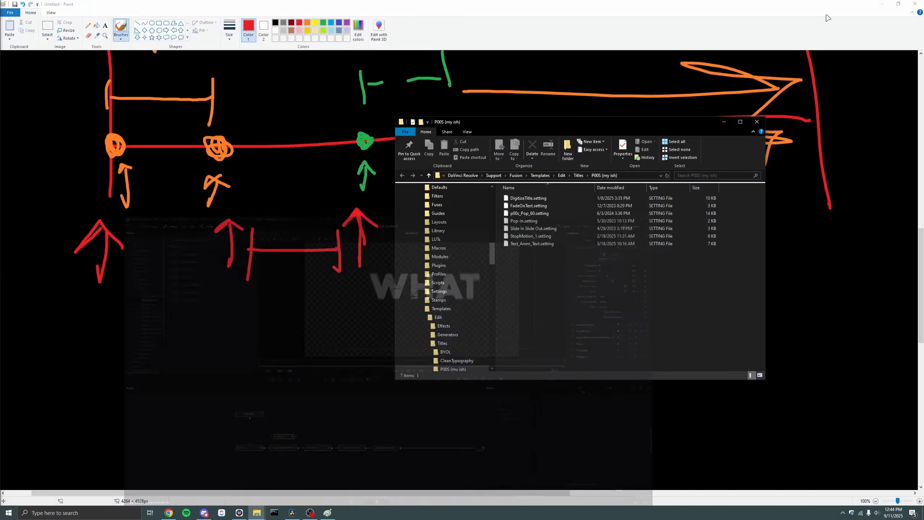
{"action": "left_click", "coordinate": [881, 5]}
{"action": "left_click", "coordinate": [881, 7]}
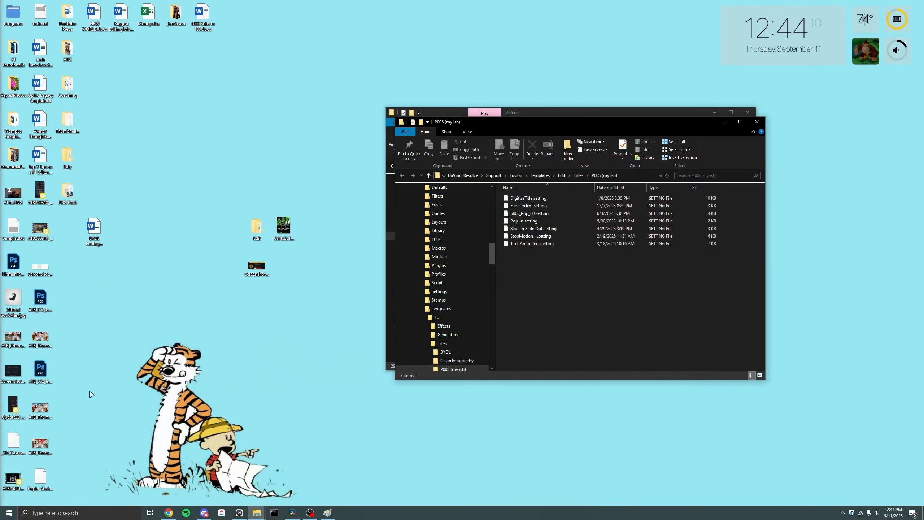
{"action": "left_click_drag", "start_coordinate": [46, 485], "coordinate": [562, 317]}
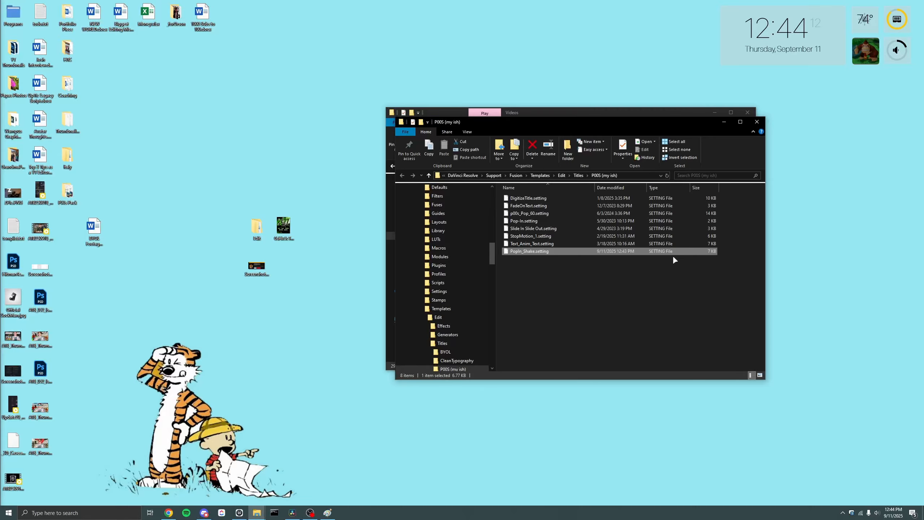
{"action": "left_click", "coordinate": [757, 122]}
{"action": "left_click", "coordinate": [291, 512]}
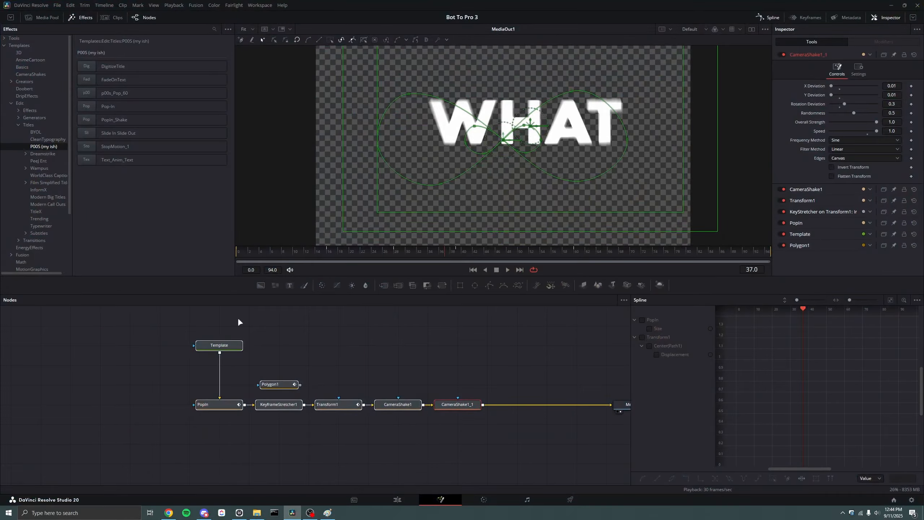
Delete the Text+ clip on the Edit page and check the P00S (my ish) titles for PopIn_Shake
{"action": "left_click", "coordinate": [398, 499]}
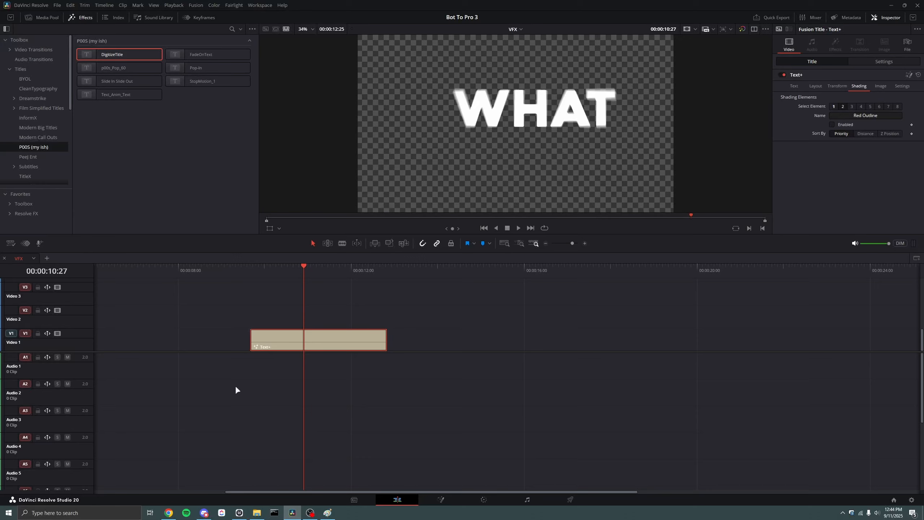
{"action": "key", "text": "Delete"}
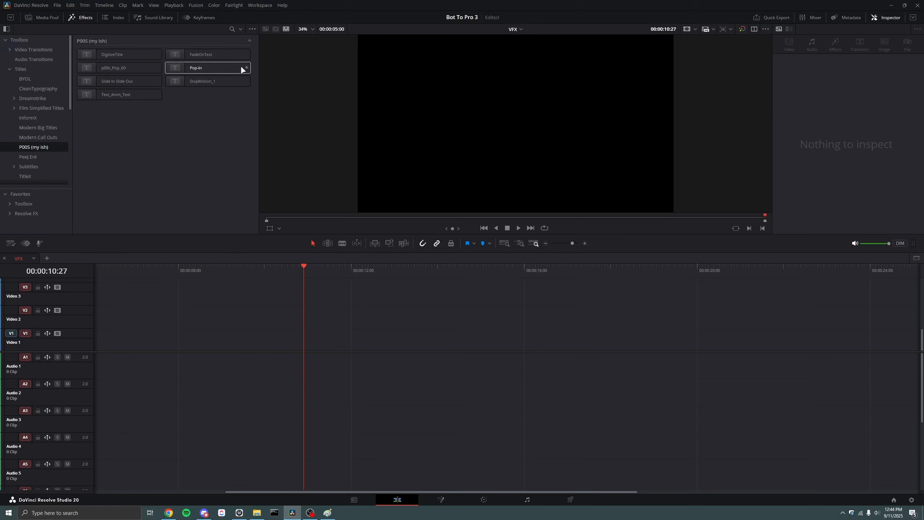
{"action": "left_click", "coordinate": [32, 137]}
{"action": "left_click", "coordinate": [30, 148]}
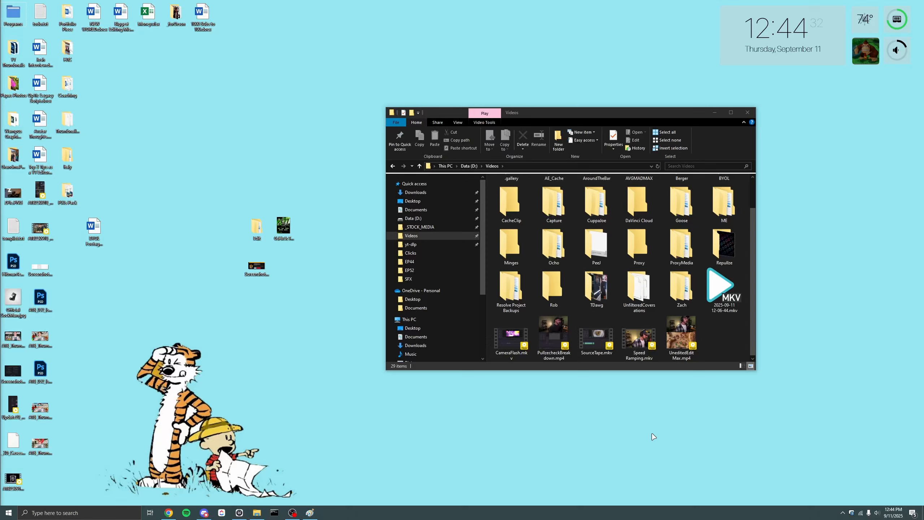
Try to relaunch DaVinci Resolve from the Windows search and close Task Manager
{"action": "key", "text": "super"}
{"action": "type", "text": "da"}
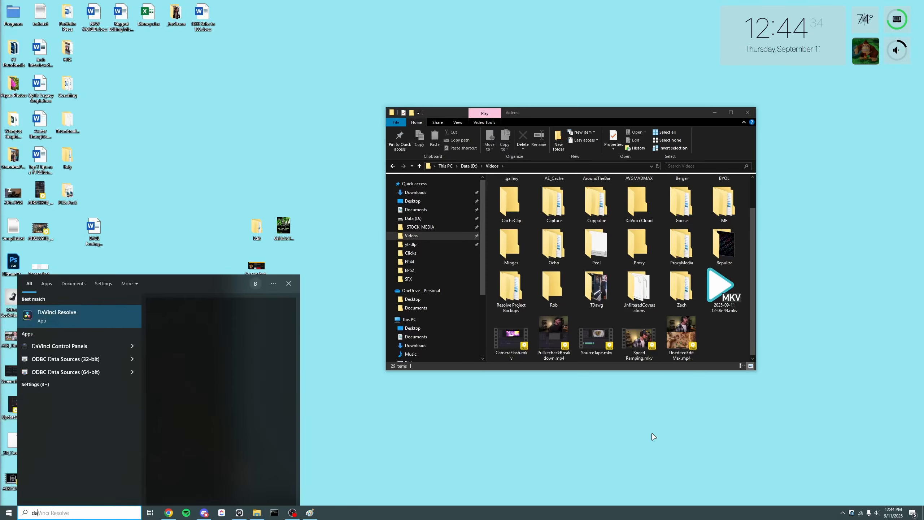
{"action": "key", "text": "Return"}
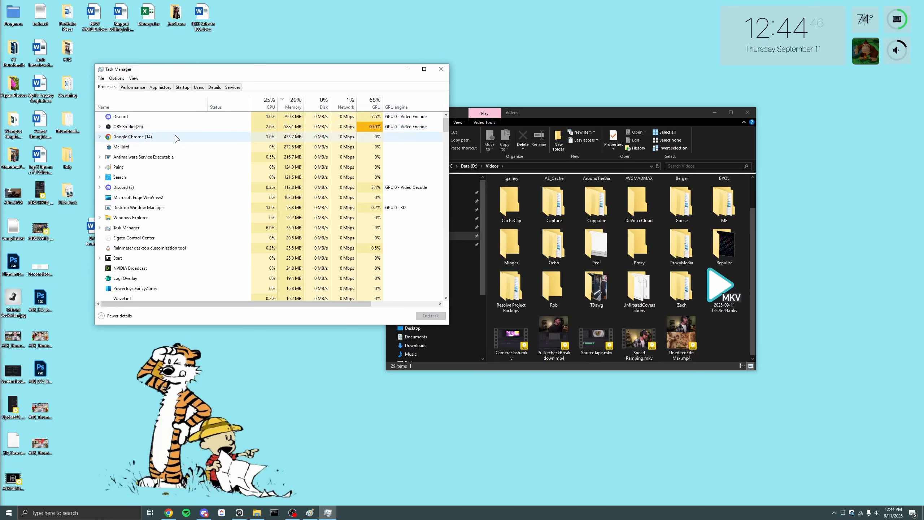
{"action": "left_click", "coordinate": [434, 68]}
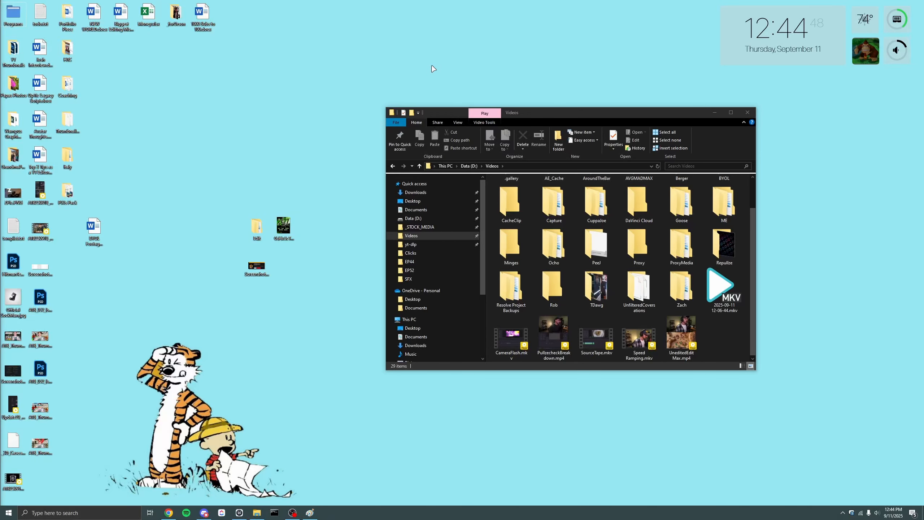
Relaunch DaVinci Resolve, reopen the Bot To Pro 3 project and expand the Titles category in the effects library
{"action": "key", "text": "super"}
{"action": "type", "text": "davinci"}
{"action": "left_click", "coordinate": [96, 306]}
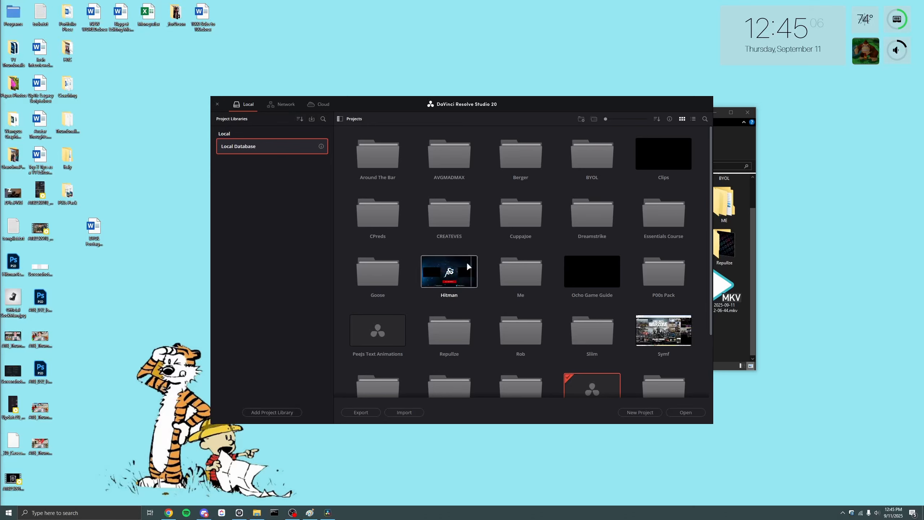
{"action": "double_click", "coordinate": [520, 155]}
{"action": "double_click", "coordinate": [355, 157]}
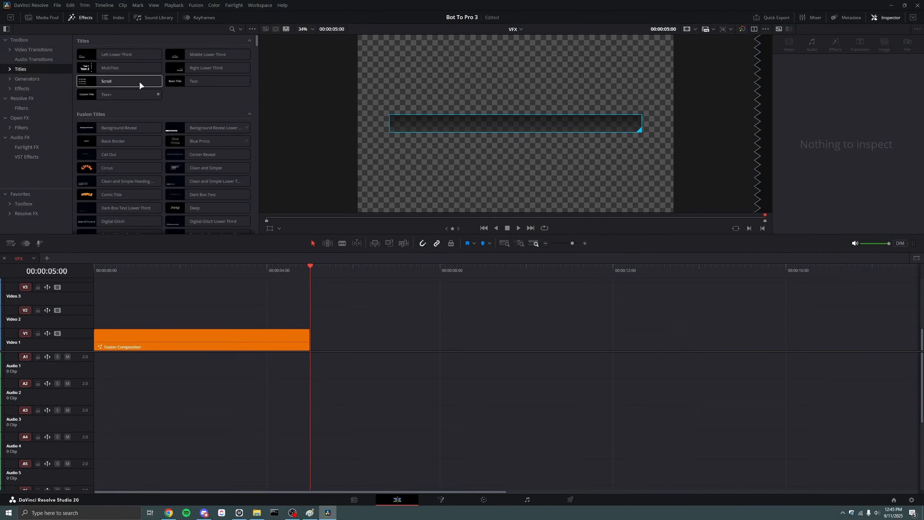
{"action": "left_click", "coordinate": [10, 69]}
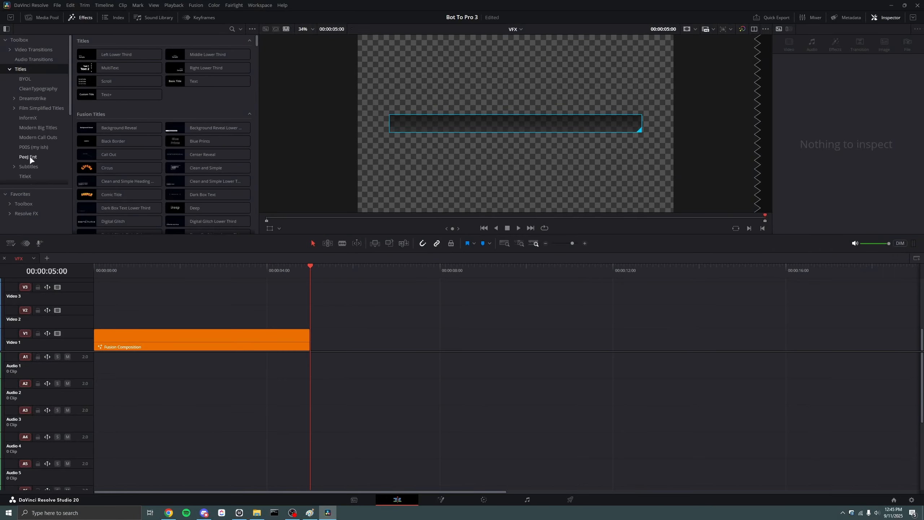
Add the PopIn_Shake title from the P00S (my ish) titles to the timeline and place it on Video 1 after the Fusion Composition
{"action": "left_click", "coordinate": [35, 146]}
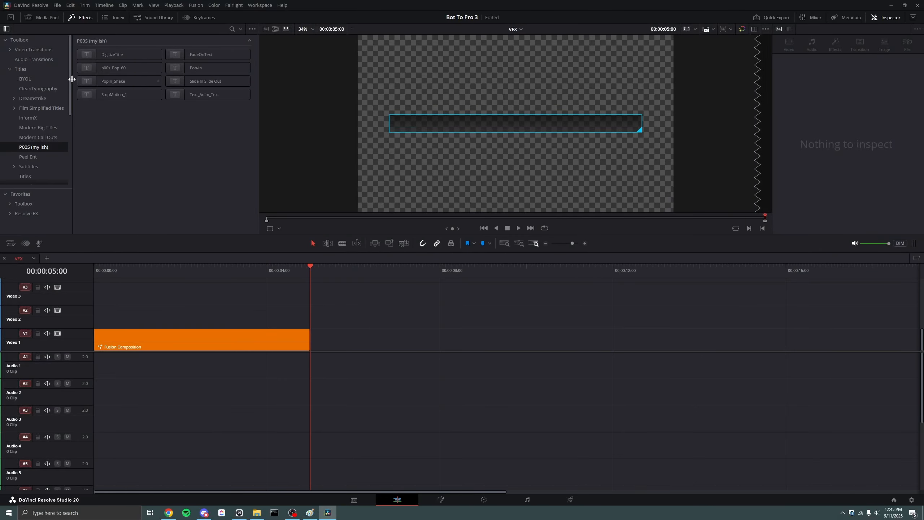
{"action": "left_click_drag", "start_coordinate": [90, 82], "coordinate": [381, 291]}
{"action": "left_click_drag", "start_coordinate": [377, 270], "coordinate": [391, 276]}
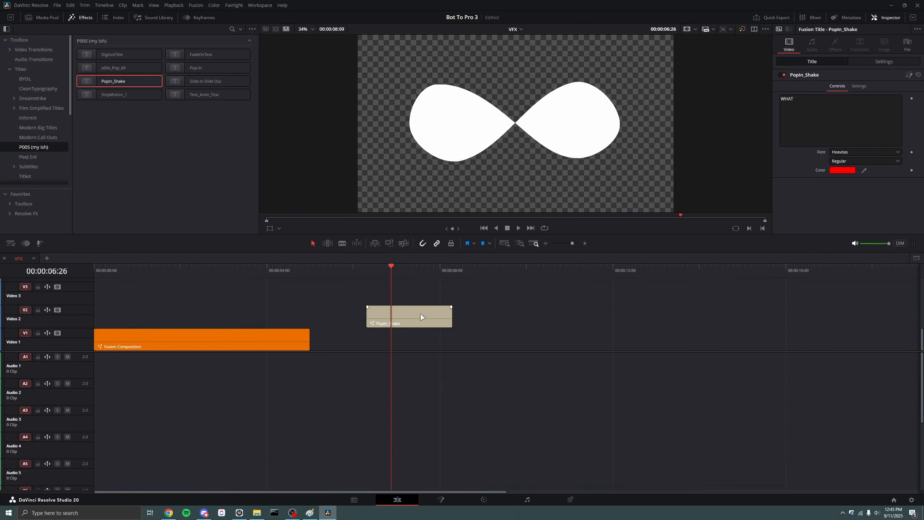
{"action": "left_click_drag", "start_coordinate": [422, 318], "coordinate": [432, 348]}
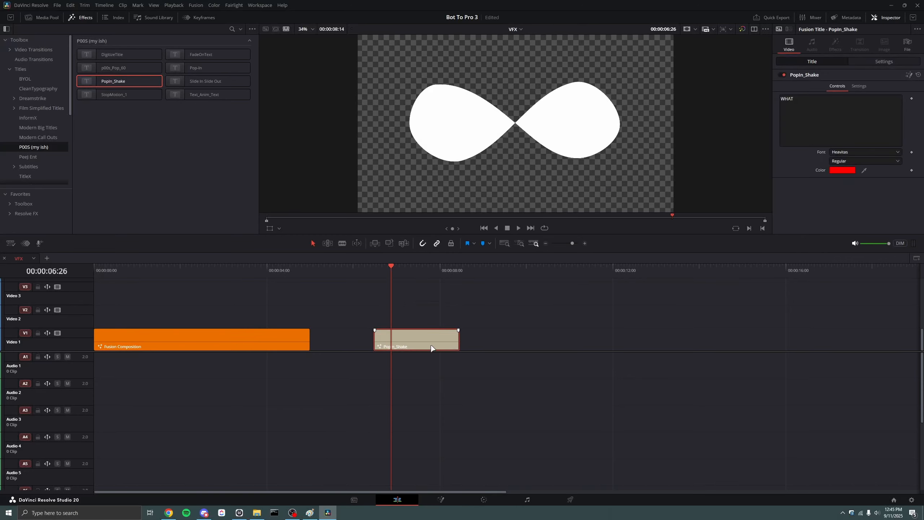
Inspect the PopIn_Shake clip in Fusion by expanding its group node, then return to the Edit page
{"action": "key", "text": "shift+5"}
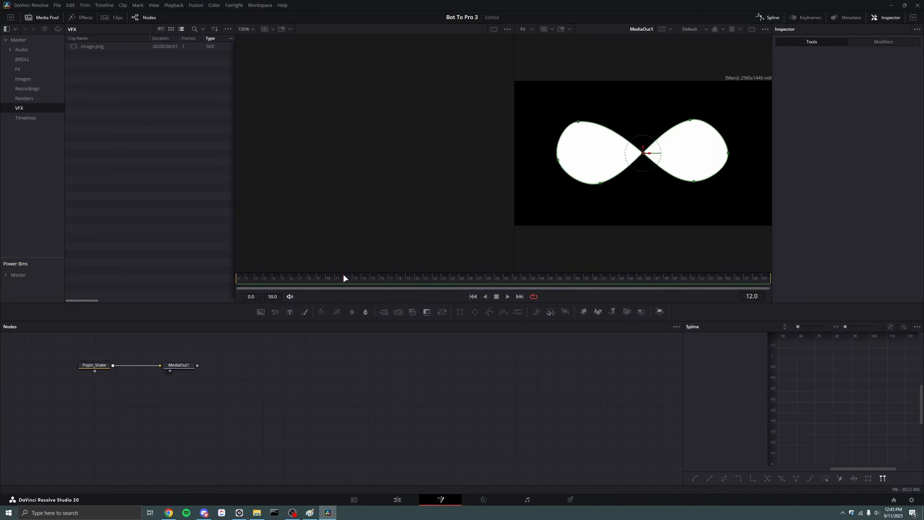
{"action": "left_click_drag", "start_coordinate": [326, 404], "coordinate": [266, 400]}
{"action": "double_click", "coordinate": [267, 400]}
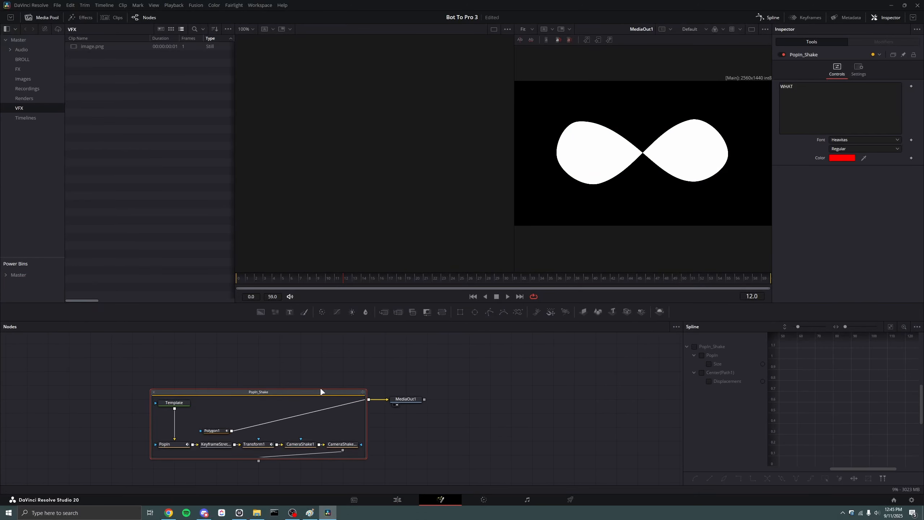
{"action": "left_click_drag", "start_coordinate": [320, 387], "coordinate": [320, 370]}
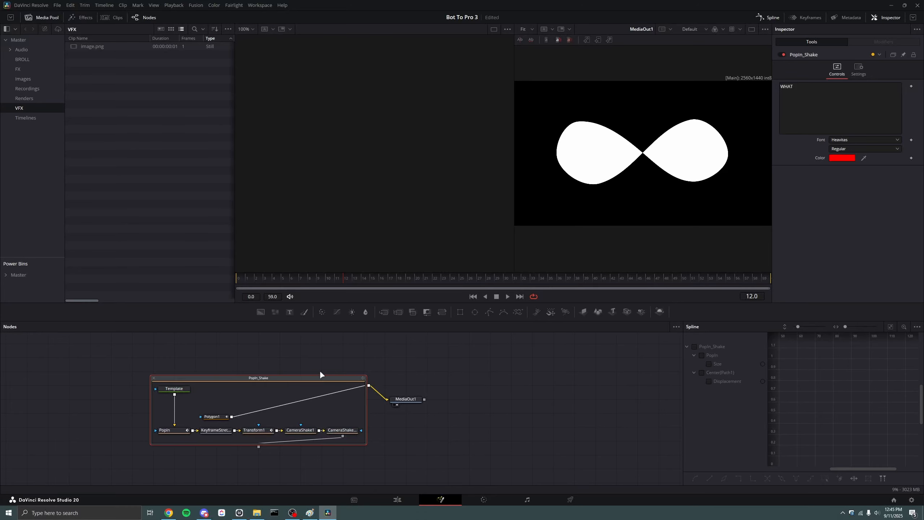
{"action": "left_click", "coordinate": [318, 370]}
{"action": "left_click", "coordinate": [398, 499]}
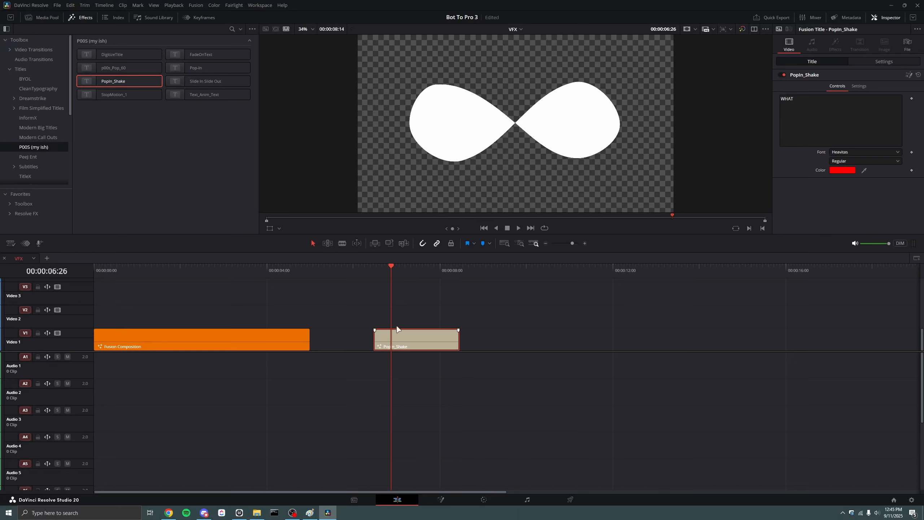
Undo the last two timeline changes, redo the PopIn_Shake clip's insertion and reopen the clip in Fusion
{"action": "left_click_drag", "start_coordinate": [472, 284], "coordinate": [393, 367]}
{"action": "key", "text": "ctrl+z"}
{"action": "key", "text": "ctrl+z"}
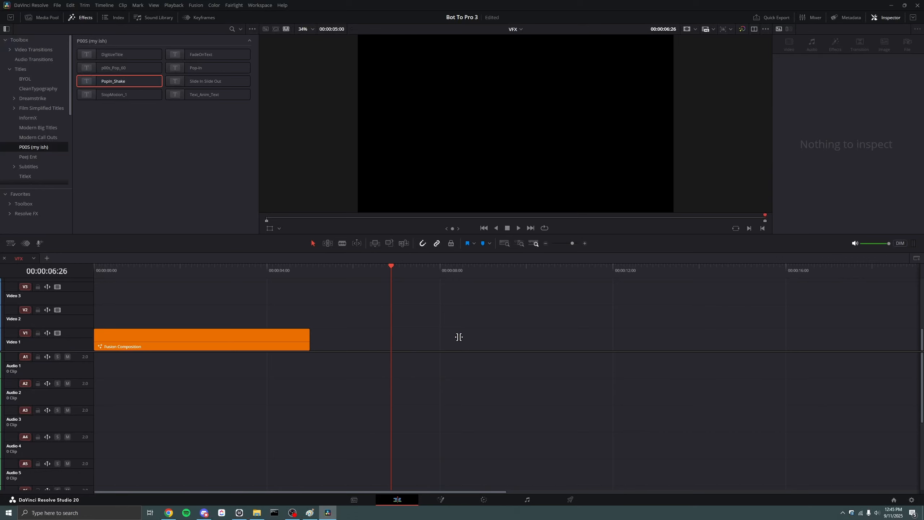
{"action": "key", "text": "ctrl+shift+z"}
{"action": "left_click", "coordinate": [383, 311]}
{"action": "key", "text": "shift+5"}
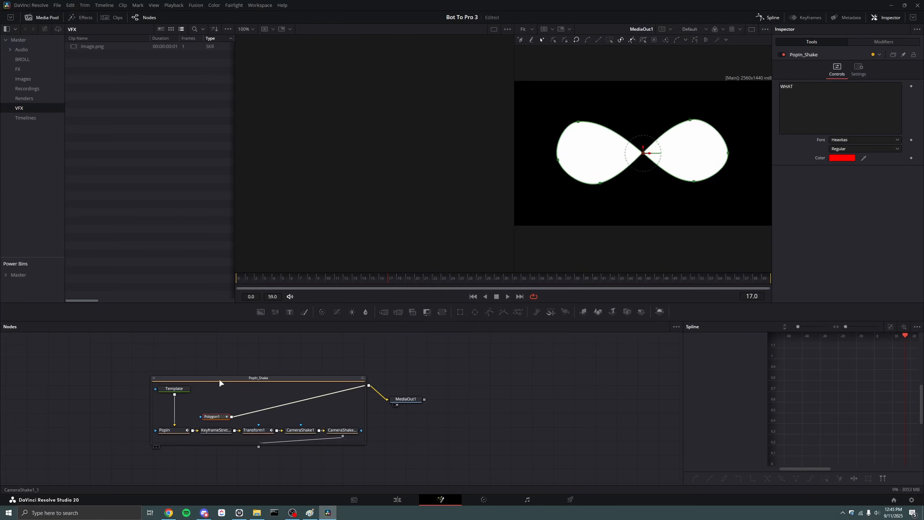
Ungroup the PopIn_Shake group into its individual nodes
{"action": "left_click_drag", "start_coordinate": [219, 378], "coordinate": [192, 366]}
{"action": "right_click", "coordinate": [205, 363]}
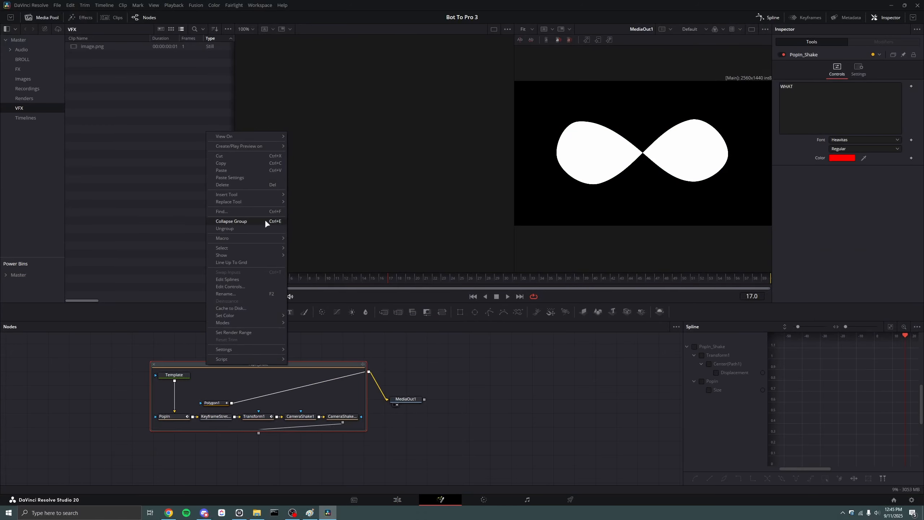
{"action": "mouse_move", "coordinate": [258, 360]}
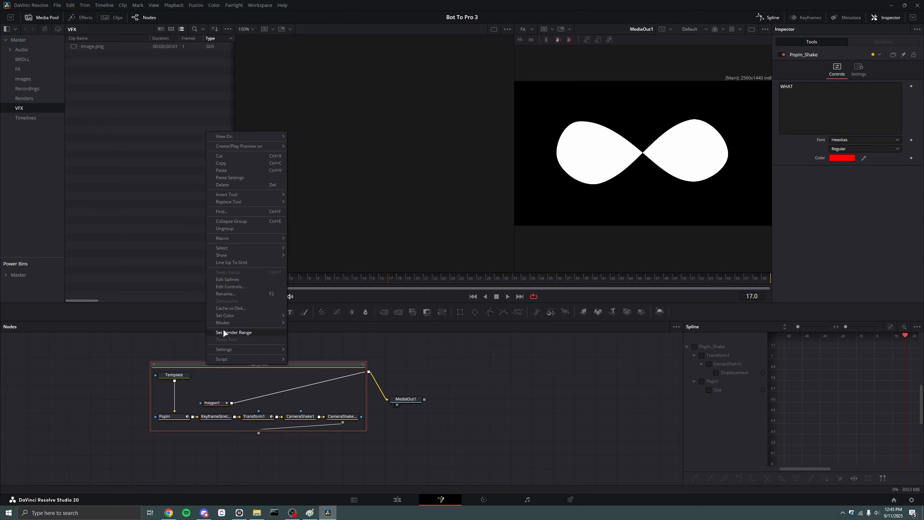
{"action": "left_click", "coordinate": [236, 228]}
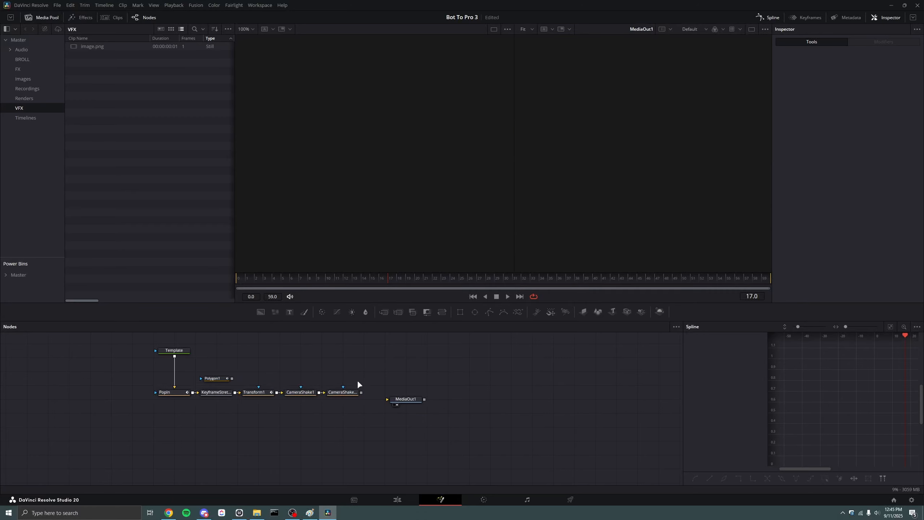
Reposition the ungrouped nodes in line with MediaOut1 and move MediaOut1 farther away from the CameraShake node
{"action": "left_click_drag", "start_coordinate": [139, 342], "coordinate": [343, 403]}
{"action": "left_click_drag", "start_coordinate": [342, 391], "coordinate": [345, 412]}
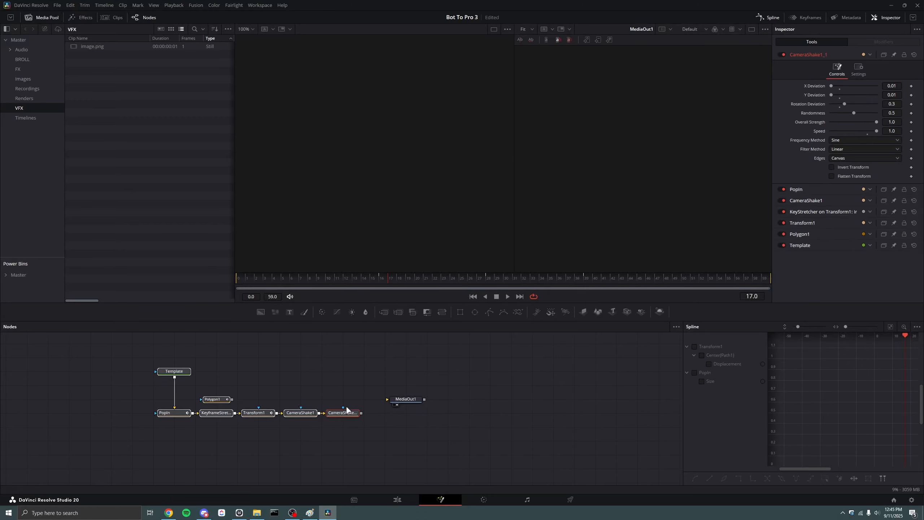
{"action": "left_click_drag", "start_coordinate": [143, 343], "coordinate": [436, 400]}
{"action": "left_click", "coordinate": [374, 427]}
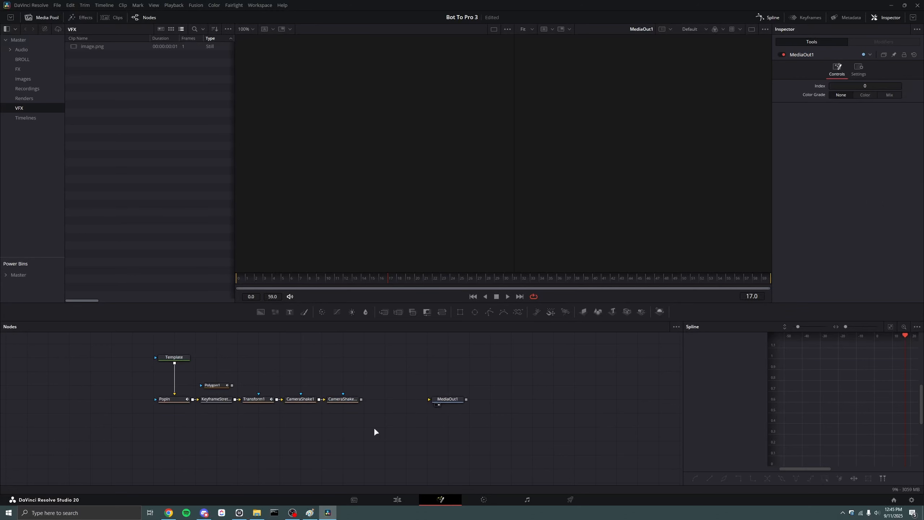
Create a macro from all nodes except MediaOut1 and name it PopIn_Shake
{"action": "left_click_drag", "start_coordinate": [357, 445], "coordinate": [136, 341]}
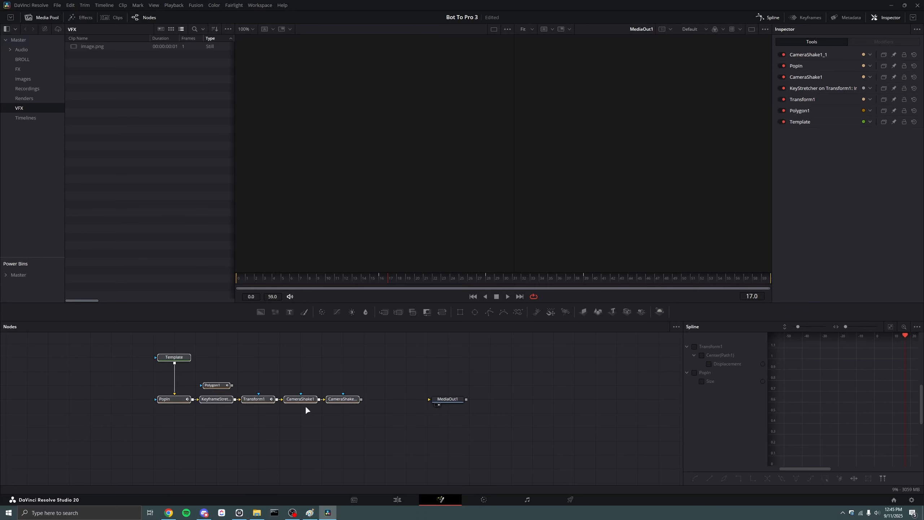
{"action": "right_click", "coordinate": [345, 399]}
{"action": "mouse_move", "coordinate": [378, 383]}
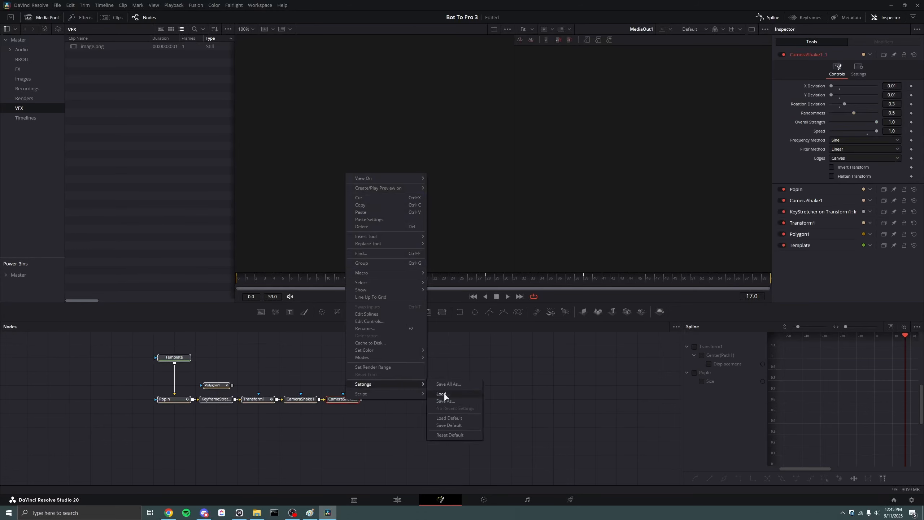
{"action": "mouse_move", "coordinate": [393, 273]}
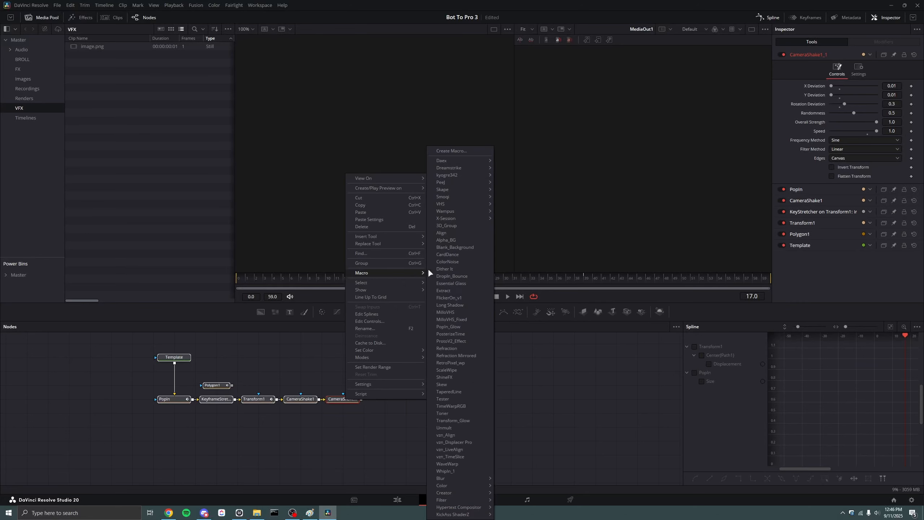
{"action": "left_click", "coordinate": [451, 150]}
{"action": "left_click_drag", "start_coordinate": [217, 44], "coordinate": [440, 91]}
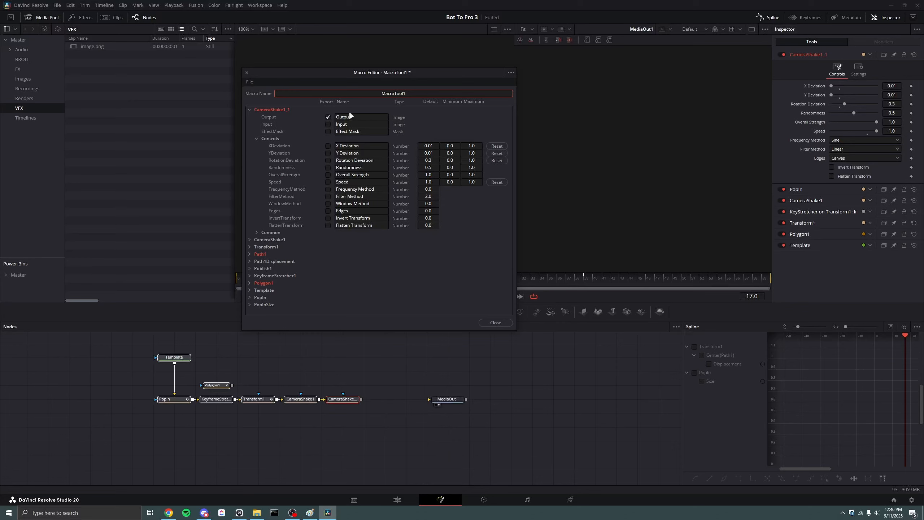
{"action": "double_click", "coordinate": [419, 94]}
{"action": "type", "text": "PopIn_Shake"}
Review which Path1, Polygon1 and Template parameters are marked for export in the macro
{"action": "left_click", "coordinate": [249, 109]}
{"action": "left_click", "coordinate": [249, 131]}
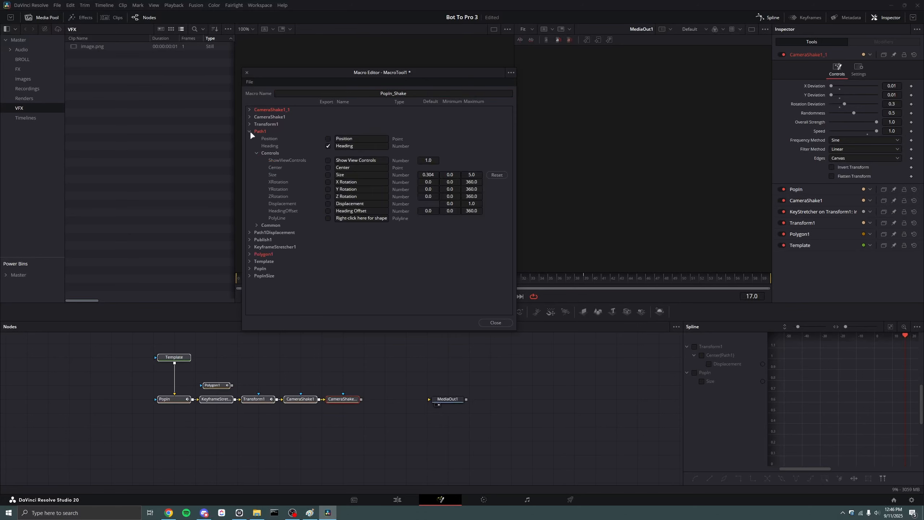
{"action": "left_click", "coordinate": [250, 130]}
{"action": "left_click", "coordinate": [248, 160]}
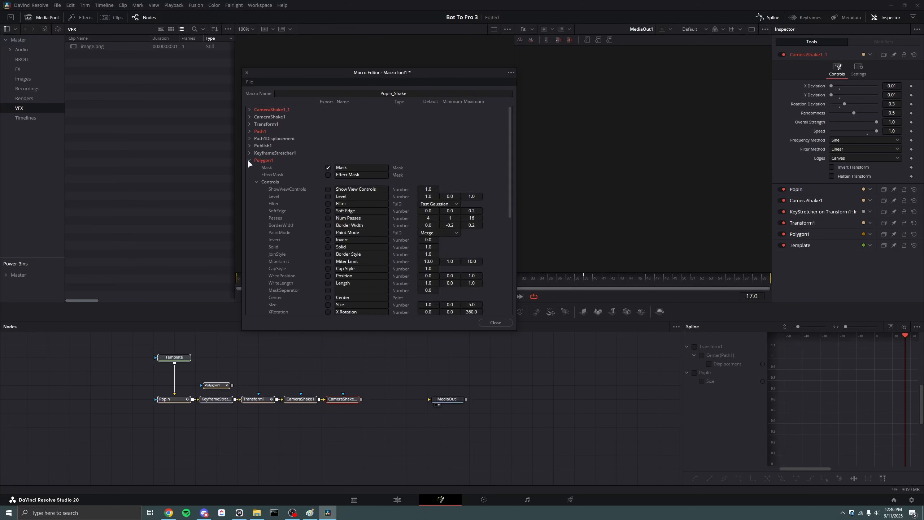
{"action": "left_click", "coordinate": [248, 160]}
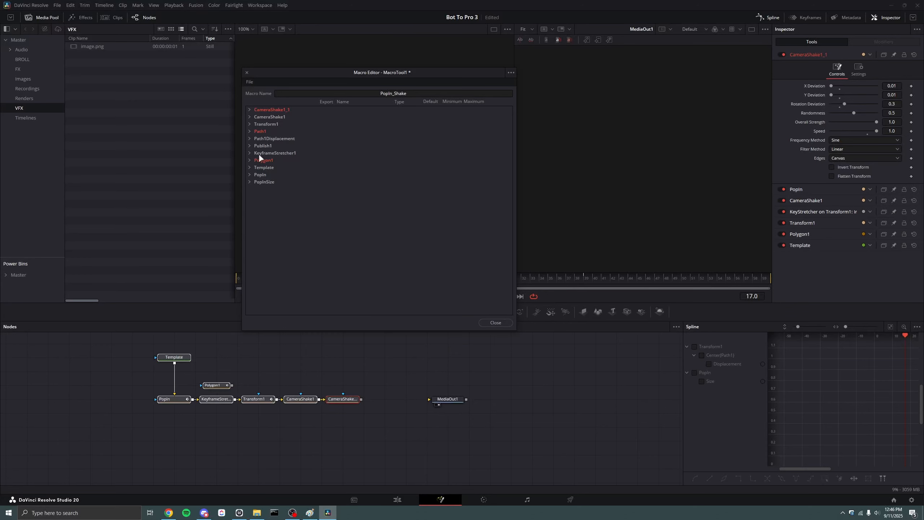
{"action": "left_click", "coordinate": [249, 174]}
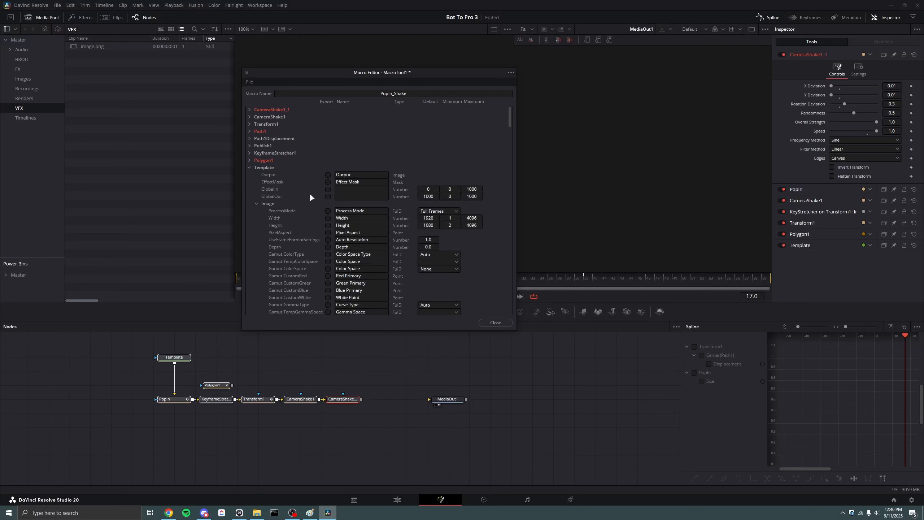
{"action": "scroll", "coordinate": [258, 126], "scroll_direction": "down", "scroll_amount": 5}
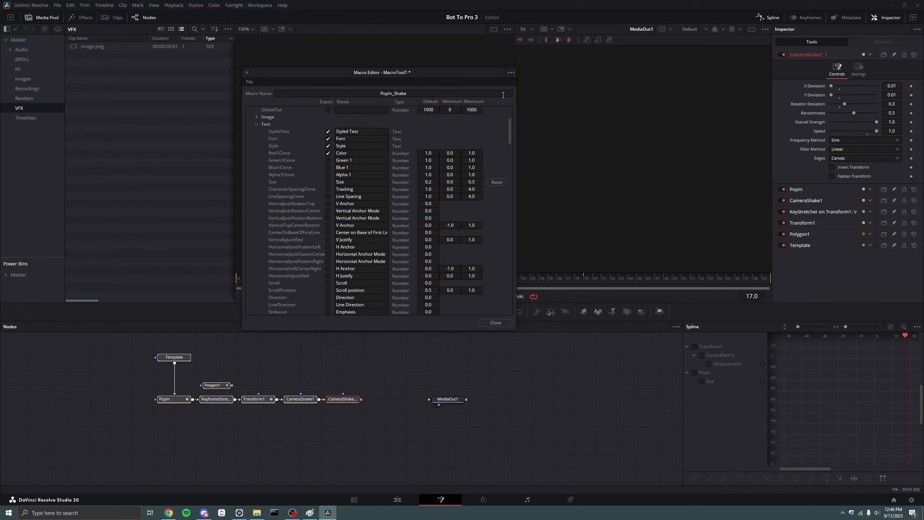
Save the macro to the Desktop as PopIn_Shake.setting and close the Macro Editor
{"action": "left_click", "coordinate": [511, 73]}
{"action": "left_click", "coordinate": [525, 101]}
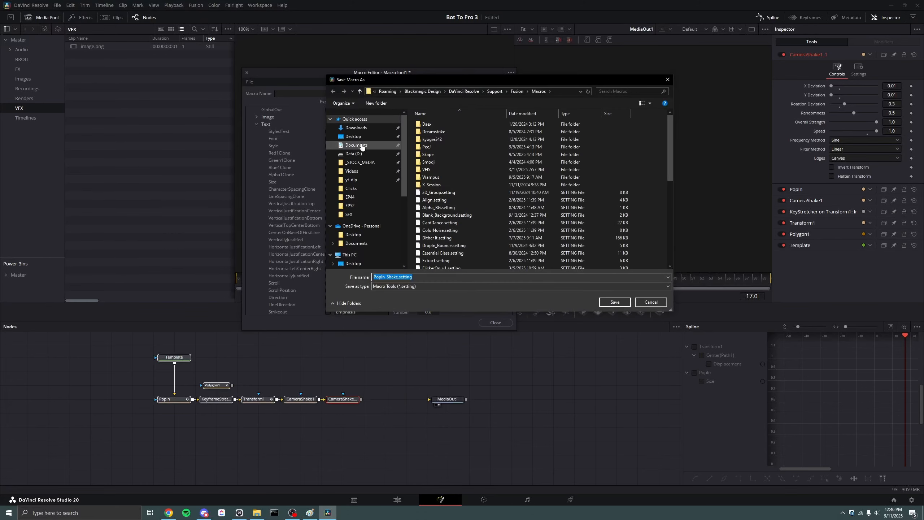
{"action": "left_click", "coordinate": [353, 136]}
{"action": "left_click", "coordinate": [615, 301]}
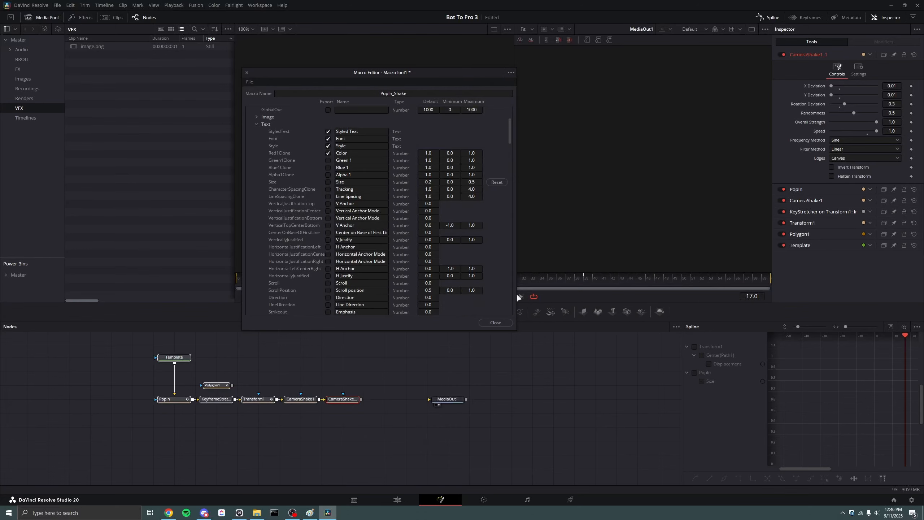
{"action": "left_click", "coordinate": [498, 322]}
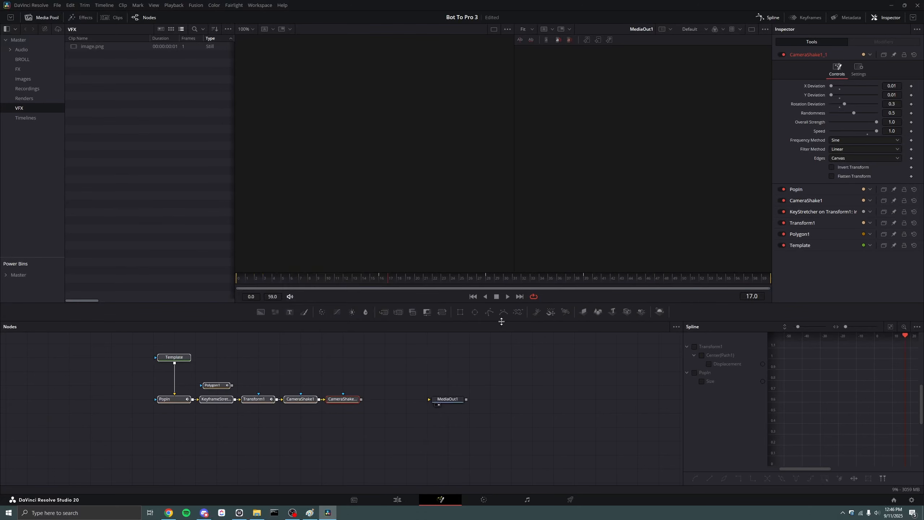
Show the P00S (my ish) Edit titles template folder in File Explorer and close DaVinci Resolve
{"action": "left_click", "coordinate": [78, 17]}
{"action": "left_click", "coordinate": [4, 46]}
{"action": "left_click", "coordinate": [12, 103]}
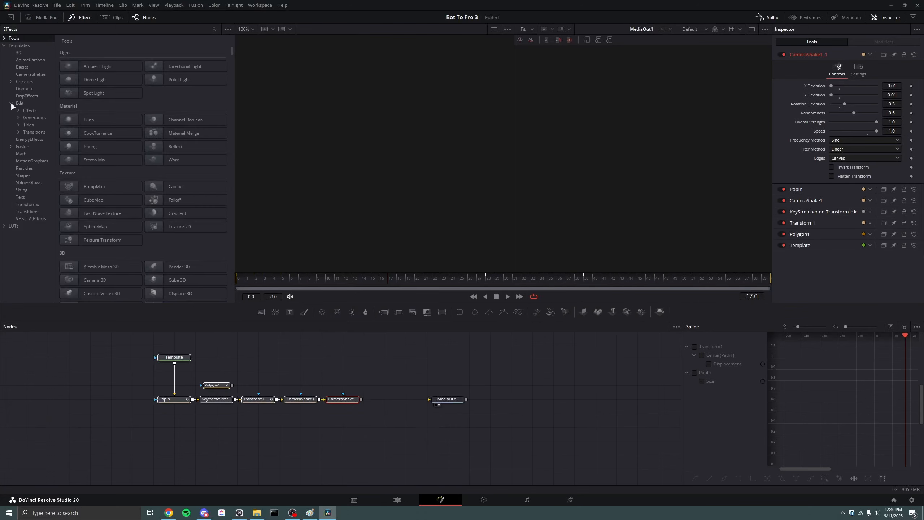
{"action": "left_click", "coordinate": [19, 125]}
{"action": "left_click", "coordinate": [37, 146]}
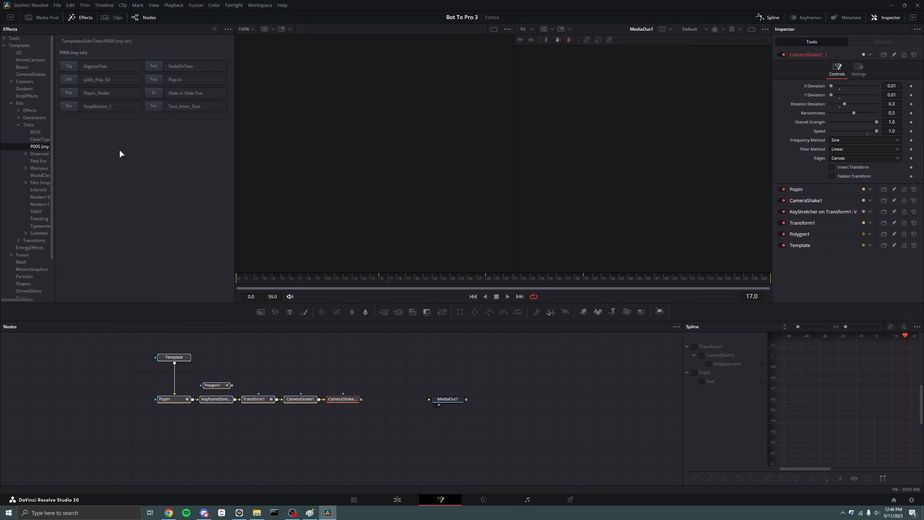
{"action": "right_click", "coordinate": [120, 151]}
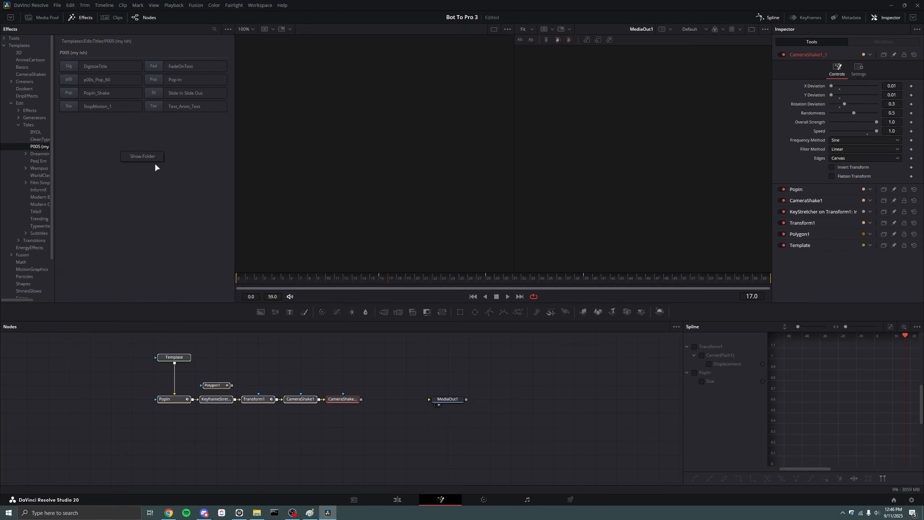
{"action": "left_click", "coordinate": [891, 5]}
{"action": "left_click", "coordinate": [327, 512]}
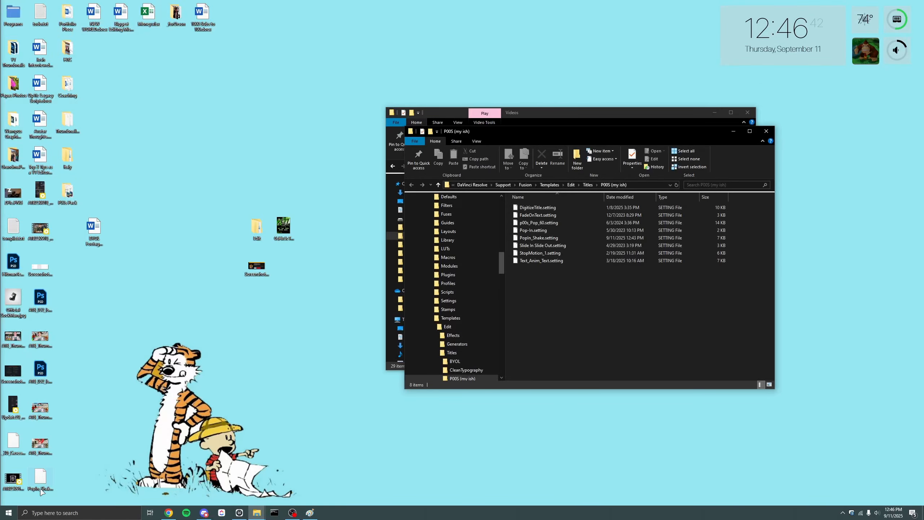
Move PopIn_Shake.setting from the desktop into the P00S (my ish) folder, replacing the existing file, and close the folder window
{"action": "left_click", "coordinate": [42, 492]}
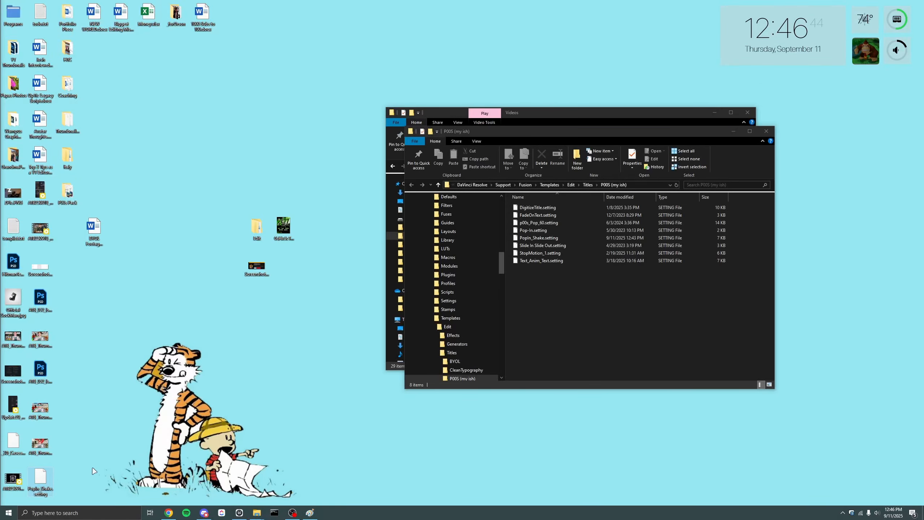
{"action": "left_click_drag", "start_coordinate": [44, 480], "coordinate": [584, 322]}
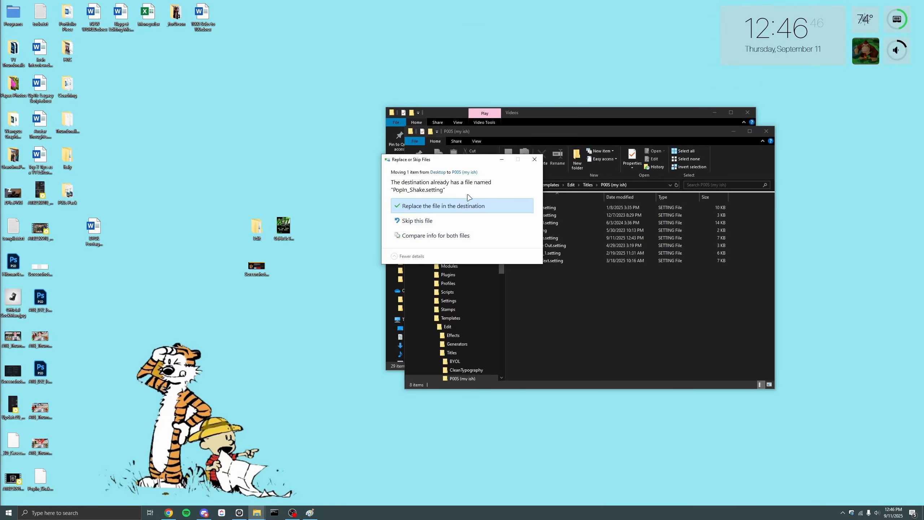
{"action": "left_click", "coordinate": [473, 207]}
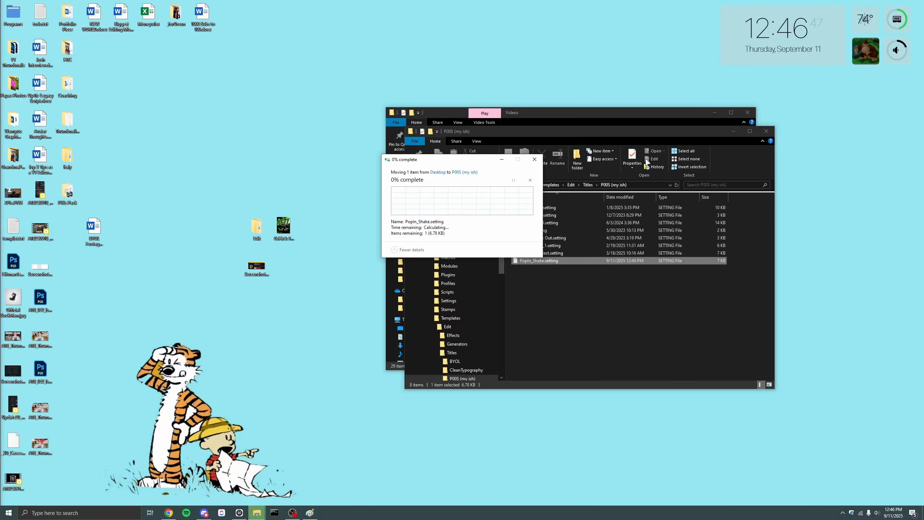
{"action": "left_click", "coordinate": [766, 131]}
Launch DaVinci Resolve again from the Windows search
{"action": "key", "text": "super"}
{"action": "type", "text": "da"}
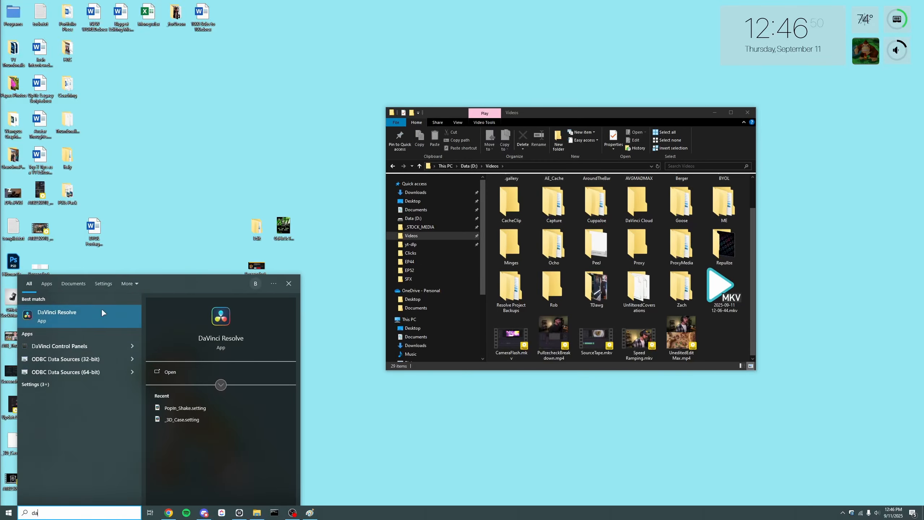
{"action": "left_click", "coordinate": [102, 309]}
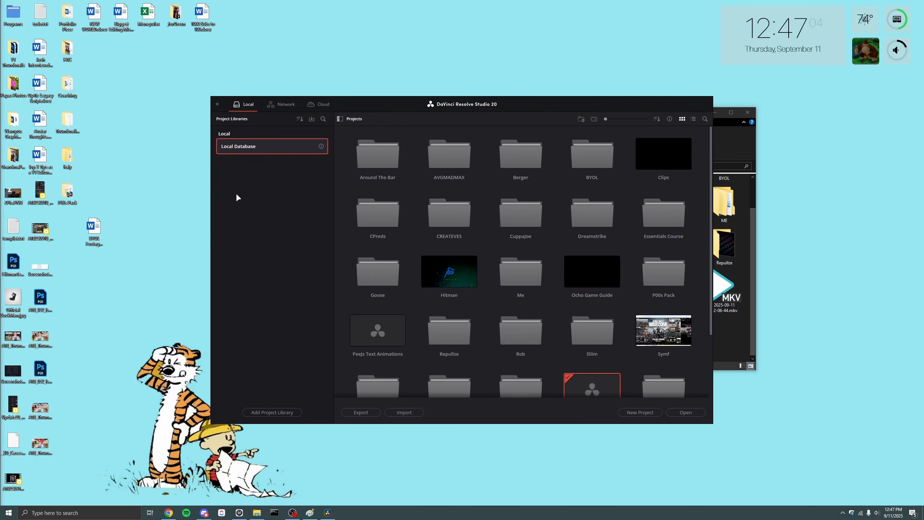
Open the Bot To Pro 3 project from the Berger folder and delete the old PopIn_Shake clip from the edit timeline
{"action": "double_click", "coordinate": [503, 153]}
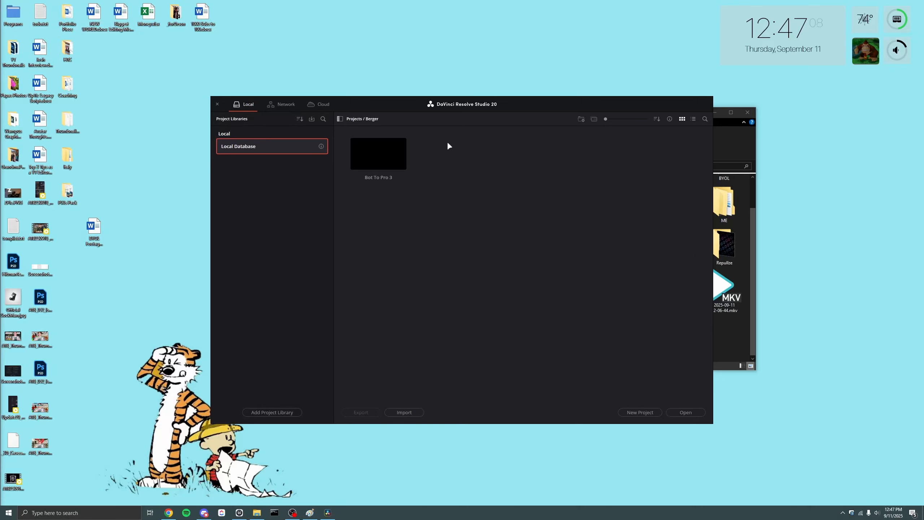
{"action": "double_click", "coordinate": [398, 149]}
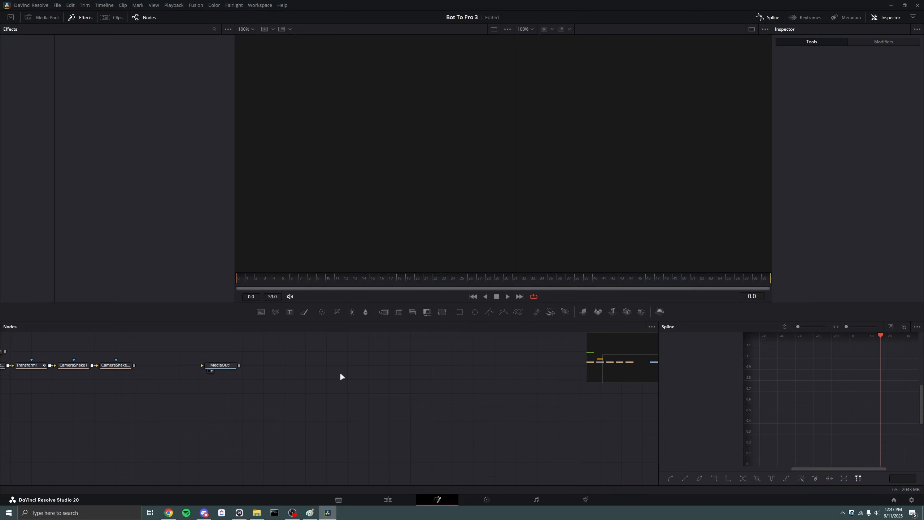
{"action": "left_click", "coordinate": [387, 499]}
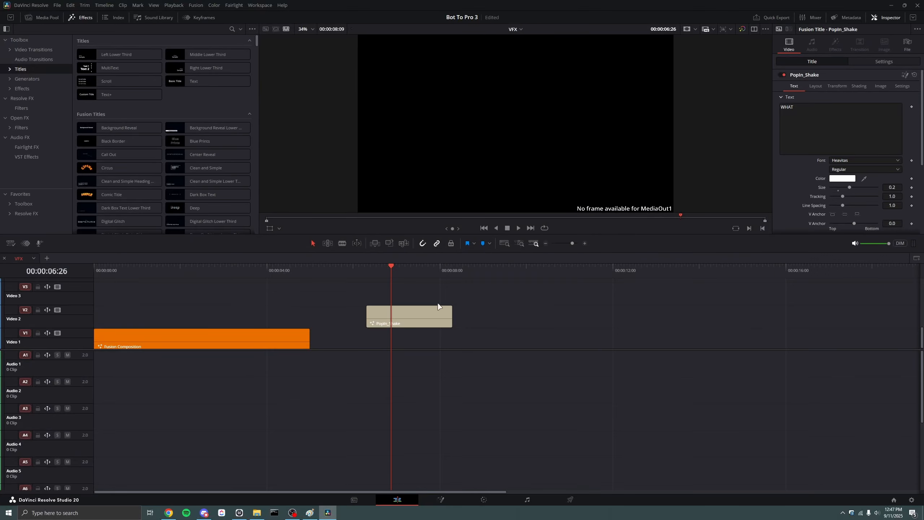
{"action": "key", "text": "Delete"}
Add the PopIn_Shake title from the P00S (my ish) titles category to Video 1 at the playhead and preview its animation
{"action": "left_click", "coordinate": [10, 70]}
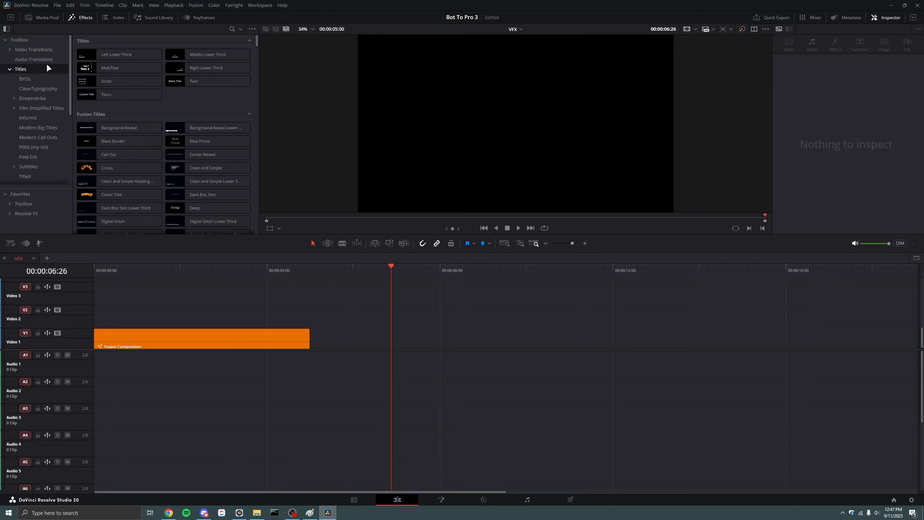
{"action": "left_click", "coordinate": [33, 146]}
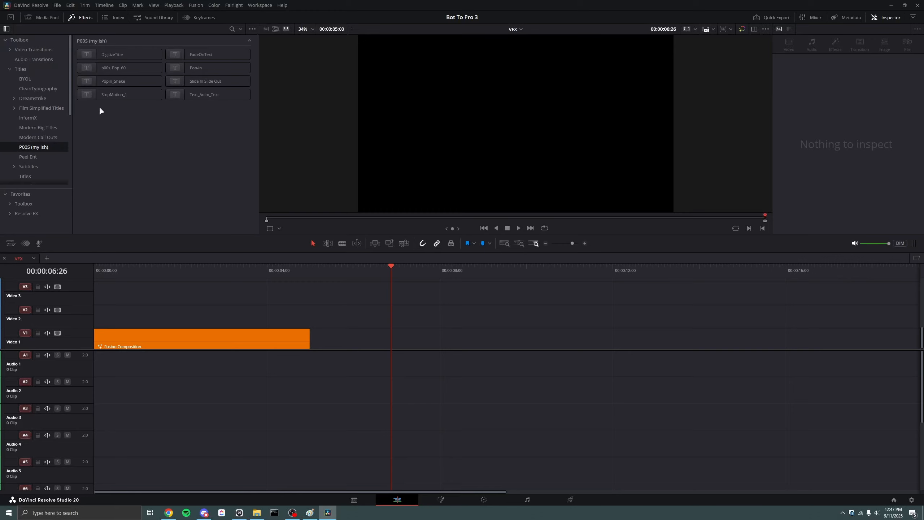
{"action": "left_click_drag", "start_coordinate": [109, 81], "coordinate": [391, 342]}
{"action": "key", "text": "space"}
{"action": "key", "text": "space"}
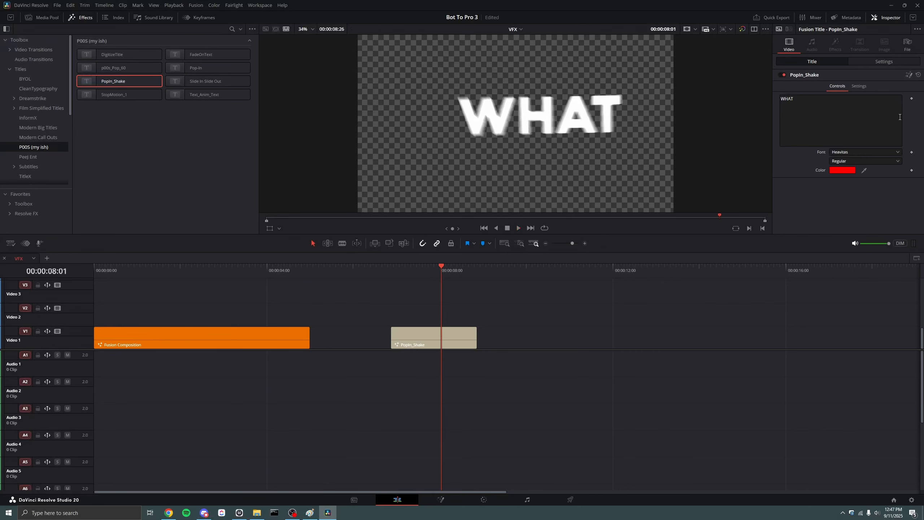
Set the PopIn_Shake title text to HELLO and extend its clip to about 00:00:13:28 on the timeline
{"action": "type", "text": "HELLO"}
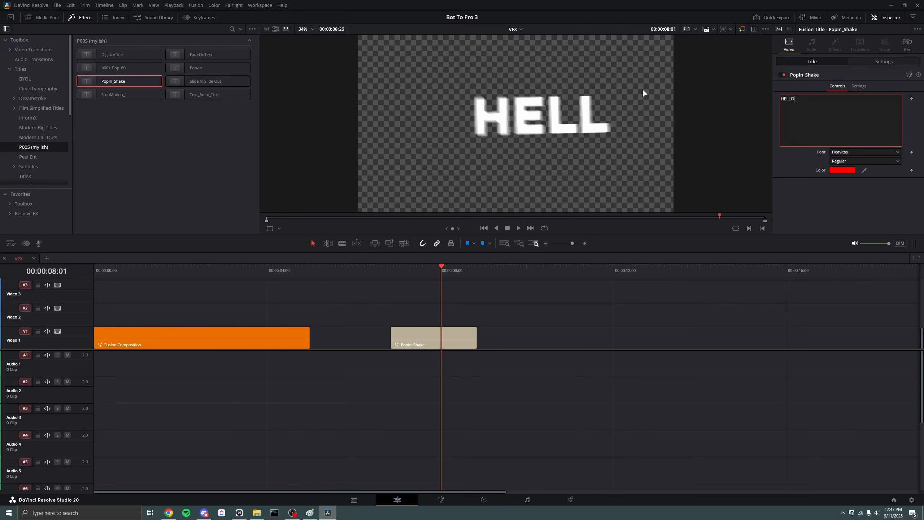
{"action": "left_click_drag", "start_coordinate": [473, 334], "coordinate": [694, 335]}
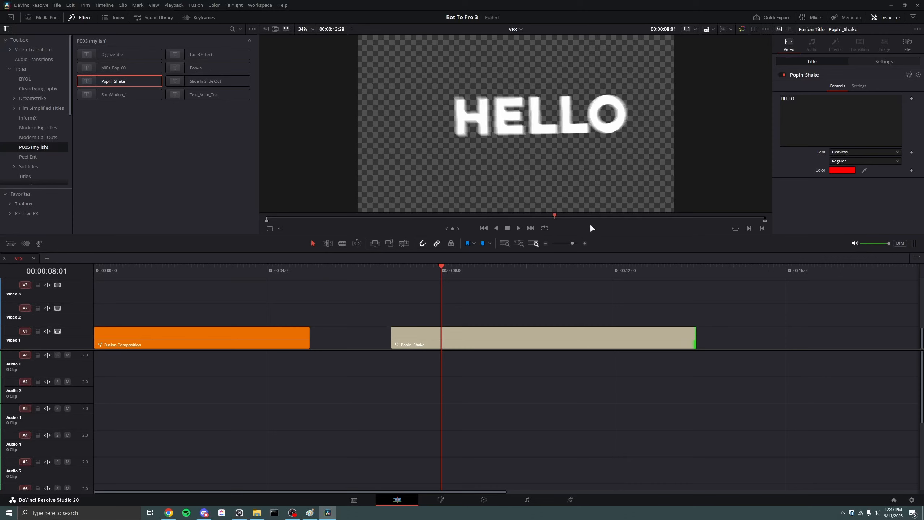
{"action": "key", "text": "ctrl+s"}
{"action": "mouse_move", "coordinate": [460, 269]}
{"action": "left_mouse_down"}
{"action": "mouse_move", "coordinate": [579, 279]}
{"action": "mouse_move", "coordinate": [455, 269]}
{"action": "left_mouse_up"}
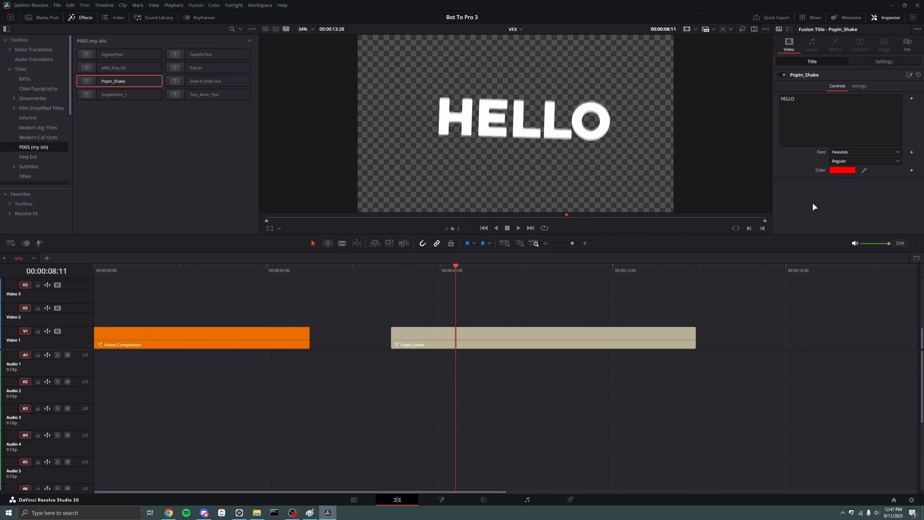
Try a light cyan text color (#62fcff) on the HELLO title and discard it
{"action": "left_click", "coordinate": [847, 172]}
{"action": "left_click_drag", "start_coordinate": [528, 232], "coordinate": [426, 262]}
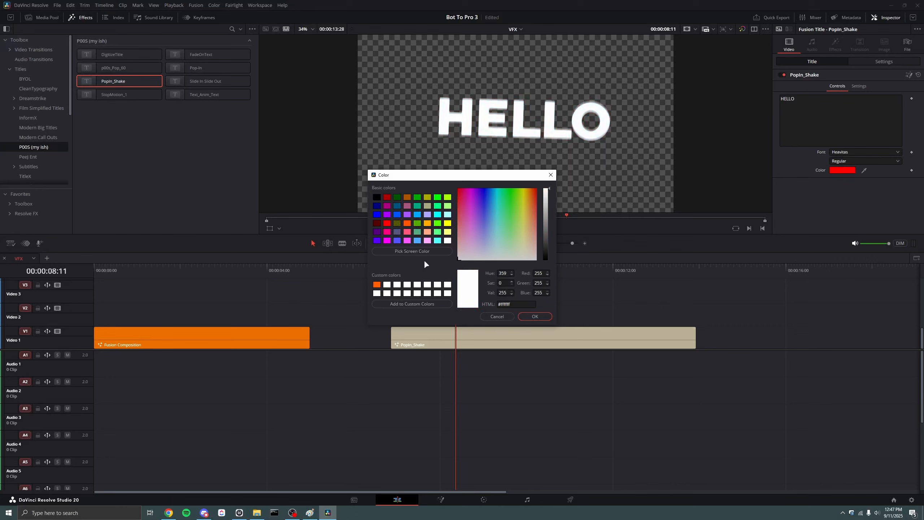
{"action": "left_click", "coordinate": [497, 316]}
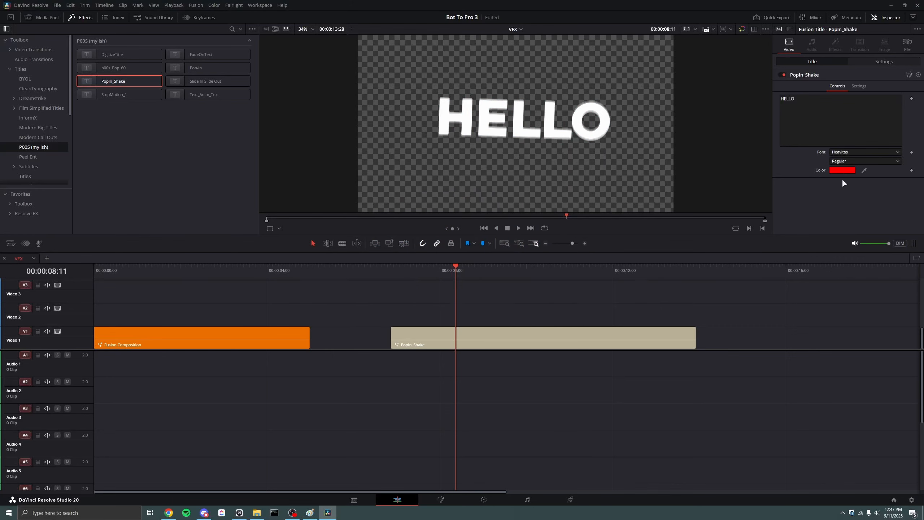
{"action": "left_click", "coordinate": [848, 169]}
{"action": "left_click", "coordinate": [497, 216]}
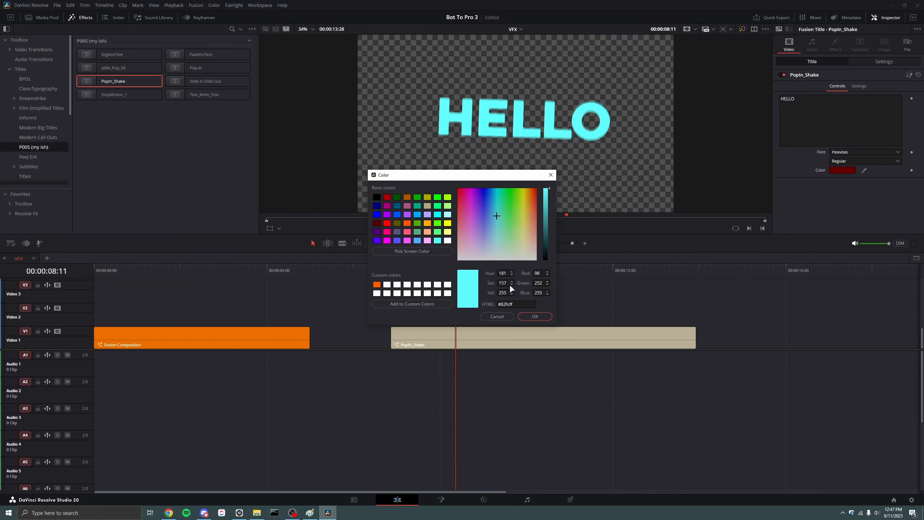
{"action": "left_click", "coordinate": [497, 316]}
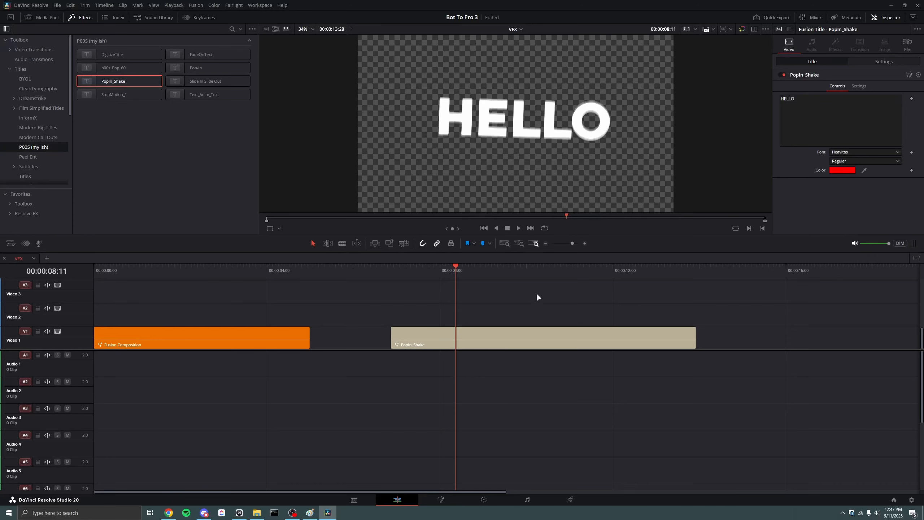
Open the HELLO title clip in Fusion and expand the PopIn_Shake group, spacing it apart from MediaOut1
{"action": "left_click_drag", "start_coordinate": [468, 273], "coordinate": [511, 328]}
{"action": "left_click", "coordinate": [511, 342]}
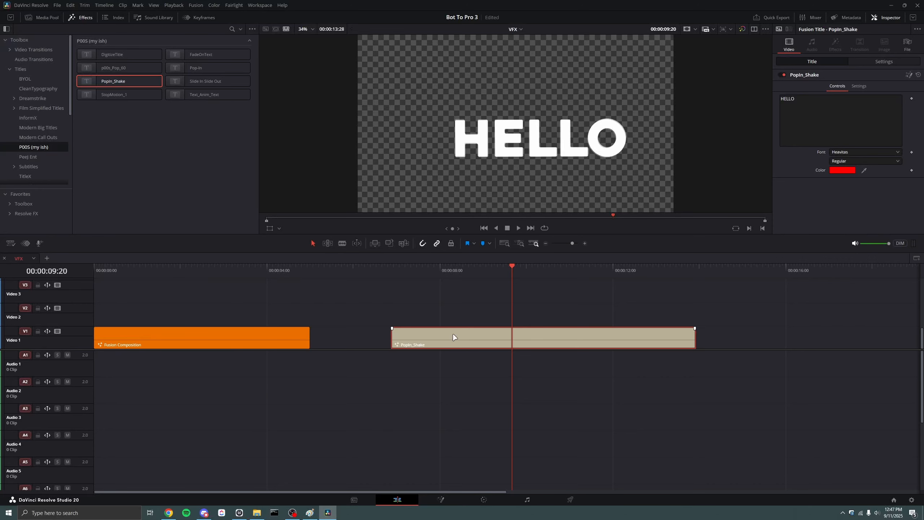
{"action": "key", "text": "shift+5"}
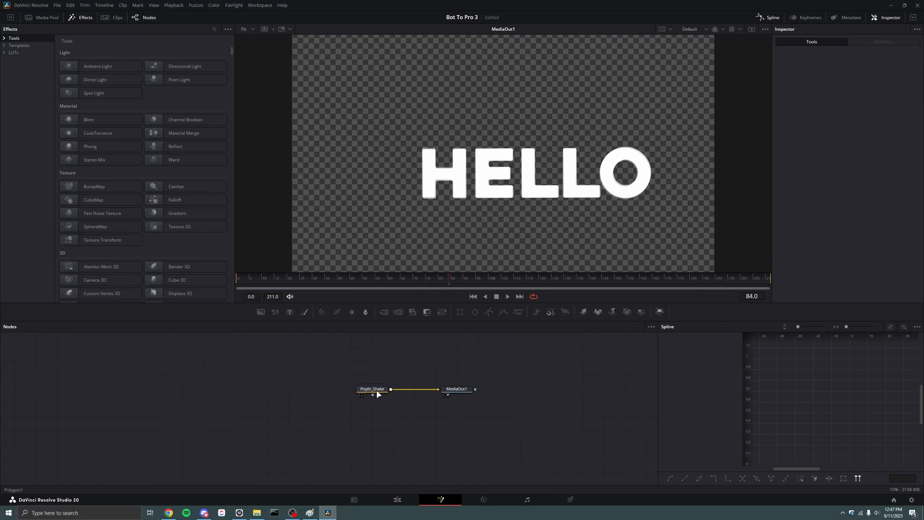
{"action": "double_click", "coordinate": [377, 389]}
{"action": "left_click_drag", "start_coordinate": [420, 382], "coordinate": [294, 381]}
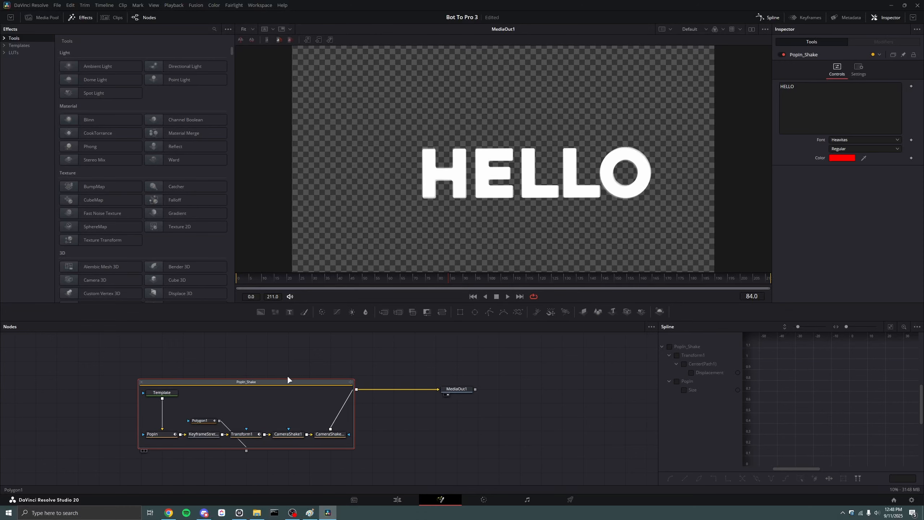
{"action": "left_click_drag", "start_coordinate": [468, 388], "coordinate": [488, 390]}
Enable the Red Outline shading element on the group's Template text node and return to the edit timeline
{"action": "left_click", "coordinate": [162, 392]}
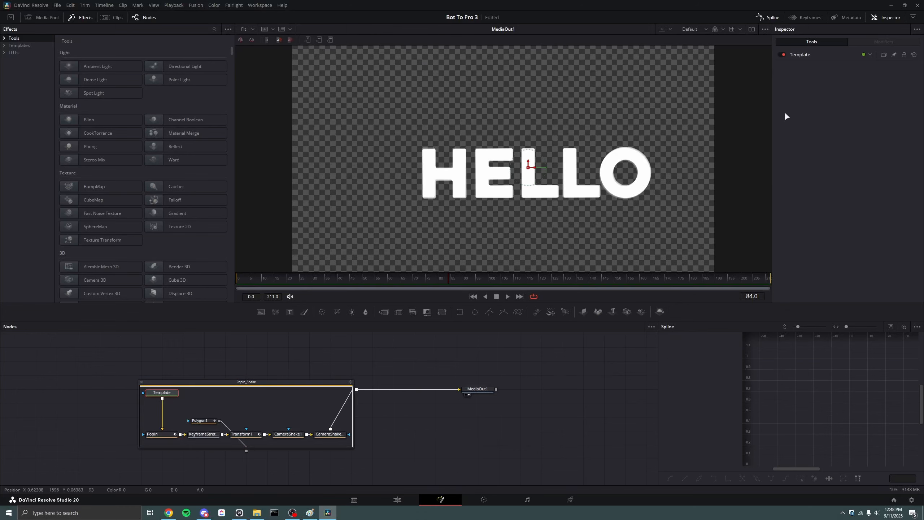
{"action": "left_click", "coordinate": [816, 54]}
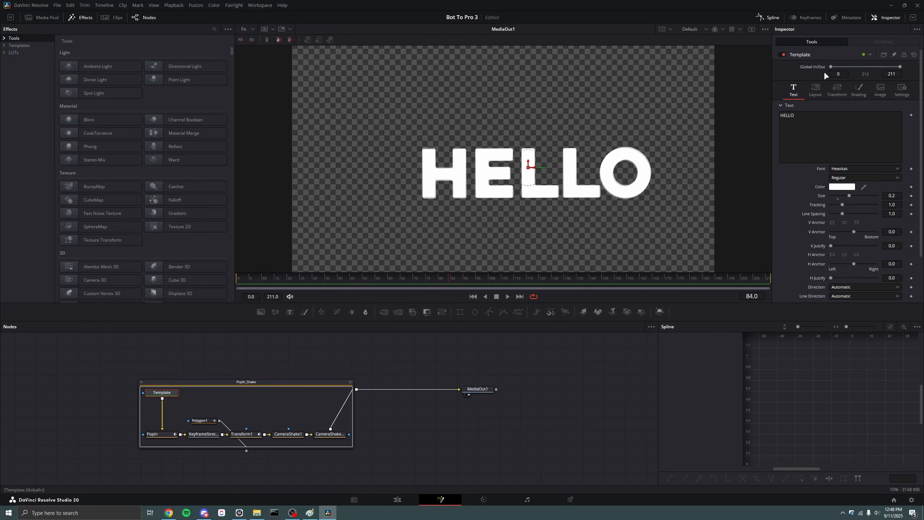
{"action": "left_click", "coordinate": [861, 88]}
{"action": "left_click", "coordinate": [832, 133]}
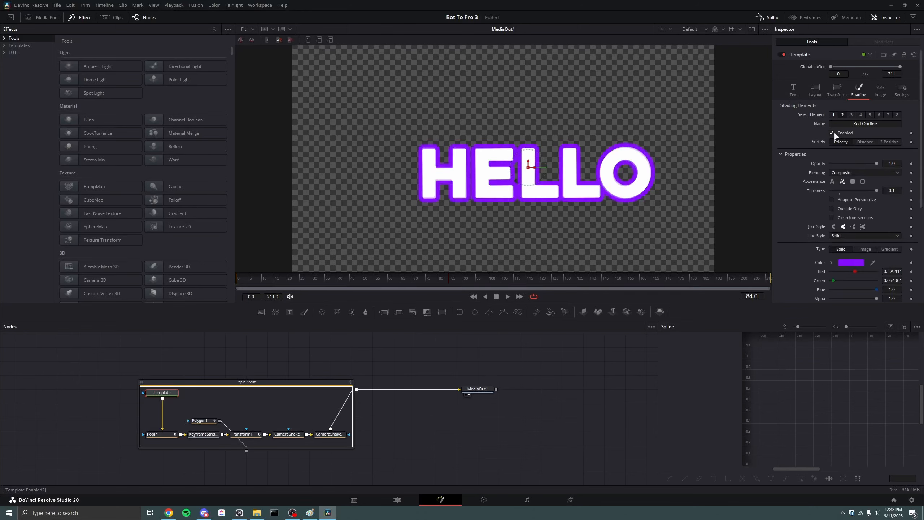
{"action": "left_click", "coordinate": [398, 499]}
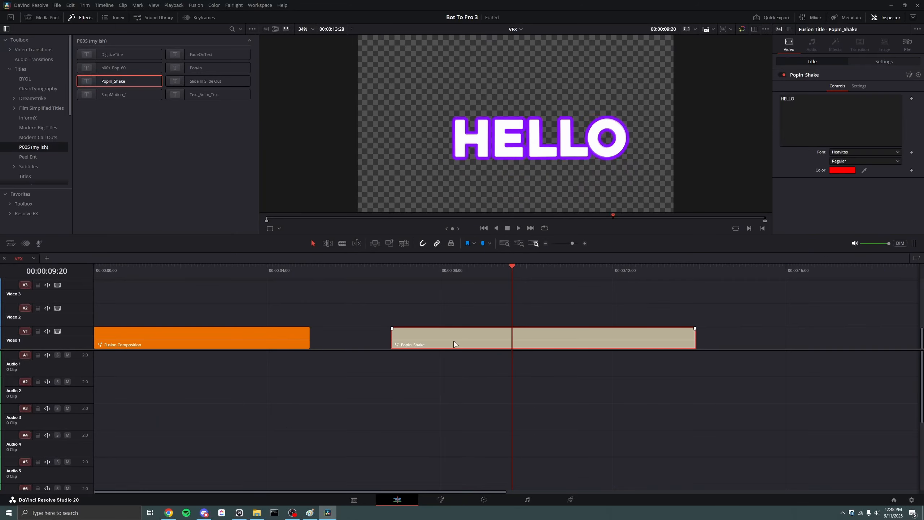
Store the outlined PopIn_Shake title in the media pool's Master bin and place a copy on Video 1 after the original clip
{"action": "left_click", "coordinate": [28, 17]}
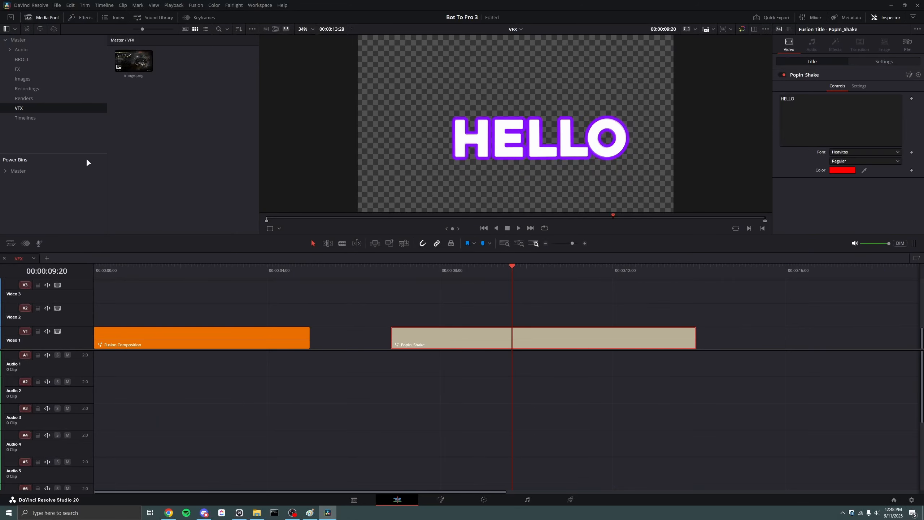
{"action": "left_click", "coordinate": [18, 39]}
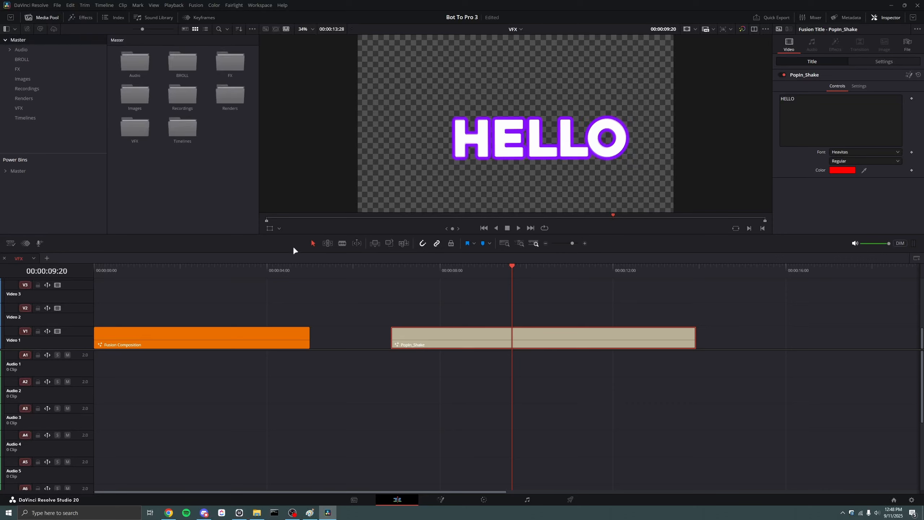
{"action": "left_click_drag", "start_coordinate": [448, 337], "coordinate": [738, 329]}
{"action": "left_click", "coordinate": [738, 269]}
{"action": "left_click_drag", "start_coordinate": [740, 272], "coordinate": [678, 337]}
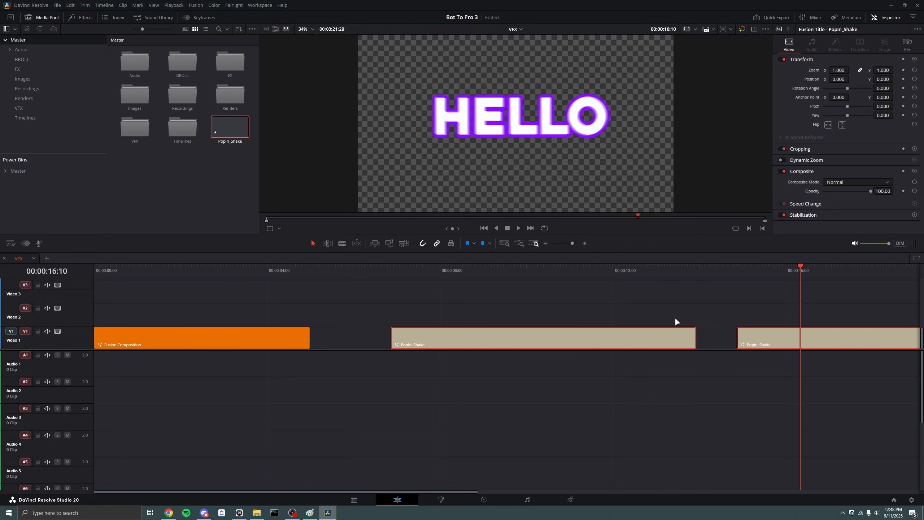
Replace both PopIn_Shake clips on the timeline with the title stored in the media pool, placed at 00:00:07:16, and preview it
{"action": "key", "text": "Delete"}
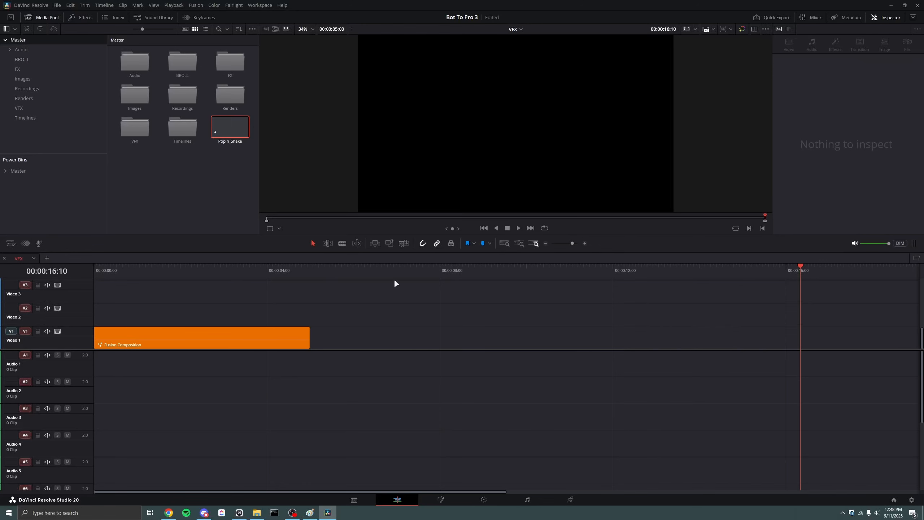
{"action": "left_click", "coordinate": [421, 271]}
{"action": "left_click", "coordinate": [196, 202]}
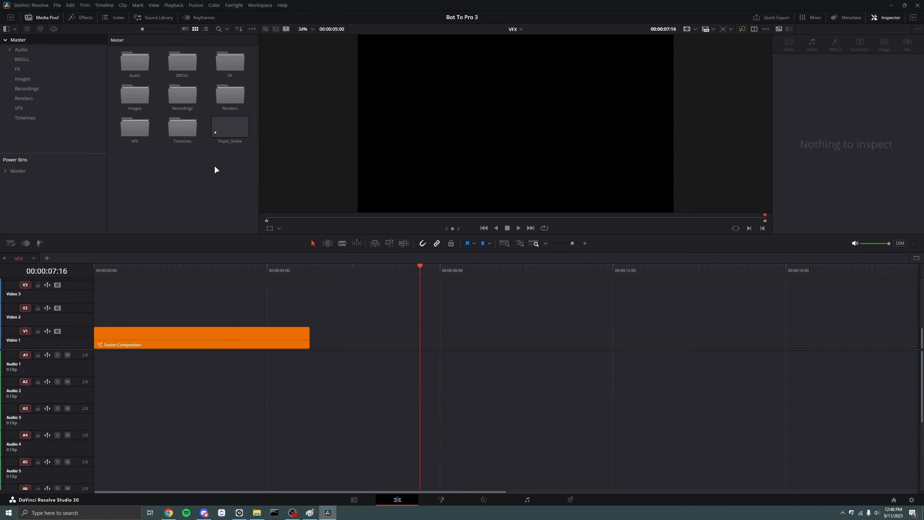
{"action": "left_click_drag", "start_coordinate": [231, 126], "coordinate": [427, 329]}
{"action": "key", "text": "space"}
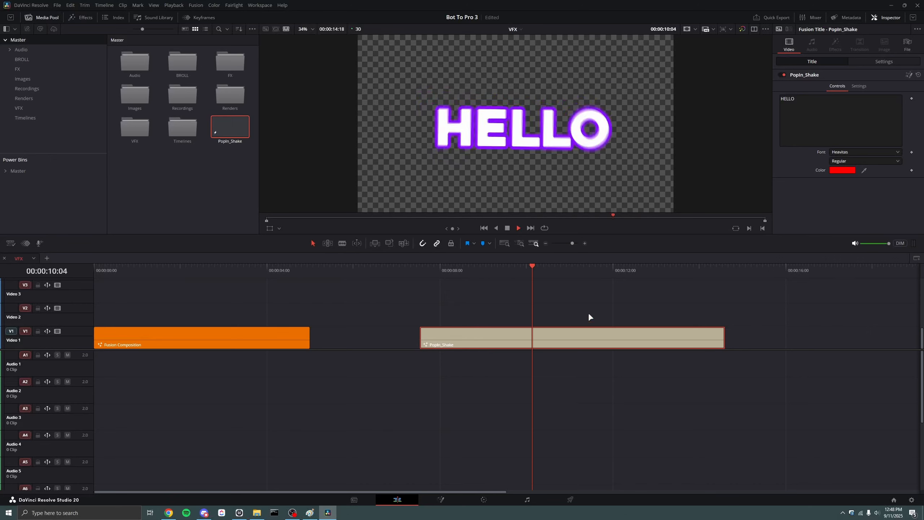
{"action": "key", "text": "space"}
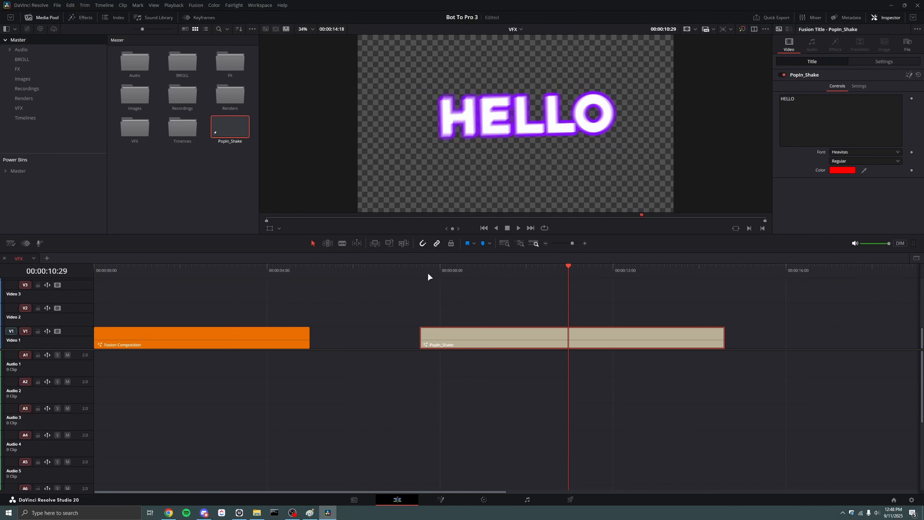
{"action": "left_click_drag", "start_coordinate": [428, 277], "coordinate": [563, 293]}
{"action": "left_click", "coordinate": [389, 299]}
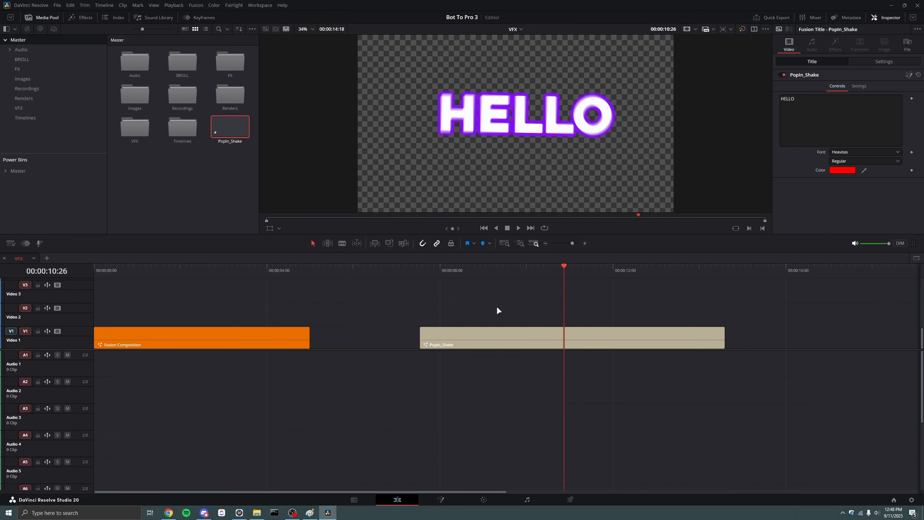
{"action": "left_click_drag", "start_coordinate": [394, 289], "coordinate": [597, 345]}
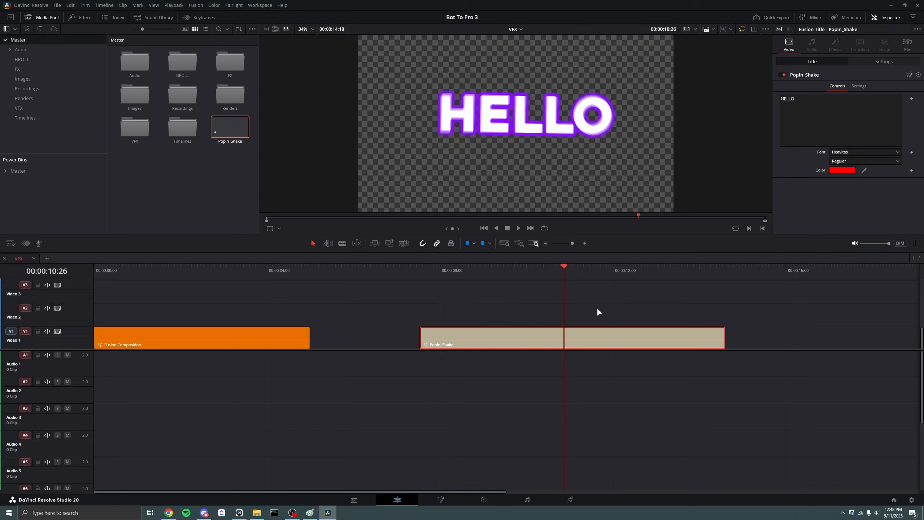
Delete the PopIn_Shake clip from the timeline and its stored copy from the Master bin
{"action": "key", "text": "Delete"}
{"action": "left_click", "coordinate": [232, 127]}
{"action": "key", "text": "Delete"}
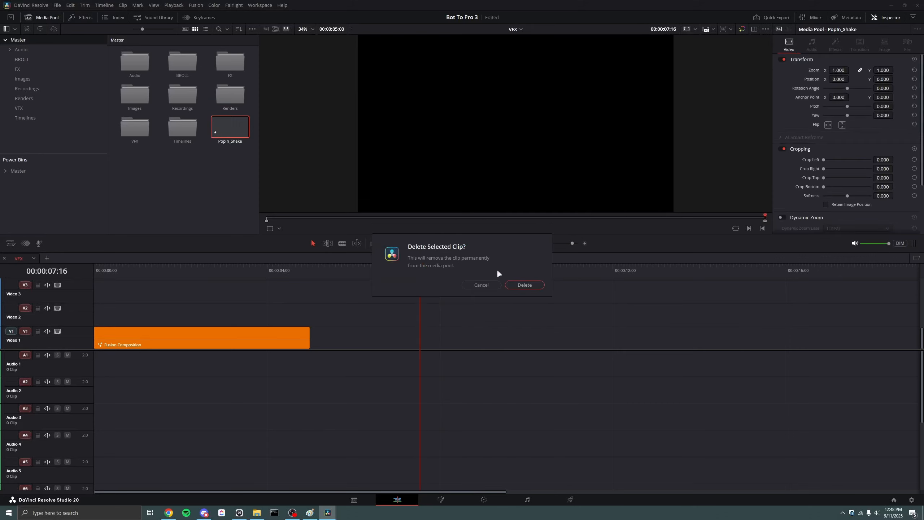
{"action": "left_click", "coordinate": [525, 284]}
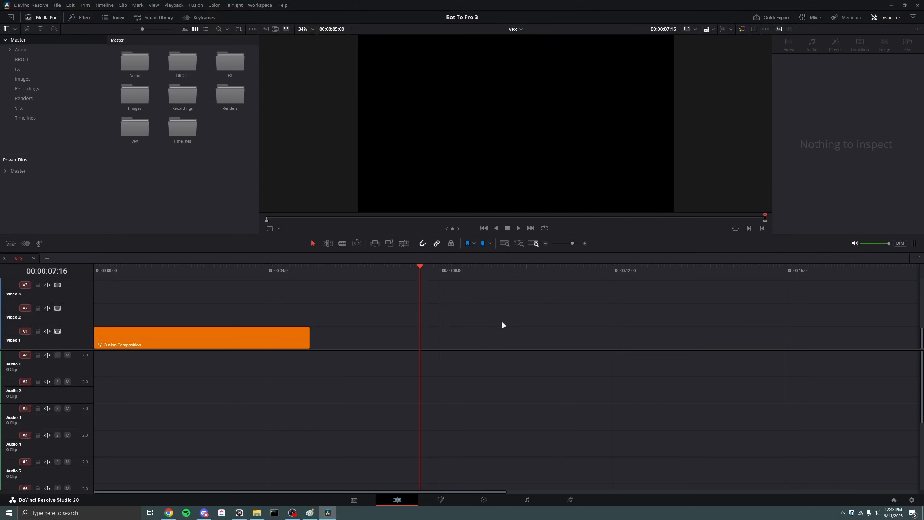
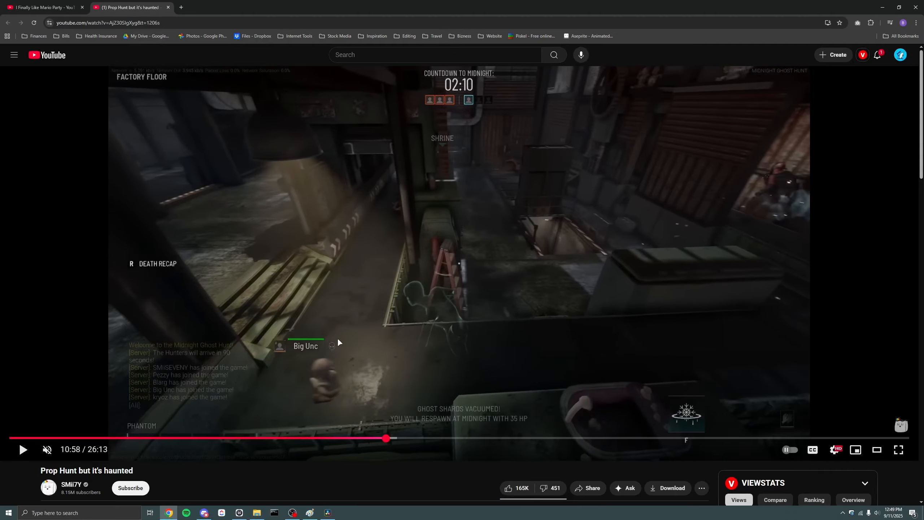
Play the YouTube video "Prop Hunt but it's haunted" from 10:58, pause it and step back frame by frame to examine the animated captions
{"action": "key", "text": "space"}
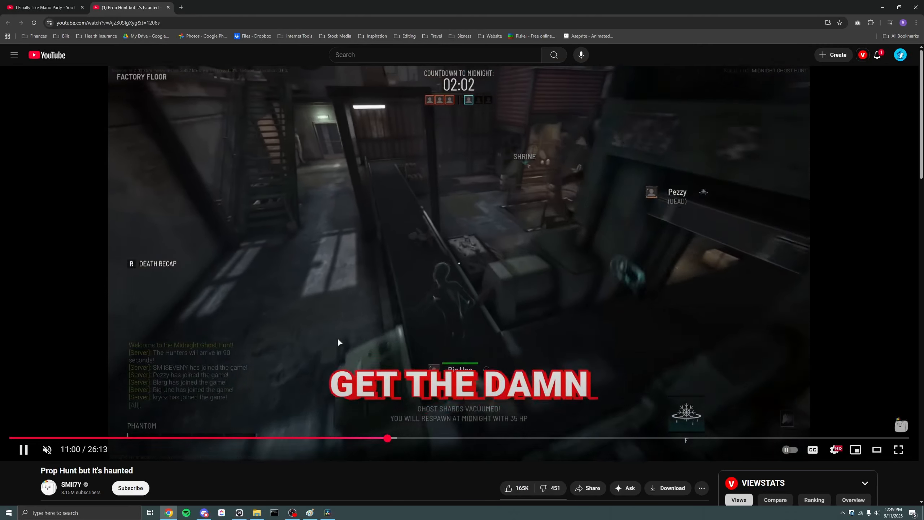
{"action": "key", "text": "space"}
{"action": "key", "text": "comma"}
{"action": "key", "text": "comma"}
{"action": "key", "text": "comma"}
{"action": "key", "text": "comma"}
{"action": "key", "text": "comma"}
{"action": "key", "text": "comma"}
{"action": "key", "text": "comma"}
{"action": "key", "text": "comma"}
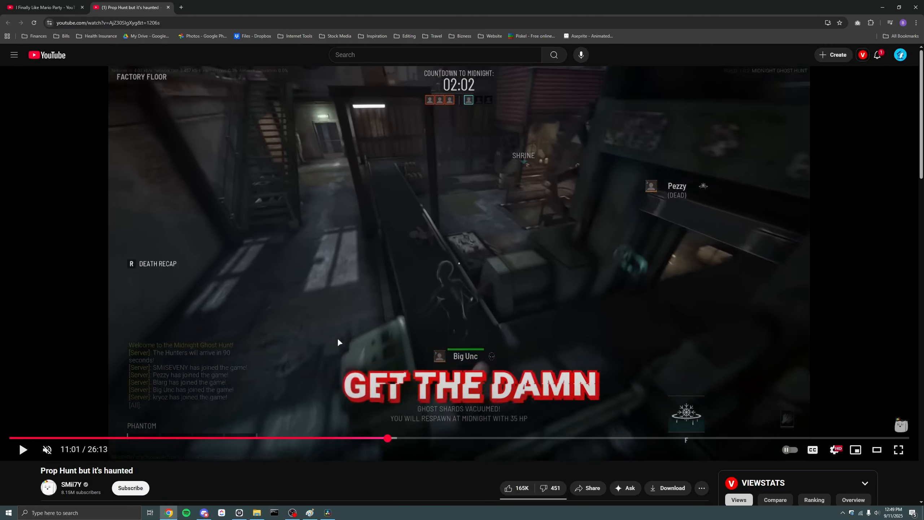
{"action": "key", "text": "comma"}
{"action": "key", "text": "comma"}
{"action": "key", "text": "comma"}
{"action": "key", "text": "comma"}
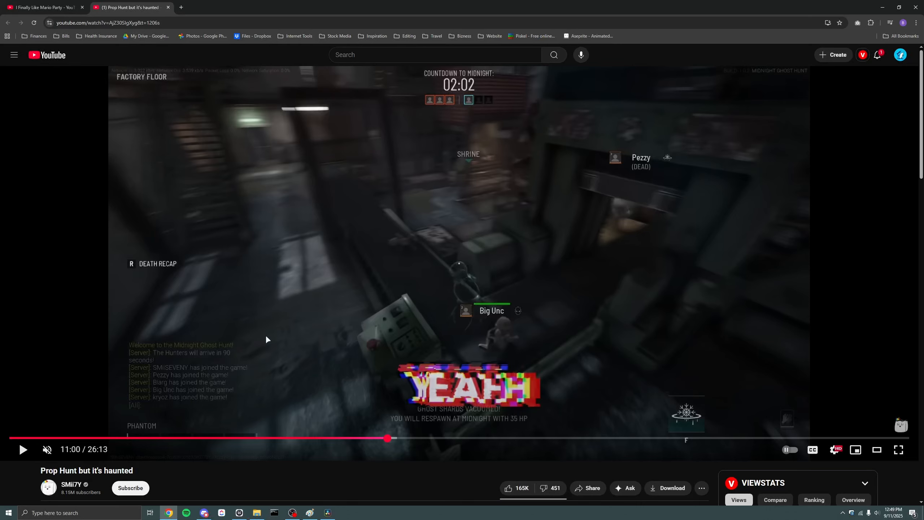
Switch to DaVinci Resolve and search the Effects library for "glitch"
{"action": "left_click", "coordinate": [327, 512]}
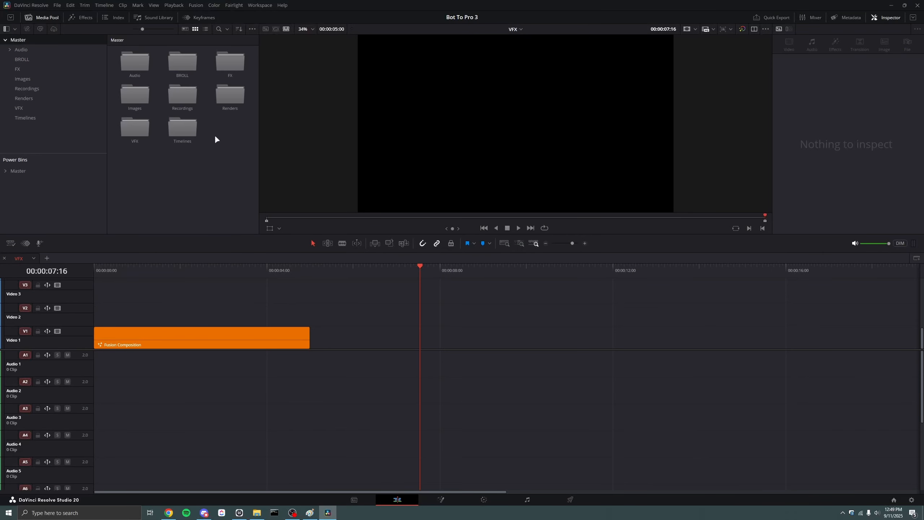
{"action": "left_click", "coordinate": [86, 18]}
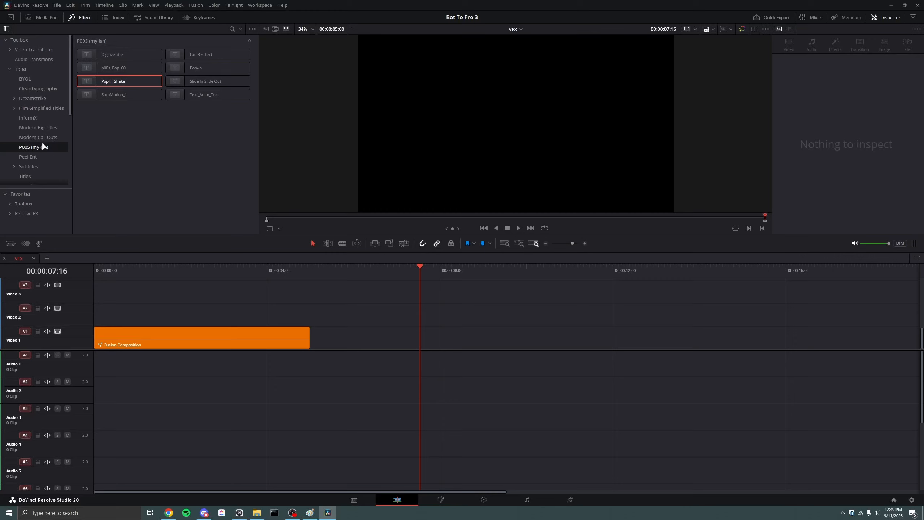
{"action": "scroll", "coordinate": [43, 146], "scroll_direction": "down", "scroll_amount": 5}
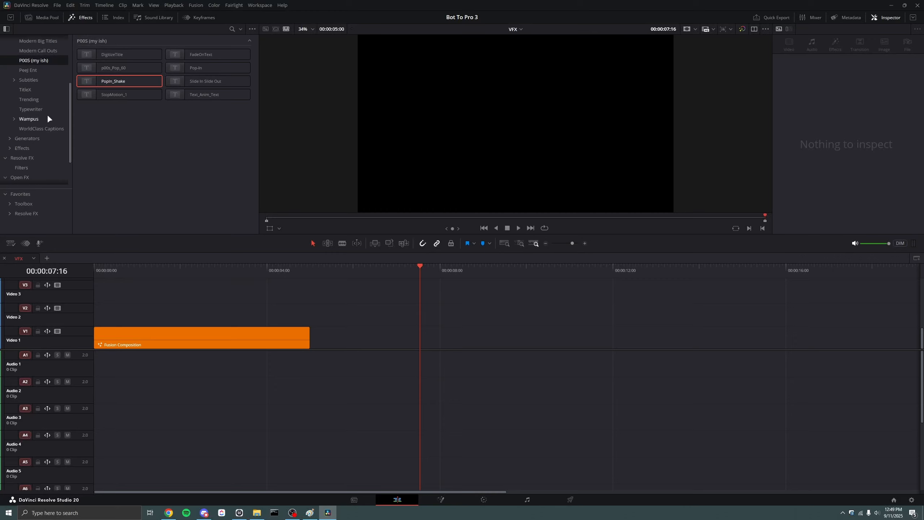
{"action": "scroll", "coordinate": [47, 117], "scroll_direction": "down", "scroll_amount": 2}
{"action": "left_click", "coordinate": [24, 138]}
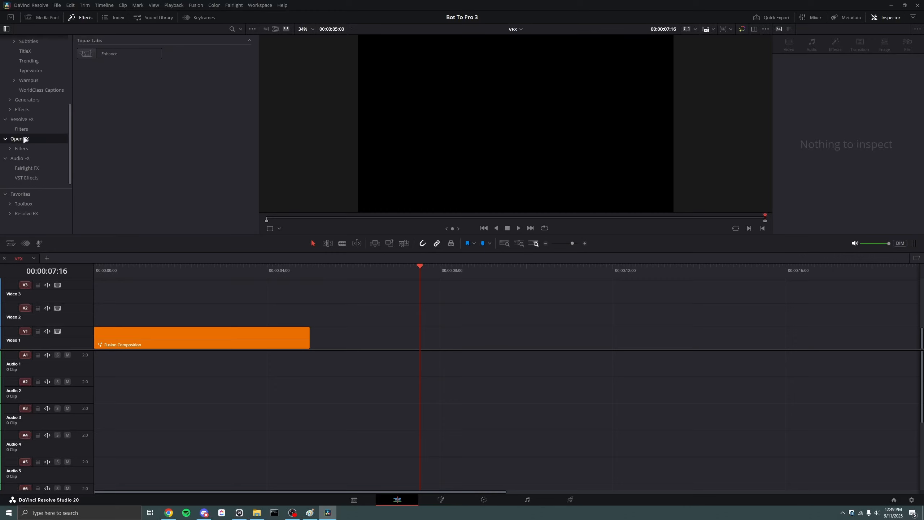
{"action": "left_click", "coordinate": [230, 29]}
{"action": "type", "text": "glitch"}
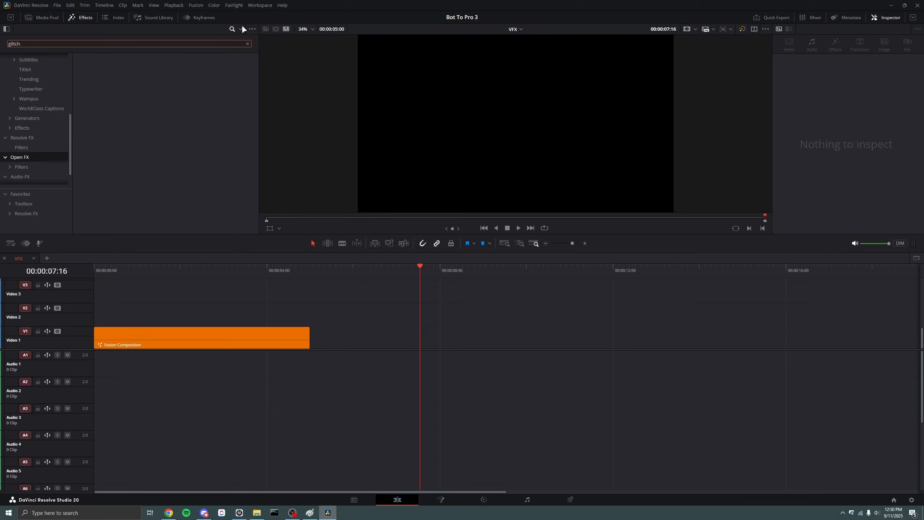
{"action": "left_click", "coordinate": [241, 29]}
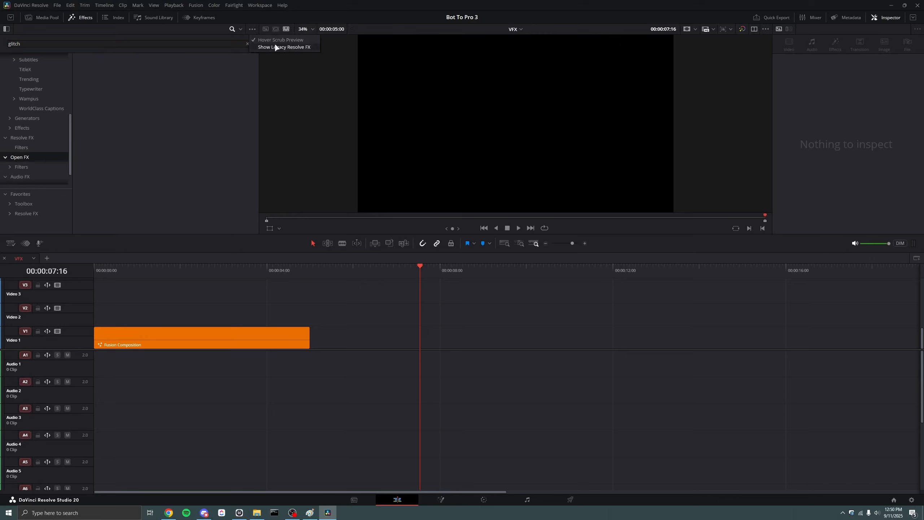
{"action": "left_click", "coordinate": [242, 30]}
{"action": "left_click", "coordinate": [251, 41]}
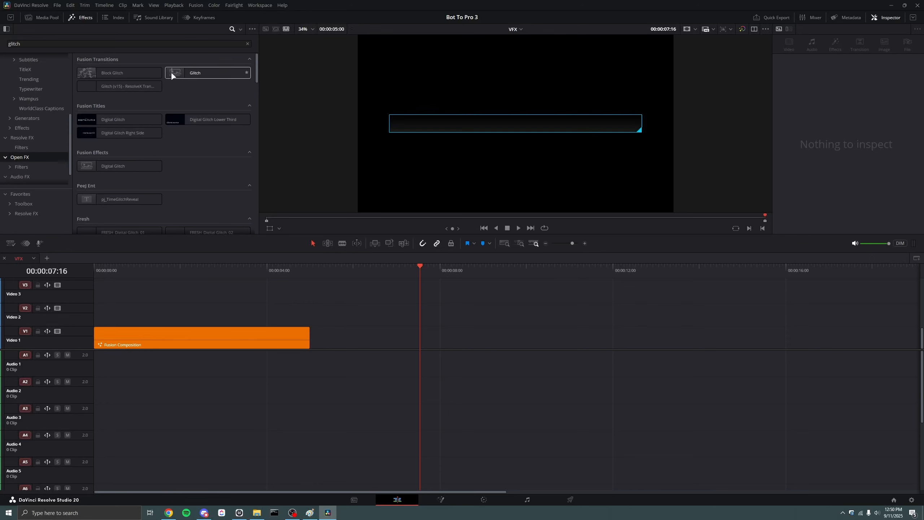
Switch to Chrome, search YouTube for "jake wipp glitch" in a new tab, and preview the "Awesome Glitch Effect in Davinci Resolve 17" video
{"action": "left_click", "coordinate": [168, 512]}
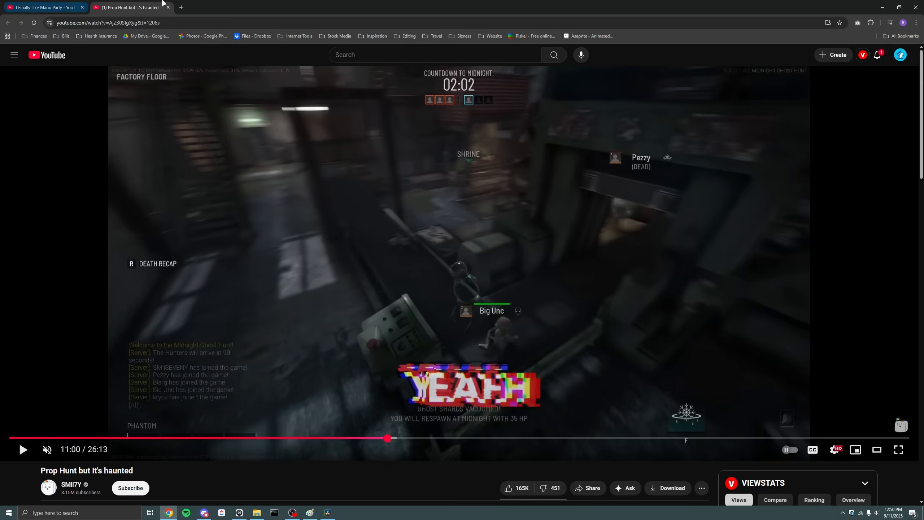
{"action": "left_click", "coordinate": [181, 7]}
{"action": "type", "text": "you"}
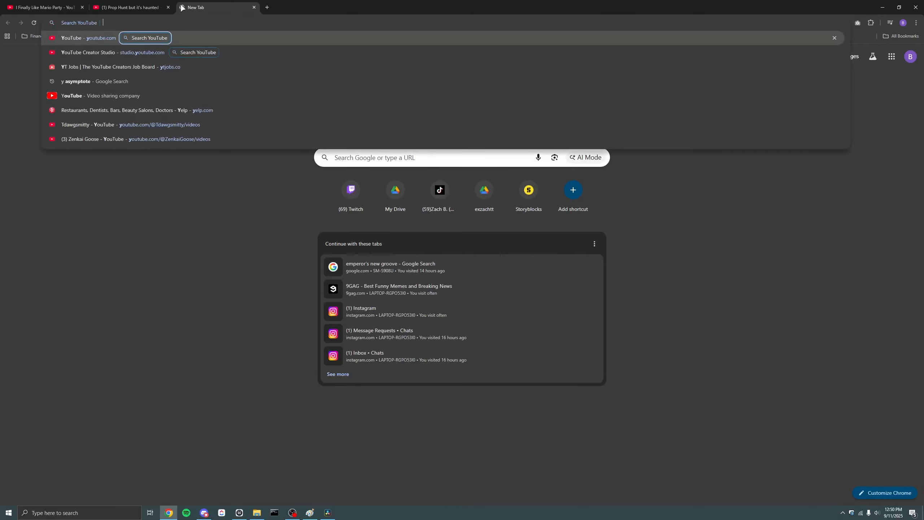
{"action": "key", "text": "Tab"}
{"action": "type", "text": "jake wipp glitch"}
{"action": "key", "text": "Return"}
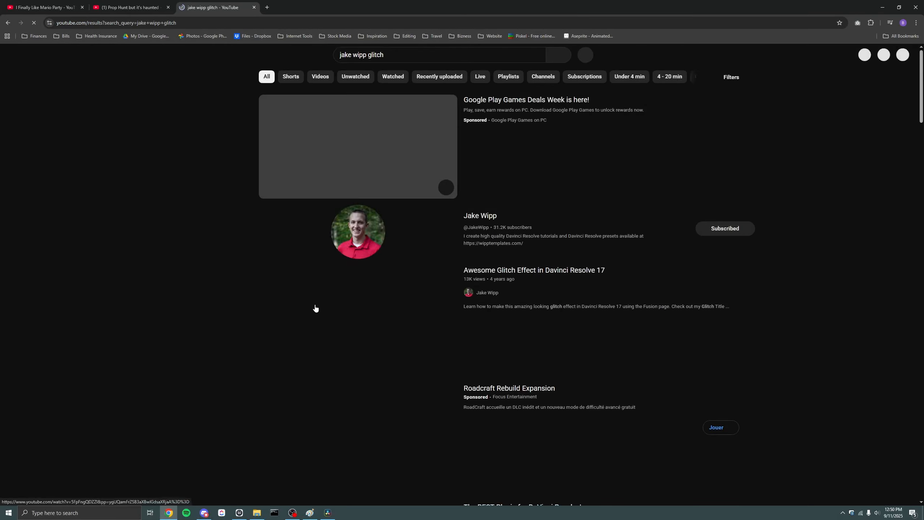
{"action": "scroll", "coordinate": [220, 308], "scroll_direction": "down", "scroll_amount": 4}
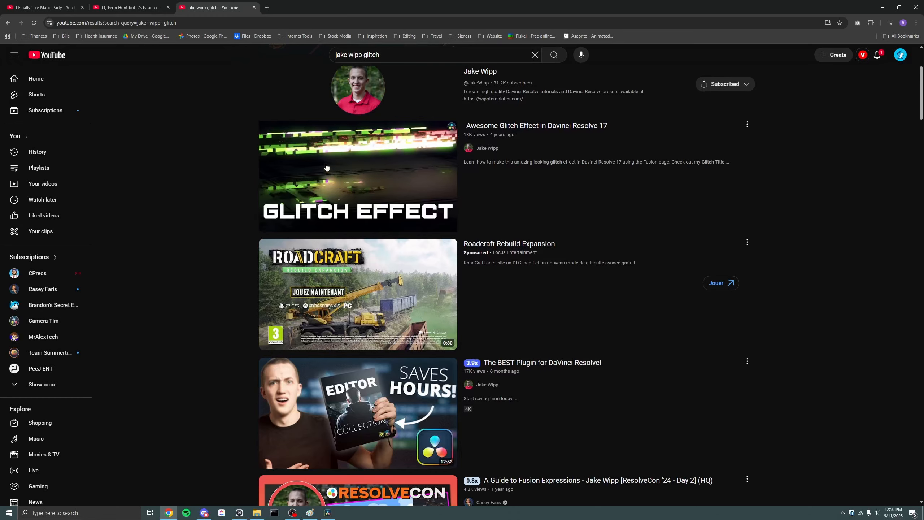
{"action": "mouse_move", "coordinate": [318, 166]}
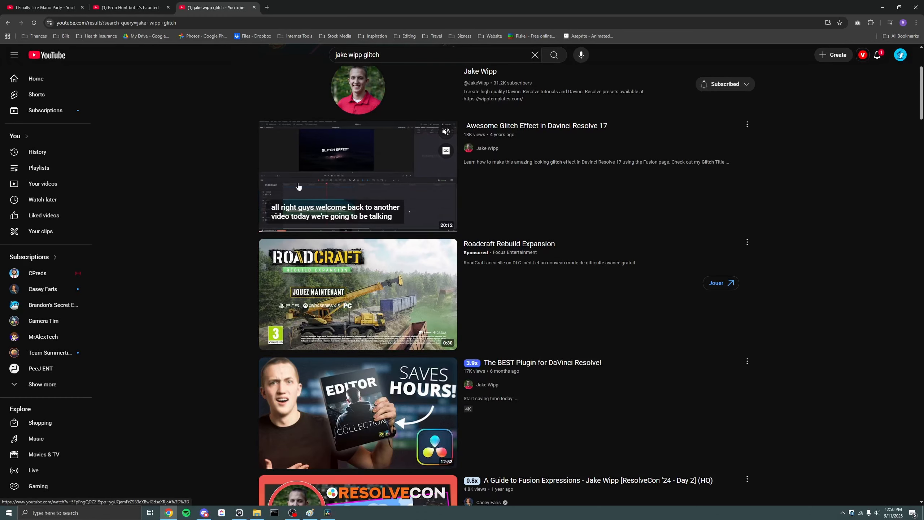
Return to DaVinci Resolve, clear the effects search, place a Text+ title on Video 1 around the playhead, and open it in Fusion
{"action": "left_click", "coordinate": [884, 6]}
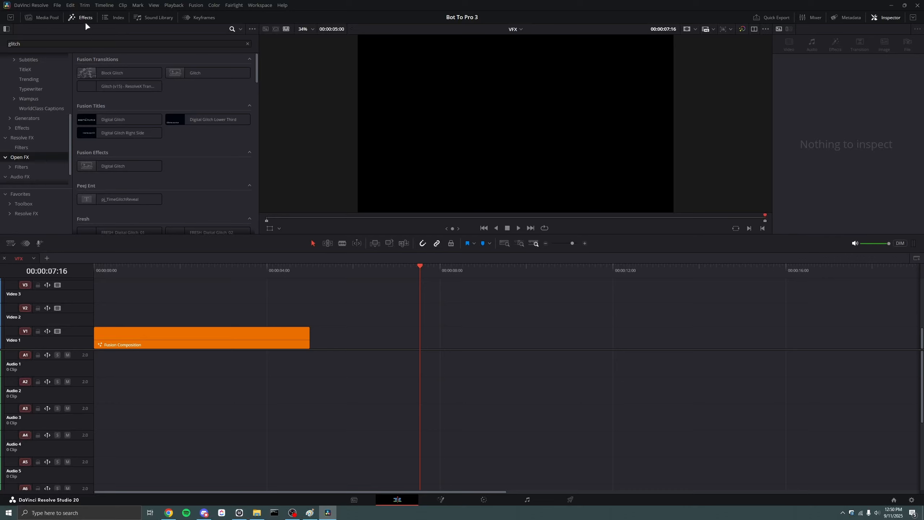
{"action": "scroll", "coordinate": [37, 138], "scroll_direction": "up", "scroll_amount": 3}
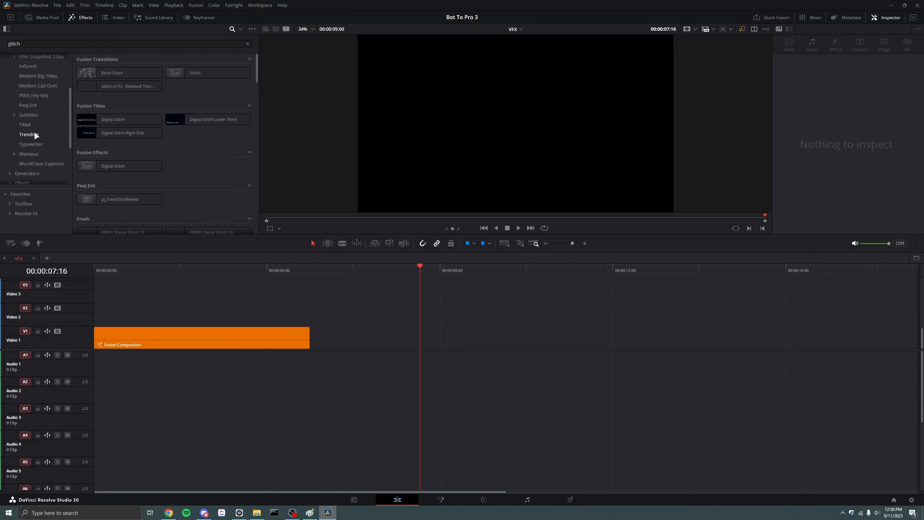
{"action": "scroll", "coordinate": [35, 135], "scroll_direction": "up", "scroll_amount": 3}
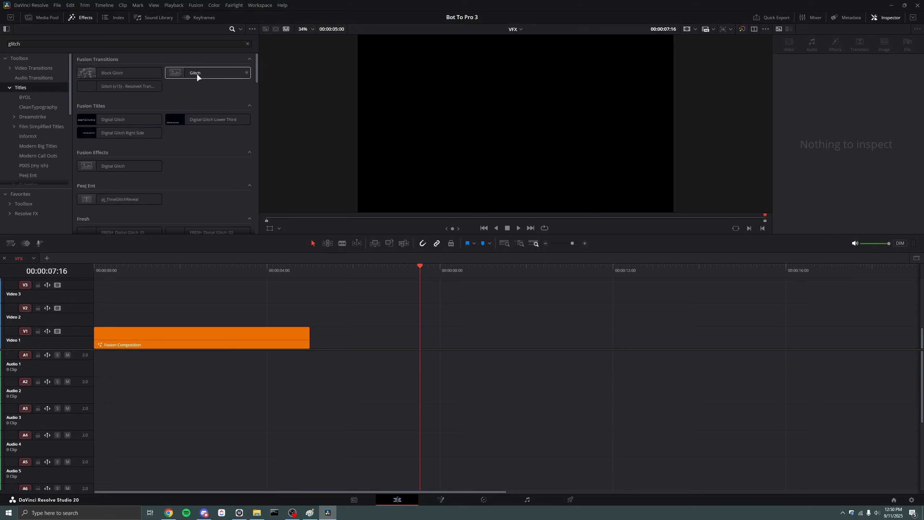
{"action": "left_click", "coordinate": [247, 43]}
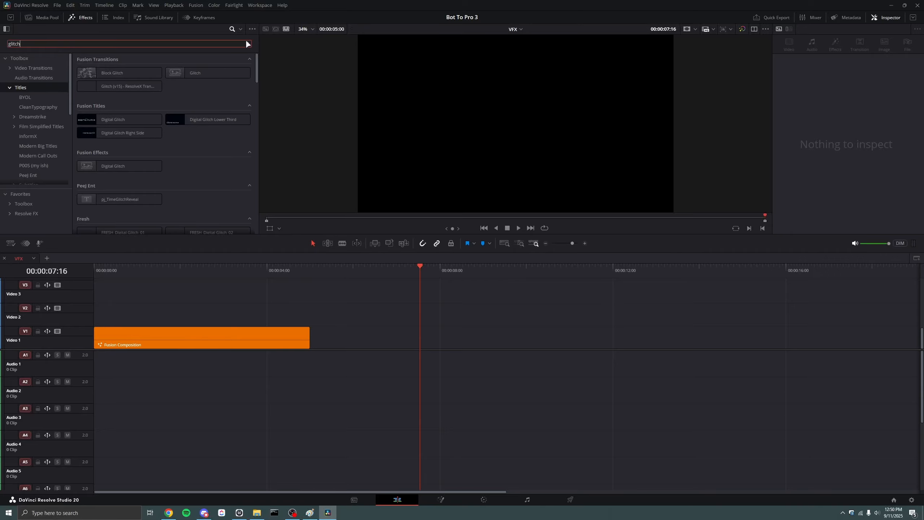
{"action": "left_click_drag", "start_coordinate": [149, 114], "coordinate": [431, 343]}
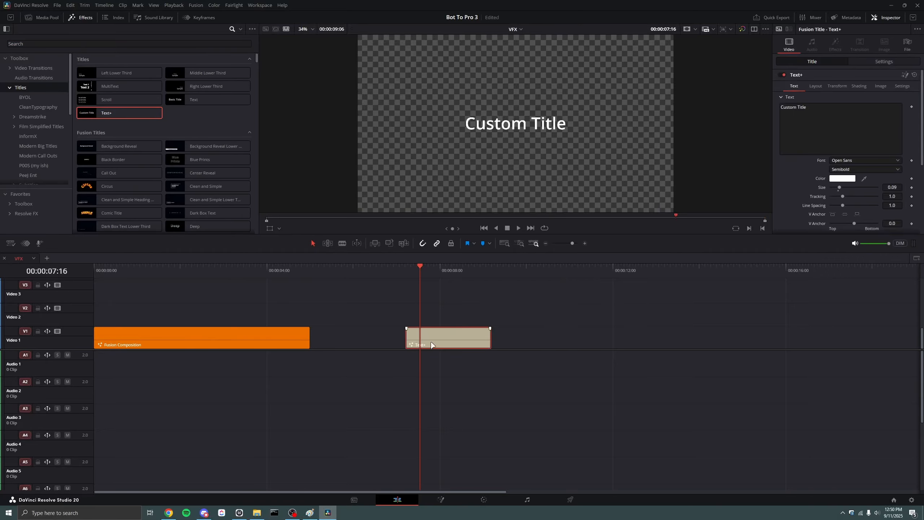
{"action": "key", "text": "shift+5"}
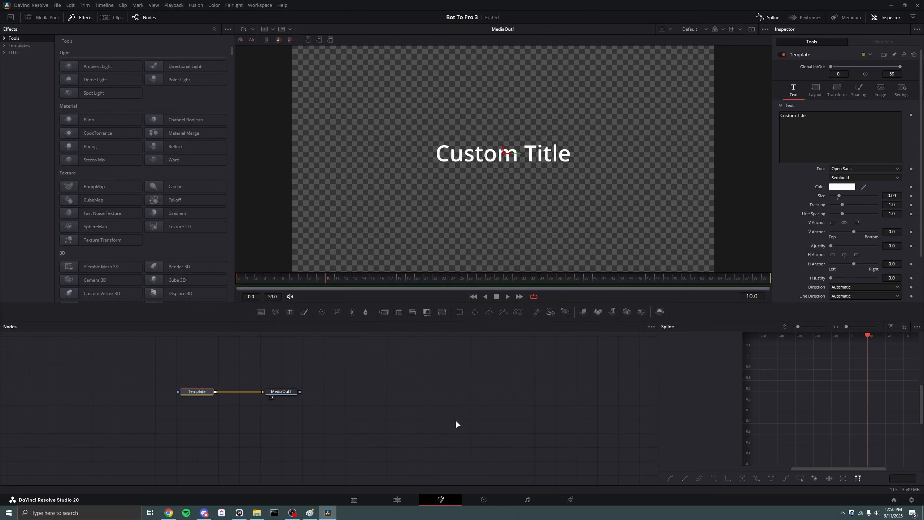
Move MediaOut1 farther from the Template node and insert a Displace node between them
{"action": "left_click_drag", "start_coordinate": [280, 391], "coordinate": [470, 391]}
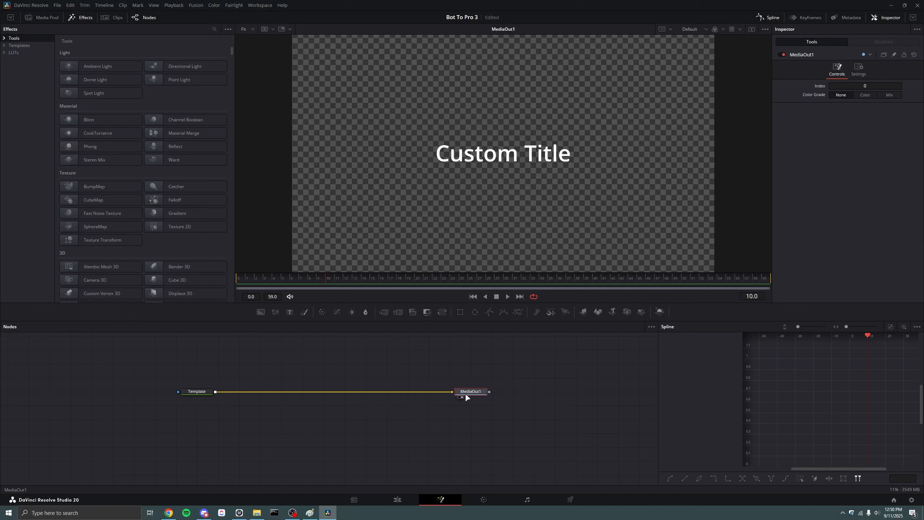
{"action": "key", "text": "shift+space"}
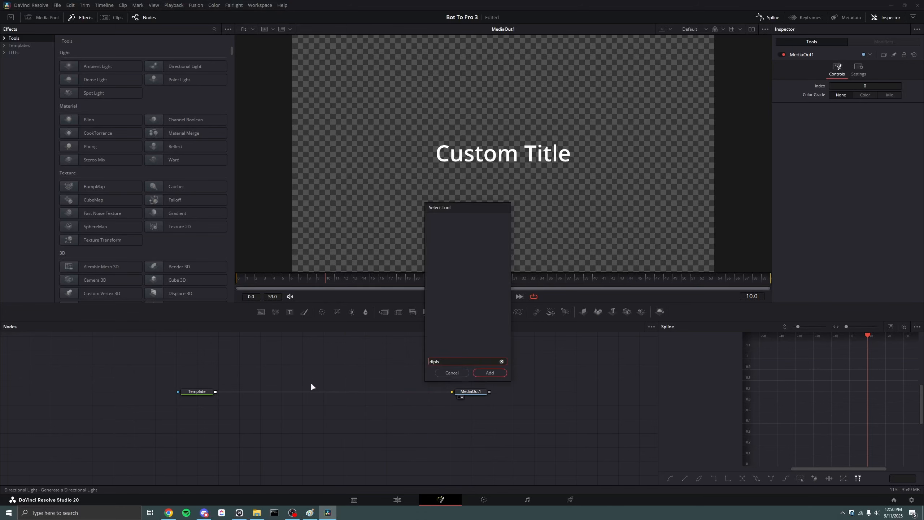
{"action": "type", "text": "displac"}
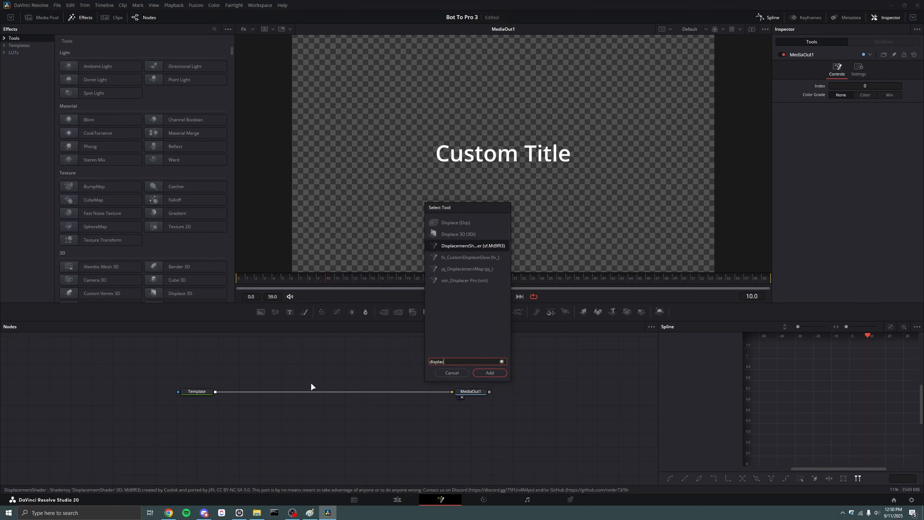
{"action": "key", "text": "Up"}
{"action": "key", "text": "Up"}
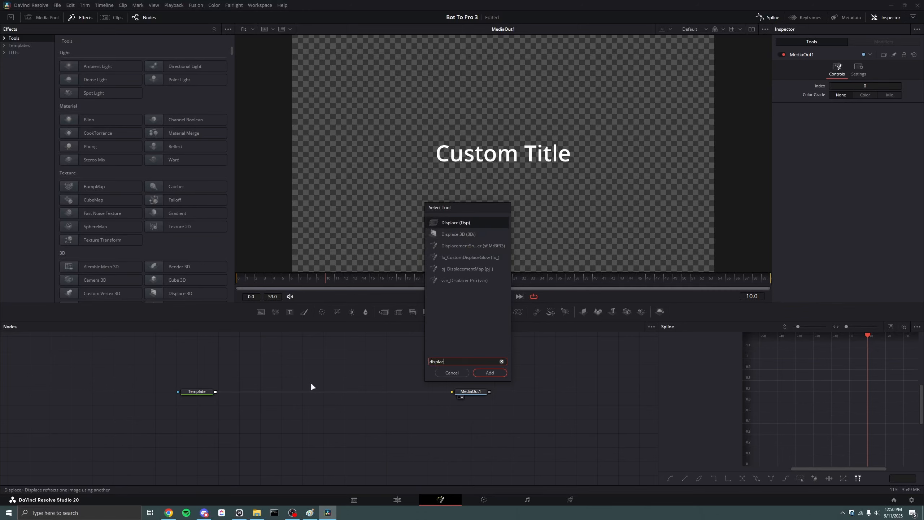
{"action": "key", "text": "Return"}
{"action": "left_click_drag", "start_coordinate": [317, 385], "coordinate": [315, 397]}
Add a FastNoise node above Displace1, view its output, and set its Color 1 alpha to 1.0
{"action": "key", "text": "shift+space"}
{"action": "type", "text": "fastn"}
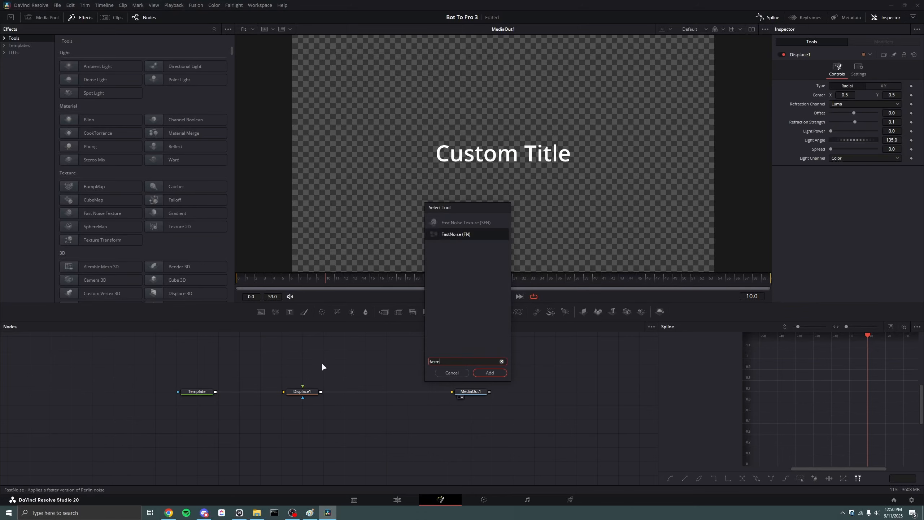
{"action": "key", "text": "Return"}
{"action": "left_click_drag", "start_coordinate": [336, 378], "coordinate": [315, 366]}
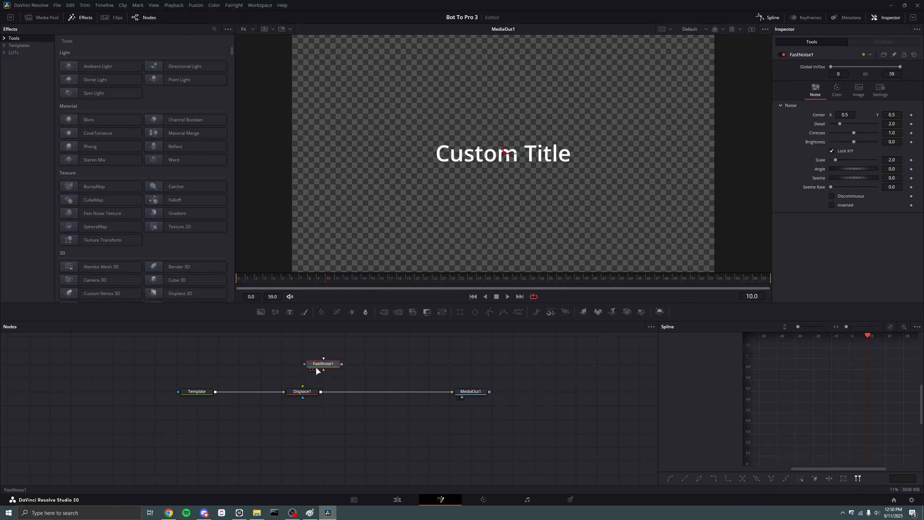
{"action": "key", "text": "1"}
{"action": "left_click", "coordinate": [837, 90]}
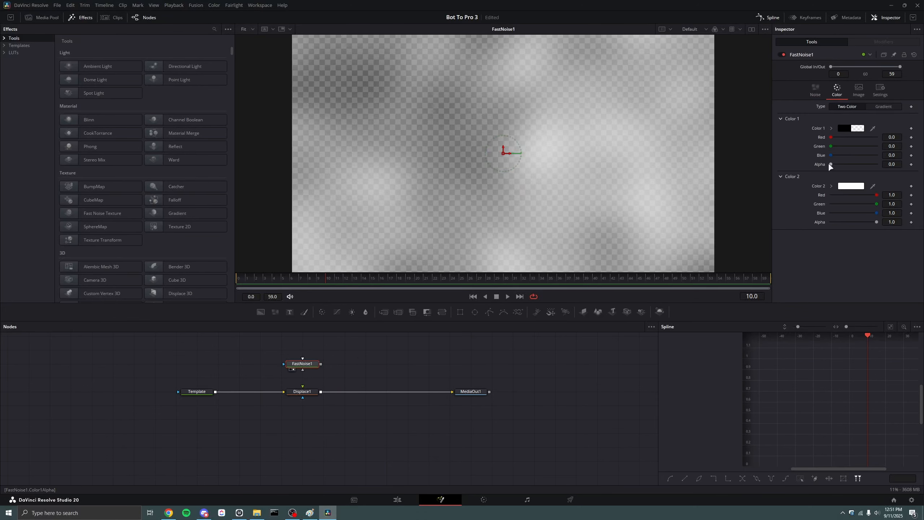
{"action": "left_click_drag", "start_coordinate": [831, 164], "coordinate": [923, 170]}
{"action": "left_click_drag", "start_coordinate": [296, 363], "coordinate": [296, 349]}
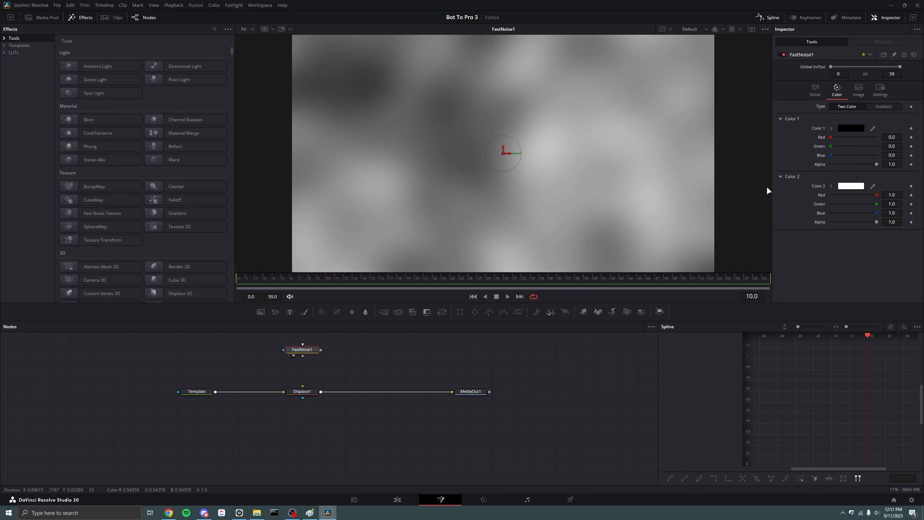
Set the FastNoise contrast to 2.02 and brightness to 0.06, unlock X/Y, and set X Scale to 0 and Y Scale to 20
{"action": "left_click", "coordinate": [816, 89]}
{"action": "left_click_drag", "start_coordinate": [853, 133], "coordinate": [856, 142]}
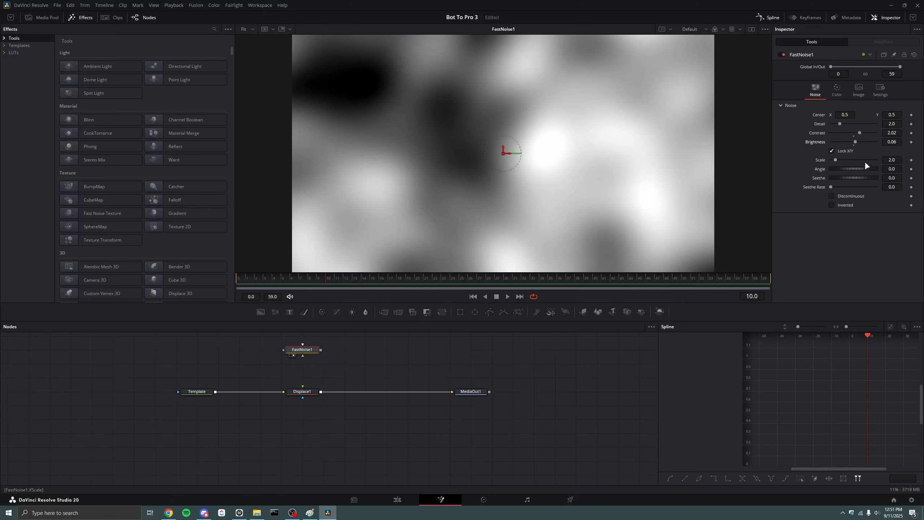
{"action": "left_click", "coordinate": [832, 150]}
{"action": "mouse_move", "coordinate": [835, 160]}
{"action": "left_mouse_down"}
{"action": "mouse_move", "coordinate": [898, 160]}
{"action": "mouse_move", "coordinate": [827, 163]}
{"action": "mouse_move", "coordinate": [890, 171]}
{"action": "left_mouse_up"}
{"action": "left_click_drag", "start_coordinate": [317, 355], "coordinate": [317, 360]}
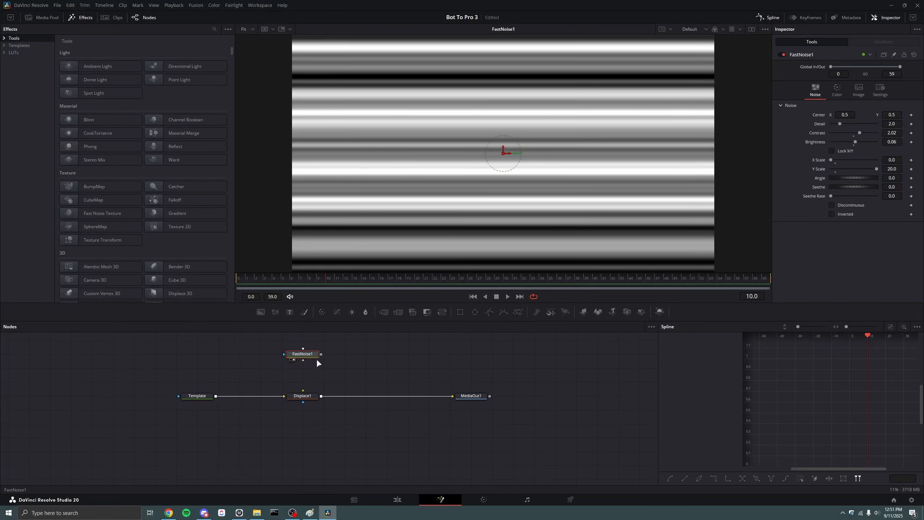
Add a Mosaic Blur node after FastNoise1 and feed its output into Displace1
{"action": "key", "text": "shift+space"}
{"action": "type", "text": "mosac"}
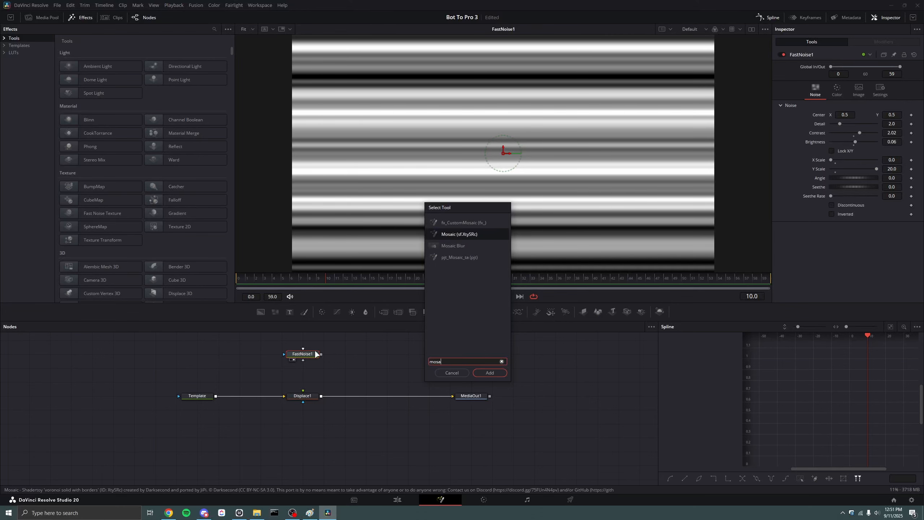
{"action": "key", "text": "Return"}
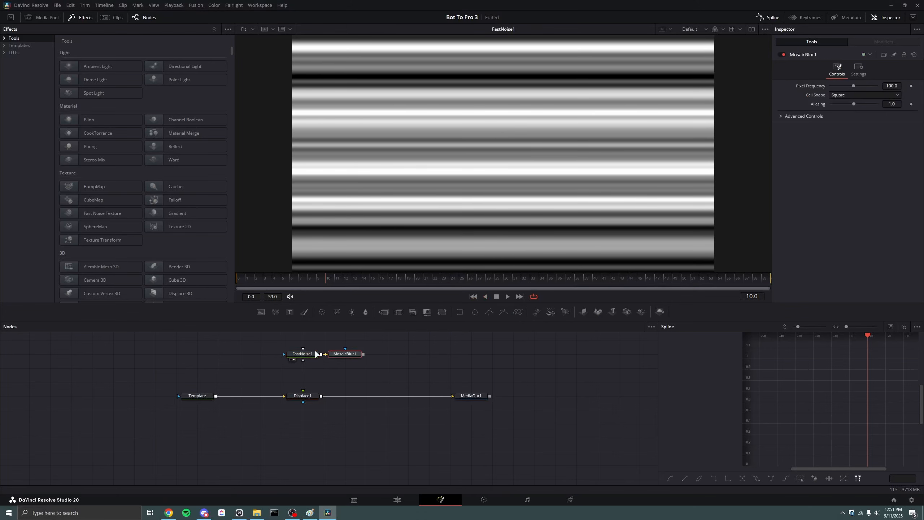
{"action": "left_click_drag", "start_coordinate": [354, 355], "coordinate": [304, 396]}
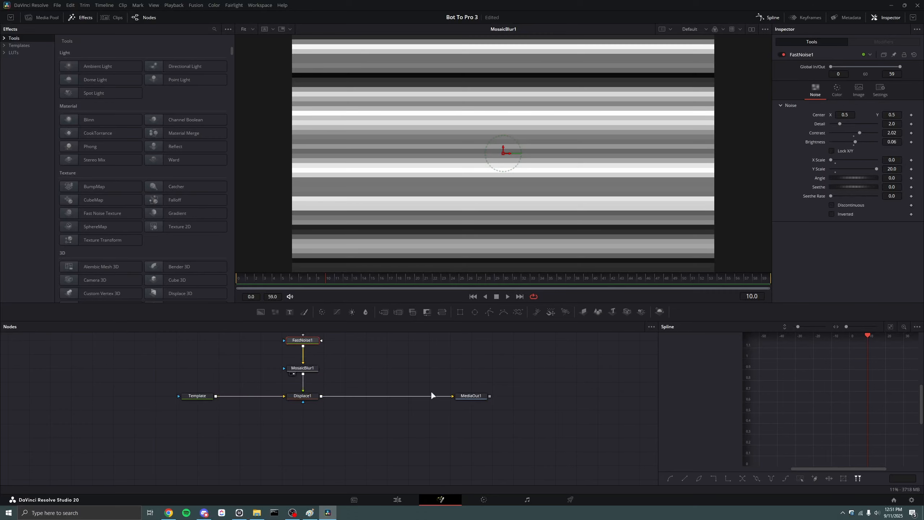
{"action": "left_click", "coordinate": [423, 396]}
View Displace1's output, switch its type to X/Y, and adjust the displacement so the title breaks into shifted horizontal slices
{"action": "left_click", "coordinate": [308, 396]}
{"action": "key", "text": "1"}
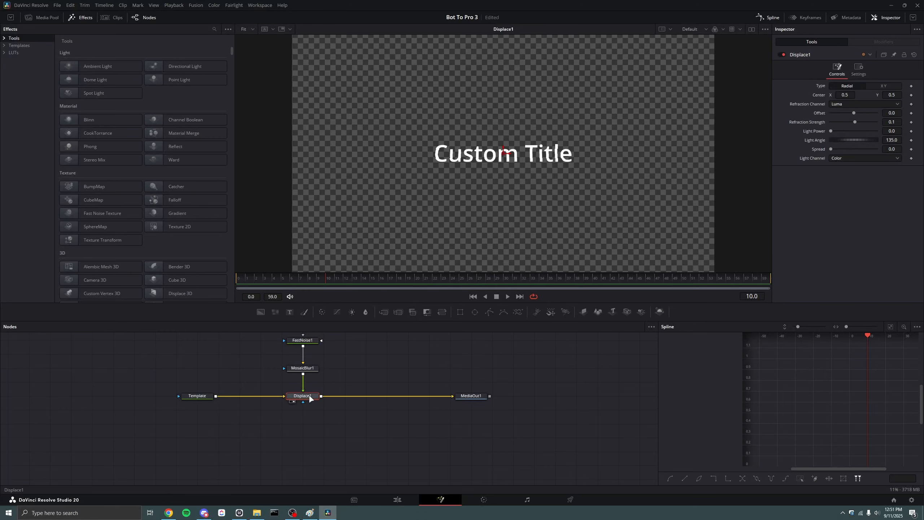
{"action": "left_click", "coordinate": [881, 86]}
{"action": "mouse_move", "coordinate": [887, 104]}
{"action": "left_mouse_down"}
{"action": "mouse_move", "coordinate": [904, 103]}
{"action": "mouse_move", "coordinate": [888, 104]}
{"action": "mouse_move", "coordinate": [895, 113]}
{"action": "left_mouse_up"}
{"action": "scroll", "coordinate": [509, 153], "scroll_direction": "up", "scroll_amount": 5}
Set FastNoise1's Seethe Rate to 0.866 and scrub to frame 46 to preview the animated glitch
{"action": "left_click", "coordinate": [302, 340]}
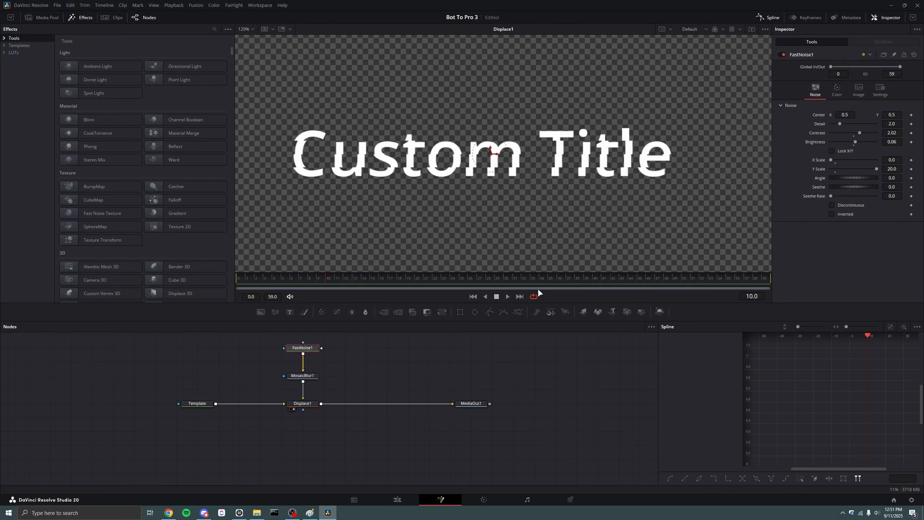
{"action": "left_click_drag", "start_coordinate": [831, 196], "coordinate": [870, 196]}
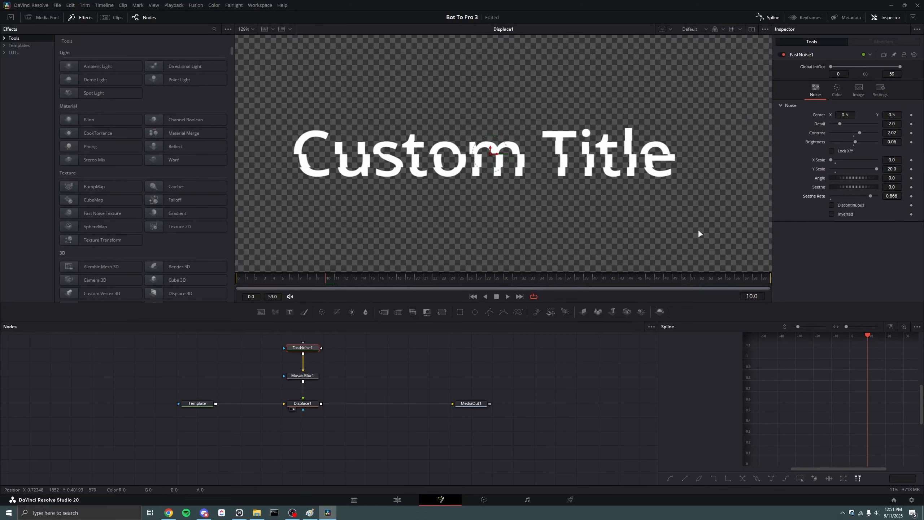
{"action": "left_click", "coordinate": [367, 278]}
{"action": "left_click_drag", "start_coordinate": [366, 277], "coordinate": [648, 278]}
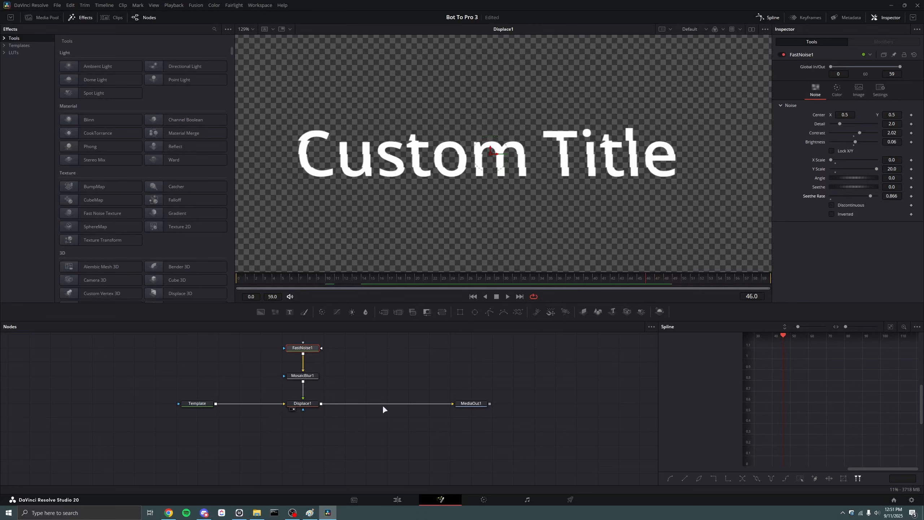
Move MediaOut1 farther from Displace1 and search the tool selector for "chromat" with Displace1 selected
{"action": "left_click_drag", "start_coordinate": [478, 407], "coordinate": [583, 408]}
{"action": "left_click", "coordinate": [302, 403]}
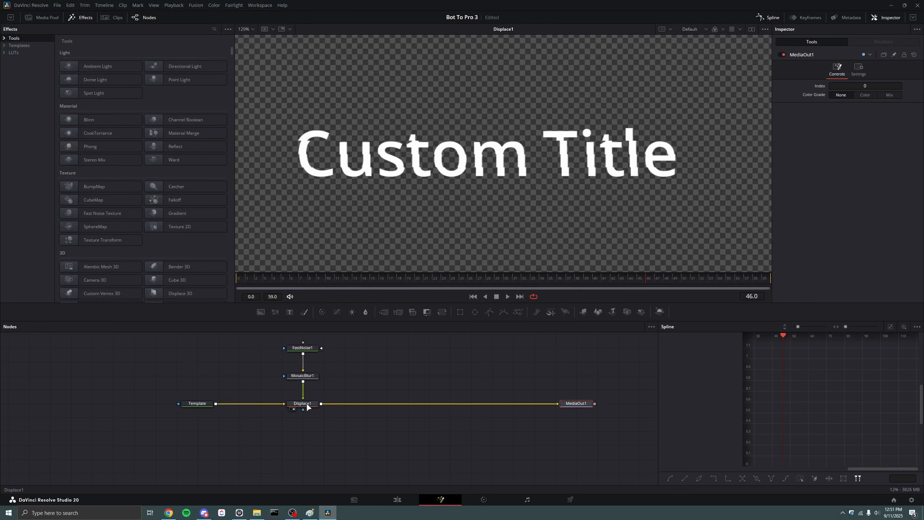
{"action": "key", "text": "shift+space"}
{"action": "type", "text": "chromat"}
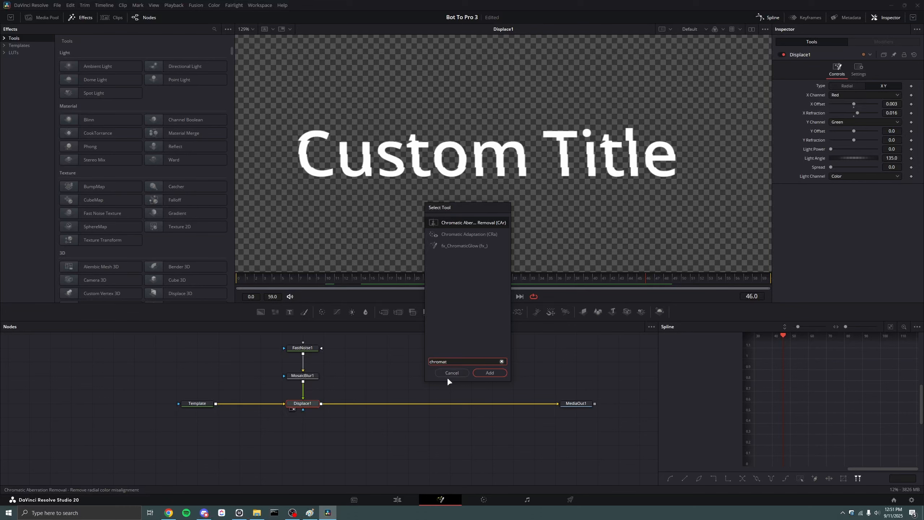
{"action": "left_click", "coordinate": [452, 372]}
Search the effects library for "chroma" and insert the Chromatic Aberration template between Displace1 and MediaOut1
{"action": "left_click", "coordinate": [4, 38]}
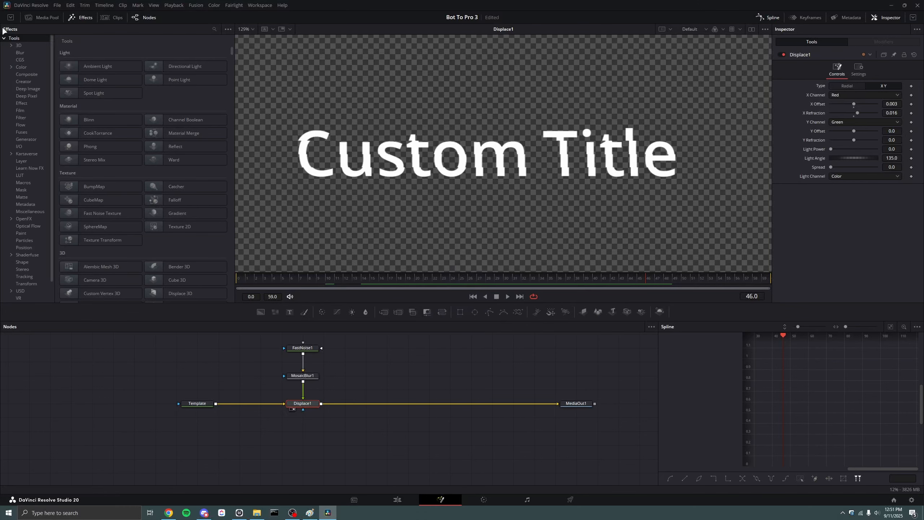
{"action": "left_click_drag", "start_coordinate": [54, 43], "coordinate": [68, 49]}
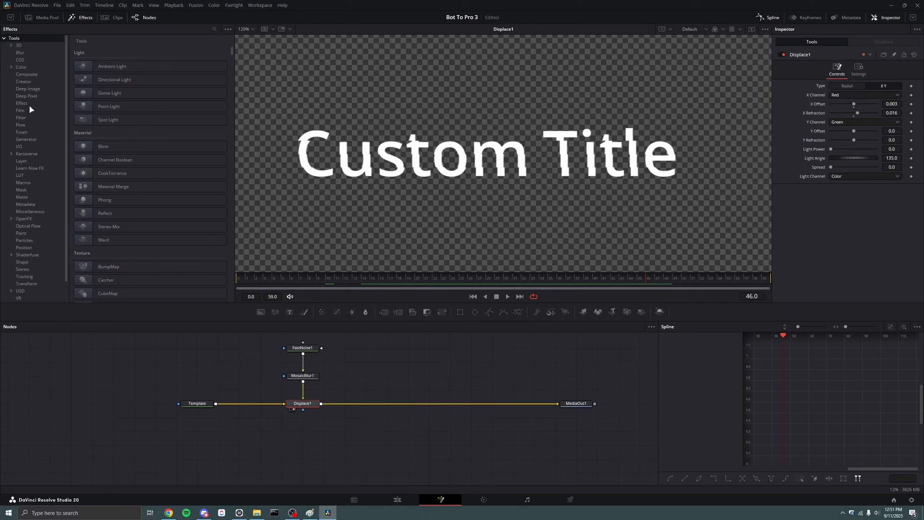
{"action": "left_click", "coordinate": [215, 28]}
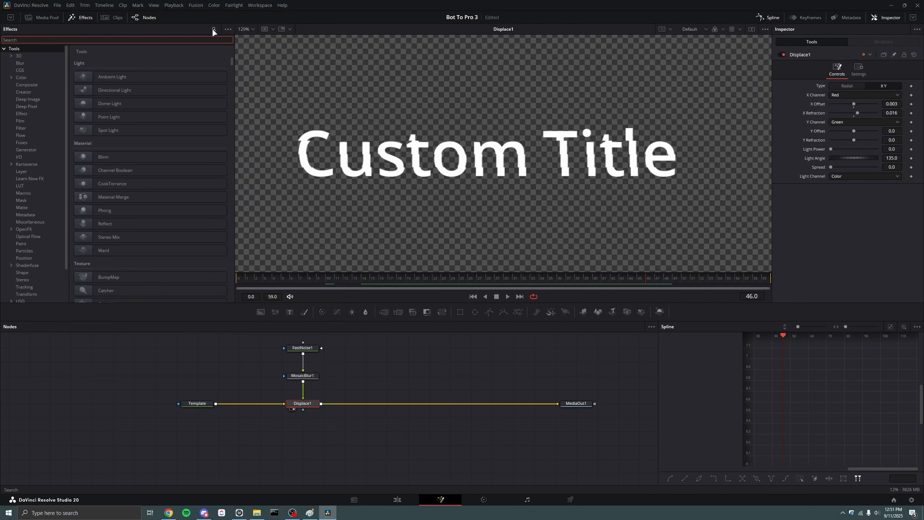
{"action": "type", "text": "chroma"}
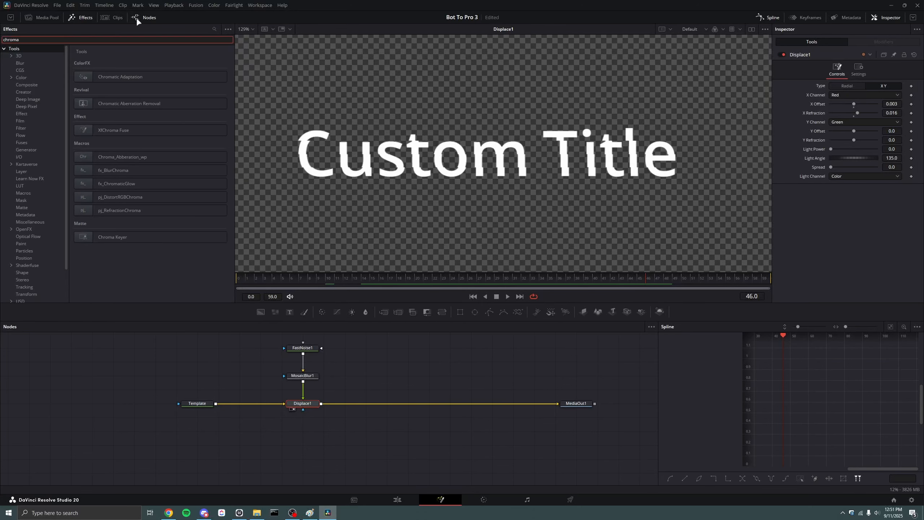
{"action": "left_click", "coordinate": [4, 49]}
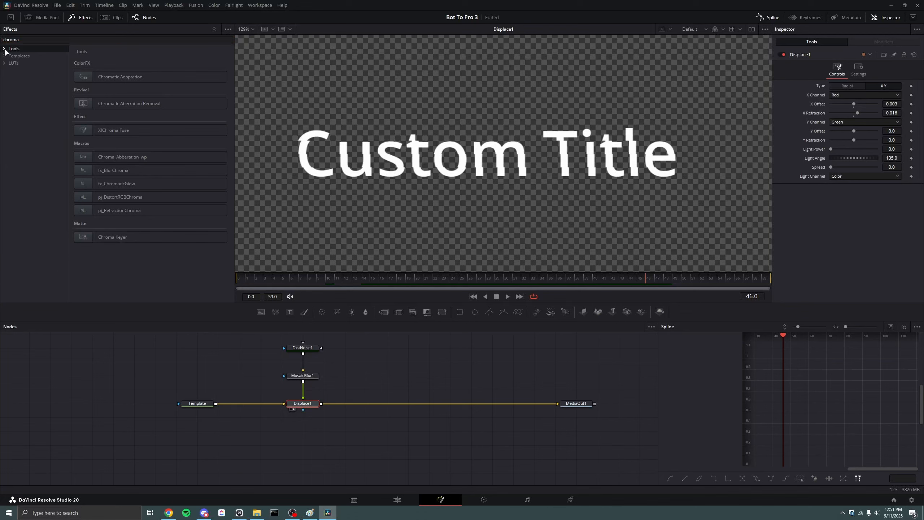
{"action": "left_click", "coordinate": [45, 56]}
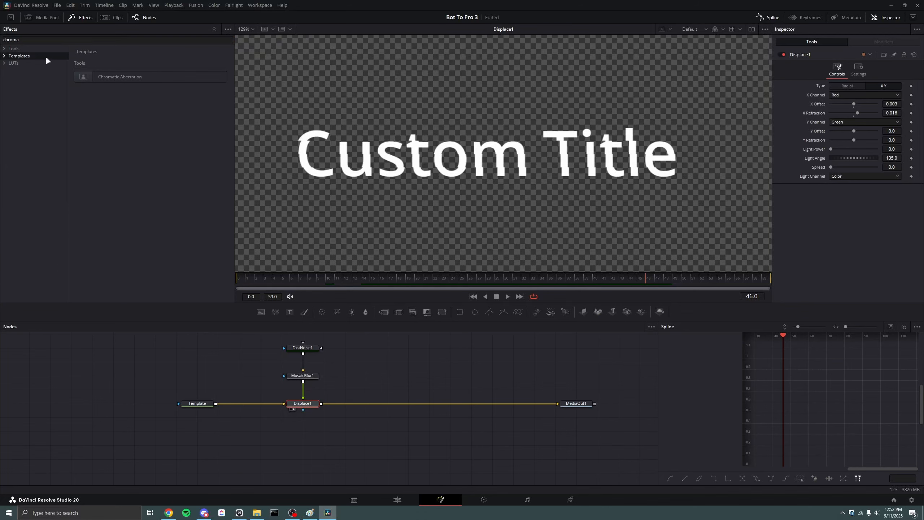
{"action": "left_click_drag", "start_coordinate": [95, 76], "coordinate": [390, 403]}
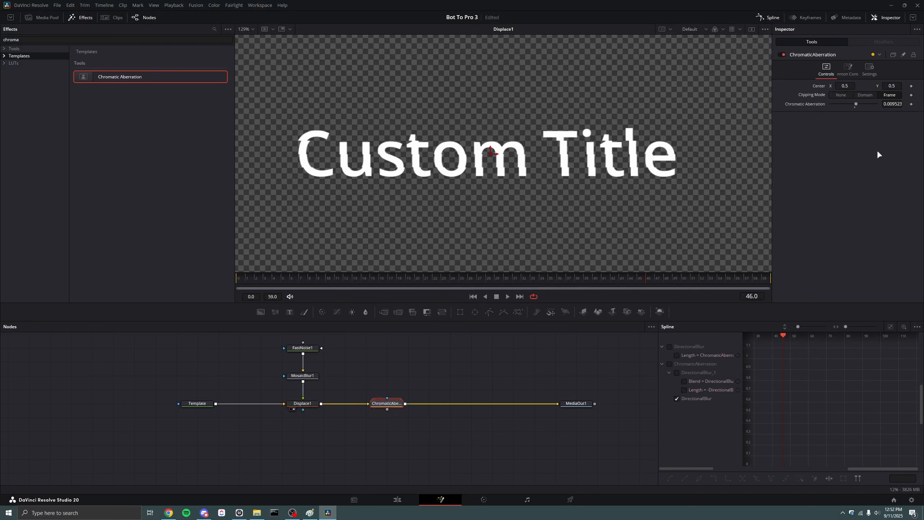
View MediaOut1 and set the Chromatic Aberration node's center to X 0.527, Y 0.421 and its strength to 0.013
{"action": "left_click_drag", "start_coordinate": [491, 153], "coordinate": [532, 153]}
{"action": "left_click", "coordinate": [576, 403]}
{"action": "key", "text": "1"}
{"action": "left_click_drag", "start_coordinate": [383, 406], "coordinate": [405, 406]}
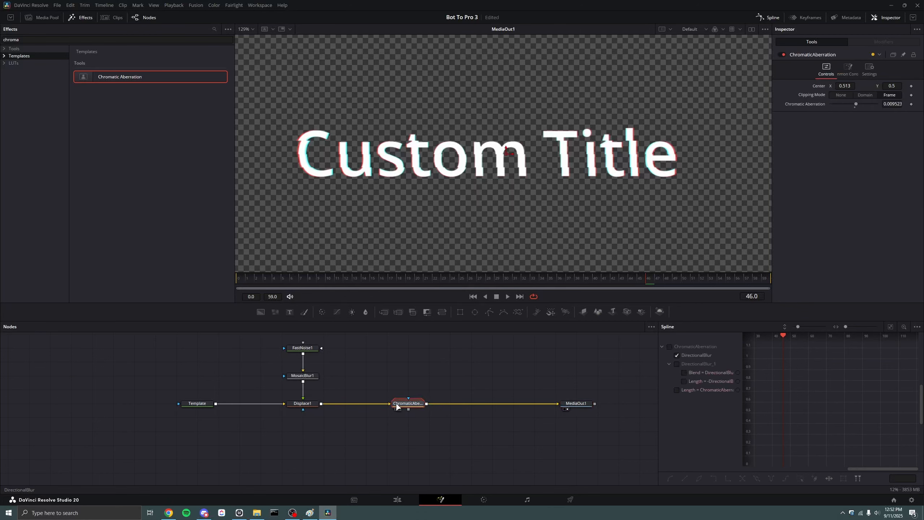
{"action": "left_click_drag", "start_coordinate": [842, 86], "coordinate": [856, 103]}
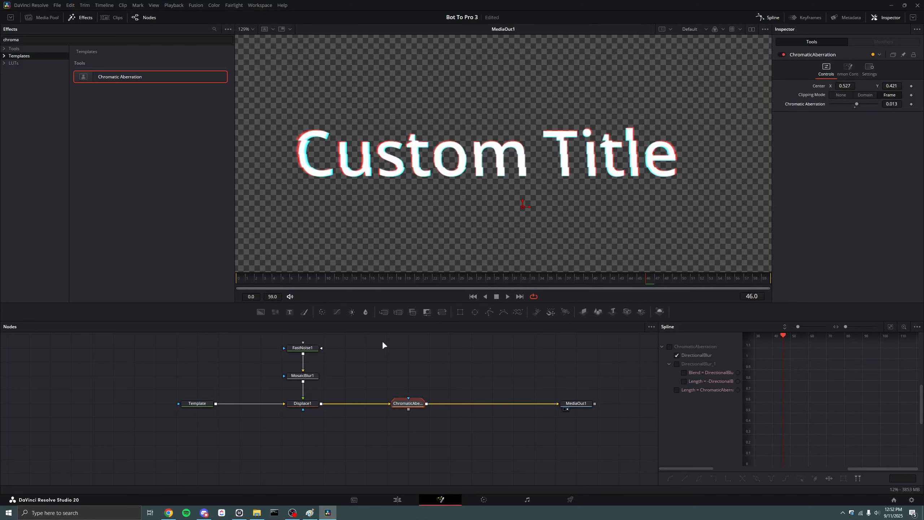
Delete the FastNoise1, MosaicBlur1, Displace1 and ChromaticAberration nodes from the composition
{"action": "left_click", "coordinate": [455, 375]}
{"action": "scroll", "coordinate": [366, 415], "scroll_direction": "up", "scroll_amount": 2}
{"action": "scroll", "coordinate": [379, 413], "scroll_direction": "up", "scroll_amount": 2}
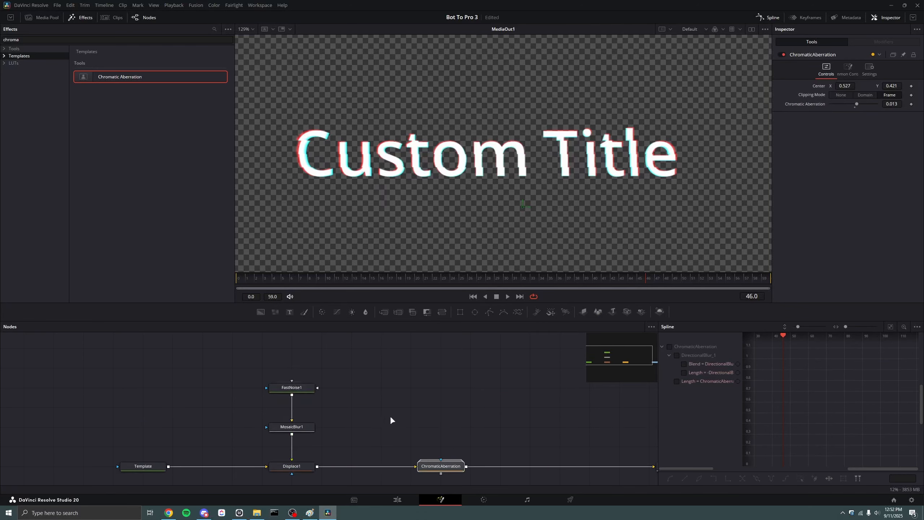
{"action": "left_click_drag", "start_coordinate": [435, 360], "coordinate": [313, 457]}
{"action": "key", "text": "Delete"}
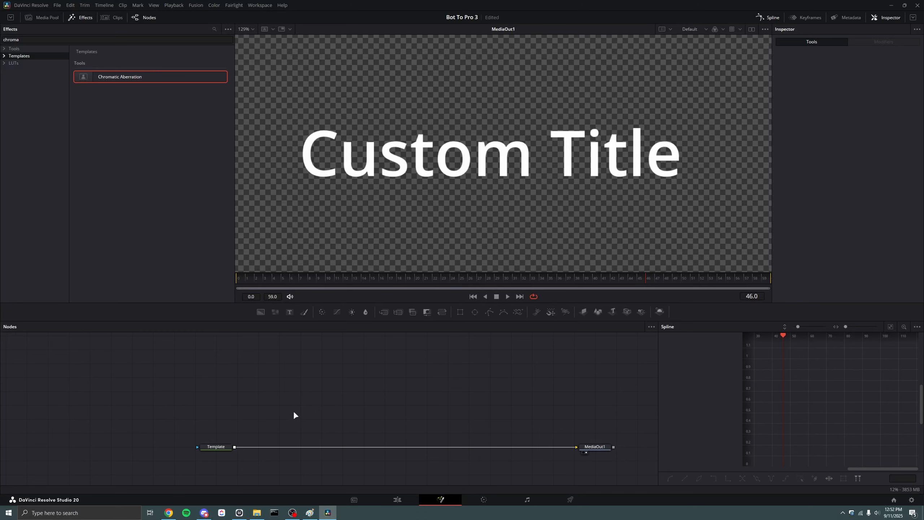
Switch to the Edit page and browse the effects library for "resolve" presets
{"action": "left_click", "coordinate": [397, 500]}
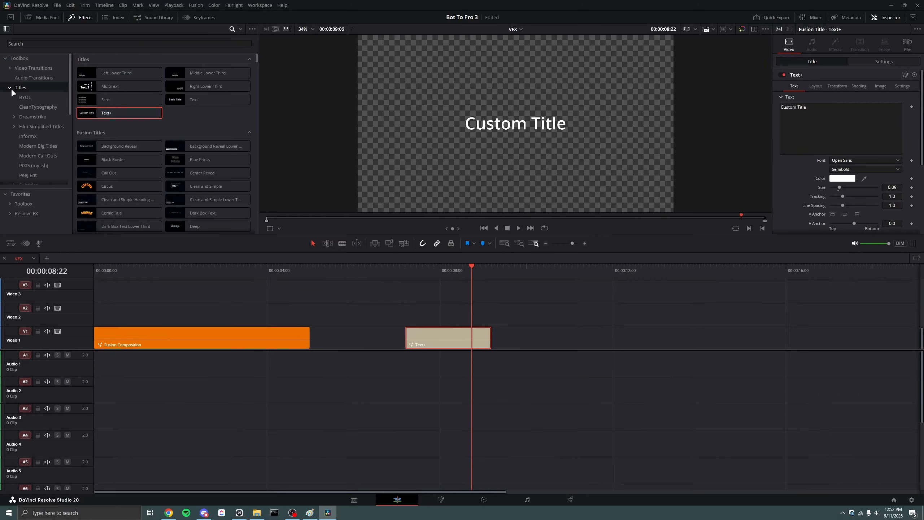
{"action": "scroll", "coordinate": [11, 88], "scroll_direction": "down", "scroll_amount": 3}
{"action": "left_click", "coordinate": [188, 44]}
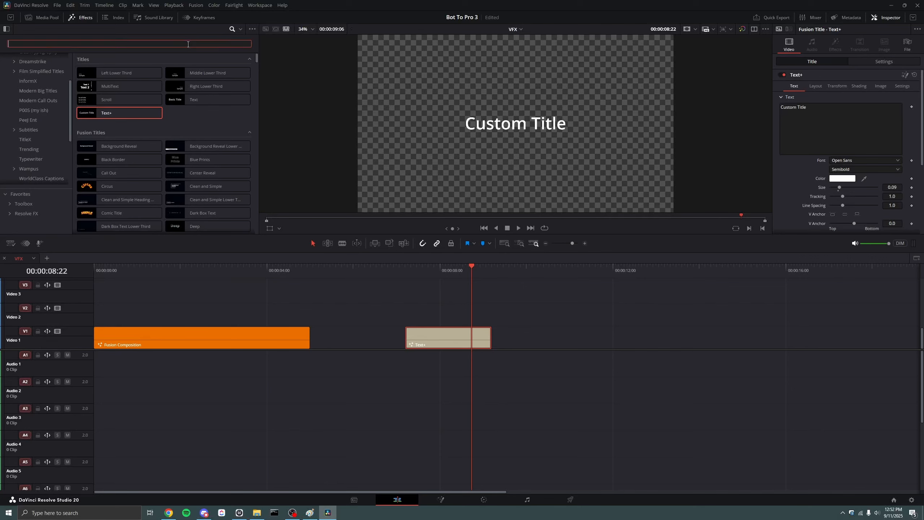
{"action": "type", "text": "resolve"}
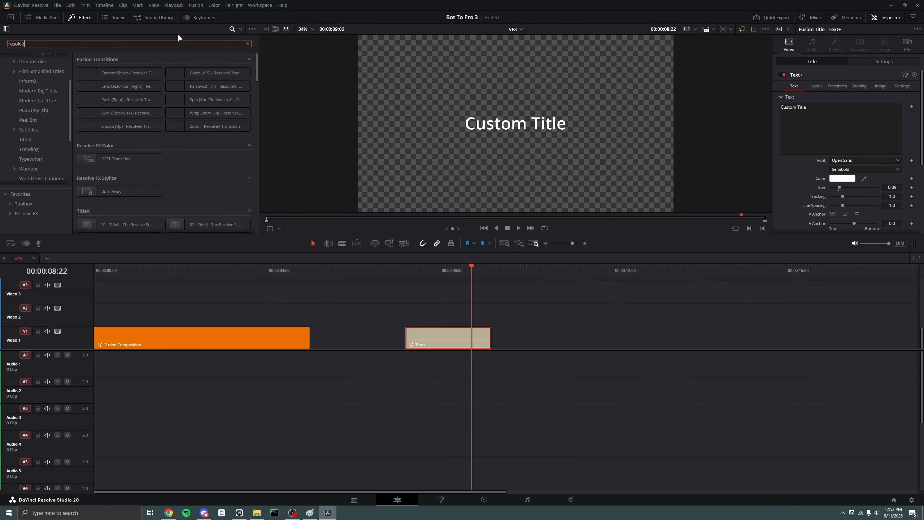
{"action": "scroll", "coordinate": [184, 198], "scroll_direction": "down", "scroll_amount": 10}
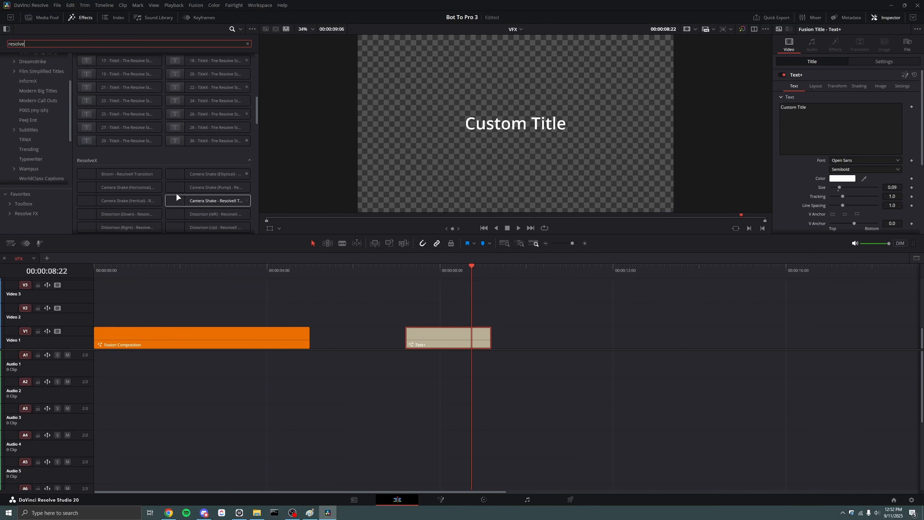
Search the effects for "glitch", apply the Glitch (v15) - ResolveX transition to the end of the Text+ clip, and open its options
{"action": "key", "text": "ctrl+a"}
{"action": "type", "text": "gli"}
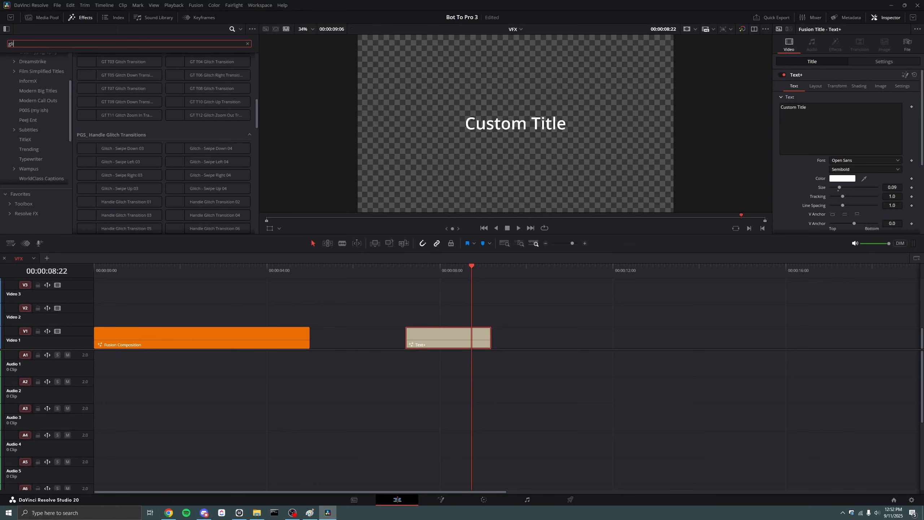
{"action": "scroll", "coordinate": [139, 156], "scroll_direction": "up", "scroll_amount": 5}
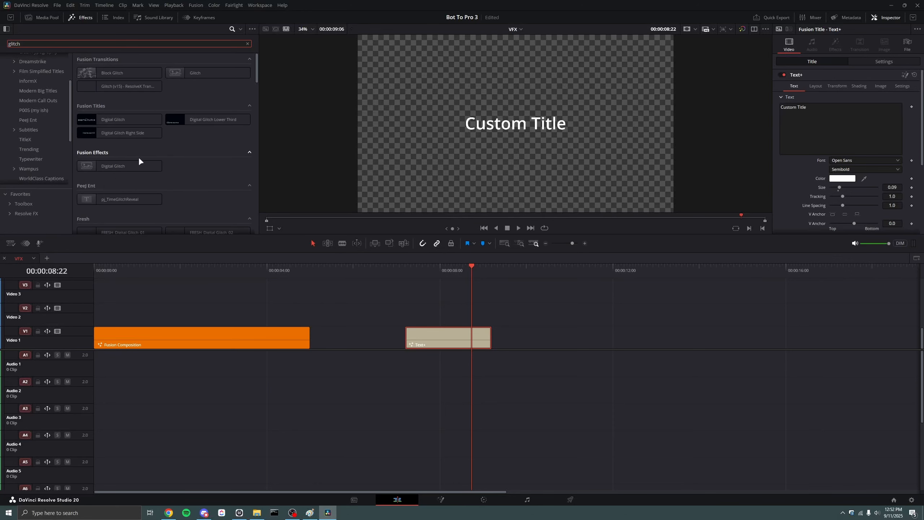
{"action": "left_click_drag", "start_coordinate": [118, 86], "coordinate": [506, 340]}
{"action": "right_click", "coordinate": [505, 337]}
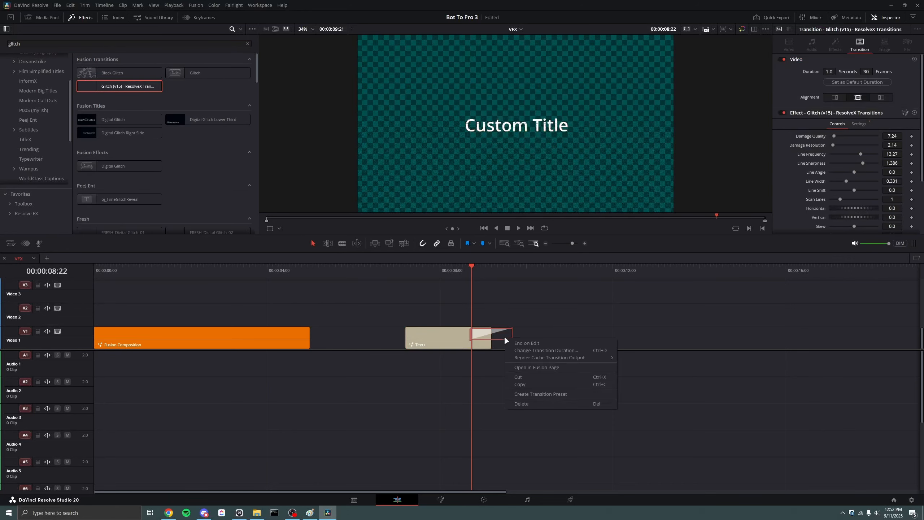
Open the title's Glitch (v15) transition in Fusion, space out its nodes, and run the Change Macro Type script on the Glitch node
{"action": "left_click", "coordinate": [534, 366]}
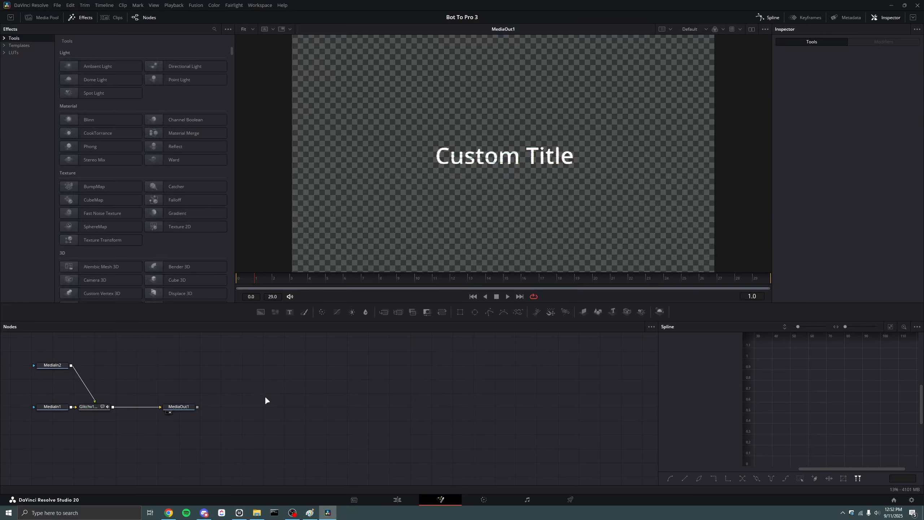
{"action": "left_click_drag", "start_coordinate": [264, 398], "coordinate": [458, 401]}
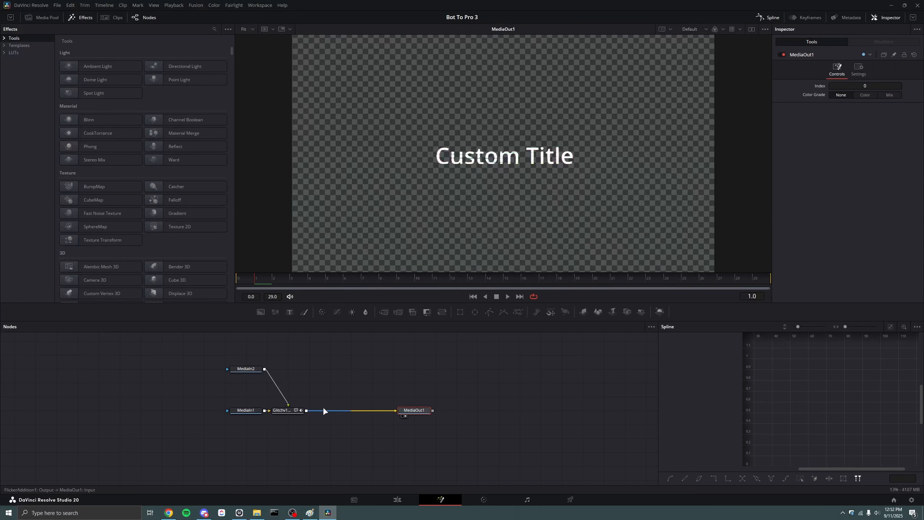
{"action": "left_click_drag", "start_coordinate": [288, 409], "coordinate": [330, 409]}
{"action": "right_click", "coordinate": [330, 409]}
{"action": "mouse_move", "coordinate": [338, 406]}
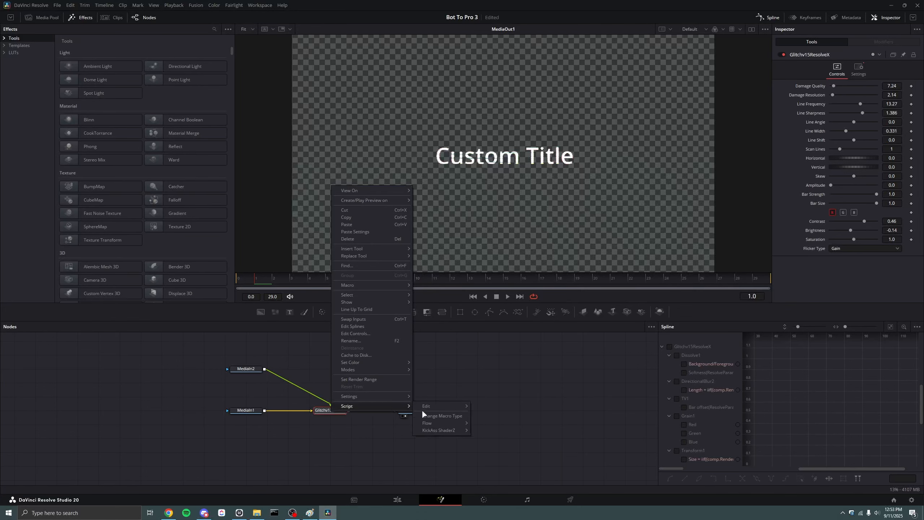
{"action": "left_click", "coordinate": [423, 416]}
Expand the Glitch group and examine its internal node chain from Dissolve1 and JPEGDamage1 through to FlickerAddition1
{"action": "double_click", "coordinate": [335, 409]}
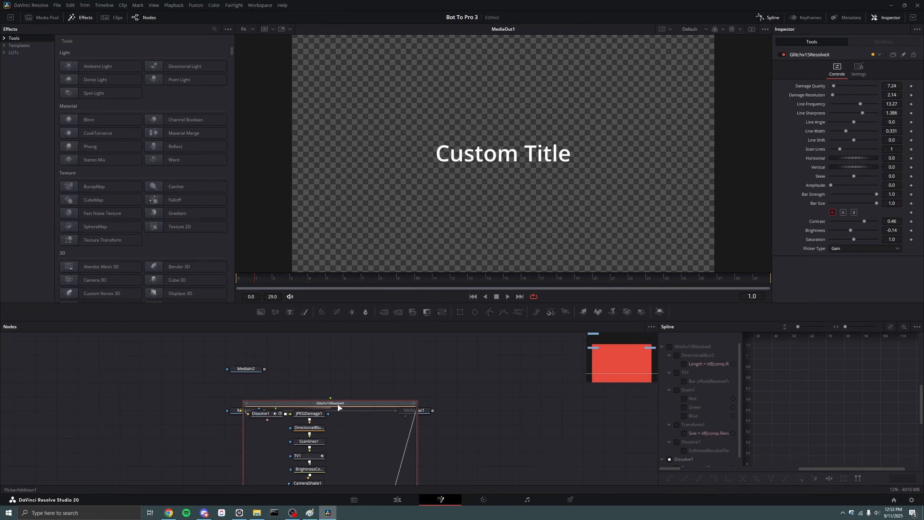
{"action": "scroll", "coordinate": [338, 404], "scroll_direction": "down", "scroll_amount": 3}
{"action": "left_click_drag", "start_coordinate": [352, 337], "coordinate": [355, 378]}
{"action": "scroll", "coordinate": [352, 418], "scroll_direction": "up", "scroll_amount": 4}
{"action": "scroll", "coordinate": [342, 407], "scroll_direction": "down", "scroll_amount": 3}
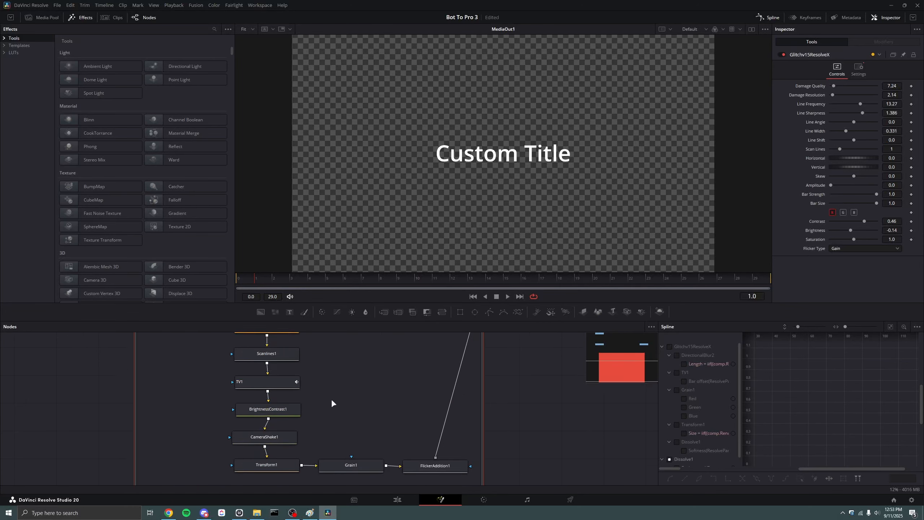
{"action": "scroll", "coordinate": [332, 402], "scroll_direction": "down", "scroll_amount": 1}
{"action": "scroll", "coordinate": [332, 403], "scroll_direction": "up", "scroll_amount": 5}
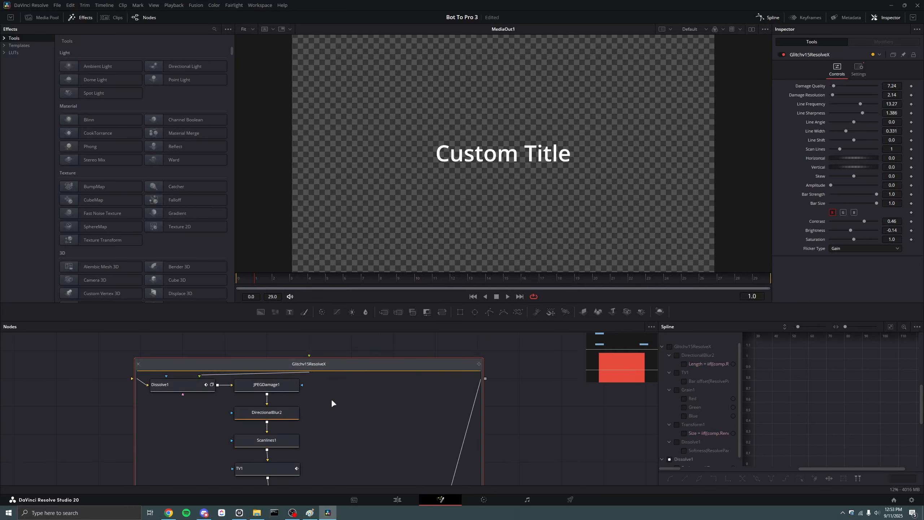
{"action": "scroll", "coordinate": [240, 390], "scroll_direction": "down", "scroll_amount": 2}
{"action": "scroll", "coordinate": [276, 396], "scroll_direction": "down", "scroll_amount": 2}
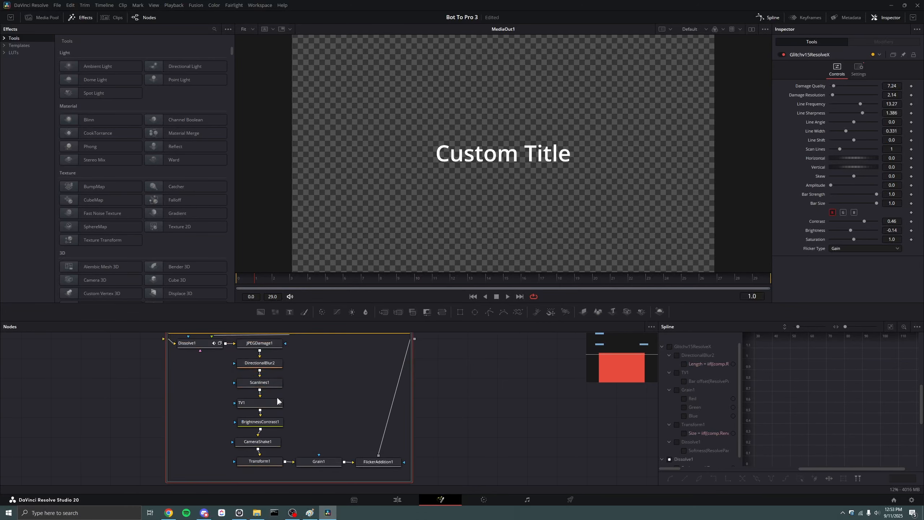
{"action": "scroll", "coordinate": [163, 384], "scroll_direction": "up", "scroll_amount": 4}
Collapse the Glitch group and delete it from the node flow
{"action": "left_click", "coordinate": [170, 416]}
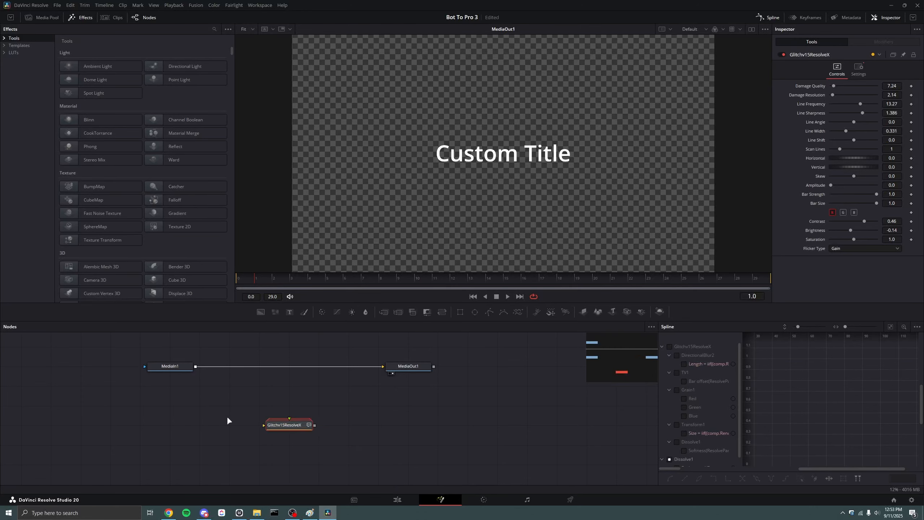
{"action": "key", "text": "Delete"}
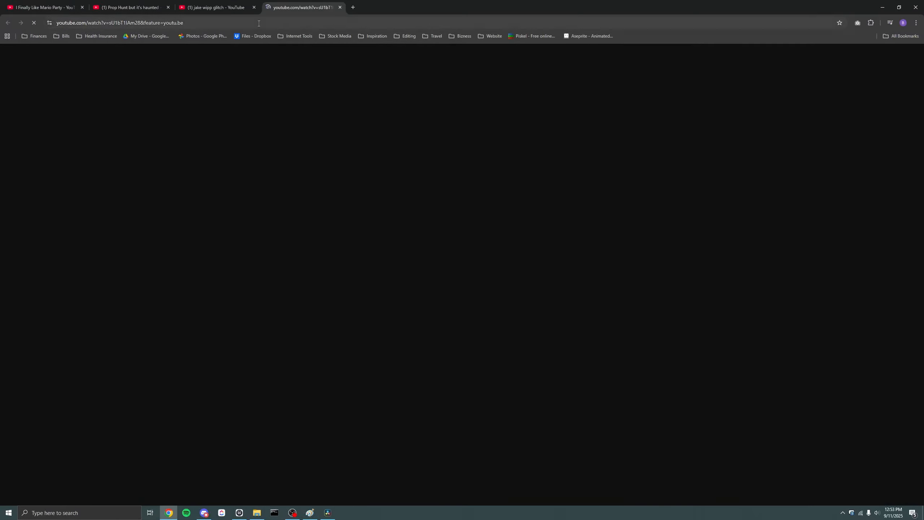
In Chrome, close every YouTube tab except the "Nvlo Live At Sognage After Movie" video
{"action": "left_click", "coordinate": [253, 7]}
{"action": "left_click", "coordinate": [168, 7]}
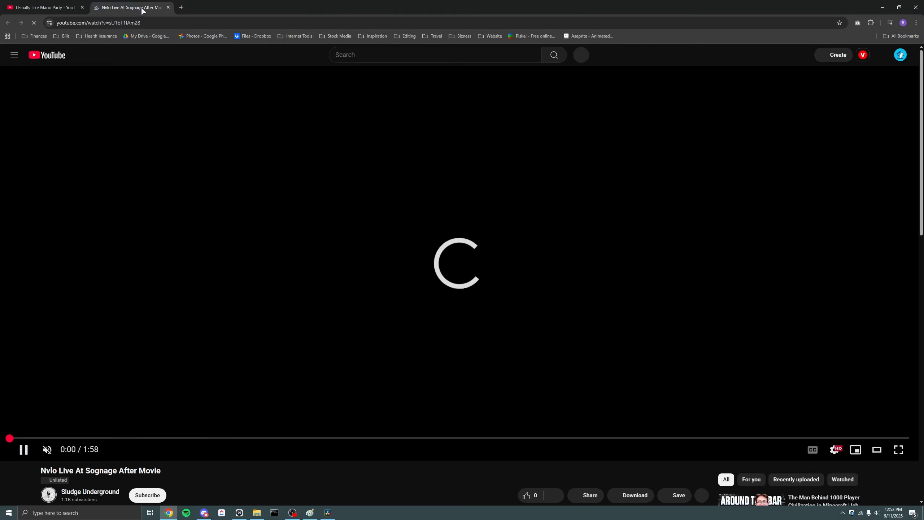
{"action": "left_click", "coordinate": [83, 7]}
Unmute the after movie, play its opening title briefly, and pause it back at the beginning
{"action": "left_click", "coordinate": [171, 159]}
{"action": "left_click", "coordinate": [46, 449]}
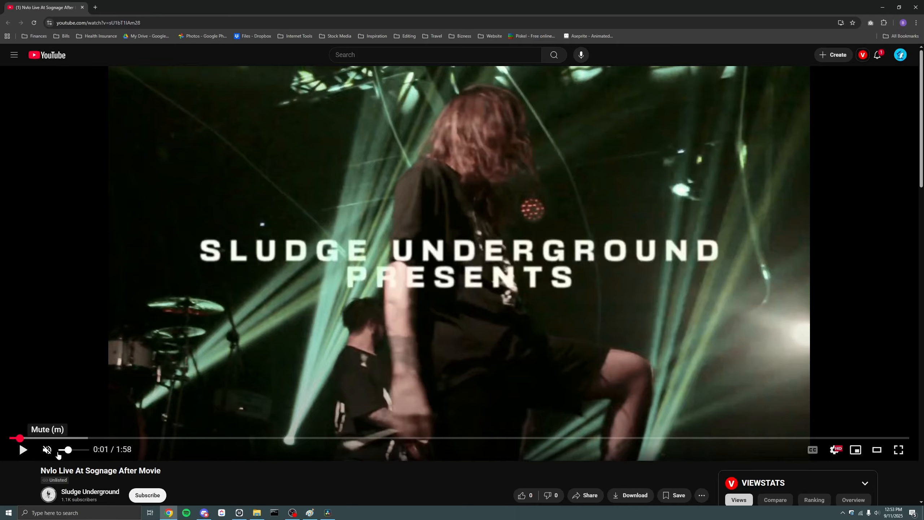
{"action": "left_click", "coordinate": [23, 449]}
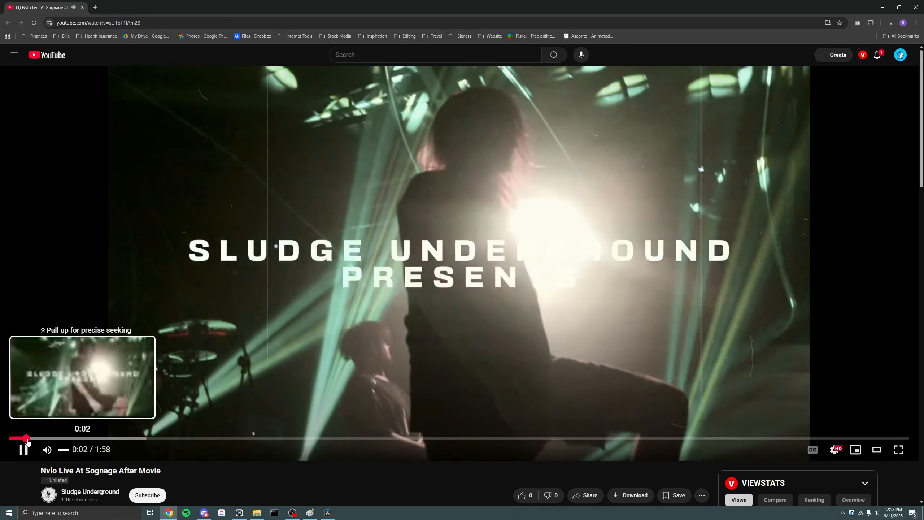
{"action": "left_click", "coordinate": [11, 437]}
{"action": "left_click", "coordinate": [24, 452]}
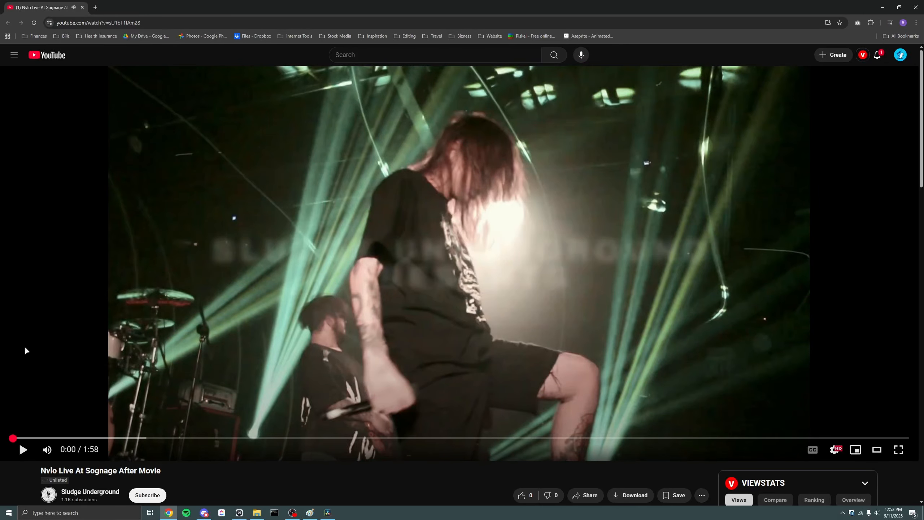
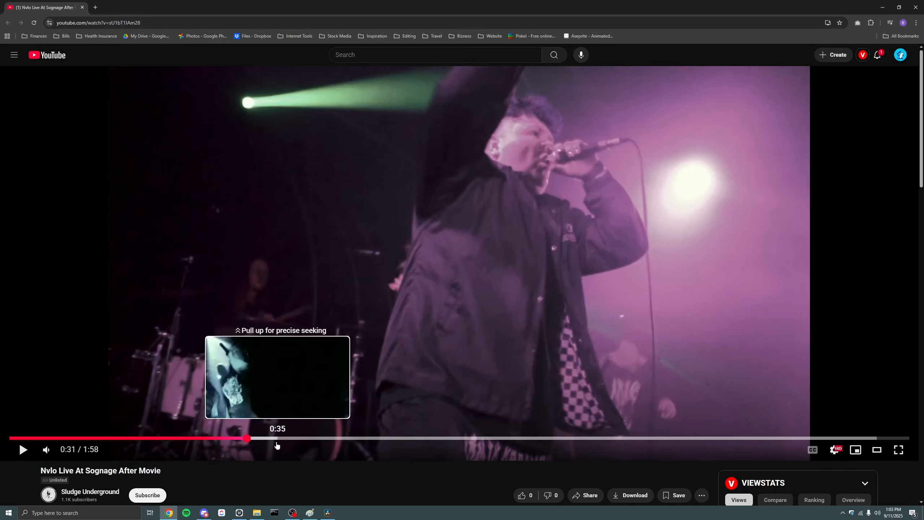
Copy the after movie's YouTube URL and start downloading the video from it in Stacher, then minimize Stacher
{"action": "left_click", "coordinate": [154, 24]}
{"action": "key", "text": "ctrl+c"}
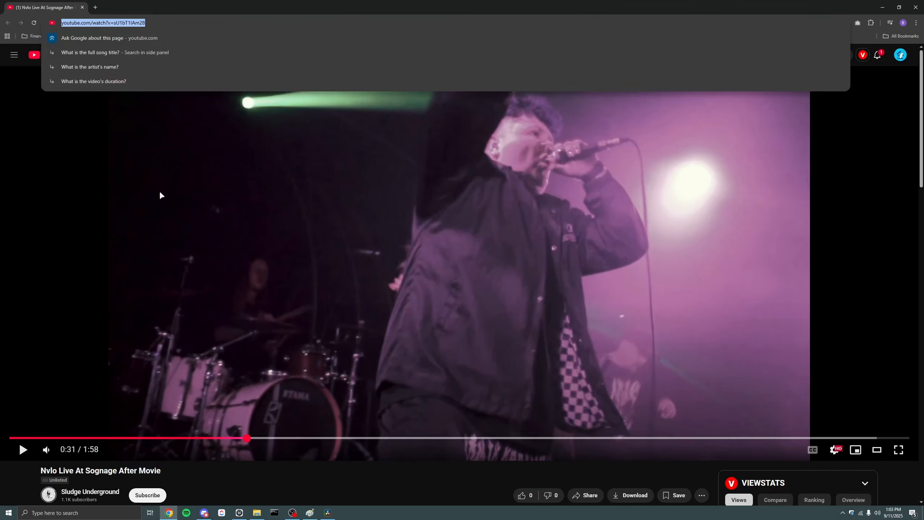
{"action": "left_click", "coordinate": [327, 513]}
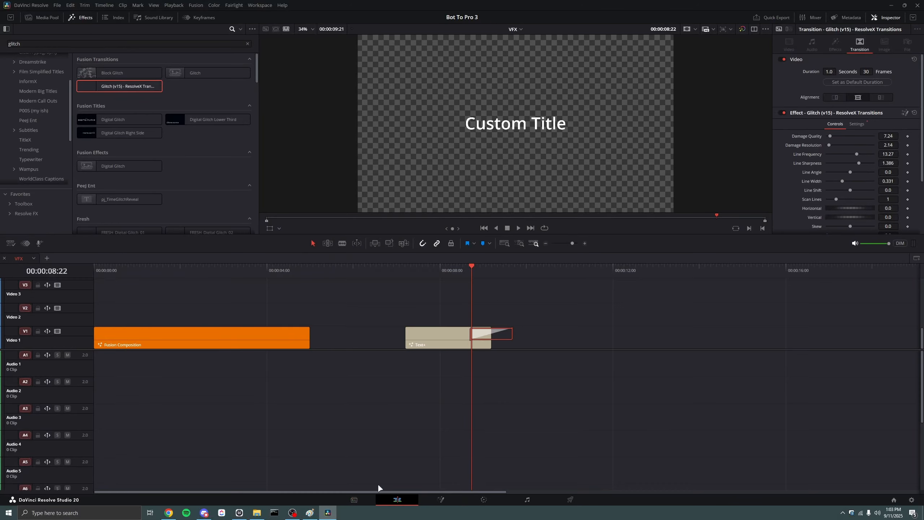
{"action": "key", "text": "super"}
{"action": "type", "text": "au"}
{"action": "key", "text": "Return"}
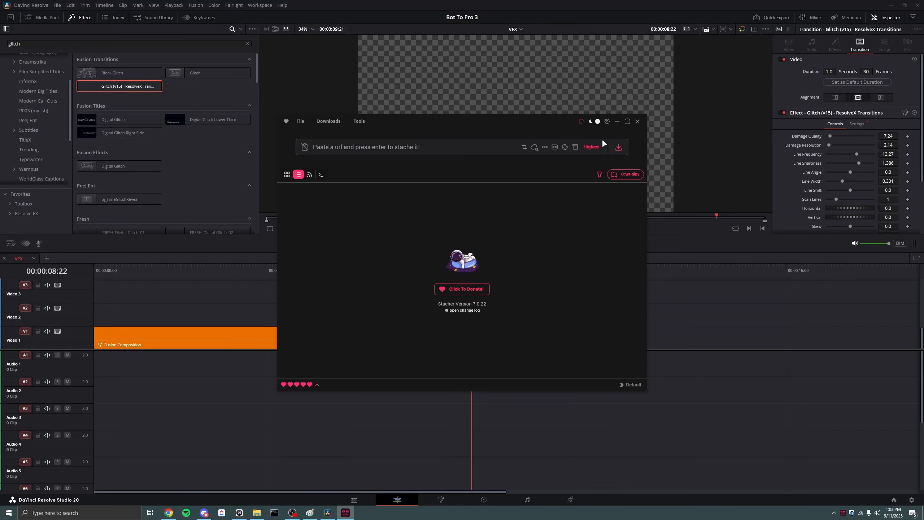
{"action": "key", "text": "ctrl+v"}
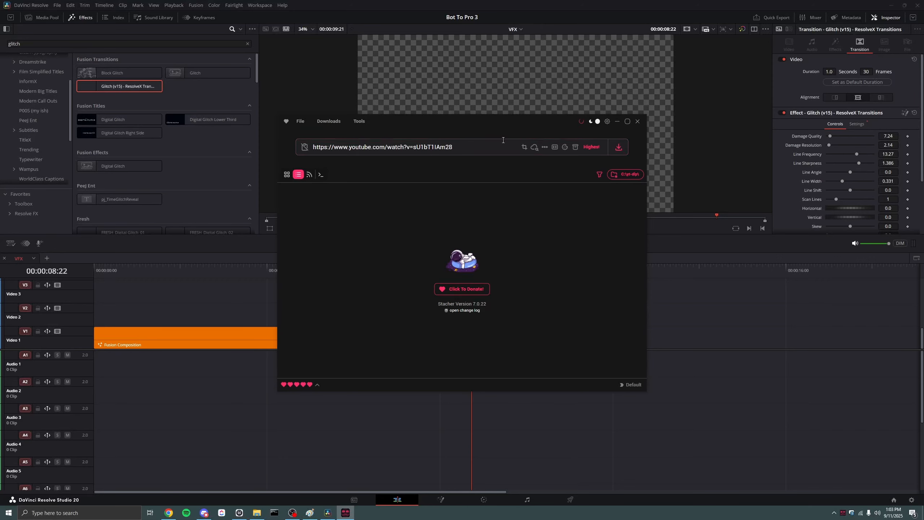
{"action": "key", "text": "Return"}
{"action": "left_click", "coordinate": [617, 122]}
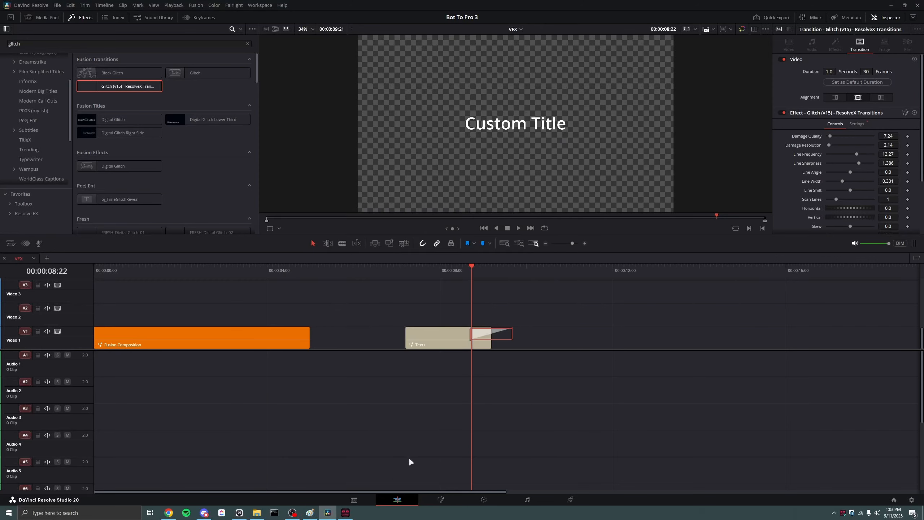
Delete the Text+ title and its Glitch transition from the VFX timeline and move the playhead to 00:00:07:28
{"action": "left_click_drag", "start_coordinate": [550, 301], "coordinate": [379, 348]}
{"action": "key", "text": "Delete"}
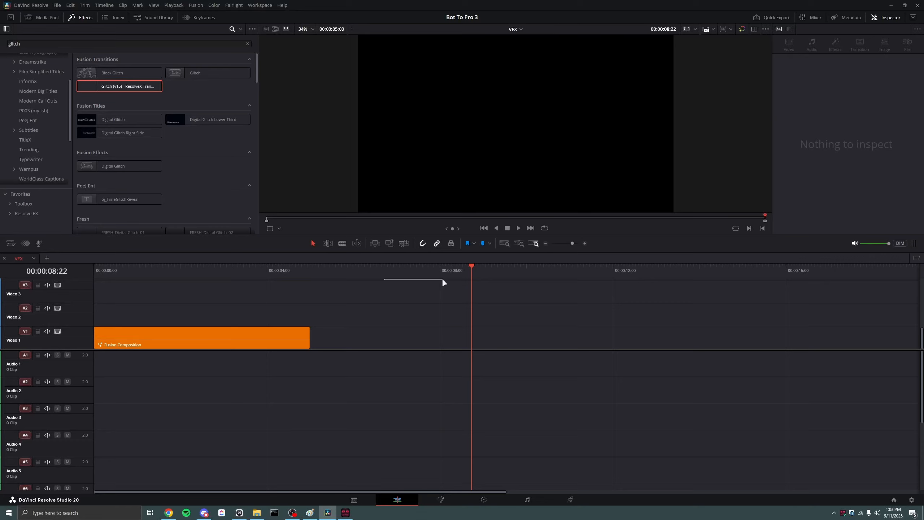
{"action": "left_click_drag", "start_coordinate": [396, 269], "coordinate": [436, 269]}
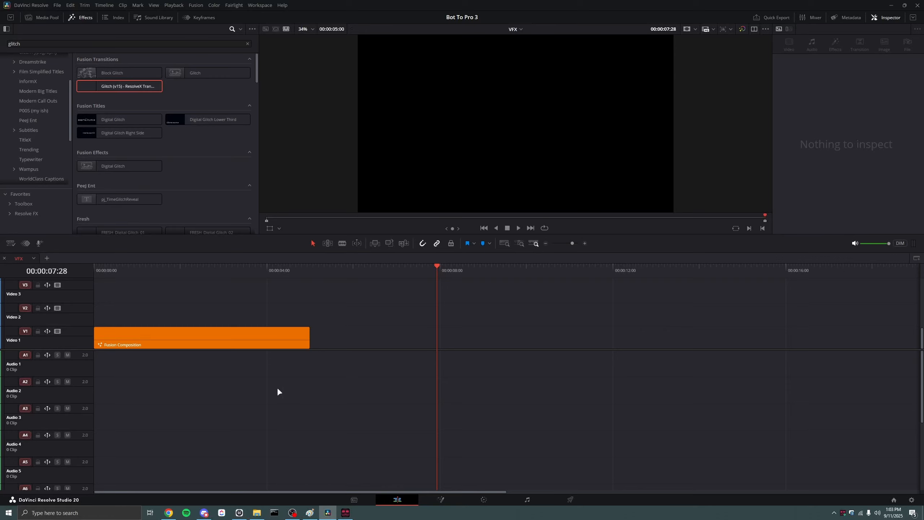
Open the Clips project from the top-level Projects folder of the local database
{"action": "left_click", "coordinate": [40, 18]}
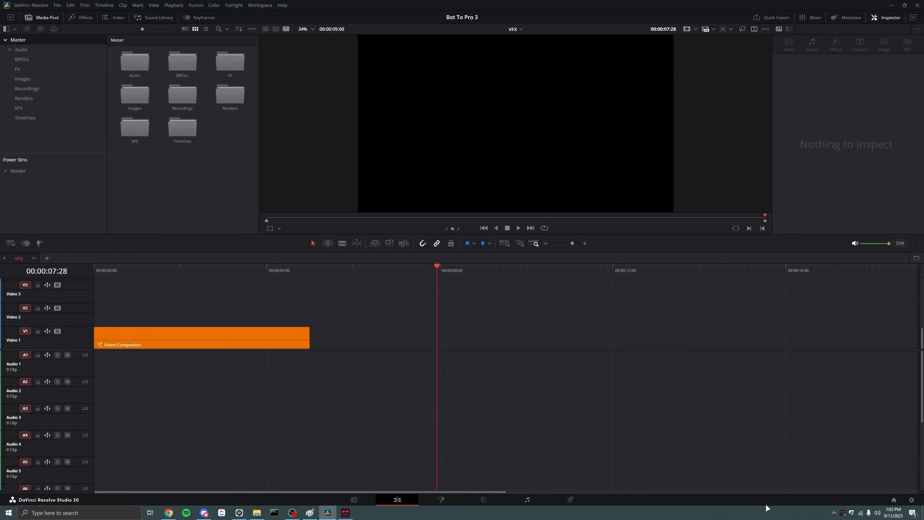
{"action": "left_click", "coordinate": [894, 499]}
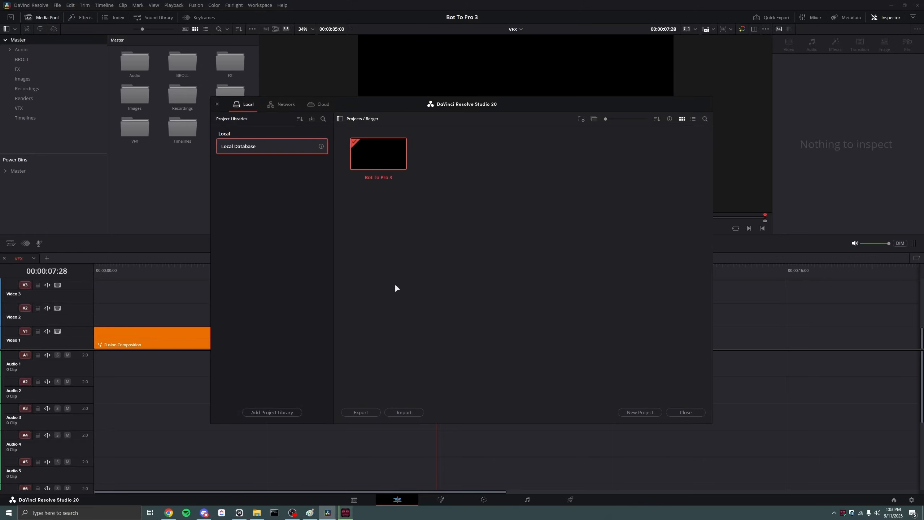
{"action": "left_click", "coordinate": [350, 119]}
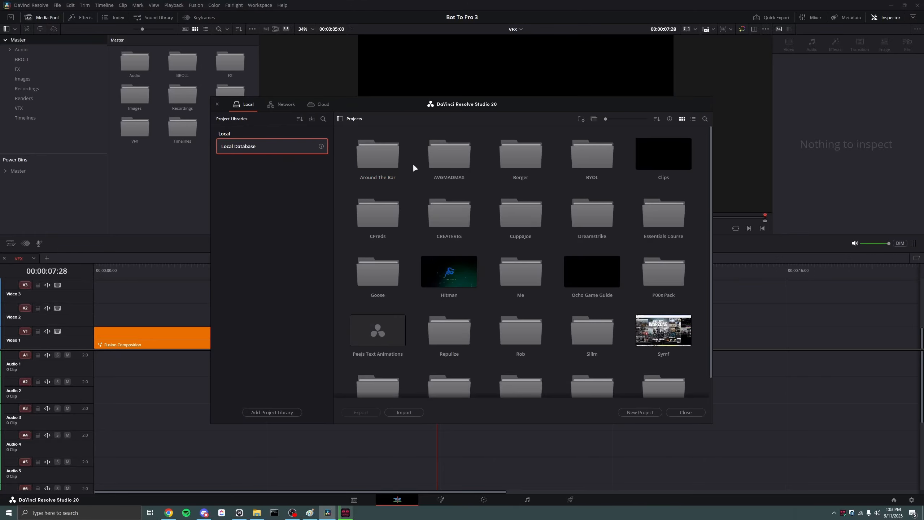
{"action": "double_click", "coordinate": [652, 150]}
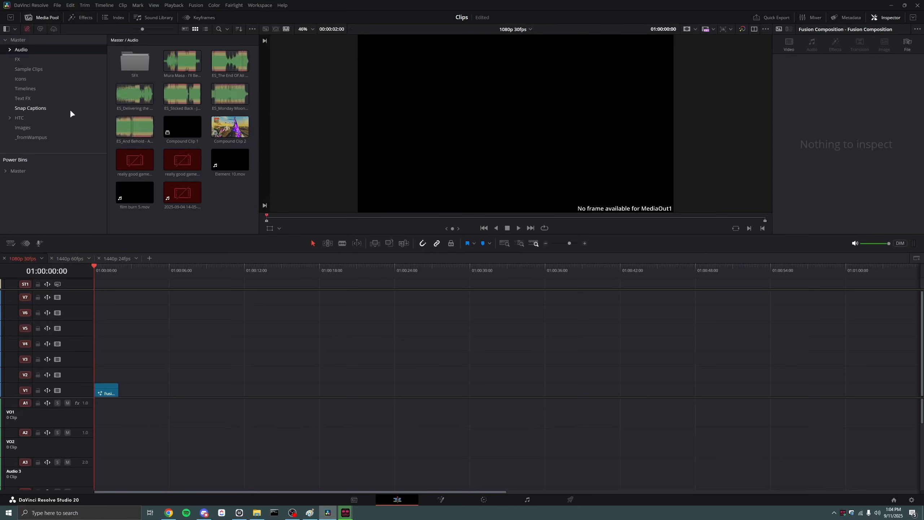
Add Nvlo Live At Sognage After Movie.mp4 from the yt-dlp folder to track V1, after the existing Fusion composition
{"action": "left_click", "coordinate": [257, 512]}
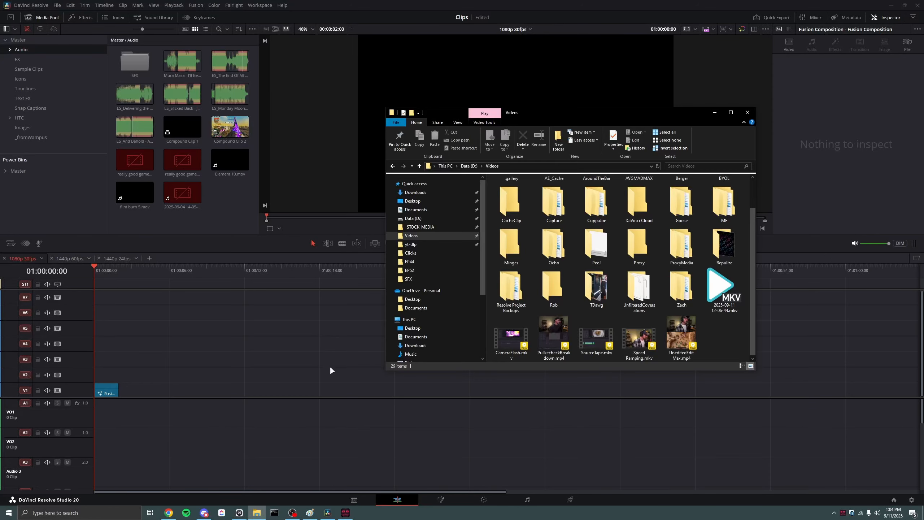
{"action": "left_click", "coordinate": [419, 247]}
{"action": "left_click_drag", "start_coordinate": [535, 189], "coordinate": [189, 388]}
Scrub and play the concert footage between about 01:00:33 and 01:00:41 to look for a shot suitable for the effect
{"action": "left_click_drag", "start_coordinate": [249, 276], "coordinate": [525, 295]}
{"action": "scroll", "coordinate": [509, 298], "scroll_direction": "down", "scroll_amount": 2}
{"action": "scroll", "coordinate": [269, 329], "scroll_direction": "up", "scroll_amount": 1}
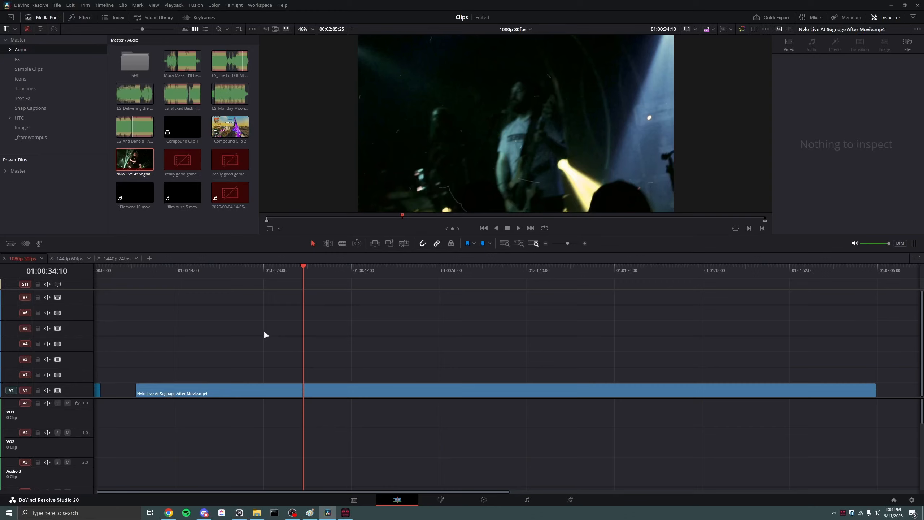
{"action": "scroll", "coordinate": [262, 328], "scroll_direction": "up", "scroll_amount": 2}
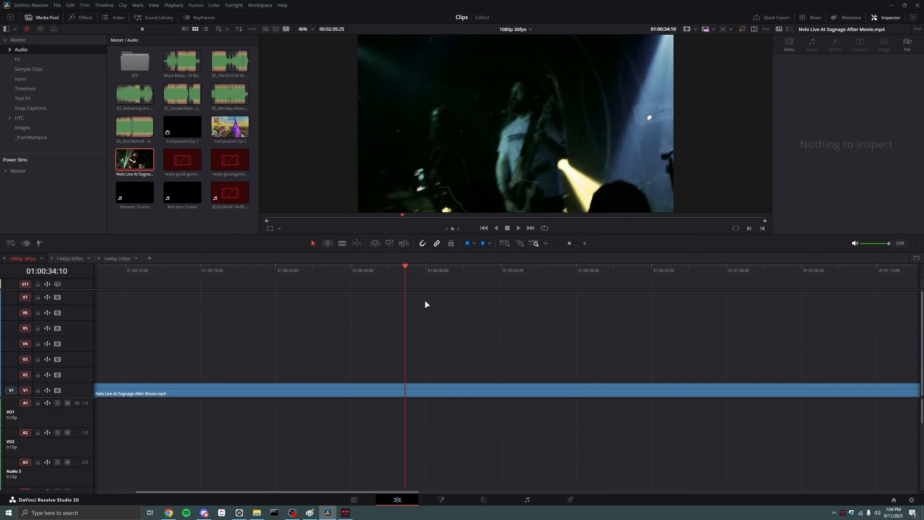
{"action": "mouse_move", "coordinate": [404, 269]}
{"action": "left_mouse_down"}
{"action": "mouse_move", "coordinate": [422, 273]}
{"action": "mouse_move", "coordinate": [396, 275]}
{"action": "left_mouse_up"}
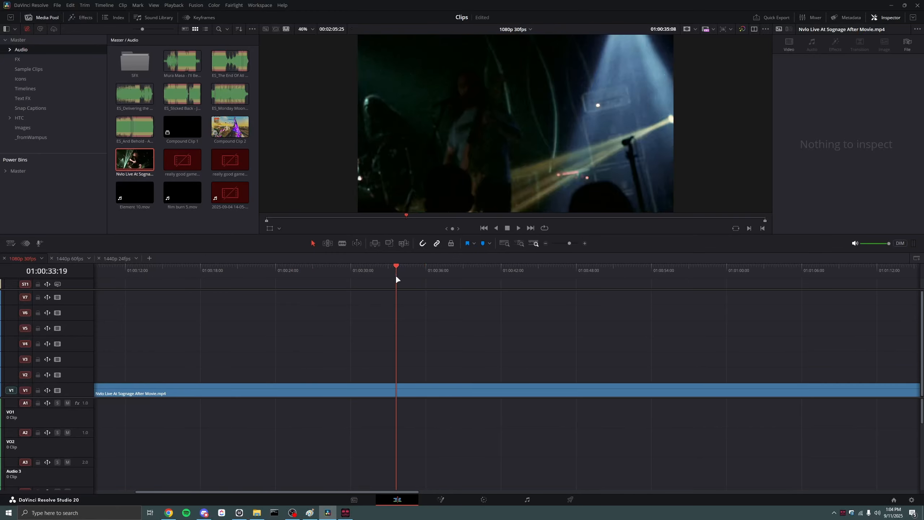
{"action": "key", "text": "space"}
{"action": "scroll", "coordinate": [412, 289], "scroll_direction": "up", "scroll_amount": 2}
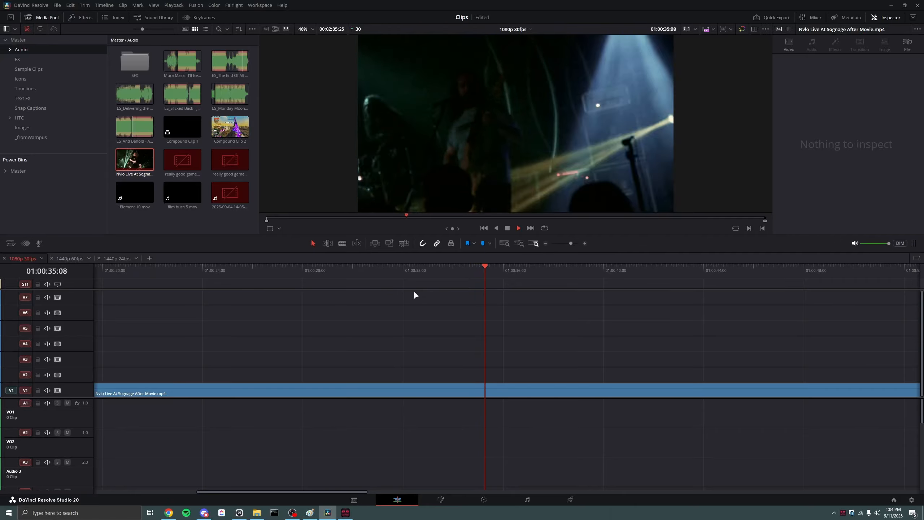
{"action": "scroll", "coordinate": [502, 293], "scroll_direction": "down", "scroll_amount": 3}
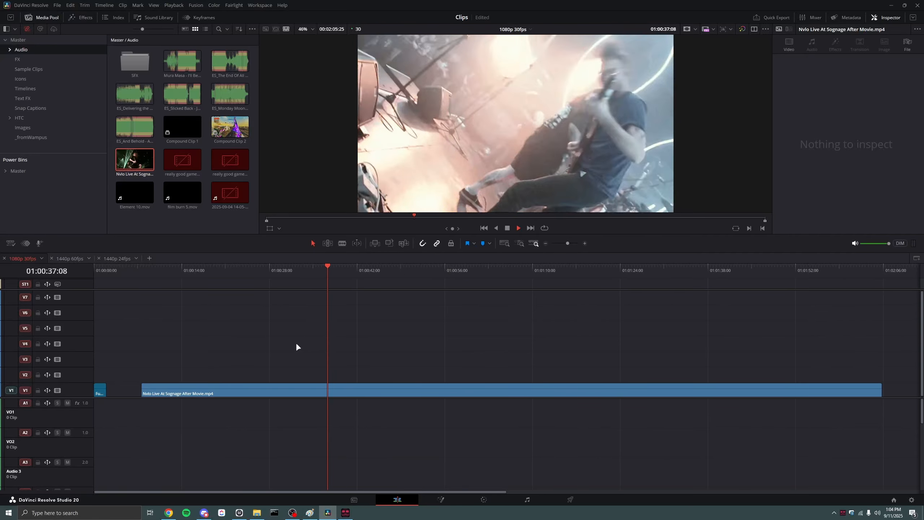
{"action": "key", "text": "space"}
{"action": "mouse_move", "coordinate": [336, 272]}
{"action": "left_mouse_down"}
{"action": "mouse_move", "coordinate": [351, 270]}
{"action": "mouse_move", "coordinate": [337, 268]}
{"action": "left_mouse_up"}
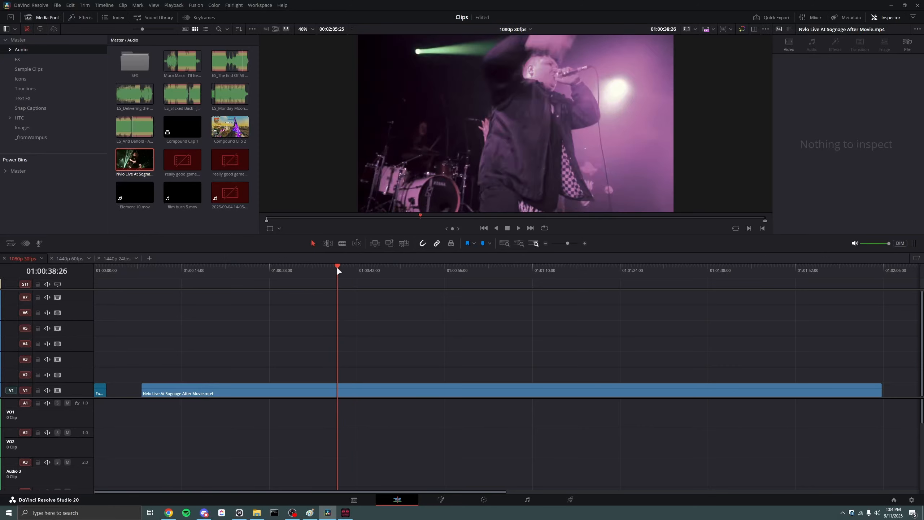
{"action": "key", "text": "space"}
{"action": "key", "text": "space"}
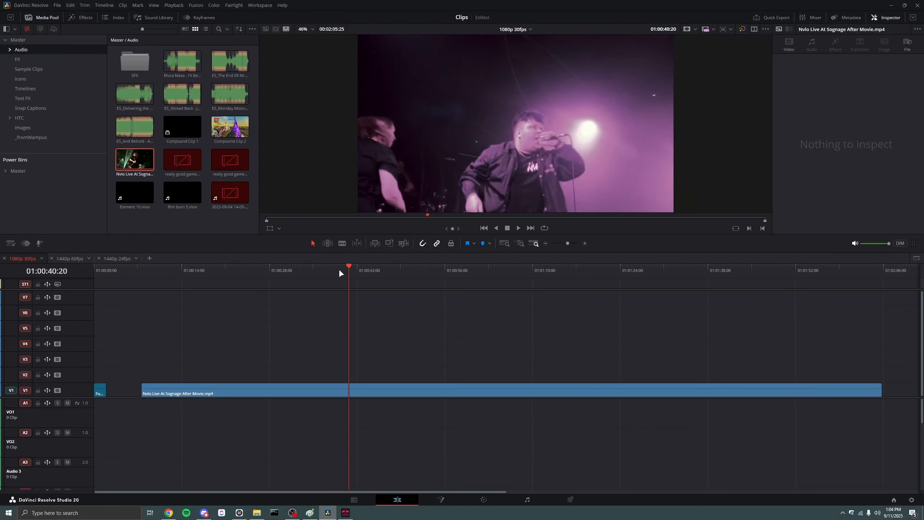
Split the concert clip at 01:00:40:20 and 01:00:38:13 to isolate the purple-lit singer shot, and scrub through the isolated section
{"action": "scroll", "coordinate": [340, 270], "scroll_direction": "up", "scroll_amount": 2}
{"action": "key", "text": "ctrl+b"}
{"action": "left_click_drag", "start_coordinate": [350, 270], "coordinate": [372, 270]}
{"action": "scroll", "coordinate": [372, 270], "scroll_direction": "up", "scroll_amount": 2}
{"action": "scroll", "coordinate": [434, 323], "scroll_direction": "up", "scroll_amount": 2}
{"action": "key", "text": "ctrl+b"}
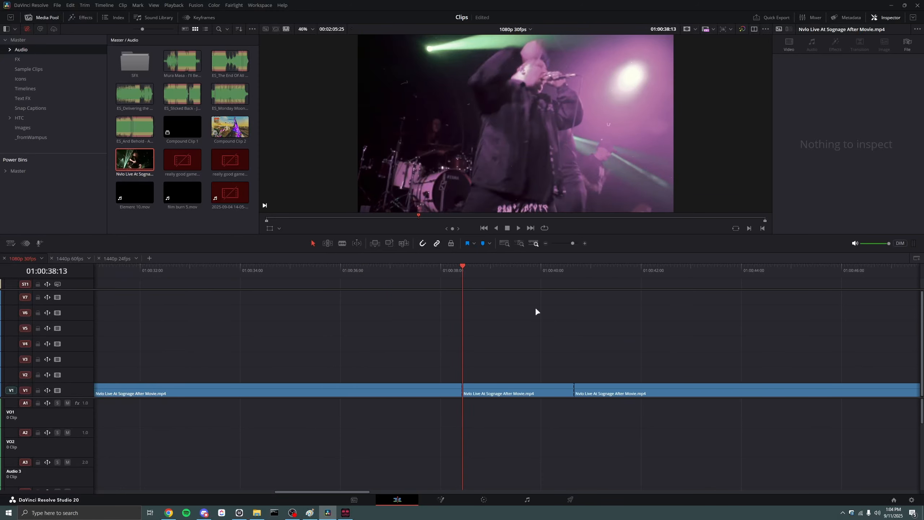
{"action": "left_click_drag", "start_coordinate": [468, 268], "coordinate": [502, 266]}
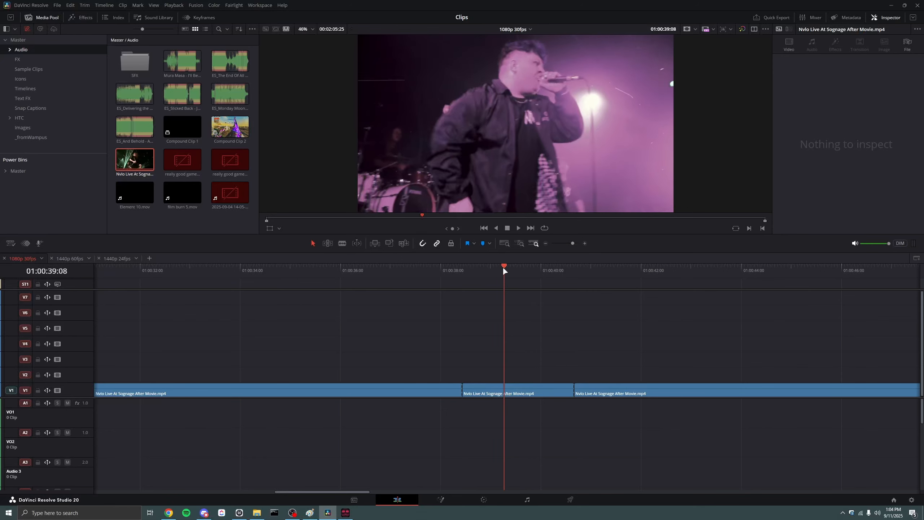
Scrub and step frame by frame through the isolated singer shot, parking the playhead at 01:00:39:15
{"action": "scroll", "coordinate": [518, 394], "scroll_direction": "up", "scroll_amount": 2}
{"action": "scroll", "coordinate": [491, 421], "scroll_direction": "down", "scroll_amount": 2}
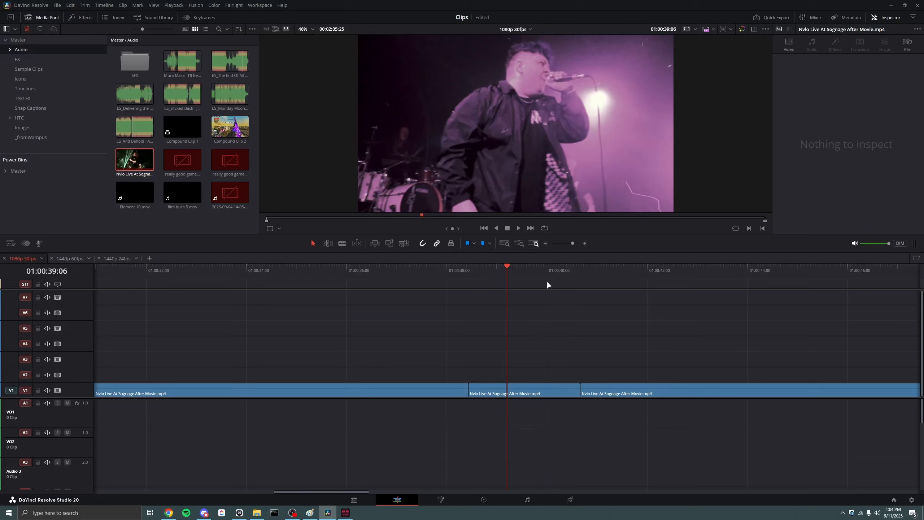
{"action": "left_click_drag", "start_coordinate": [516, 270], "coordinate": [518, 305]}
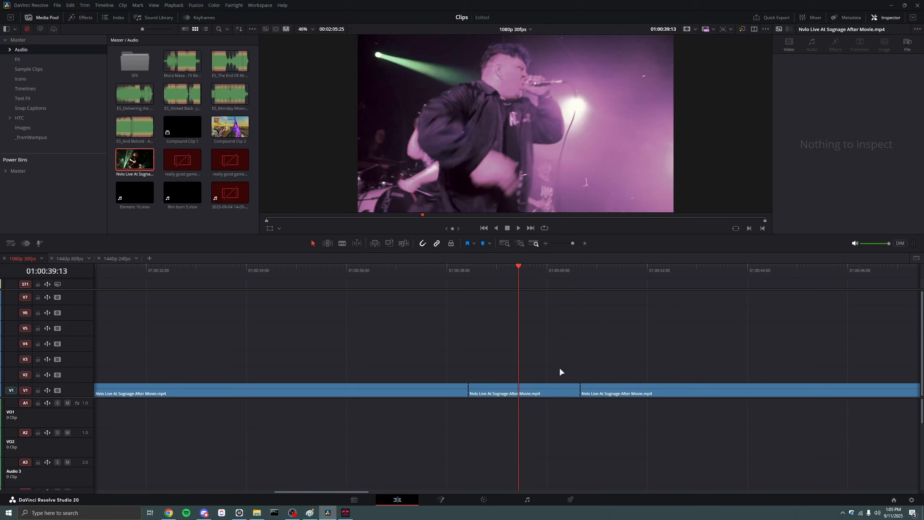
{"action": "key", "text": "Right"}
{"action": "key", "text": "Right"}
{"action": "key", "text": "Right"}
{"action": "key", "text": "Right"}
{"action": "key", "text": "Right"}
{"action": "key", "text": "Left"}
{"action": "key", "text": "Left"}
{"action": "key", "text": "Left"}
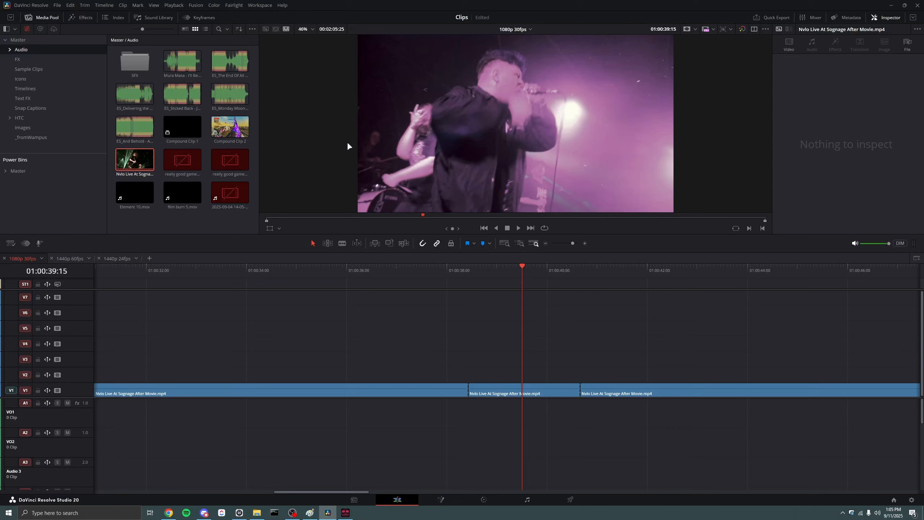
Clear the glitch search in the effects library and add an Adjustment Clip to track V2 at 01:00:39:15
{"action": "left_click", "coordinate": [72, 19]}
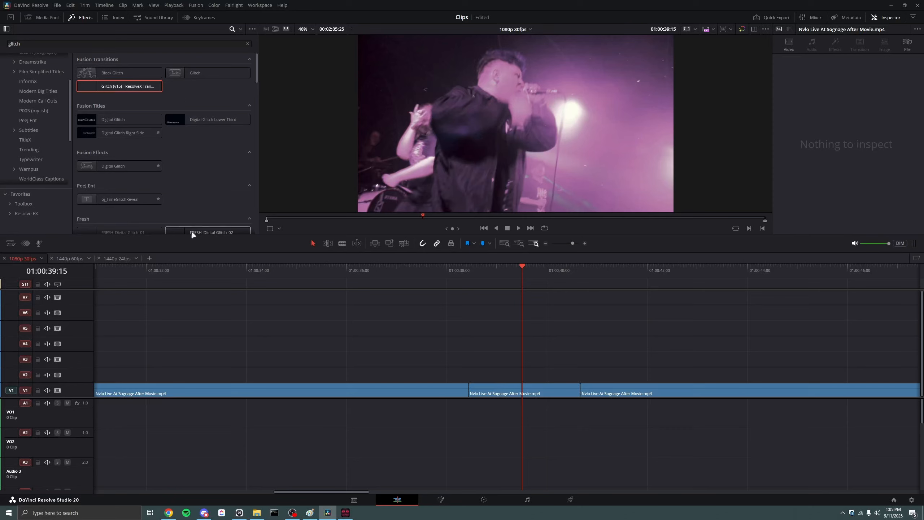
{"action": "scroll", "coordinate": [41, 145], "scroll_direction": "up", "scroll_amount": 3}
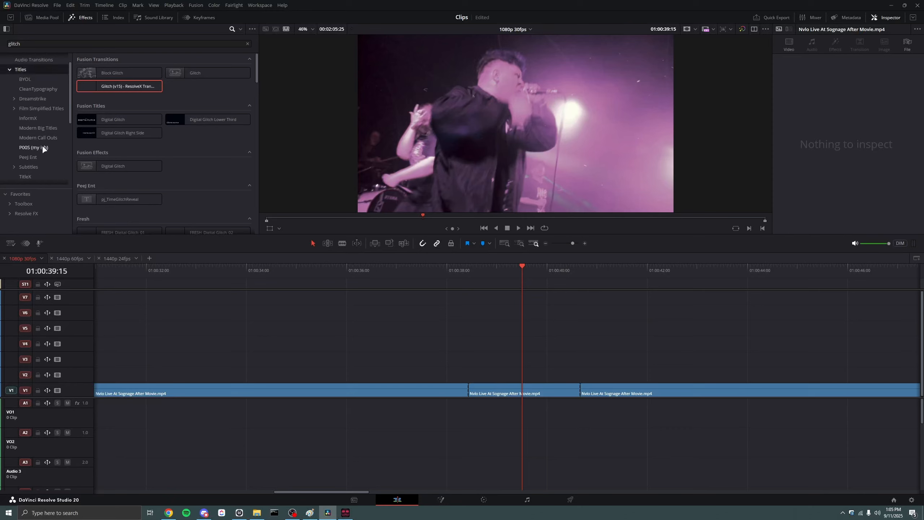
{"action": "left_click", "coordinate": [192, 42]}
{"action": "left_click", "coordinate": [247, 44]}
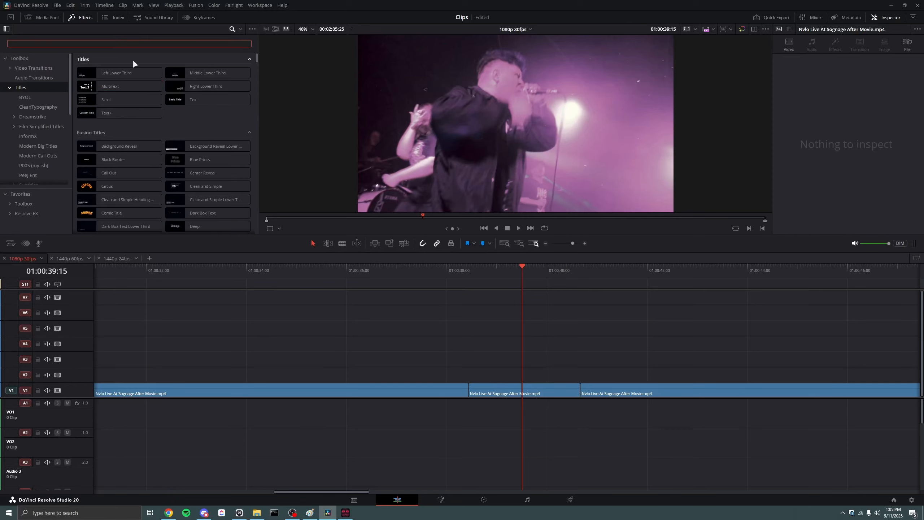
{"action": "scroll", "coordinate": [45, 116], "scroll_direction": "down", "scroll_amount": 5}
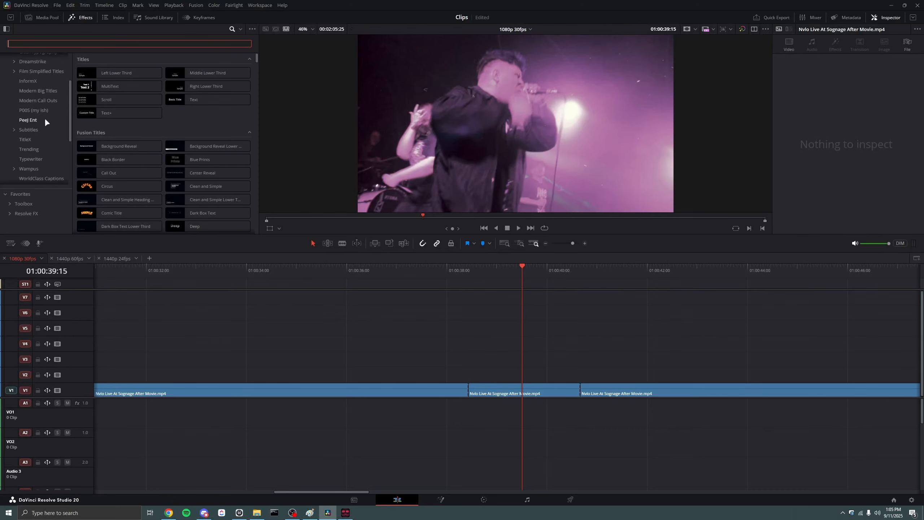
{"action": "left_click", "coordinate": [22, 161]}
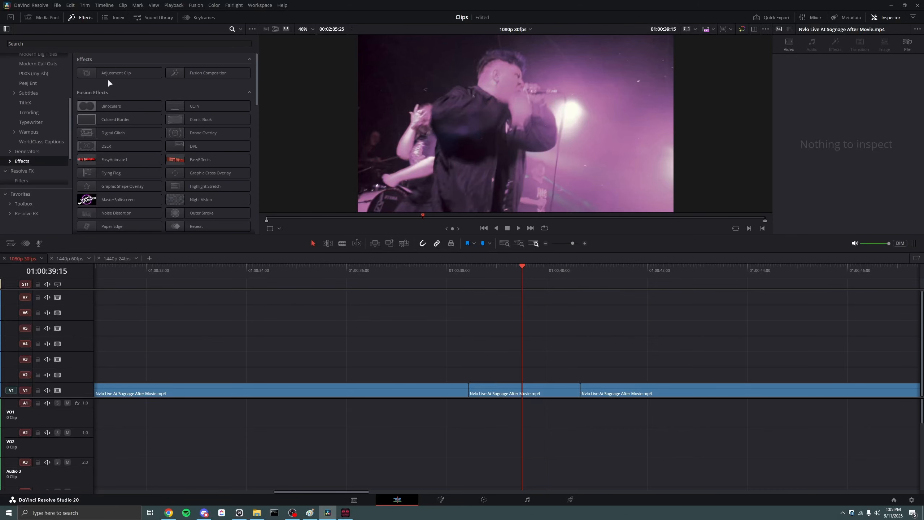
{"action": "left_click_drag", "start_coordinate": [107, 75], "coordinate": [522, 377]}
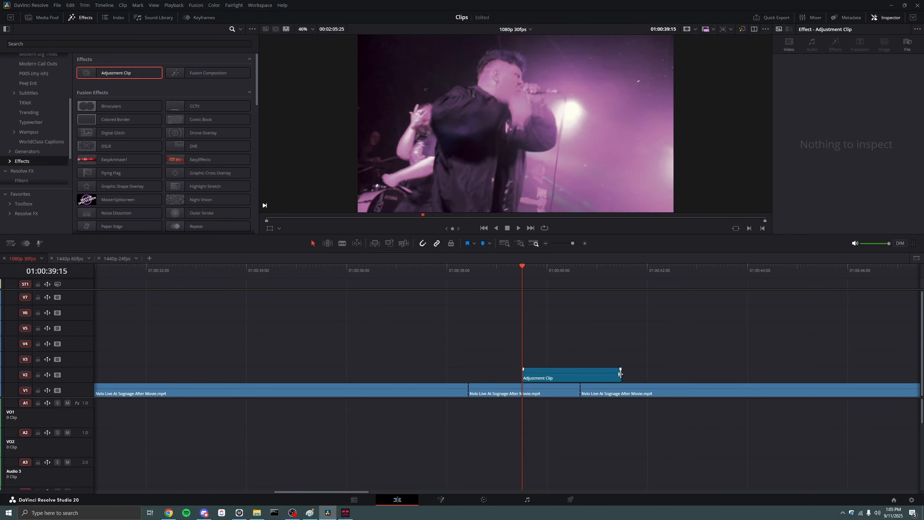
Grade the adjustment clip on the Color page with saturation 0.00 and contrast 1.540 for a harsh black-and-white look
{"action": "scroll", "coordinate": [556, 377], "scroll_direction": "up", "scroll_amount": 4}
{"action": "left_click", "coordinate": [553, 379]}
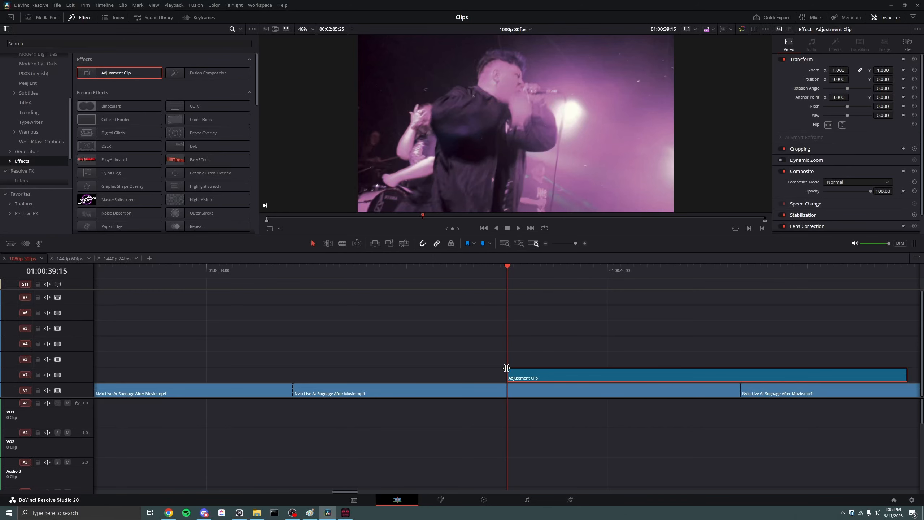
{"action": "left_click", "coordinate": [483, 500]}
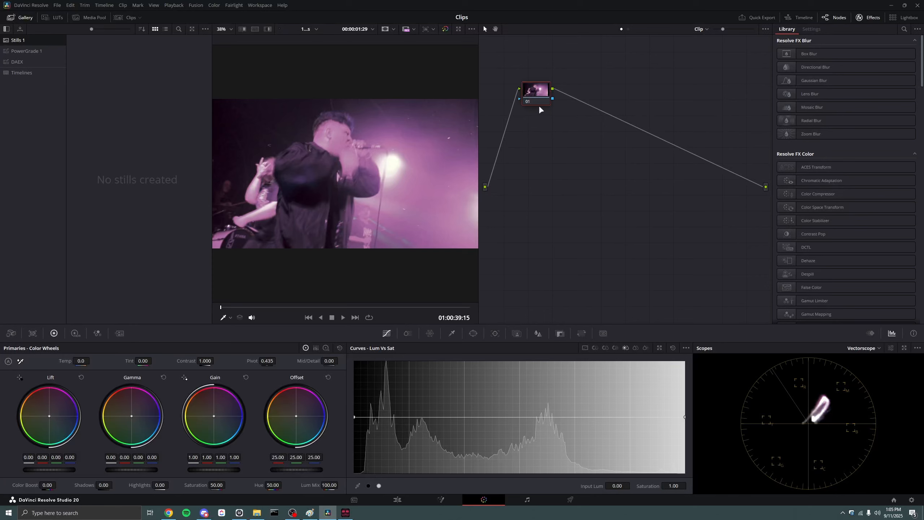
{"action": "left_click_drag", "start_coordinate": [539, 100], "coordinate": [556, 113]}
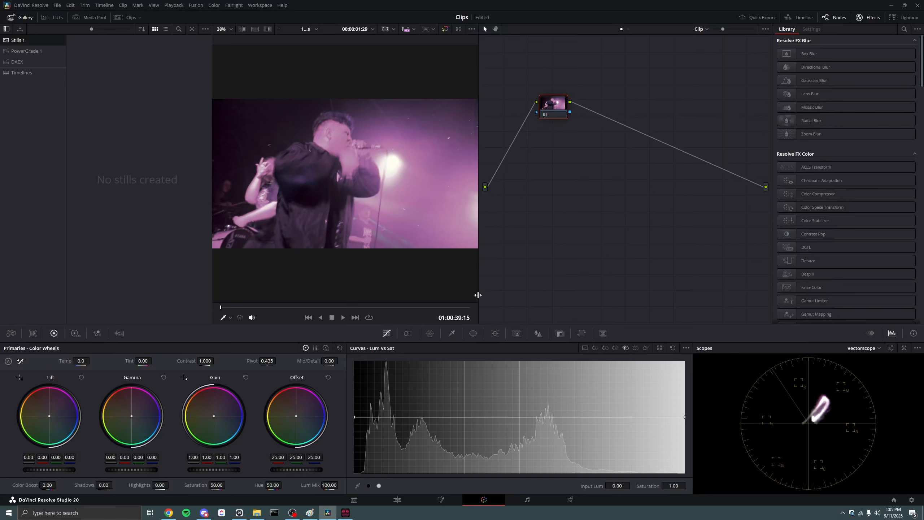
{"action": "left_click_drag", "start_coordinate": [219, 484], "coordinate": [182, 484]}
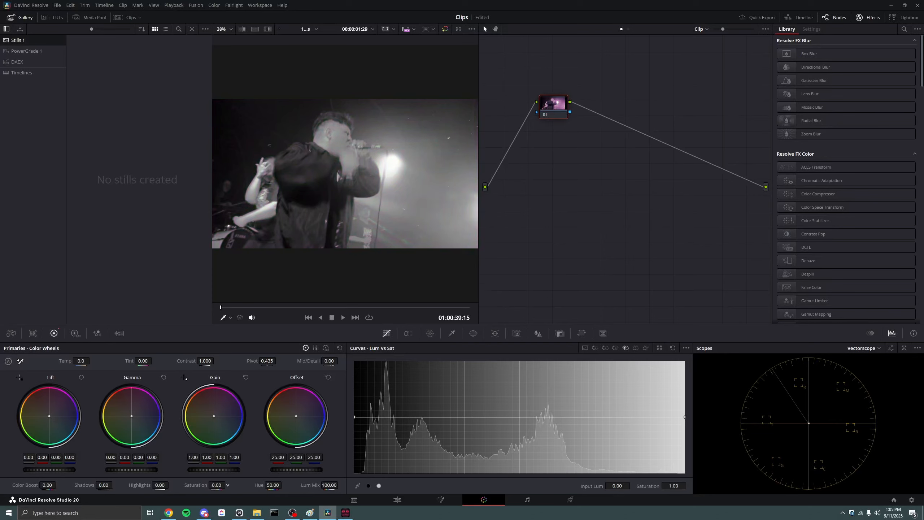
{"action": "left_click_drag", "start_coordinate": [191, 360], "coordinate": [222, 359]}
{"action": "left_click", "coordinate": [397, 499]}
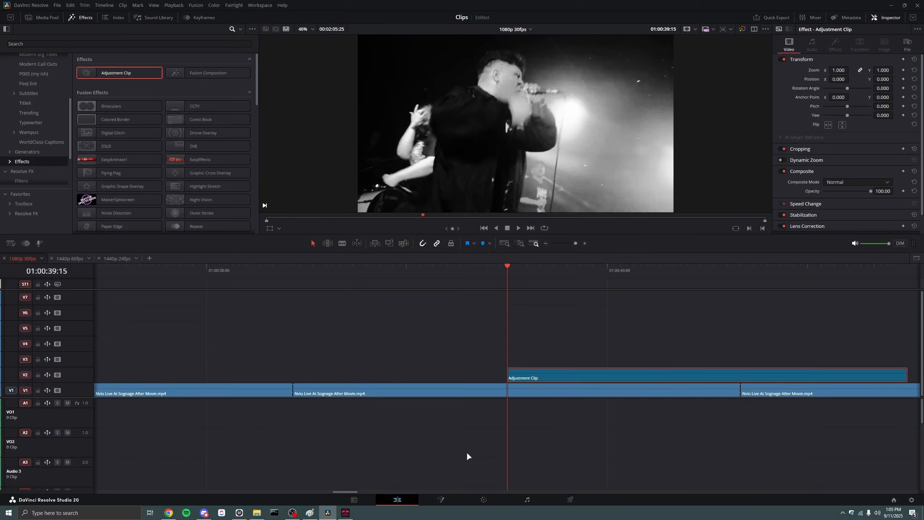
Shorten the adjustment clip to about three frames and duplicate it onto track V3, starting at 01:00:39:16
{"action": "key", "text": "ctrl+minus"}
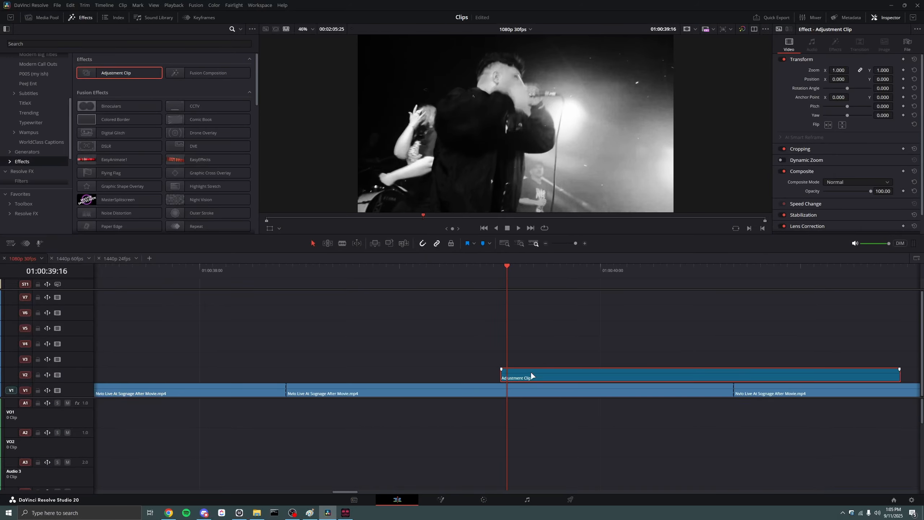
{"action": "left_click_drag", "start_coordinate": [709, 375], "coordinate": [519, 376]}
{"action": "key", "text": "ctrl+equal"}
{"action": "left_click_drag", "start_coordinate": [518, 377], "coordinate": [528, 365]}
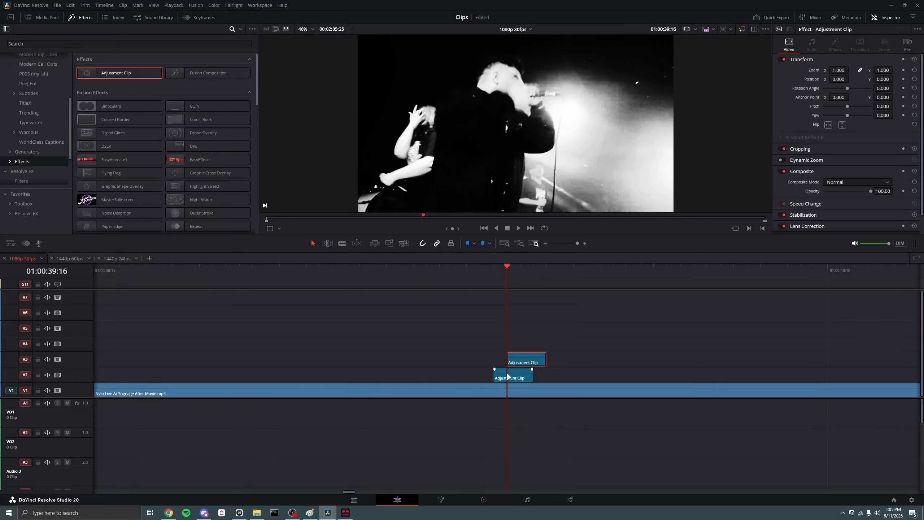
Check the V3 adjustment clip's grade on the Color page, and split that clip at 01:00:39:17
{"action": "left_click", "coordinate": [483, 500]}
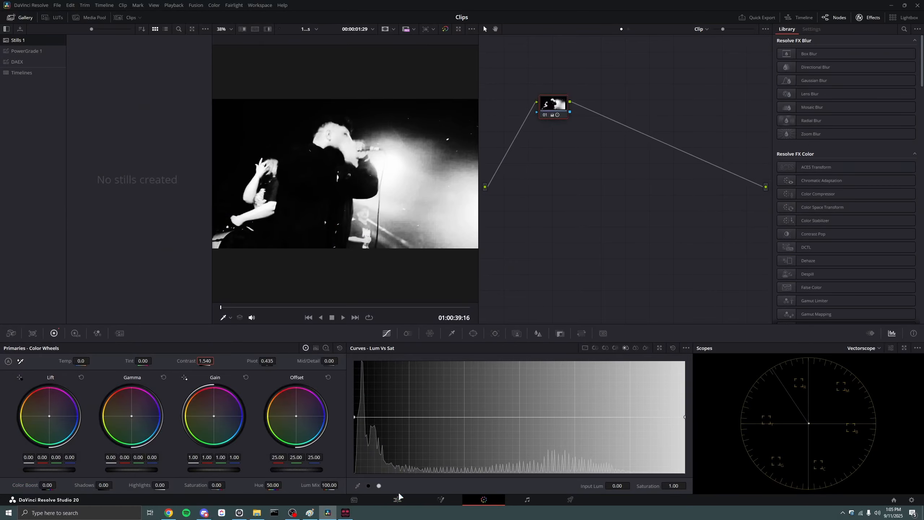
{"action": "left_click", "coordinate": [397, 500]}
{"action": "left_click", "coordinate": [471, 271]}
{"action": "left_click", "coordinate": [510, 276]}
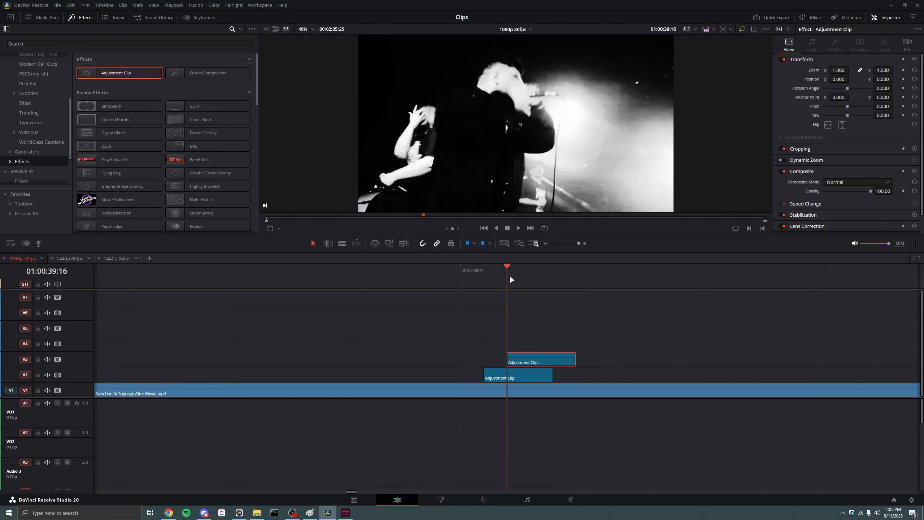
{"action": "left_click", "coordinate": [537, 277]}
{"action": "mouse_move", "coordinate": [574, 354]}
{"action": "left_mouse_down"}
{"action": "mouse_move", "coordinate": [521, 354]}
{"action": "mouse_move", "coordinate": [574, 354]}
{"action": "left_mouse_up"}
{"action": "key", "text": "ctrl+b"}
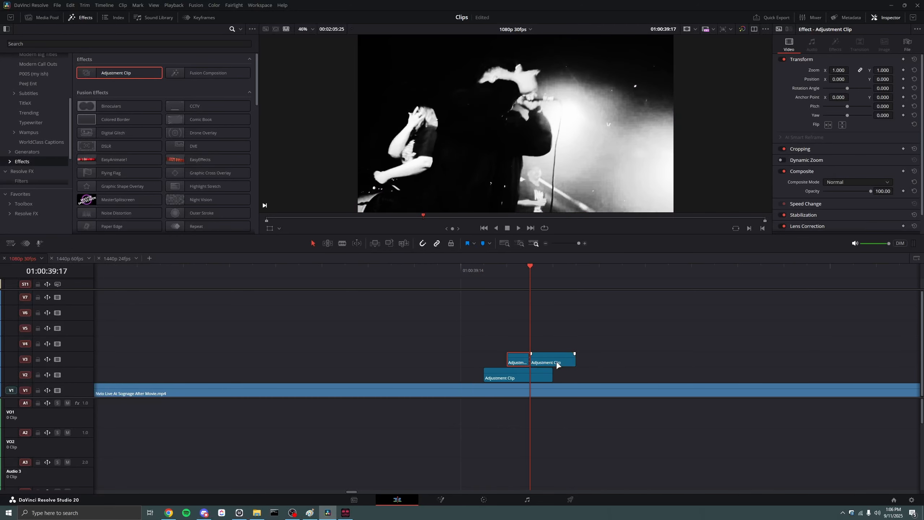
Apply the Invert Color effect to the node of the second V3 adjustment piece and return to the Edit page
{"action": "left_click", "coordinate": [483, 499]}
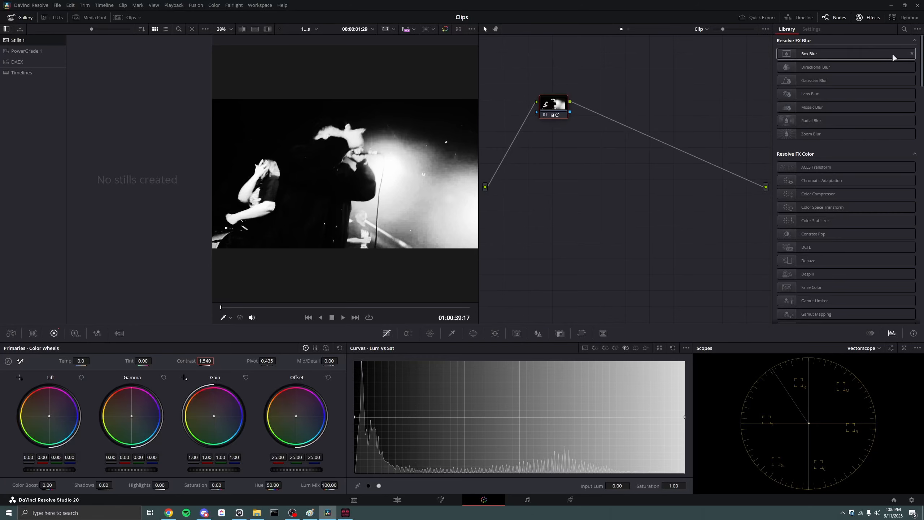
{"action": "left_click", "coordinate": [904, 29]}
{"action": "type", "text": "invert"}
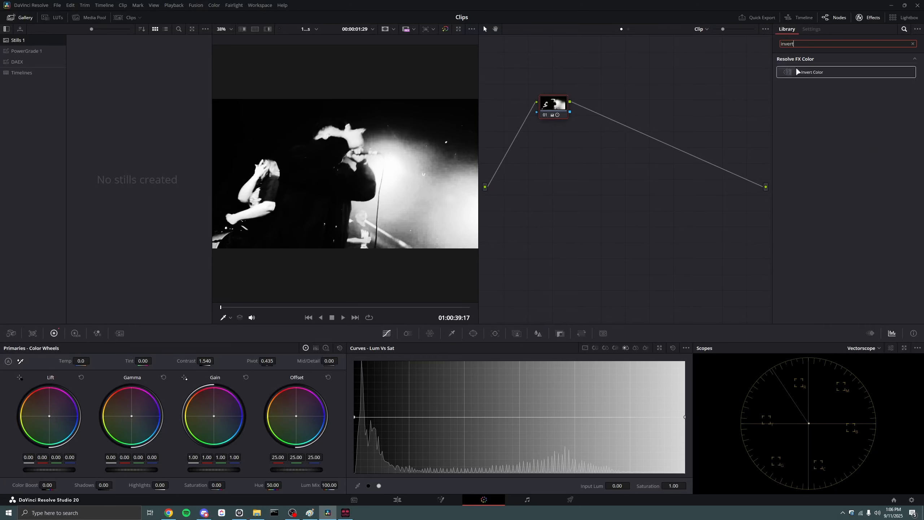
{"action": "left_click_drag", "start_coordinate": [812, 72], "coordinate": [560, 110]}
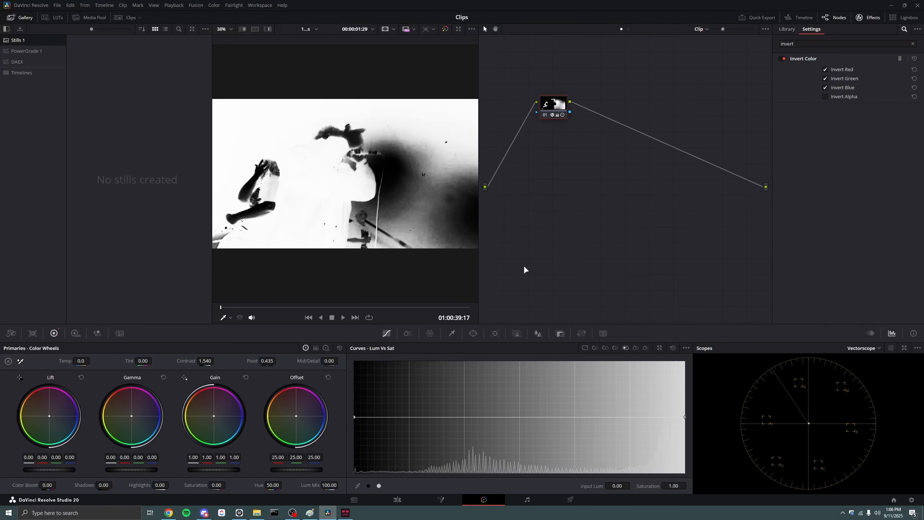
{"action": "left_click", "coordinate": [441, 499]}
{"action": "left_click", "coordinate": [398, 501]}
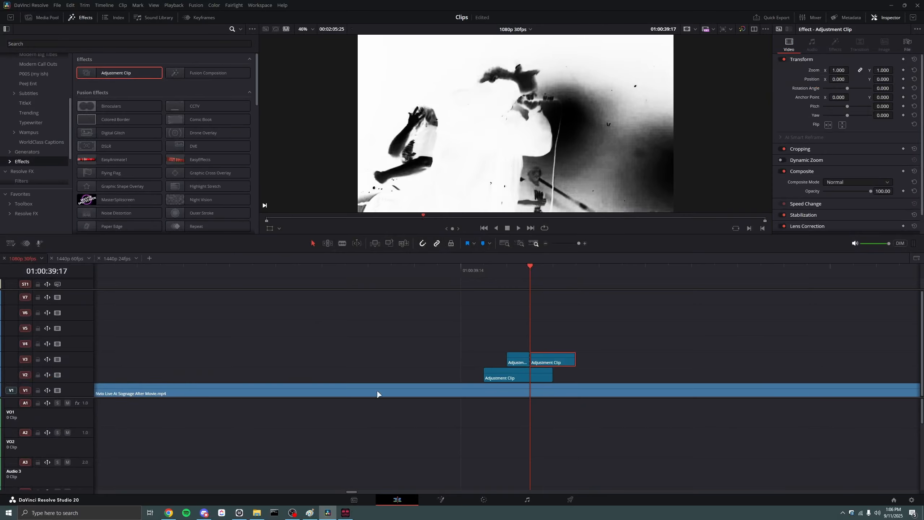
Trim the inverted V3 adjustment piece so it ends level with the V2 adjustment clip
{"action": "left_click", "coordinate": [570, 359]}
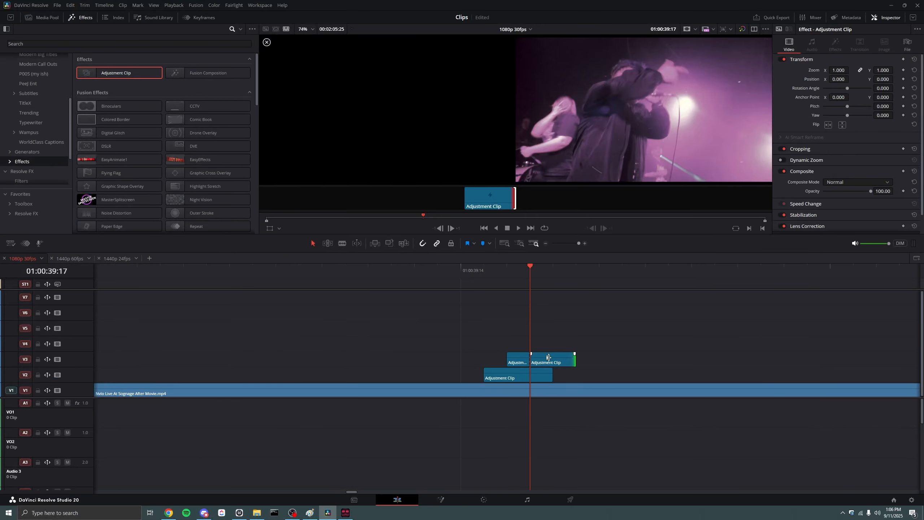
{"action": "left_click_drag", "start_coordinate": [572, 356], "coordinate": [549, 353]}
{"action": "scroll", "coordinate": [484, 302], "scroll_direction": "down", "scroll_amount": 1}
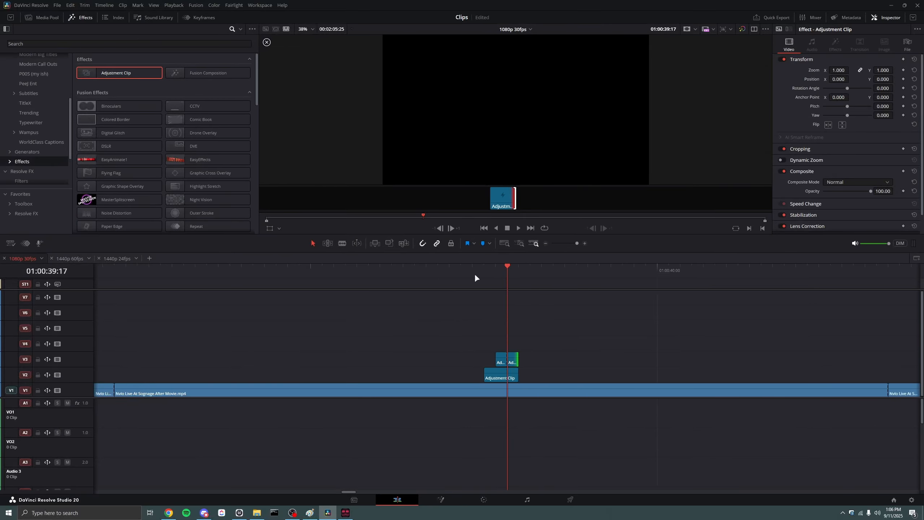
Play back the singer shot repeatedly from before the adjustment clips to review the black-and-white and inverted flash
{"action": "left_click", "coordinate": [474, 271]}
{"action": "key", "text": "space"}
{"action": "key", "text": "space"}
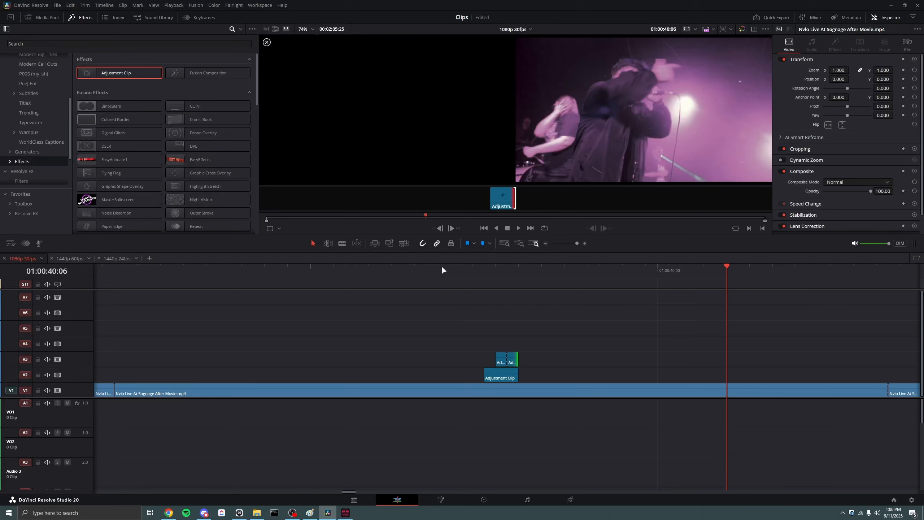
{"action": "left_click", "coordinate": [382, 271]}
{"action": "key", "text": "space"}
{"action": "key", "text": "space"}
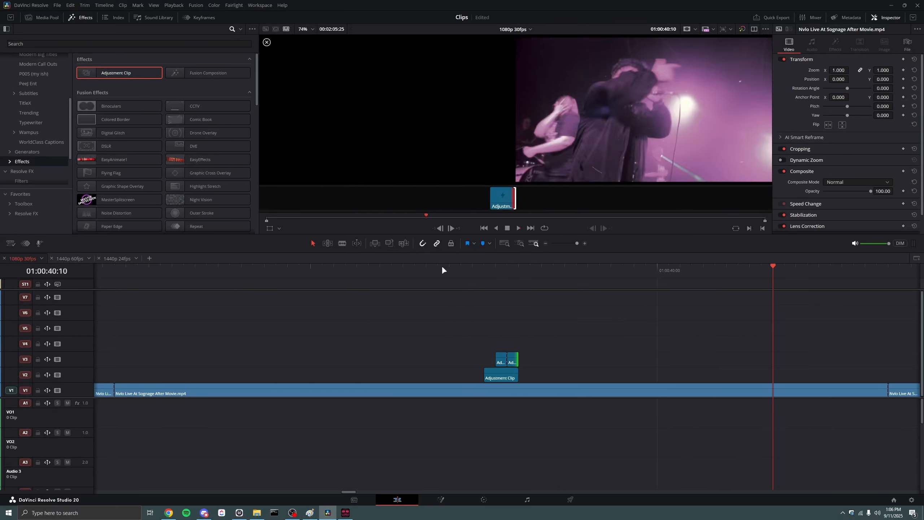
{"action": "left_click", "coordinate": [404, 270]}
{"action": "key", "text": "space"}
{"action": "key", "text": "space"}
{"action": "scroll", "coordinate": [467, 277], "scroll_direction": "down", "scroll_amount": 1}
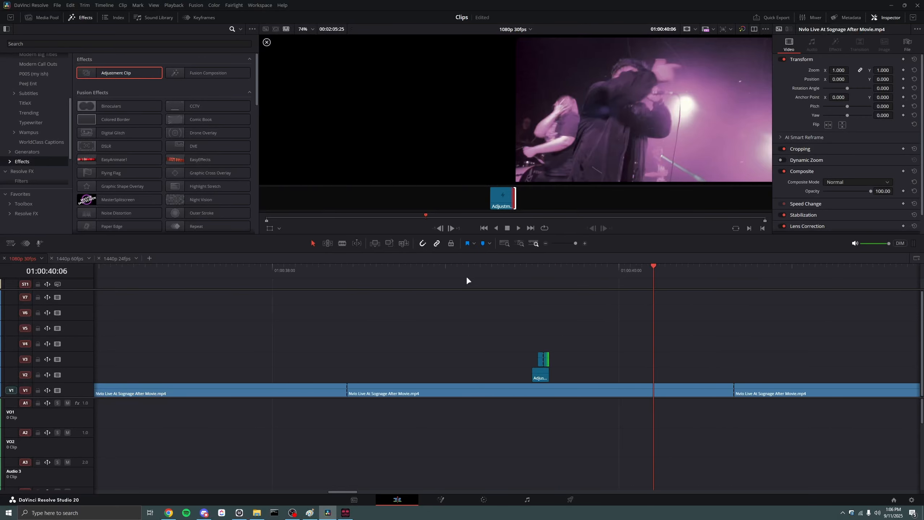
{"action": "scroll", "coordinate": [466, 276], "scroll_direction": "down", "scroll_amount": 3}
{"action": "scroll", "coordinate": [512, 321], "scroll_direction": "up", "scroll_amount": 2}
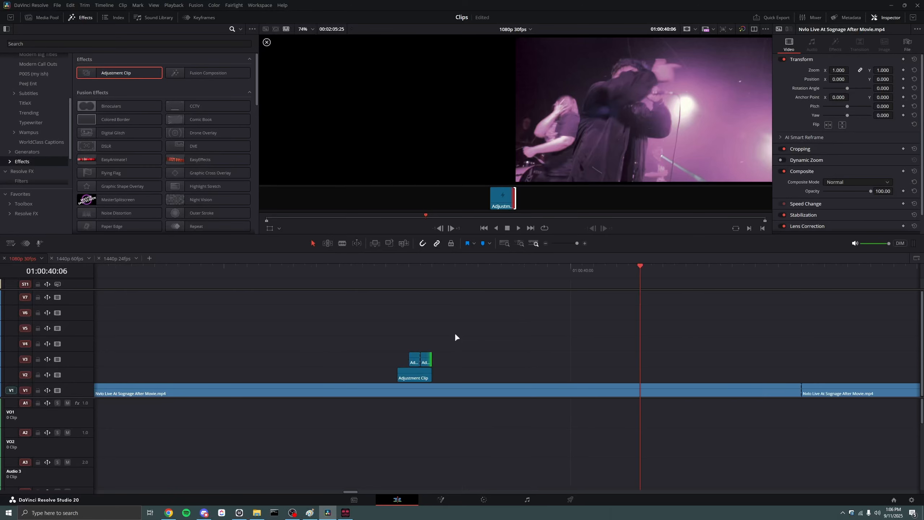
{"action": "scroll", "coordinate": [454, 338], "scroll_direction": "left", "scroll_amount": 1}
{"action": "scroll", "coordinate": [451, 286], "scroll_direction": "down", "scroll_amount": 2}
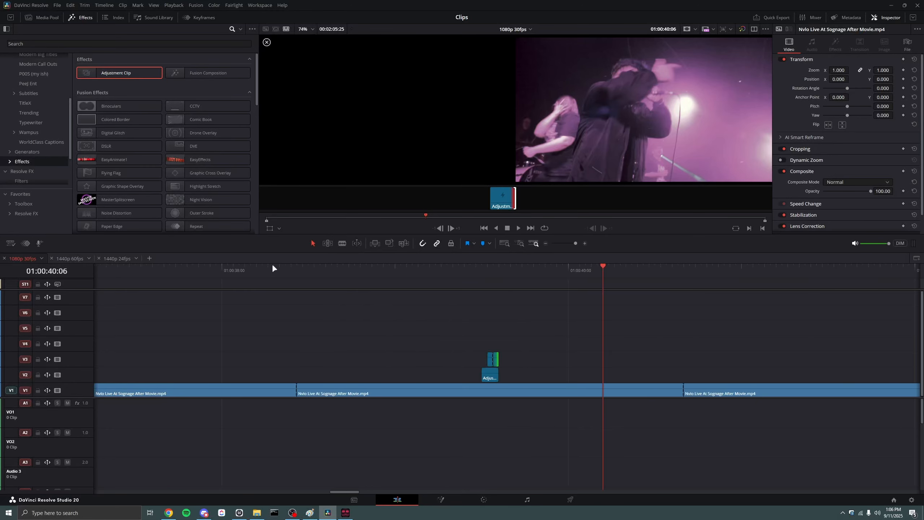
{"action": "left_click", "coordinate": [454, 271]}
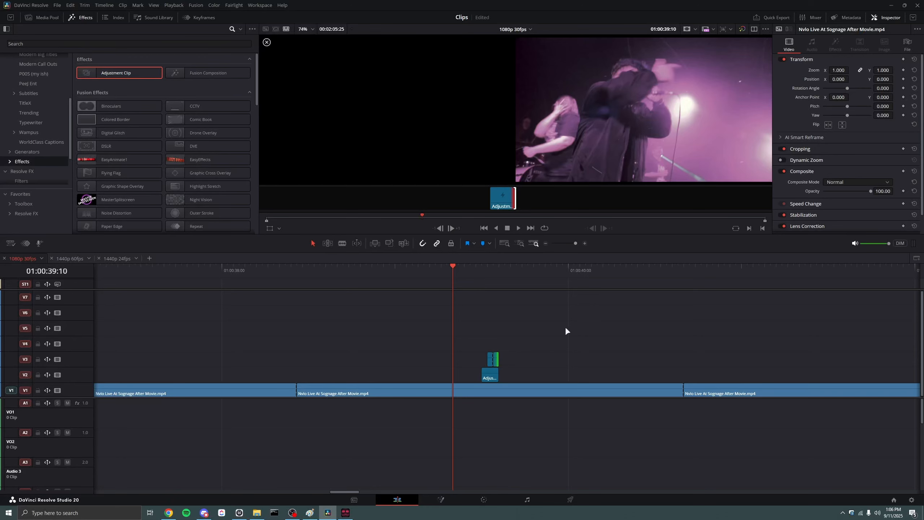
{"action": "key", "text": "space"}
{"action": "left_click", "coordinate": [472, 271]}
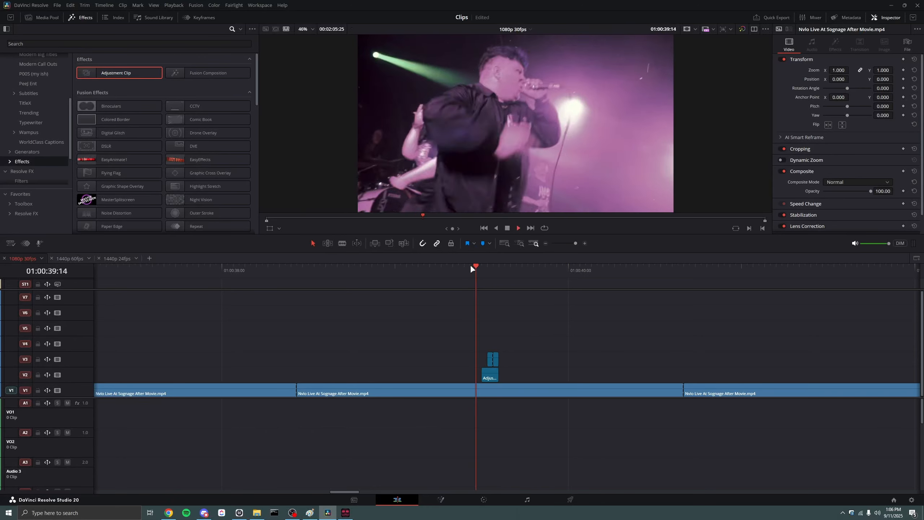
{"action": "key", "text": "space"}
Scrub through the remainder of the singer shot and park the playhead on the V1 cut at 01:00:40:20
{"action": "scroll", "coordinate": [534, 322], "scroll_direction": "right", "scroll_amount": 2}
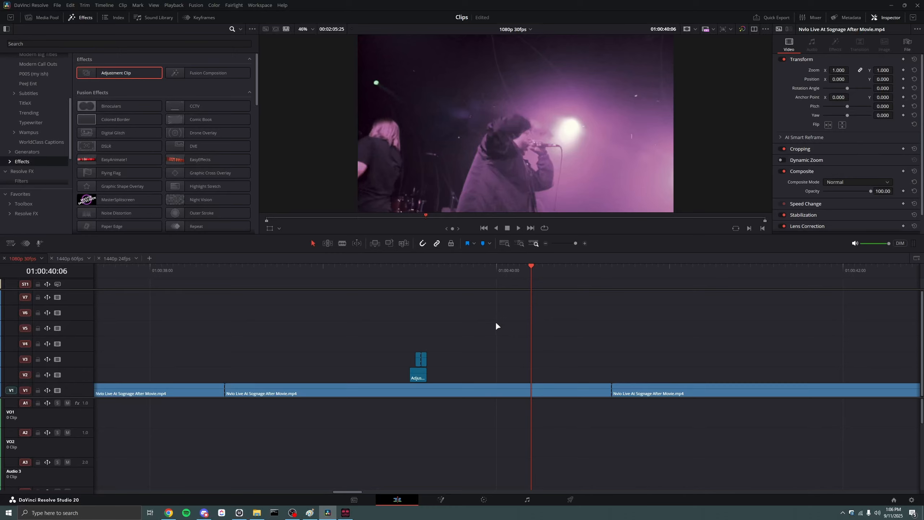
{"action": "left_click_drag", "start_coordinate": [393, 270], "coordinate": [480, 309]}
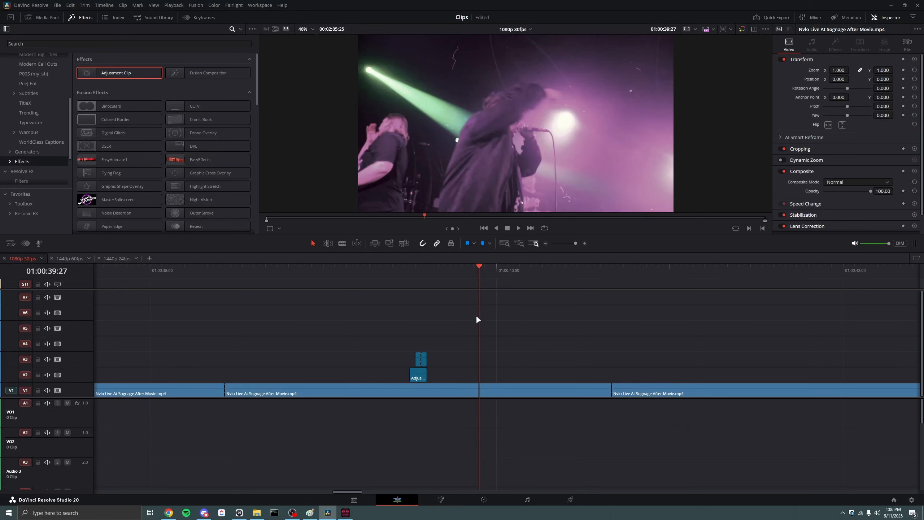
{"action": "scroll", "coordinate": [476, 315], "scroll_direction": "down", "scroll_amount": 2}
{"action": "left_click", "coordinate": [572, 267]}
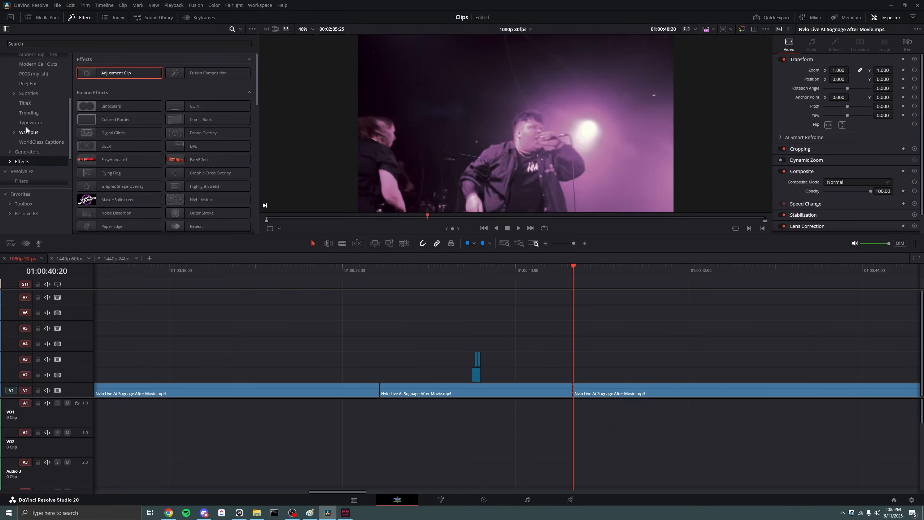
Place Easy blur on V2 and Easy Brightness Exposure on V3 from the media pool's FX bin, both starting at the 01:00:40:20 cut
{"action": "scroll", "coordinate": [21, 136], "scroll_direction": "up", "scroll_amount": 2}
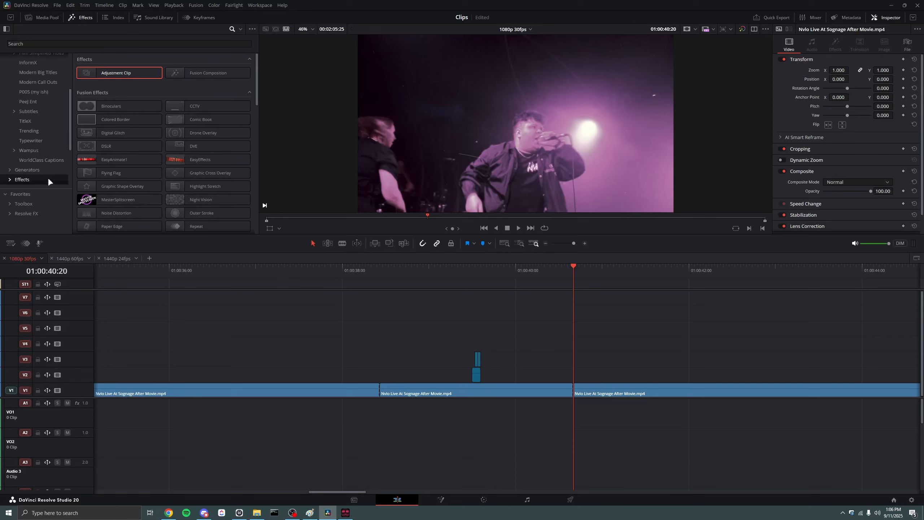
{"action": "scroll", "coordinate": [38, 131], "scroll_direction": "up", "scroll_amount": 4}
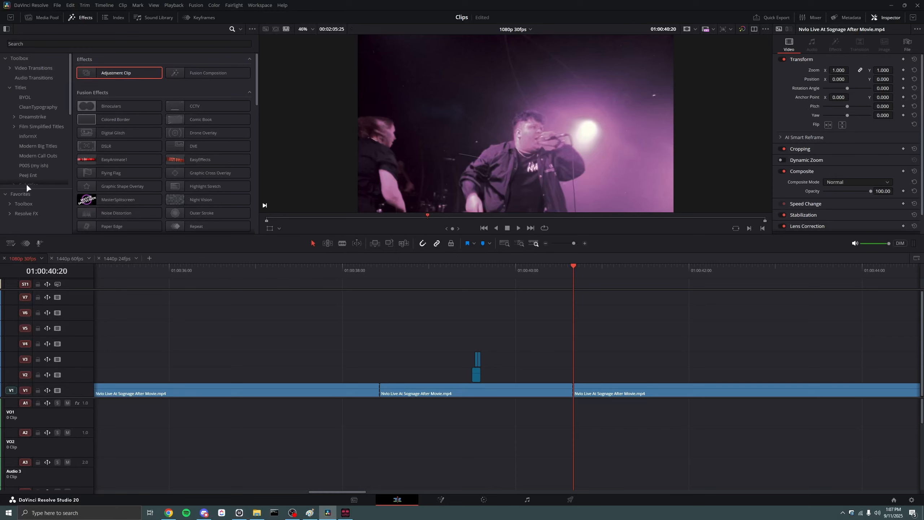
{"action": "left_click", "coordinate": [42, 17]}
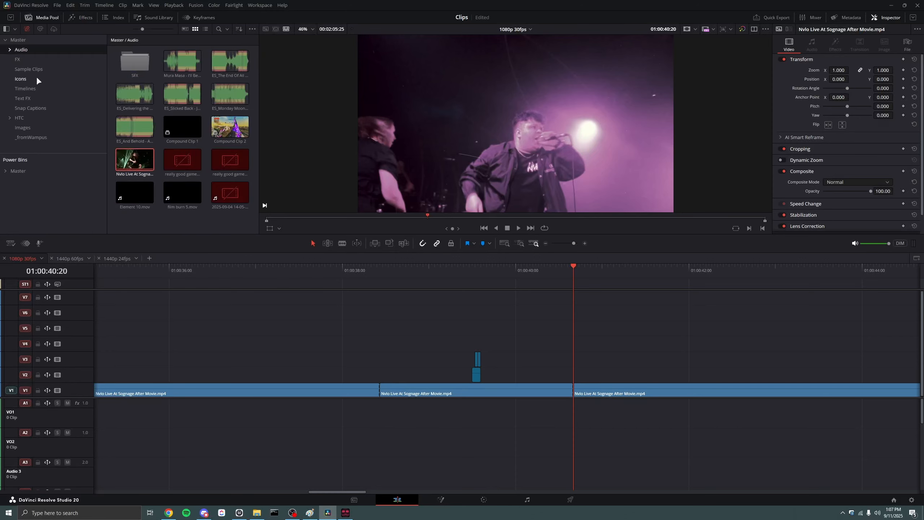
{"action": "left_click", "coordinate": [19, 57]}
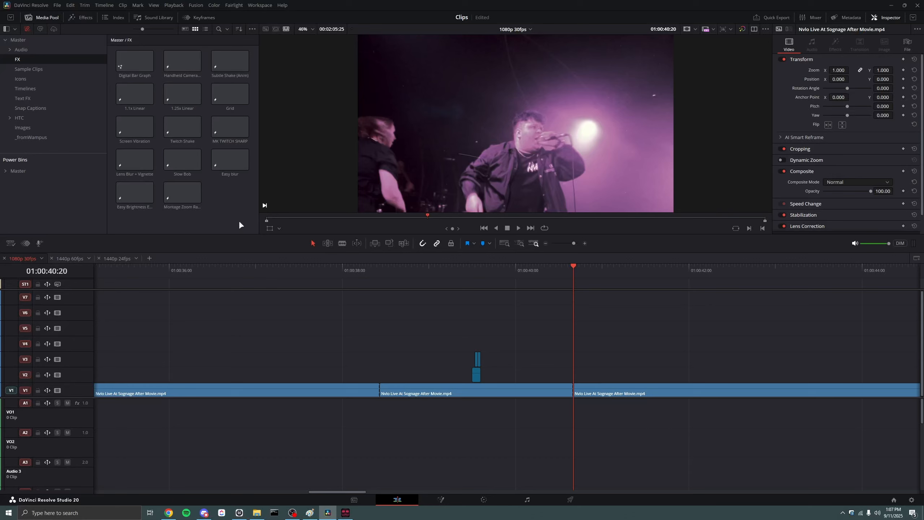
{"action": "left_click_drag", "start_coordinate": [230, 160], "coordinate": [582, 370]}
{"action": "left_click_drag", "start_coordinate": [129, 199], "coordinate": [572, 356]}
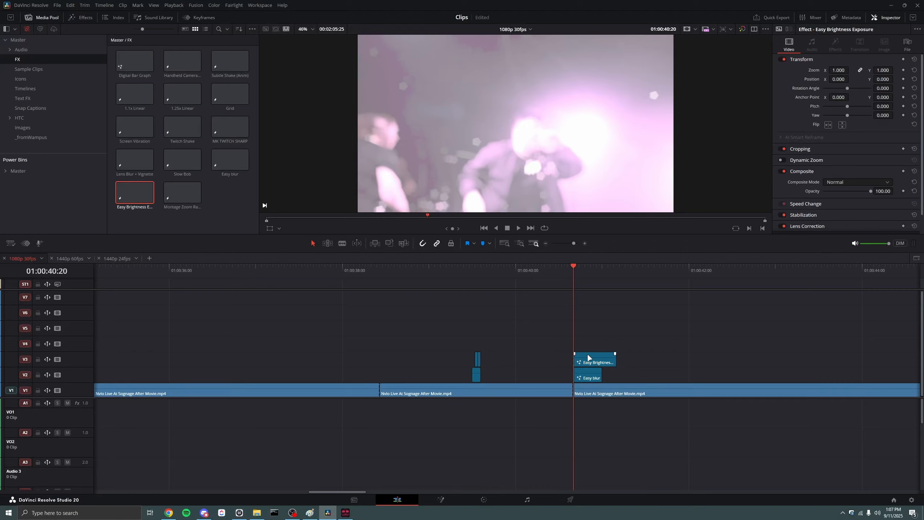
Play back twice across the cut to review the blur and brightness flash
{"action": "left_click", "coordinate": [560, 267]}
{"action": "key", "text": "space"}
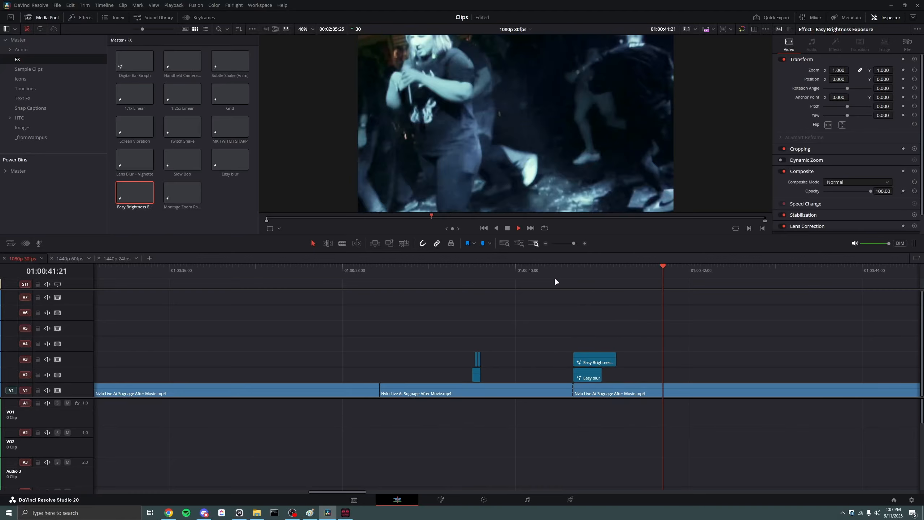
{"action": "left_click", "coordinate": [557, 266]}
{"action": "left_click", "coordinate": [552, 267]}
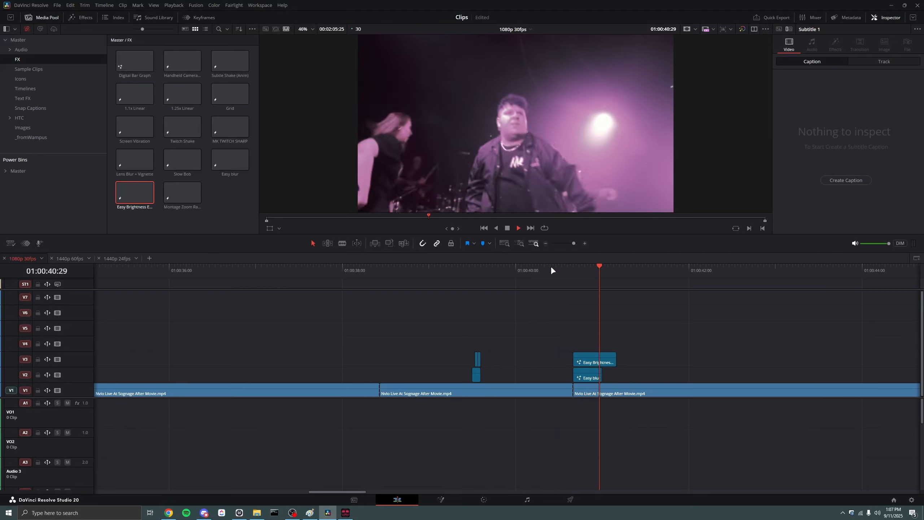
{"action": "key", "text": "space"}
Toggle the Easy Brightness Exposure and Easy blur clips at 01:00:40:20 to compare the frame with and without them, leaving both disabled
{"action": "scroll", "coordinate": [602, 335], "scroll_direction": "up", "scroll_amount": 2}
{"action": "left_click", "coordinate": [487, 273]}
{"action": "left_click", "coordinate": [479, 363]}
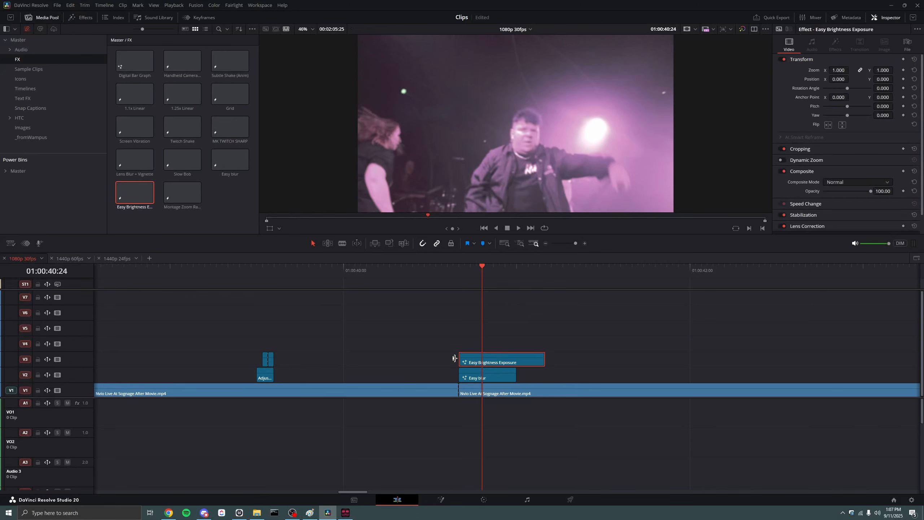
{"action": "left_click", "coordinate": [483, 375]}
{"action": "left_click", "coordinate": [494, 361]}
{"action": "left_click", "coordinate": [472, 270]}
{"action": "left_click", "coordinate": [457, 269]}
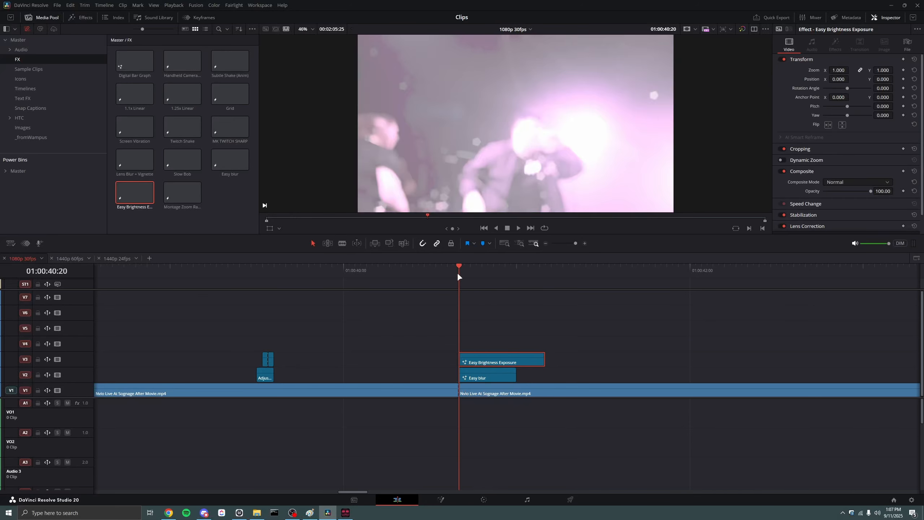
{"action": "key", "text": "d"}
{"action": "left_click", "coordinate": [492, 371]}
{"action": "key", "text": "d"}
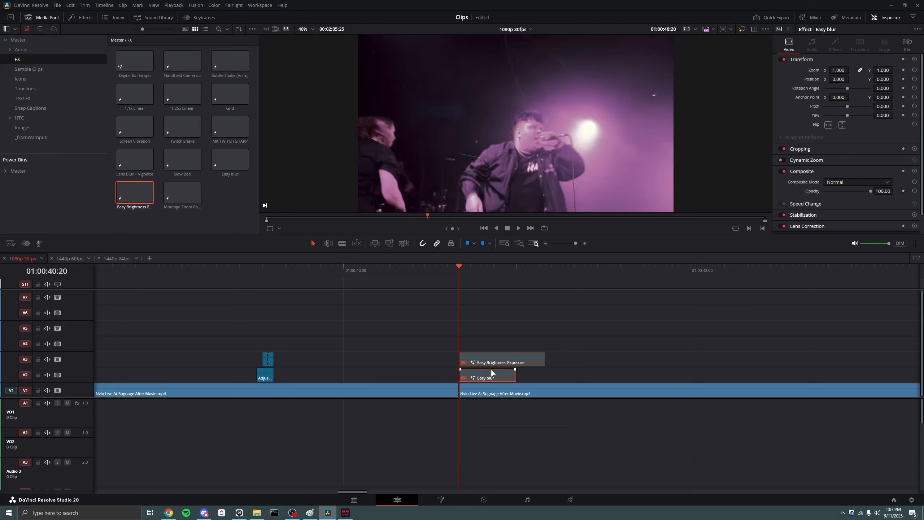
{"action": "key", "text": "d"}
{"action": "left_click", "coordinate": [494, 360], "text": "ctrl"}
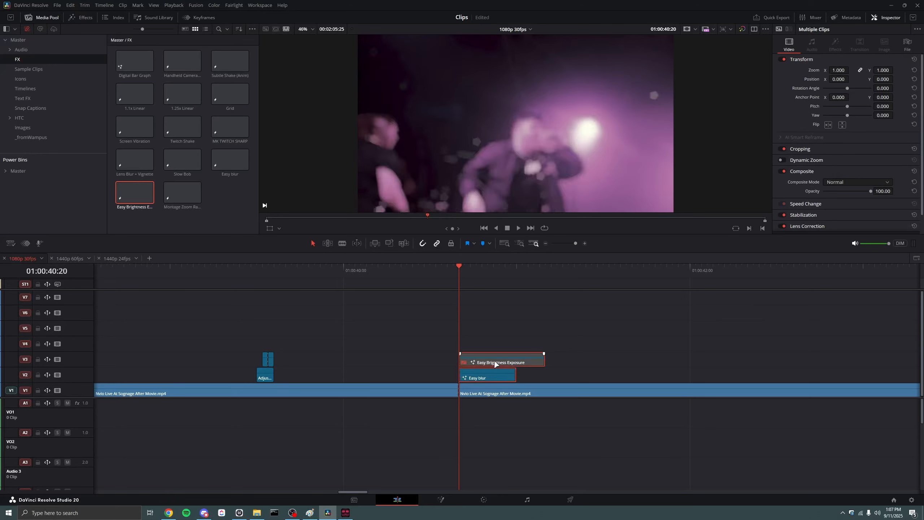
{"action": "key", "text": "d"}
Re-enable the Easy Brightness Exposure and Easy blur clips over the cut
{"action": "left_click", "coordinate": [384, 270]}
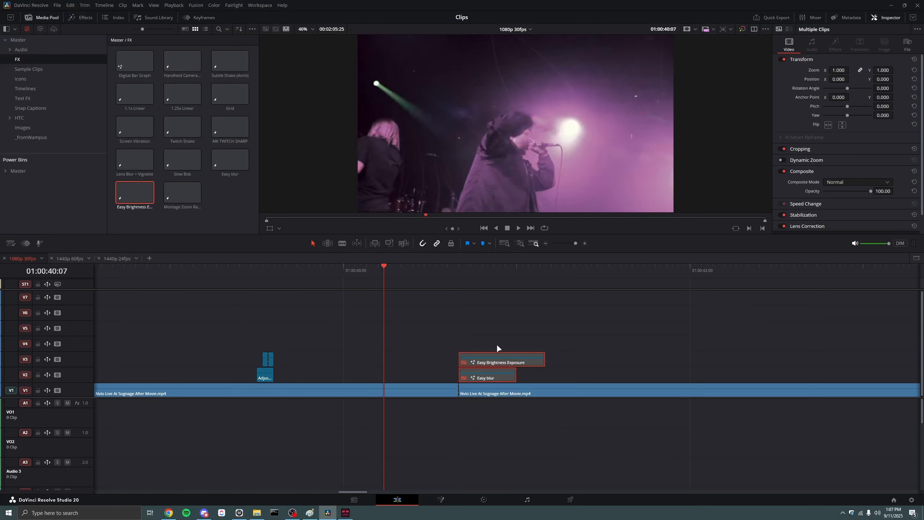
{"action": "left_click", "coordinate": [487, 382], "text": "ctrl"}
{"action": "key", "text": "d"}
{"action": "left_click_drag", "start_coordinate": [490, 321], "coordinate": [486, 390]}
{"action": "key", "text": "d"}
Play across the flash transition and scrub onward through the concert footage to about 01:00:48:22
{"action": "left_click", "coordinate": [481, 316]}
{"action": "key", "text": "space"}
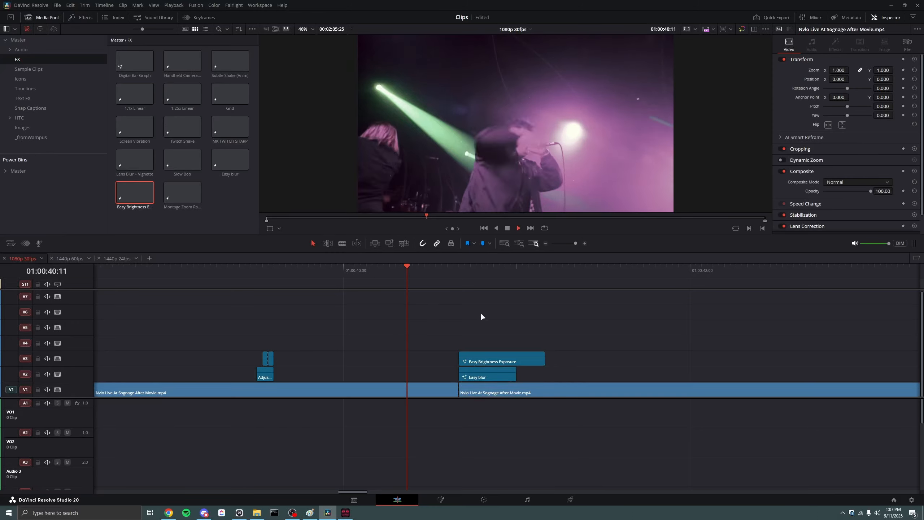
{"action": "key", "text": "space"}
{"action": "scroll", "coordinate": [473, 312], "scroll_direction": "down", "scroll_amount": 3}
{"action": "left_click_drag", "start_coordinate": [471, 270], "coordinate": [563, 290]}
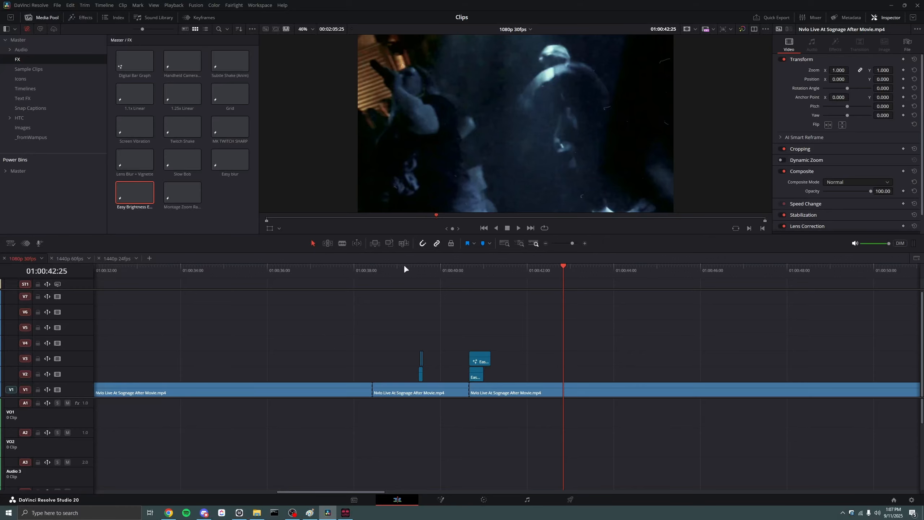
{"action": "left_click_drag", "start_coordinate": [330, 271], "coordinate": [662, 296]}
{"action": "scroll", "coordinate": [568, 289], "scroll_direction": "down", "scroll_amount": 2}
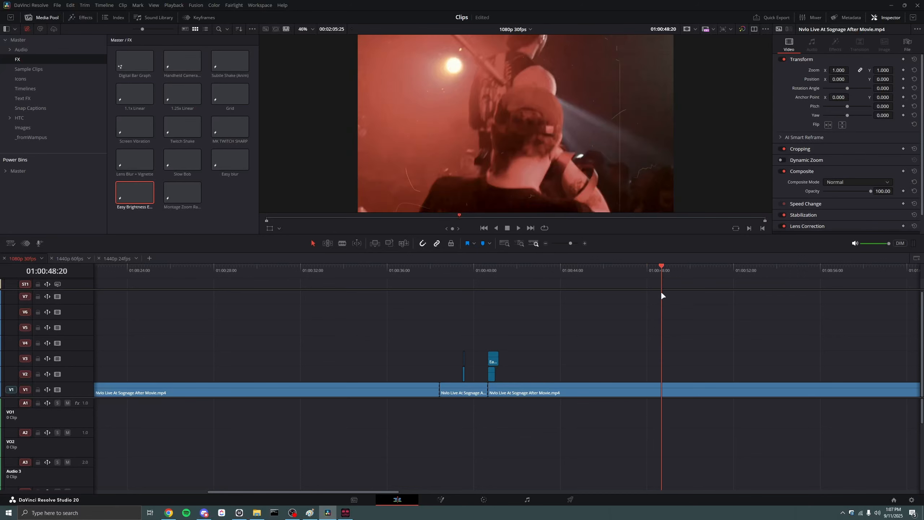
{"action": "scroll", "coordinate": [635, 303], "scroll_direction": "down", "scroll_amount": 4}
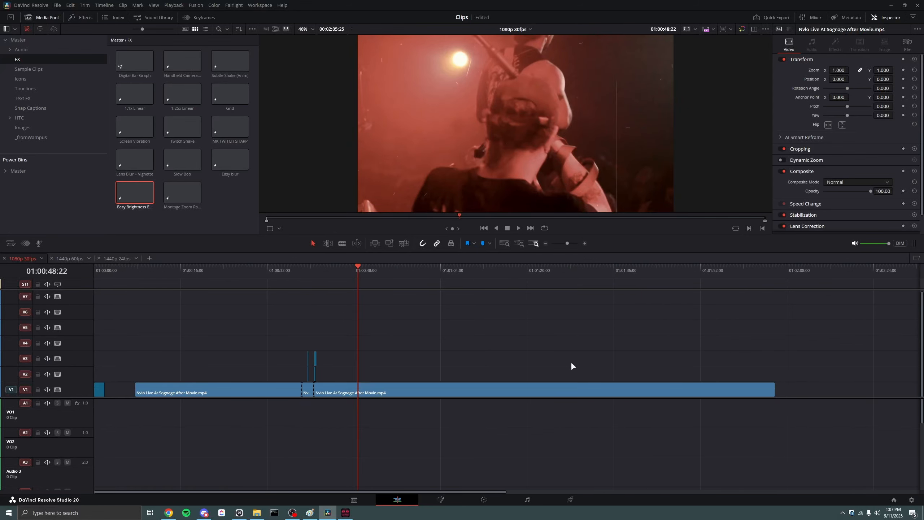
{"action": "scroll", "coordinate": [572, 364], "scroll_direction": "up", "scroll_amount": 2}
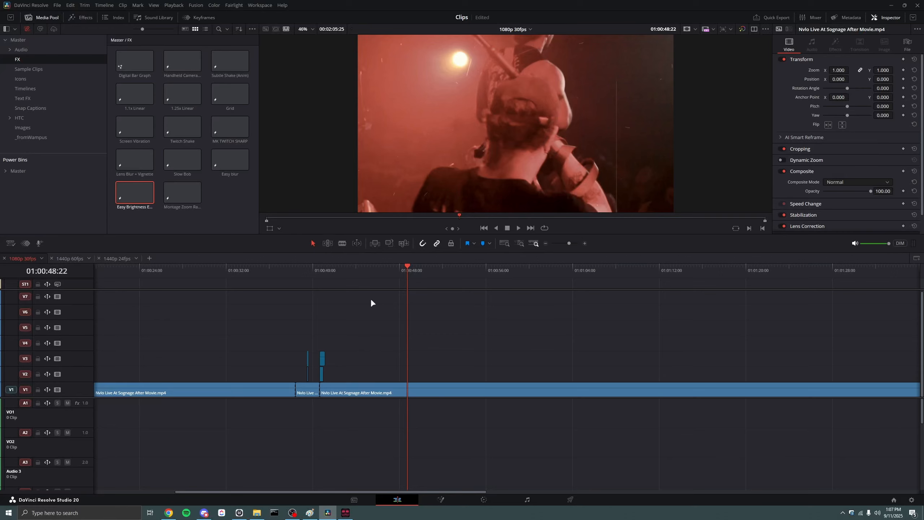
Play back the singer shot through the glitch adjustments and the blur-brightness transition into the next shot
{"action": "left_click", "coordinate": [300, 272]}
{"action": "scroll", "coordinate": [346, 305], "scroll_direction": "up", "scroll_amount": 4}
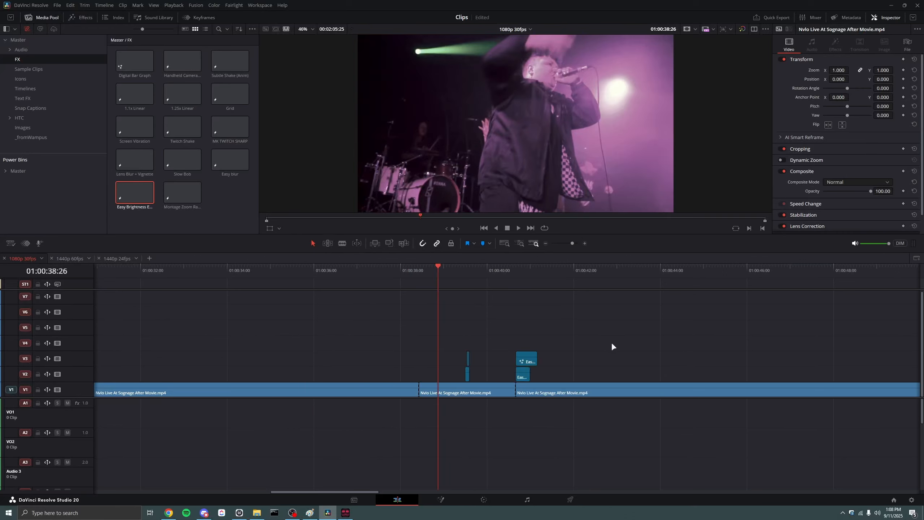
{"action": "key", "text": "space"}
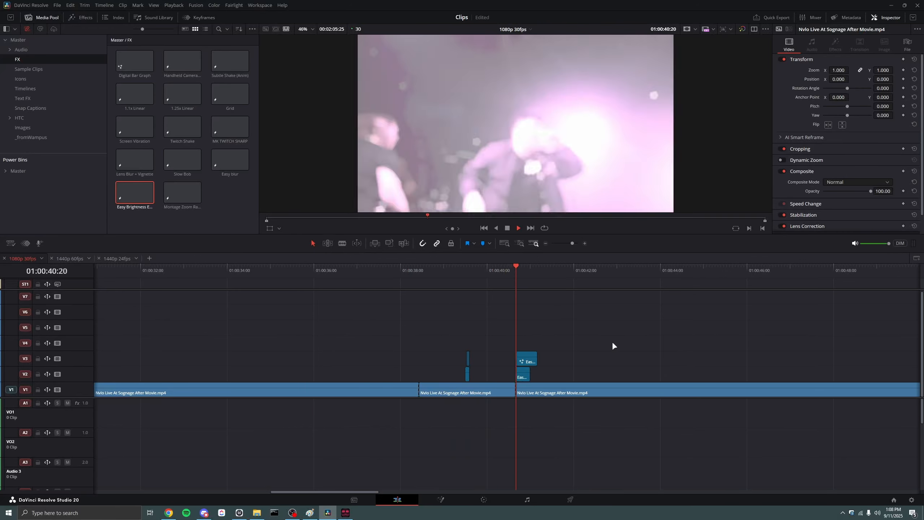
{"action": "key", "text": "space"}
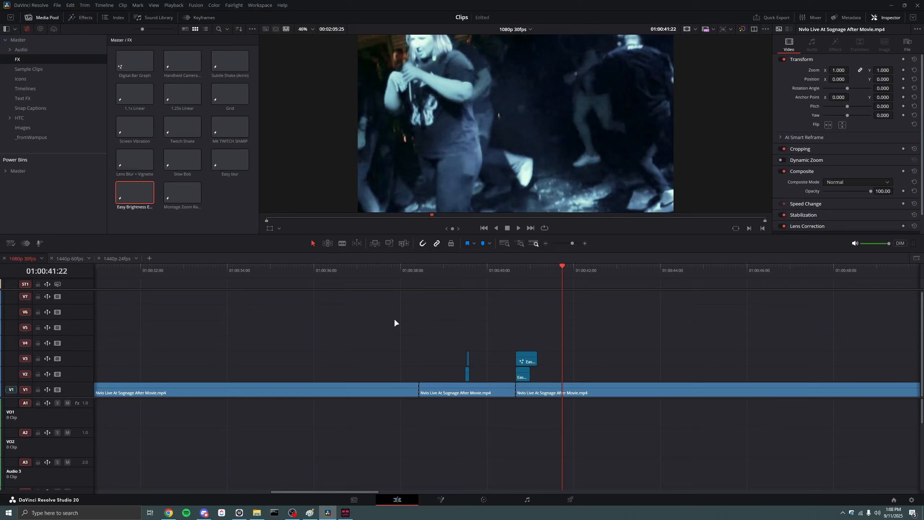
Split the V1 footage at about 01:00:51, 01:00:54 and 01:01:07 to isolate the guitarist shot and mark the green-lit shot's start
{"action": "left_click_drag", "start_coordinate": [576, 266], "coordinate": [830, 299]}
{"action": "left_click_drag", "start_coordinate": [687, 279], "coordinate": [773, 284]}
{"action": "scroll", "coordinate": [597, 280], "scroll_direction": "down", "scroll_amount": 2}
{"action": "left_click_drag", "start_coordinate": [593, 263], "coordinate": [782, 277]}
{"action": "key", "text": "ctrl+b"}
{"action": "key", "text": "ctrl+b"}
{"action": "key", "text": "ctrl+b"}
Play through the green-lit stage shot and split the V1 footage at 01:01:08:13
{"action": "key", "text": "space"}
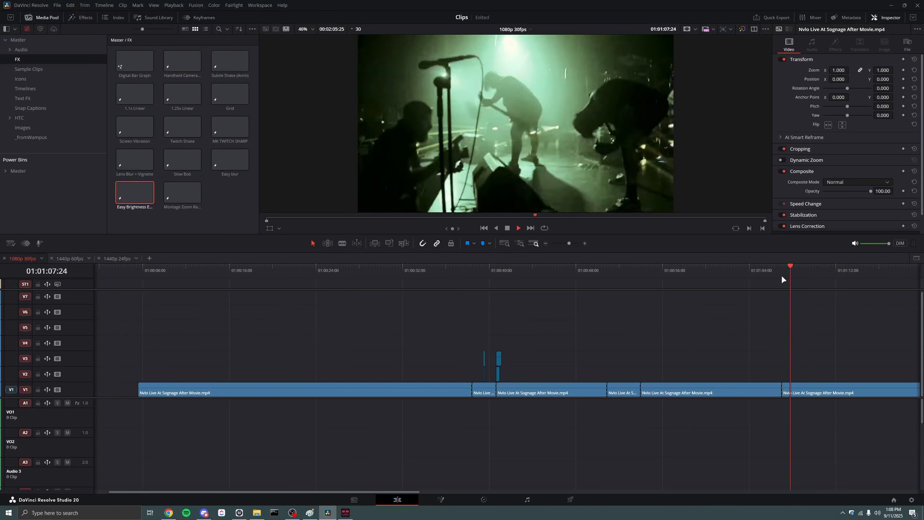
{"action": "key", "text": "space"}
{"action": "key", "text": "ctrl+b"}
{"action": "scroll", "coordinate": [776, 391], "scroll_direction": "up", "scroll_amount": 2}
{"action": "scroll", "coordinate": [301, 343], "scroll_direction": "down", "scroll_amount": 1}
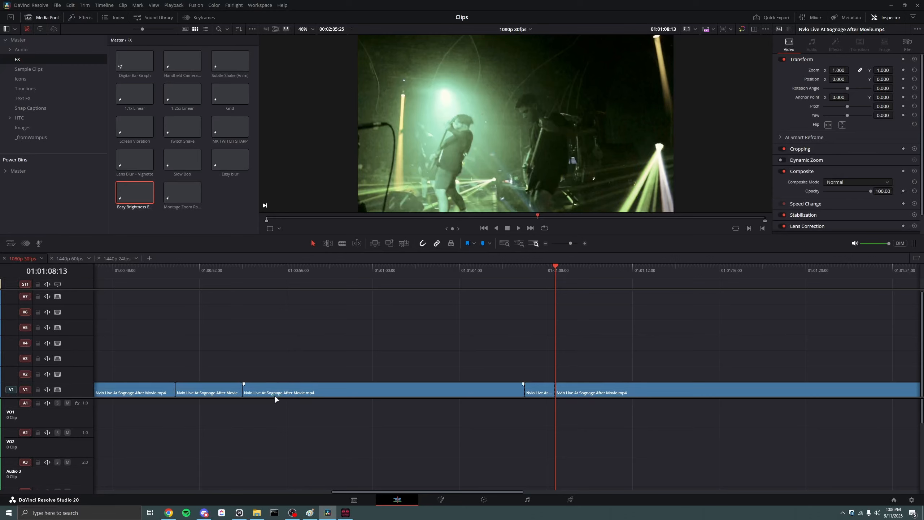
{"action": "scroll", "coordinate": [274, 394], "scroll_direction": "down", "scroll_amount": 1}
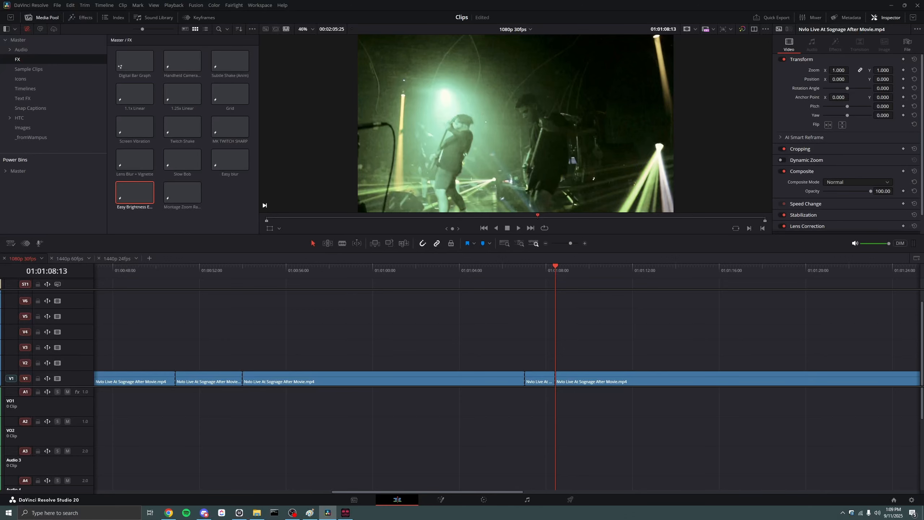
Examine the isolated guitarist shot at 01:00:51:07
{"action": "left_click", "coordinate": [183, 268]}
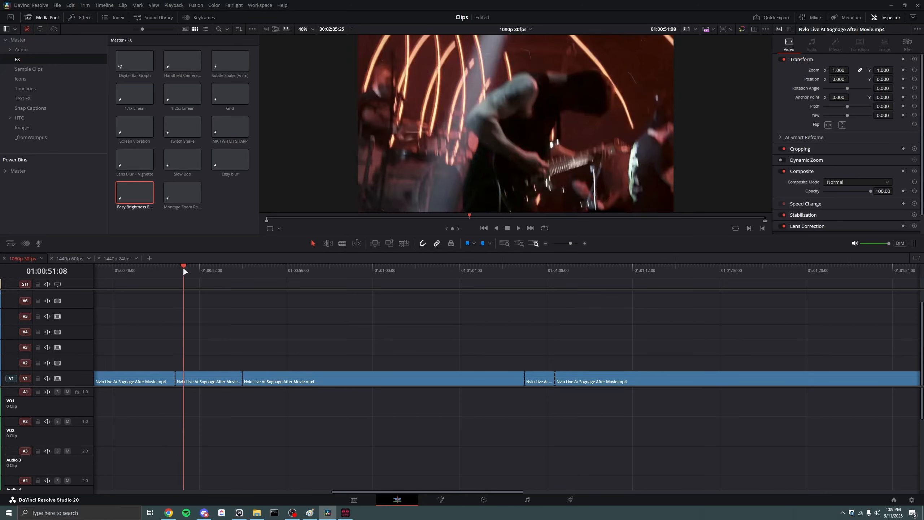
{"action": "key", "text": "ctrl+equal"}
{"action": "key", "text": "ctrl+equal"}
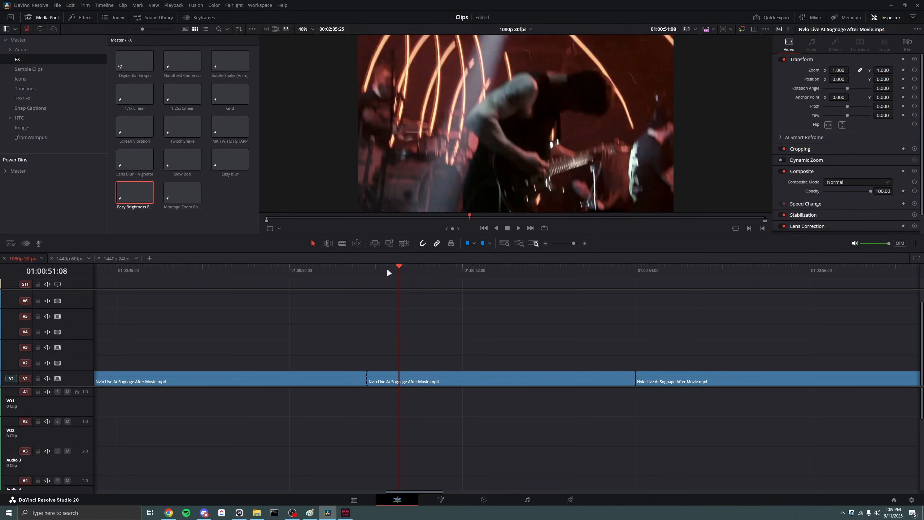
{"action": "left_click", "coordinate": [396, 272]}
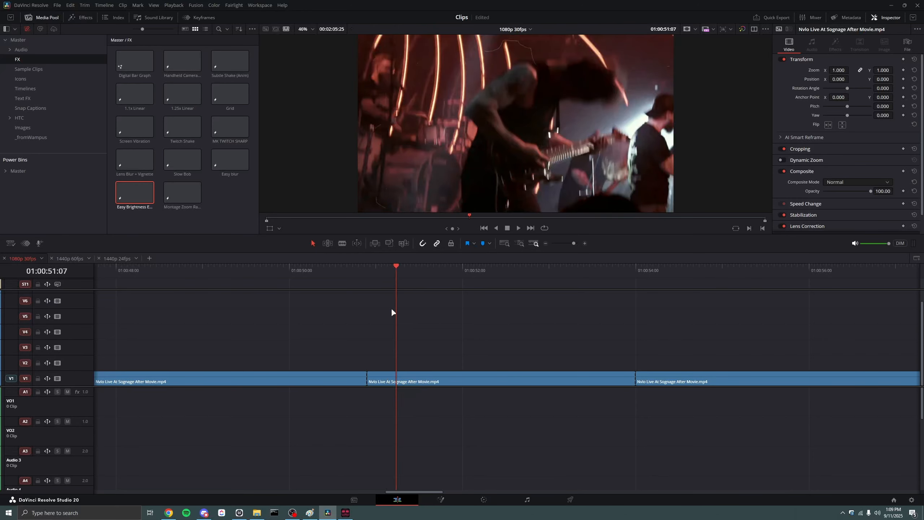
Switch to Paint and start a new blank image without saving the old sketches
{"action": "left_click", "coordinate": [310, 512]}
{"action": "scroll", "coordinate": [256, 305], "scroll_direction": "up", "scroll_amount": 10}
{"action": "scroll", "coordinate": [256, 305], "scroll_direction": "down", "scroll_amount": 10}
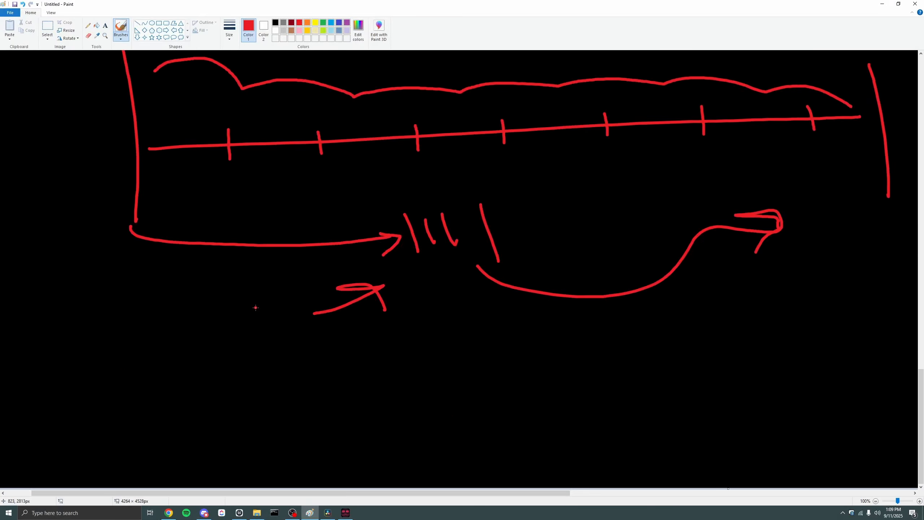
{"action": "scroll", "coordinate": [214, 341], "scroll_direction": "up", "scroll_amount": 15}
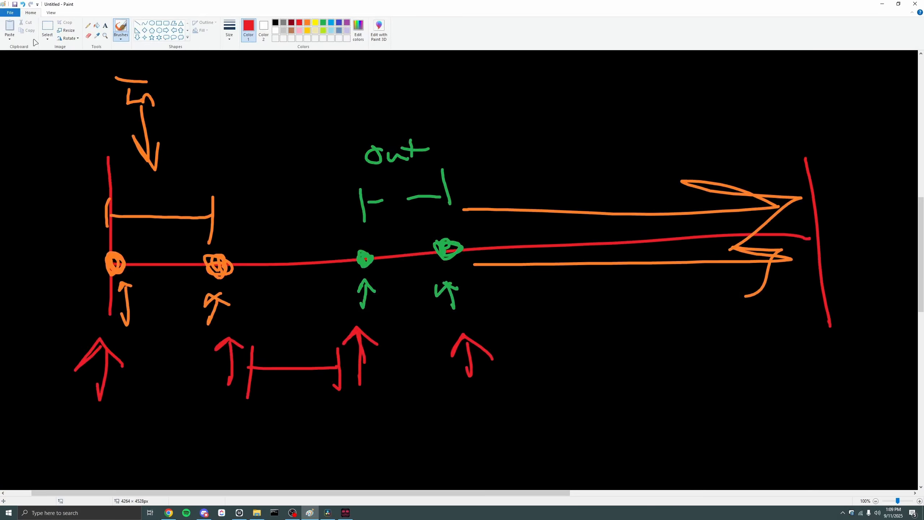
{"action": "left_click", "coordinate": [10, 12]}
{"action": "left_click", "coordinate": [21, 25]}
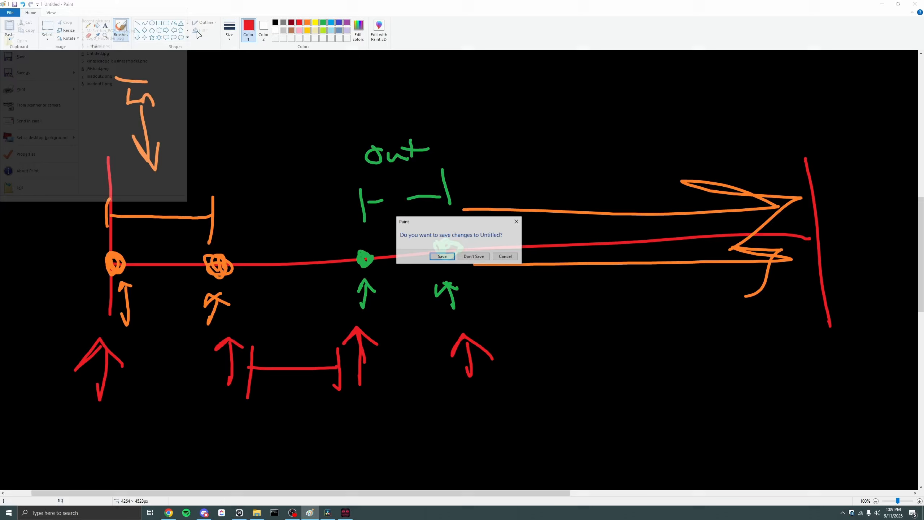
{"action": "left_click", "coordinate": [475, 256]}
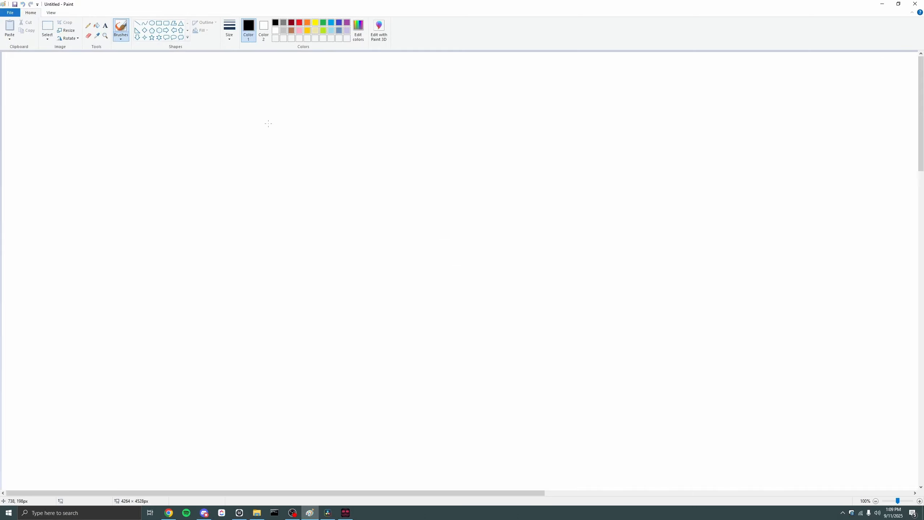
Fill the canvas with black and choose red as the drawing color
{"action": "left_click", "coordinate": [97, 25]}
{"action": "left_click", "coordinate": [158, 63]}
{"action": "left_click", "coordinate": [299, 23]}
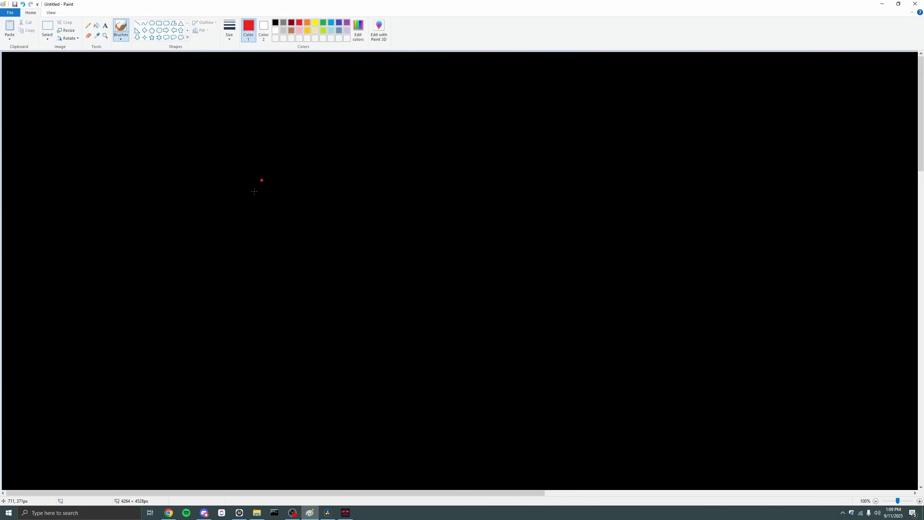
Draw a red stick figure with the brush and a long horizontal arrow leading away from it to the right
{"action": "left_click_drag", "start_coordinate": [205, 143], "coordinate": [203, 141]}
{"action": "left_click_drag", "start_coordinate": [190, 193], "coordinate": [185, 289]}
{"action": "left_click_drag", "start_coordinate": [166, 241], "coordinate": [252, 244]}
{"action": "left_click_drag", "start_coordinate": [187, 294], "coordinate": [152, 320]}
{"action": "left_click_drag", "start_coordinate": [176, 297], "coordinate": [223, 325]}
{"action": "left_click_drag", "start_coordinate": [279, 254], "coordinate": [502, 261]}
{"action": "left_click_drag", "start_coordinate": [433, 239], "coordinate": [475, 293]}
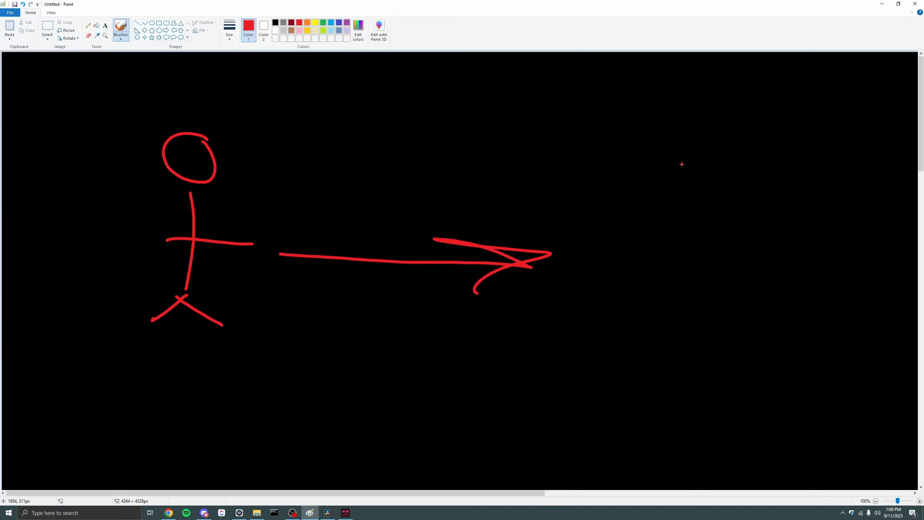
Draw a second red stick figure with the brush to the right of the arrowhead
{"action": "left_click_drag", "start_coordinate": [680, 163], "coordinate": [685, 222]}
{"action": "mouse_move", "coordinate": [683, 156]}
{"action": "left_mouse_down"}
{"action": "mouse_move", "coordinate": [690, 220]}
{"action": "mouse_move", "coordinate": [675, 334]}
{"action": "left_mouse_up"}
{"action": "left_click_drag", "start_coordinate": [655, 274], "coordinate": [742, 267]}
{"action": "left_click_drag", "start_coordinate": [687, 337], "coordinate": [620, 363]}
{"action": "left_click_drag", "start_coordinate": [674, 338], "coordinate": [708, 377]}
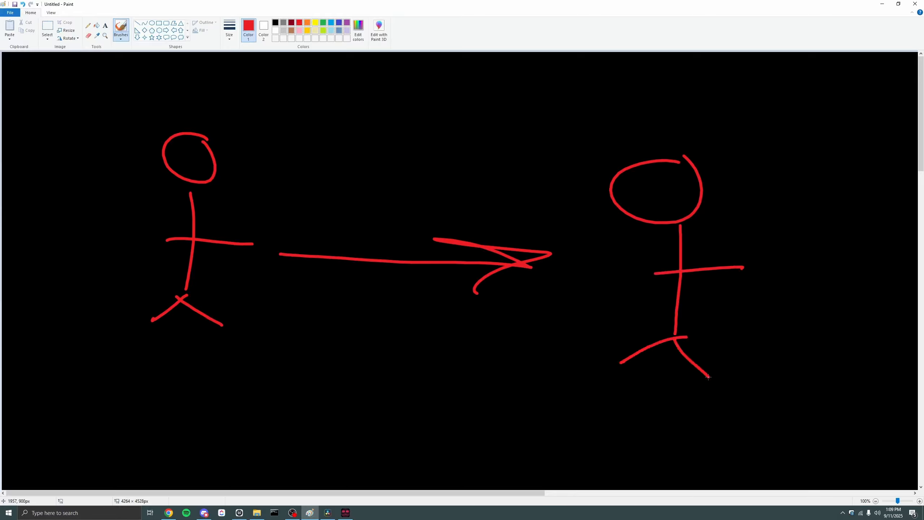
Draw a dashed vertical line across the middle of the arrow and a large circle around the right-hand stick figure
{"action": "left_click_drag", "start_coordinate": [380, 139], "coordinate": [379, 146]}
{"action": "left_click_drag", "start_coordinate": [377, 170], "coordinate": [378, 238]}
{"action": "left_click_drag", "start_coordinate": [378, 252], "coordinate": [379, 288]}
{"action": "left_click_drag", "start_coordinate": [376, 317], "coordinate": [375, 382]}
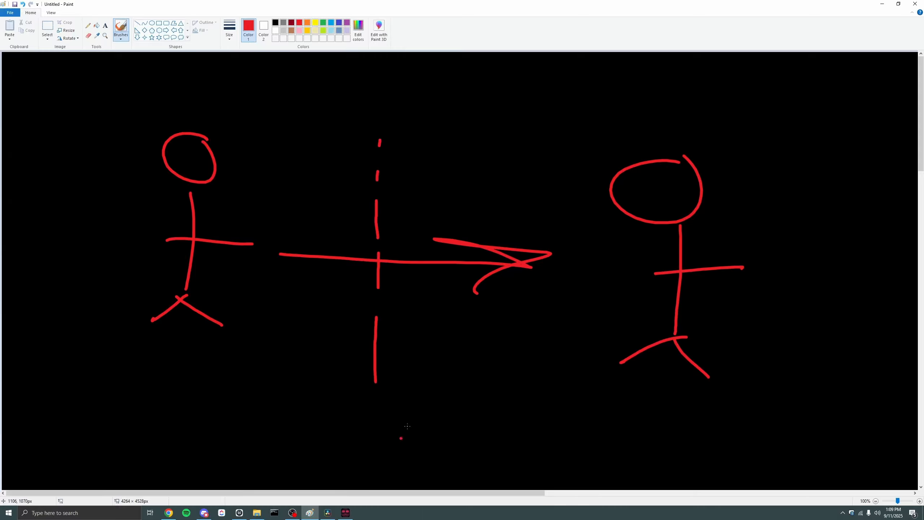
{"action": "left_click", "coordinate": [359, 118]}
{"action": "left_click", "coordinate": [330, 279]}
{"action": "mouse_move", "coordinate": [671, 125]}
{"action": "left_mouse_down"}
{"action": "mouse_move", "coordinate": [735, 122]}
{"action": "mouse_move", "coordinate": [701, 107]}
{"action": "left_mouse_up"}
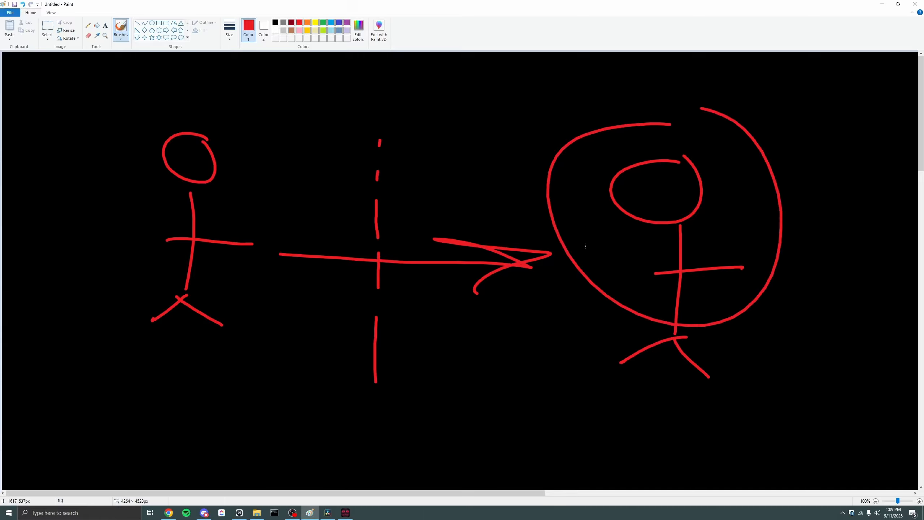
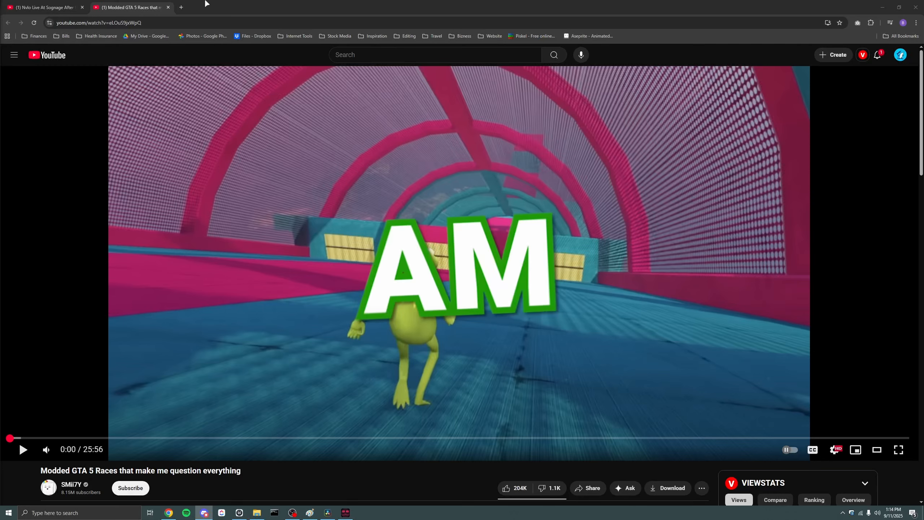
Switch to the browser and play the "Modded GTA 5 Races that make me question everything" video around 7:50
{"action": "left_click", "coordinate": [239, 4]}
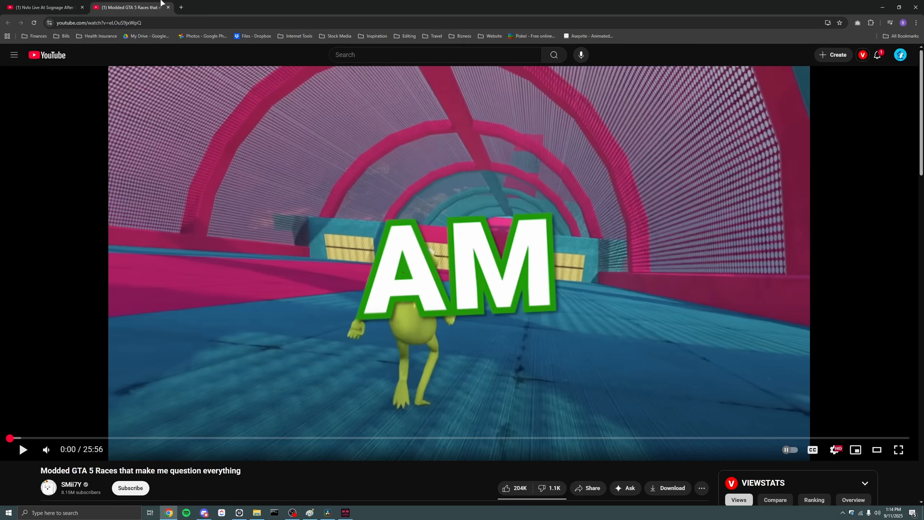
{"action": "left_click", "coordinate": [45, 7]}
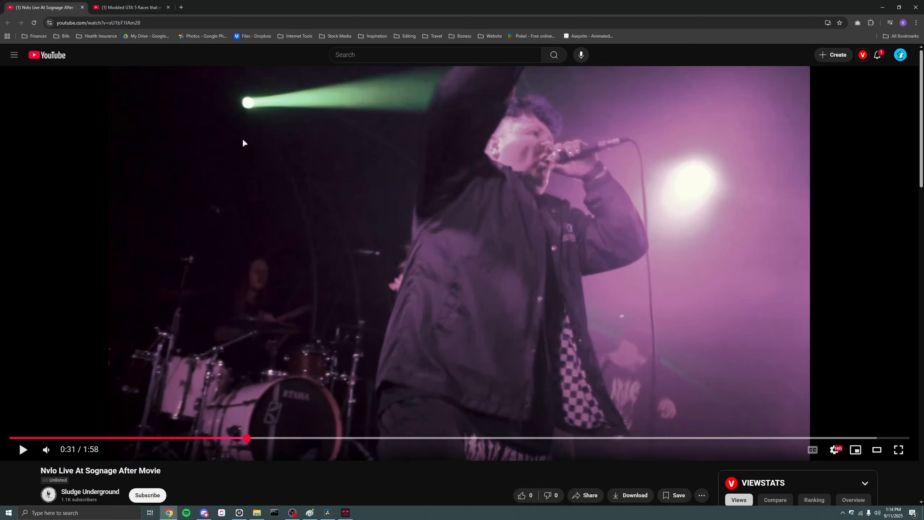
{"action": "left_click", "coordinate": [127, 7]}
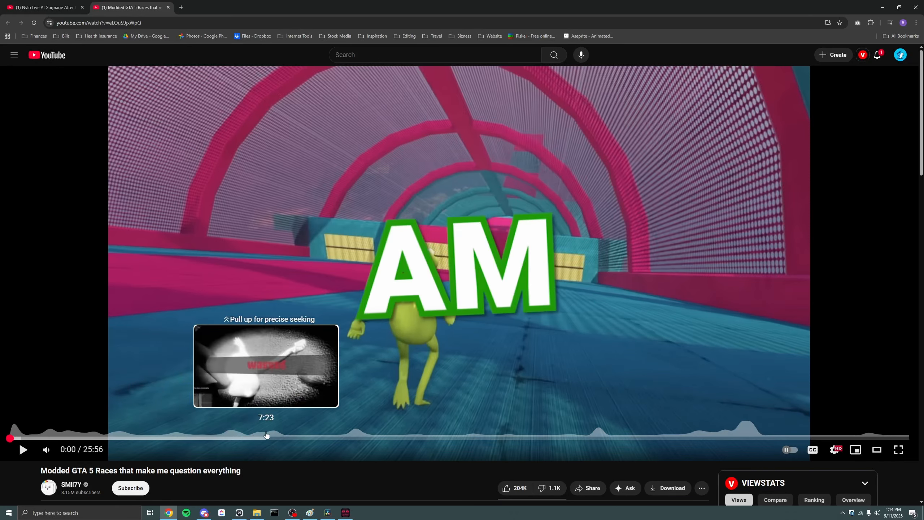
{"action": "left_click", "coordinate": [279, 437]}
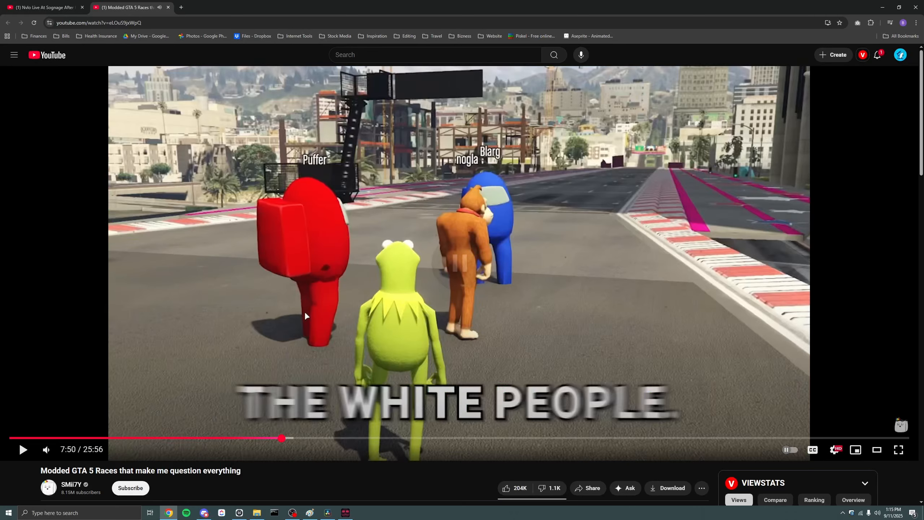
{"action": "left_click", "coordinate": [282, 395]}
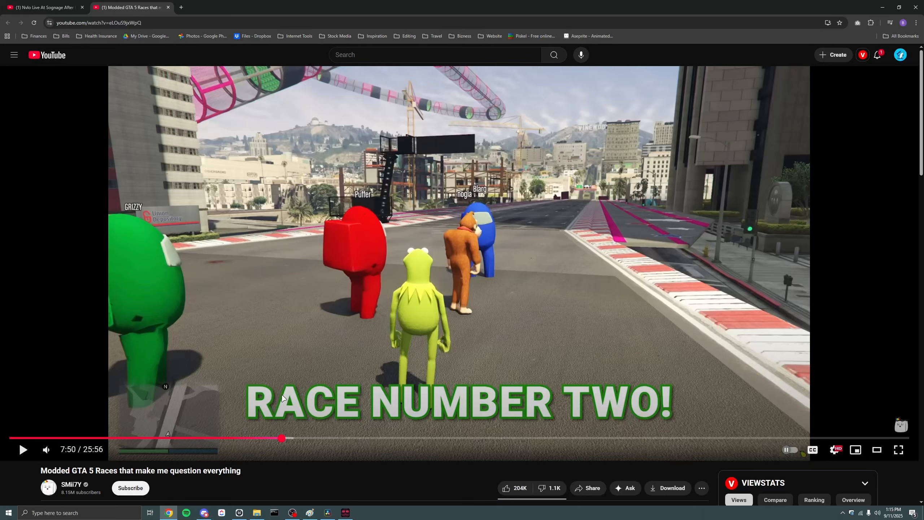
{"action": "left_click_drag", "start_coordinate": [281, 438], "coordinate": [282, 438]}
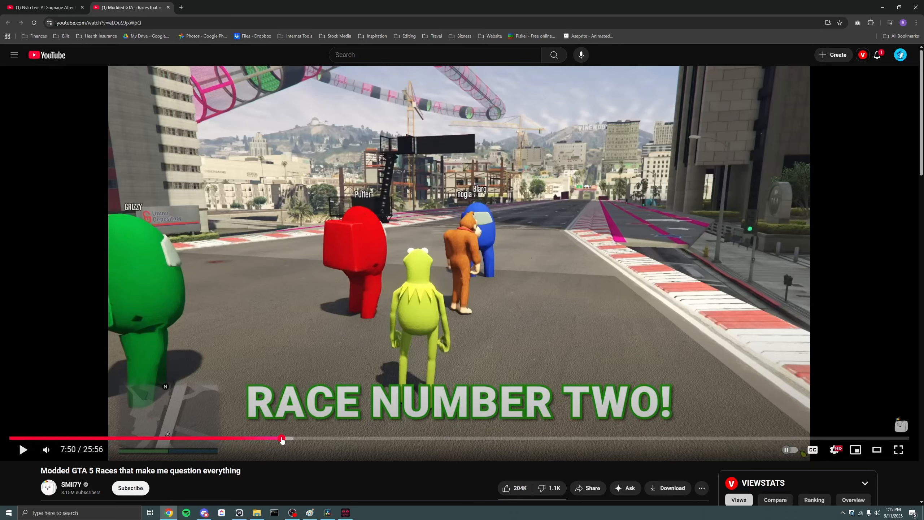
{"action": "left_click", "coordinate": [256, 289]}
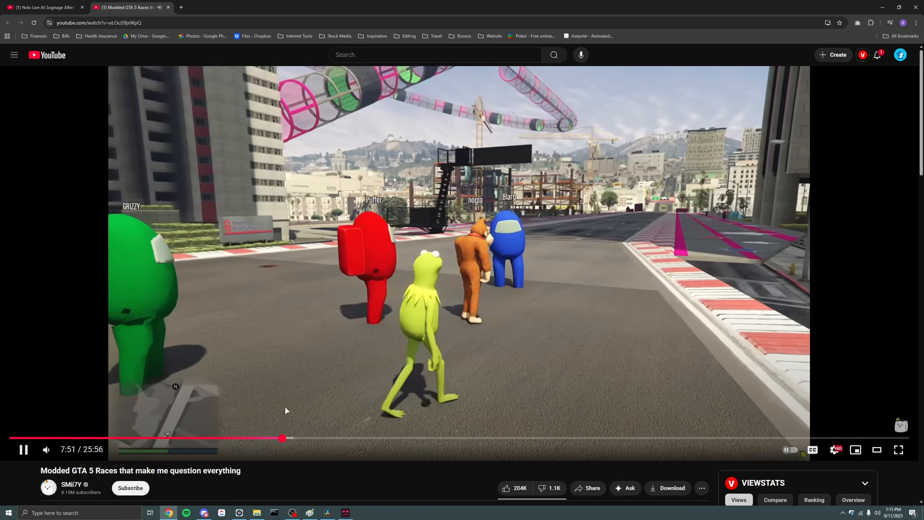
{"action": "left_click", "coordinate": [277, 439]}
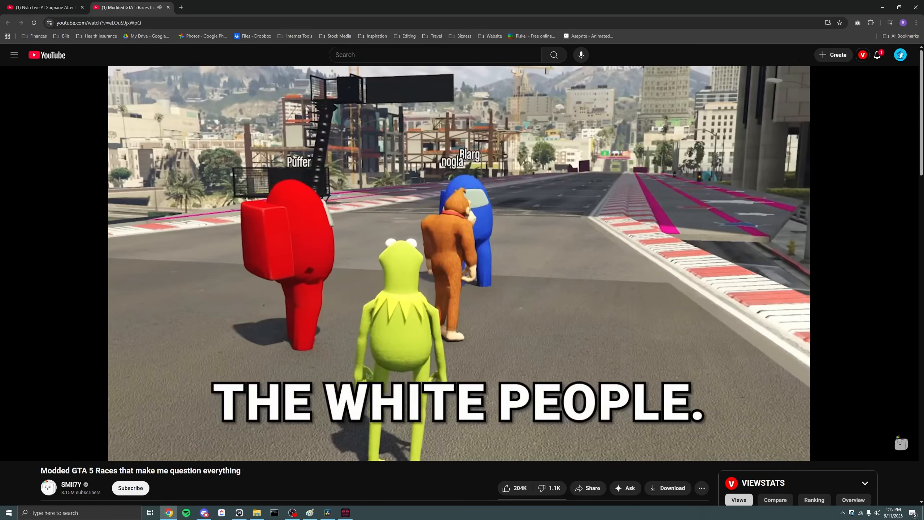
{"action": "left_click", "coordinate": [271, 277]}
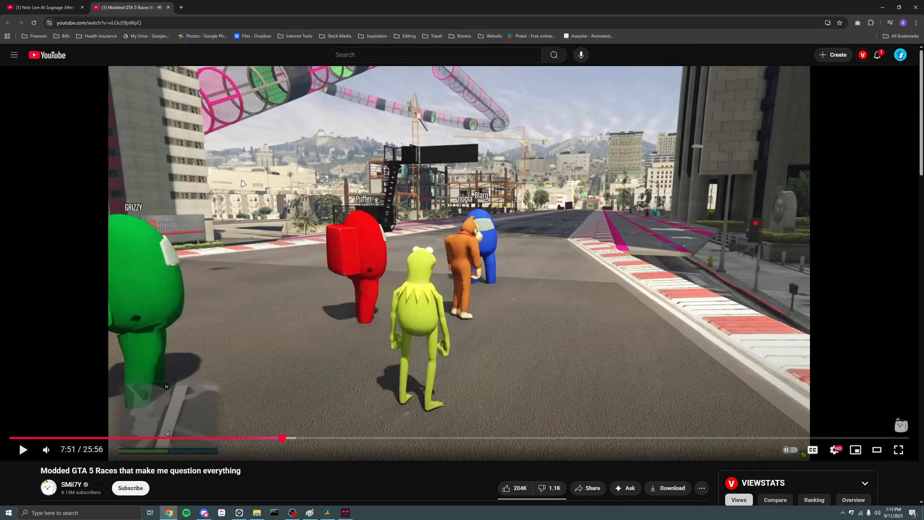
Step backward frame by frame through the animated "THE WHITE PEOPLE." caption to examine how it moves in
{"action": "key", "text": "comma"}
{"action": "key", "text": "comma"}
{"action": "key", "text": "comma"}
{"action": "key", "text": "comma"}
{"action": "key", "text": "comma"}
{"action": "key", "text": "comma"}
{"action": "key", "text": "comma"}
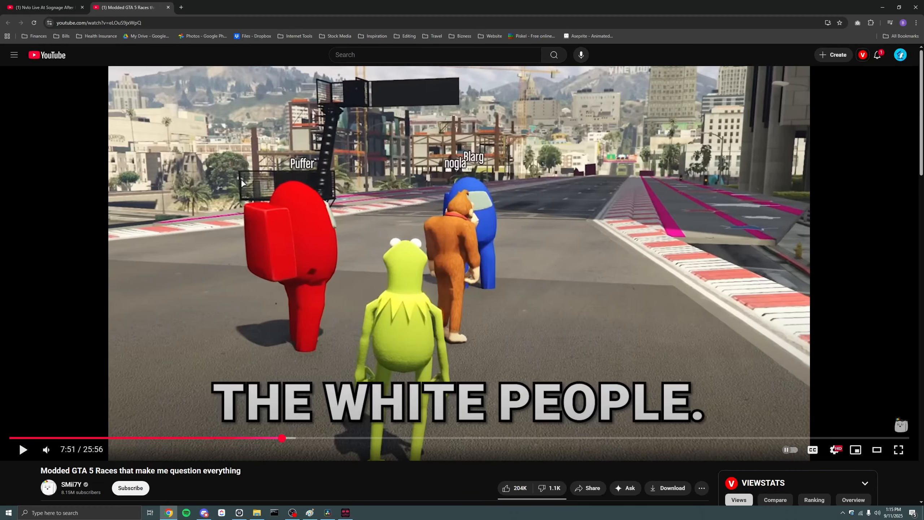
{"action": "key", "text": "comma"}
{"action": "key", "text": "comma"}
{"action": "key", "text": "comma"}
{"action": "key", "text": "comma"}
{"action": "key", "text": "comma"}
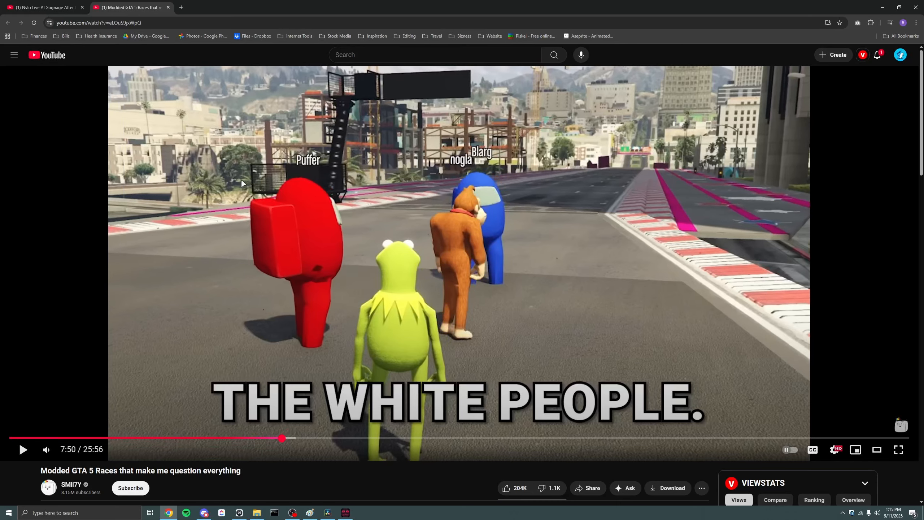
{"action": "key", "text": "comma"}
{"action": "key", "text": "comma"}
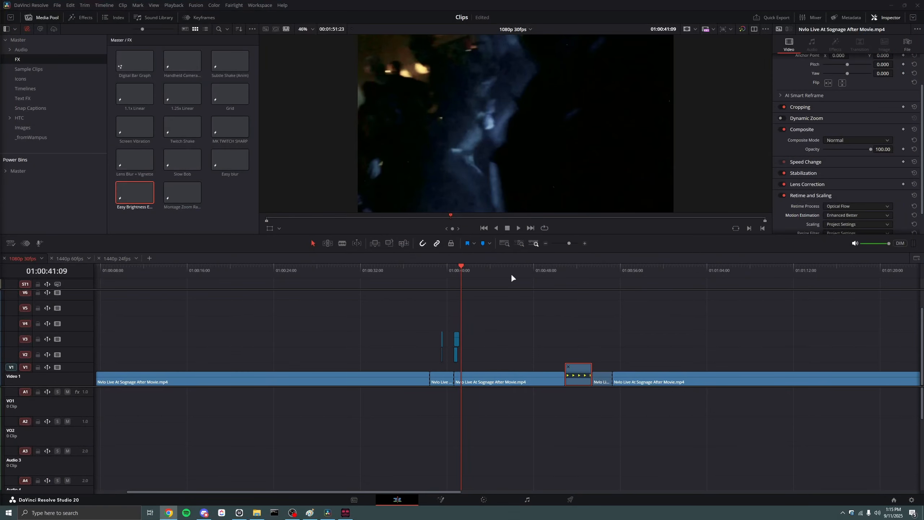
Switch to DaVinci Resolve and delete all concert clips and their overlays from the 1080p 30fps timeline, keeping the short clip at its start
{"action": "left_click", "coordinate": [606, 324]}
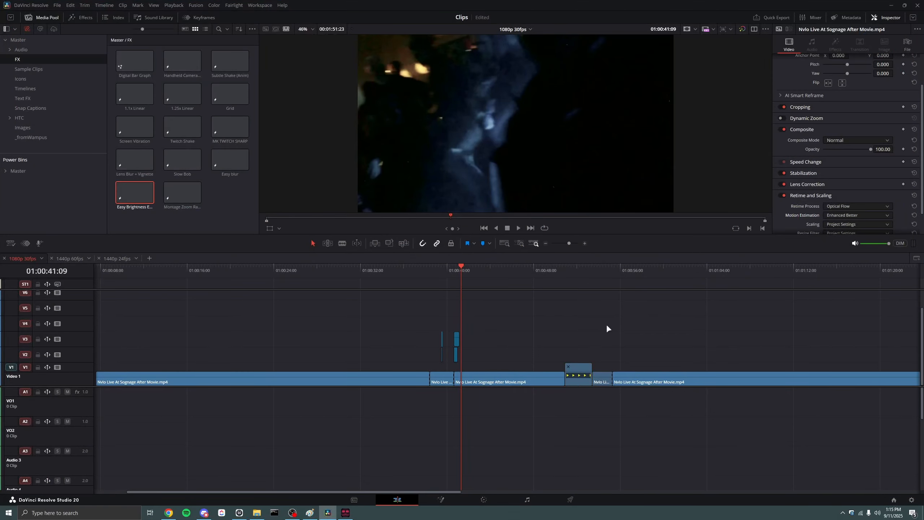
{"action": "scroll", "coordinate": [527, 323], "scroll_direction": "down", "scroll_amount": 3}
{"action": "scroll", "coordinate": [518, 314], "scroll_direction": "up", "scroll_amount": 2}
{"action": "left_click_drag", "start_coordinate": [541, 306], "coordinate": [155, 419]}
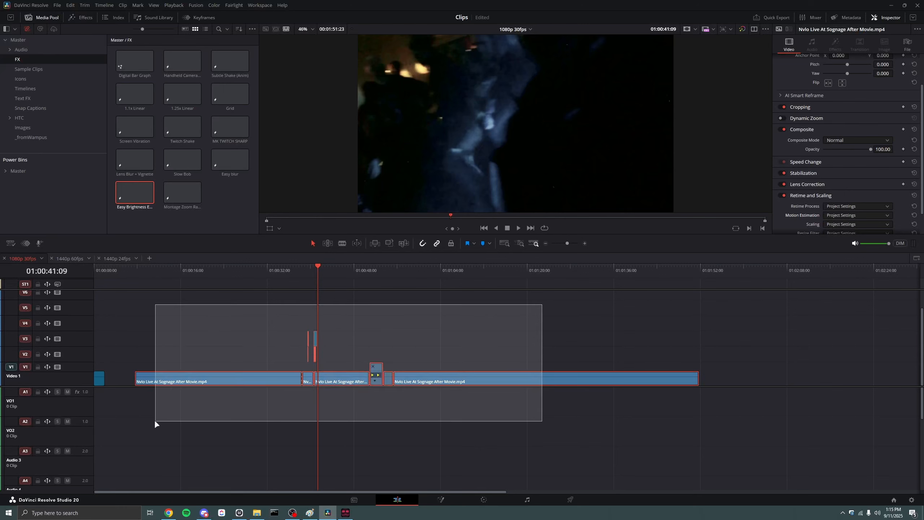
{"action": "key", "text": "Delete"}
Place a Fusion Composition on track V1 at 01:00:08:24 and open it on the Fusion page
{"action": "left_click", "coordinate": [80, 17]}
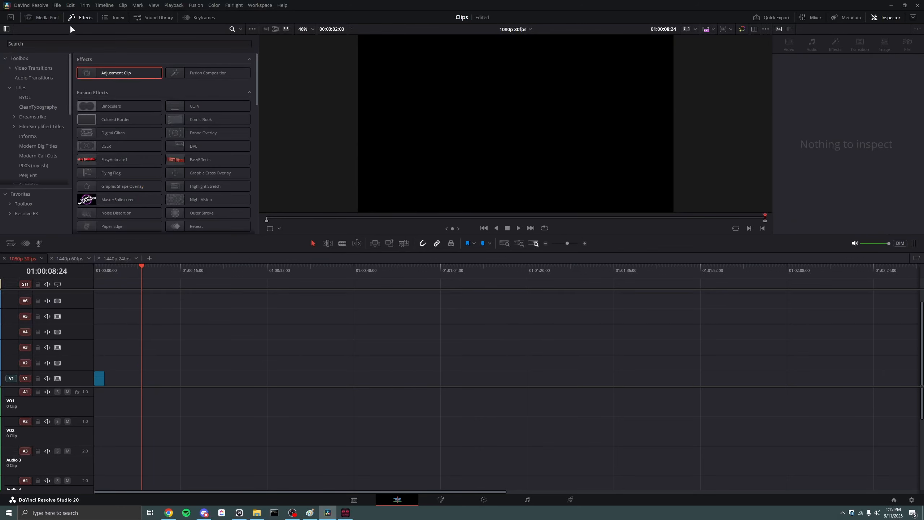
{"action": "scroll", "coordinate": [212, 47], "scroll_direction": "down", "scroll_amount": 1}
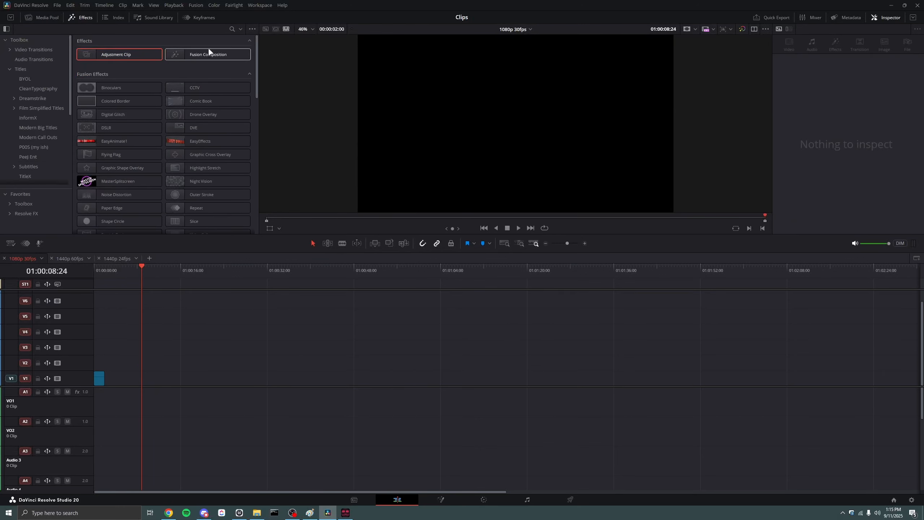
{"action": "left_click_drag", "start_coordinate": [208, 54], "coordinate": [147, 379]}
{"action": "scroll", "coordinate": [147, 379], "scroll_direction": "up", "scroll_amount": 2}
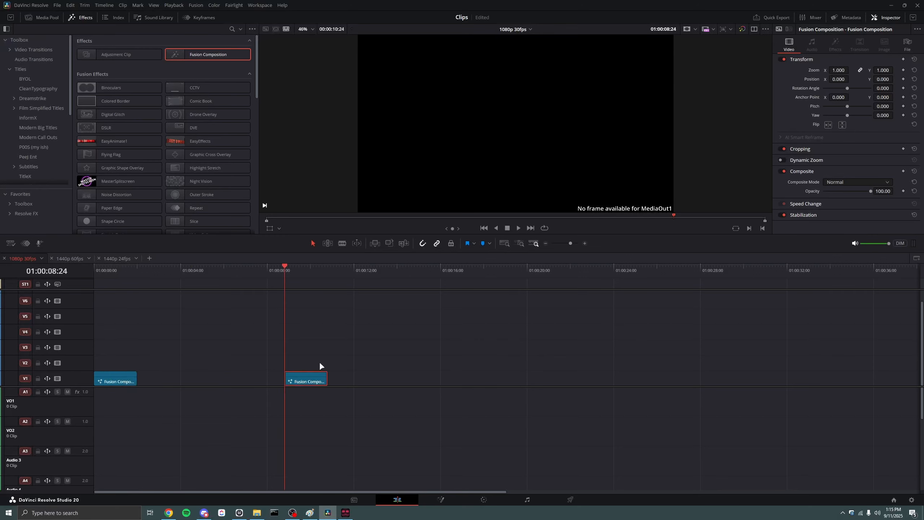
{"action": "key", "text": "shift+5"}
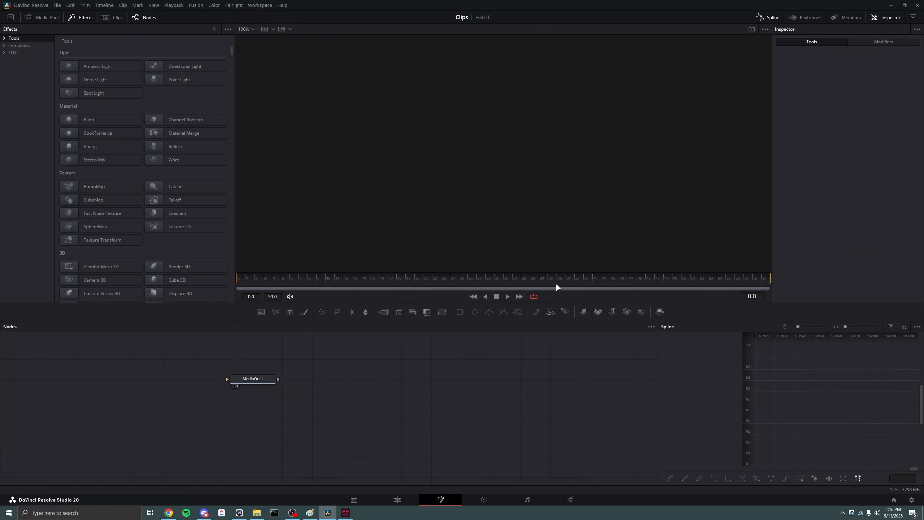
Enlarge the node area, add a Text+ node and connect it to MediaOut1
{"action": "left_click_drag", "start_coordinate": [554, 303], "coordinate": [554, 225]}
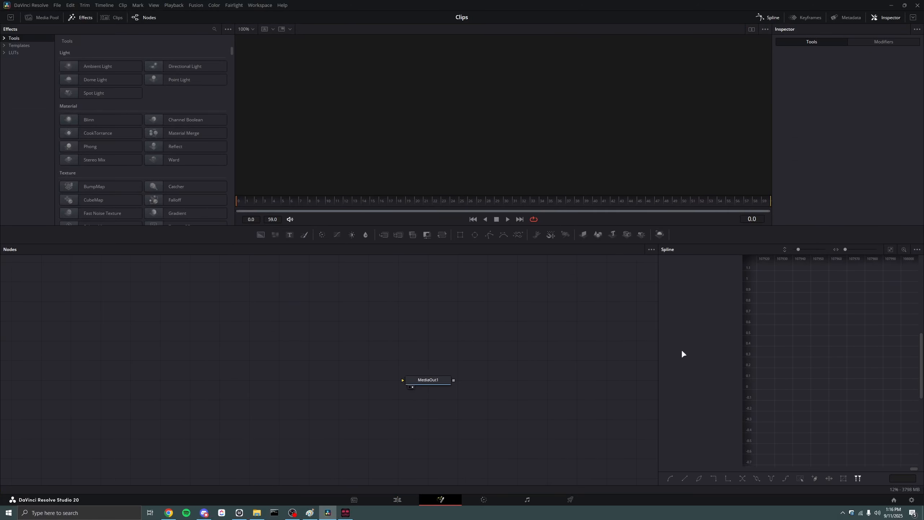
{"action": "left_click_drag", "start_coordinate": [655, 345], "coordinate": [768, 338]}
{"action": "key", "text": "shift+space"}
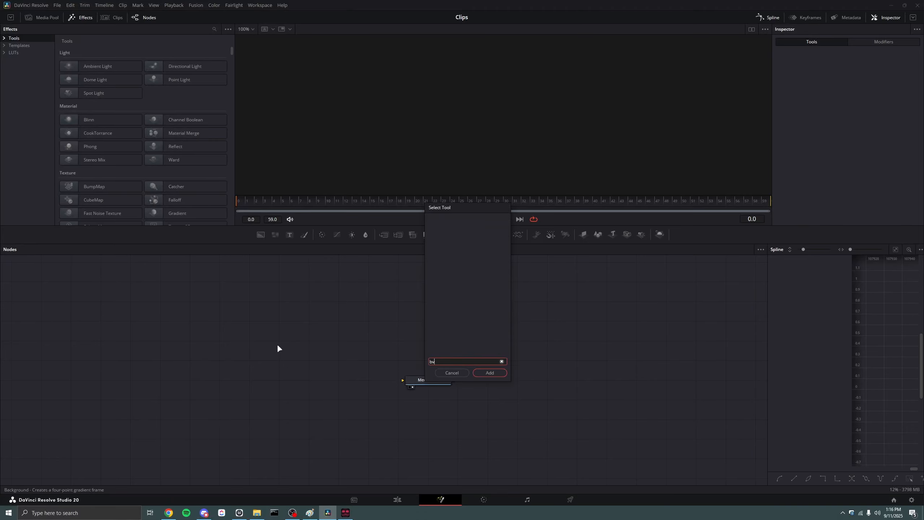
{"action": "type", "text": "text"}
{"action": "key", "text": "Down"}
{"action": "key", "text": "Return"}
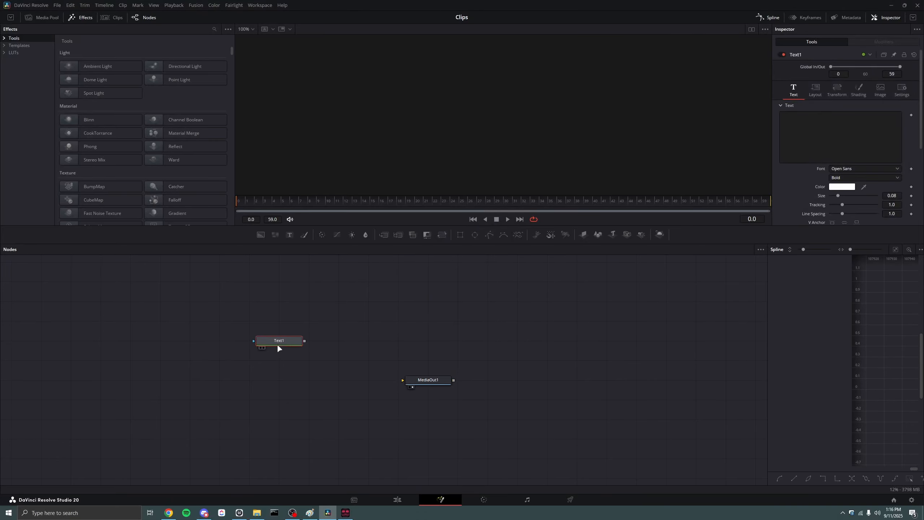
{"action": "left_click_drag", "start_coordinate": [305, 341], "coordinate": [258, 399]}
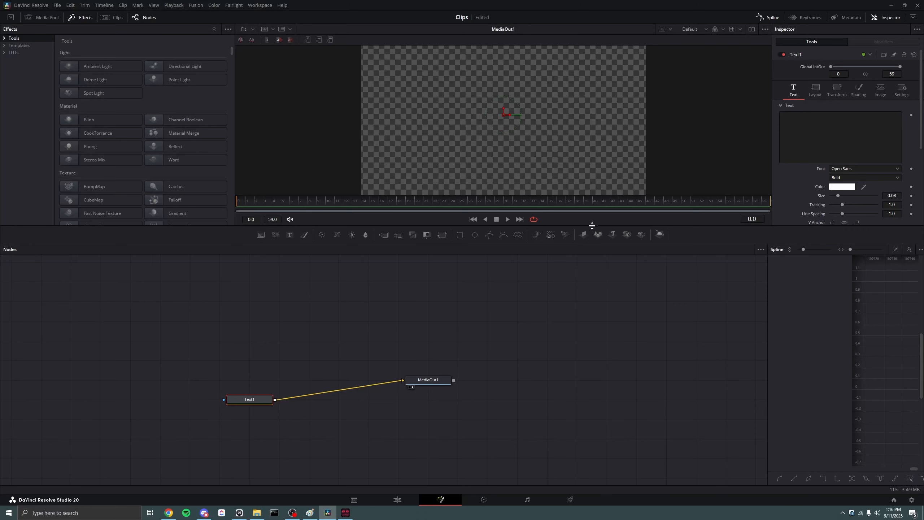
Enter "Hello There" as the Text1 content, enlarge the viewer and line the node up with MediaOut1
{"action": "left_click_drag", "start_coordinate": [593, 224], "coordinate": [592, 319]}
{"action": "left_click", "coordinate": [819, 150]}
{"action": "type", "text": "Hello There"}
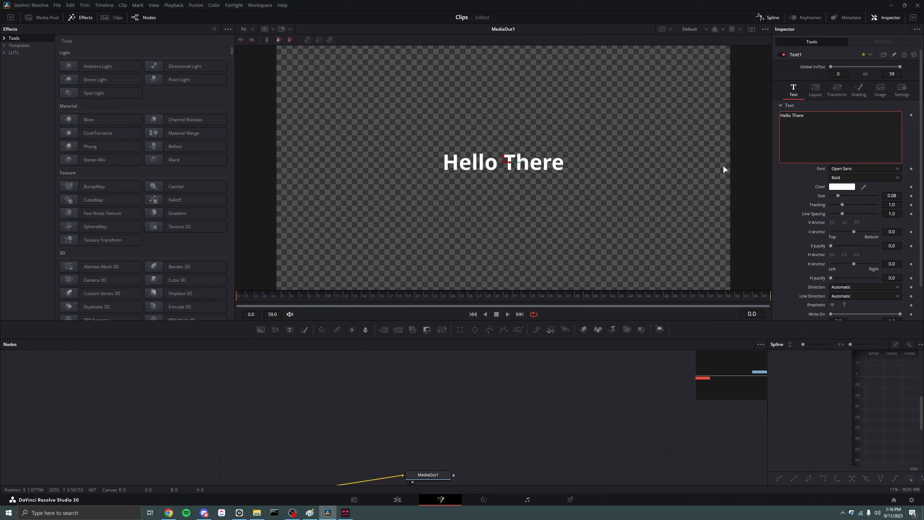
{"action": "scroll", "coordinate": [406, 417], "scroll_direction": "down", "scroll_amount": 1}
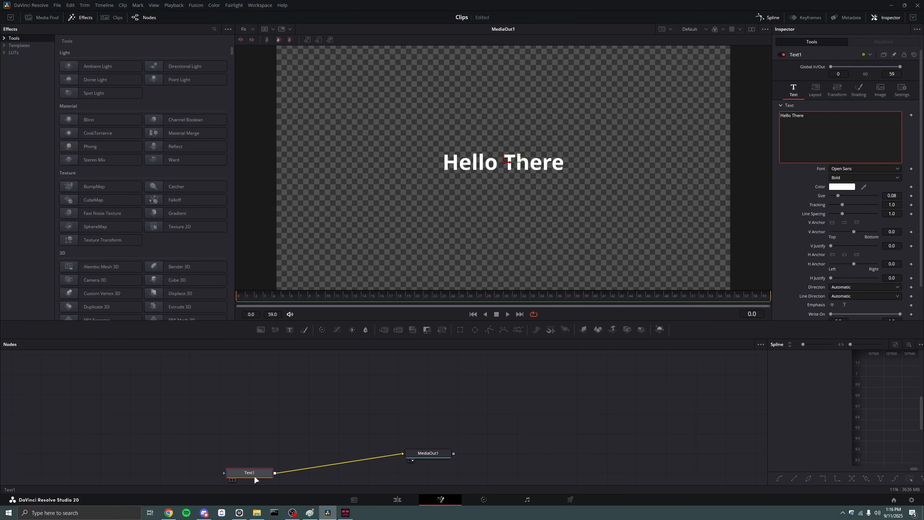
{"action": "left_click_drag", "start_coordinate": [254, 473], "coordinate": [286, 454]}
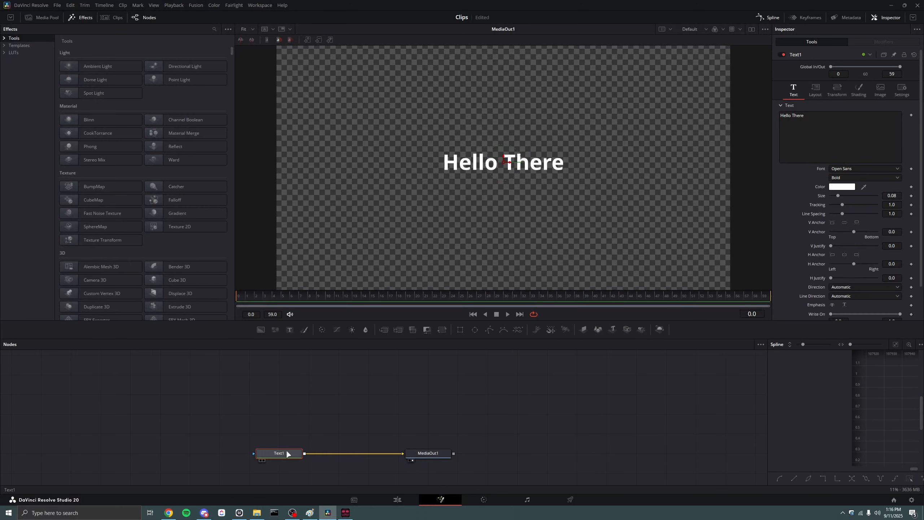
{"action": "left_click", "coordinate": [829, 118]}
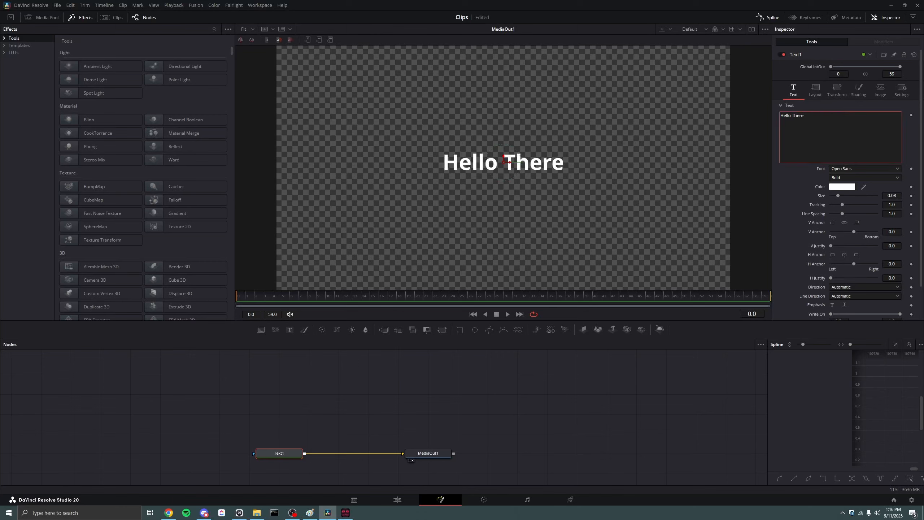
{"action": "left_click", "coordinate": [118, 360]}
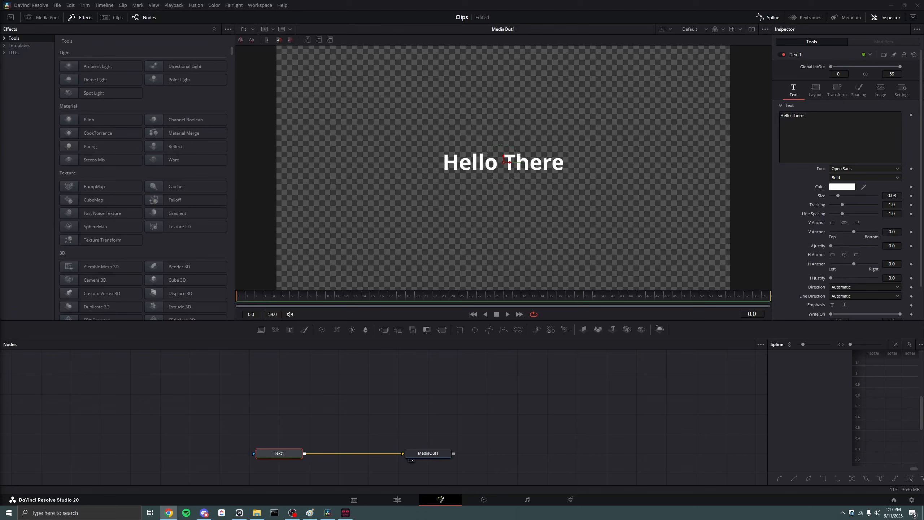
Paste the copied group of LastSpace, Length, Location, Text1_1, Text2 and Merge1 nodes into the node graph
{"action": "left_click", "coordinate": [216, 382]}
{"action": "key", "text": "ctrl+v"}
{"action": "left_click_drag", "start_coordinate": [234, 415], "coordinate": [444, 437]}
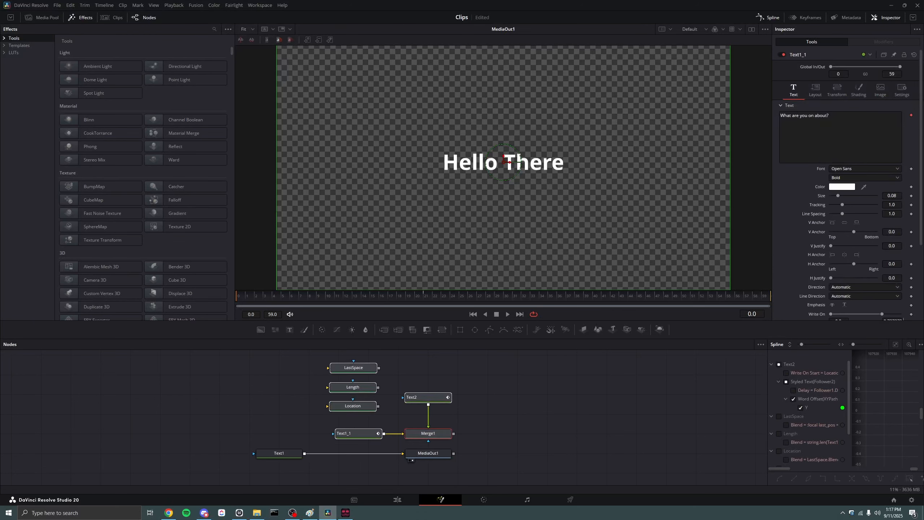
{"action": "key", "text": "alt+Tab"}
{"action": "key", "text": "alt+Tab"}
{"action": "key", "text": "alt+Tab"}
{"action": "key", "text": "alt+Tab"}
Move the Text1 and MediaOut1 nodes away to the left of the pasted node group
{"action": "left_click_drag", "start_coordinate": [205, 445], "coordinate": [485, 489]}
{"action": "left_click_drag", "start_coordinate": [418, 453], "coordinate": [134, 422]}
{"action": "left_click", "coordinate": [240, 420]}
{"action": "scroll", "coordinate": [242, 420], "scroll_direction": "right", "scroll_amount": 2}
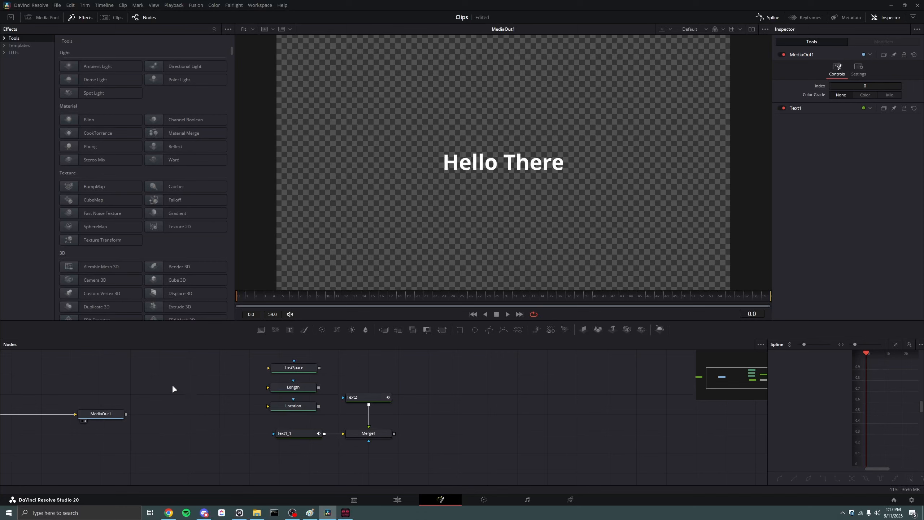
Show Merge1 in the viewer and scrub to frame 43 to examine its text animation
{"action": "left_click", "coordinate": [371, 434]}
{"action": "key", "text": "1"}
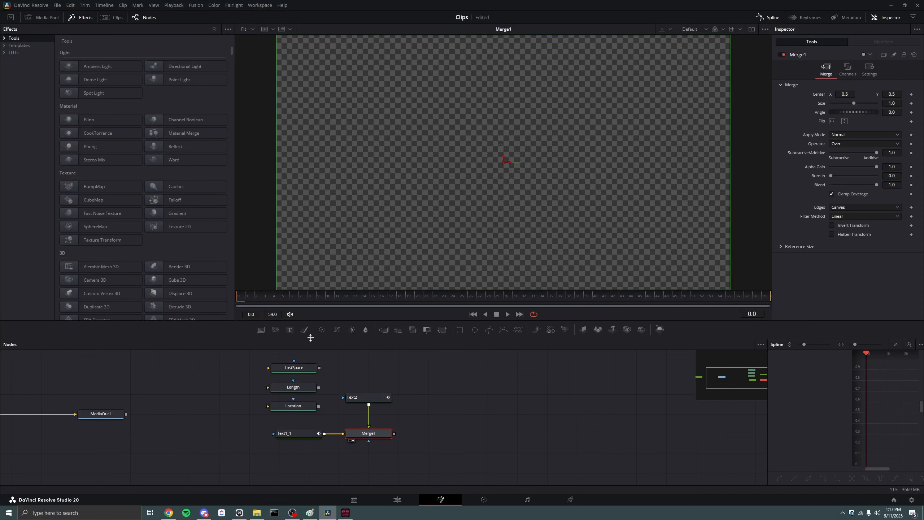
{"action": "left_click_drag", "start_coordinate": [262, 296], "coordinate": [622, 295]}
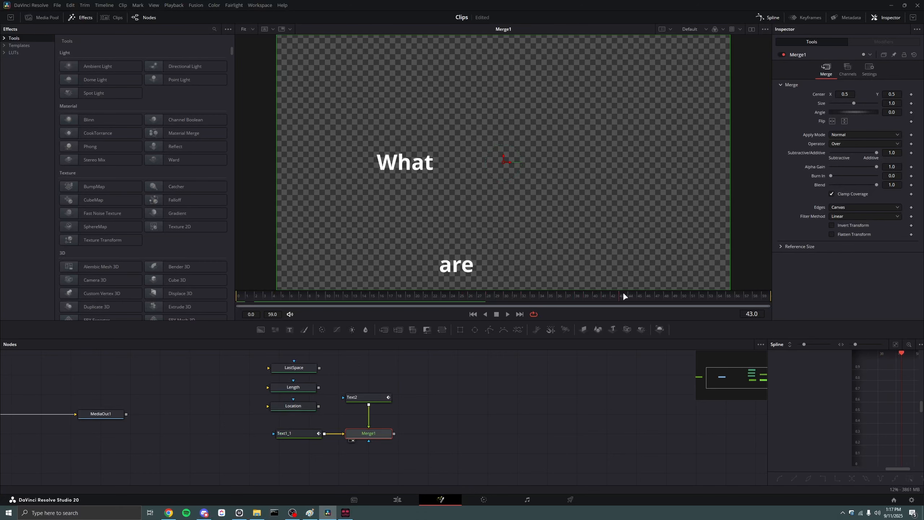
Play back Merge1, then view the Location and Length nodes individually and scrub the timeline to examine how their Blend expressions behave
{"action": "key", "text": "space"}
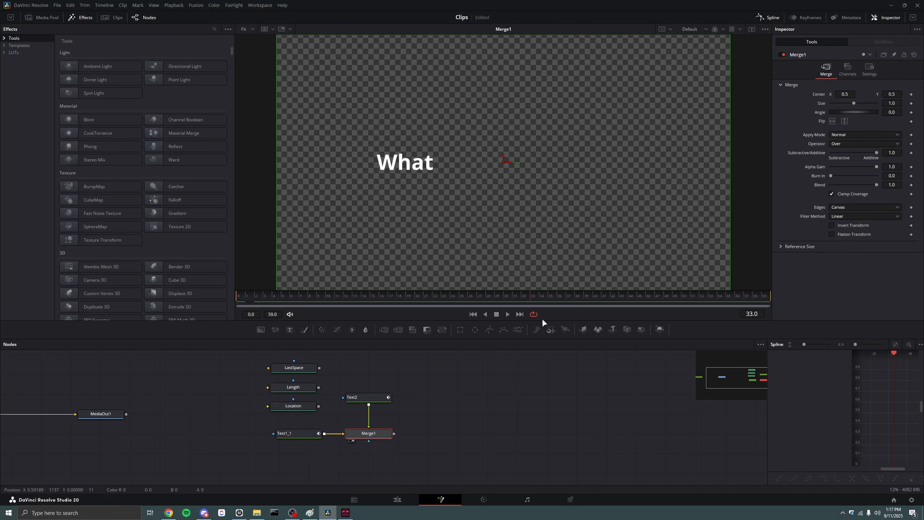
{"action": "left_click", "coordinate": [293, 405]}
{"action": "key", "text": "1"}
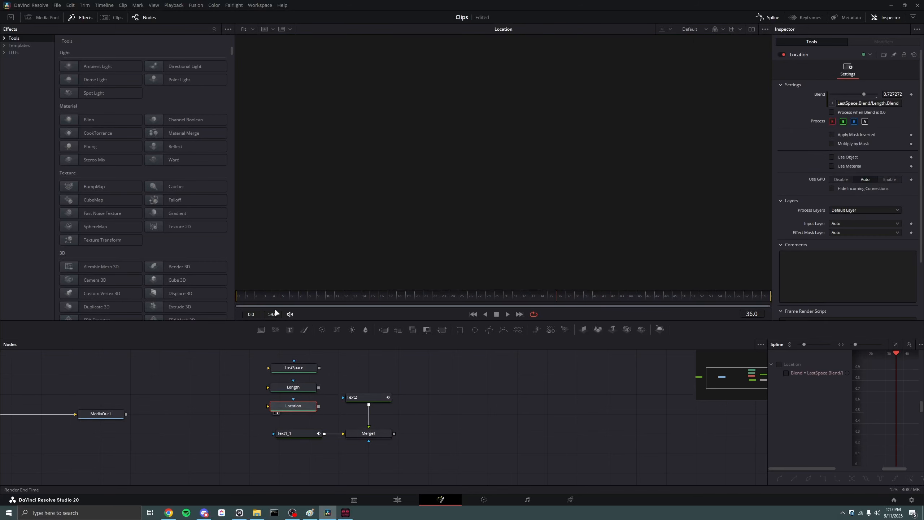
{"action": "left_click_drag", "start_coordinate": [276, 291], "coordinate": [649, 297]}
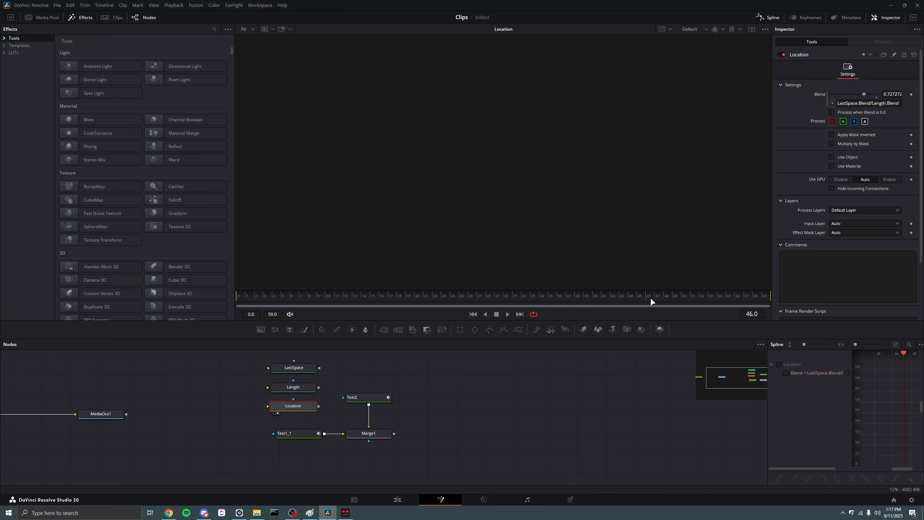
{"action": "left_click", "coordinate": [301, 386]}
{"action": "key", "text": "1"}
{"action": "left_click_drag", "start_coordinate": [246, 291], "coordinate": [720, 285]}
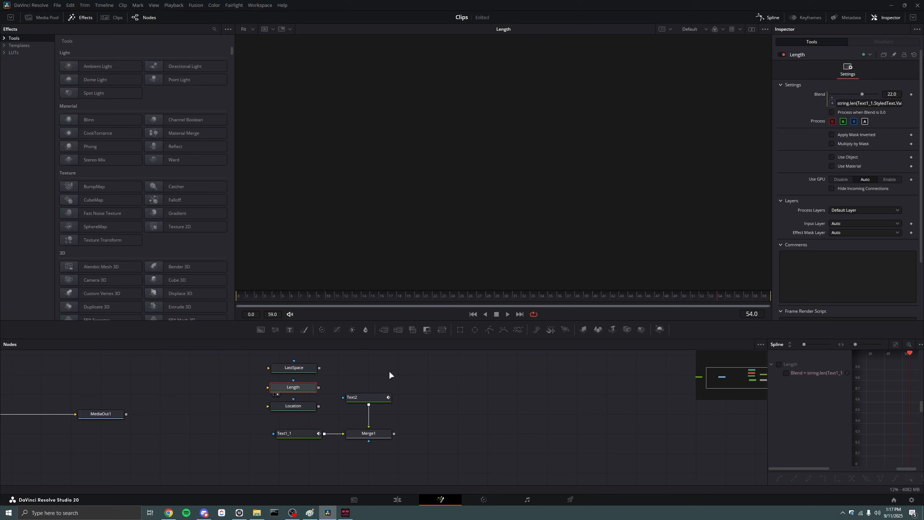
Examine the LastSpace node's Blend expression while scrubbing to frame 52, and select the whole pasted node group
{"action": "scroll", "coordinate": [254, 422], "scroll_direction": "down", "scroll_amount": 1}
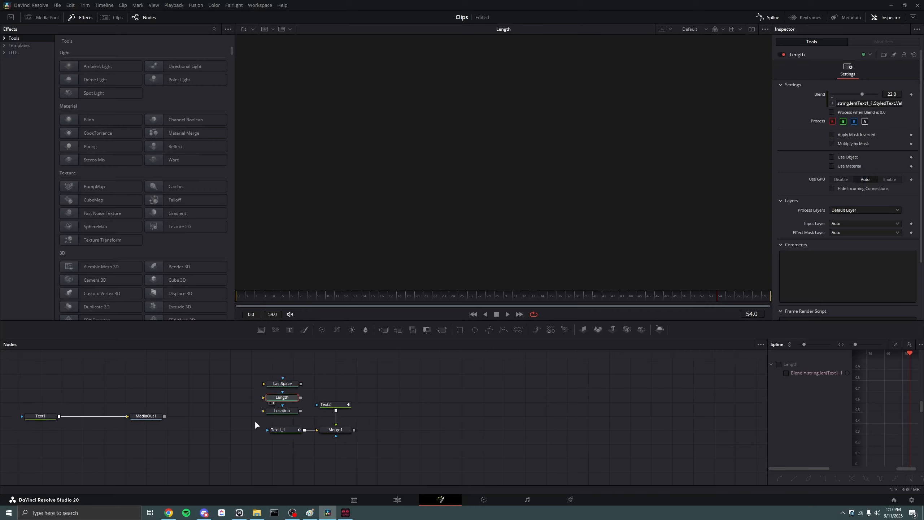
{"action": "scroll", "coordinate": [243, 410], "scroll_direction": "up", "scroll_amount": 1}
{"action": "scroll", "coordinate": [211, 404], "scroll_direction": "up", "scroll_amount": 1}
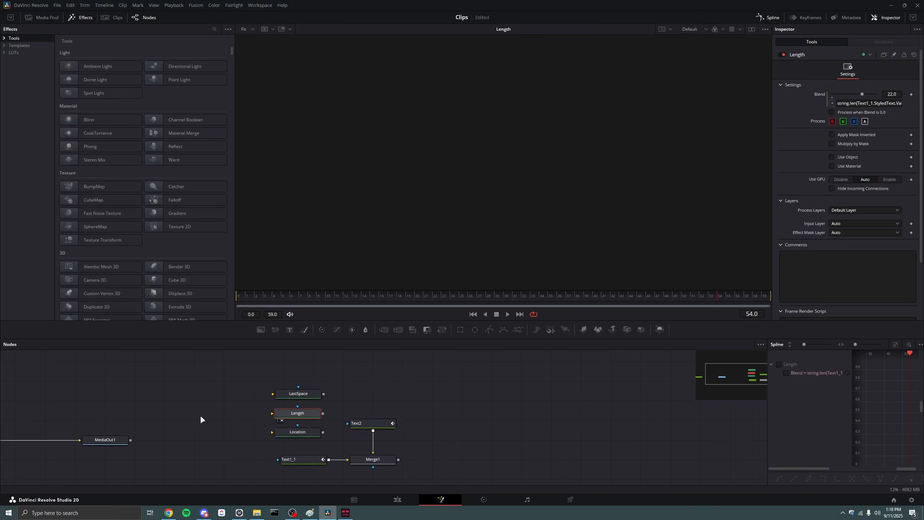
{"action": "scroll", "coordinate": [199, 414], "scroll_direction": "left", "scroll_amount": 4}
{"action": "scroll", "coordinate": [243, 406], "scroll_direction": "down", "scroll_amount": 1}
{"action": "left_click_drag", "start_coordinate": [284, 371], "coordinate": [428, 447]}
{"action": "left_click", "coordinate": [389, 297]}
{"action": "left_click_drag", "start_coordinate": [390, 298], "coordinate": [701, 306]}
{"action": "left_click", "coordinate": [334, 397]}
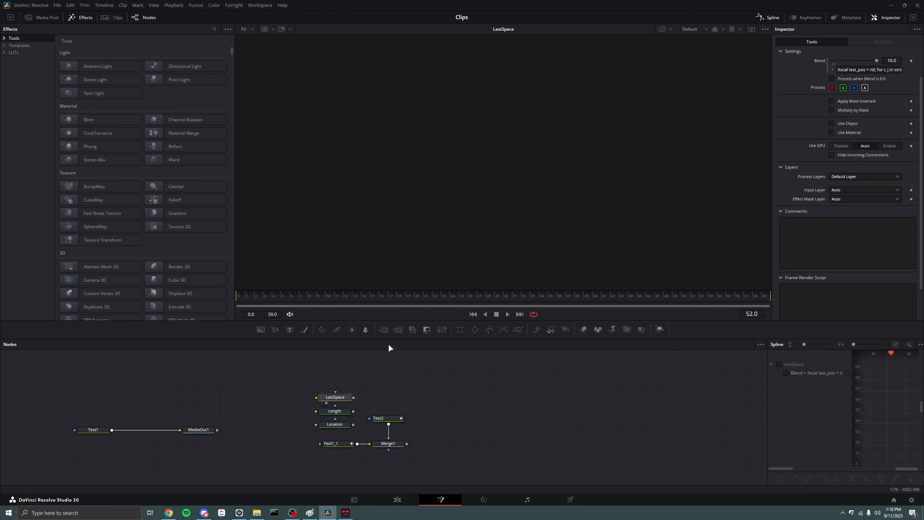
{"action": "left_click_drag", "start_coordinate": [278, 380], "coordinate": [452, 480]}
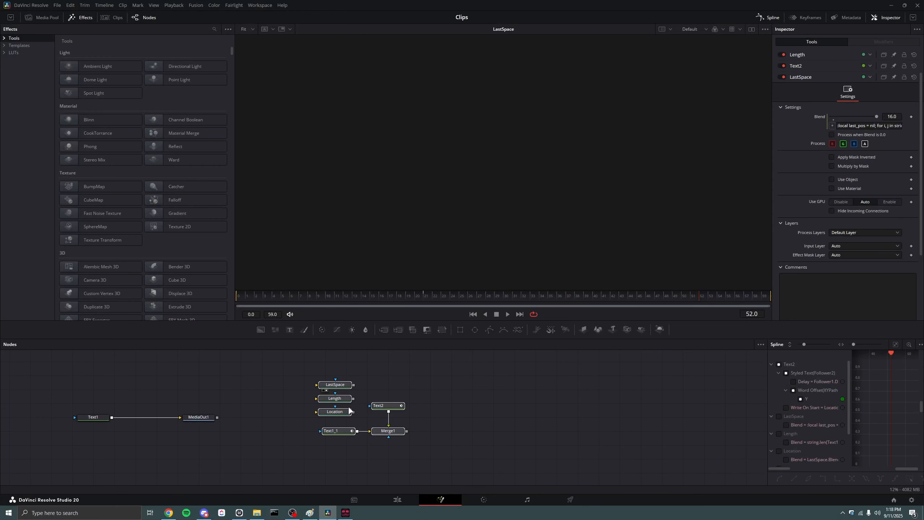
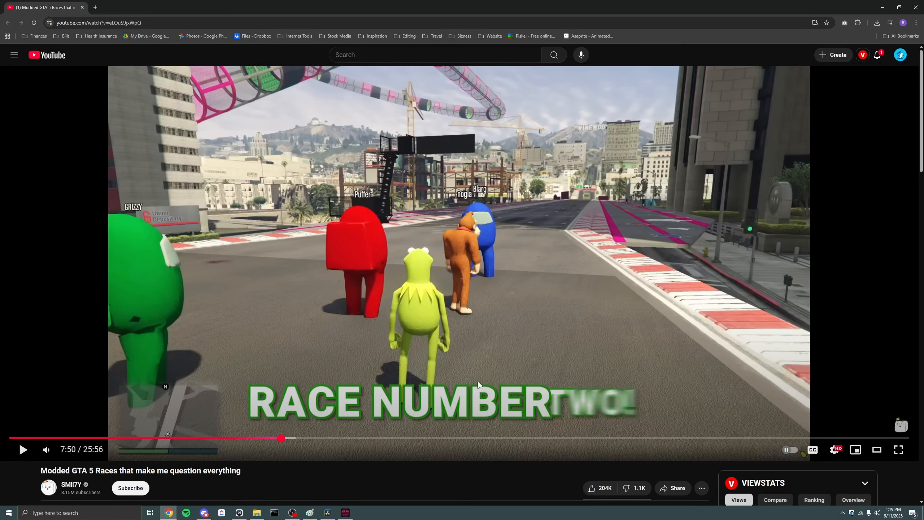
Close the YouTube video window and add a Follower modifier to the "Hello There" text of Text1
{"action": "left_click", "coordinate": [917, 5]}
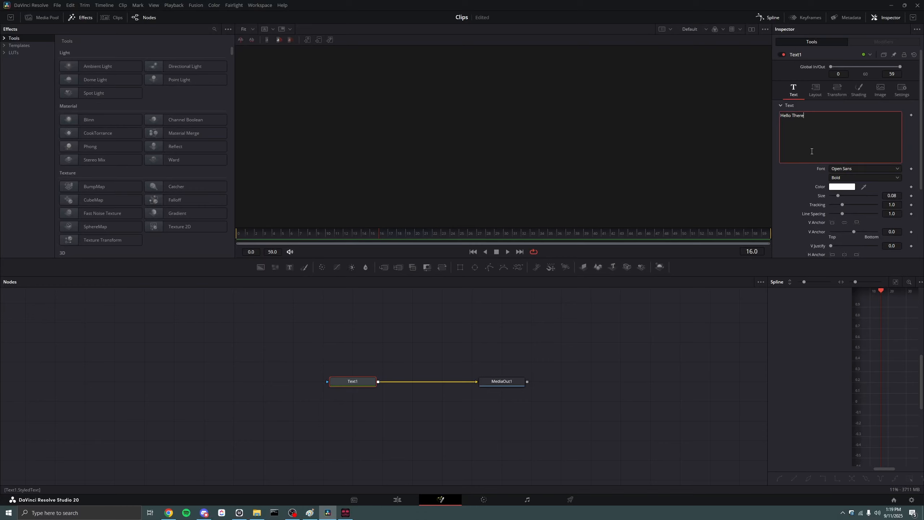
{"action": "left_click", "coordinate": [858, 90]}
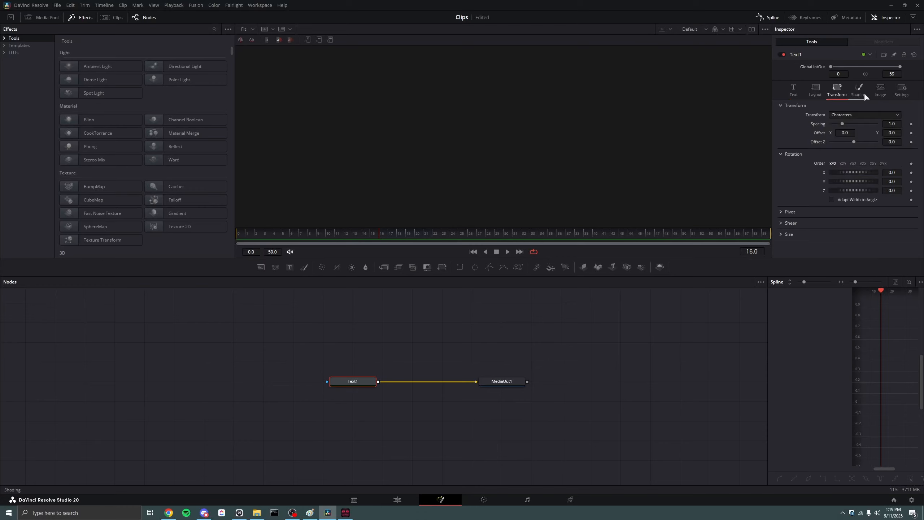
{"action": "left_click", "coordinate": [841, 86]}
{"action": "left_click", "coordinate": [799, 87]}
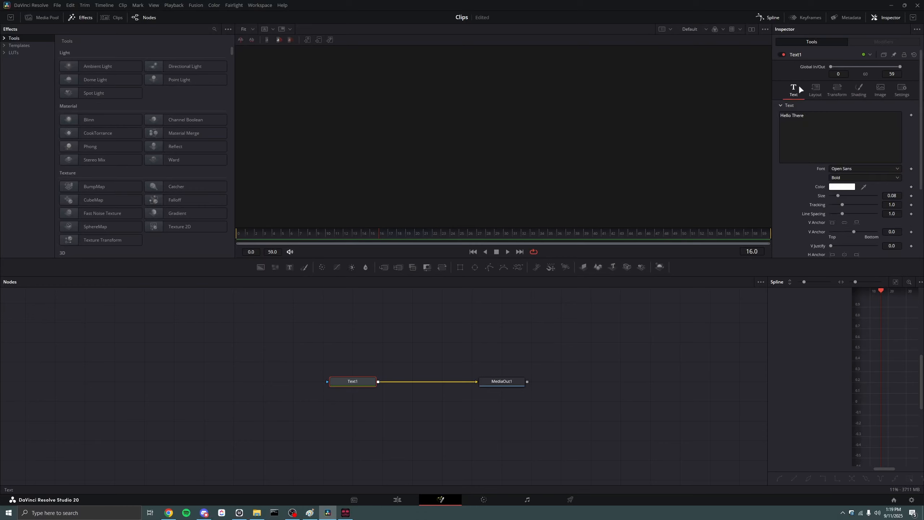
{"action": "right_click", "coordinate": [818, 125]}
{"action": "left_click", "coordinate": [263, 329]}
{"action": "right_click", "coordinate": [805, 137]}
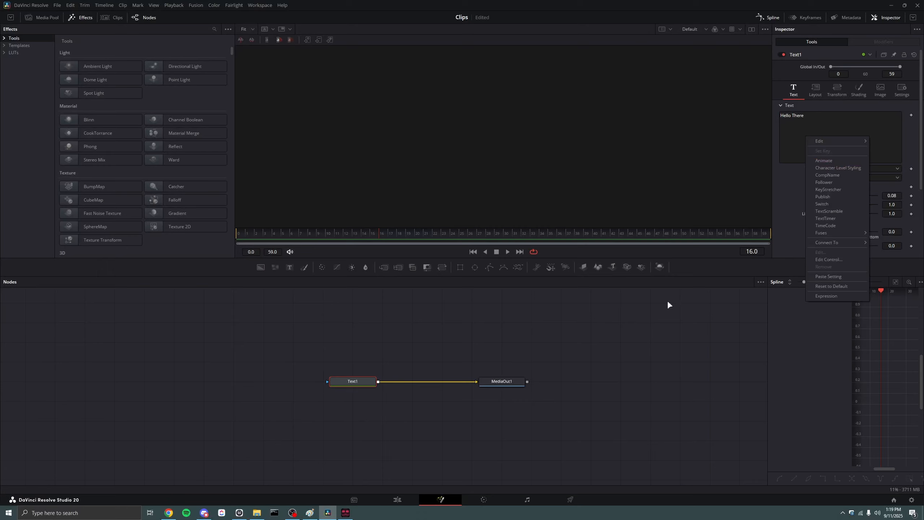
{"action": "left_click", "coordinate": [841, 181]}
Show MediaOut1 in the viewer at frame 24 and select Text1 again
{"action": "left_click", "coordinate": [487, 382]}
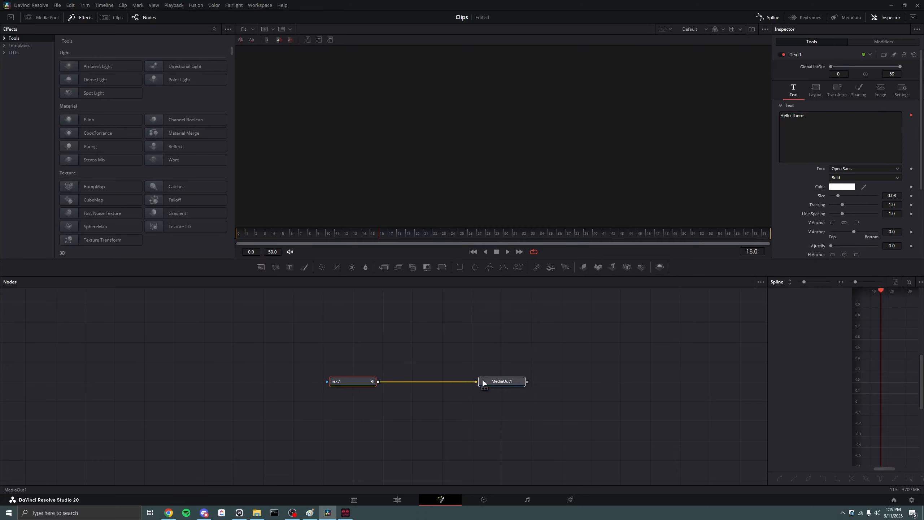
{"action": "left_click_drag", "start_coordinate": [359, 237], "coordinate": [451, 238]}
{"action": "left_click", "coordinate": [357, 380]}
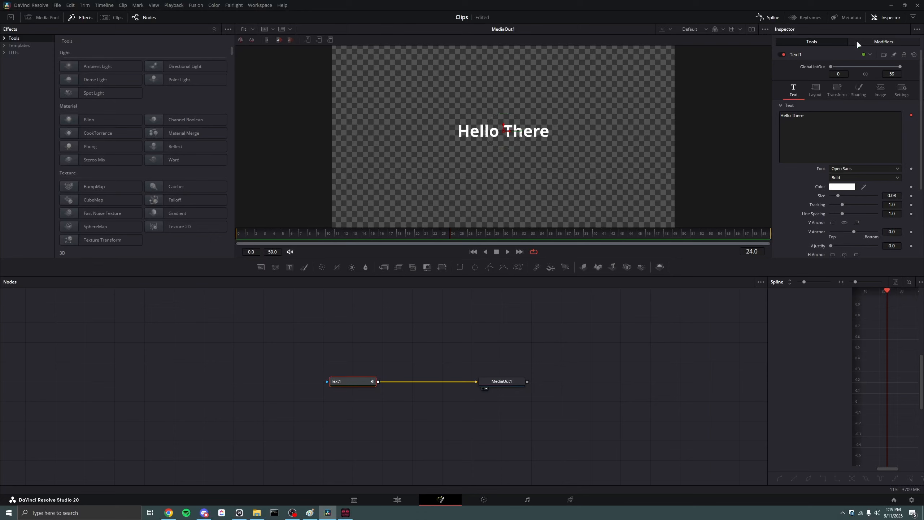
Review the Follower modifier's text, timing and shading settings, including the delay type and order options
{"action": "left_click", "coordinate": [877, 42]}
{"action": "left_click", "coordinate": [826, 68]}
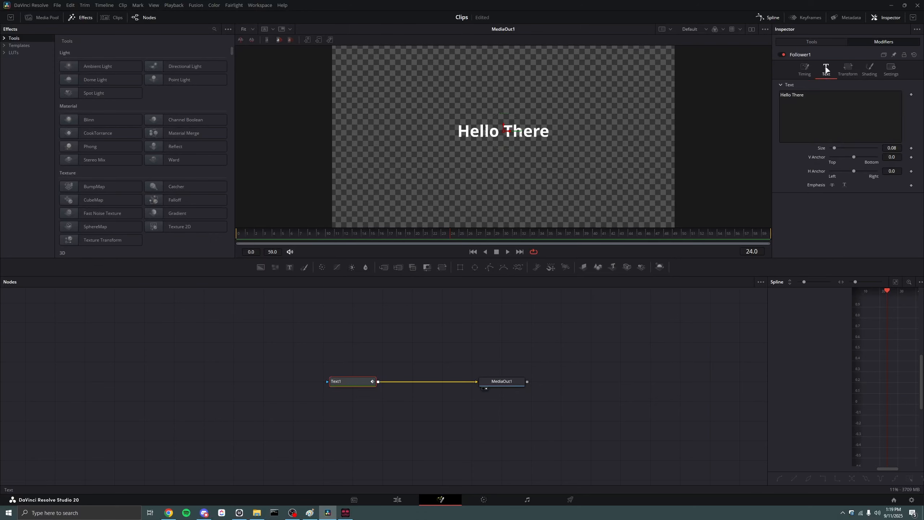
{"action": "left_click", "coordinate": [805, 69]}
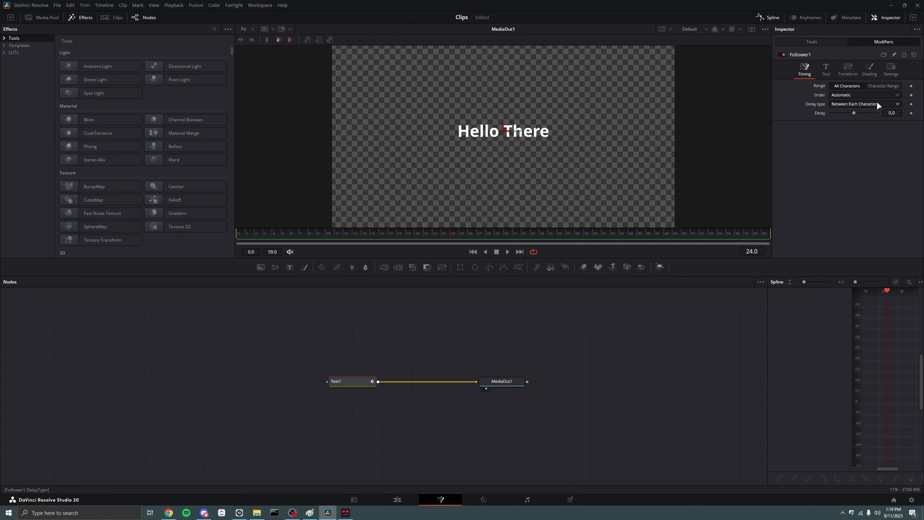
{"action": "left_click", "coordinate": [877, 103]}
{"action": "left_click", "coordinate": [877, 103]}
{"action": "left_click", "coordinate": [877, 92]}
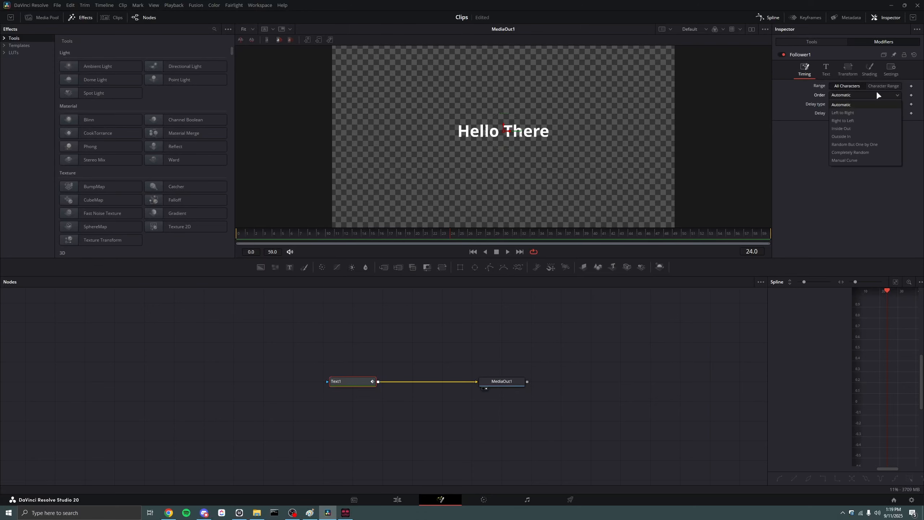
{"action": "left_click", "coordinate": [867, 104]}
{"action": "left_click", "coordinate": [868, 69]}
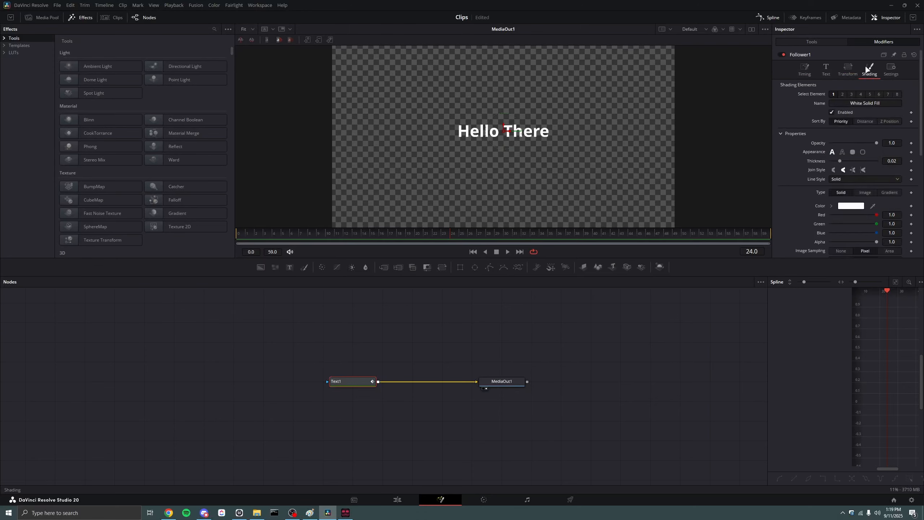
Set the Follower modifier's transform mode to Words and check its text settings
{"action": "left_click", "coordinate": [843, 67]}
{"action": "left_click", "coordinate": [845, 94]}
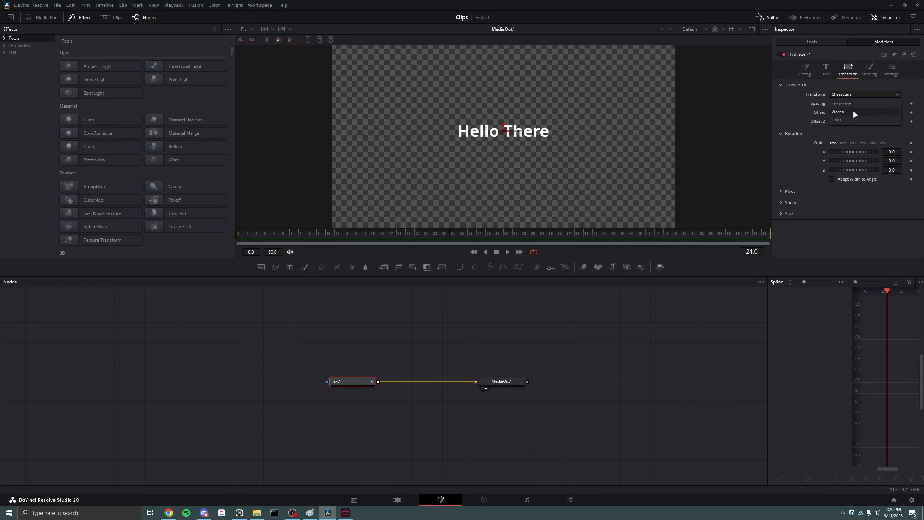
{"action": "left_click", "coordinate": [853, 112]}
{"action": "left_click", "coordinate": [827, 67]}
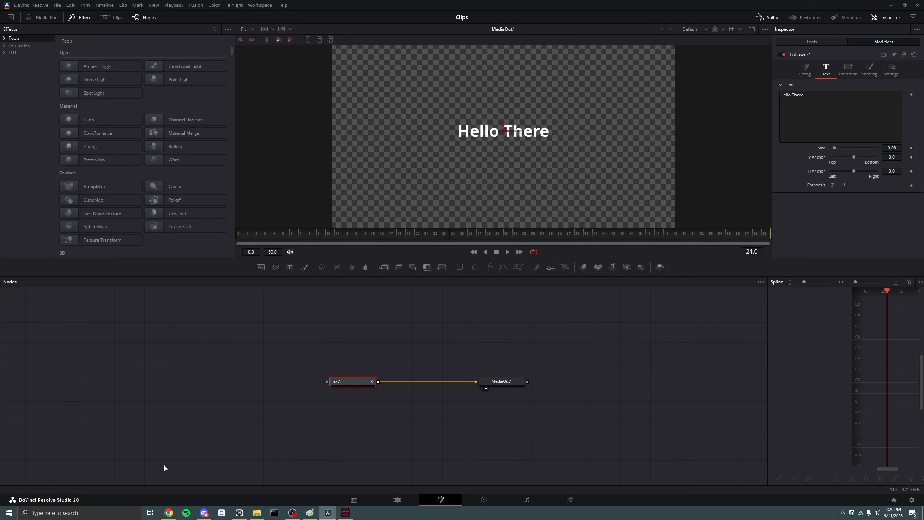
Open the "Easy Word by Word Animation in DaVinci Resolve 19!" video on YouTube, pause it and return to DaVinci Resolve
{"action": "left_click", "coordinate": [168, 513]}
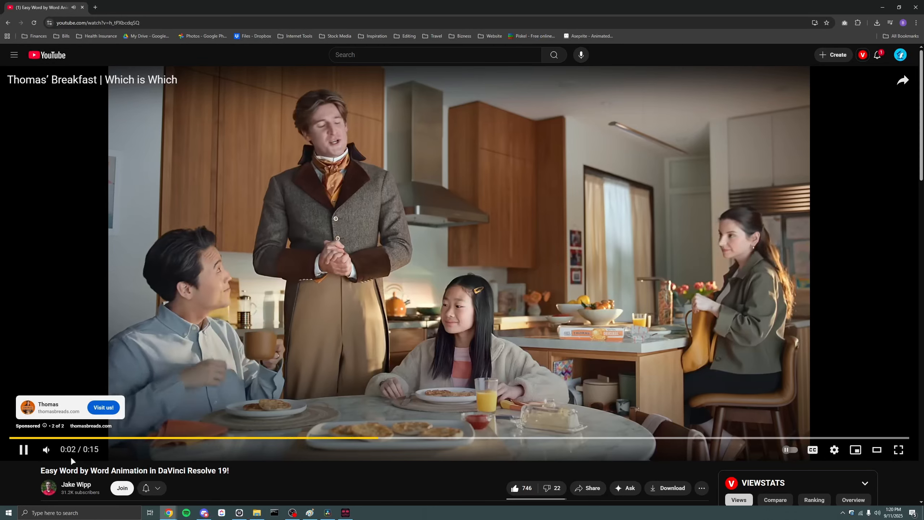
{"action": "left_click", "coordinate": [24, 450]}
{"action": "left_click", "coordinate": [327, 512]}
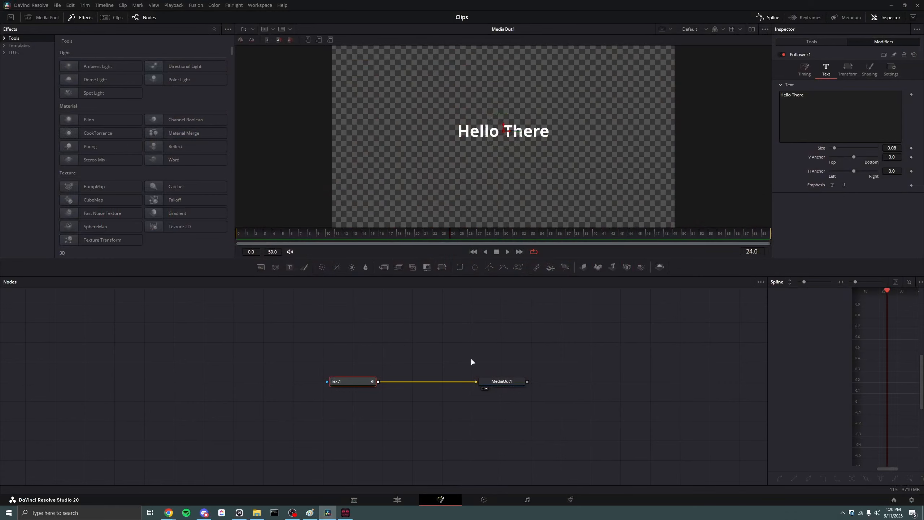
{"action": "left_click", "coordinate": [269, 352]}
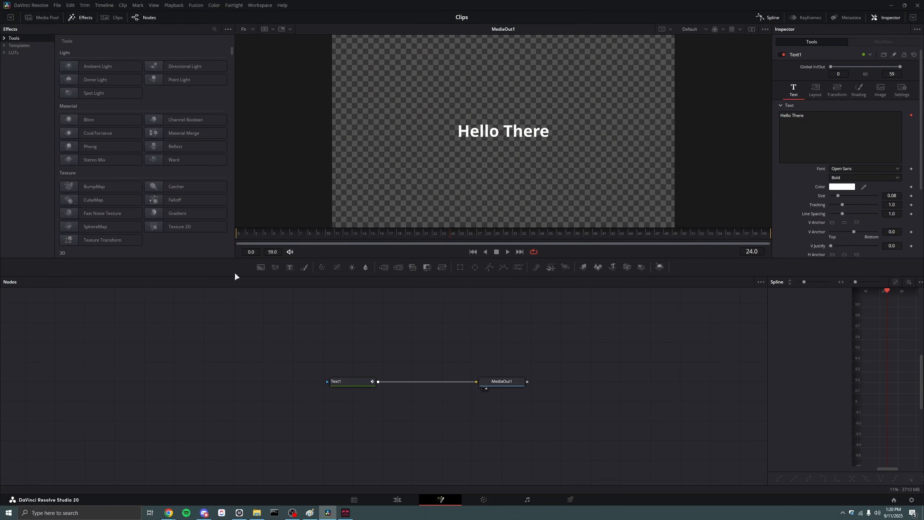
Add the Karaoke2 title from the Wampus titles to track V3 of the edit timeline at about 01:00:13:27
{"action": "left_click", "coordinate": [398, 500]}
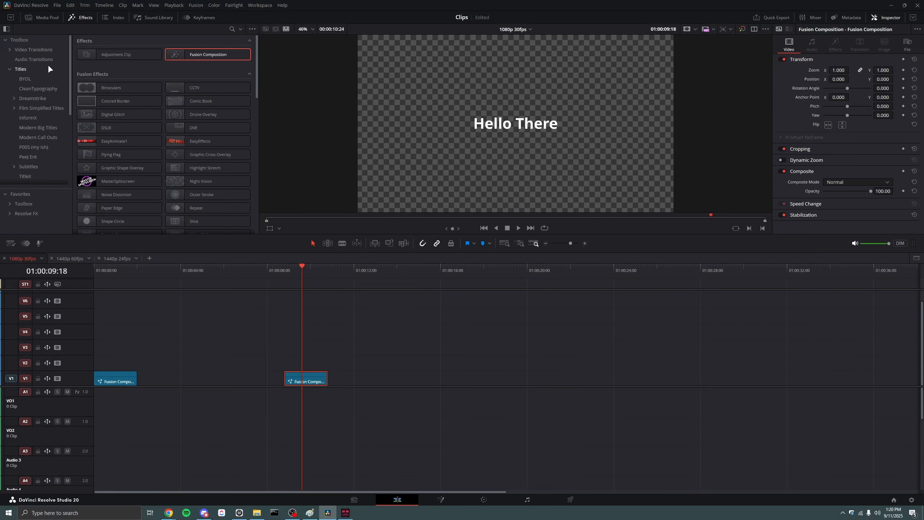
{"action": "left_click", "coordinate": [11, 69]}
{"action": "scroll", "coordinate": [32, 155], "scroll_direction": "down", "scroll_amount": 3}
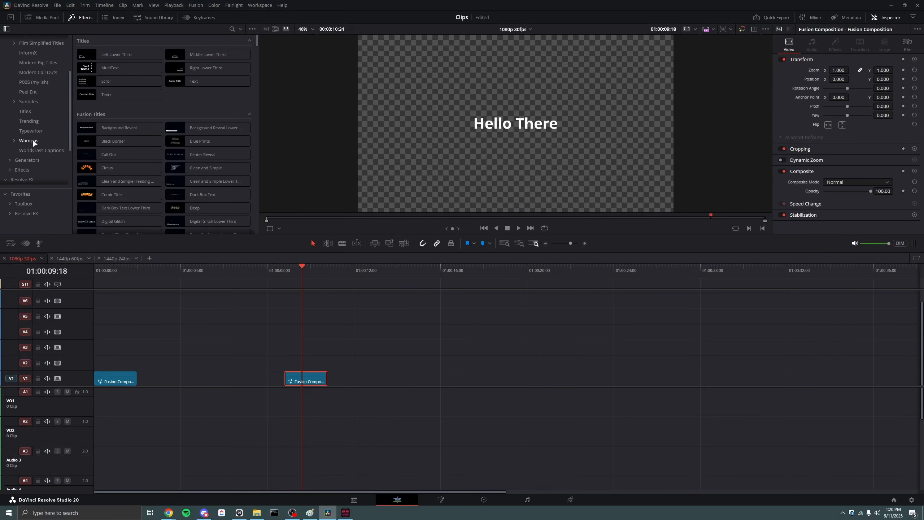
{"action": "left_click", "coordinate": [29, 140]}
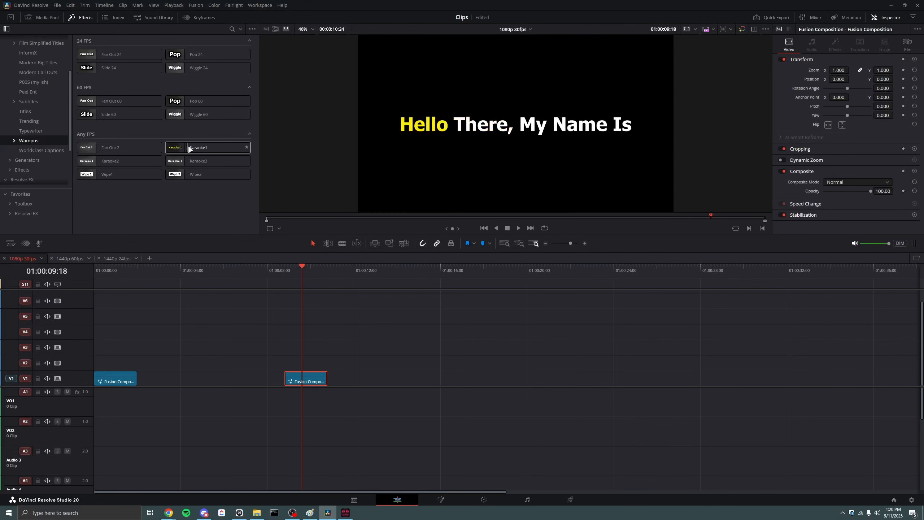
{"action": "left_click_drag", "start_coordinate": [107, 160], "coordinate": [396, 350]}
Open the Karaoke2 clip in Fusion and expand its group, moving MediaOut1 clear of the expanded group
{"action": "left_click", "coordinate": [396, 274]}
{"action": "left_click", "coordinate": [416, 351]}
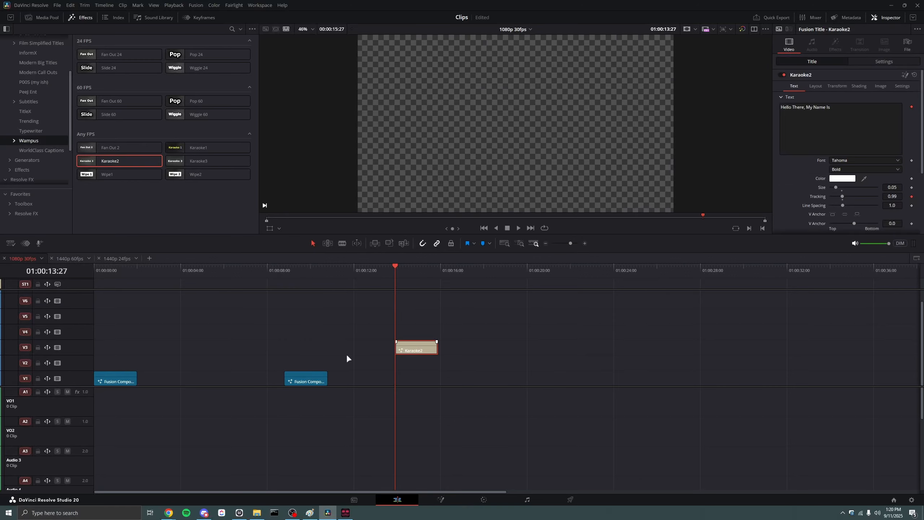
{"action": "key", "text": "shift+5"}
{"action": "left_click_drag", "start_coordinate": [168, 347], "coordinate": [301, 371]}
{"action": "double_click", "coordinate": [268, 359]}
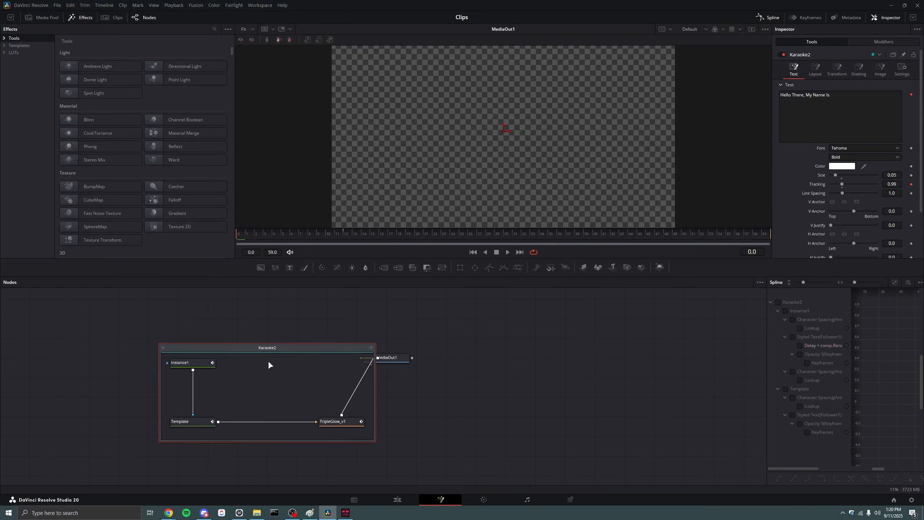
{"action": "left_click_drag", "start_coordinate": [391, 357], "coordinate": [519, 354]}
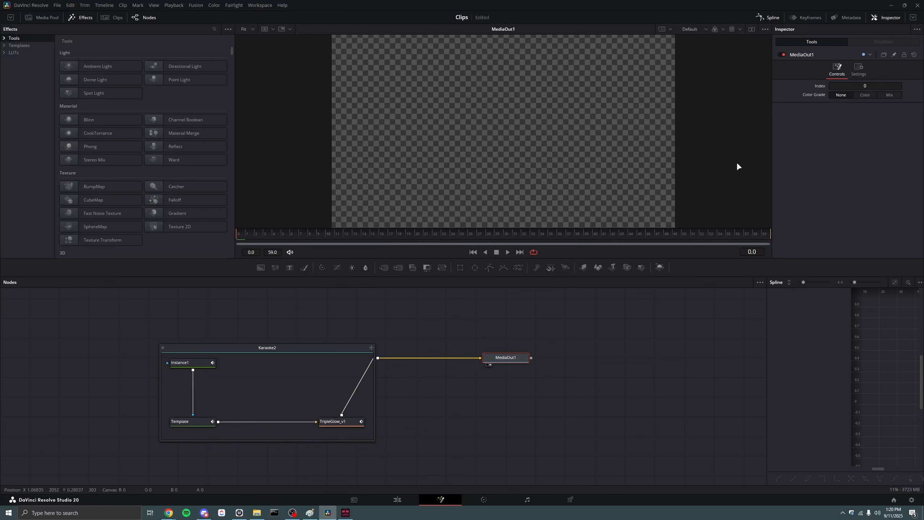
Examine the Template node's Anim Curves modifier and its User settings inside the Karaoke2 group
{"action": "left_click_drag", "start_coordinate": [196, 422], "coordinate": [182, 427]}
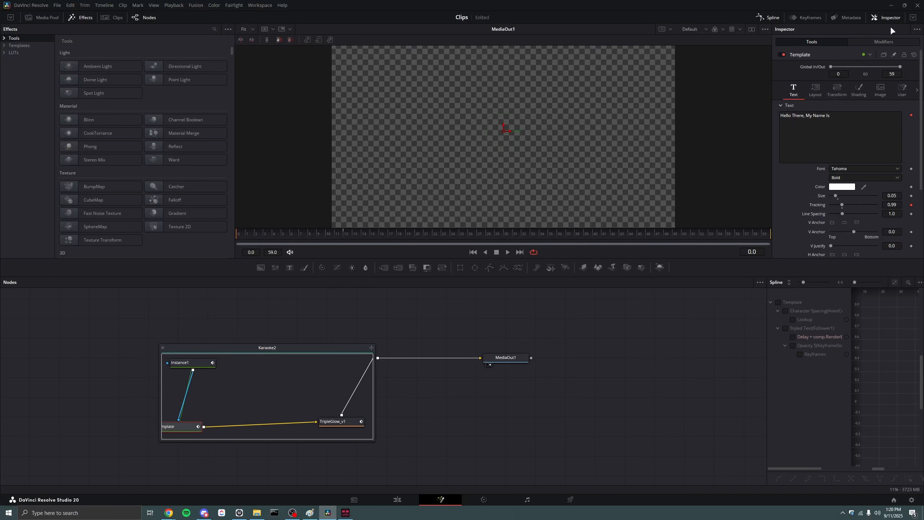
{"action": "left_click", "coordinate": [885, 43]}
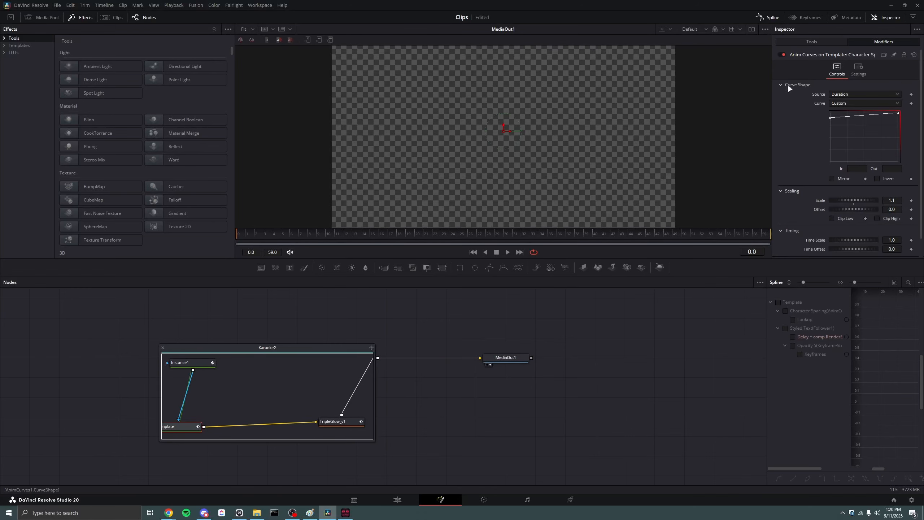
{"action": "left_click", "coordinate": [802, 43]}
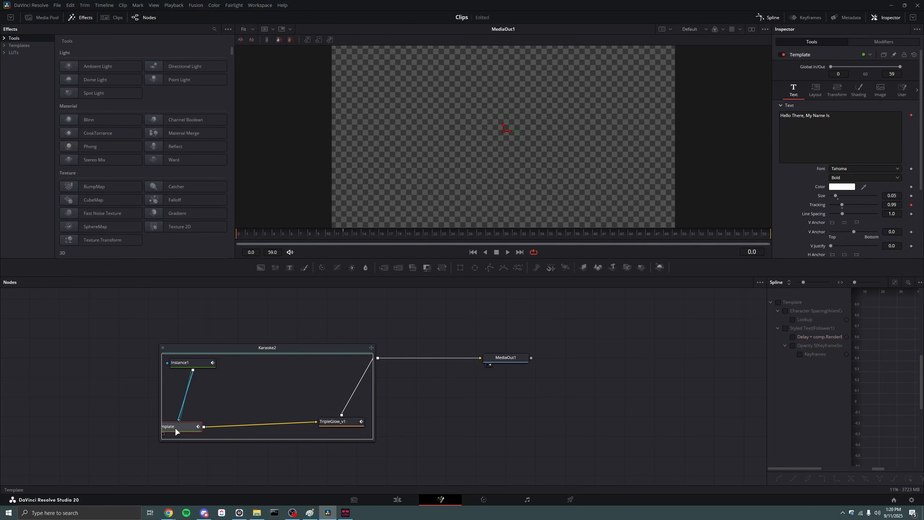
{"action": "left_click_drag", "start_coordinate": [178, 428], "coordinate": [209, 429]}
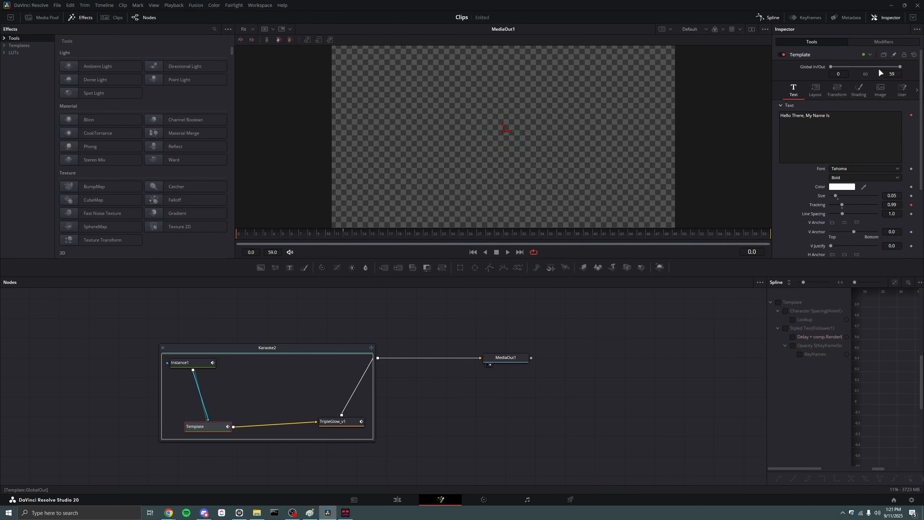
{"action": "left_click", "coordinate": [897, 95]}
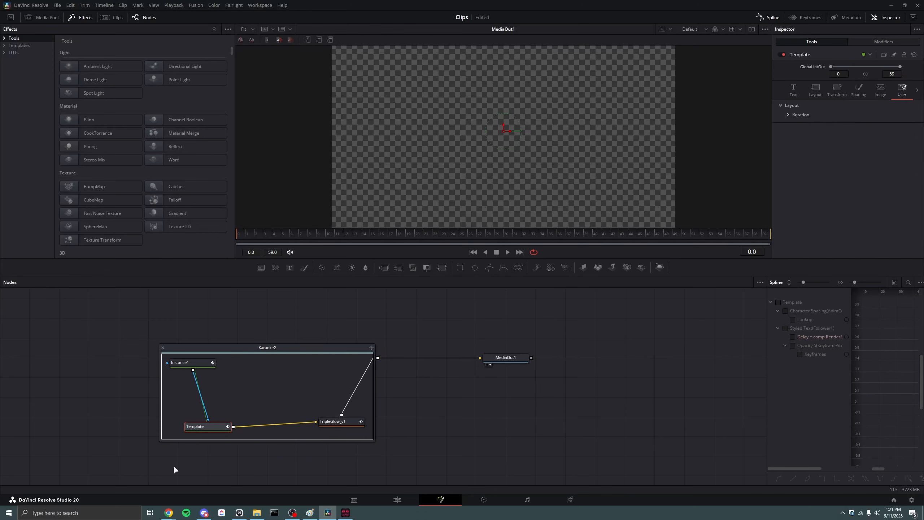
Return to the "Easy Word by Word Animation in DaVinci Resolve 19!" video in Chrome, skip the ad and jump ahead into the tutorial
{"action": "mouse_move", "coordinate": [169, 513]}
{"action": "left_click", "coordinate": [193, 478]}
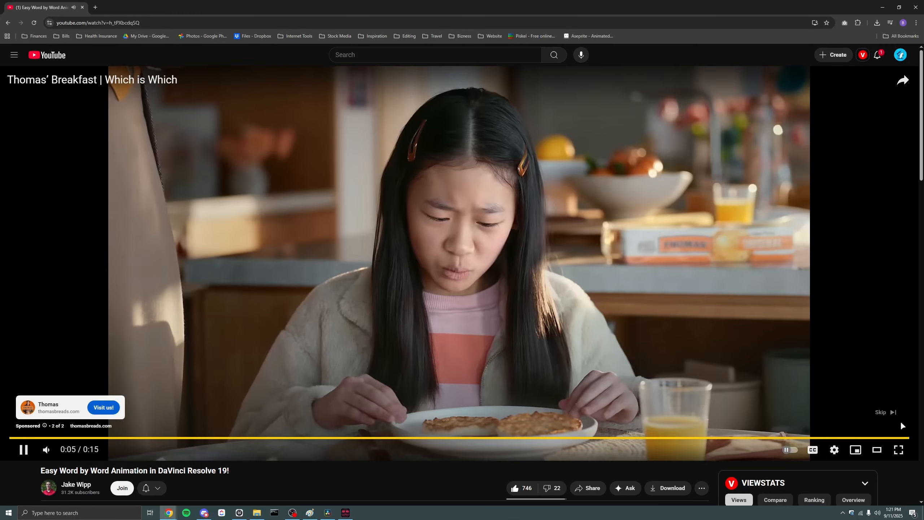
{"action": "left_click", "coordinate": [896, 417]}
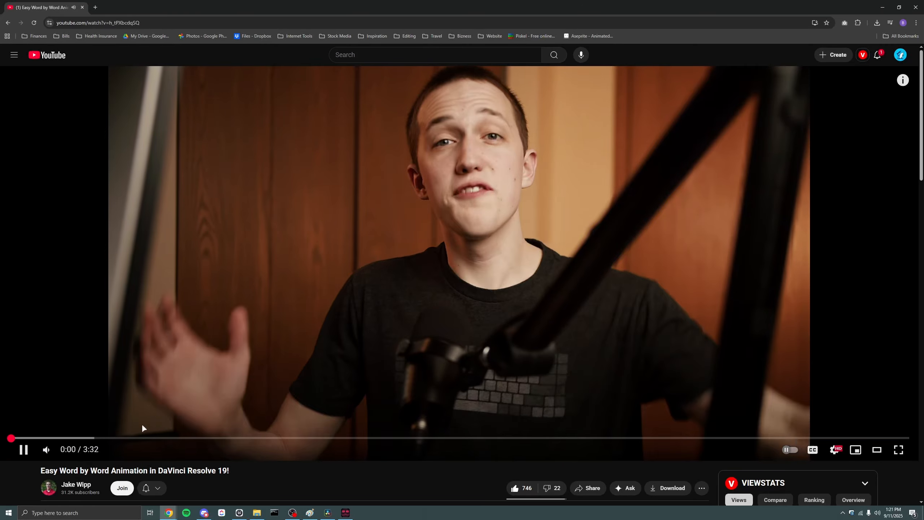
{"action": "left_click", "coordinate": [165, 438]}
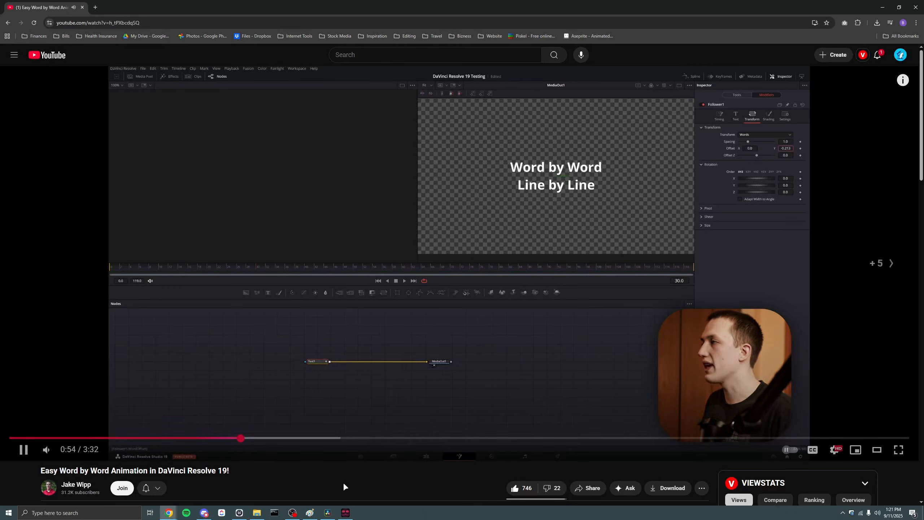
Skim the tutorial's Follower transform, delay and spline sections, and return to DaVinci Resolve
{"action": "key", "text": "Right"}
{"action": "key", "text": "Right"}
{"action": "key", "text": "Right"}
{"action": "key", "text": "Right"}
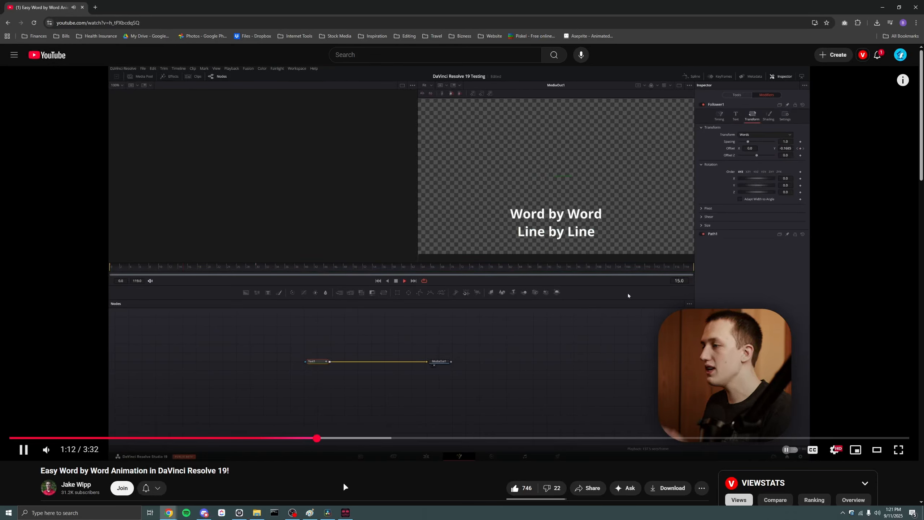
{"action": "key", "text": "Right"}
{"action": "key", "text": "Right"}
{"action": "key", "text": "Right"}
{"action": "key", "text": "Right"}
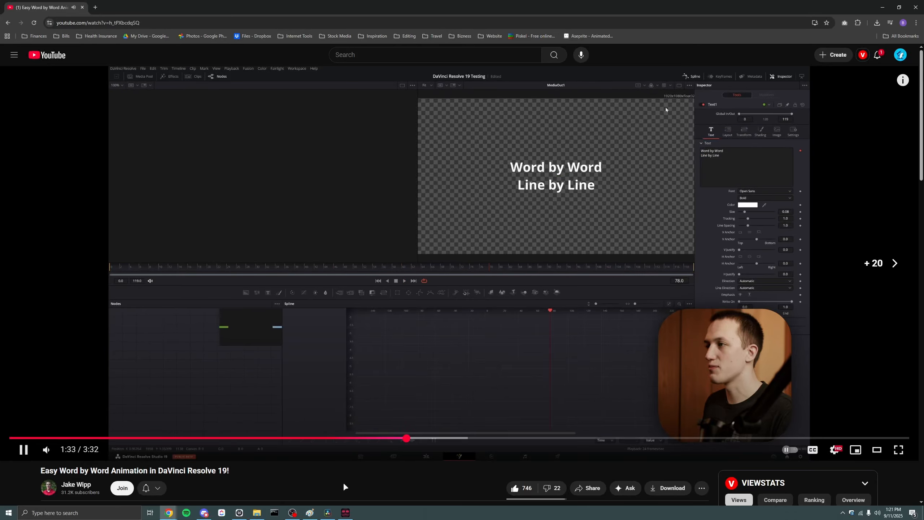
{"action": "key", "text": "Left"}
{"action": "key", "text": "Left"}
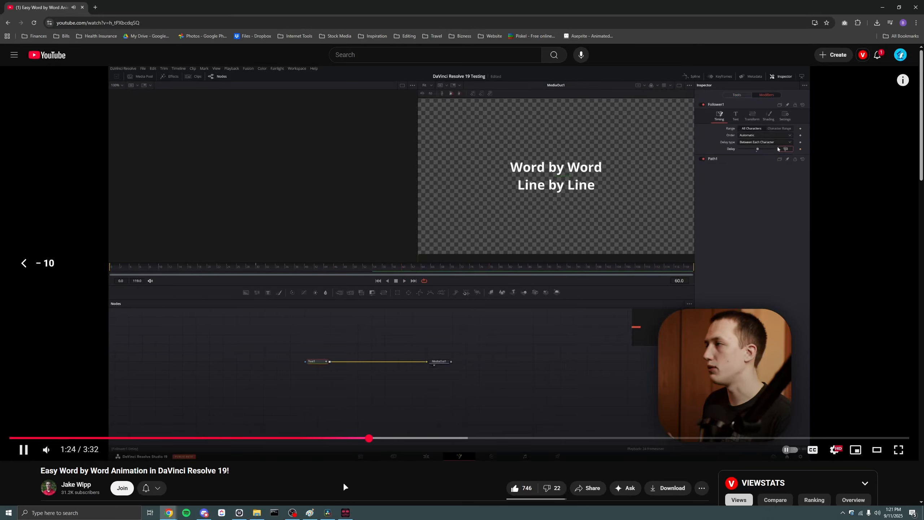
{"action": "key", "text": "Right"}
{"action": "key", "text": "Right"}
{"action": "key", "text": "Right"}
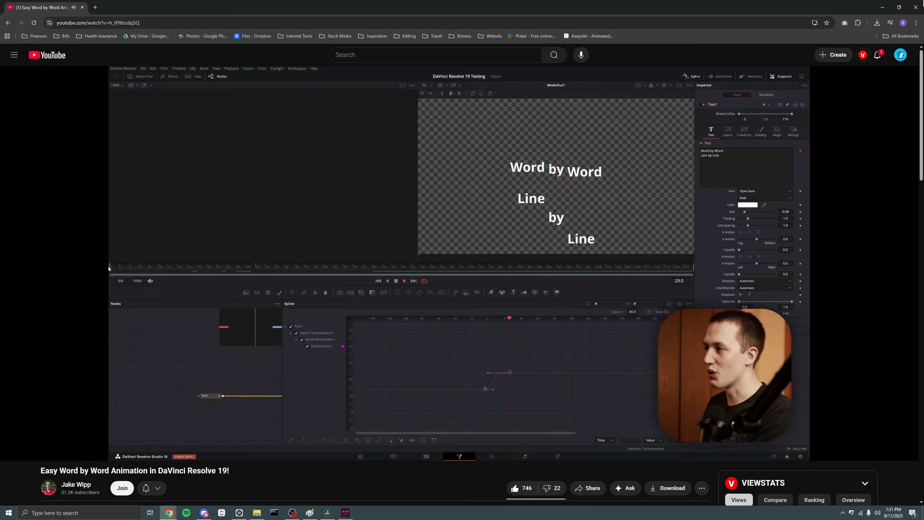
{"action": "key", "text": "alt+Tab"}
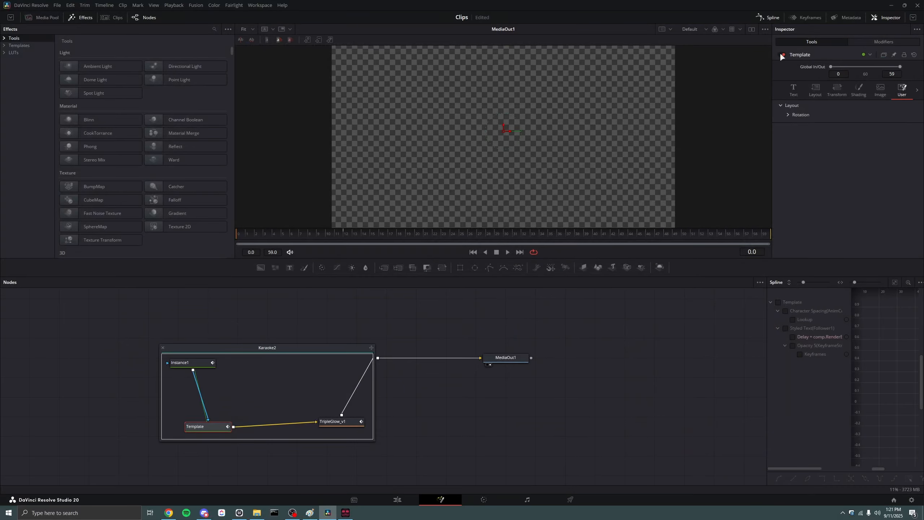
Delete the Karaoke2 title clip from the edit timeline
{"action": "left_click", "coordinate": [398, 500]}
{"action": "left_click_drag", "start_coordinate": [478, 304], "coordinate": [377, 373]}
{"action": "key", "text": "Delete"}
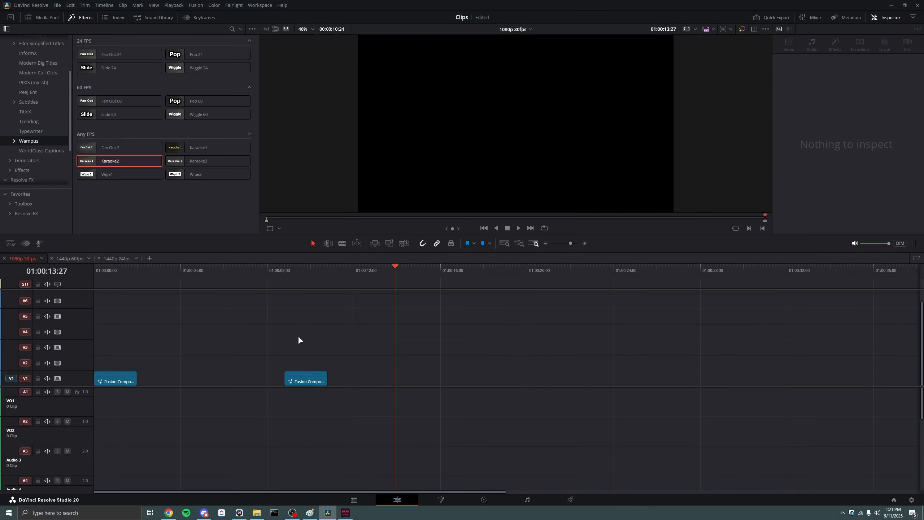
Lengthen the Fusion Composition clip starting at 01:00:08:24 to about 199 frames and open it in Fusion
{"action": "left_click", "coordinate": [286, 273]}
{"action": "scroll", "coordinate": [297, 401], "scroll_direction": "up", "scroll_amount": 1}
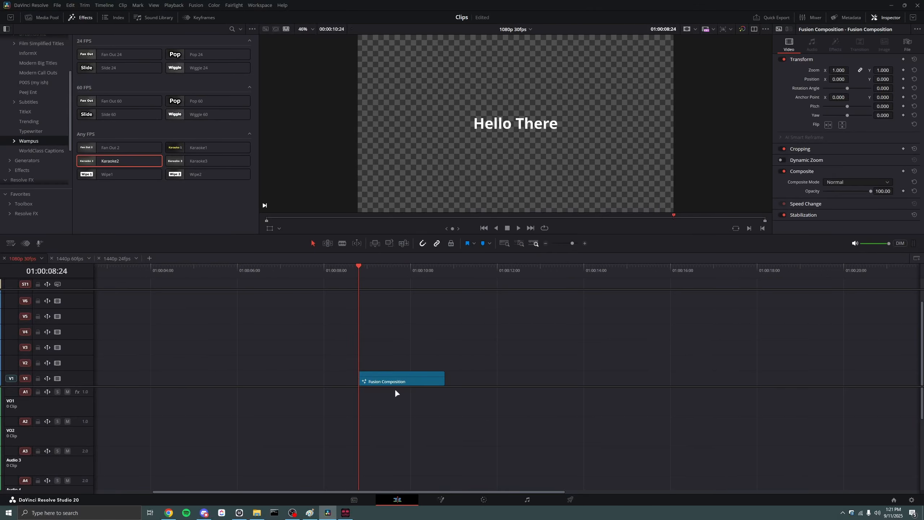
{"action": "left_click_drag", "start_coordinate": [444, 381], "coordinate": [645, 379]}
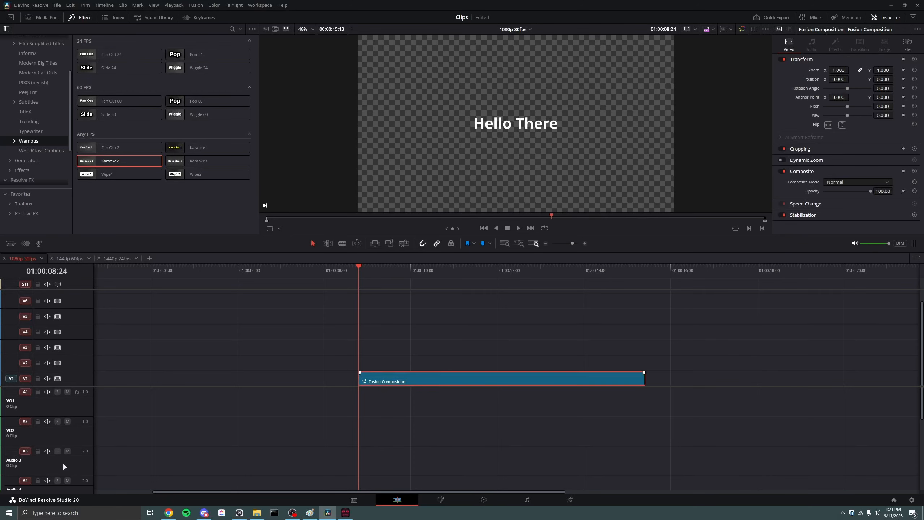
{"action": "key", "text": "shift+5"}
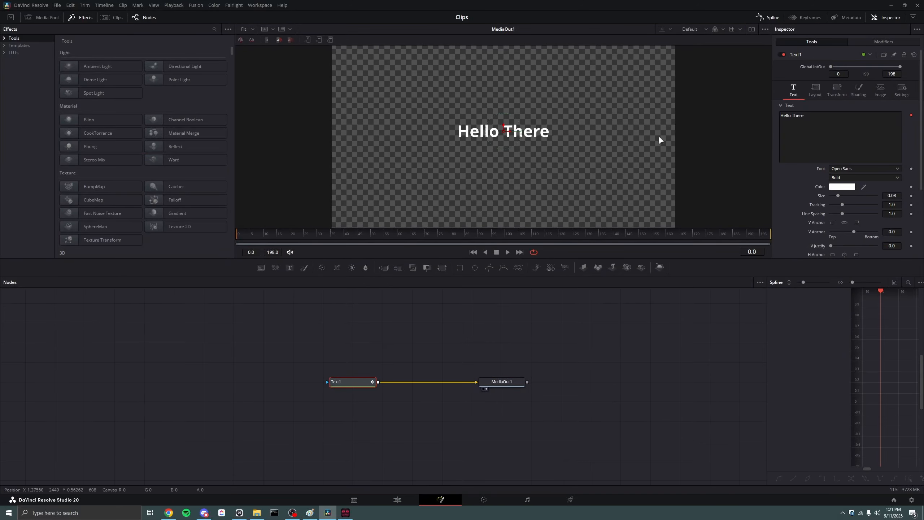
Set the Transform mode of Text1's Follower modifier to Words and place the playhead at frame 15
{"action": "left_click", "coordinate": [860, 41]}
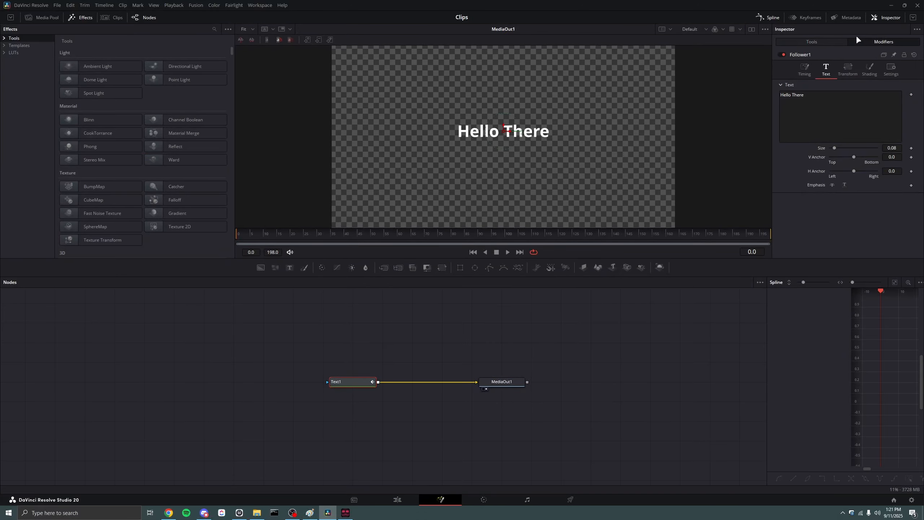
{"action": "left_click", "coordinate": [799, 65]}
{"action": "left_click", "coordinate": [852, 68]}
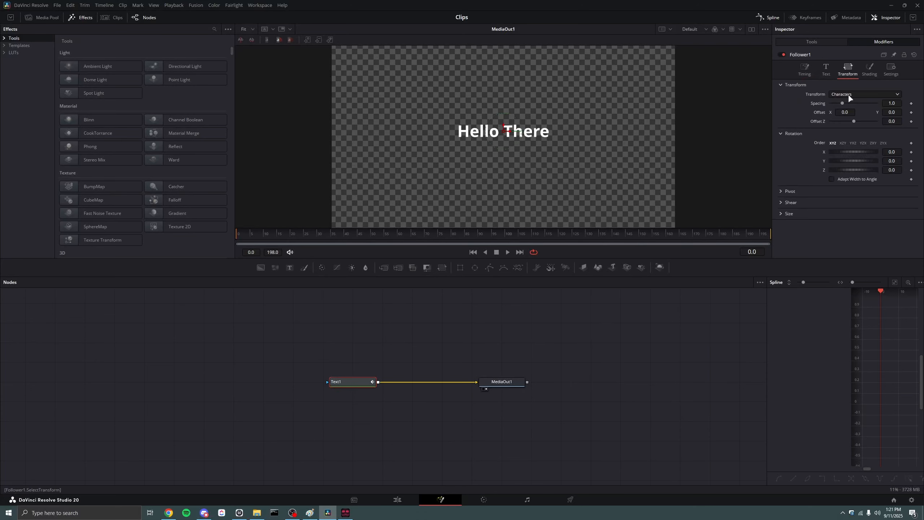
{"action": "scroll", "coordinate": [847, 94], "scroll_direction": "down", "scroll_amount": 1}
{"action": "left_click_drag", "start_coordinate": [265, 234], "coordinate": [275, 235]}
{"action": "left_click_drag", "start_coordinate": [371, 258], "coordinate": [373, 266]}
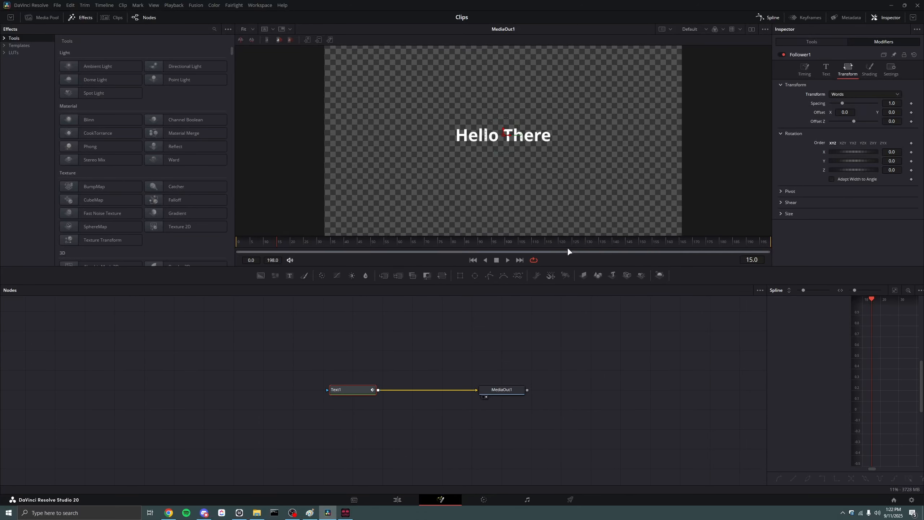
Try an Offset Z of about 0.288 on the Follower's word transform and reset it
{"action": "left_click", "coordinate": [780, 213]}
{"action": "left_click", "coordinate": [781, 213]}
{"action": "left_click_drag", "start_coordinate": [852, 118], "coordinate": [854, 123]}
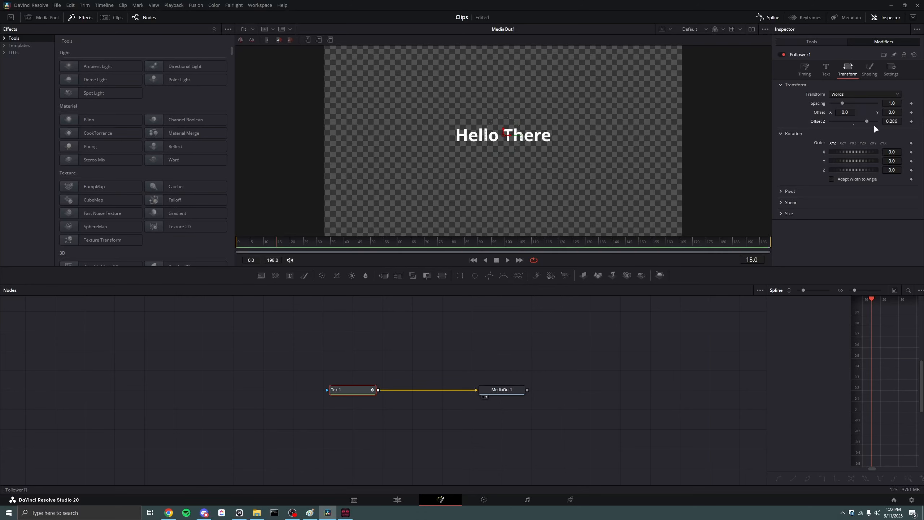
{"action": "left_click", "coordinate": [854, 122]}
Link the Follower's Size Y to Size X with the expression WordSizeX and keyframe Size X at frame 15
{"action": "left_click", "coordinate": [781, 214]}
{"action": "left_click", "coordinate": [894, 232]}
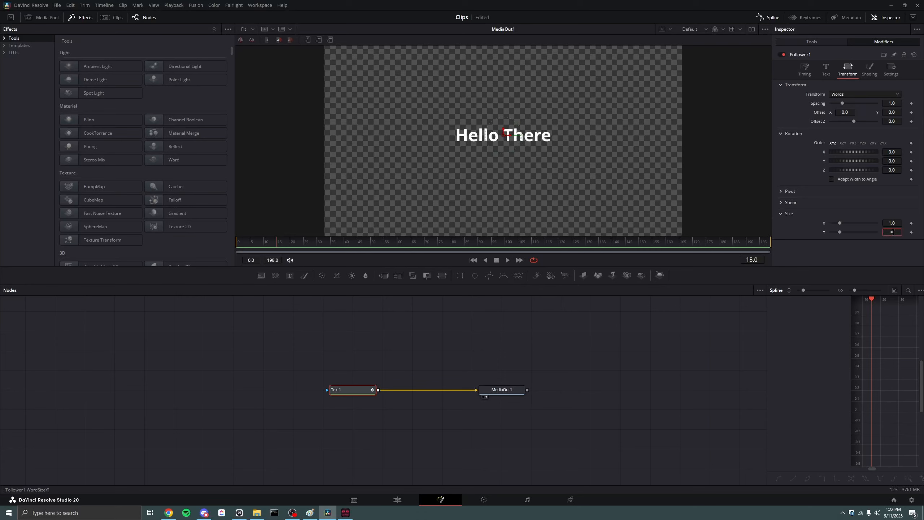
{"action": "key", "text": "Return"}
{"action": "left_click_drag", "start_coordinate": [832, 241], "coordinate": [823, 221]}
{"action": "left_click", "coordinate": [912, 223]}
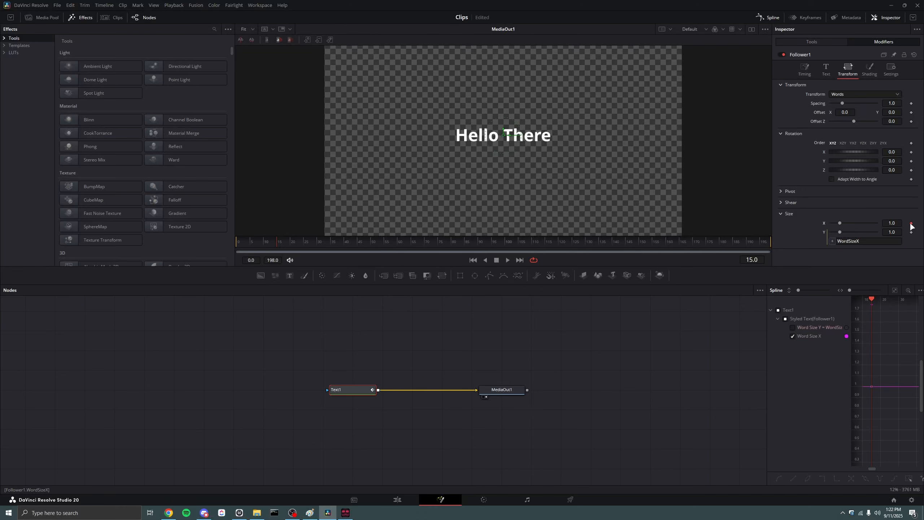
Keyframe the Follower's Size X at 1.561 on frame 0
{"action": "left_click_drag", "start_coordinate": [278, 243], "coordinate": [236, 243]}
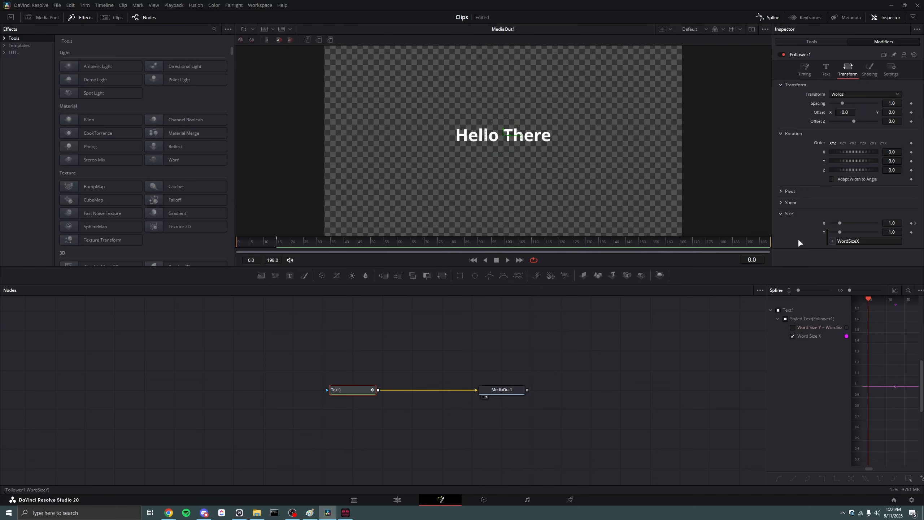
{"action": "left_click_drag", "start_coordinate": [895, 222], "coordinate": [859, 222]}
{"action": "left_click_drag", "start_coordinate": [526, 226], "coordinate": [895, 222]}
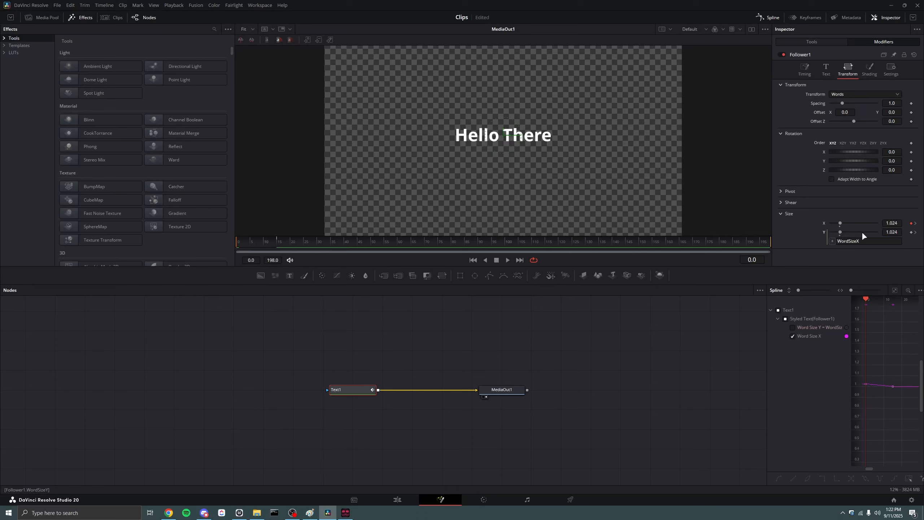
{"action": "mouse_move", "coordinate": [890, 223]}
{"action": "left_mouse_down"}
{"action": "mouse_move", "coordinate": [868, 222]}
{"action": "mouse_move", "coordinate": [899, 223]}
{"action": "mouse_move", "coordinate": [865, 222]}
{"action": "mouse_move", "coordinate": [896, 223]}
{"action": "left_mouse_up"}
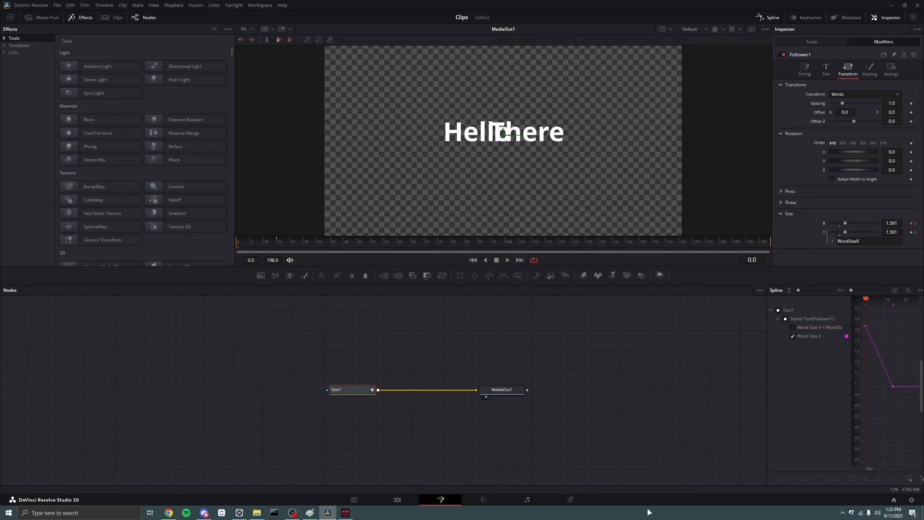
Fit the Word Size X curve in a widened Spline editor, select all its keyframes and reverse them
{"action": "left_click", "coordinate": [246, 248]}
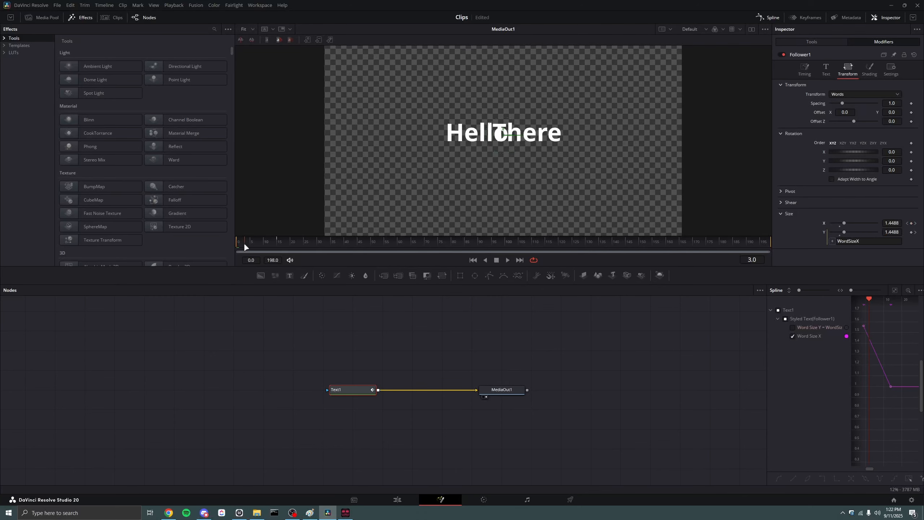
{"action": "left_click_drag", "start_coordinate": [245, 248], "coordinate": [279, 250]}
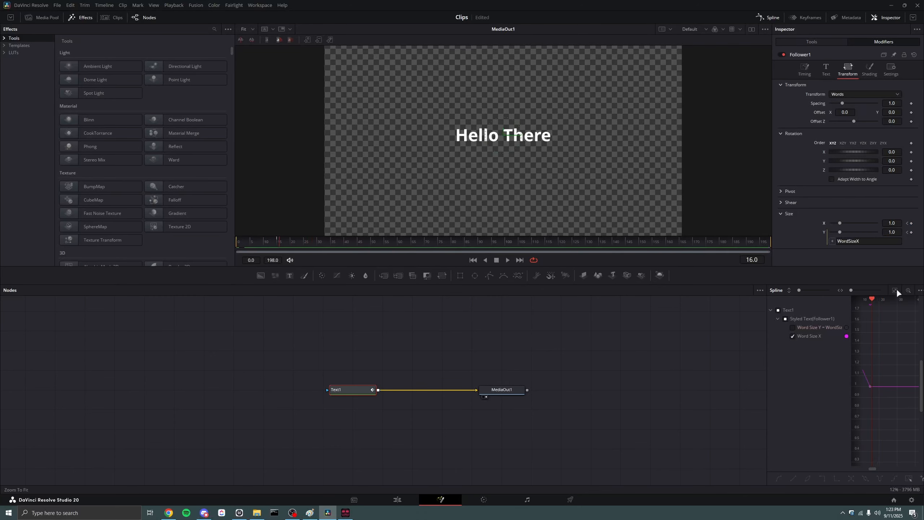
{"action": "left_click", "coordinate": [895, 290]}
{"action": "left_click_drag", "start_coordinate": [765, 313], "coordinate": [557, 313]}
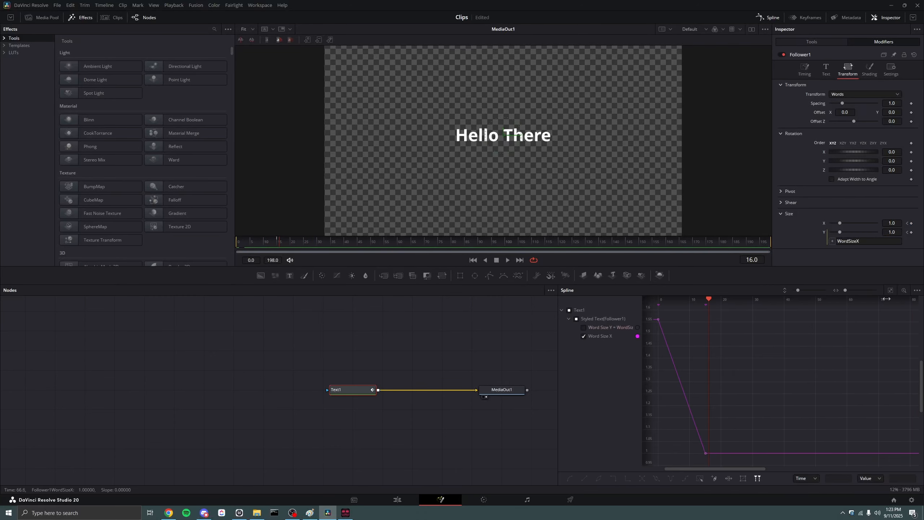
{"action": "key", "text": "ctrl+a"}
{"action": "right_click", "coordinate": [769, 375]}
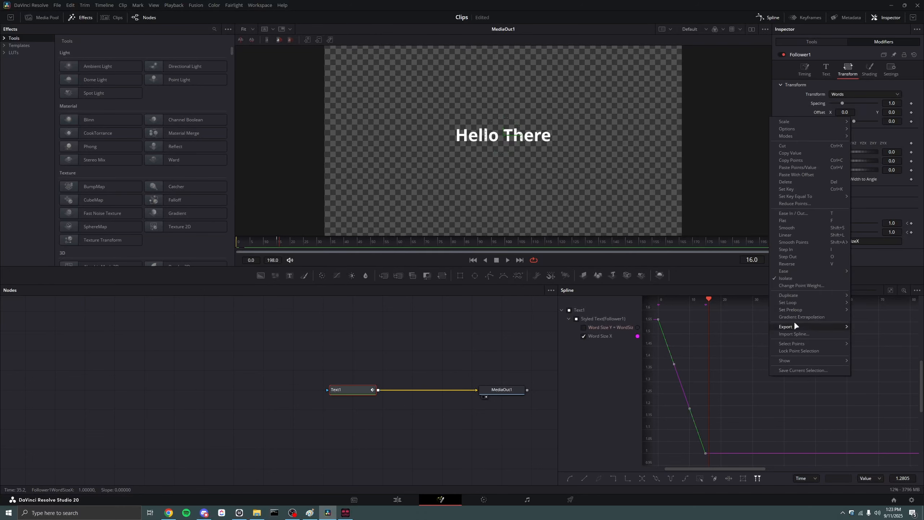
{"action": "left_click", "coordinate": [642, 480]}
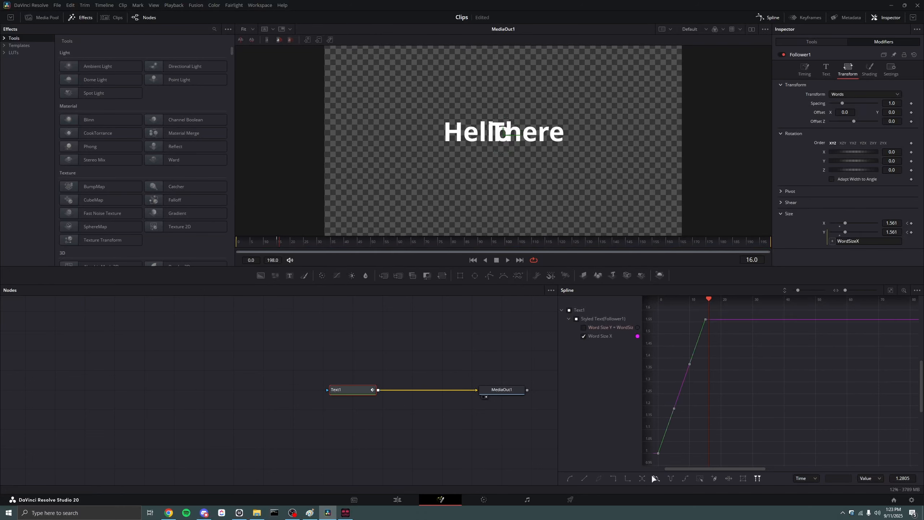
Apply the Out Back Cubic ease to the selected Word Size X keyframes
{"action": "right_click", "coordinate": [746, 400]}
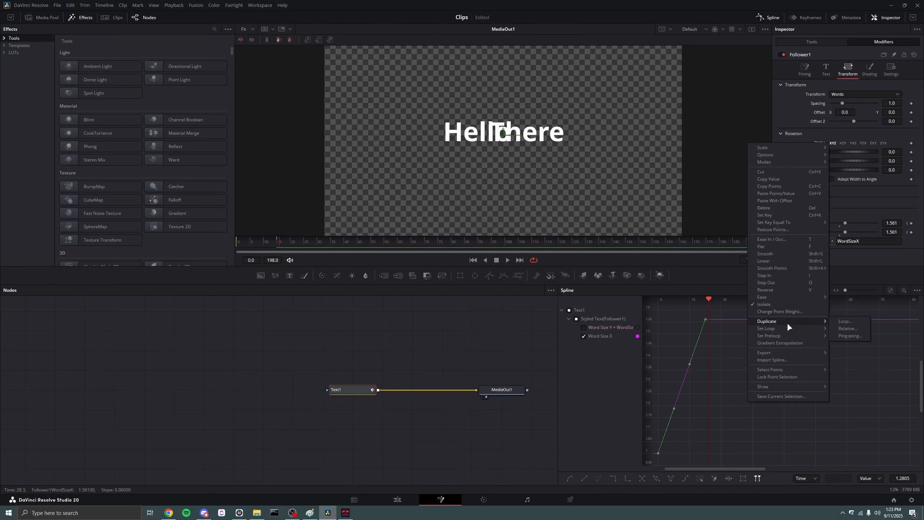
{"action": "mouse_move", "coordinate": [793, 296]}
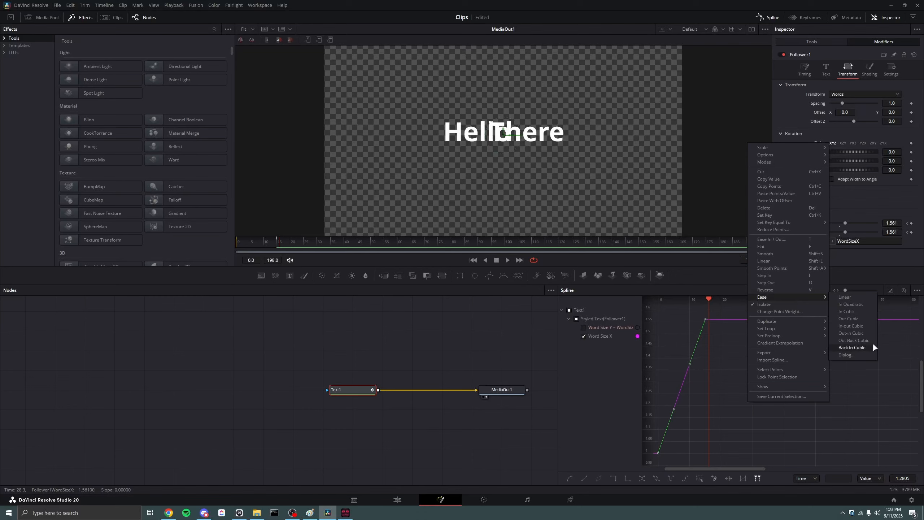
{"action": "left_click", "coordinate": [868, 341]}
Set the Follower's Size X keyframes to 1.0 at frame 15 and 0 at frame 0, and scrub through the animation
{"action": "mouse_move", "coordinate": [283, 242]}
{"action": "left_mouse_down"}
{"action": "mouse_move", "coordinate": [228, 241]}
{"action": "mouse_move", "coordinate": [301, 243]}
{"action": "left_mouse_up"}
{"action": "left_click", "coordinate": [907, 223]}
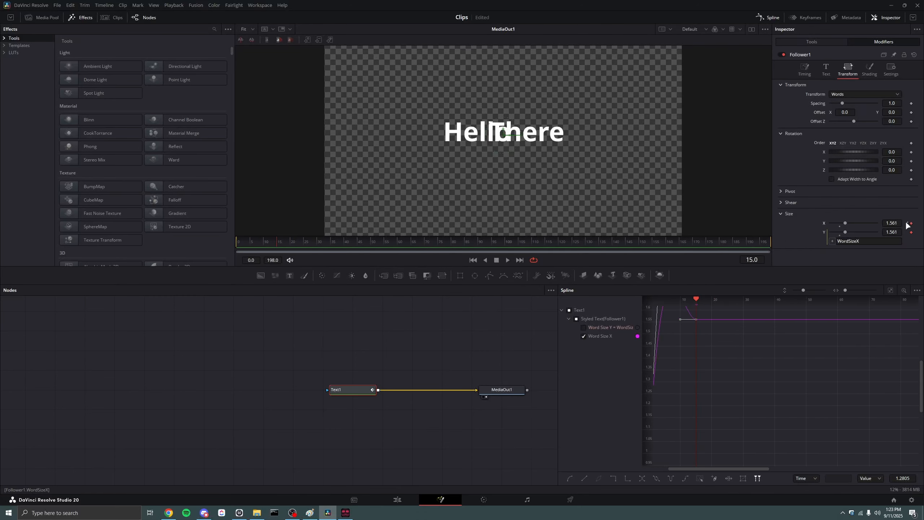
{"action": "left_click", "coordinate": [907, 223]}
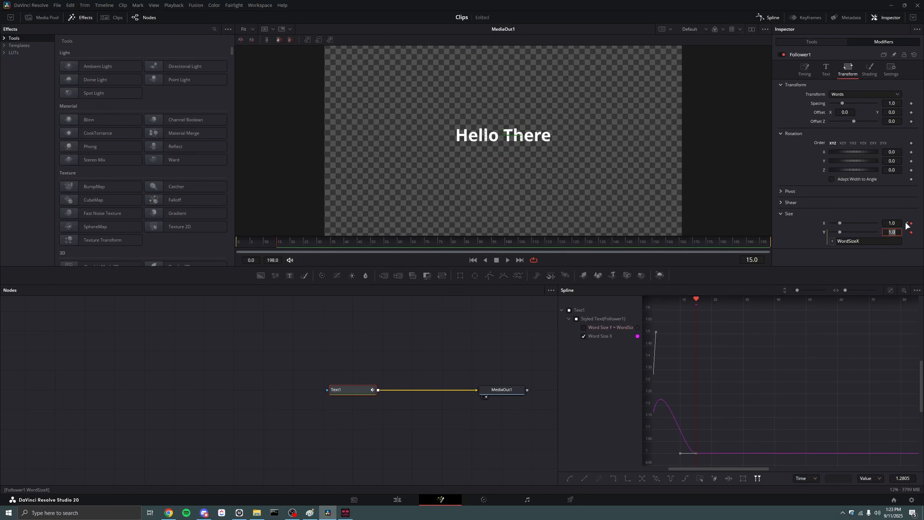
{"action": "double_click", "coordinate": [889, 223]}
{"action": "type", "text": "0"}
{"action": "key", "text": "Tab"}
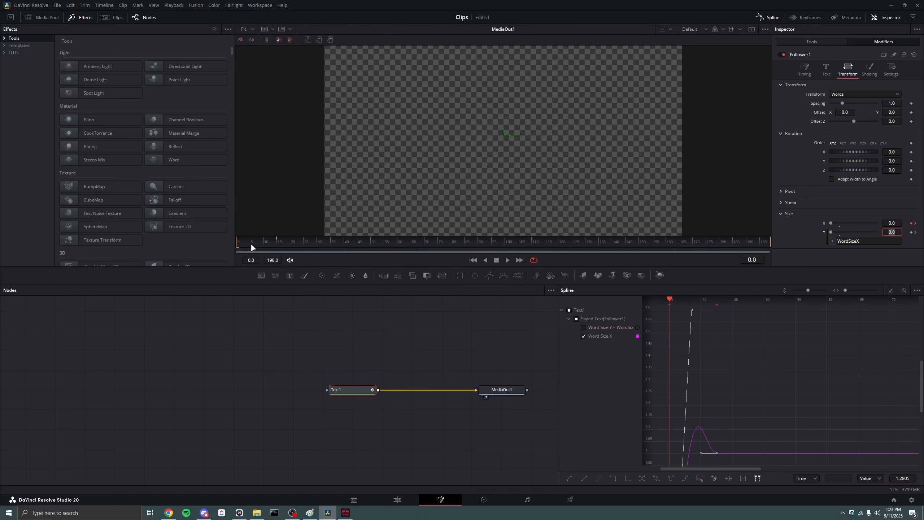
{"action": "left_click_drag", "start_coordinate": [251, 243], "coordinate": [279, 245]}
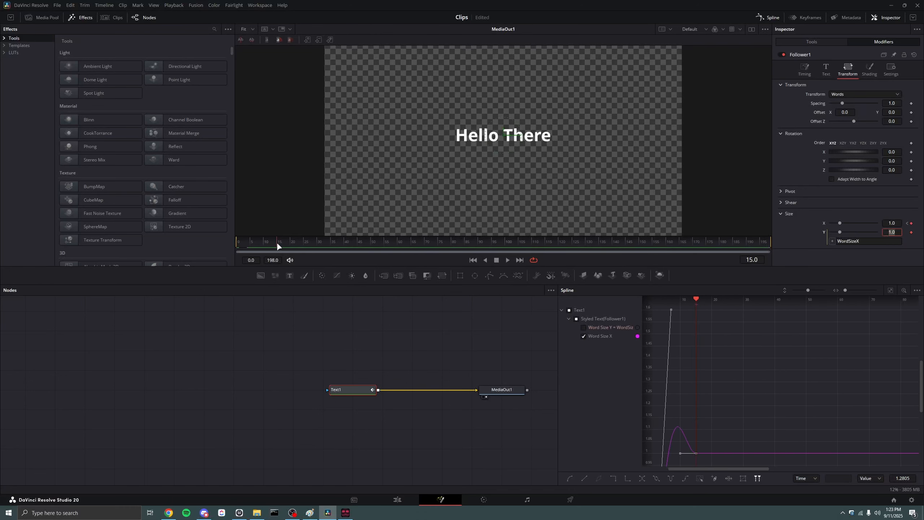
Set the Follower's delay between each character to 5 and play the word animation from the start
{"action": "left_click", "coordinate": [804, 68]}
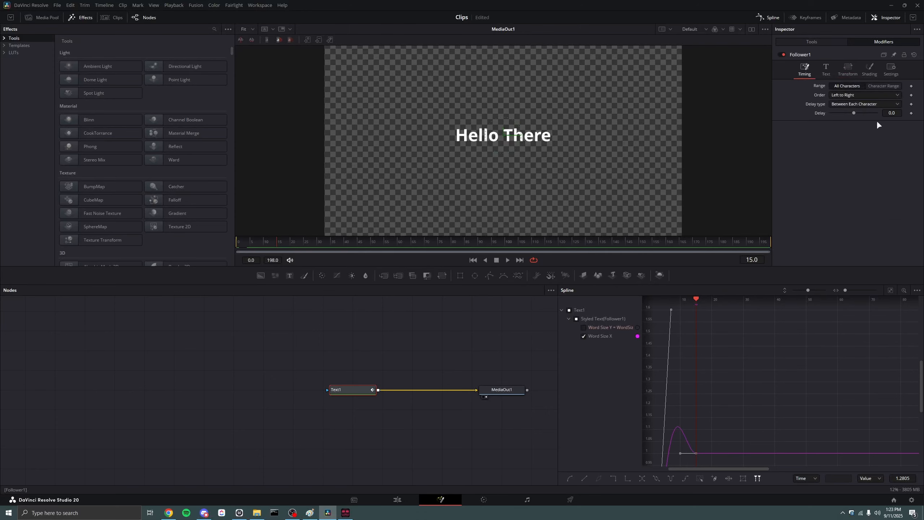
{"action": "type", "text": "5"}
{"action": "key", "text": "Return"}
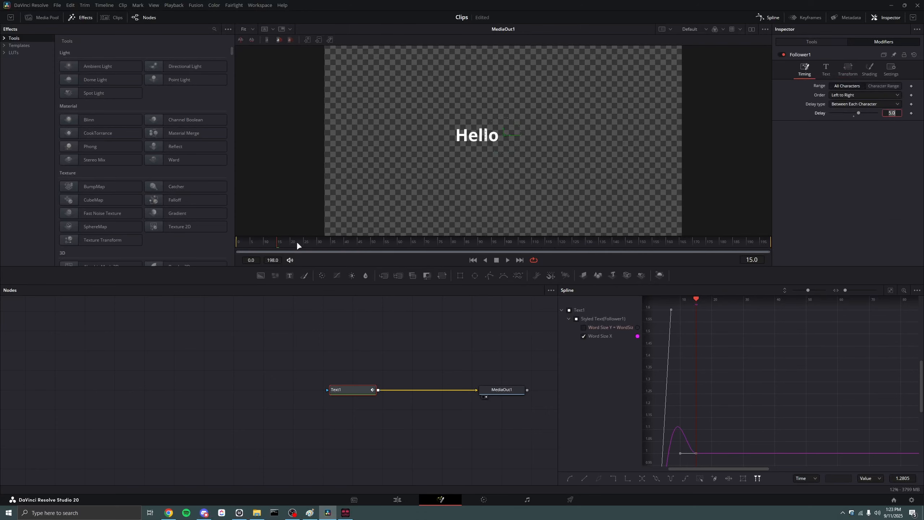
{"action": "left_click_drag", "start_coordinate": [296, 242], "coordinate": [235, 252]}
{"action": "left_click", "coordinate": [261, 345]}
{"action": "key", "text": "space"}
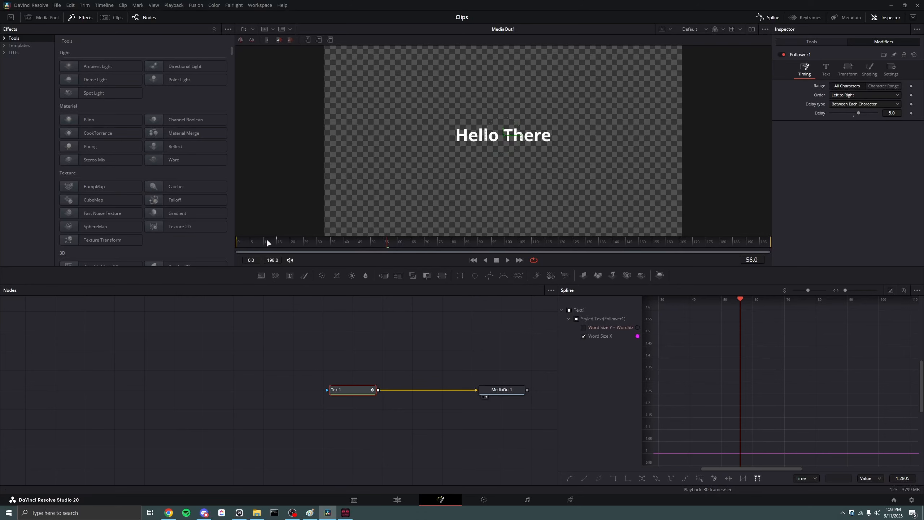
Replay the animation, fit the Word Size X curve and time-stretch its keyframes so the last one falls at about frame 8
{"action": "left_click_drag", "start_coordinate": [265, 241], "coordinate": [236, 243]}
{"action": "key", "text": "space"}
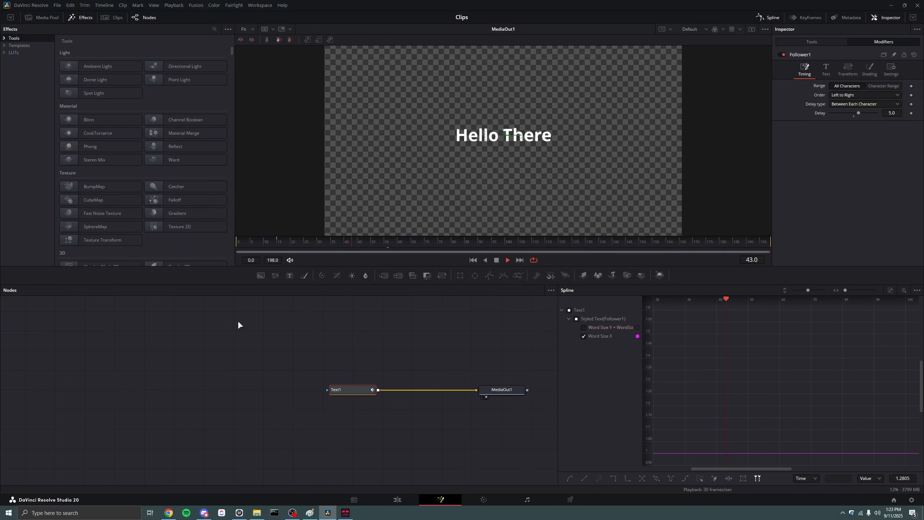
{"action": "left_click", "coordinate": [278, 242]}
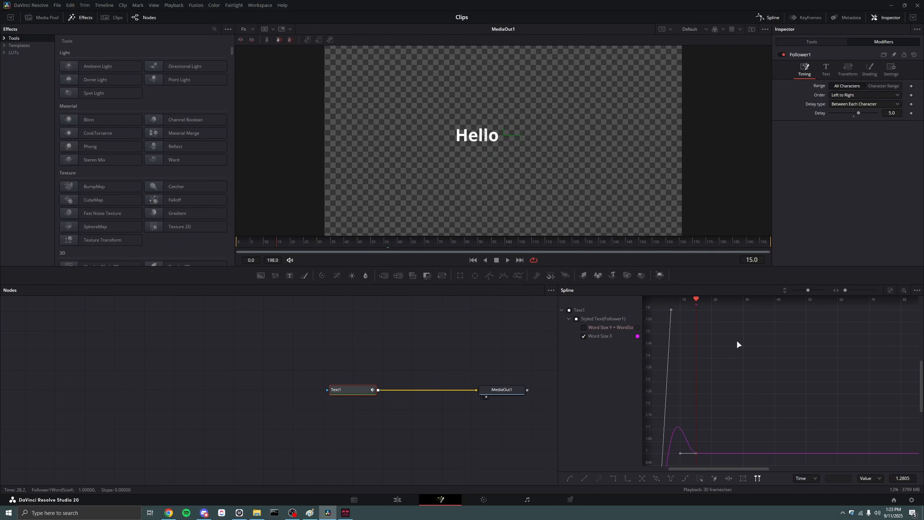
{"action": "left_click", "coordinate": [891, 290]}
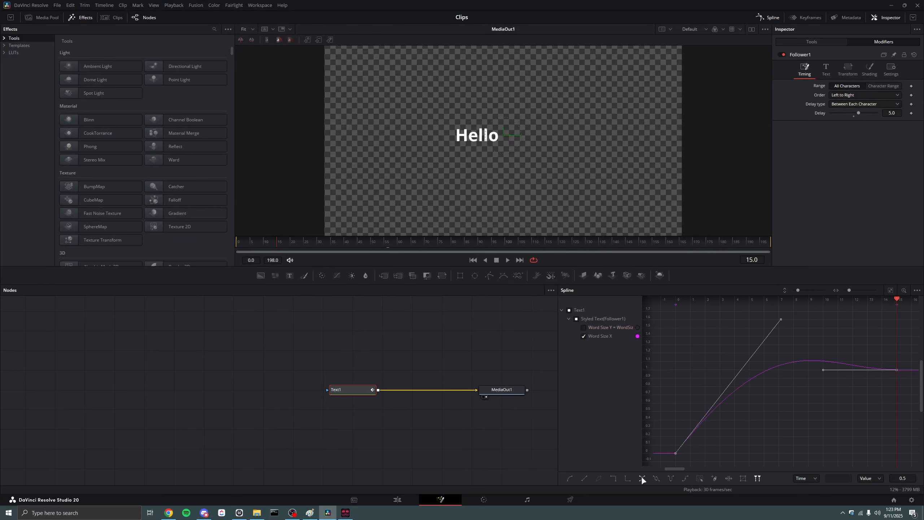
{"action": "left_click", "coordinate": [728, 478]}
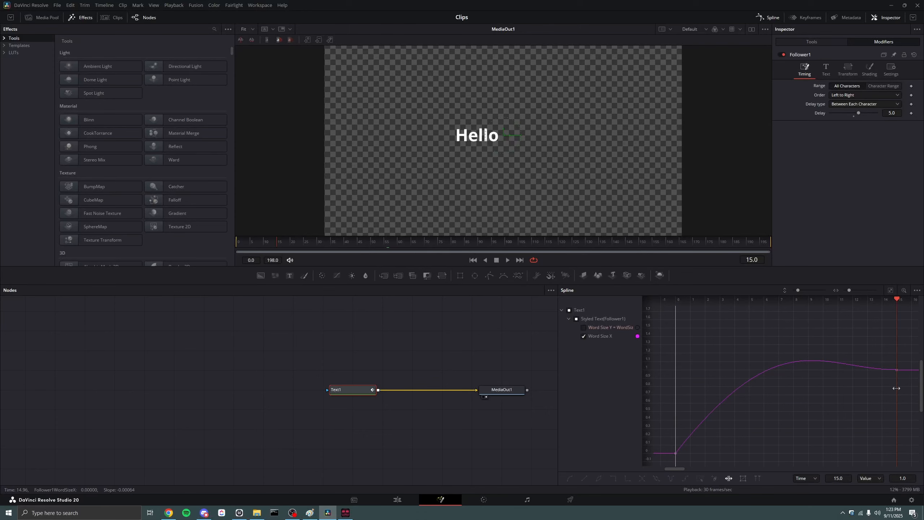
{"action": "left_click_drag", "start_coordinate": [897, 392], "coordinate": [792, 391]}
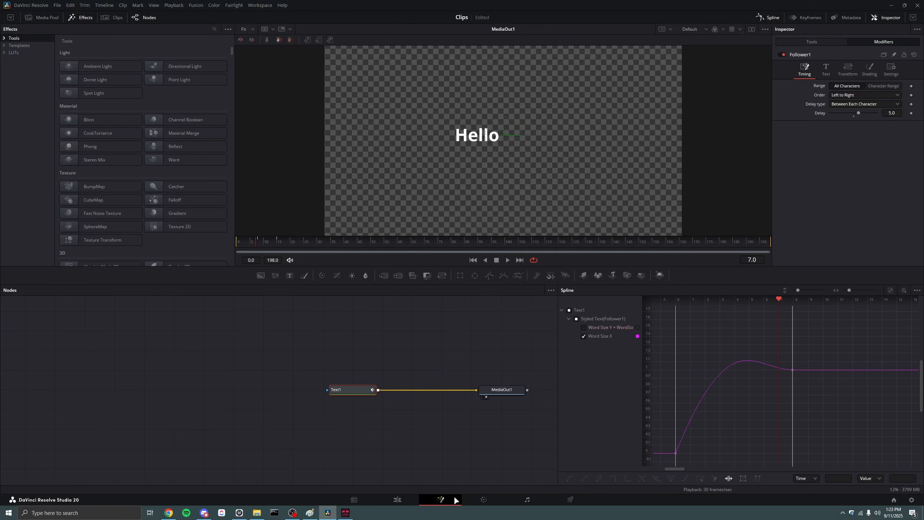
{"action": "left_click", "coordinate": [729, 478]}
Return to frame 0, deselect the text node and play the shortened word animation without the on-screen controls
{"action": "left_click_drag", "start_coordinate": [283, 242], "coordinate": [199, 244]}
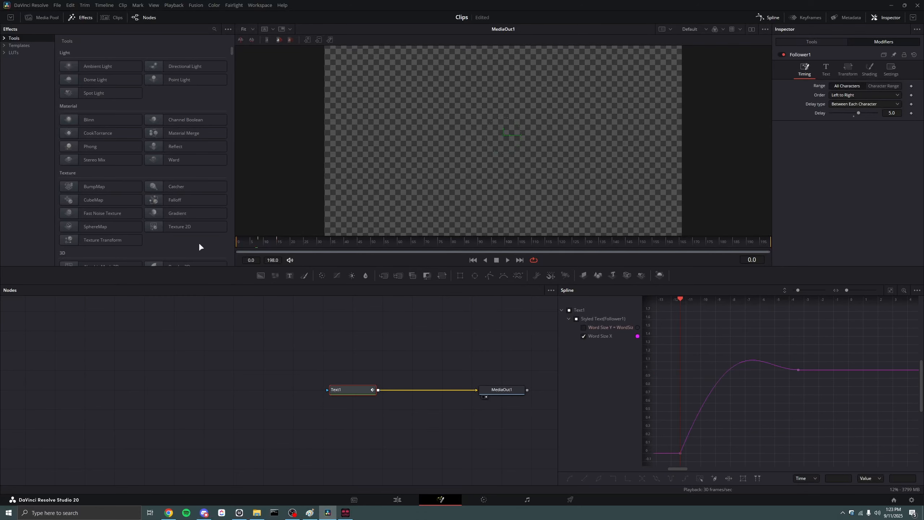
{"action": "left_click", "coordinate": [227, 361]}
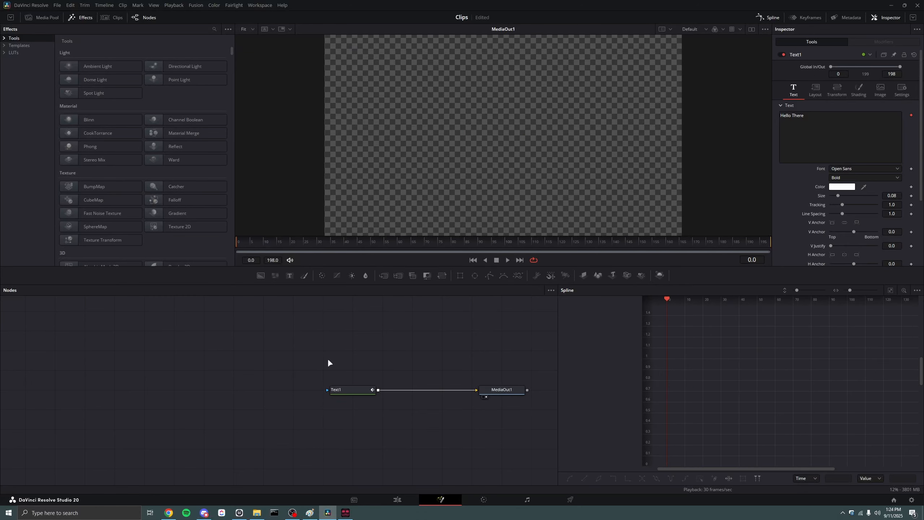
{"action": "key", "text": "space"}
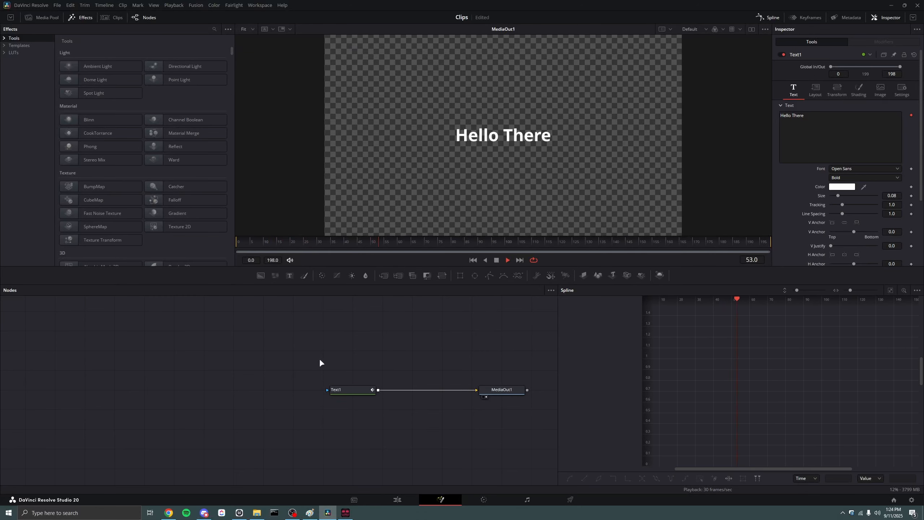
{"action": "key", "text": "space"}
Set the size of the Text1 node to 0.1
{"action": "left_click", "coordinate": [344, 386]}
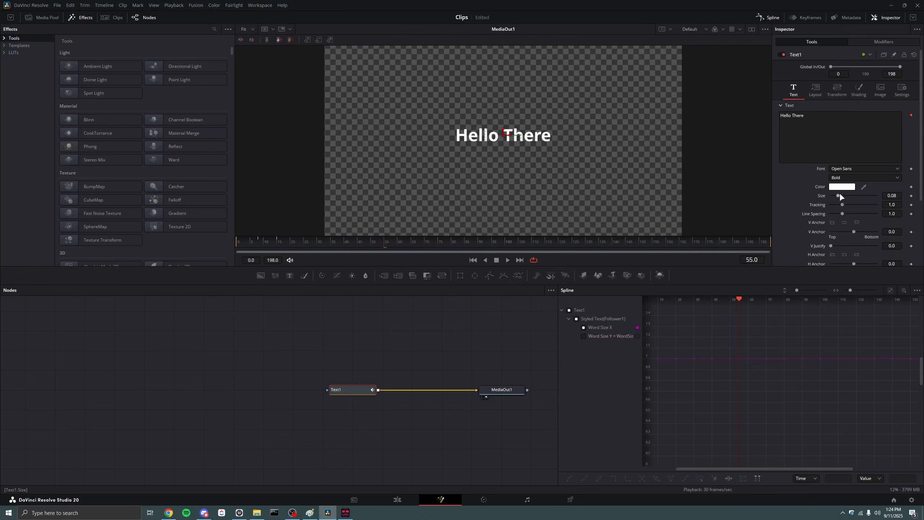
{"action": "left_click_drag", "start_coordinate": [838, 192], "coordinate": [844, 194]}
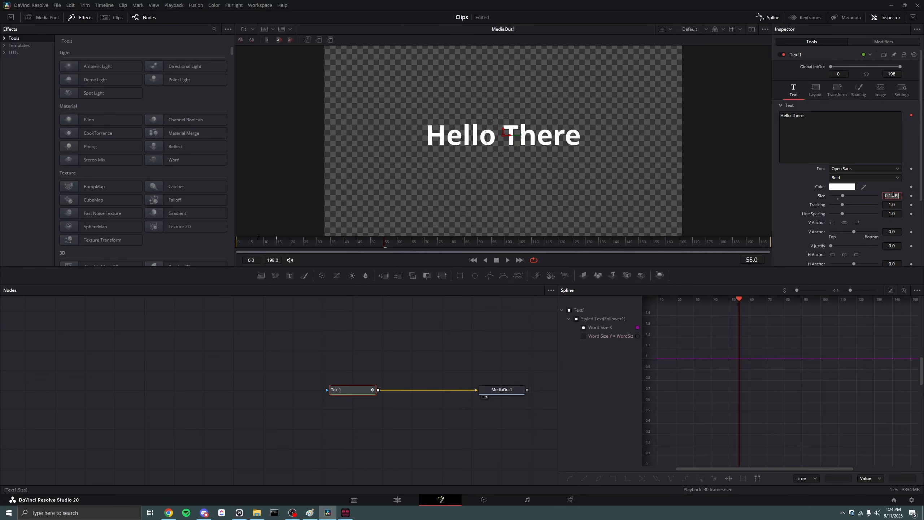
{"action": "type", "text": "0.1"}
{"action": "key", "text": "Tab"}
Turn on motion blur for Text1 and play the word animation from frame 0
{"action": "left_click", "coordinate": [903, 89]}
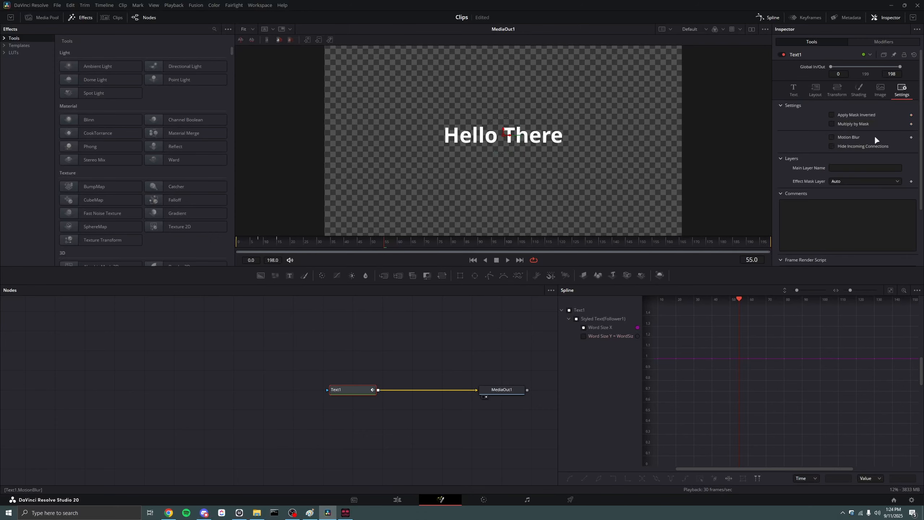
{"action": "left_click", "coordinate": [831, 137]}
{"action": "left_click_drag", "start_coordinate": [314, 241], "coordinate": [181, 262]}
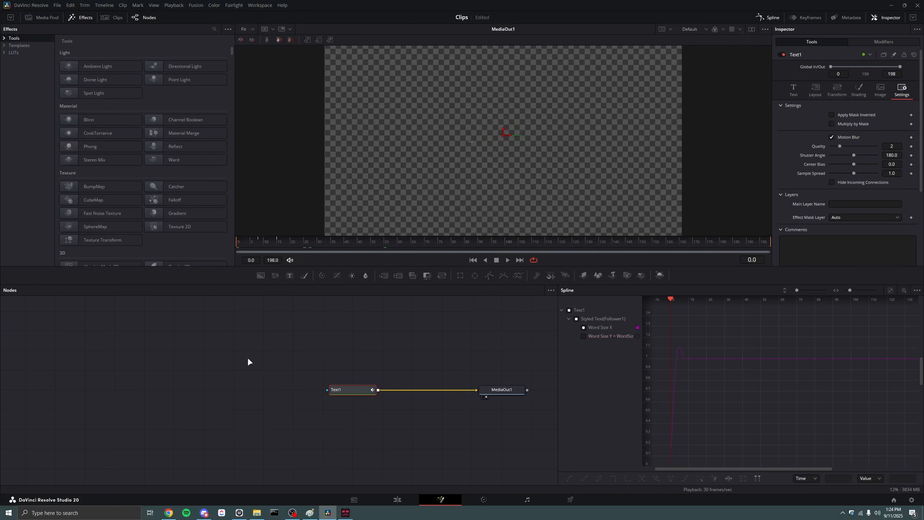
{"action": "key", "text": "space"}
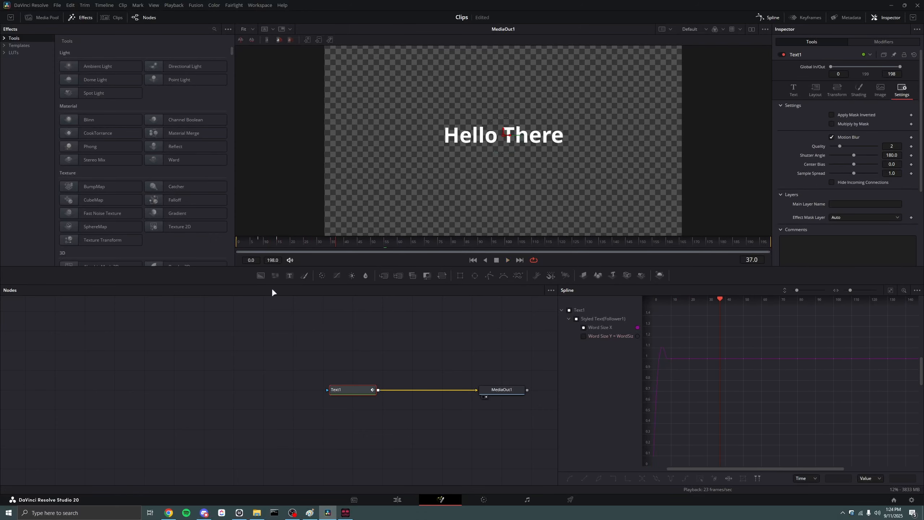
{"action": "left_click_drag", "start_coordinate": [279, 243], "coordinate": [222, 261]}
{"action": "key", "text": "space"}
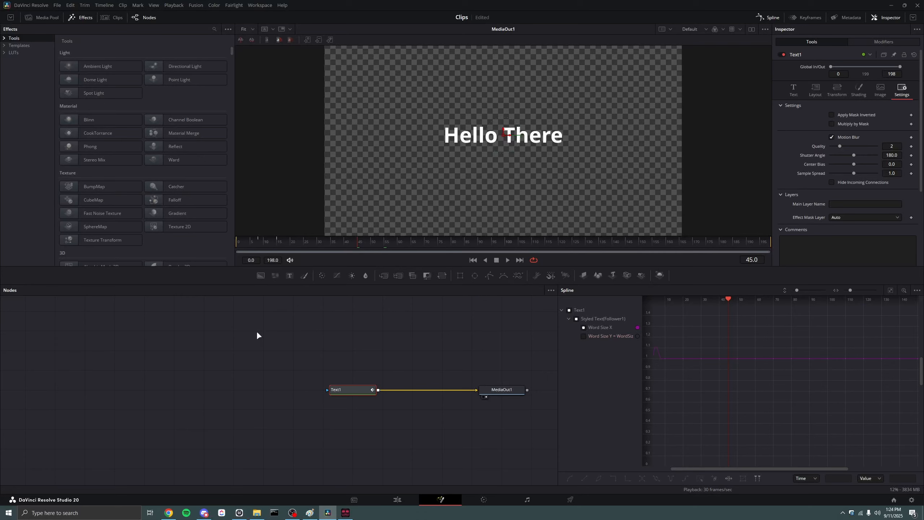
Return to frame 0 and review Text1's text settings and the Follower modifier's text and timing settings
{"action": "left_click", "coordinate": [793, 89]}
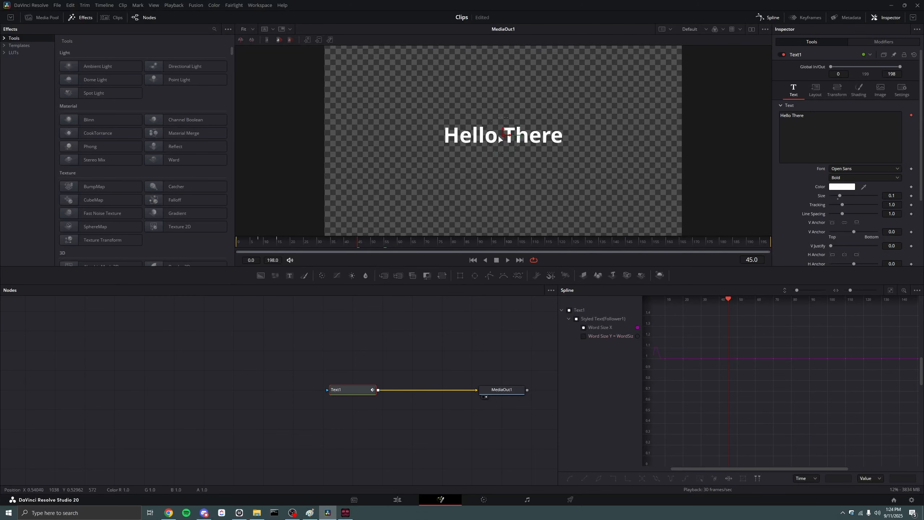
{"action": "left_click_drag", "start_coordinate": [239, 246], "coordinate": [233, 275]}
{"action": "right_click", "coordinate": [456, 243]}
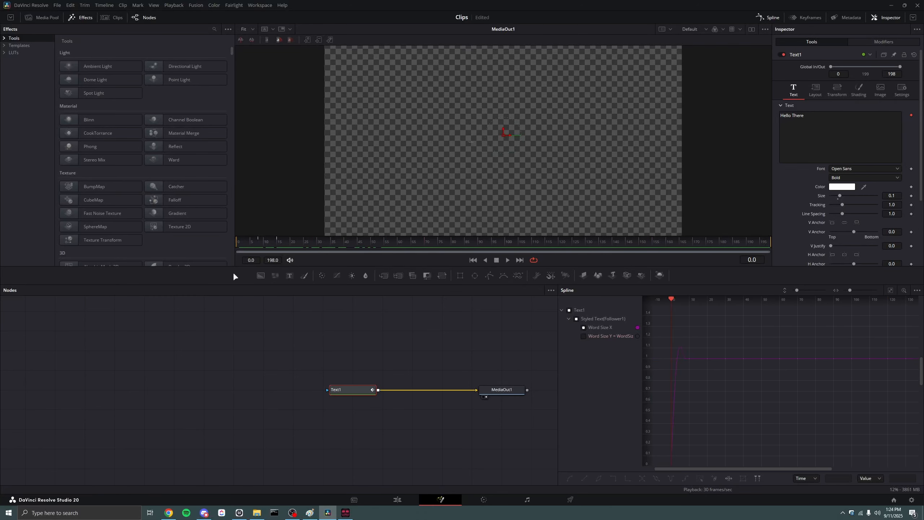
{"action": "left_click_drag", "start_coordinate": [354, 386], "coordinate": [294, 386]}
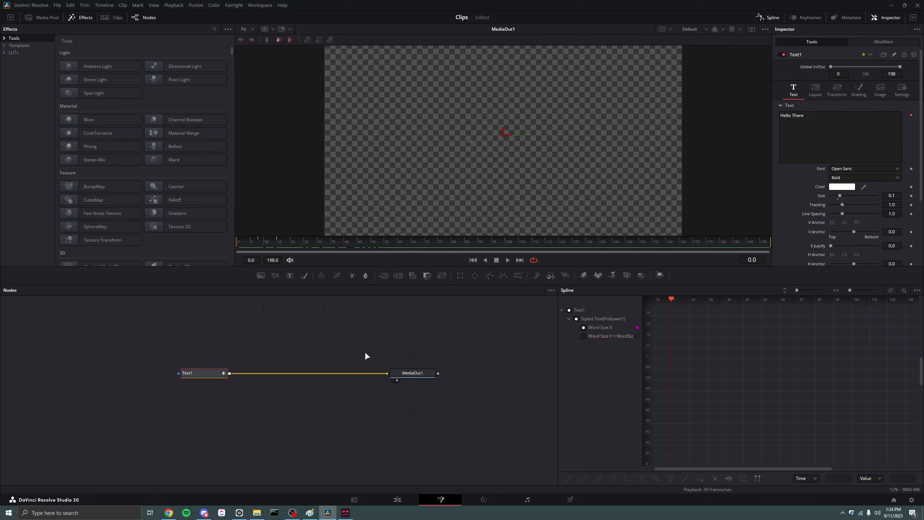
{"action": "left_click", "coordinate": [873, 41]}
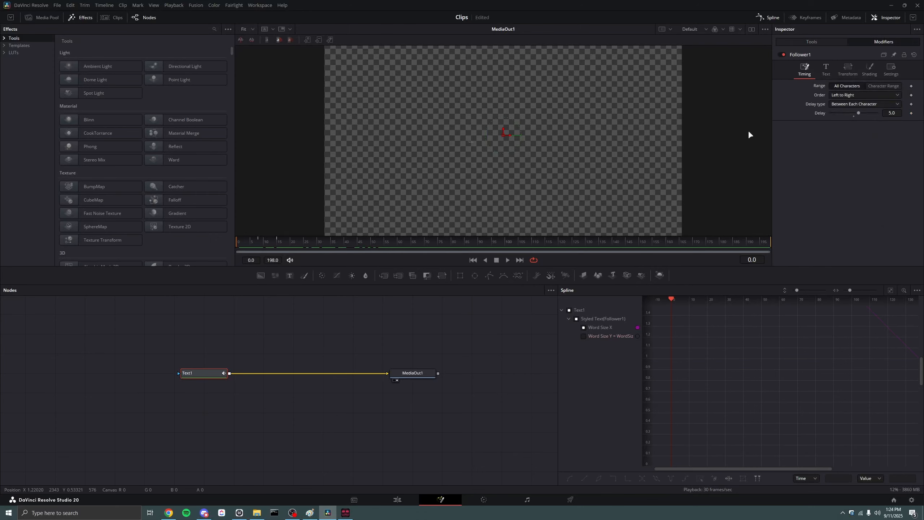
{"action": "left_click", "coordinate": [826, 70]}
{"action": "left_click", "coordinate": [804, 70]}
On the Edit page, place a Karaoke3 title on V1 after the Fusion Composition clip and select it with the playhead over it
{"action": "left_click", "coordinate": [409, 500]}
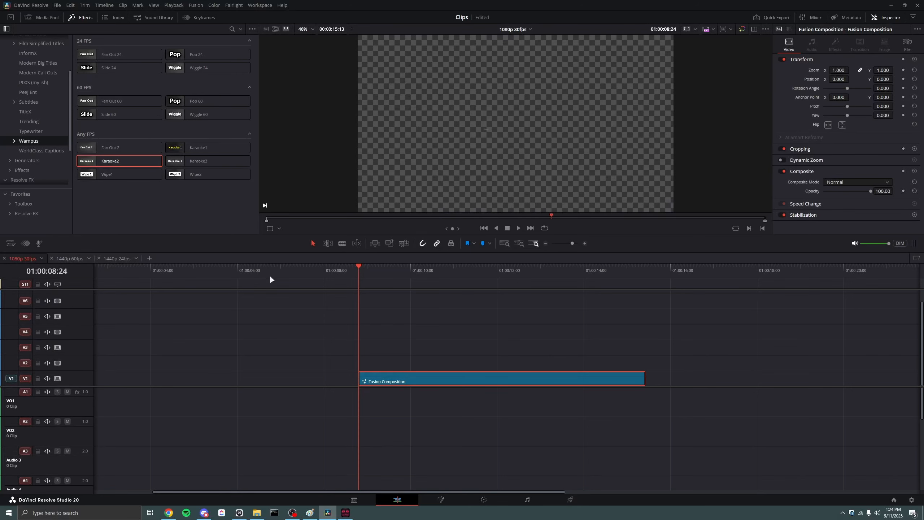
{"action": "scroll", "coordinate": [269, 279], "scroll_direction": "right", "scroll_amount": 6}
{"action": "left_click_drag", "start_coordinate": [205, 161], "coordinate": [451, 375]}
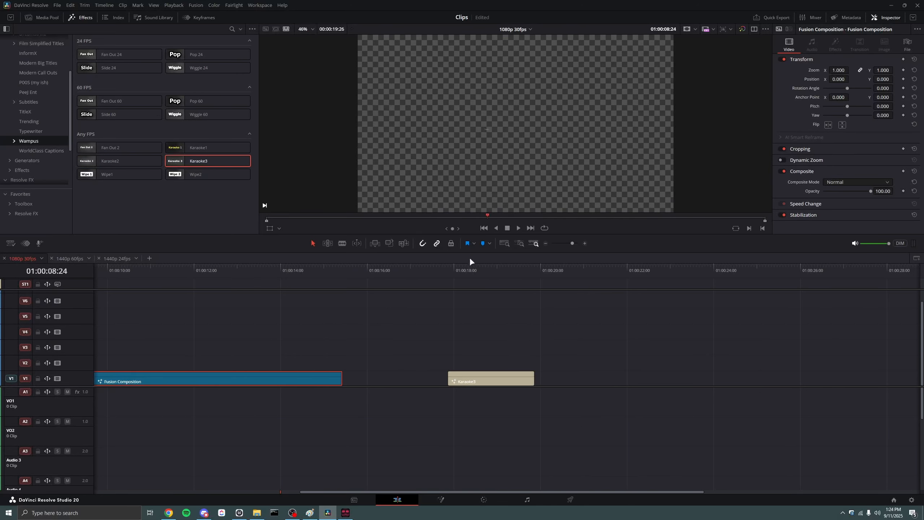
{"action": "left_click", "coordinate": [469, 265]}
{"action": "left_click", "coordinate": [480, 375]}
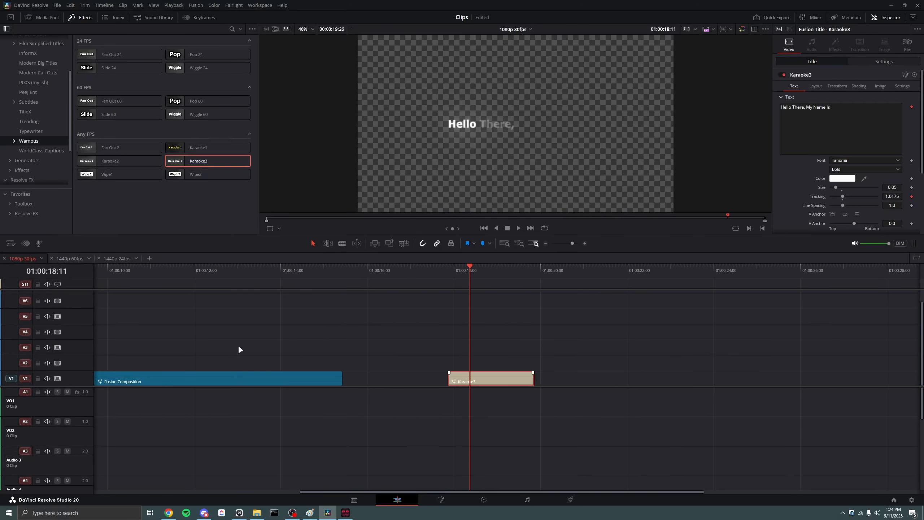
Open the Karaoke3 title in Fusion, expand its group and show the modifiers of the Instance1 node
{"action": "key", "text": "shift+5"}
{"action": "double_click", "coordinate": [332, 368]}
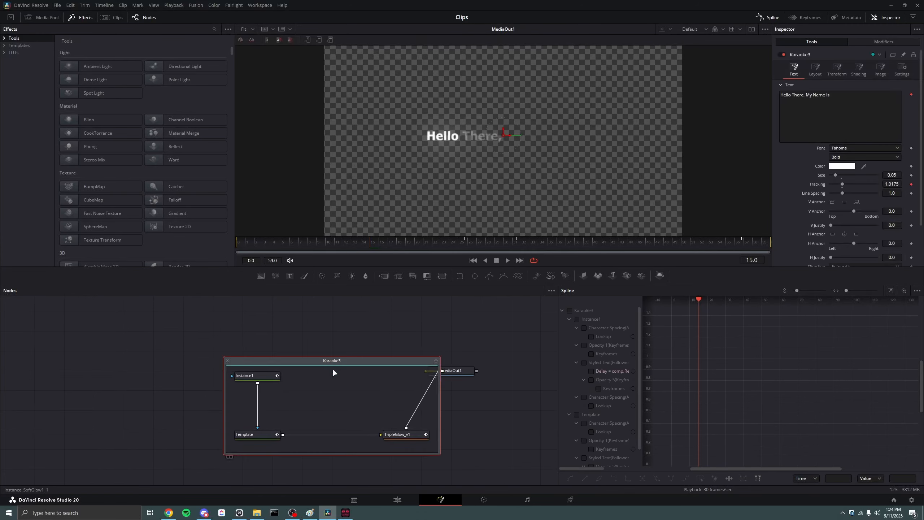
{"action": "left_click", "coordinate": [259, 376]}
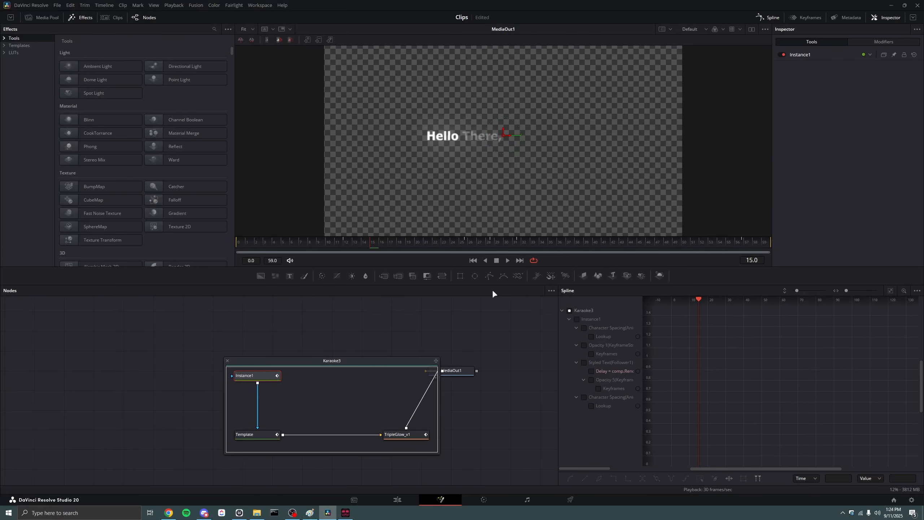
{"action": "left_click", "coordinate": [882, 41]}
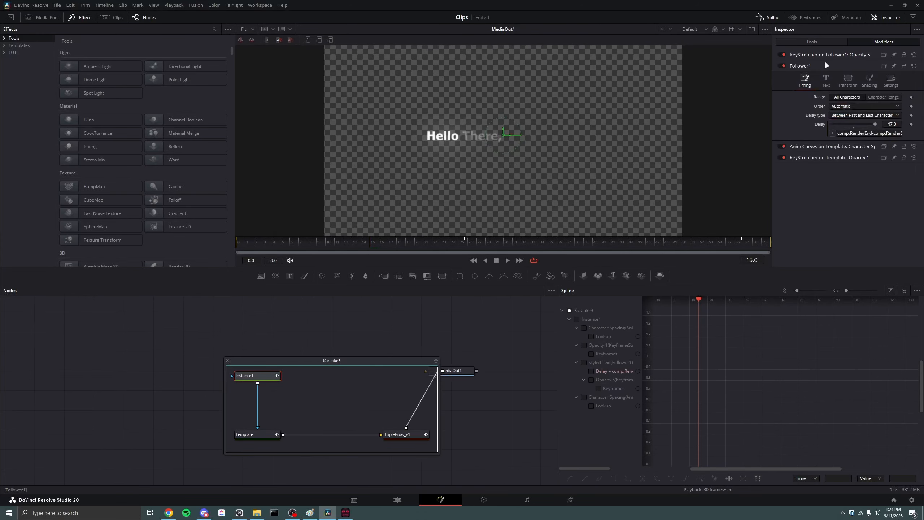
Examine the Follower's Delay expression on Instance1 and copy comp.RenderEnd-comp.RenderStart-12 in full
{"action": "left_click_drag", "start_coordinate": [843, 135], "coordinate": [923, 138]}
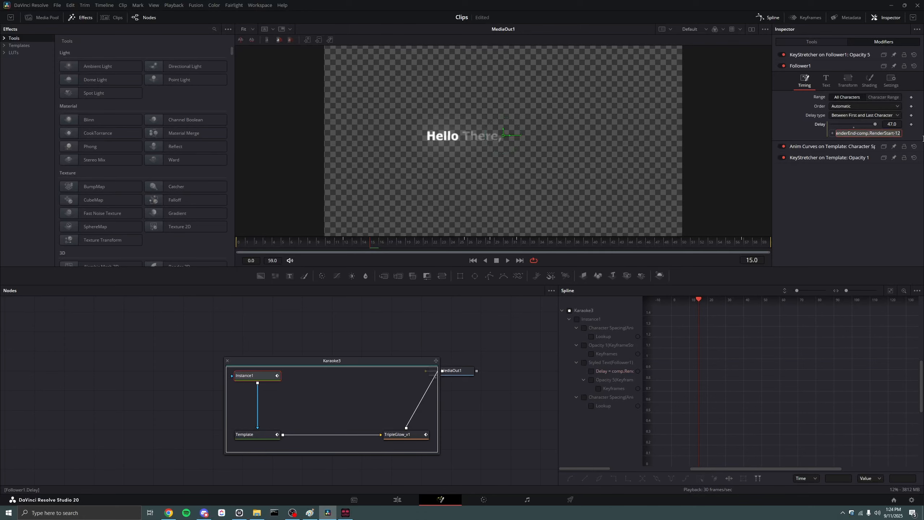
{"action": "left_click", "coordinate": [890, 136]}
{"action": "left_click_drag", "start_coordinate": [900, 132], "coordinate": [803, 130]}
{"action": "left_click", "coordinate": [898, 135]}
{"action": "left_click_drag", "start_coordinate": [882, 132], "coordinate": [923, 134]}
{"action": "left_click", "coordinate": [899, 134]}
{"action": "left_click_drag", "start_coordinate": [897, 133], "coordinate": [775, 132]}
{"action": "triple_click", "coordinate": [862, 134]}
{"action": "key", "text": "ctrl+c"}
Go back to the Edit page, select the Fusion Composition clip and open it in Fusion
{"action": "left_click", "coordinate": [402, 499]}
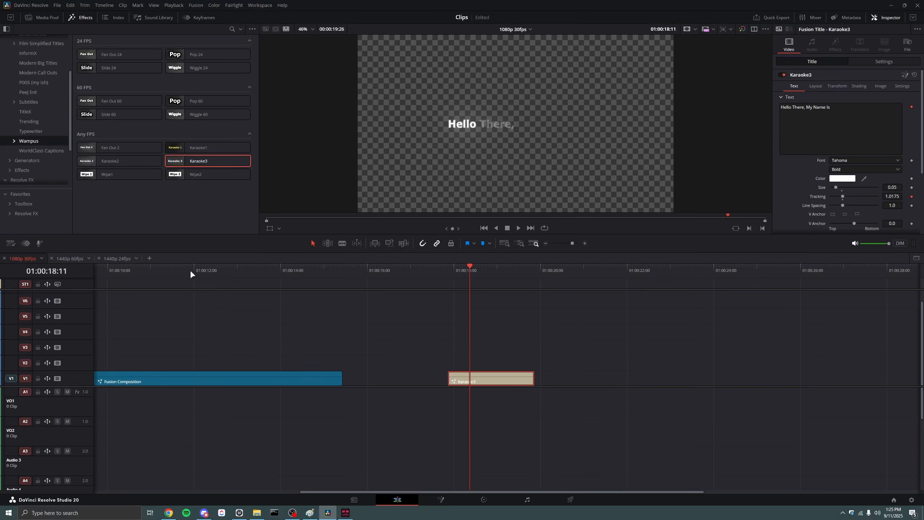
{"action": "left_click_drag", "start_coordinate": [190, 271], "coordinate": [138, 271]}
{"action": "scroll", "coordinate": [188, 376], "scroll_direction": "down", "scroll_amount": 3}
{"action": "left_click", "coordinate": [273, 372]}
{"action": "key", "text": "shift+5"}
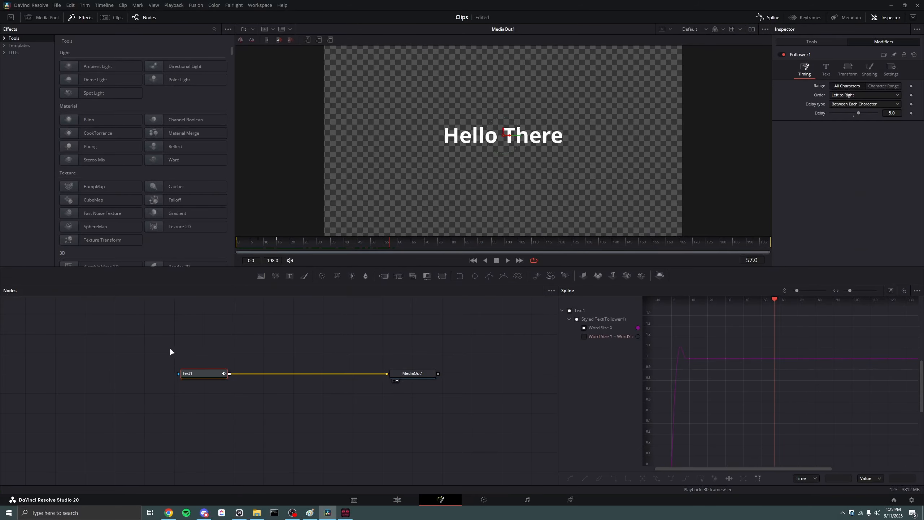
Add the copied expression comp.RenderEnd-comp.RenderStart-12 to the Follower's Delay and scrub through the animation
{"action": "left_click", "coordinate": [887, 113]}
{"action": "type", "text": "="}
{"action": "key", "text": "Return"}
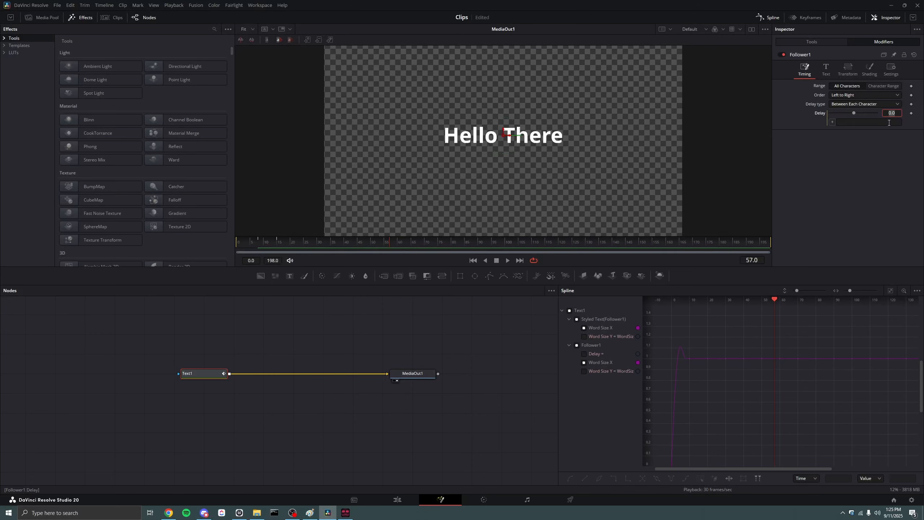
{"action": "key", "text": "ctrl+v"}
{"action": "key", "text": "Return"}
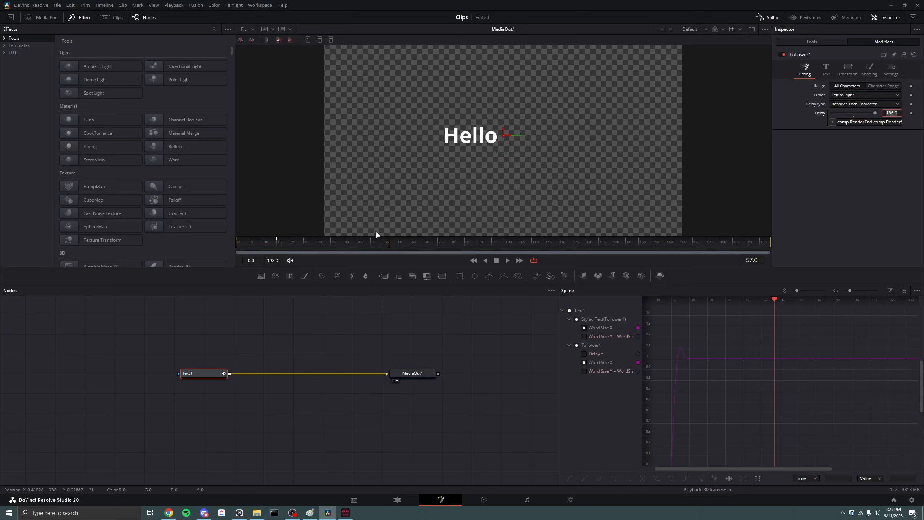
{"action": "left_click", "coordinate": [361, 240]}
{"action": "left_click_drag", "start_coordinate": [361, 240], "coordinate": [696, 240]}
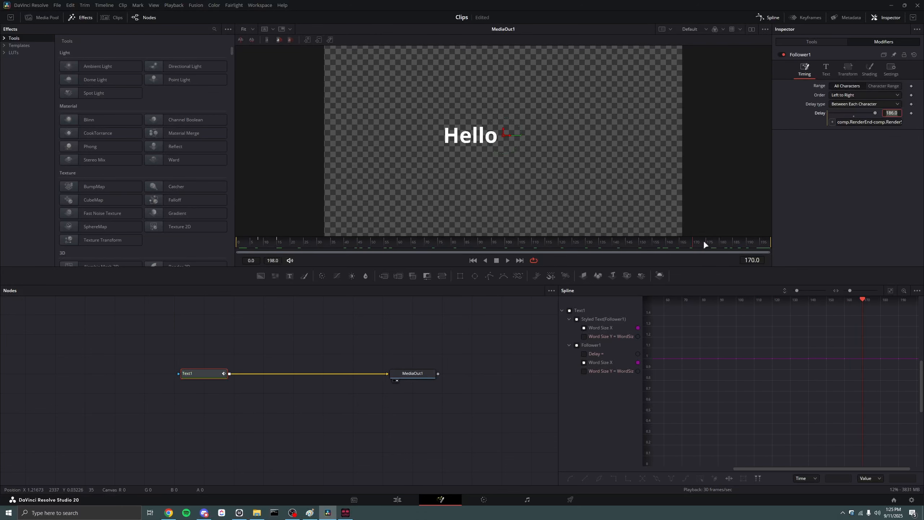
Change the number subtracted in the Delay expression to 100 and scrub to the end of the composition
{"action": "left_click", "coordinate": [898, 122]}
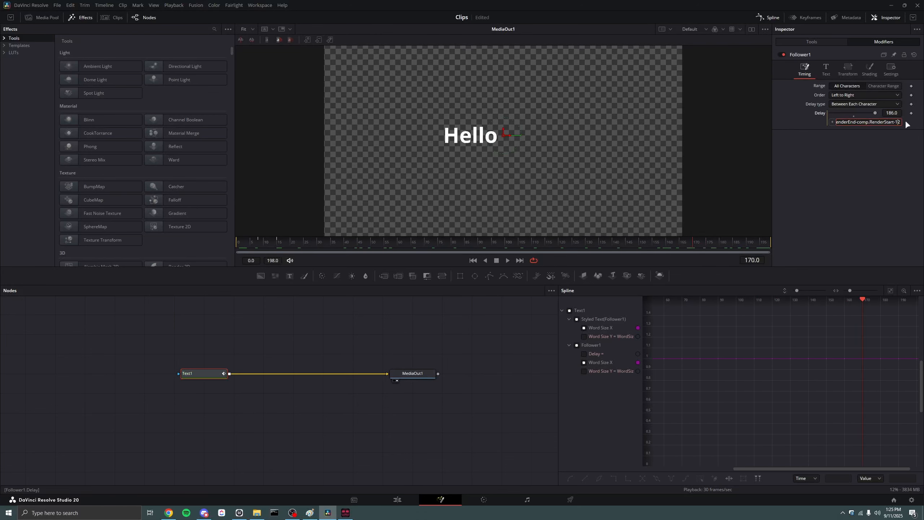
{"action": "key", "text": "BackSpace"}
{"action": "key", "text": "BackSpace"}
{"action": "type", "text": "100"}
{"action": "key", "text": "Return"}
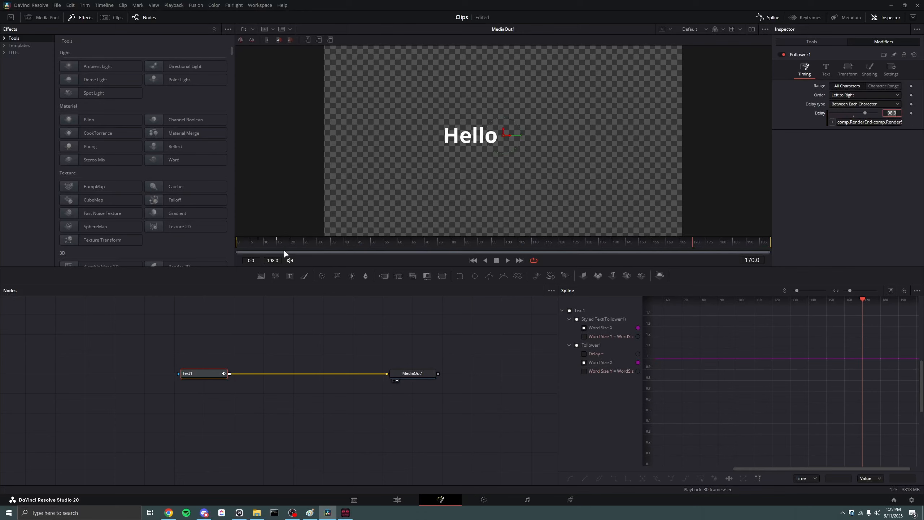
{"action": "left_click", "coordinate": [415, 242]}
{"action": "left_click_drag", "start_coordinate": [416, 243], "coordinate": [826, 245]}
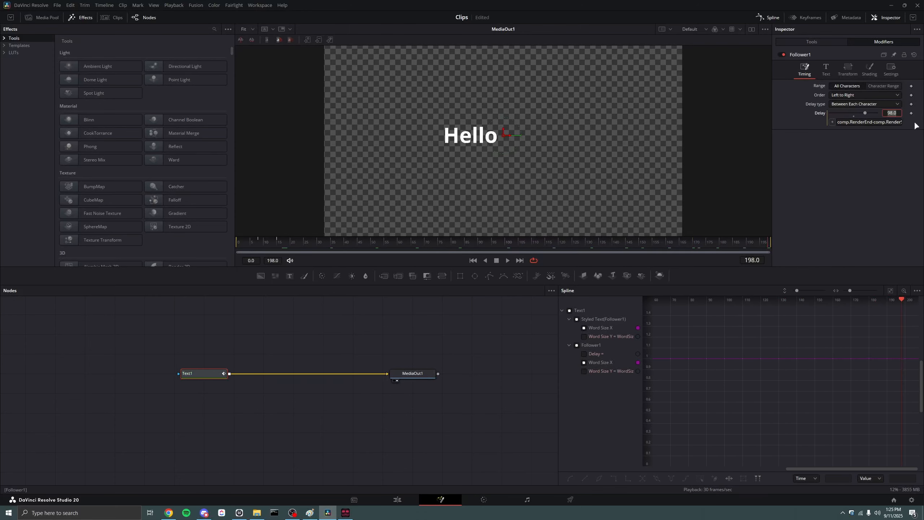
Remove the expression from the Follower's Delay and reset the delay to 0.0
{"action": "left_click_drag", "start_coordinate": [888, 123], "coordinate": [923, 125]}
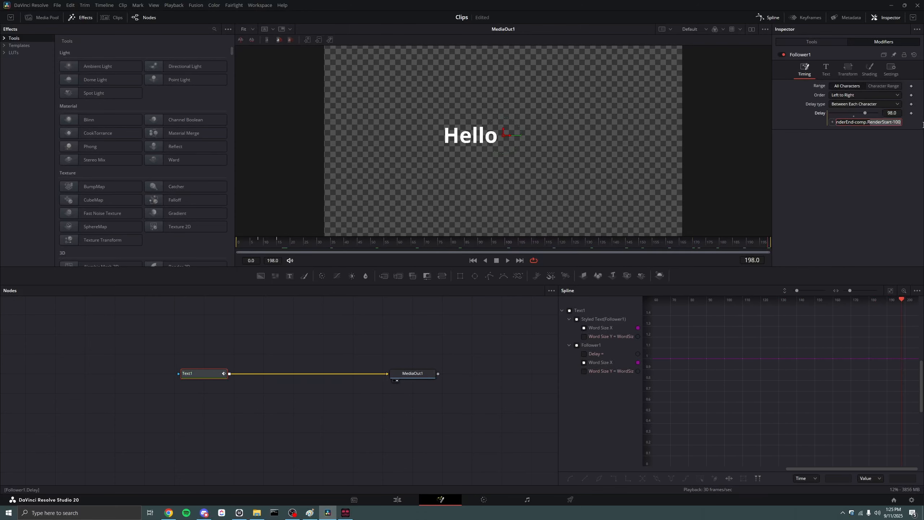
{"action": "double_click", "coordinate": [816, 112]}
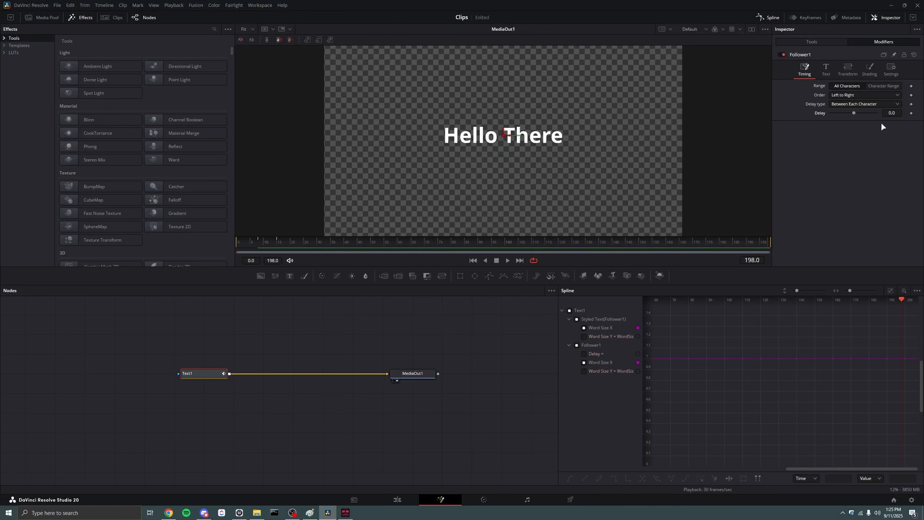
Set the Follower's Delay to 5.0 and play and scrub through the word-by-word animation
{"action": "left_click", "coordinate": [889, 113]}
{"action": "type", "text": "5"}
{"action": "key", "text": "Return"}
{"action": "left_click_drag", "start_coordinate": [257, 242], "coordinate": [615, 242]}
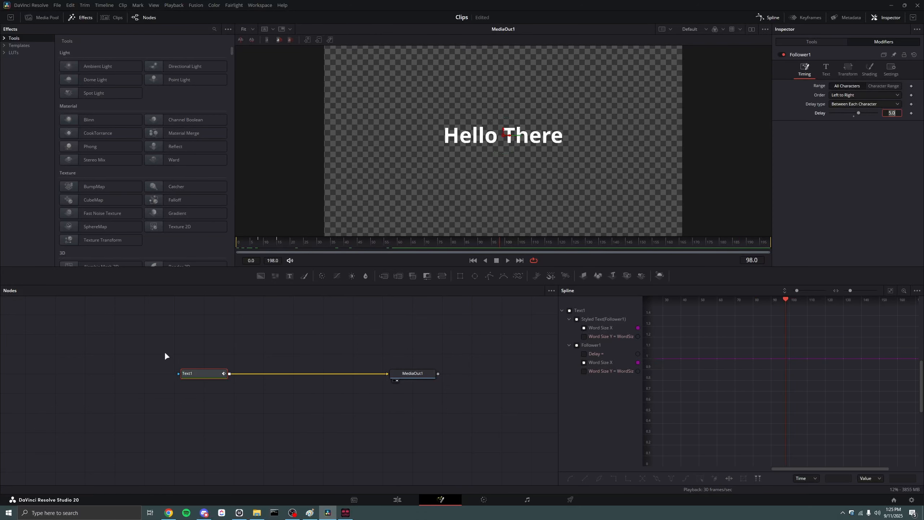
{"action": "key", "text": "space"}
{"action": "left_click_drag", "start_coordinate": [238, 242], "coordinate": [717, 266]}
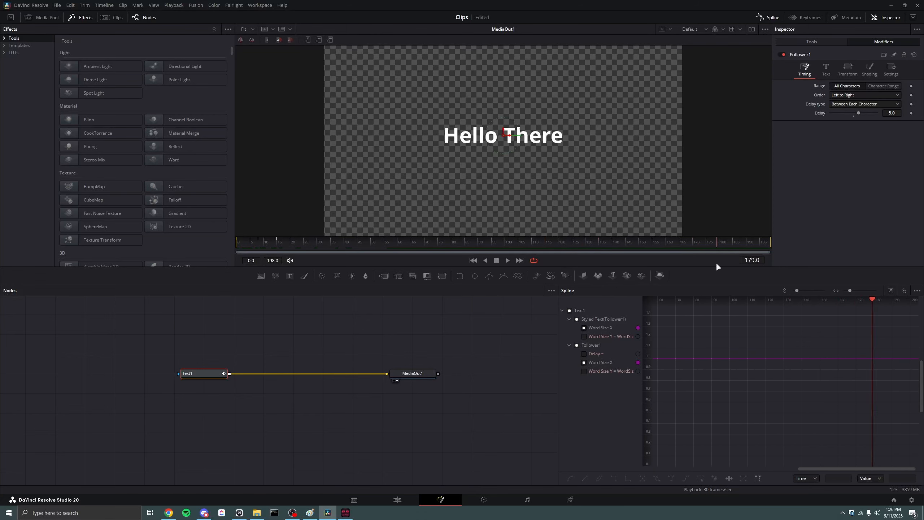
Deselect the Text1 node, play the text animation from frame 0 and save the project
{"action": "left_click", "coordinate": [203, 357]}
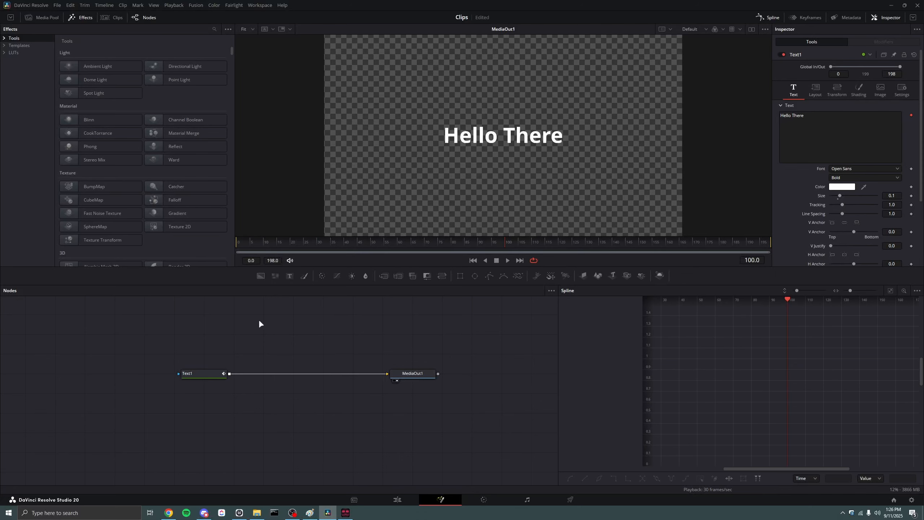
{"action": "left_click_drag", "start_coordinate": [244, 242], "coordinate": [190, 245]}
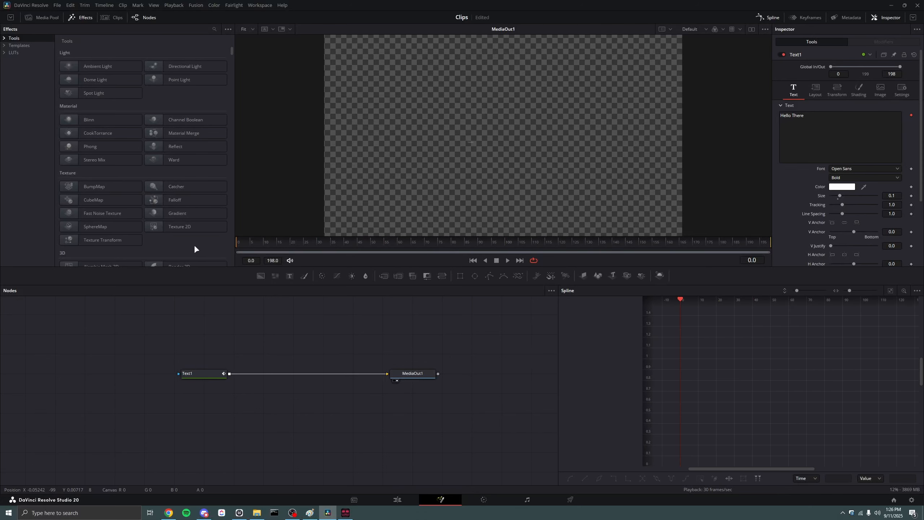
{"action": "left_click_drag", "start_coordinate": [435, 242], "coordinate": [238, 255]}
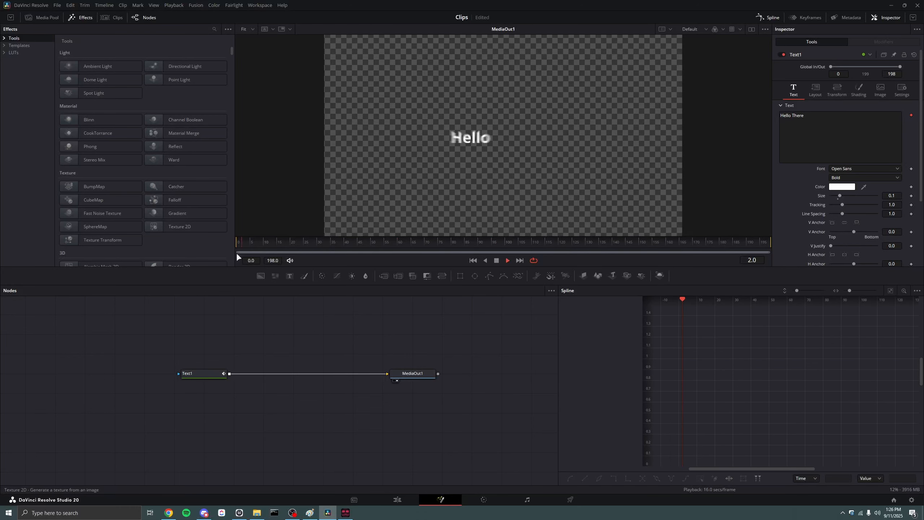
{"action": "key", "text": "space"}
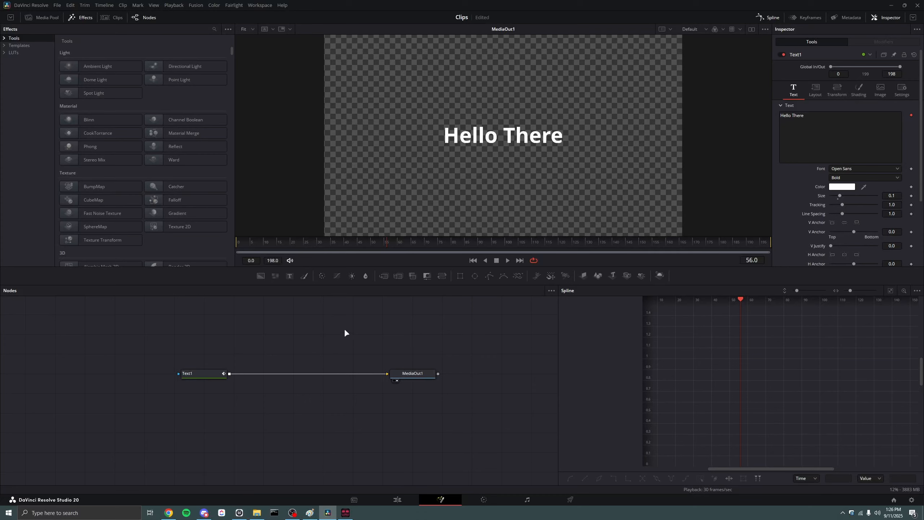
{"action": "key", "text": "ctrl+s"}
Scrub back to the start and replay the Hello There animation to review its timing
{"action": "left_click_drag", "start_coordinate": [263, 244], "coordinate": [314, 244]}
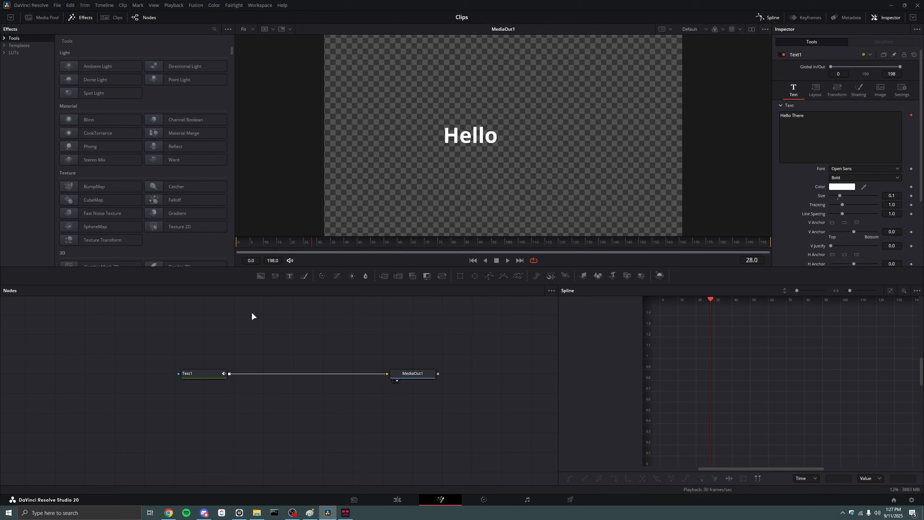
{"action": "left_click_drag", "start_coordinate": [271, 244], "coordinate": [214, 250]}
{"action": "key", "text": "space"}
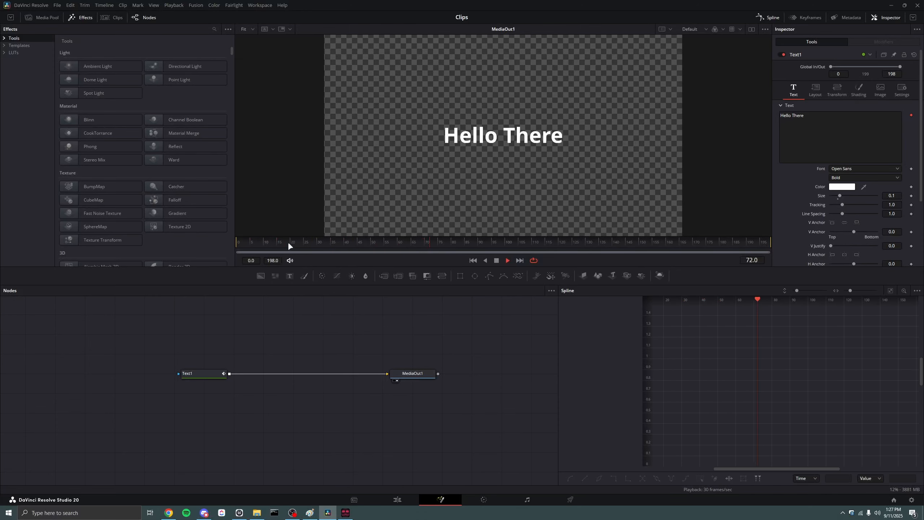
{"action": "left_click_drag", "start_coordinate": [294, 241], "coordinate": [121, 254]}
{"action": "key", "text": "space"}
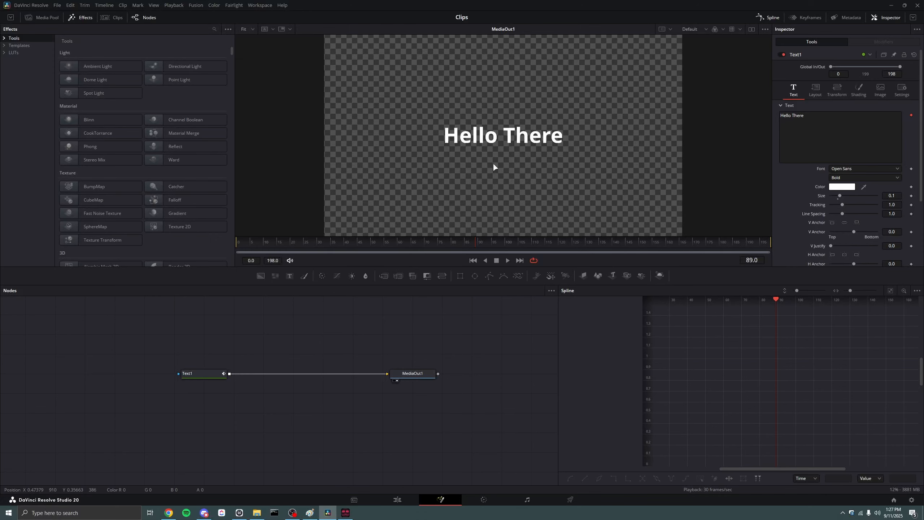
Try a Pivot X of -1 in Text1's Transform settings, scrub to check the motion, and undo the change
{"action": "left_click", "coordinate": [855, 81]}
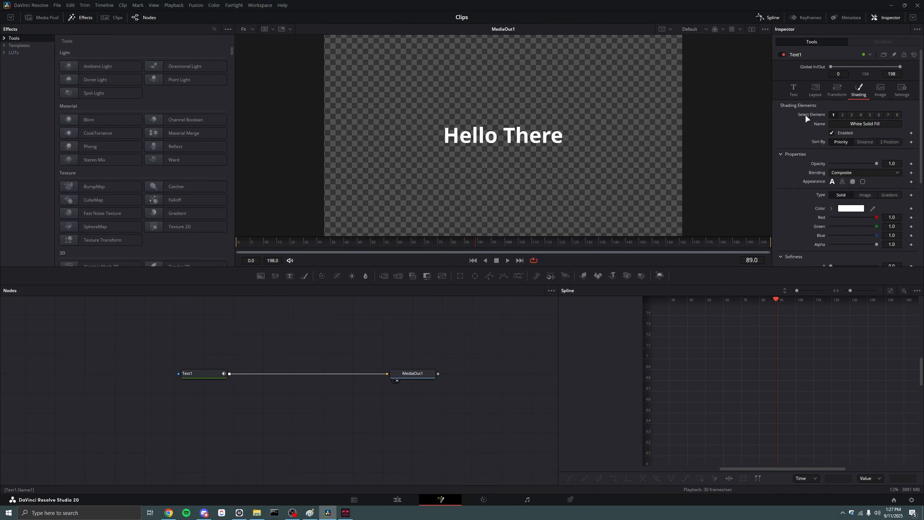
{"action": "left_click", "coordinate": [834, 87]}
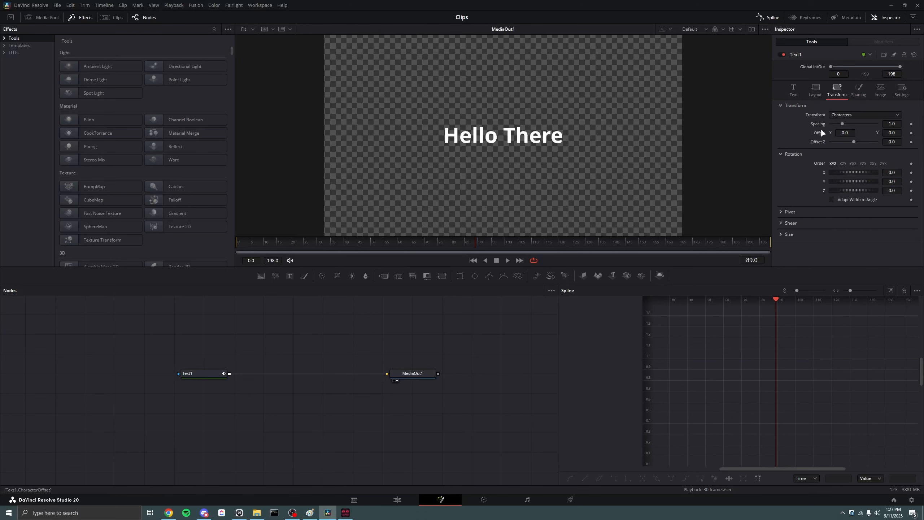
{"action": "left_click", "coordinate": [781, 213]}
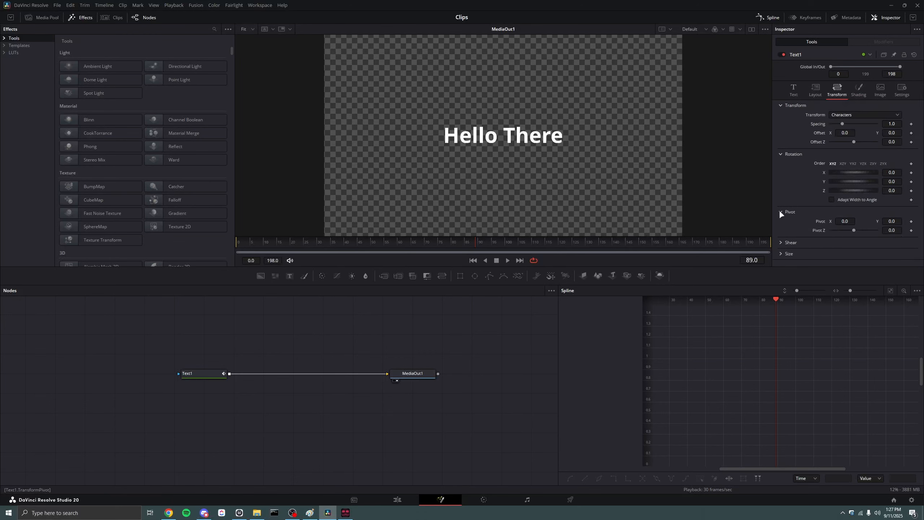
{"action": "left_click_drag", "start_coordinate": [351, 244], "coordinate": [320, 246]}
{"action": "left_click_drag", "start_coordinate": [844, 221], "coordinate": [495, 213]}
{"action": "double_click", "coordinate": [841, 221]}
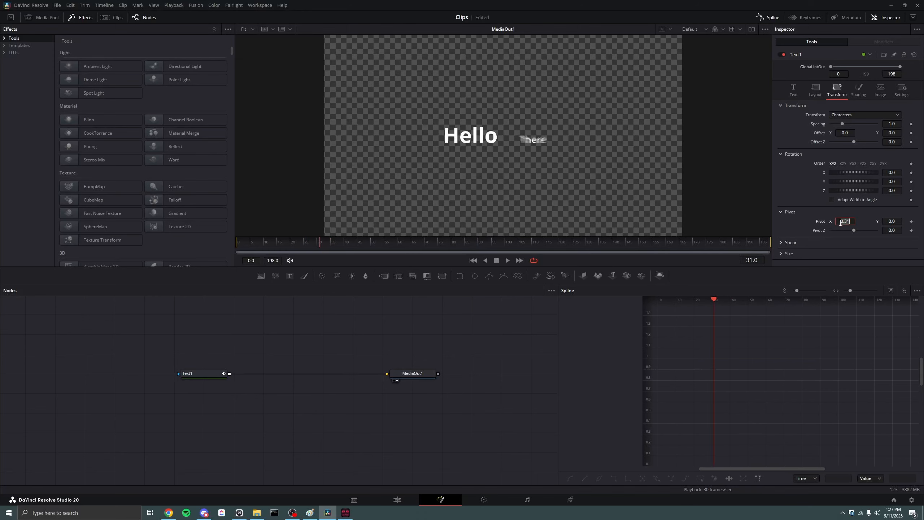
{"action": "type", "text": "-1"}
{"action": "key", "text": "Tab"}
{"action": "left_click_drag", "start_coordinate": [287, 241], "coordinate": [317, 243]}
{"action": "key", "text": "ctrl+z"}
{"action": "left_click", "coordinate": [814, 88]}
{"action": "left_click", "coordinate": [794, 89]}
{"action": "left_click", "coordinate": [859, 89]}
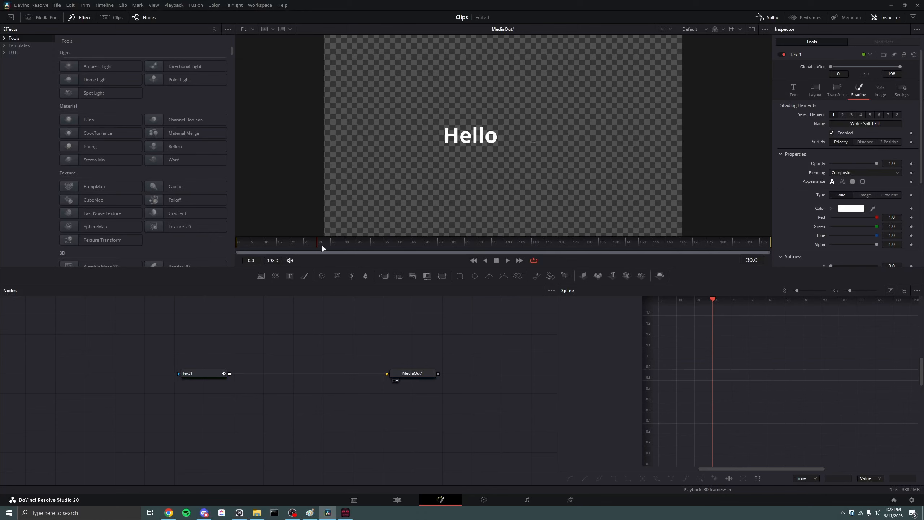
{"action": "left_click_drag", "start_coordinate": [320, 243], "coordinate": [243, 246]}
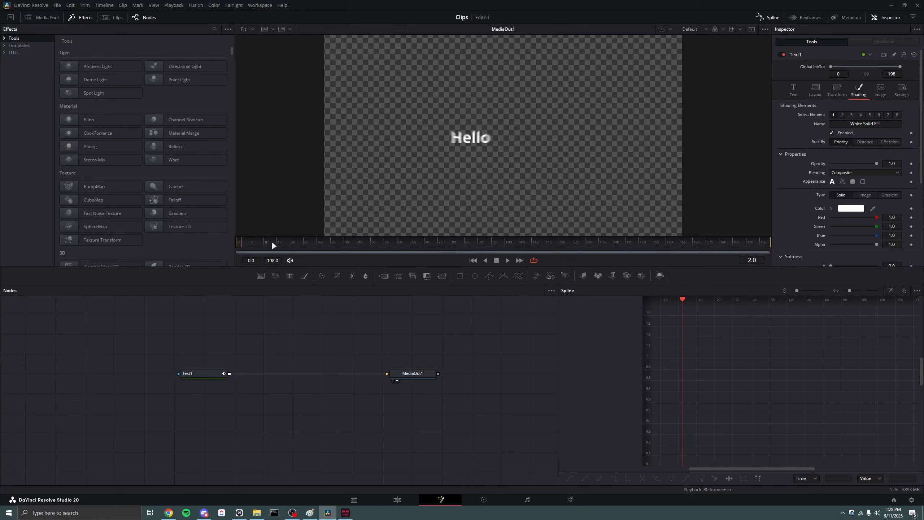
{"action": "left_click", "coordinate": [837, 90]}
{"action": "left_click", "coordinate": [858, 91]}
{"action": "left_click", "coordinate": [837, 91]}
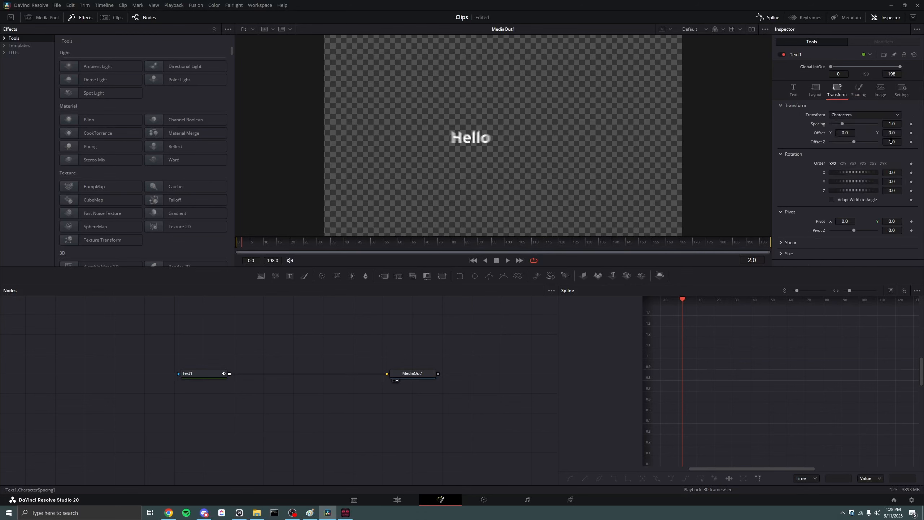
{"action": "left_click", "coordinate": [782, 254]}
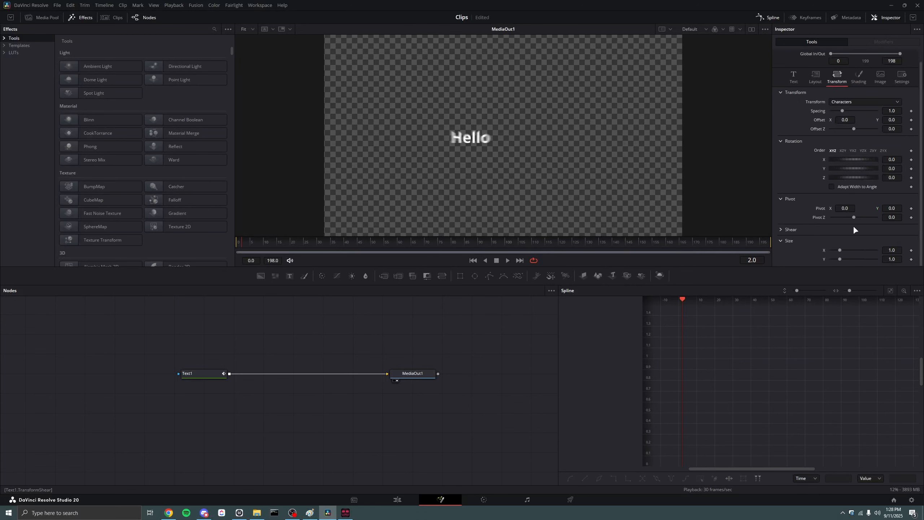
Select the Text1 node, open its Follower modifier and expand the word Pivot settings
{"action": "left_click", "coordinate": [205, 375]}
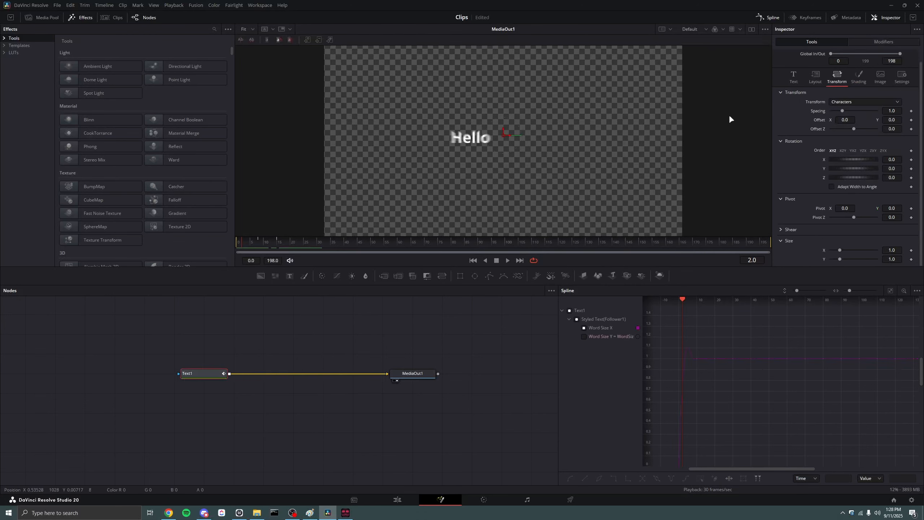
{"action": "left_click", "coordinate": [884, 42]}
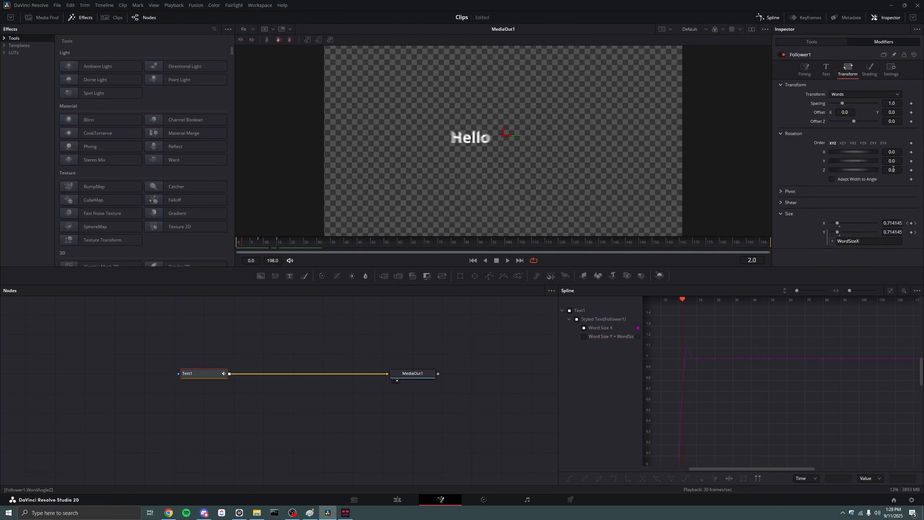
{"action": "left_click", "coordinate": [781, 191]}
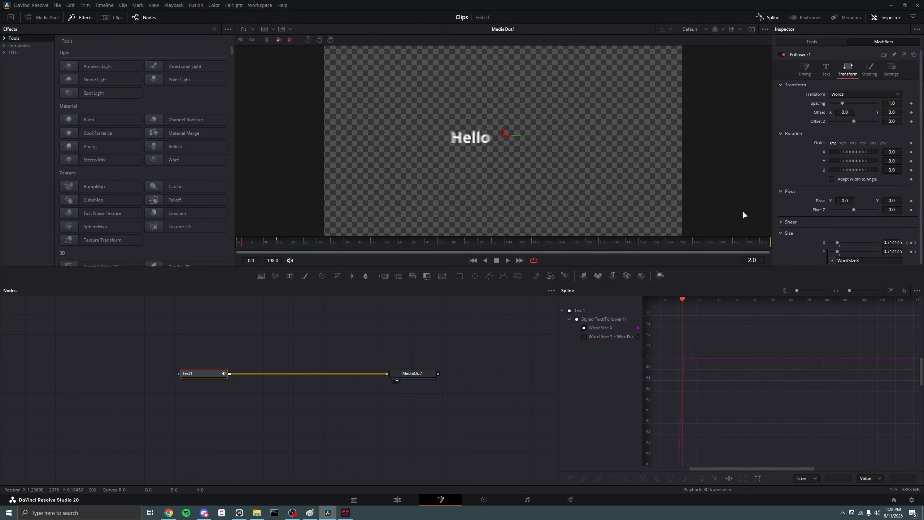
Try a different Pivot X for the words in the Follower's Transform settings
{"action": "left_click", "coordinate": [845, 201]}
{"action": "type", "text": "0.352"}
{"action": "left_click_drag", "start_coordinate": [845, 201], "coordinate": [827, 210]}
Reset the Follower's Size X to 1.0, remove the expression from Size Y and reset Size Y to 1.0
{"action": "double_click", "coordinate": [824, 242]}
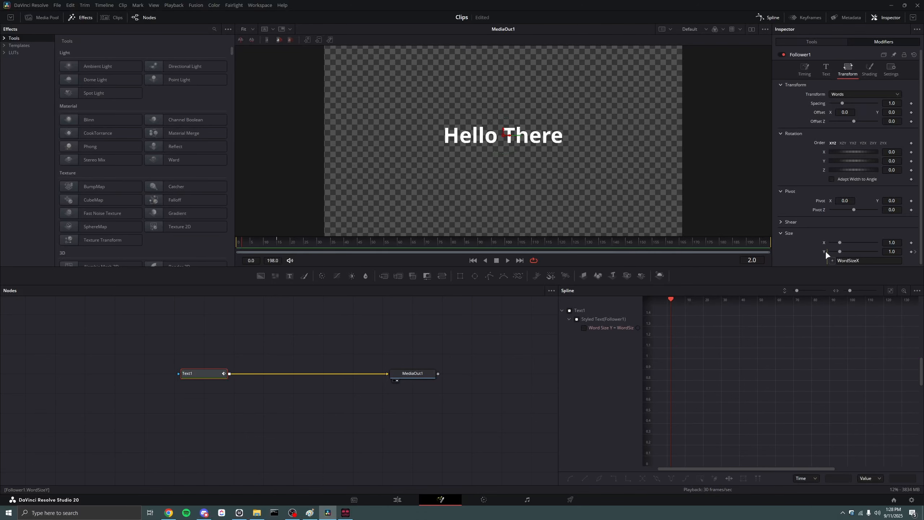
{"action": "right_click", "coordinate": [824, 250]}
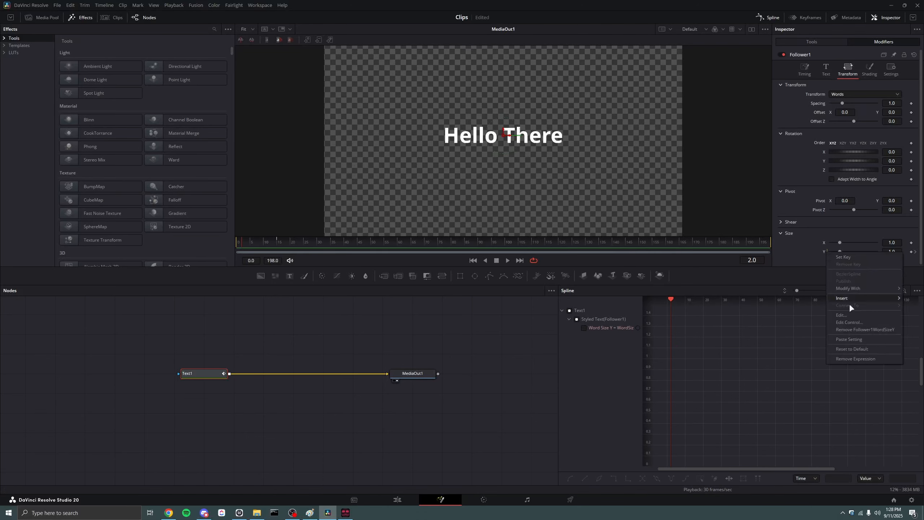
{"action": "left_click", "coordinate": [856, 358]}
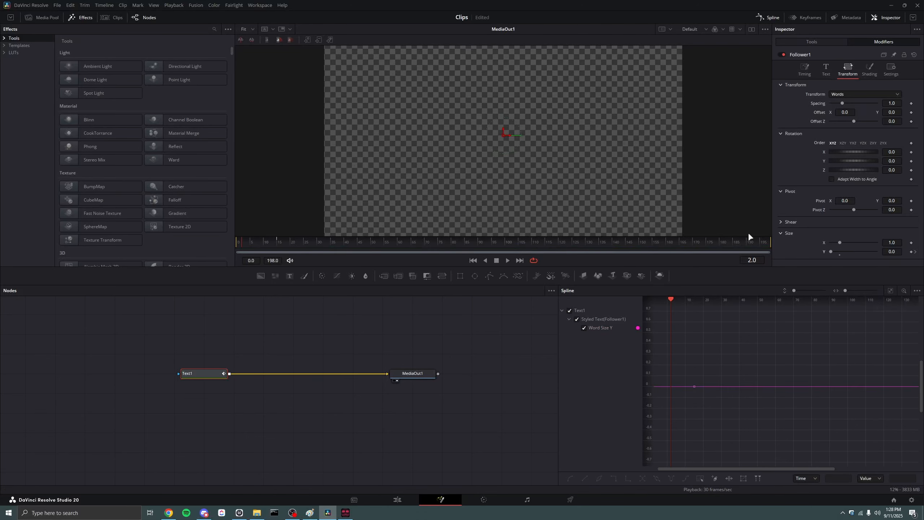
{"action": "double_click", "coordinate": [828, 251]}
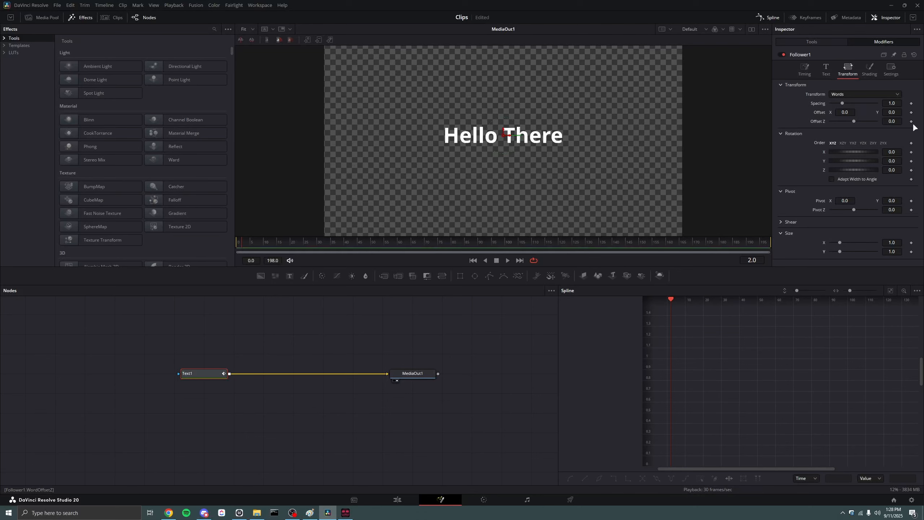
Keyframe the Follower's word Offset Z at 0.0 on frame 15 and at 0.5 on frame 0
{"action": "left_click", "coordinate": [276, 243]}
{"action": "left_click", "coordinate": [910, 121]}
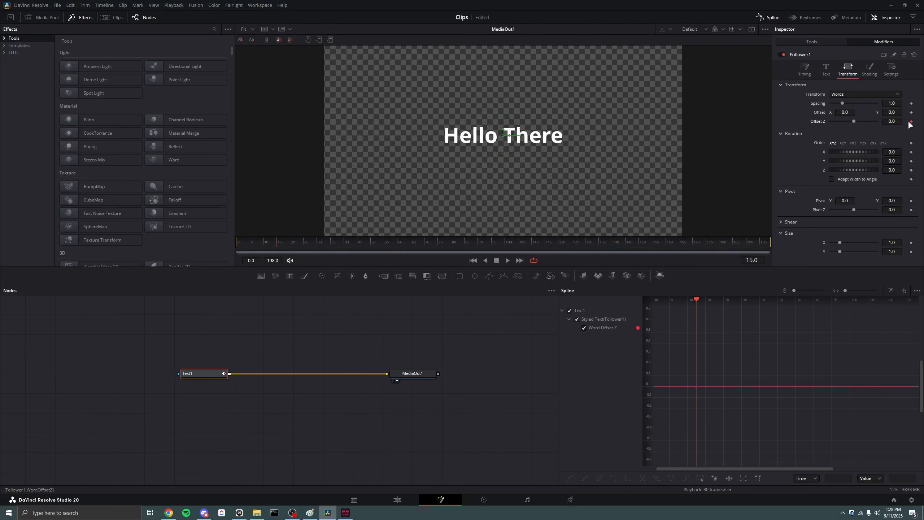
{"action": "left_click", "coordinate": [239, 243]}
{"action": "mouse_move", "coordinate": [892, 120]}
{"action": "left_mouse_down"}
{"action": "mouse_move", "coordinate": [879, 120]}
{"action": "mouse_move", "coordinate": [909, 120]}
{"action": "left_mouse_up"}
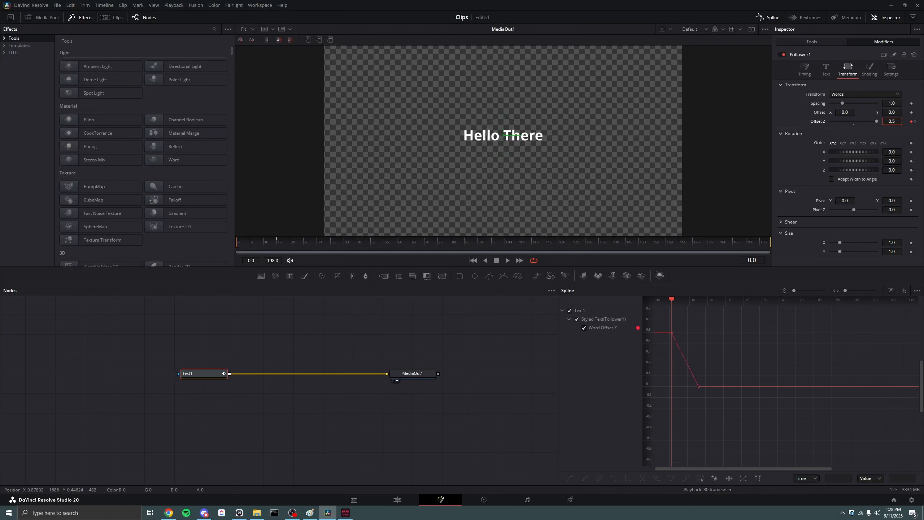
Increase the Offset Z keyframe on frame 0 to 10 and scrub through the resulting motion
{"action": "left_click", "coordinate": [891, 122]}
{"action": "double_click", "coordinate": [891, 122]}
{"action": "type", "text": "5"}
{"action": "key", "text": "Return"}
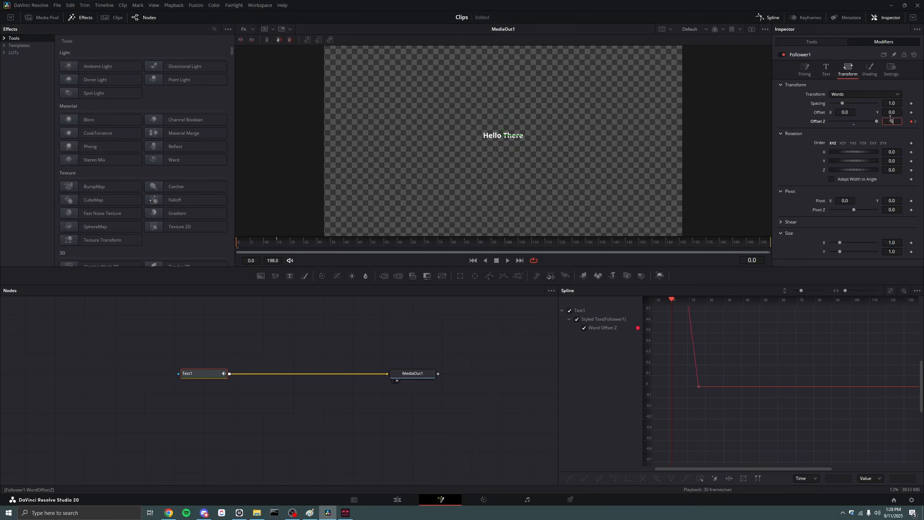
{"action": "key", "text": "Tab"}
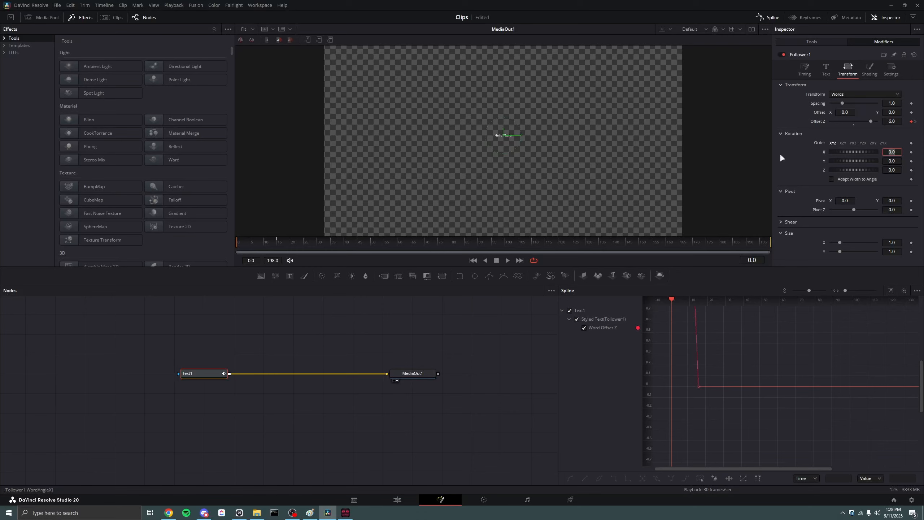
{"action": "key", "text": "shift+Tab"}
{"action": "type", "text": "10"}
{"action": "key", "text": "Tab"}
{"action": "left_click_drag", "start_coordinate": [249, 246], "coordinate": [297, 245]}
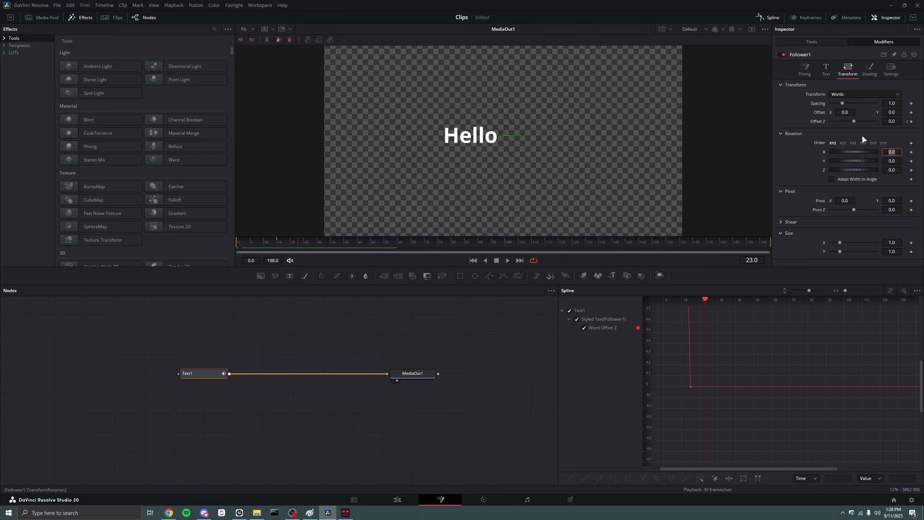
Go to the Offset Z keyframe on frame 15, scrub the animation and open the Follower's Shading settings
{"action": "left_click", "coordinate": [907, 122]}
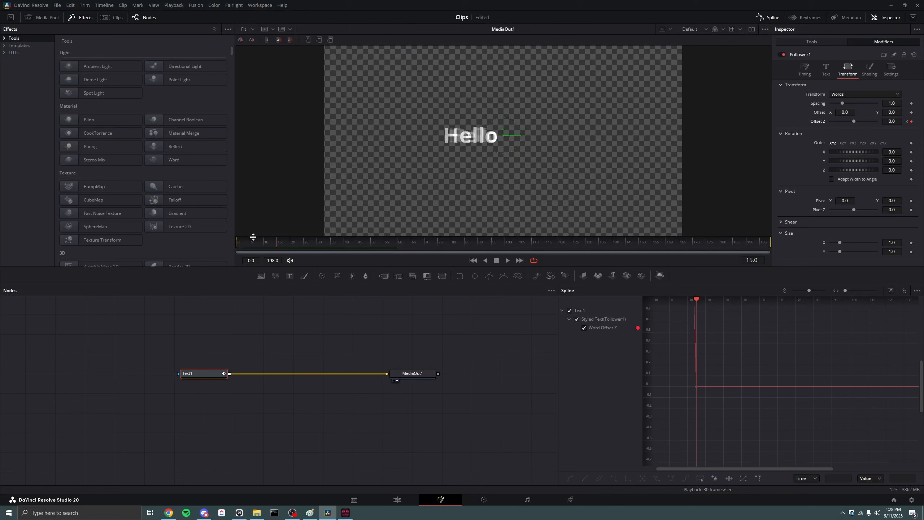
{"action": "left_click_drag", "start_coordinate": [259, 243], "coordinate": [279, 241]}
{"action": "left_click", "coordinate": [868, 69]}
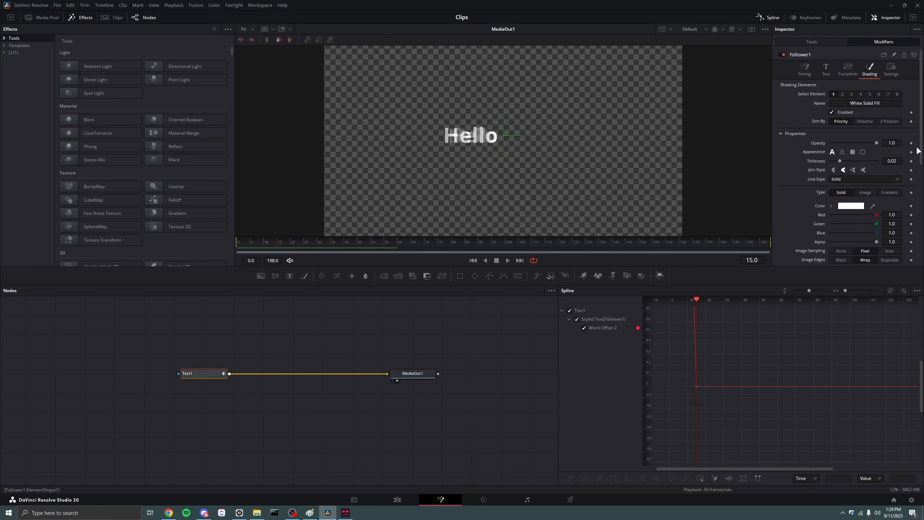
{"action": "left_click_drag", "start_coordinate": [264, 244], "coordinate": [239, 244]}
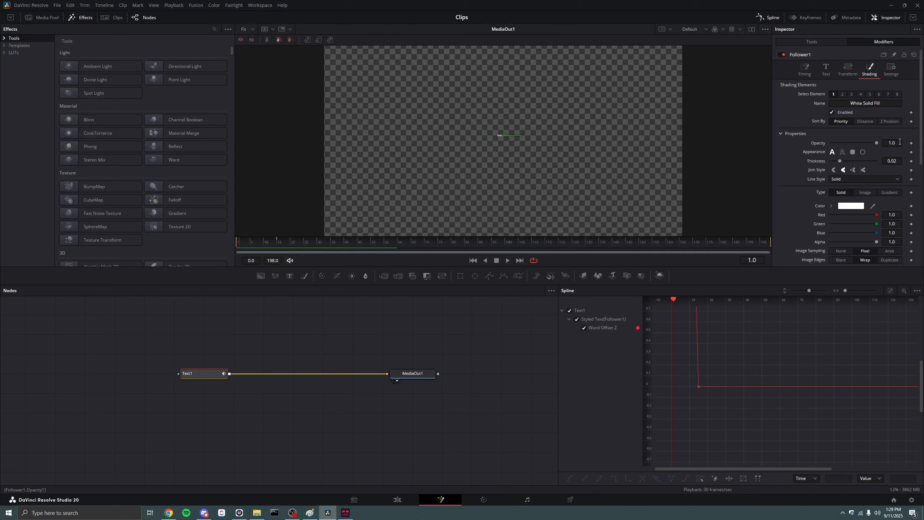
Apply an overshooting ease preset to the Word Offset Z curve, scrub the result and fit the curve in the spline view
{"action": "left_click", "coordinate": [890, 290]}
{"action": "right_click", "coordinate": [782, 336]}
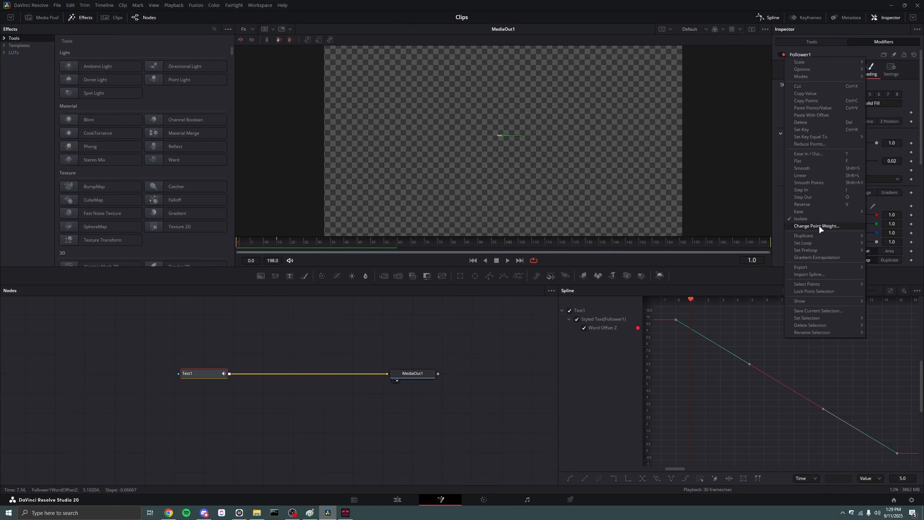
{"action": "mouse_move", "coordinate": [830, 211]}
{"action": "left_click", "coordinate": [890, 255]}
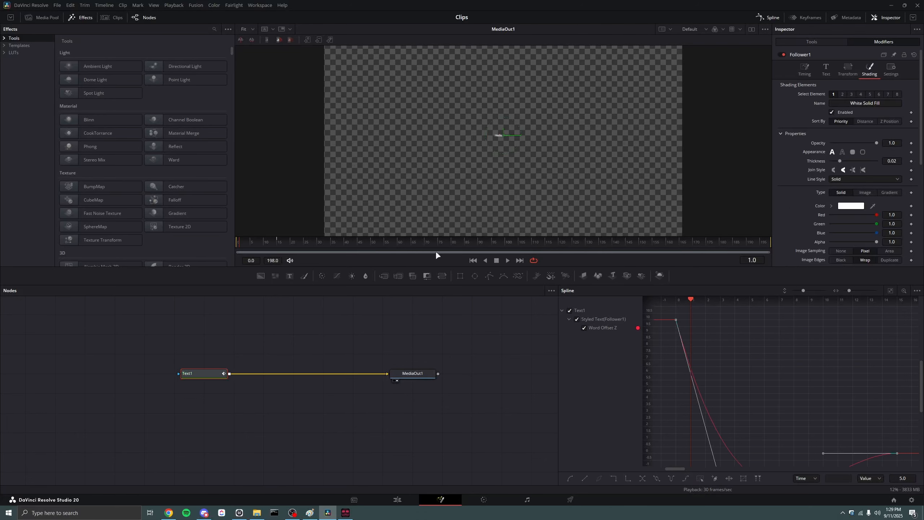
{"action": "left_click_drag", "start_coordinate": [253, 240], "coordinate": [274, 242]}
{"action": "left_click", "coordinate": [889, 291]}
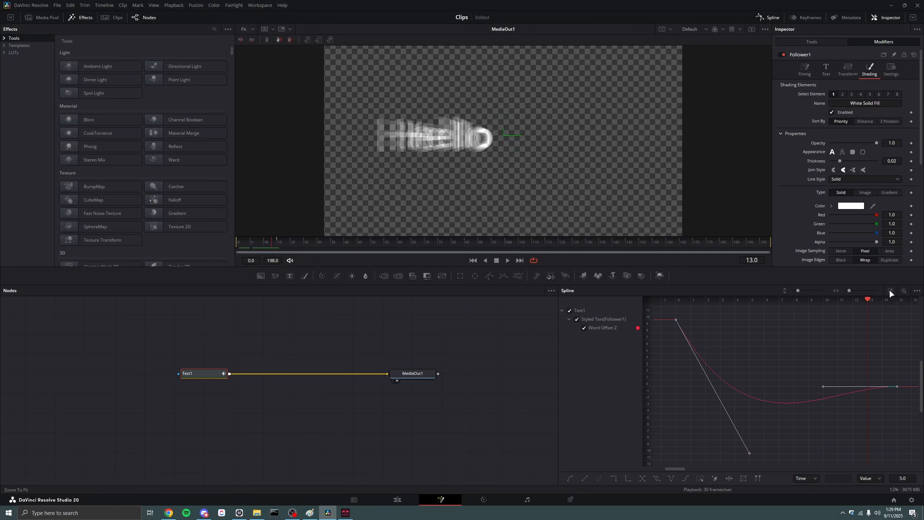
Soften the overshoot of the Word Offset Z curve by shortening both keyframe handles, and return to frame 0
{"action": "left_click_drag", "start_coordinate": [749, 455], "coordinate": [733, 405]}
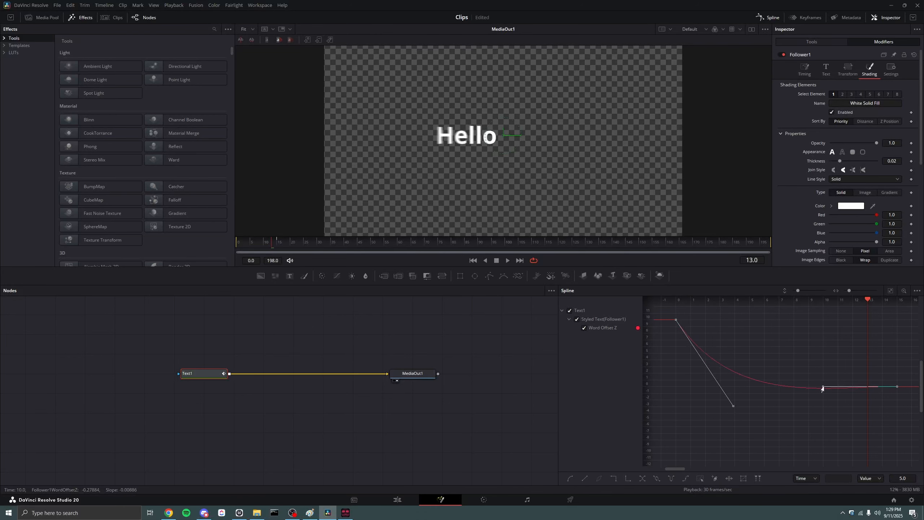
{"action": "left_click_drag", "start_coordinate": [823, 386], "coordinate": [837, 386]}
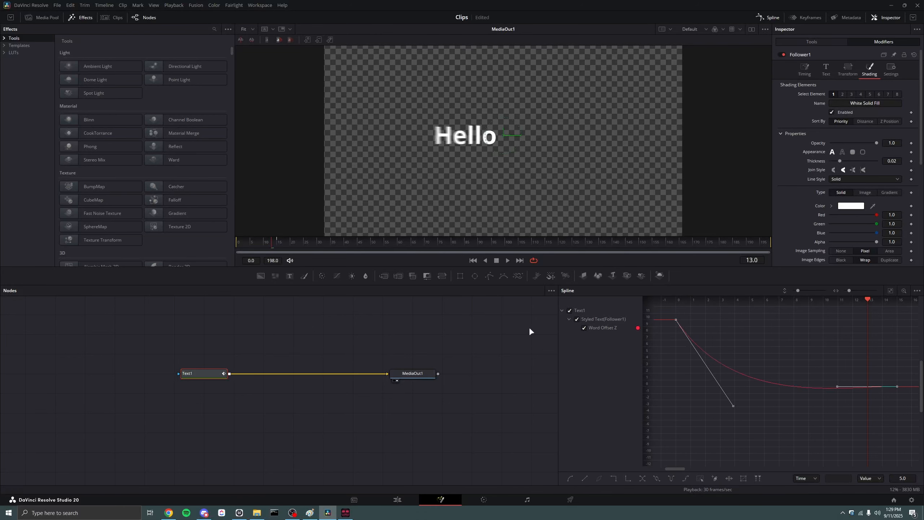
{"action": "left_click_drag", "start_coordinate": [293, 250], "coordinate": [239, 242]}
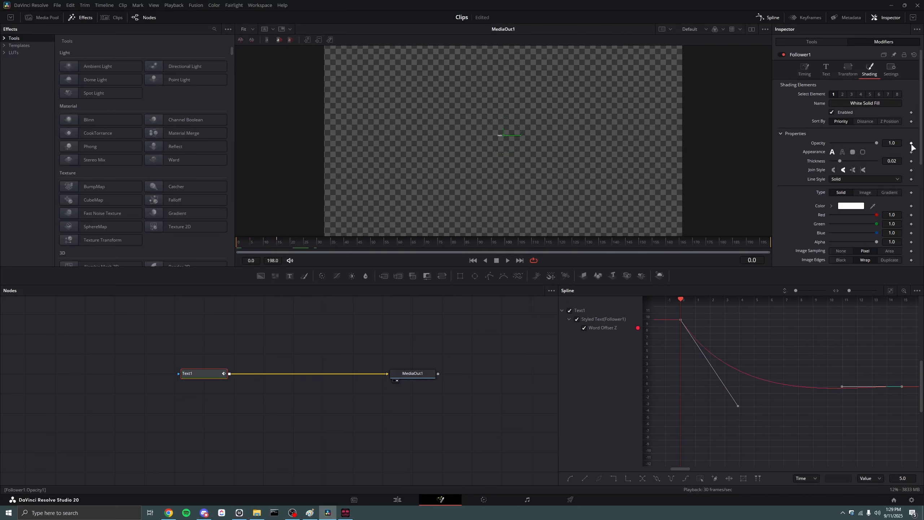
{"action": "mouse_move", "coordinate": [246, 242]}
{"action": "left_mouse_down"}
{"action": "mouse_move", "coordinate": [335, 248]}
{"action": "mouse_move", "coordinate": [236, 249]}
{"action": "left_mouse_up"}
Reset the Follower's word Offset Z to its default to clear its animation
{"action": "left_click", "coordinate": [843, 68]}
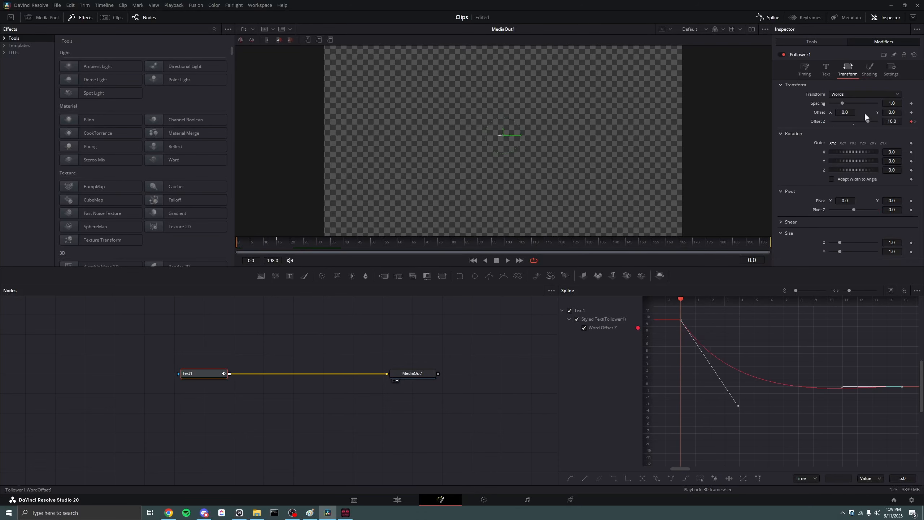
{"action": "left_click", "coordinate": [826, 72]}
{"action": "left_click", "coordinate": [846, 72]}
{"action": "double_click", "coordinate": [819, 121]}
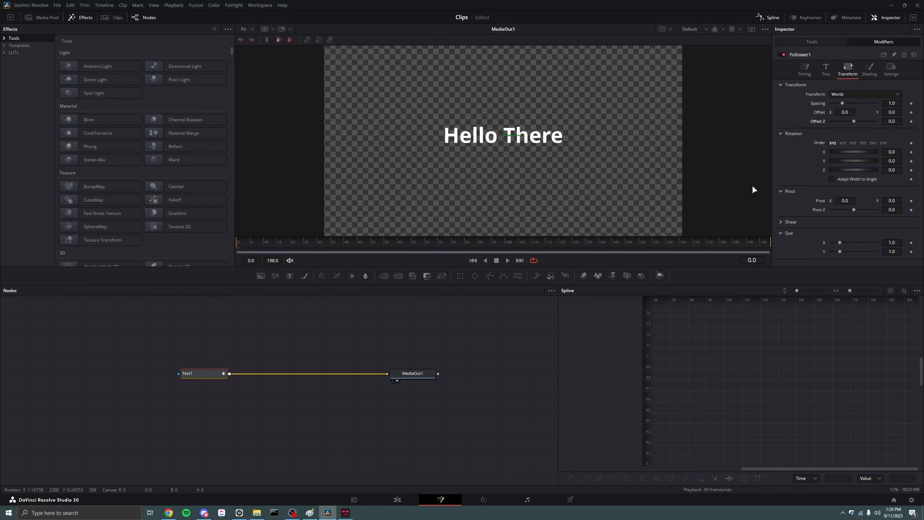
Keyframe the Follower's word Size X and Y at 1.0 on frame 10
{"action": "left_click", "coordinate": [265, 247]}
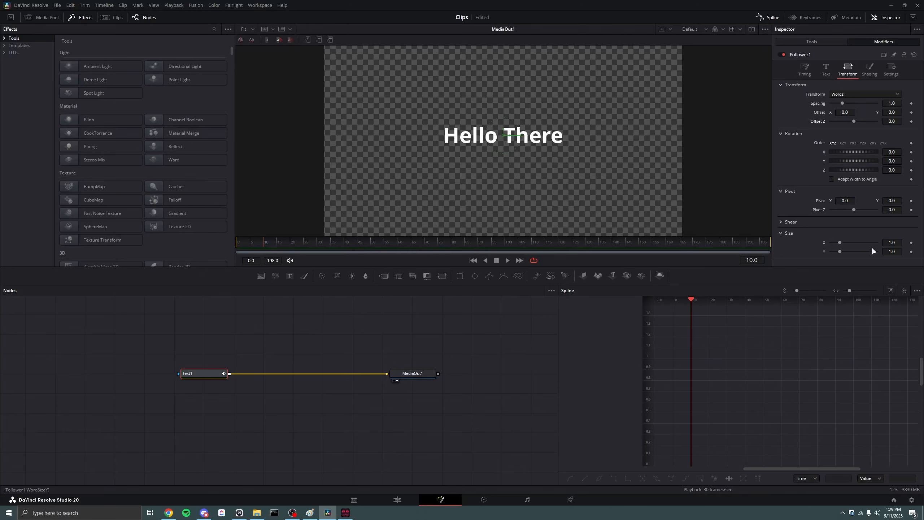
{"action": "left_click", "coordinate": [911, 252]}
{"action": "left_click", "coordinate": [910, 242]}
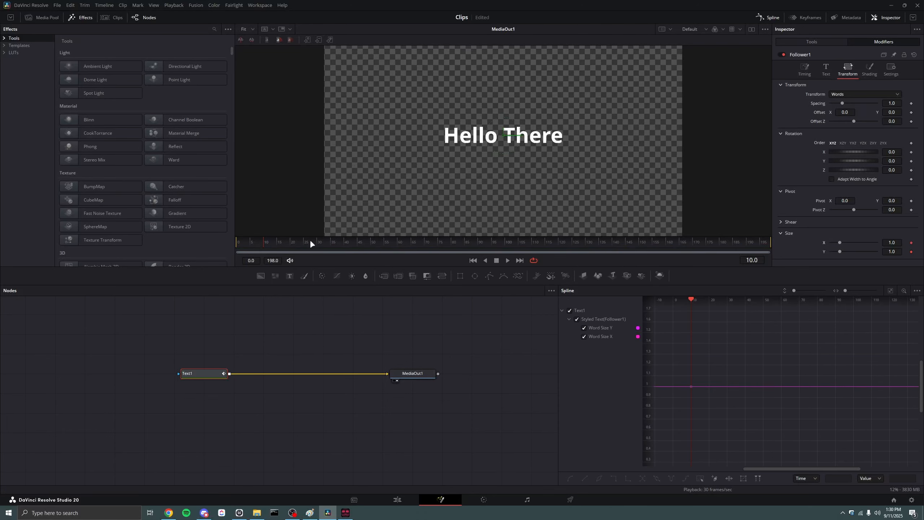
Set the word Size X and Y keyframes to 0 on frame 0
{"action": "left_click", "coordinate": [249, 246]}
{"action": "left_click_drag", "start_coordinate": [247, 244], "coordinate": [236, 245]}
{"action": "double_click", "coordinate": [892, 251]}
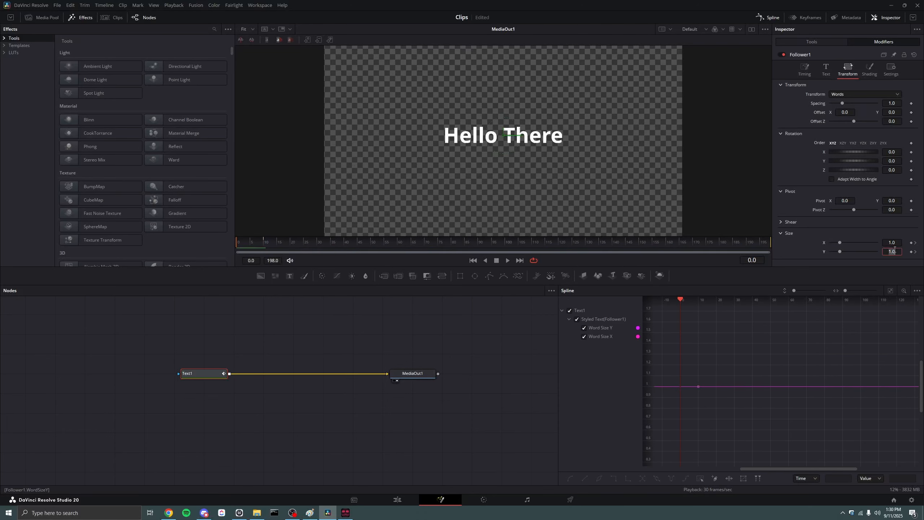
{"action": "type", "text": "0"}
{"action": "key", "text": "Tab"}
{"action": "double_click", "coordinate": [892, 242]}
{"action": "type", "text": "0"}
{"action": "key", "text": "Return"}
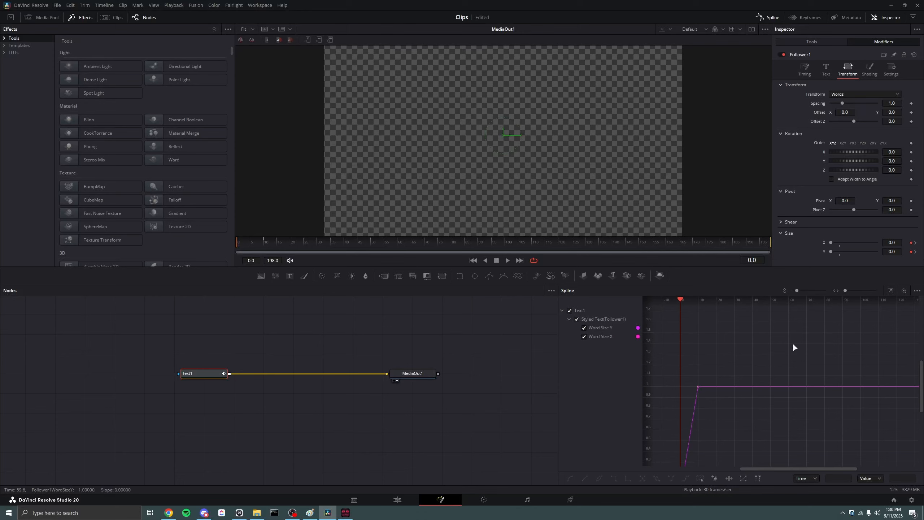
Apply the Out Back Cubic ease to the fitted Word Size X and Y curves and scrub through the scaling animation
{"action": "left_click", "coordinate": [890, 292]}
{"action": "right_click", "coordinate": [778, 340]}
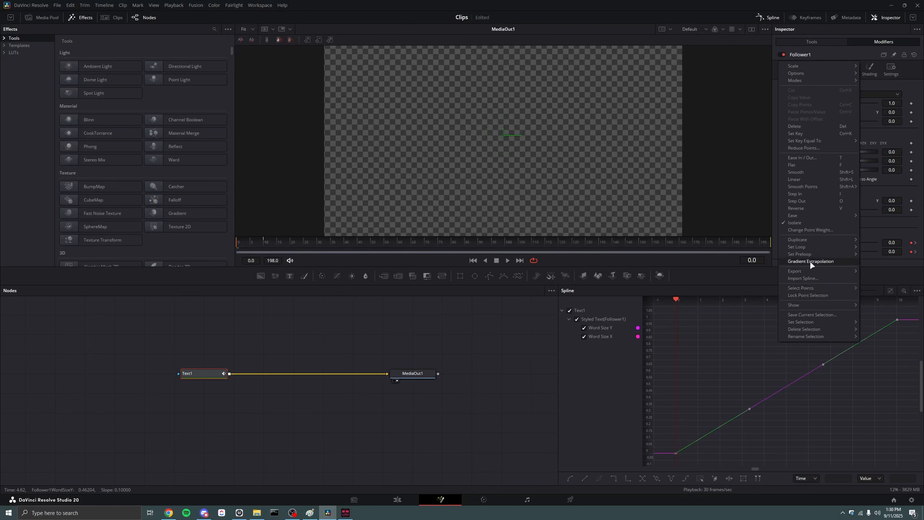
{"action": "mouse_move", "coordinate": [812, 215]}
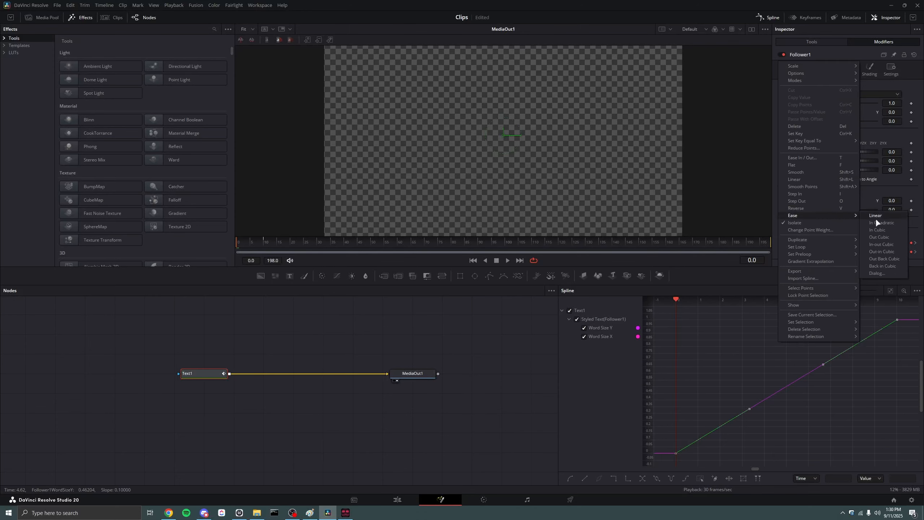
{"action": "left_click", "coordinate": [897, 253]}
{"action": "mouse_move", "coordinate": [250, 244]}
{"action": "left_mouse_down"}
{"action": "mouse_move", "coordinate": [358, 258]}
{"action": "mouse_move", "coordinate": [253, 251]}
{"action": "mouse_move", "coordinate": [246, 242]}
{"action": "mouse_move", "coordinate": [265, 250]}
{"action": "left_mouse_up"}
{"action": "left_click", "coordinate": [252, 244]}
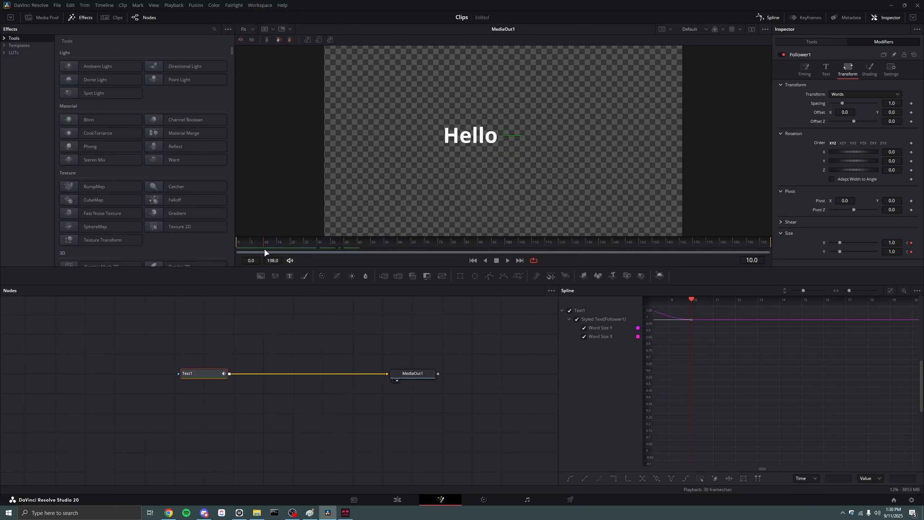
{"action": "left_click_drag", "start_coordinate": [266, 250], "coordinate": [232, 252]}
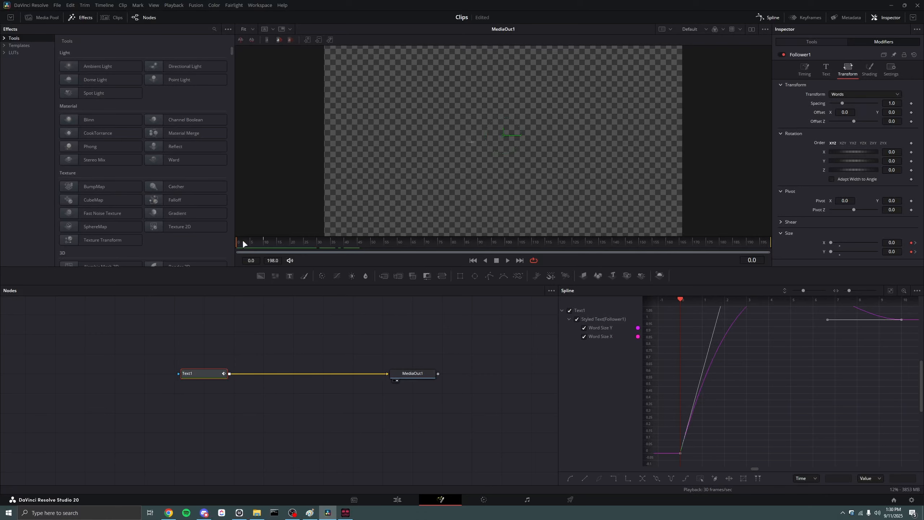
{"action": "left_click_drag", "start_coordinate": [243, 241], "coordinate": [267, 246]}
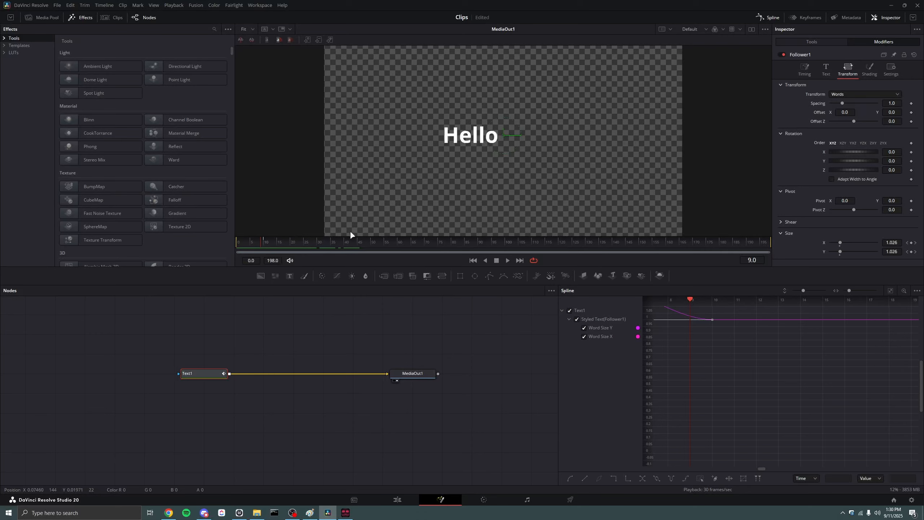
{"action": "left_click", "coordinate": [244, 243]}
{"action": "left_click_drag", "start_coordinate": [244, 242], "coordinate": [257, 239]}
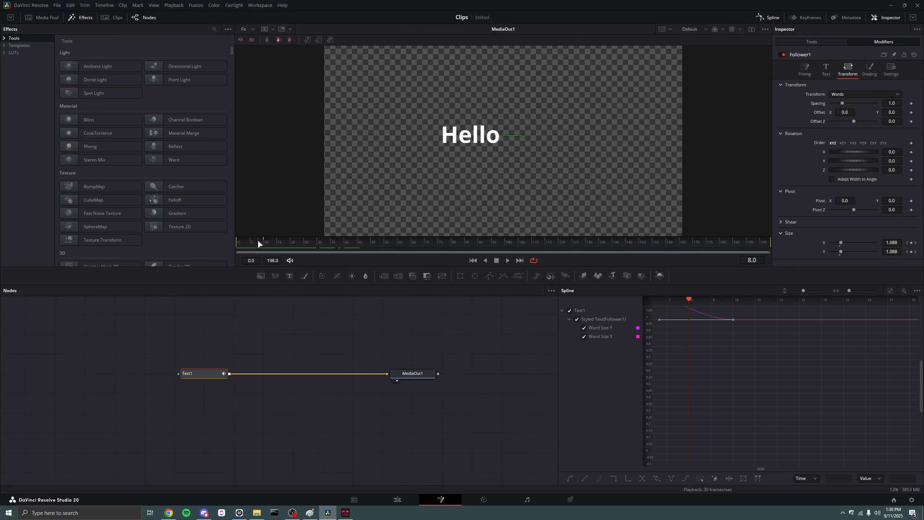
Try shifting the Follower's word Pivot X to -0.028, and scrub to frame 10
{"action": "left_click_drag", "start_coordinate": [847, 203], "coordinate": [836, 202]}
{"action": "double_click", "coordinate": [847, 200]}
{"action": "double_click", "coordinate": [817, 201]}
{"action": "left_click_drag", "start_coordinate": [846, 201], "coordinate": [844, 201]}
{"action": "mouse_move", "coordinate": [263, 245]}
{"action": "left_mouse_down"}
{"action": "mouse_move", "coordinate": [256, 243]}
{"action": "mouse_move", "coordinate": [264, 243]}
{"action": "left_mouse_up"}
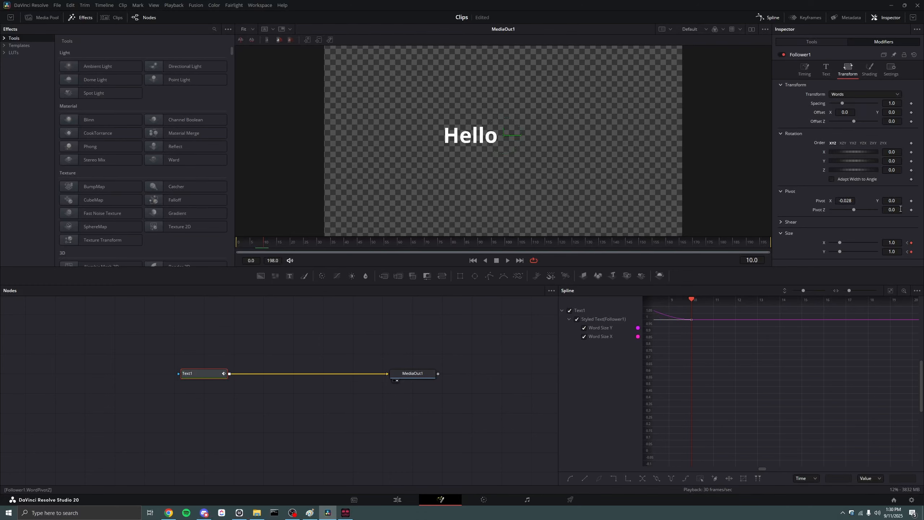
Set the word Pivot X back to 0 and keyframe the pivot on frame 10
{"action": "double_click", "coordinate": [845, 201]}
{"action": "type", "text": "0."}
{"action": "double_click", "coordinate": [891, 200]}
{"action": "left_click", "coordinate": [911, 201]}
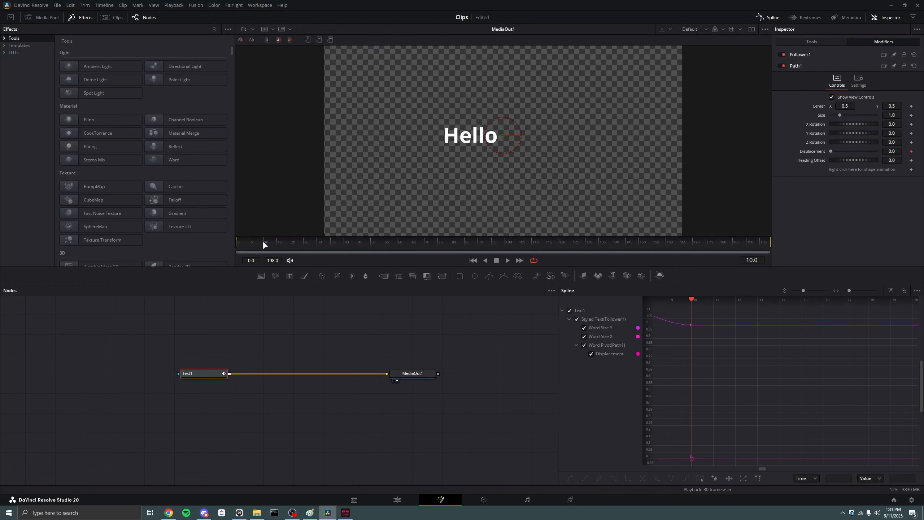
Scrub to frame 32 and keyframe the Follower's word Pivot X at 0.186 there
{"action": "left_click_drag", "start_coordinate": [263, 240], "coordinate": [322, 246]}
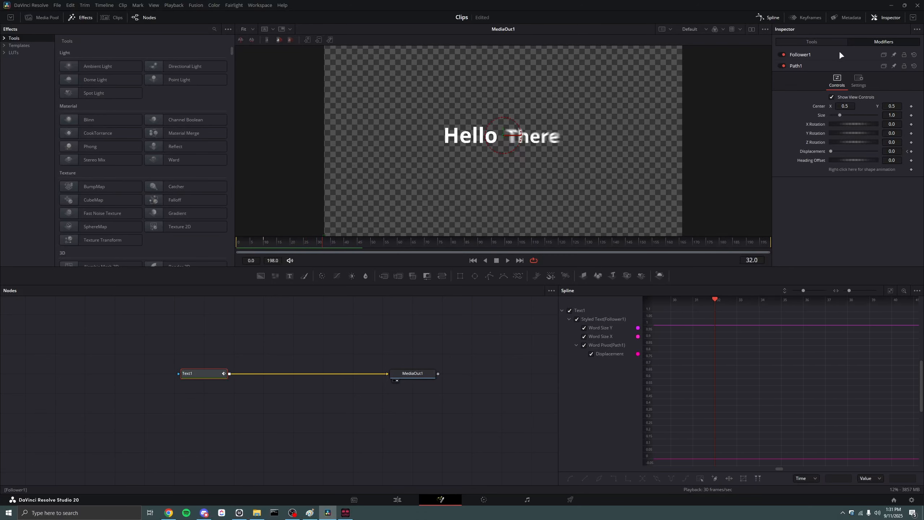
{"action": "left_click", "coordinate": [822, 52]}
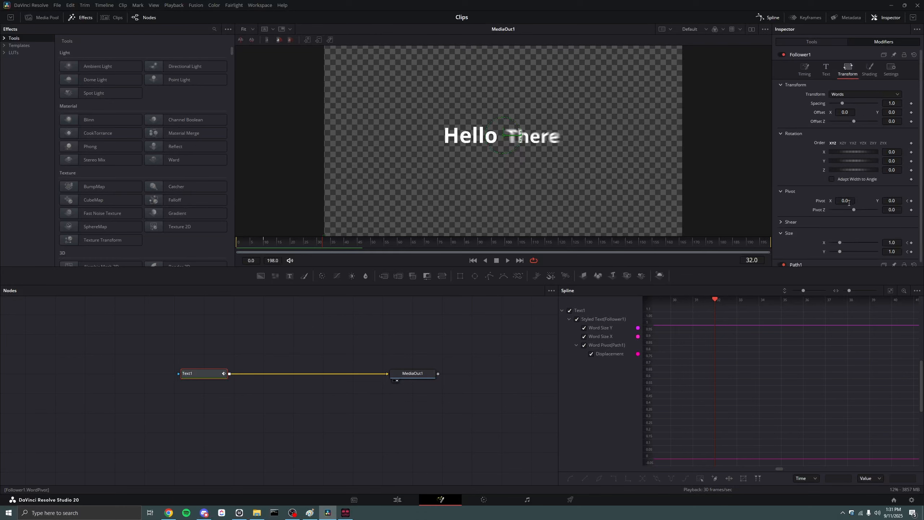
{"action": "left_click_drag", "start_coordinate": [845, 200], "coordinate": [799, 220]}
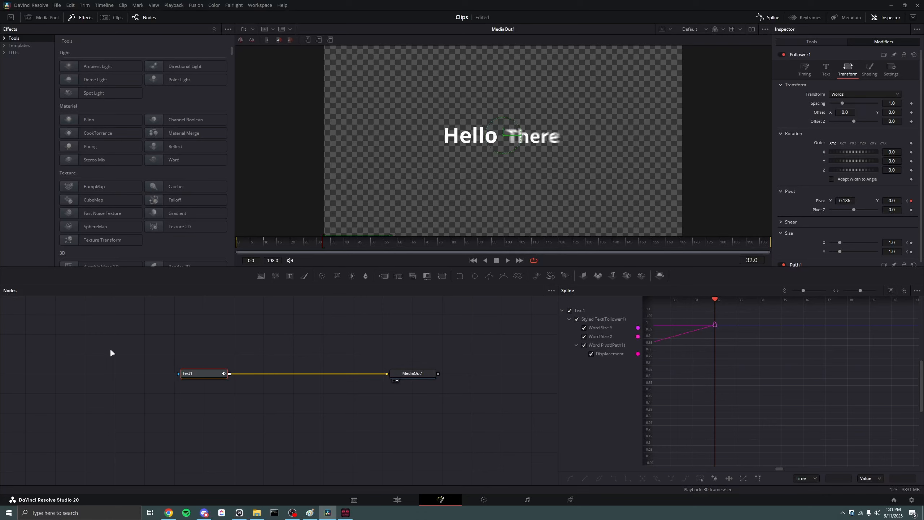
Deselect the text node and switch to the Chrome browser
{"action": "left_click", "coordinate": [103, 340]}
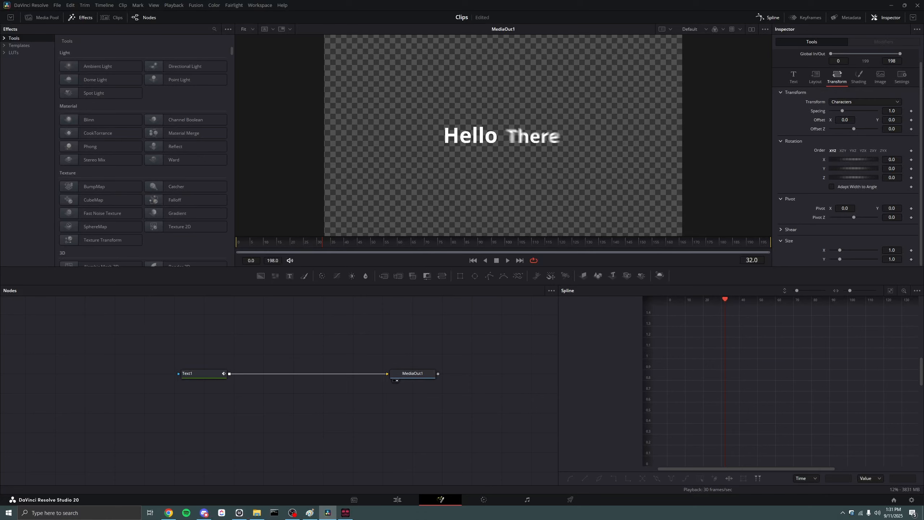
{"action": "left_click", "coordinate": [169, 512]}
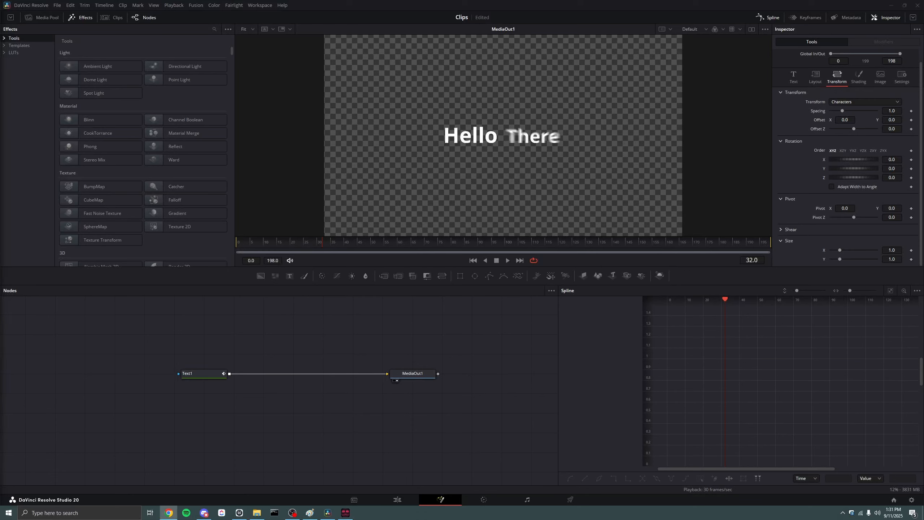
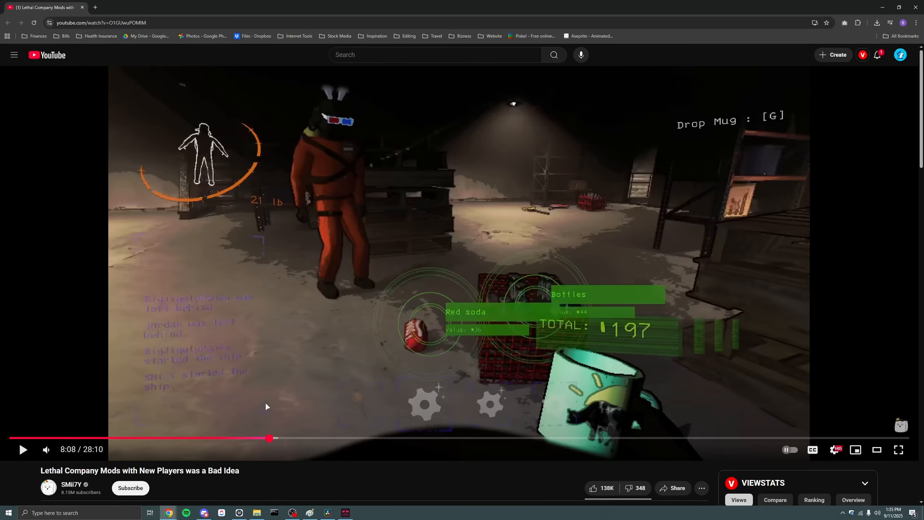
Switch to DaVinci Resolve's Edit page and delete the Karaoke3 title from the timeline
{"action": "left_click", "coordinate": [327, 512]}
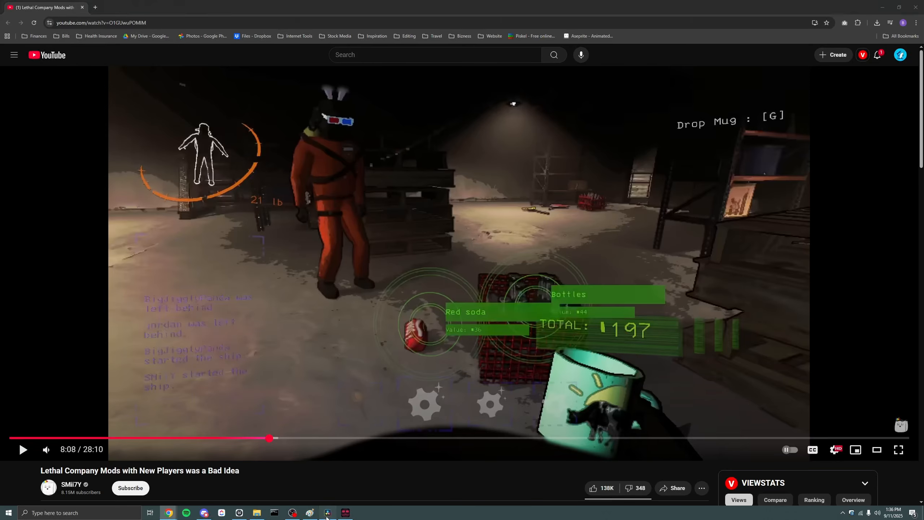
{"action": "left_click", "coordinate": [396, 500]}
{"action": "scroll", "coordinate": [367, 338], "scroll_direction": "down", "scroll_amount": 3}
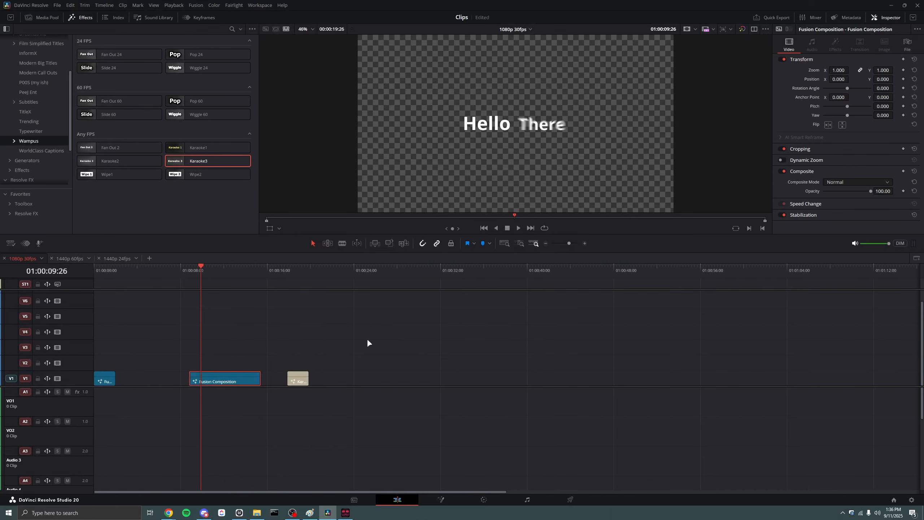
{"action": "left_click_drag", "start_coordinate": [296, 267], "coordinate": [289, 272]}
{"action": "left_click_drag", "start_coordinate": [380, 342], "coordinate": [320, 407]}
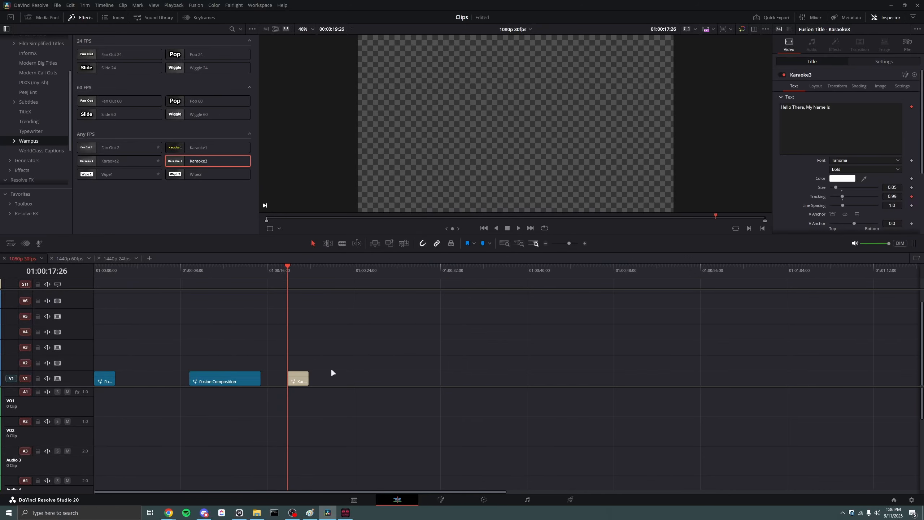
{"action": "left_click_drag", "start_coordinate": [339, 350], "coordinate": [280, 387]}
{"action": "key", "text": "Delete"}
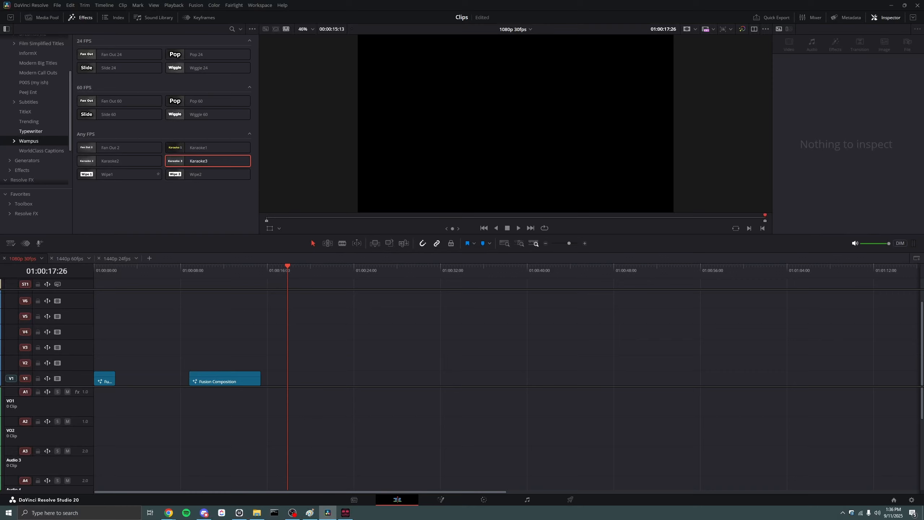
Add the PopIn_Shake title from the P00S (my ish) titles at 01:00:17:26 and place it on track V3
{"action": "left_click", "coordinate": [39, 80]}
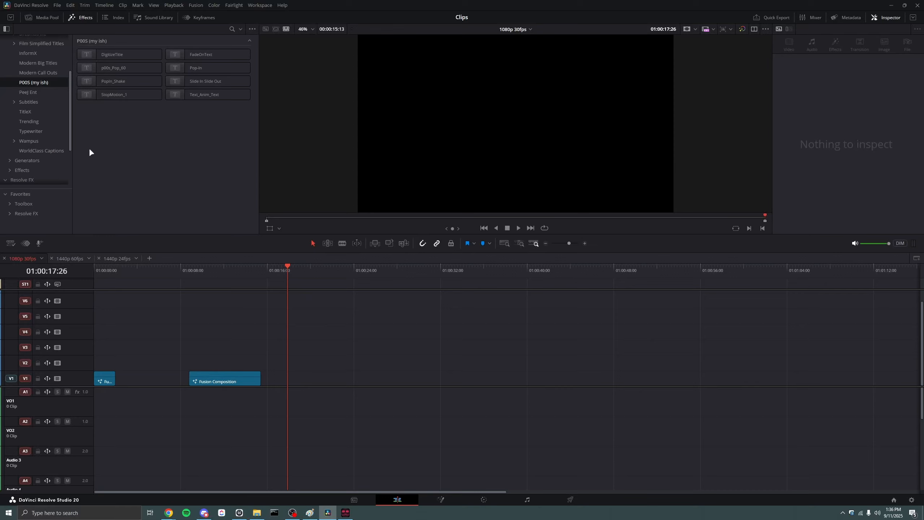
{"action": "scroll", "coordinate": [18, 84], "scroll_direction": "up", "scroll_amount": 3}
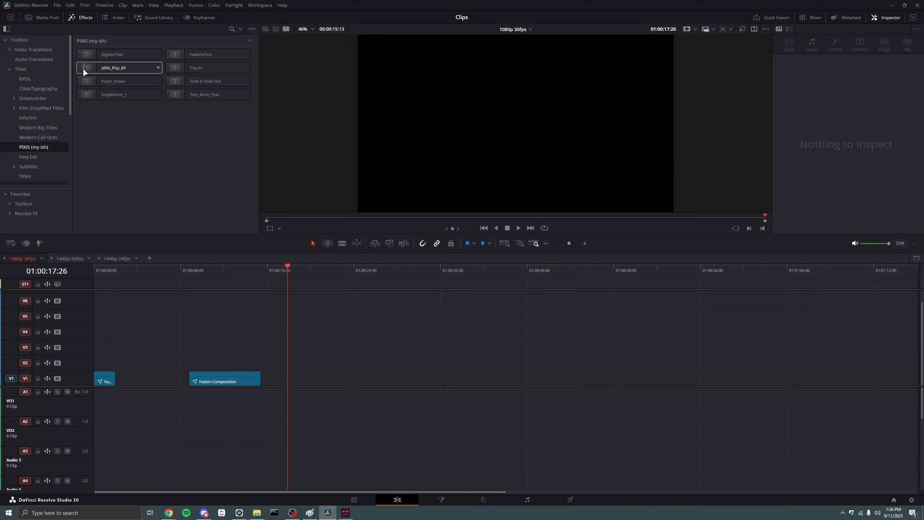
{"action": "left_click_drag", "start_coordinate": [83, 78], "coordinate": [290, 360]}
{"action": "scroll", "coordinate": [421, 363], "scroll_direction": "up", "scroll_amount": 4}
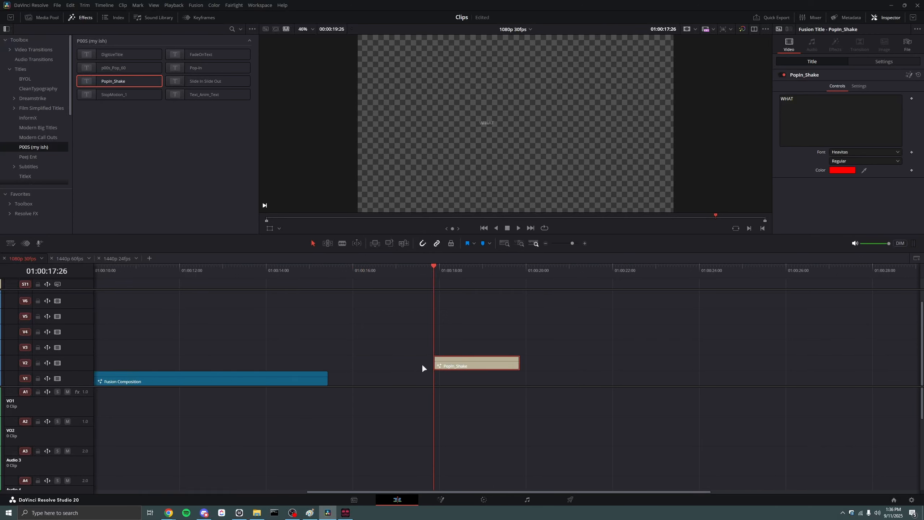
{"action": "key", "text": "space"}
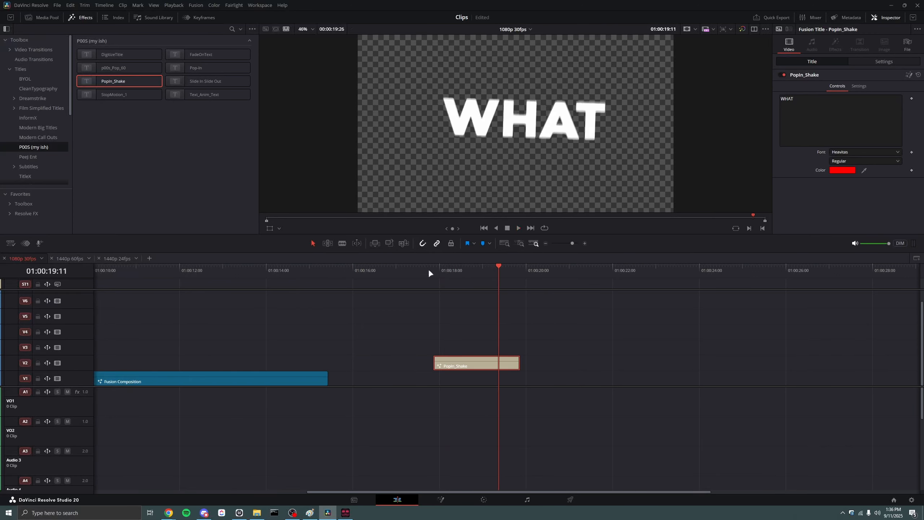
{"action": "left_click", "coordinate": [433, 270]}
{"action": "left_click_drag", "start_coordinate": [461, 363], "coordinate": [462, 349]}
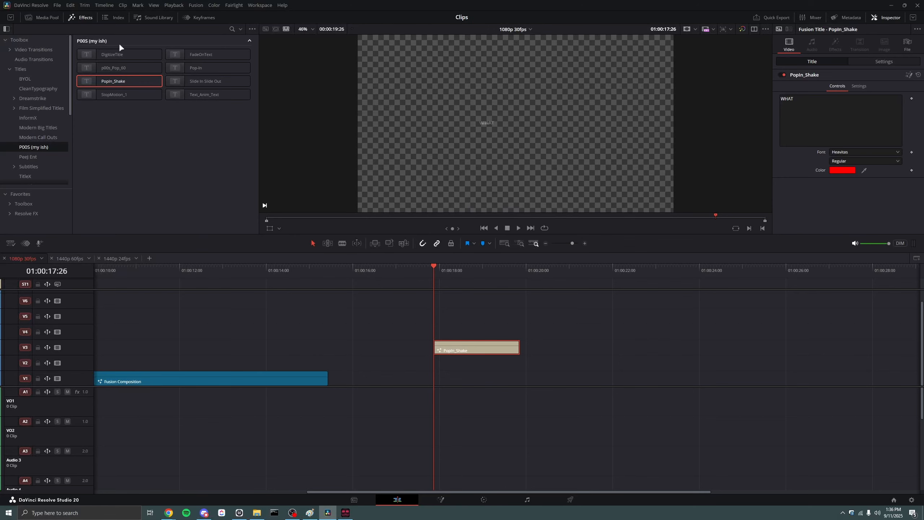
Place the JFK airport video from the Master bin on track V1, starting in line with the PopIn_Shake title
{"action": "left_click", "coordinate": [45, 18]}
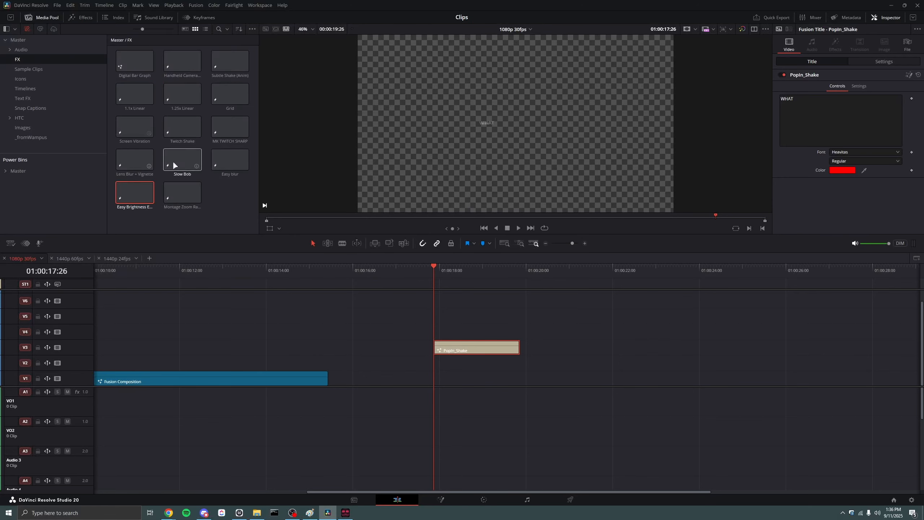
{"action": "left_click", "coordinate": [29, 41]}
{"action": "scroll", "coordinate": [223, 186], "scroll_direction": "down", "scroll_amount": 1}
{"action": "left_click_drag", "start_coordinate": [224, 187], "coordinate": [441, 380]}
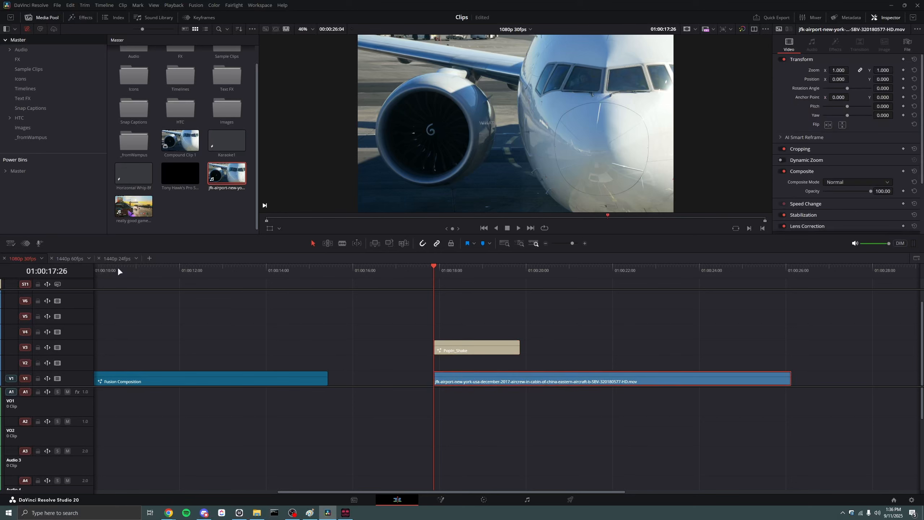
{"action": "left_click", "coordinate": [457, 350]}
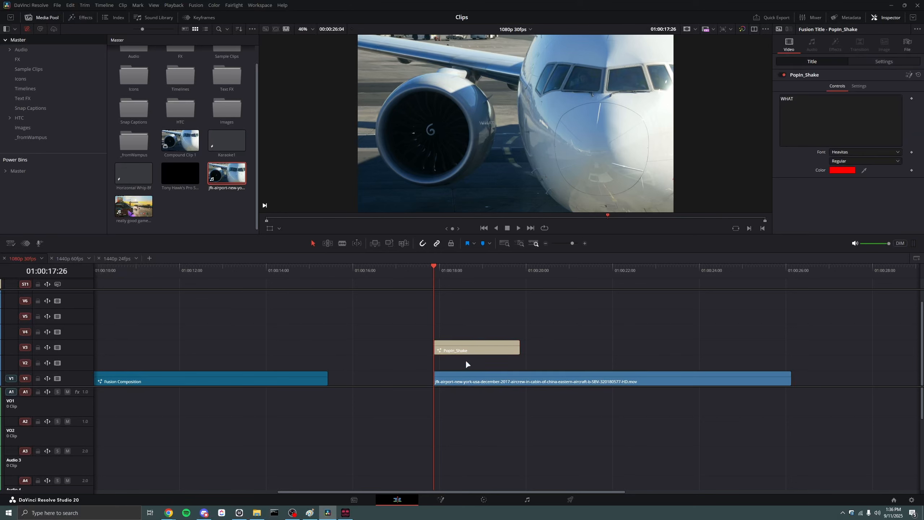
{"action": "left_click", "coordinate": [464, 380]}
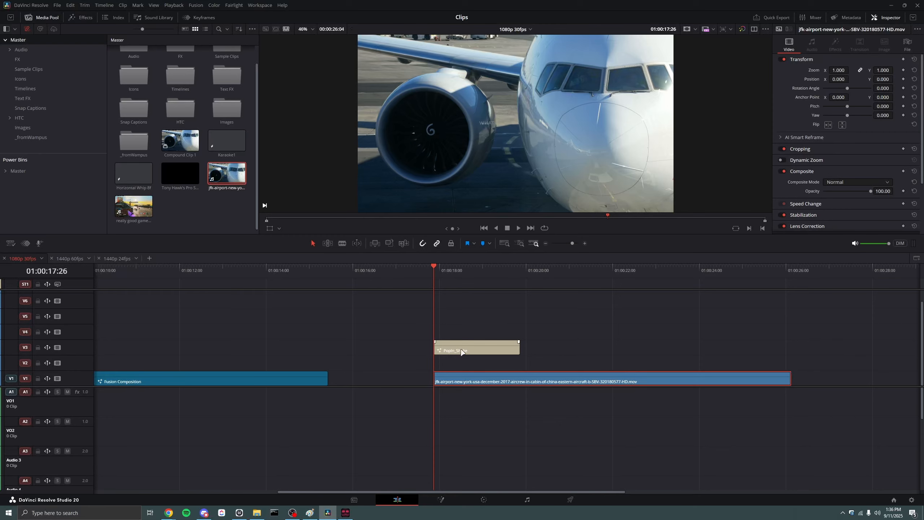
{"action": "mouse_move", "coordinate": [461, 351]}
{"action": "left_mouse_down"}
{"action": "mouse_move", "coordinate": [461, 365]}
{"action": "mouse_move", "coordinate": [458, 357]}
{"action": "left_mouse_up"}
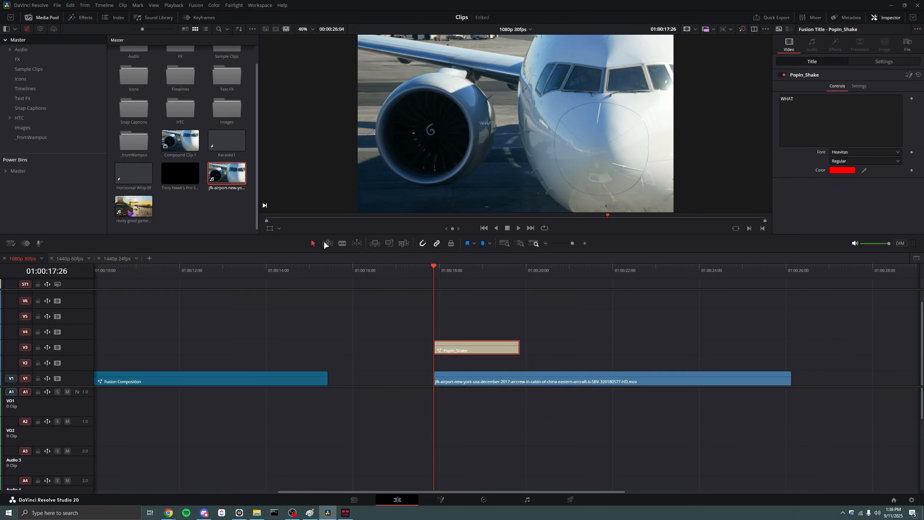
Add an Adjustment Clip on track V2 between the title and the video, extending its end beyond the title's end
{"action": "left_click", "coordinate": [70, 17]}
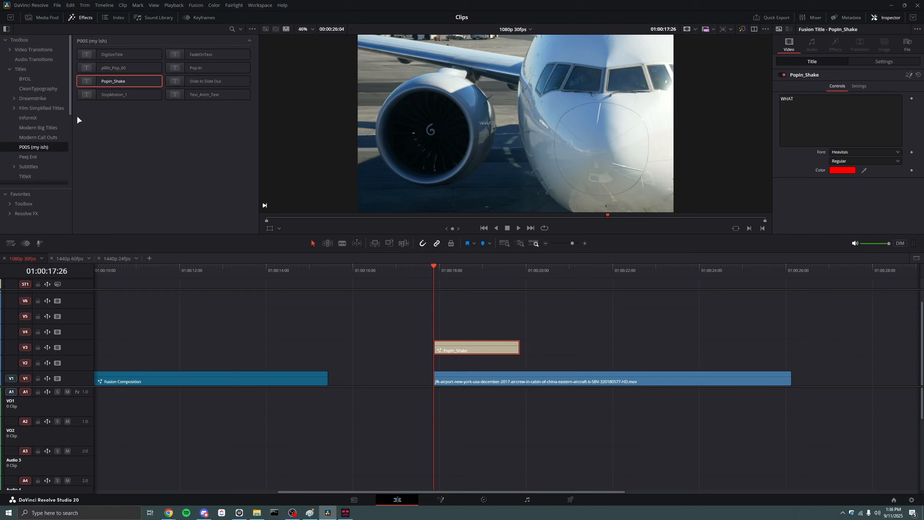
{"action": "scroll", "coordinate": [46, 98], "scroll_direction": "down", "scroll_amount": 3}
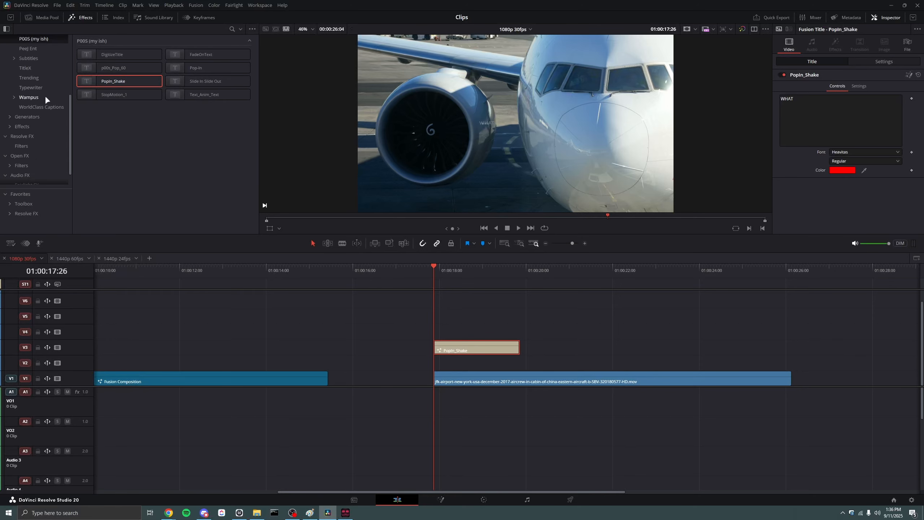
{"action": "scroll", "coordinate": [39, 78], "scroll_direction": "up", "scroll_amount": 3}
{"action": "left_click", "coordinate": [9, 69]}
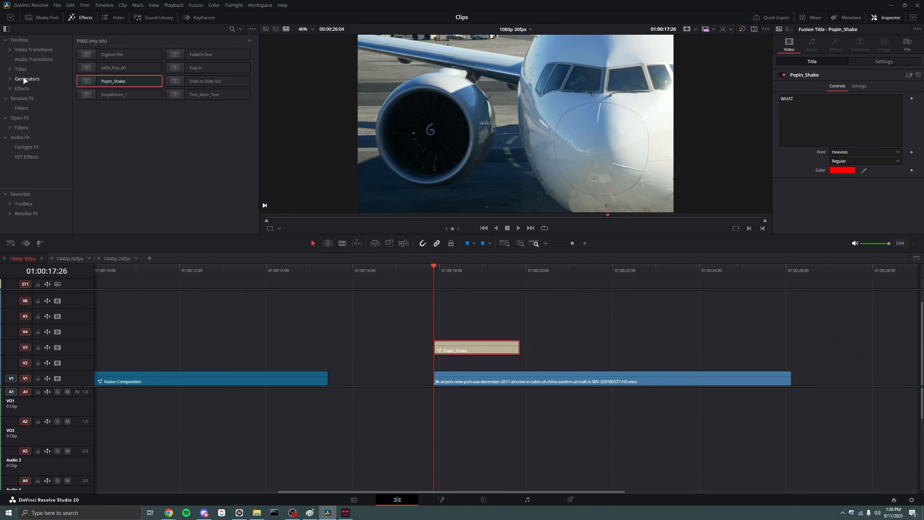
{"action": "left_click", "coordinate": [24, 87]}
{"action": "left_click_drag", "start_coordinate": [117, 54], "coordinate": [428, 361]}
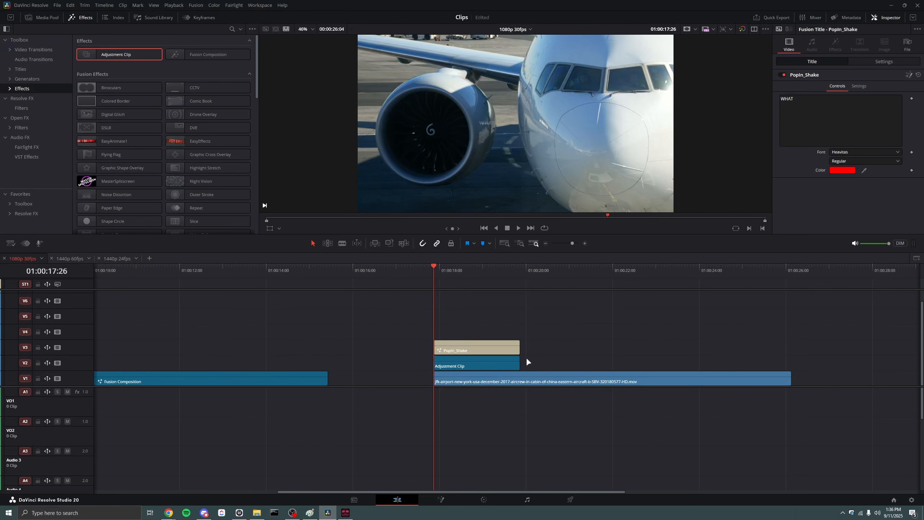
{"action": "left_click_drag", "start_coordinate": [519, 361], "coordinate": [584, 361]}
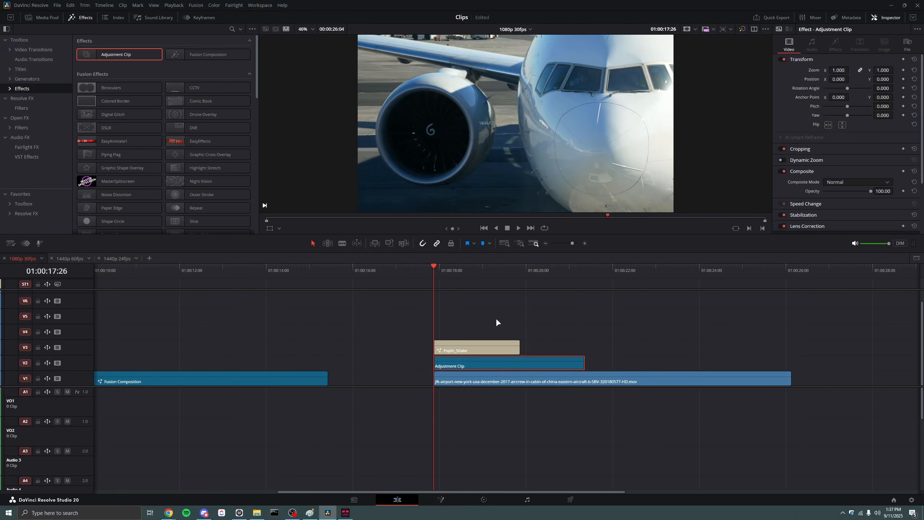
Search the effects for "ca" and try to apply the Camera Shake transition to the PopIn_Shake title
{"action": "left_click", "coordinate": [20, 118]}
{"action": "left_click", "coordinate": [229, 28]}
{"action": "type", "text": "ca"}
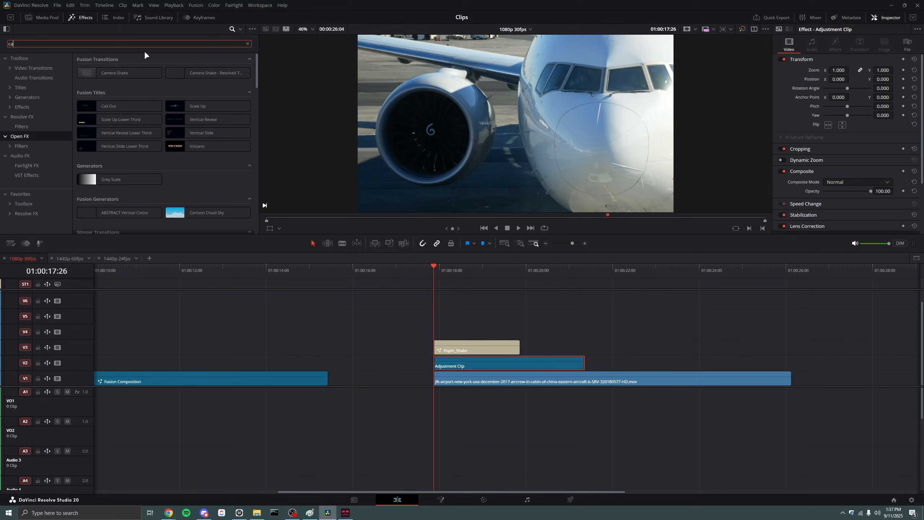
{"action": "left_click_drag", "start_coordinate": [117, 73], "coordinate": [516, 345]}
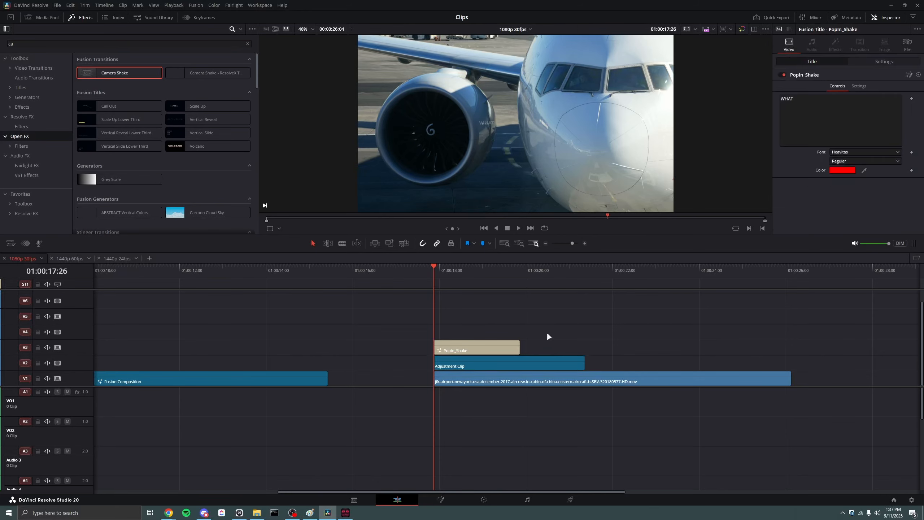
{"action": "key", "text": "space"}
{"action": "key", "text": "space"}
Try to apply the Camera Shake transition to the adjustment clip on track V2
{"action": "left_click", "coordinate": [486, 366]}
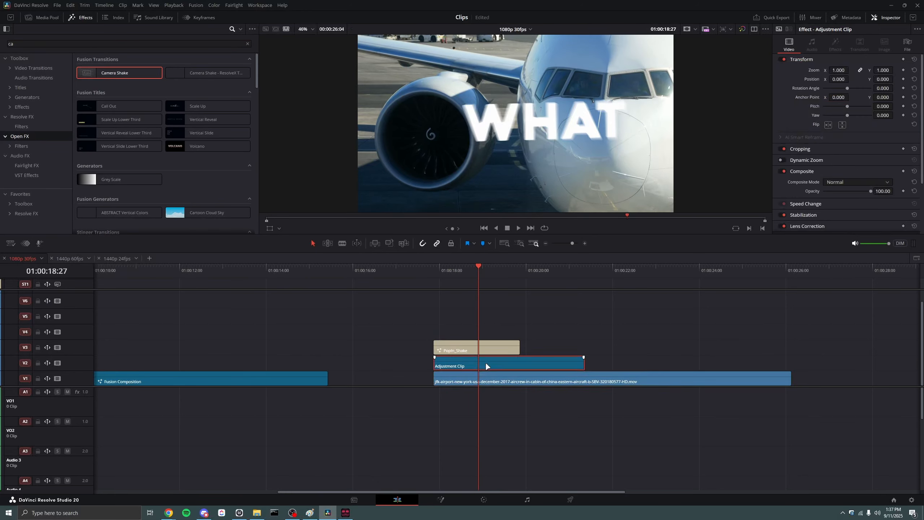
{"action": "left_click_drag", "start_coordinate": [117, 75], "coordinate": [453, 361]}
{"action": "left_click_drag", "start_coordinate": [106, 75], "coordinate": [477, 292]}
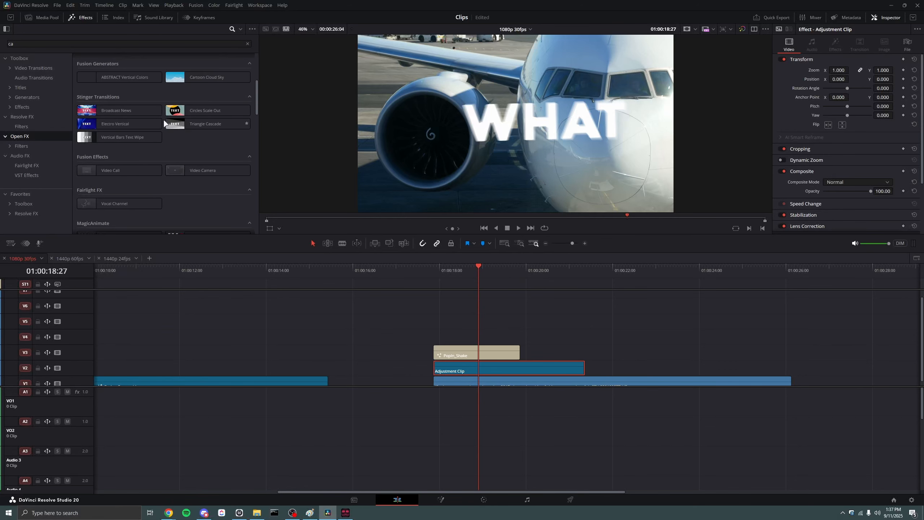
Search the effects library for "camera sh" and check which folders the search covers
{"action": "left_click", "coordinate": [101, 44]}
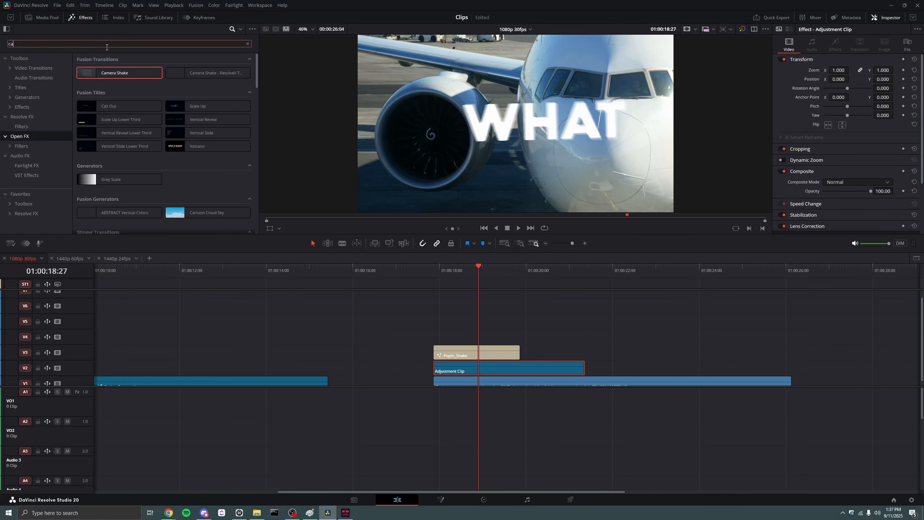
{"action": "type", "text": "mera sh"}
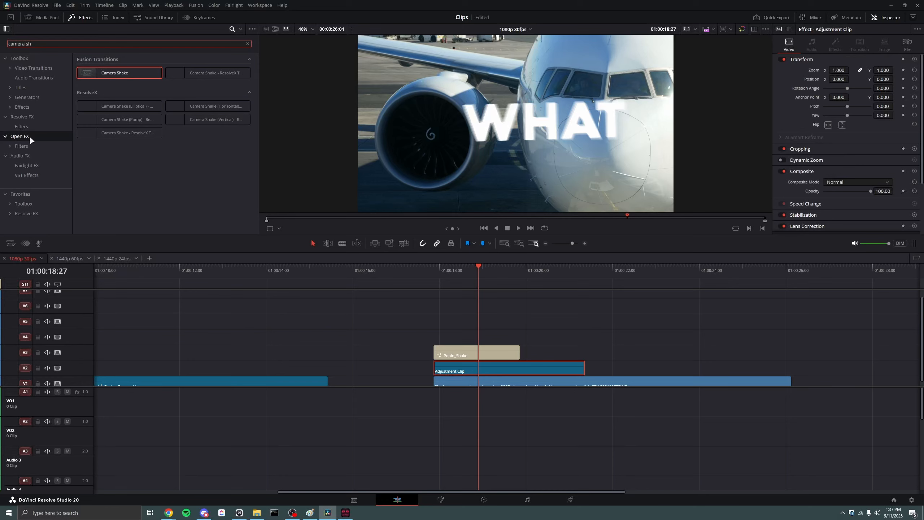
{"action": "left_click", "coordinate": [240, 29]}
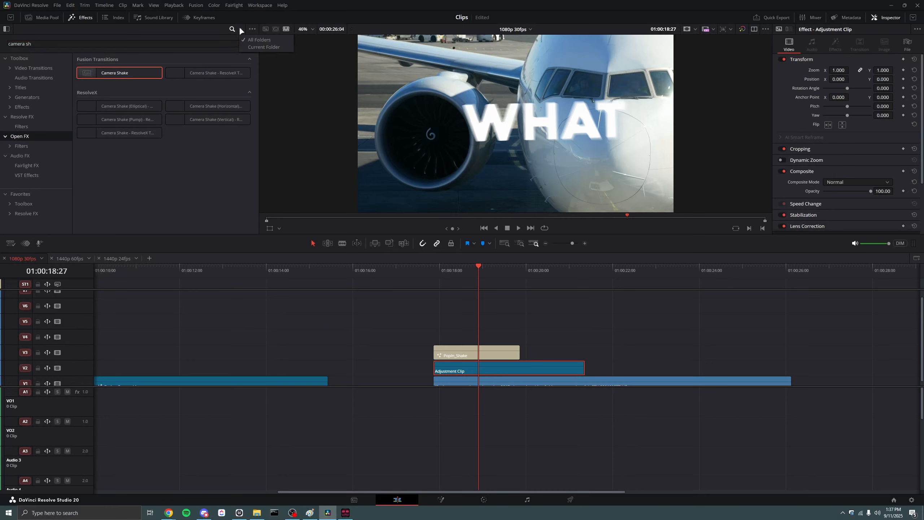
{"action": "left_click", "coordinate": [240, 28]}
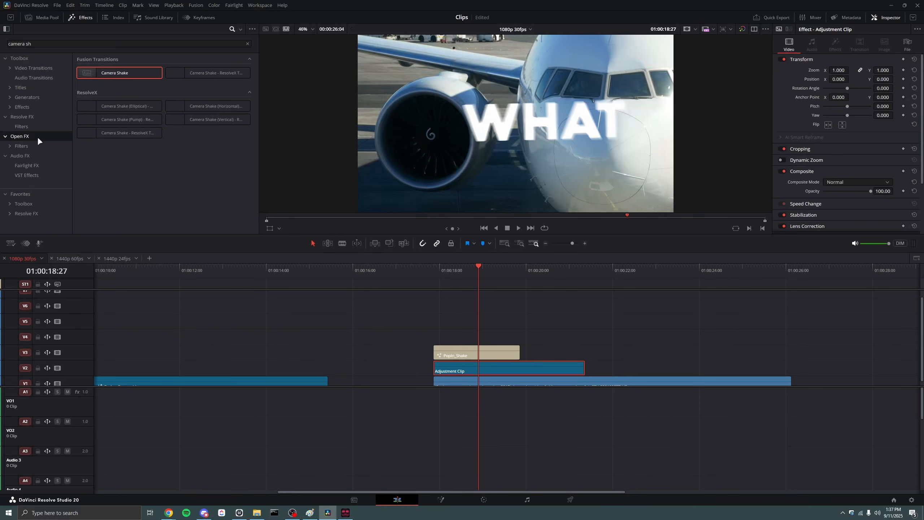
Search the effects library for "shake" and look through the results for a camera shake effect
{"action": "left_click_drag", "start_coordinate": [26, 44], "coordinate": [7, 44]}
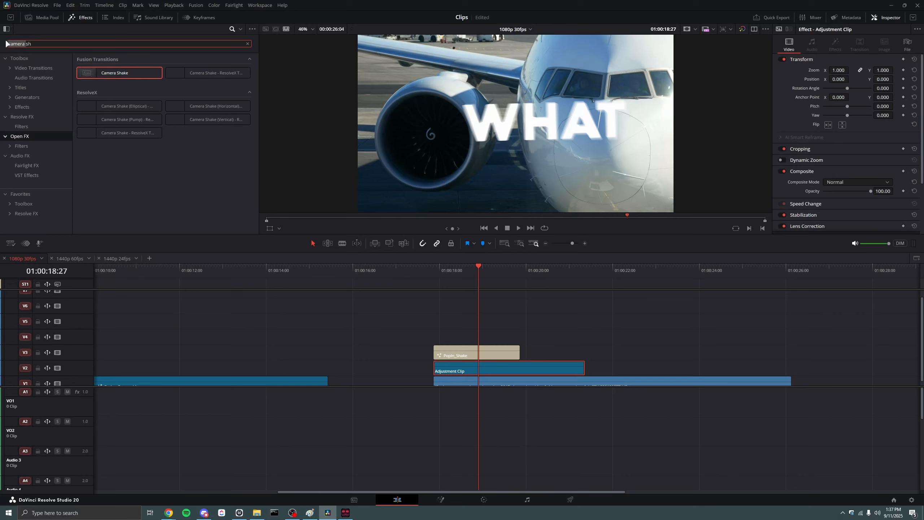
{"action": "triple_click", "coordinate": [49, 44]}
{"action": "type", "text": "shake"}
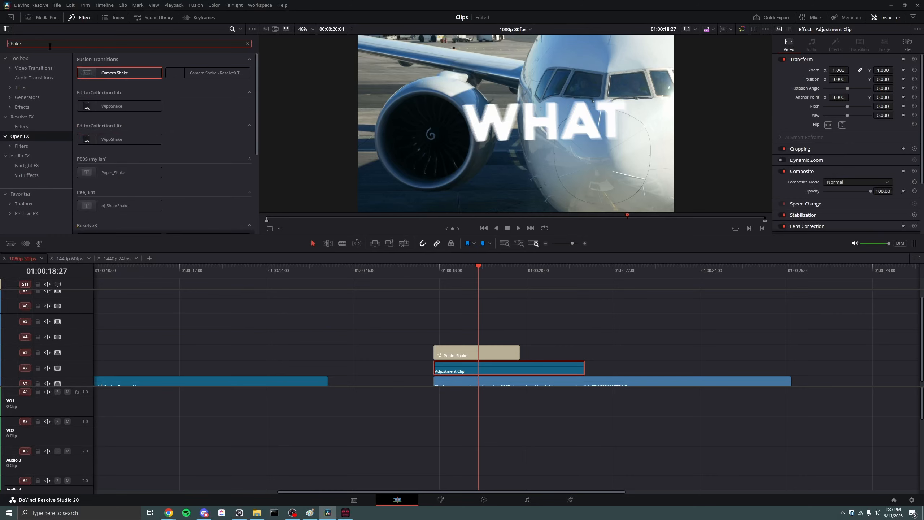
{"action": "scroll", "coordinate": [153, 126], "scroll_direction": "down", "scroll_amount": 4}
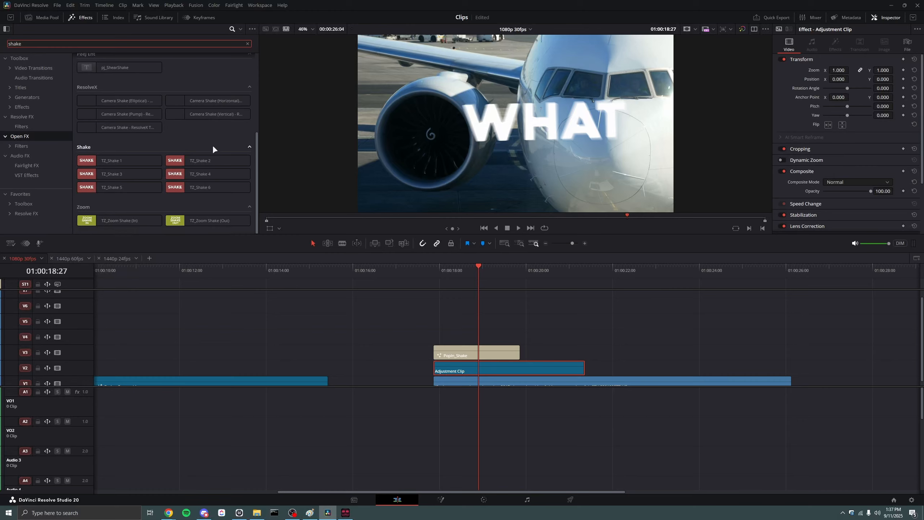
{"action": "scroll", "coordinate": [107, 125], "scroll_direction": "up", "scroll_amount": 3}
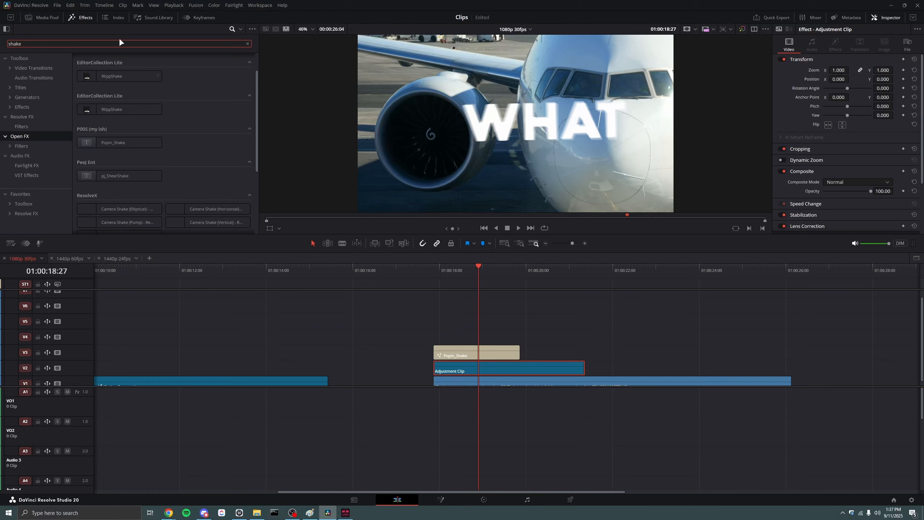
Clear the effects search, select the Open FX category, and hide the search field
{"action": "left_click", "coordinate": [247, 43]}
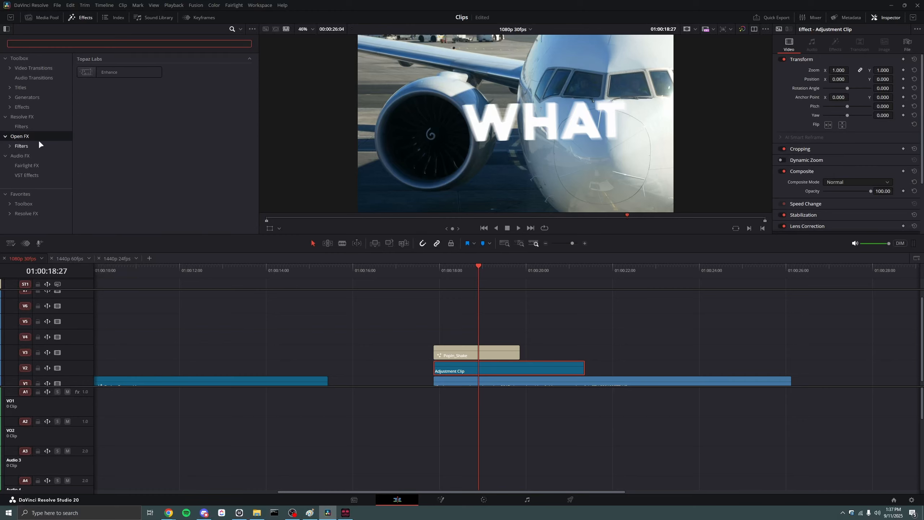
{"action": "left_click", "coordinate": [22, 134]}
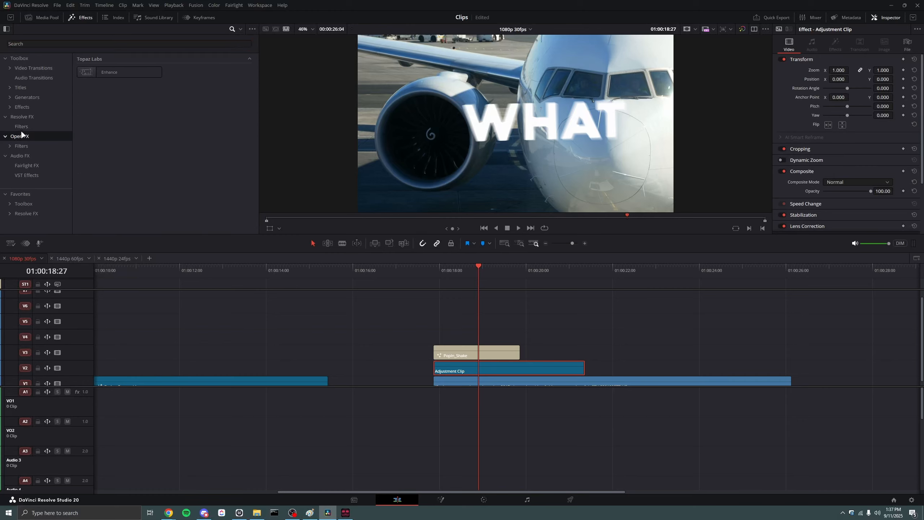
{"action": "left_click", "coordinate": [231, 28]}
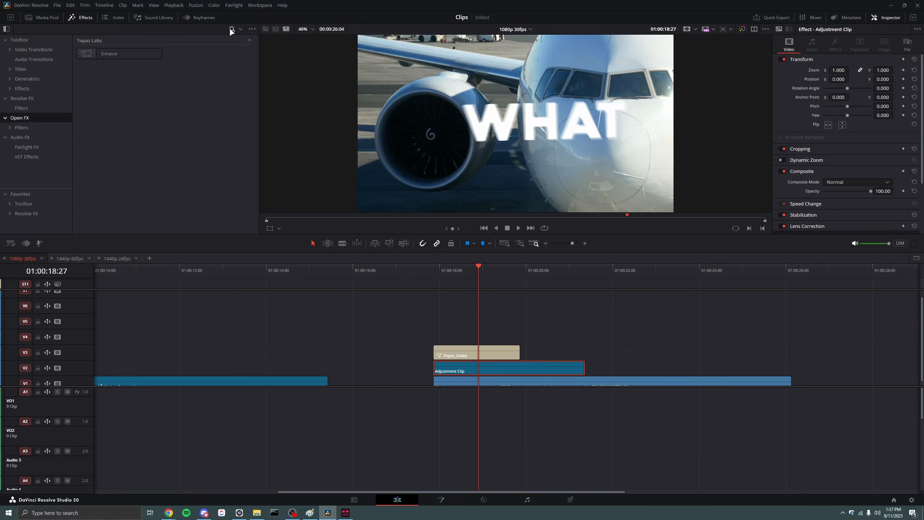
Look through the Effects and Open FX categories of the effects library for a camera shake effect
{"action": "left_click", "coordinate": [25, 86]}
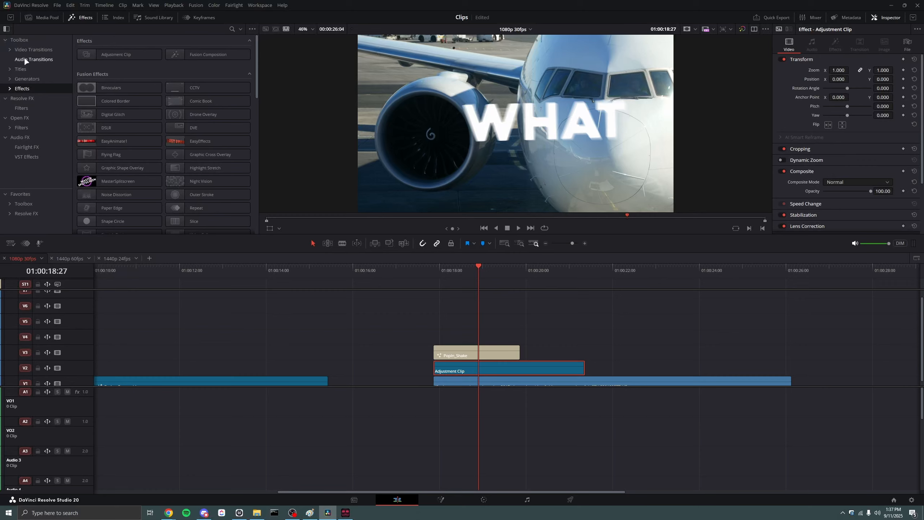
{"action": "left_click", "coordinate": [26, 117]}
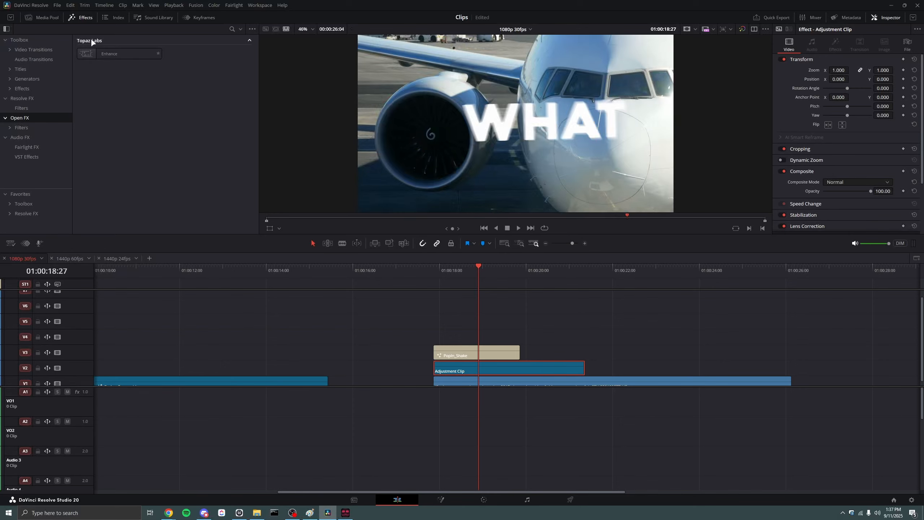
{"action": "left_click", "coordinate": [249, 41]}
{"action": "left_click", "coordinate": [249, 40]}
Open the adjustment clip in Fusion and insert a Camera Shake node between MediaIn1 and MediaOut1
{"action": "scroll", "coordinate": [237, 317], "scroll_direction": "down", "scroll_amount": 1}
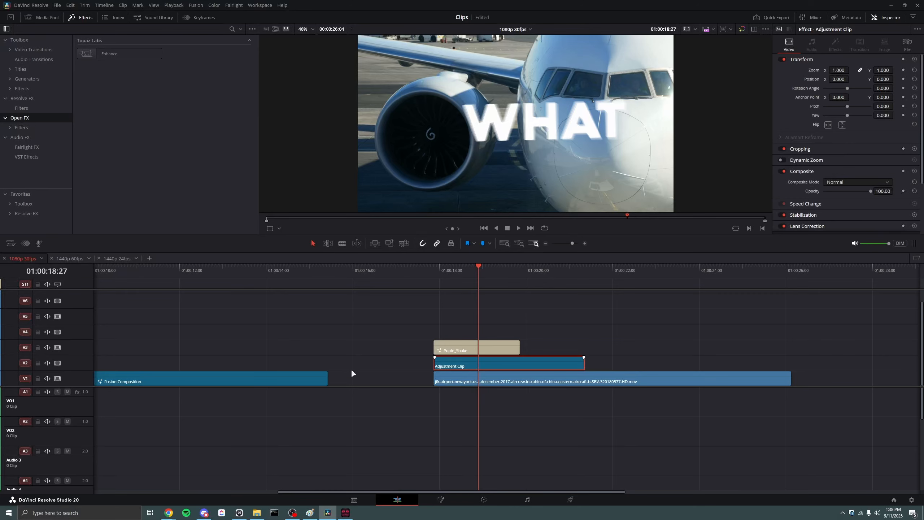
{"action": "key", "text": "shift+5"}
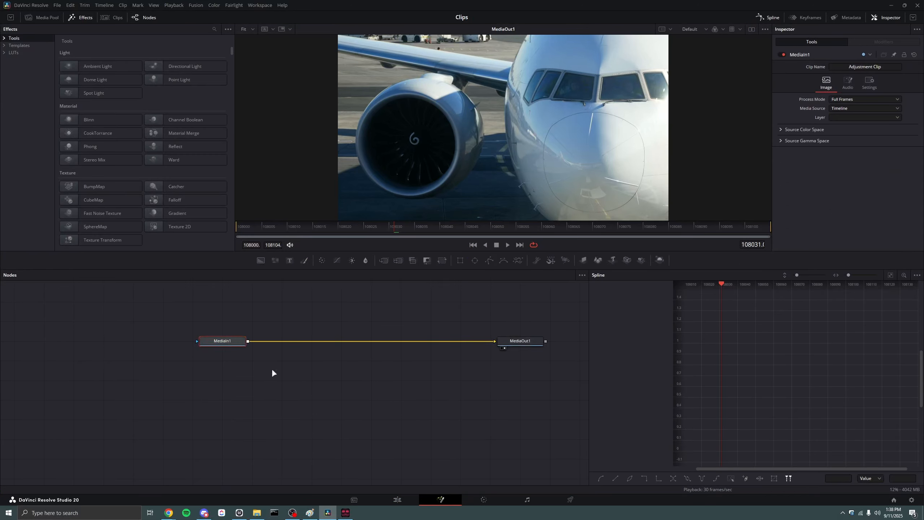
{"action": "key", "text": "shift+space"}
{"action": "type", "text": "camer"}
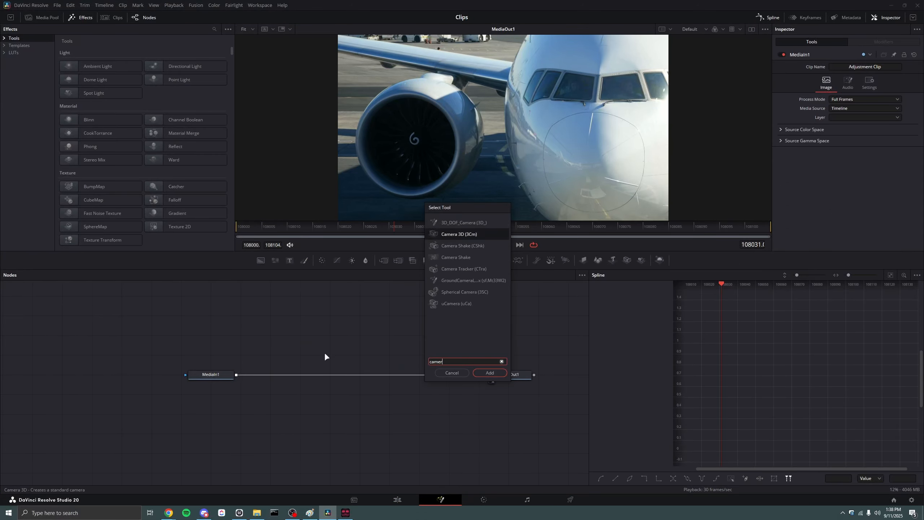
{"action": "key", "text": "Down"}
{"action": "key", "text": "Down"}
{"action": "key", "text": "Return"}
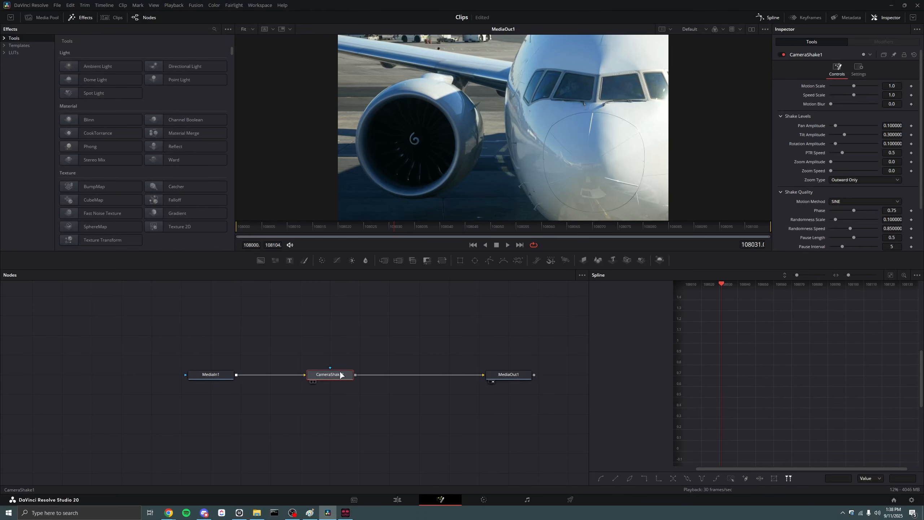
{"action": "mouse_move", "coordinate": [340, 376]}
{"action": "left_mouse_down"}
{"action": "mouse_move", "coordinate": [340, 353]}
{"action": "mouse_move", "coordinate": [340, 377]}
{"action": "left_mouse_up"}
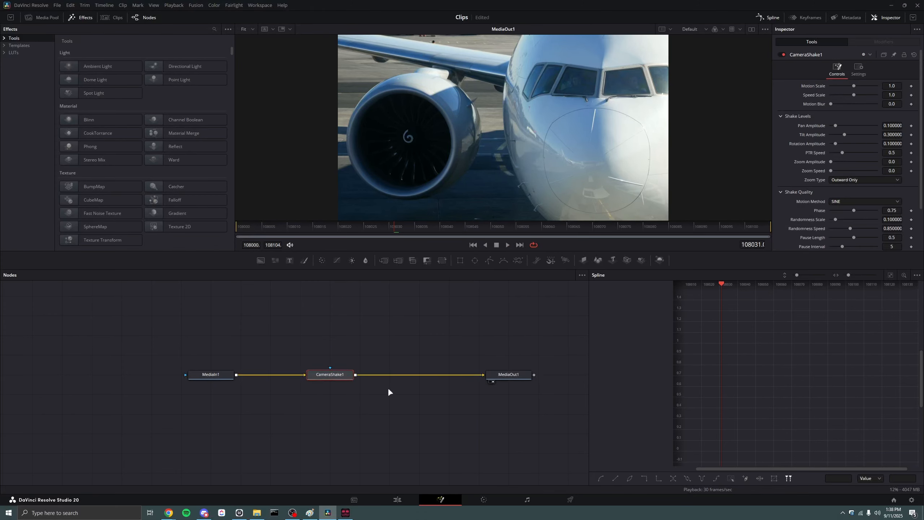
{"action": "left_click", "coordinate": [297, 230]}
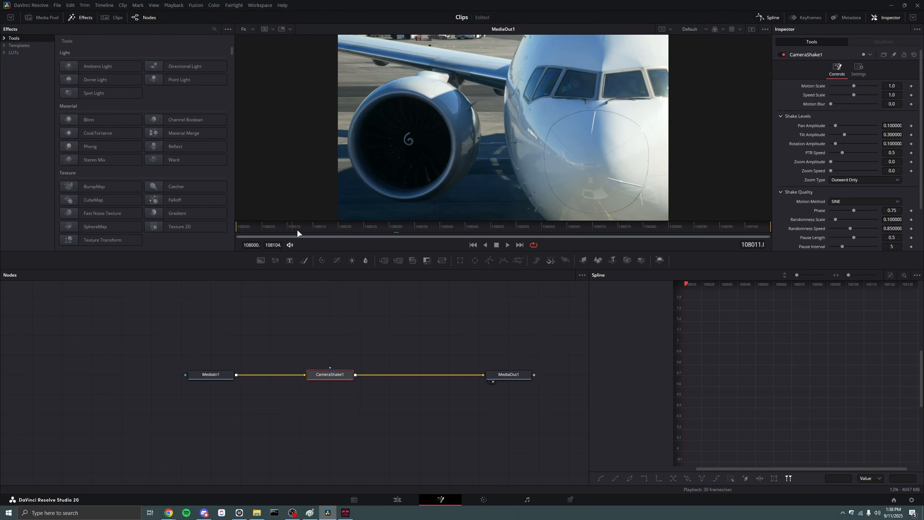
Return to the Edit page and play the title section from its start to review the camera shake
{"action": "left_click", "coordinate": [397, 500]}
{"action": "left_click", "coordinate": [427, 269]}
{"action": "left_click", "coordinate": [433, 268]}
{"action": "key", "text": "space"}
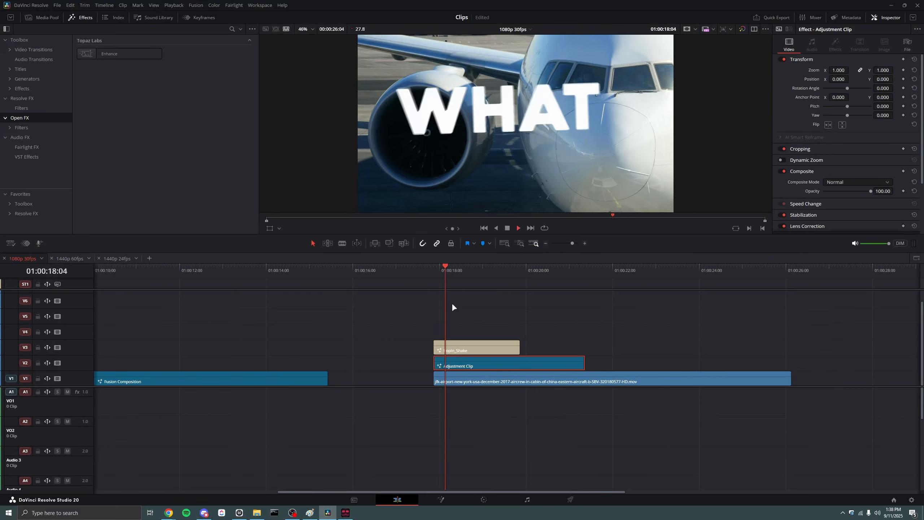
{"action": "key", "text": "space"}
Move the adjustment clip to track V4 above the PopIn_Shake title and play the section back
{"action": "left_click_drag", "start_coordinate": [447, 364], "coordinate": [446, 331]}
{"action": "left_click", "coordinate": [440, 268]}
{"action": "key", "text": "space"}
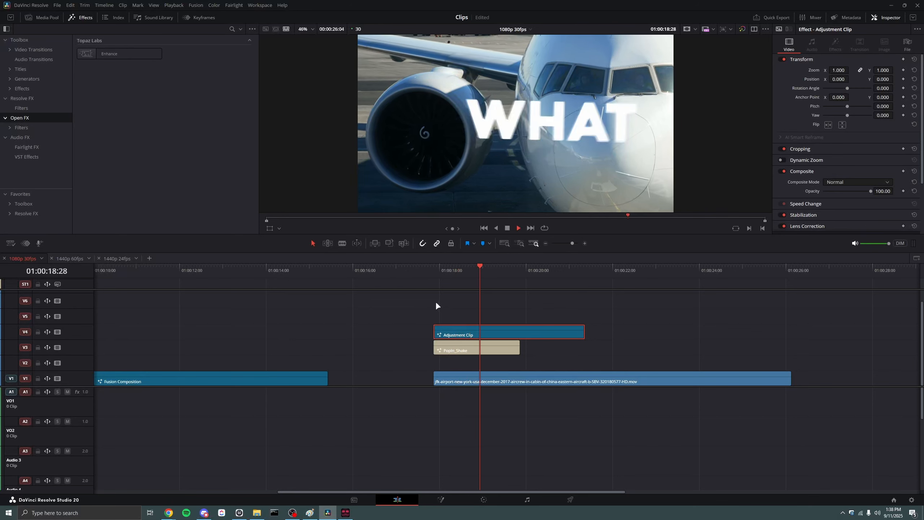
{"action": "key", "text": "space"}
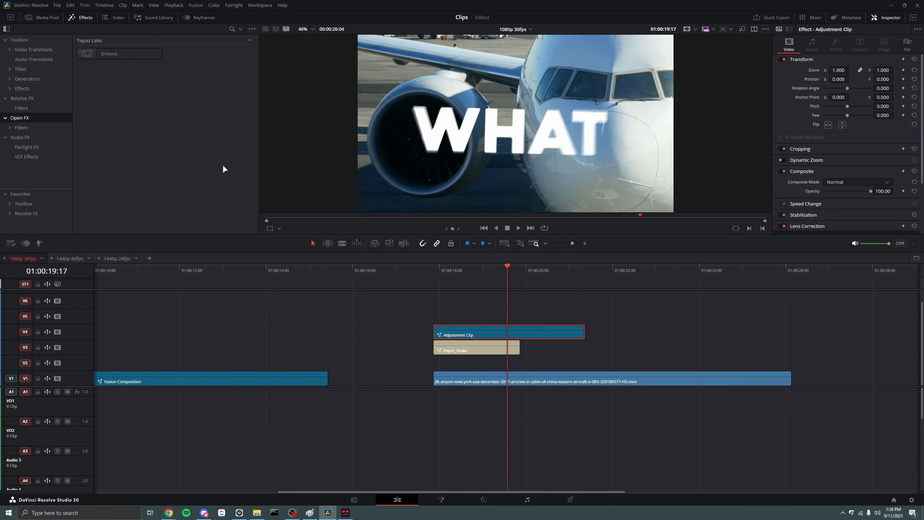
Search the effects library for "ca", try to place the Camera Shake transition in the timeline, and look through the results
{"action": "left_click", "coordinate": [231, 29]}
{"action": "type", "text": "ca"}
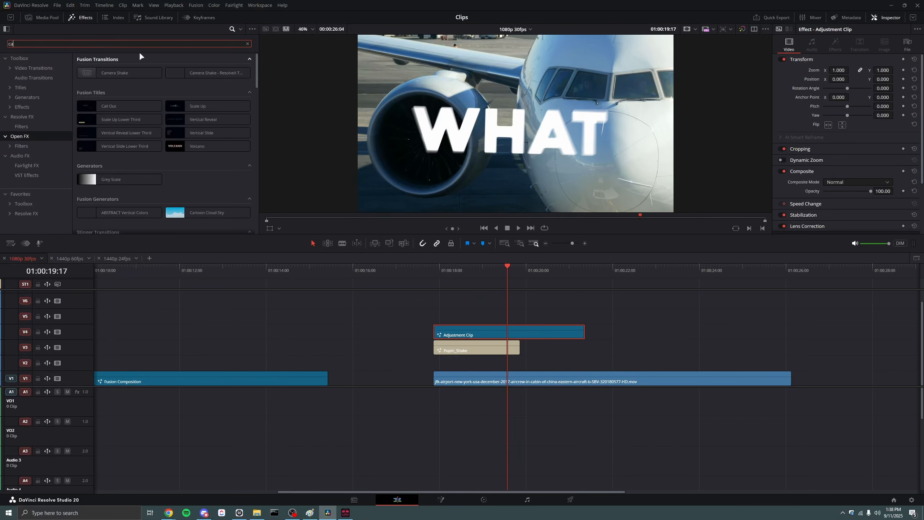
{"action": "left_click_drag", "start_coordinate": [88, 73], "coordinate": [363, 322]}
{"action": "scroll", "coordinate": [150, 180], "scroll_direction": "down", "scroll_amount": 3}
{"action": "scroll", "coordinate": [166, 201], "scroll_direction": "down", "scroll_amount": 3}
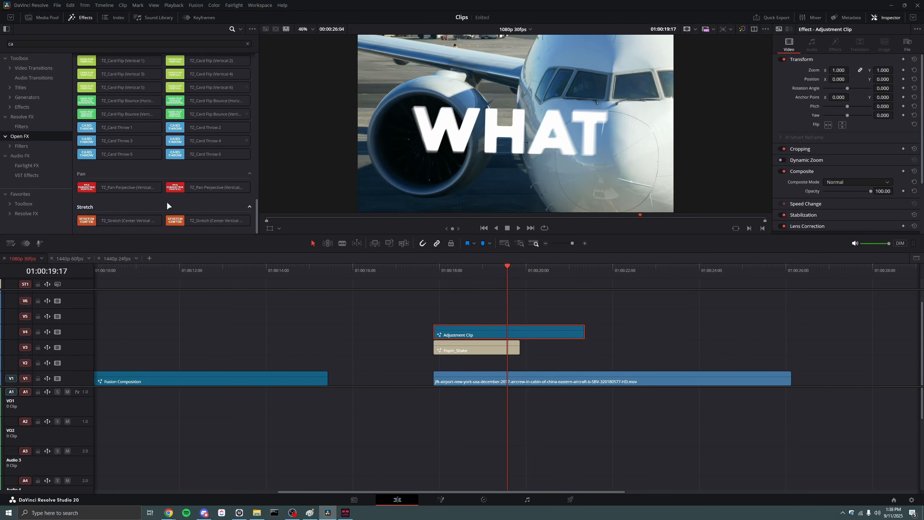
{"action": "scroll", "coordinate": [173, 210], "scroll_direction": "up", "scroll_amount": 6}
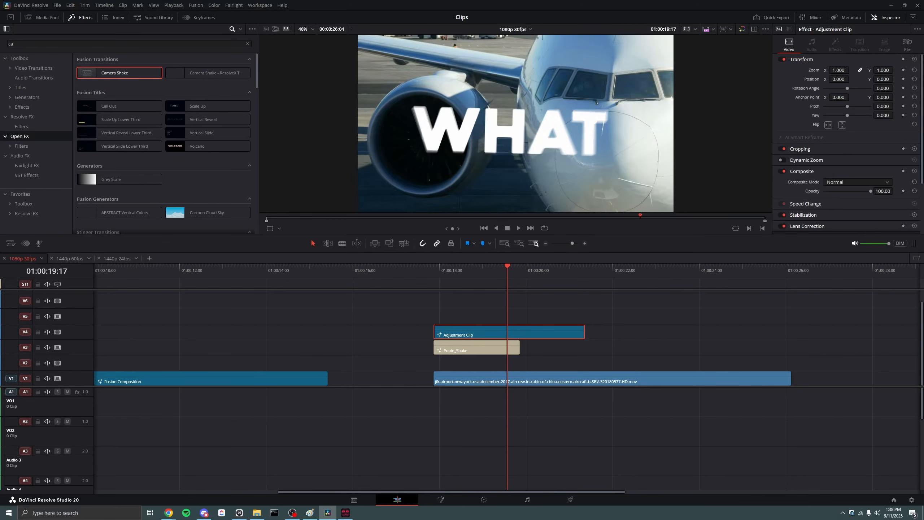
Move the PopIn_Shake title to track V4 and place the adjustment clip beneath it on V3
{"action": "left_click_drag", "start_coordinate": [583, 309], "coordinate": [513, 306]}
{"action": "left_click_drag", "start_coordinate": [532, 331], "coordinate": [532, 365]}
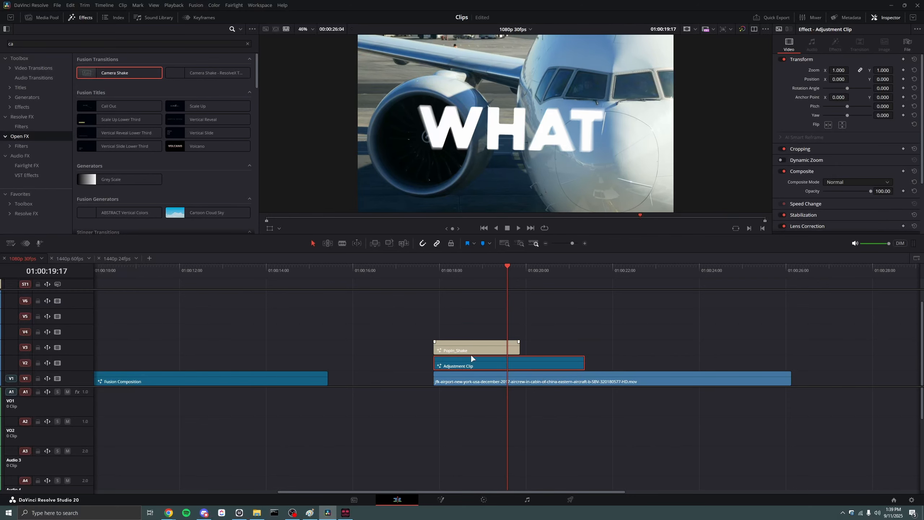
{"action": "left_click_drag", "start_coordinate": [467, 351], "coordinate": [463, 329]}
{"action": "left_click_drag", "start_coordinate": [497, 364], "coordinate": [469, 350]}
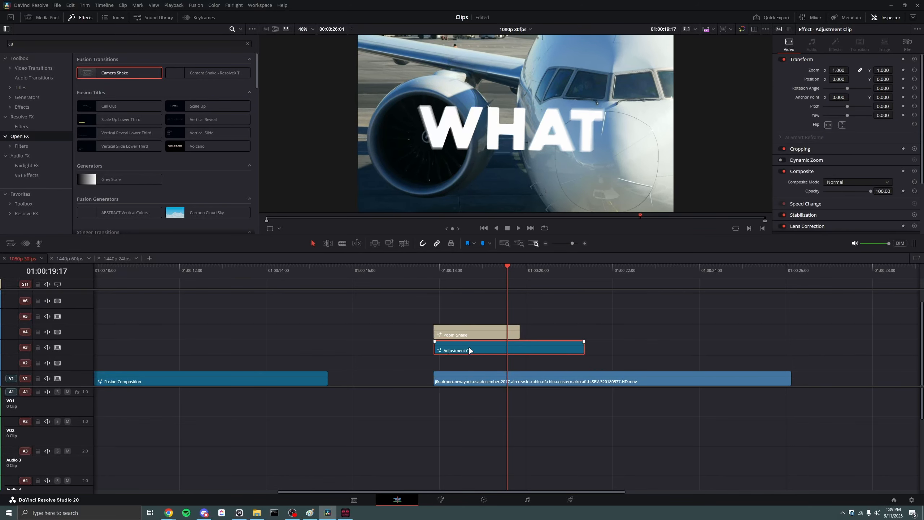
Open the airplane footage on V1 in Fusion to view its nodes, and return to the Edit page
{"action": "left_click", "coordinate": [491, 380]}
{"action": "key", "text": "ctrl+s"}
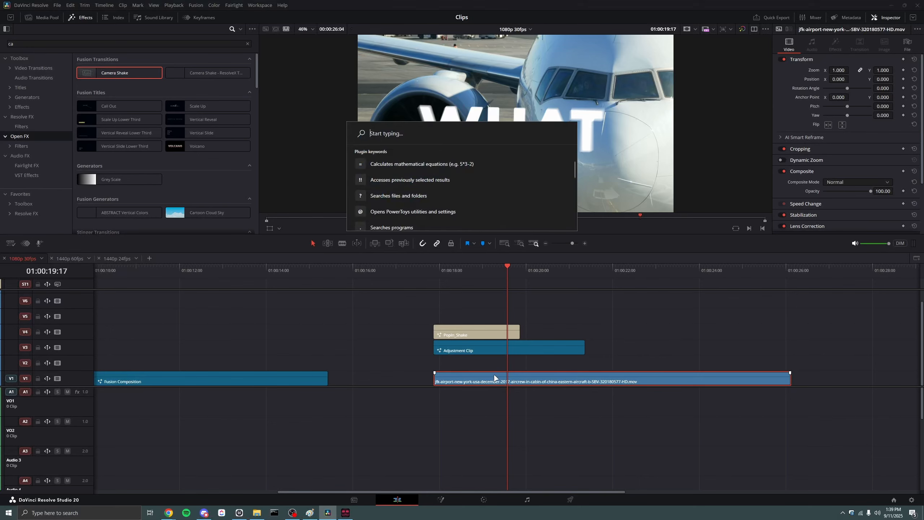
{"action": "key", "text": "shift+5"}
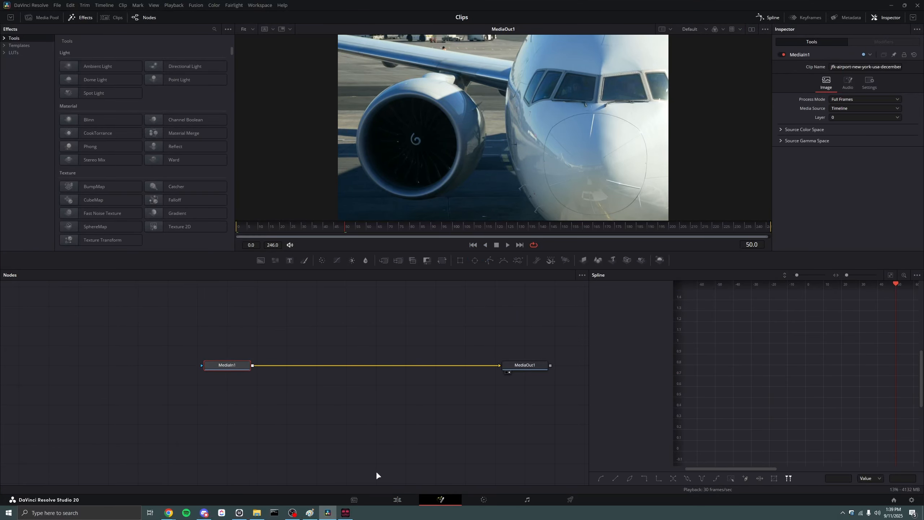
{"action": "left_click", "coordinate": [414, 498]}
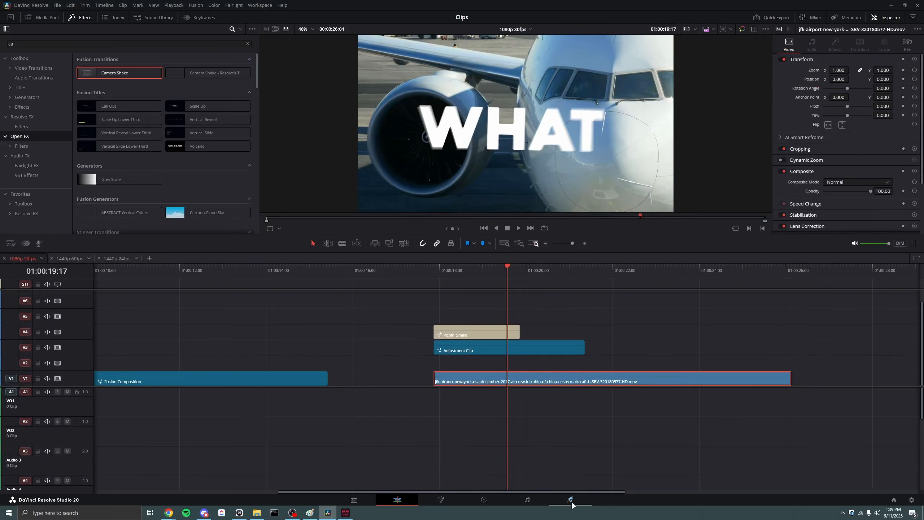
Move the adjustment clip down to track V2 and the PopIn_Shake title down to V3
{"action": "left_click", "coordinate": [519, 361]}
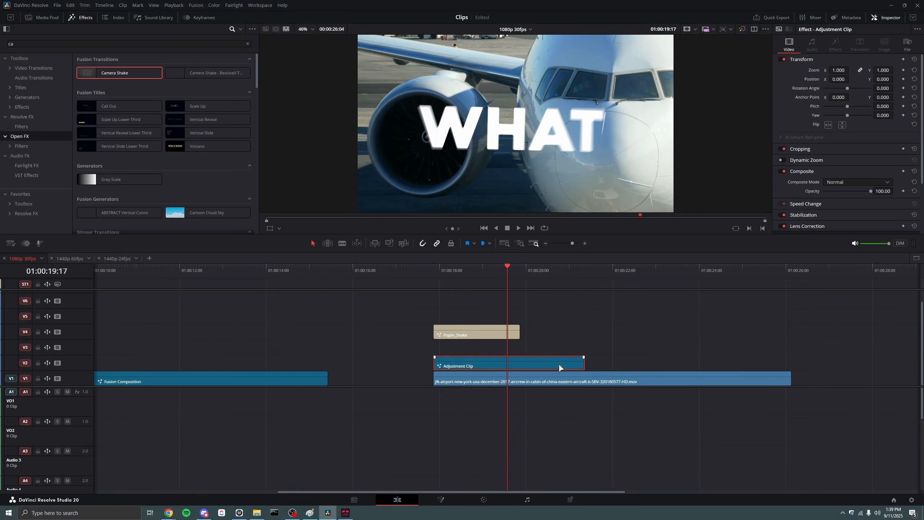
{"action": "left_click_drag", "start_coordinate": [752, 315], "coordinate": [528, 384]}
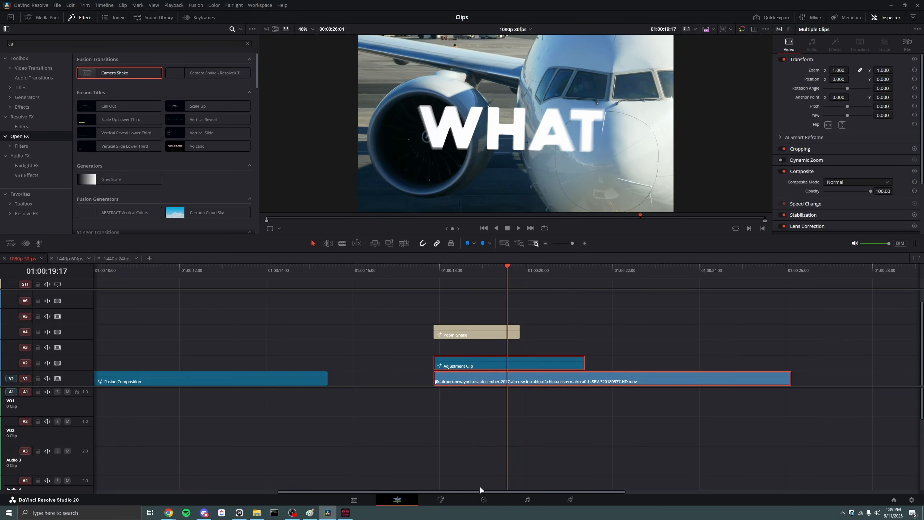
{"action": "left_click_drag", "start_coordinate": [674, 353], "coordinate": [523, 384]}
{"action": "left_click_drag", "start_coordinate": [480, 331], "coordinate": [482, 347]}
Combine the adjustment clip and the airplane footage into a new compound clip with the default name
{"action": "left_click_drag", "start_coordinate": [655, 352], "coordinate": [553, 384]}
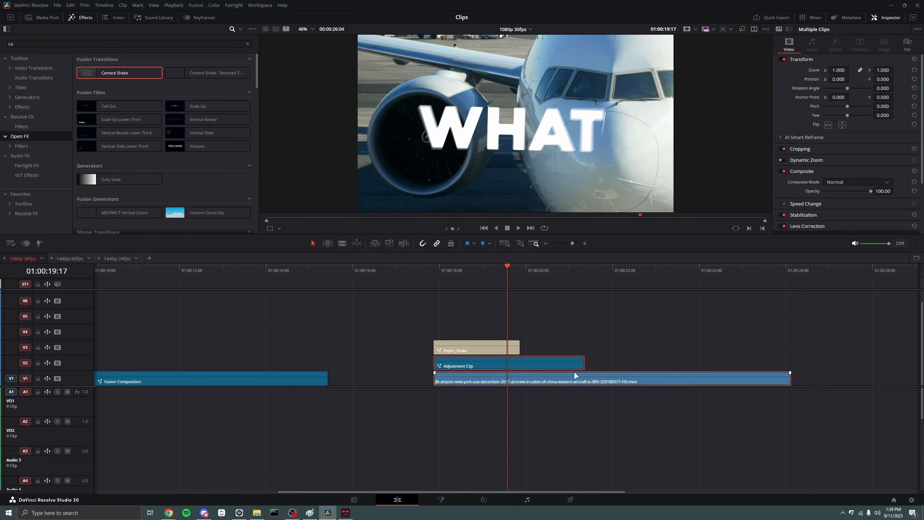
{"action": "key", "text": "alt+g"}
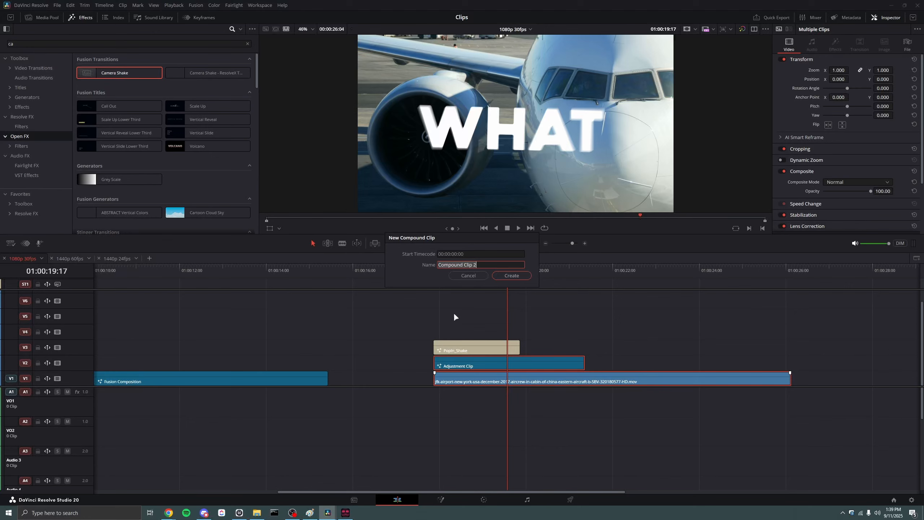
{"action": "left_click", "coordinate": [510, 274]}
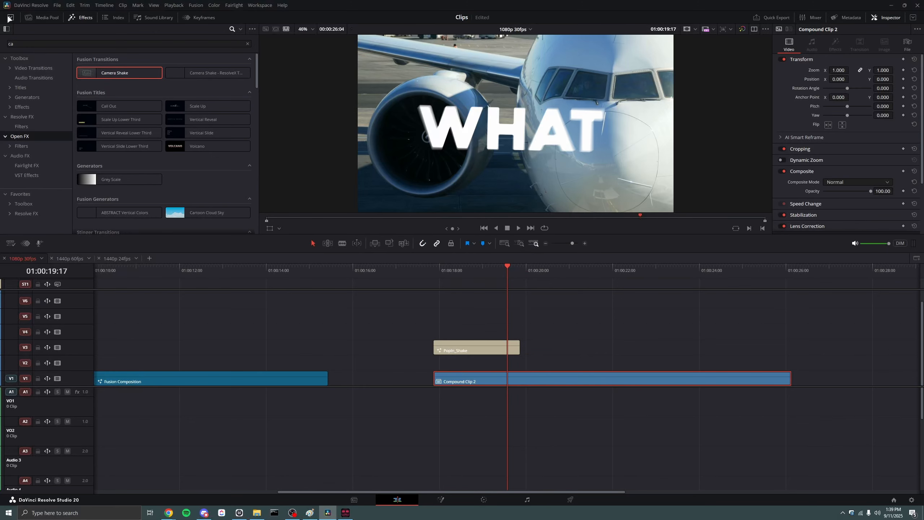
Inspect the new compound clip in the media pool, in Fusion, and as its own timeline
{"action": "left_click", "coordinate": [28, 17]}
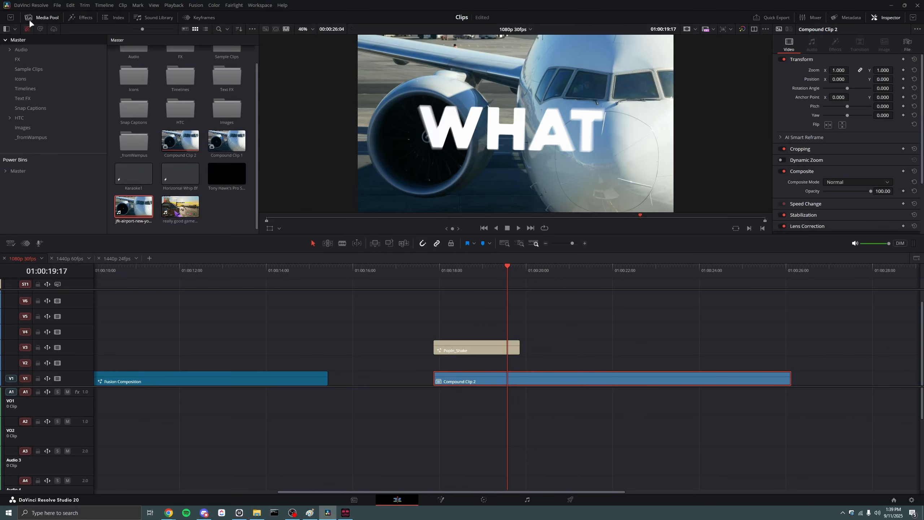
{"action": "left_click", "coordinate": [90, 16]}
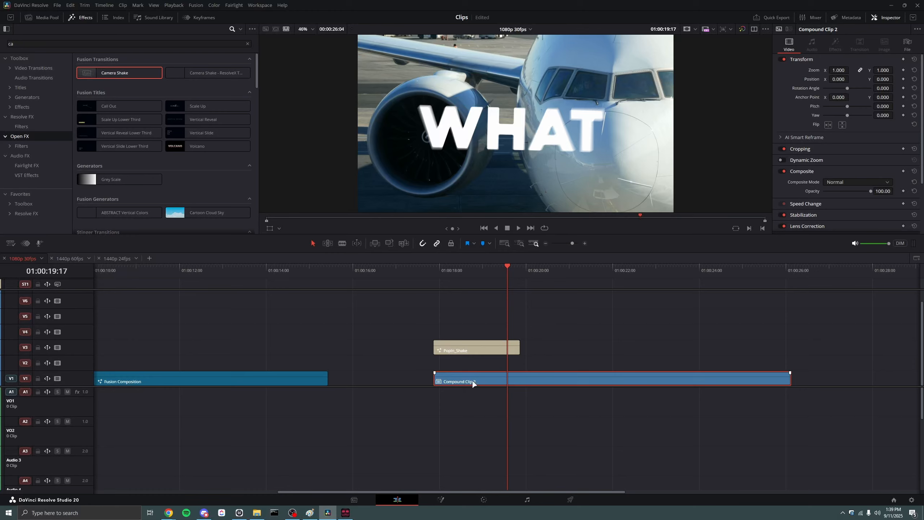
{"action": "left_click", "coordinate": [441, 500]}
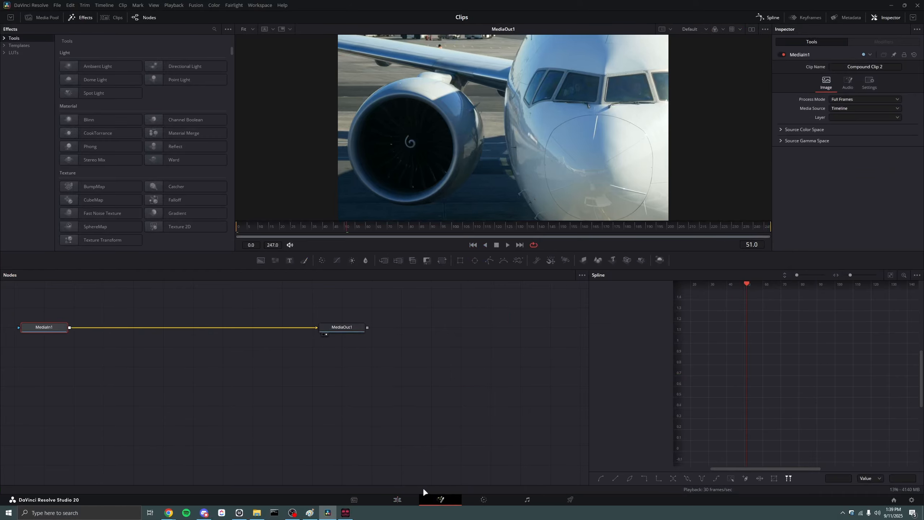
{"action": "left_click", "coordinate": [419, 499]}
{"action": "double_click", "coordinate": [483, 381]}
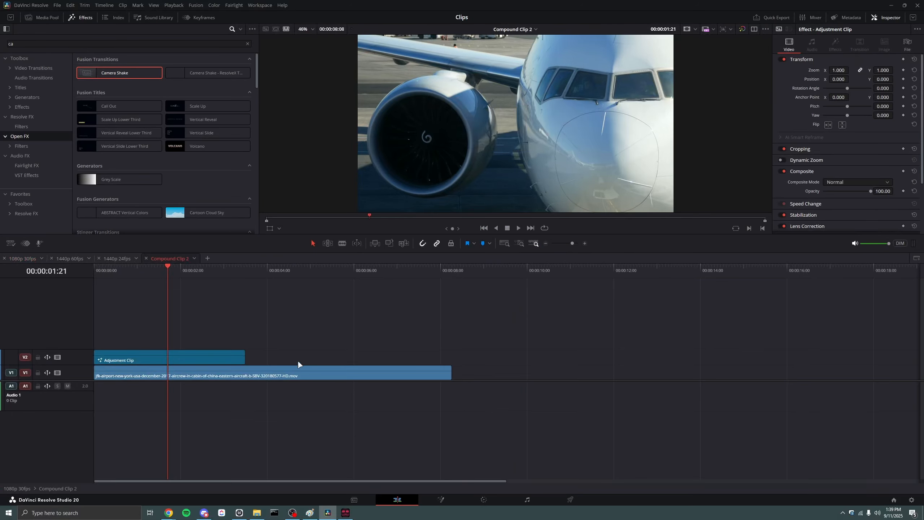
Close the Compound Clip 2, 1440p 60fps and 1440p 24fps timelines, keeping only 1080p 30fps open
{"action": "left_click", "coordinate": [145, 257]}
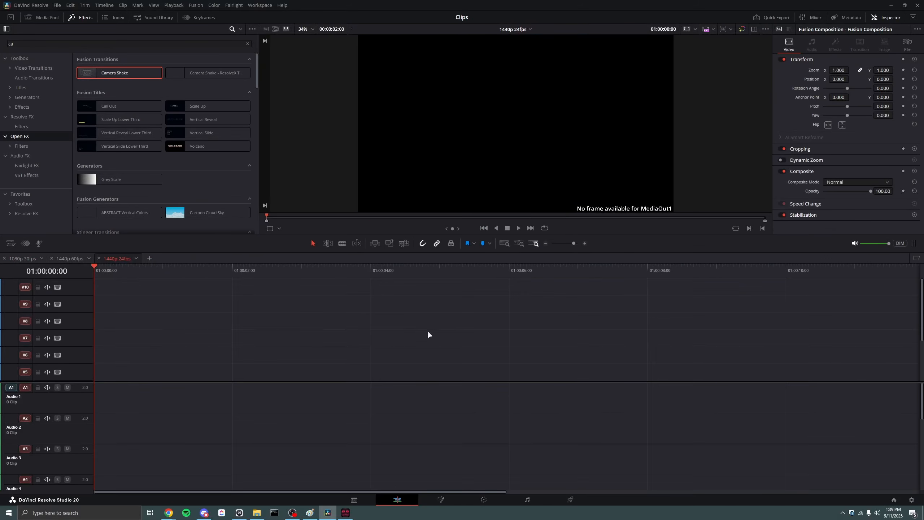
{"action": "left_click", "coordinate": [52, 258]}
{"action": "left_click", "coordinate": [51, 258]}
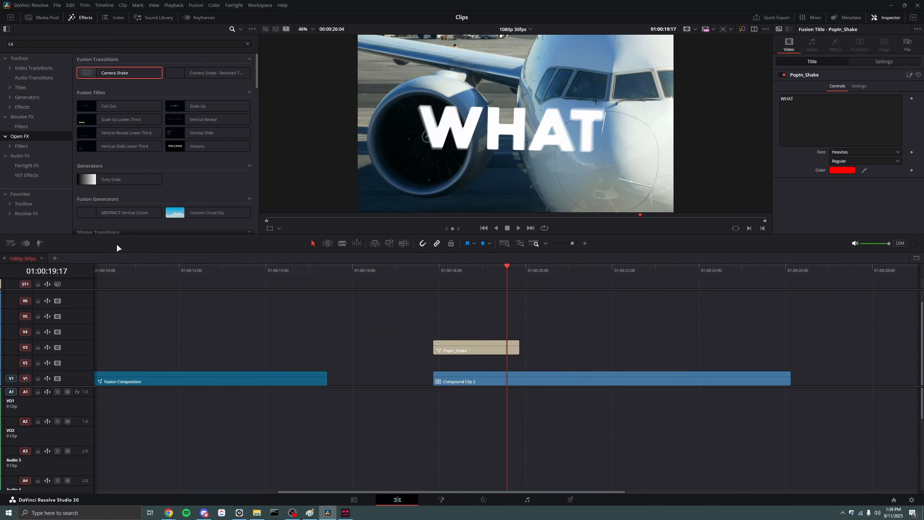
Clear the effects search and look through the Resolve FX category for the Camera Shake effect
{"action": "left_click", "coordinate": [29, 117]}
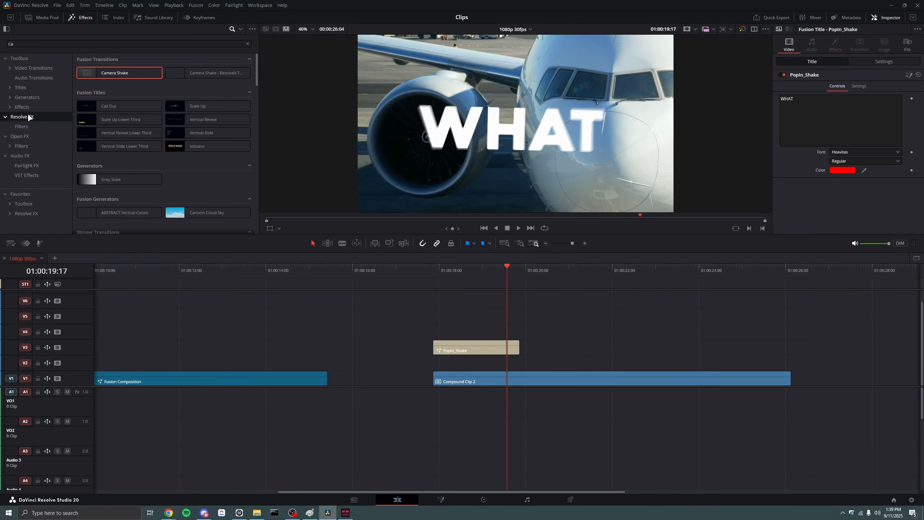
{"action": "left_click", "coordinate": [247, 44]}
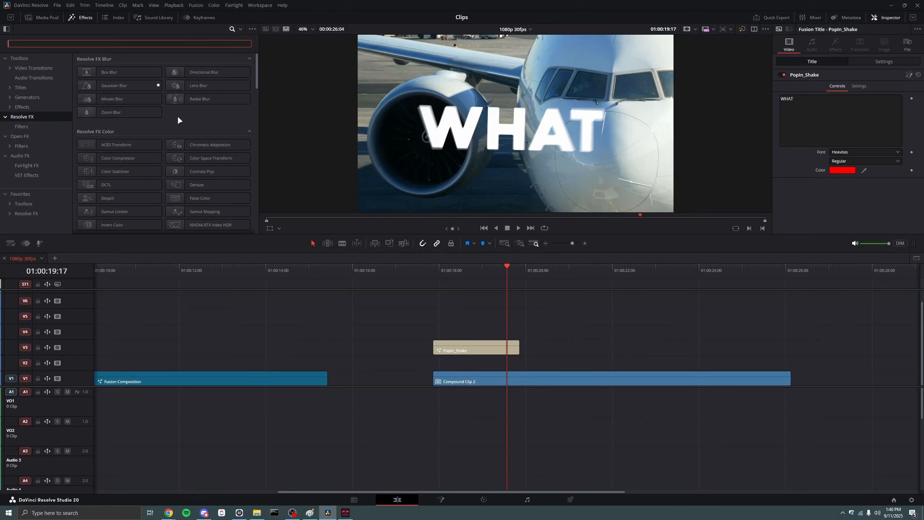
{"action": "scroll", "coordinate": [178, 118], "scroll_direction": "down", "scroll_amount": 3}
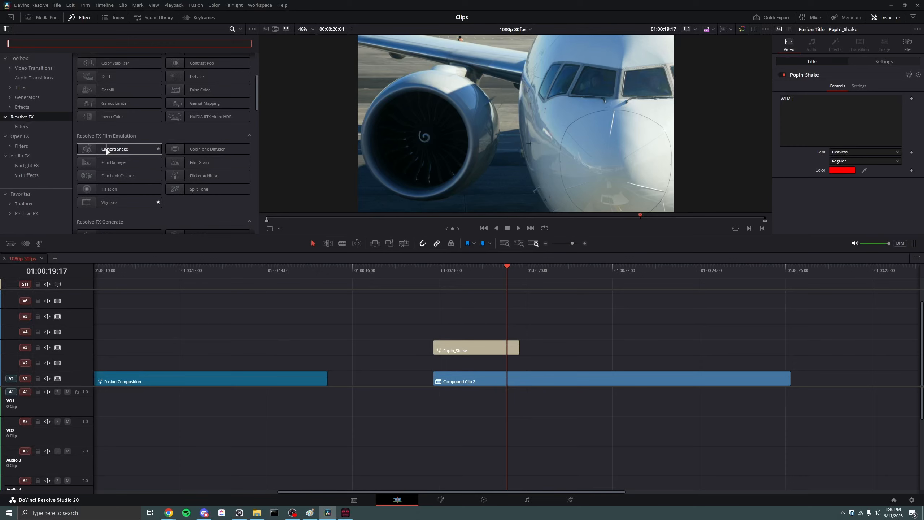
{"action": "left_click", "coordinate": [240, 28]}
{"action": "left_click", "coordinate": [197, 30]}
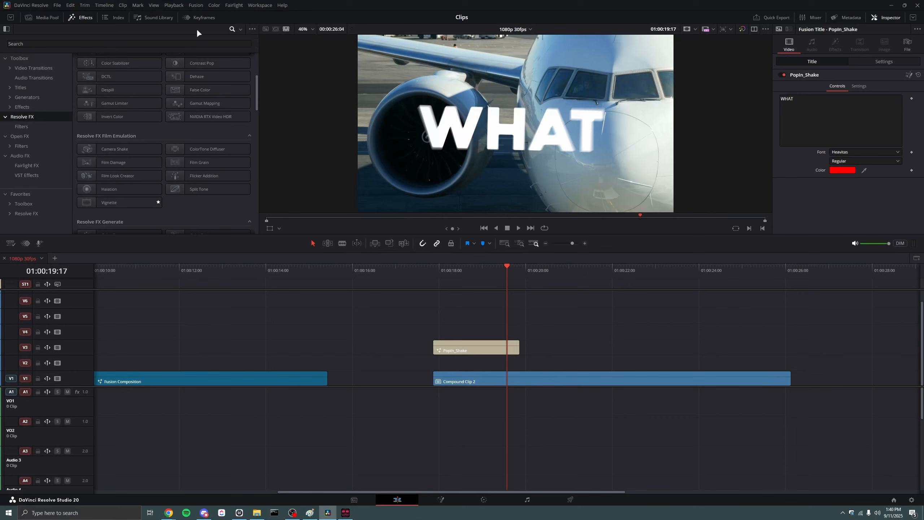
{"action": "scroll", "coordinate": [157, 162], "scroll_direction": "up", "scroll_amount": 2}
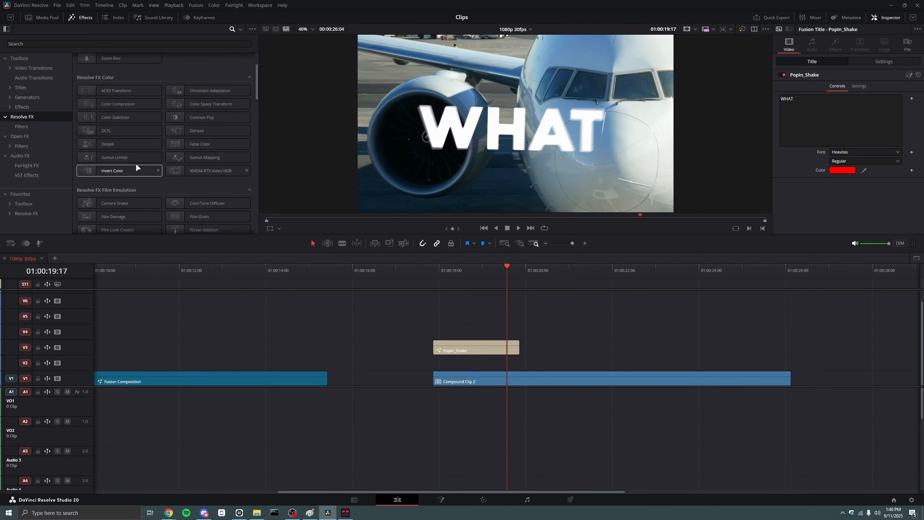
Undo the compound clip creation to restore the separate adjustment clip and airplane footage under the PopIn_Shake title
{"action": "scroll", "coordinate": [145, 171], "scroll_direction": "down", "scroll_amount": 3}
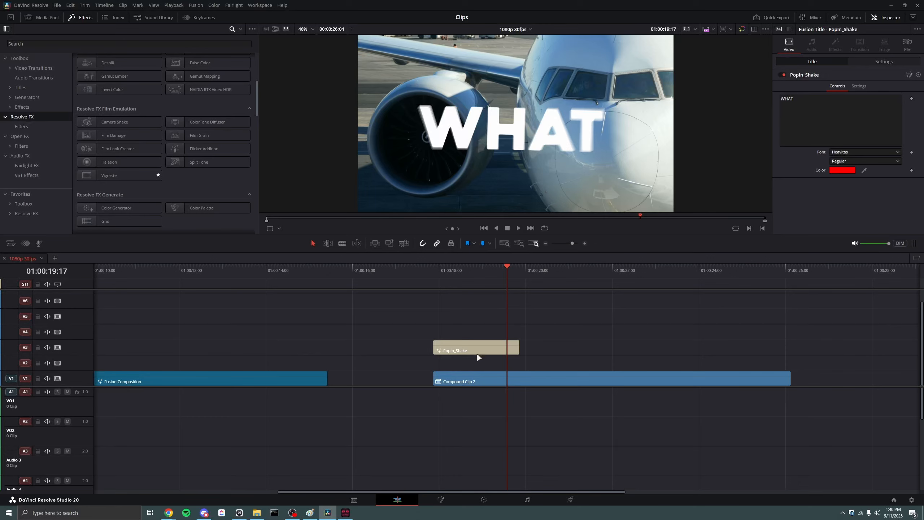
{"action": "left_click", "coordinate": [458, 270]}
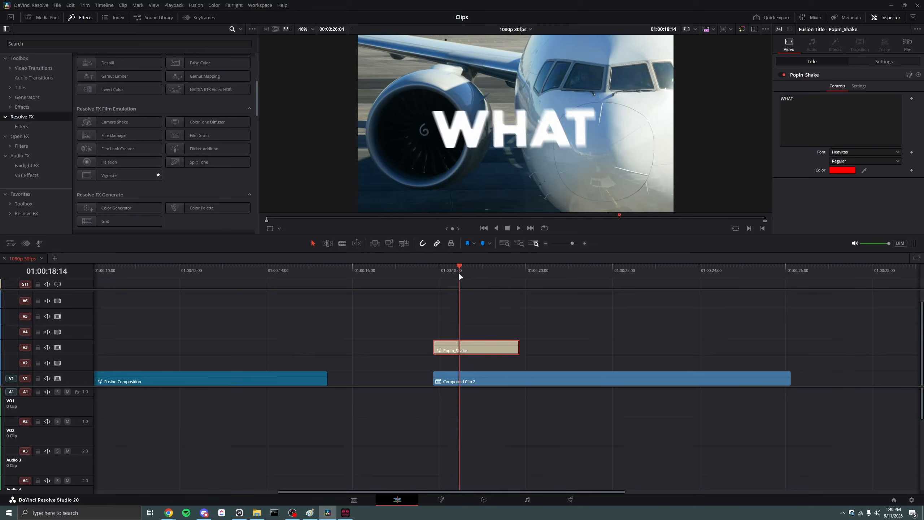
{"action": "left_click", "coordinate": [491, 349]}
{"action": "left_click", "coordinate": [478, 376]}
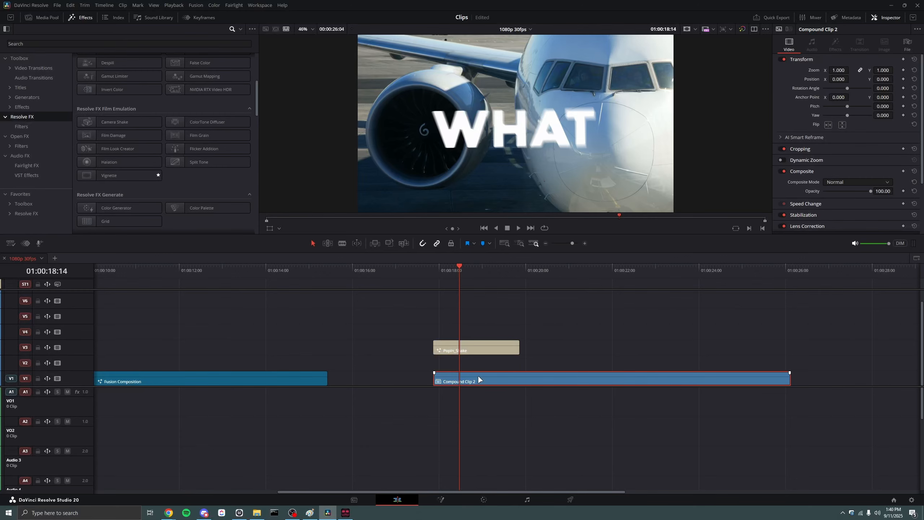
{"action": "double_click", "coordinate": [478, 376]}
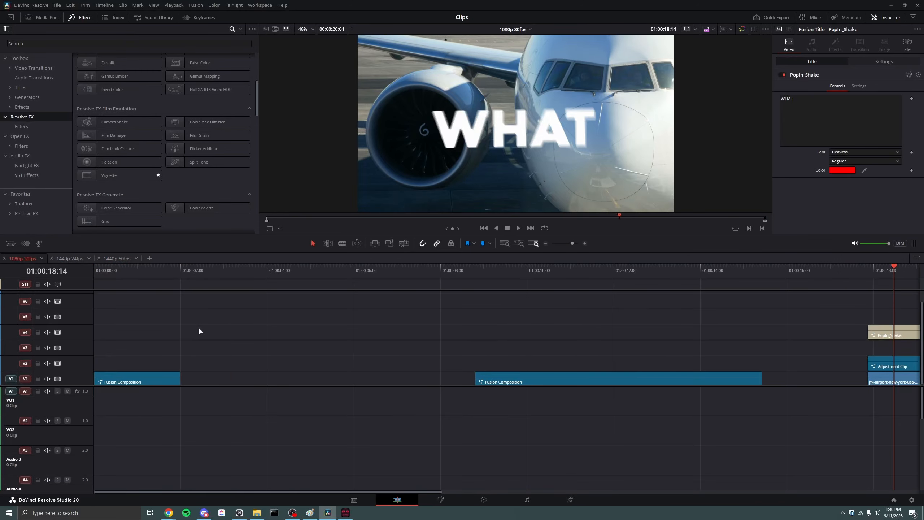
{"action": "key", "text": "ctrl+z"}
{"action": "scroll", "coordinate": [599, 319], "scroll_direction": "right", "scroll_amount": 5}
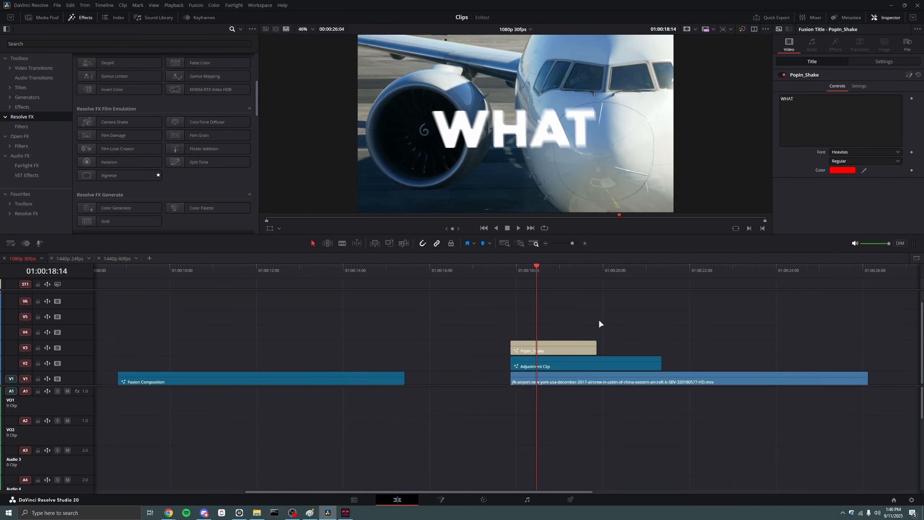
Move the adjustment clip above the PopIn_Shake title and trim its end to match the title's end
{"action": "left_click_drag", "start_coordinate": [527, 364], "coordinate": [546, 355]}
{"action": "left_click", "coordinate": [541, 335]}
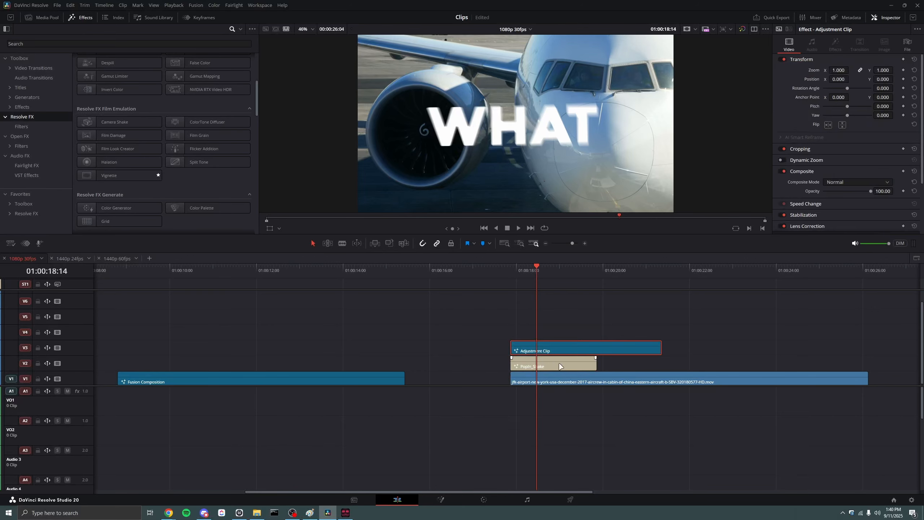
{"action": "left_click_drag", "start_coordinate": [661, 343], "coordinate": [595, 345]}
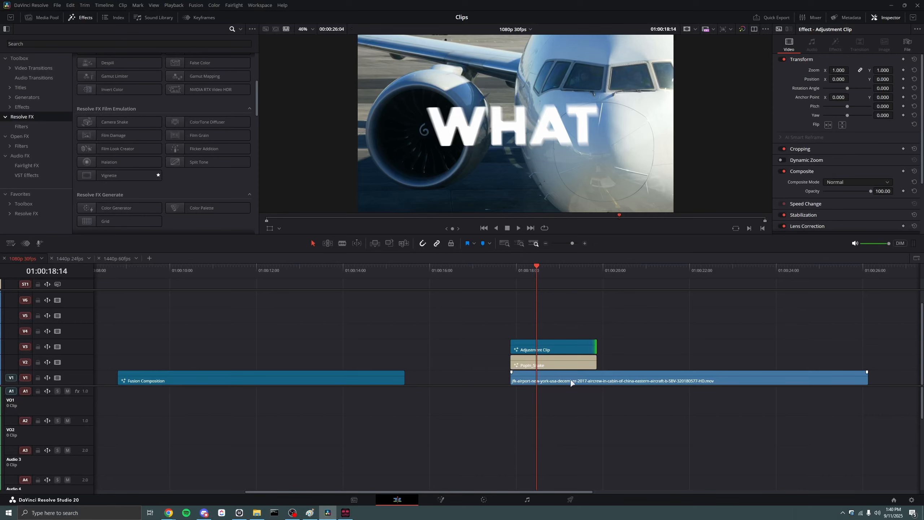
Combine the adjustment clip and the PopIn_Shake title into a new compound clip with the default name
{"action": "left_click_drag", "start_coordinate": [690, 337], "coordinate": [578, 364]}
{"action": "key", "text": "alt+g"}
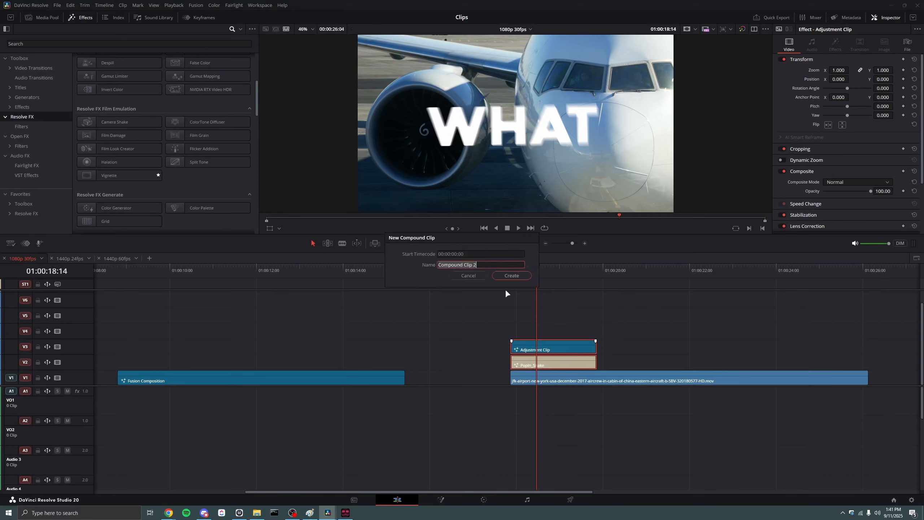
{"action": "left_click", "coordinate": [511, 276]}
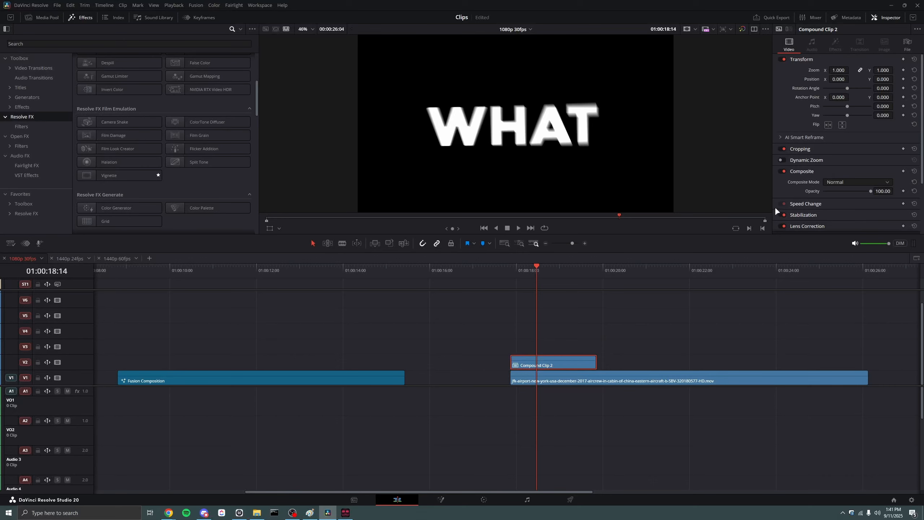
Try the Add composite mode on the compound clip, check it over the airplane footage, and undo it
{"action": "left_click", "coordinate": [849, 180]}
{"action": "left_click", "coordinate": [846, 198]}
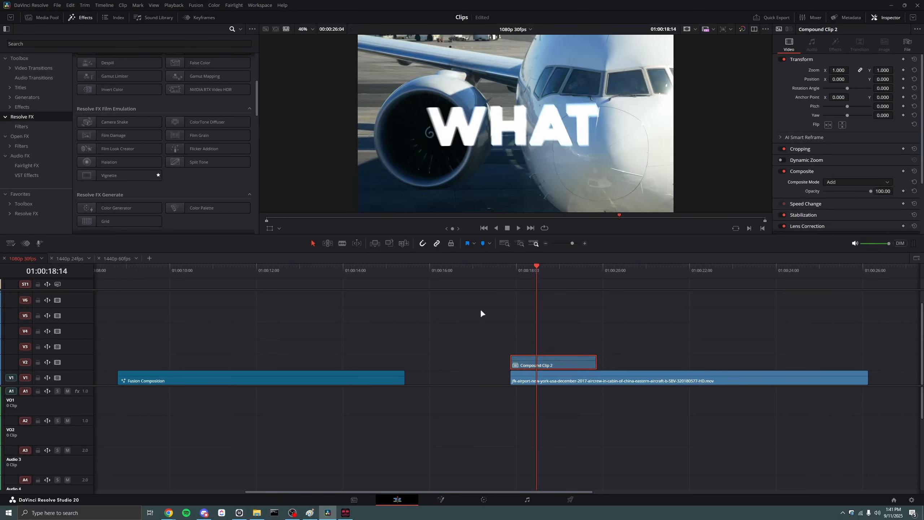
{"action": "left_click", "coordinate": [504, 272]}
{"action": "left_click_drag", "start_coordinate": [505, 274], "coordinate": [526, 318]}
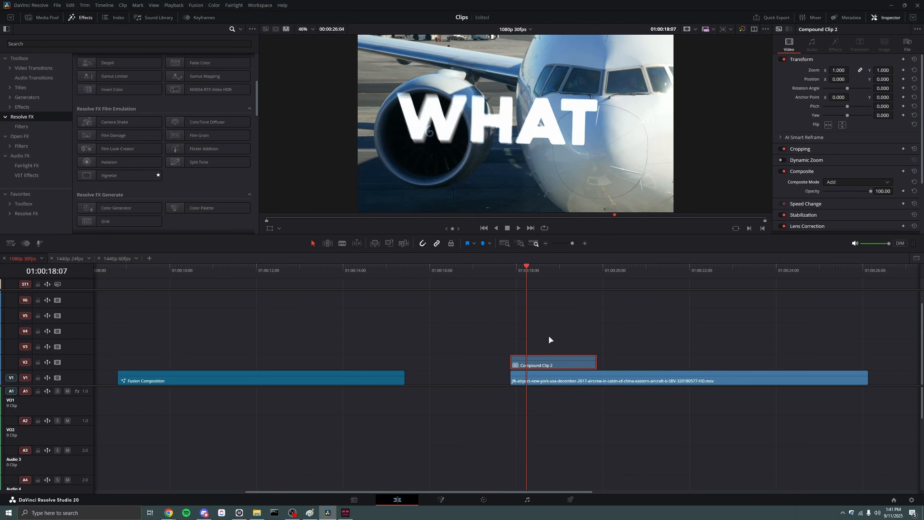
{"action": "key", "text": "ctrl+z"}
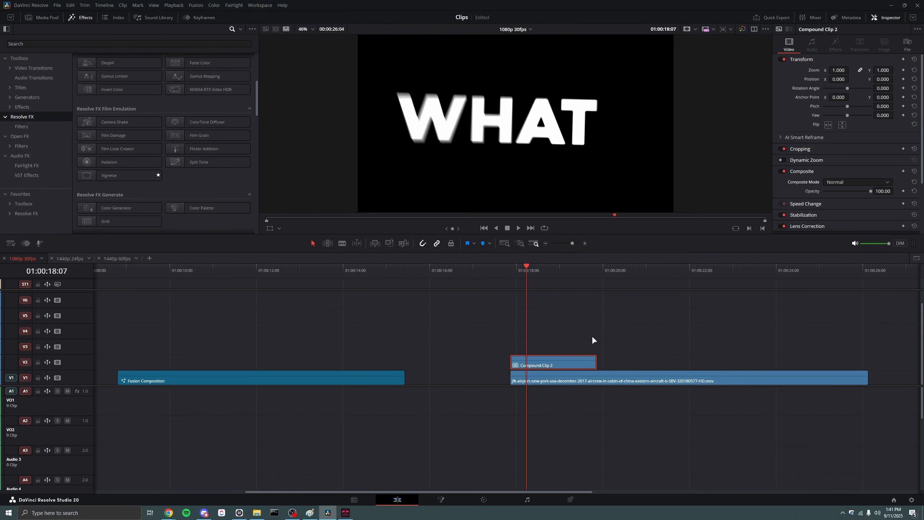
Inspect the compound clip as its own timeline, close that timeline, and return to the 1080p 30fps timeline
{"action": "double_click", "coordinate": [549, 358]}
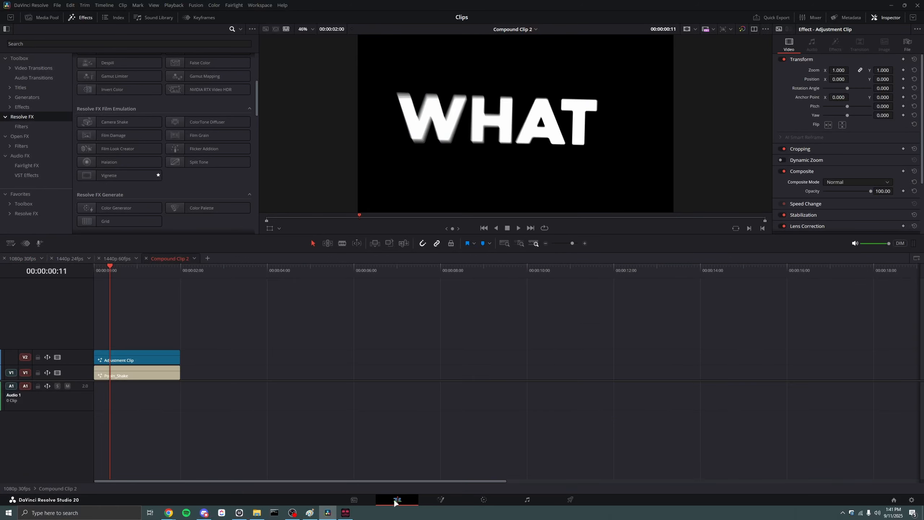
{"action": "left_click", "coordinate": [145, 258]}
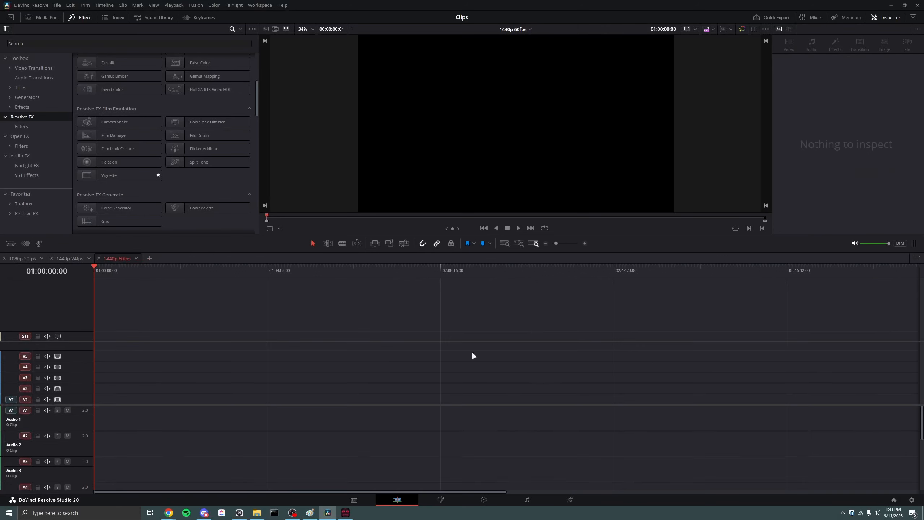
{"action": "left_click", "coordinate": [22, 258]}
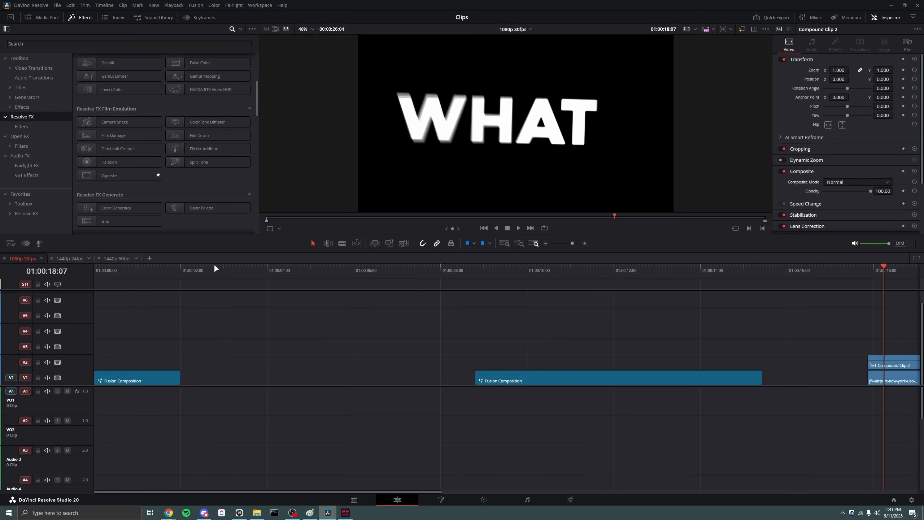
Open the compound clip in Fusion and add a Luma Keyer between MediaIn1 and MediaOut1
{"action": "scroll", "coordinate": [680, 352], "scroll_direction": "right", "scroll_amount": 5}
{"action": "left_click", "coordinate": [678, 359]}
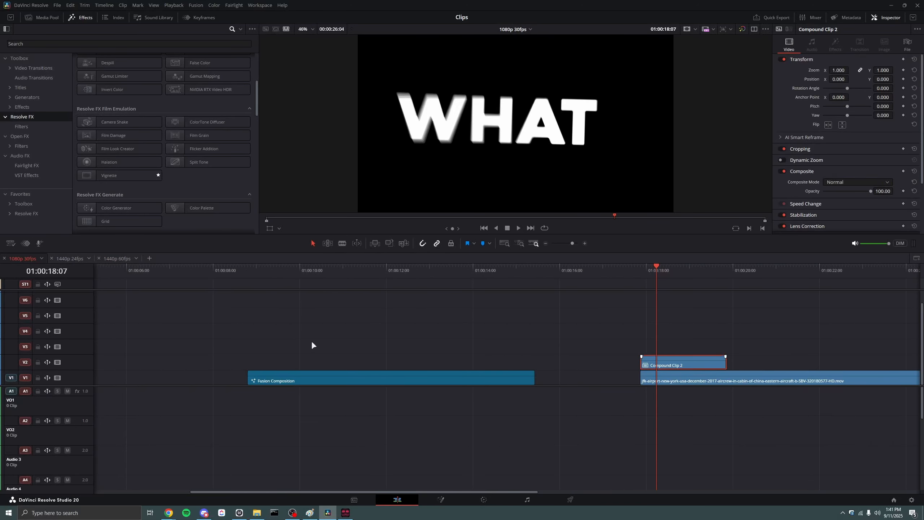
{"action": "key", "text": "shift+5"}
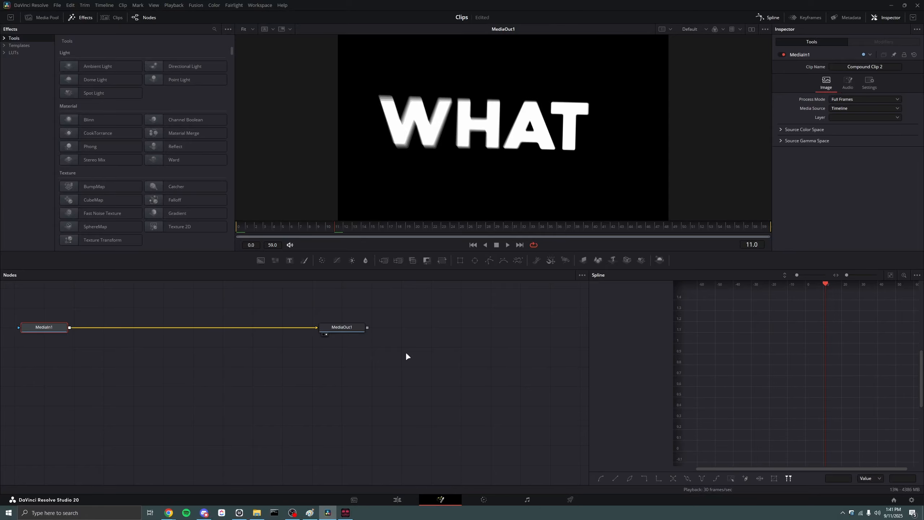
{"action": "key", "text": "shift+space"}
{"action": "type", "text": "luma"}
{"action": "key", "text": "Return"}
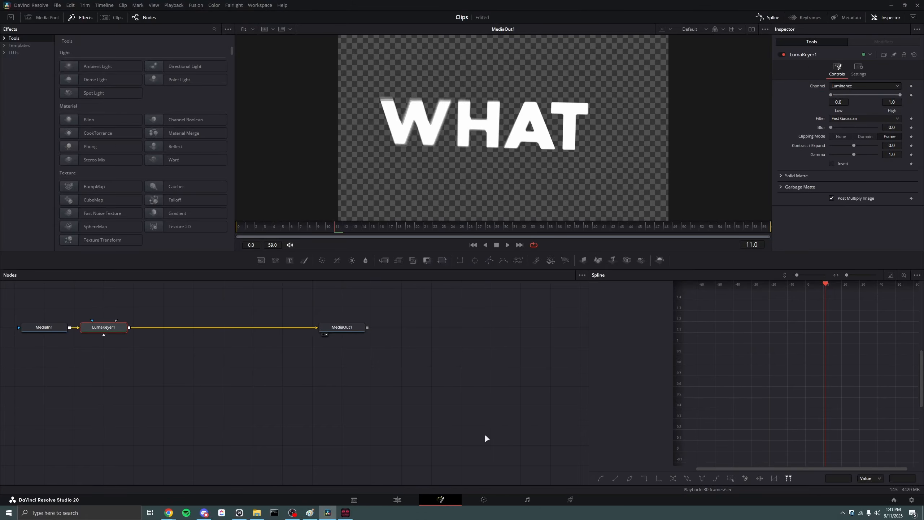
Return to the edit timeline and preview the keyed title over the airplane footage
{"action": "left_click", "coordinate": [403, 502]}
{"action": "left_click", "coordinate": [678, 279]}
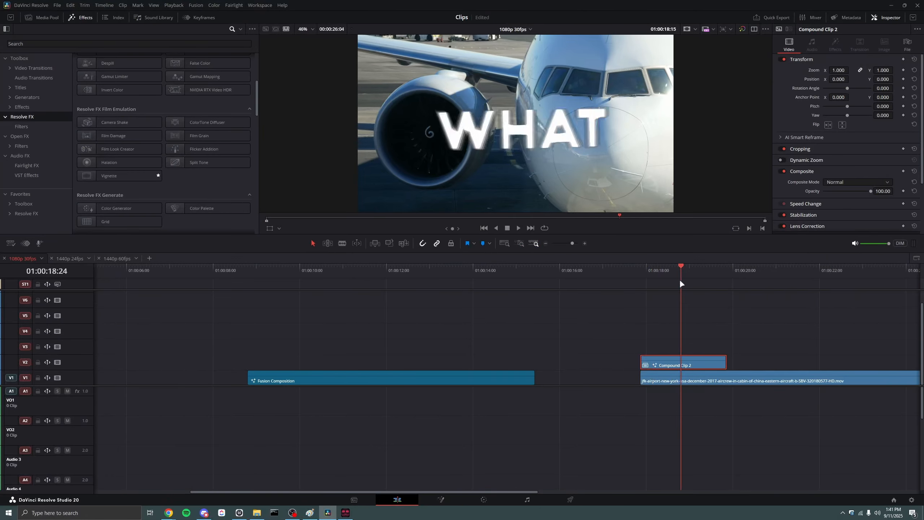
{"action": "left_click", "coordinate": [682, 273]}
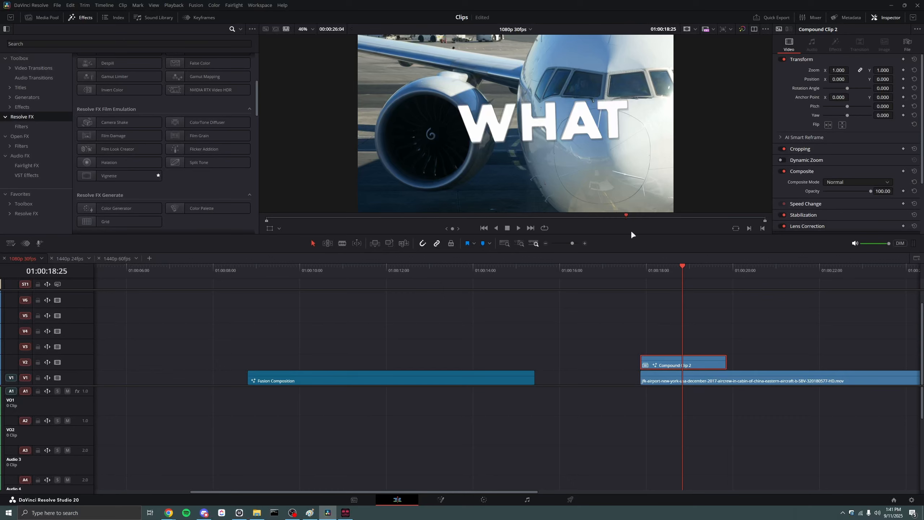
Delete the airplane footage and decompose the title's compound clip in place
{"action": "left_click_drag", "start_coordinate": [746, 334], "coordinate": [646, 350]}
{"action": "left_click_drag", "start_coordinate": [743, 351], "coordinate": [745, 387]}
{"action": "key", "text": "BackSpace"}
{"action": "right_click", "coordinate": [715, 362]}
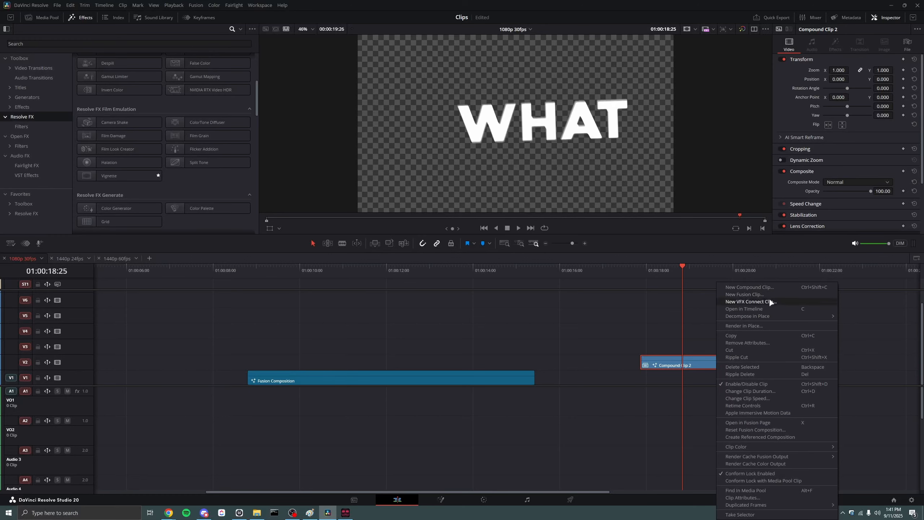
{"action": "mouse_move", "coordinate": [818, 315]}
{"action": "left_click", "coordinate": [851, 316]}
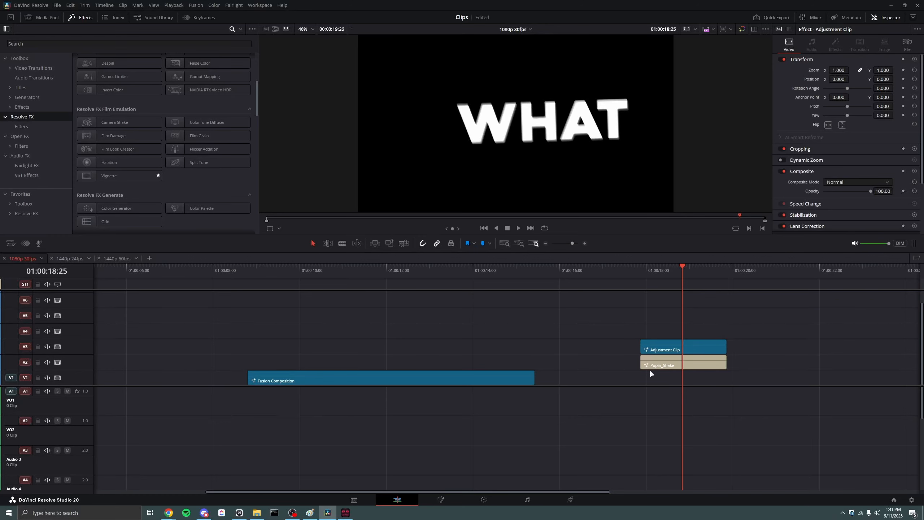
Move the PopIn_Shake title and the adjustment clip down one track to V1 and V2
{"action": "left_click_drag", "start_coordinate": [631, 315], "coordinate": [683, 352]}
{"action": "left_click_drag", "start_coordinate": [597, 337], "coordinate": [658, 370]}
{"action": "left_click_drag", "start_coordinate": [677, 362], "coordinate": [680, 378]}
{"action": "left_click", "coordinate": [639, 331]}
{"action": "scroll", "coordinate": [583, 350], "scroll_direction": "right", "scroll_amount": 4}
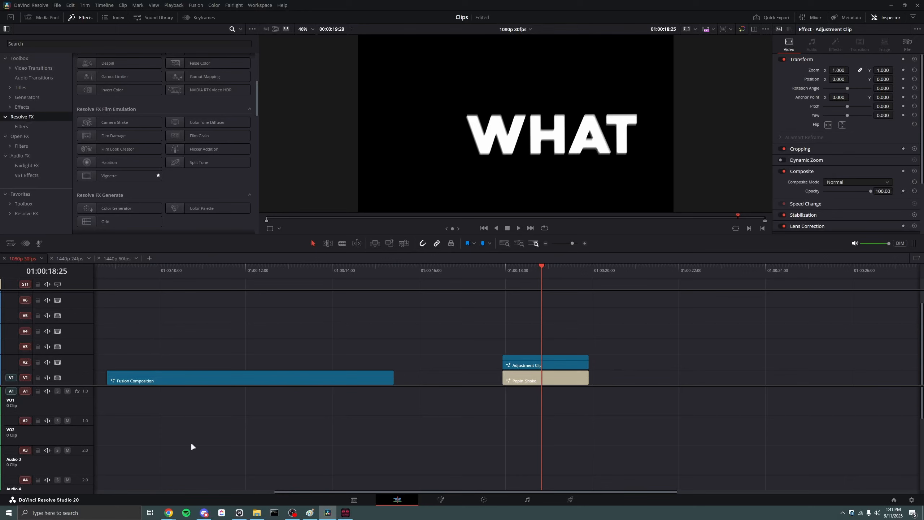
Switch to the Lethal Company Mods video in Chrome, play it from 22:50, skip the ad, and pause at 22:55
{"action": "mouse_move", "coordinate": [175, 515]}
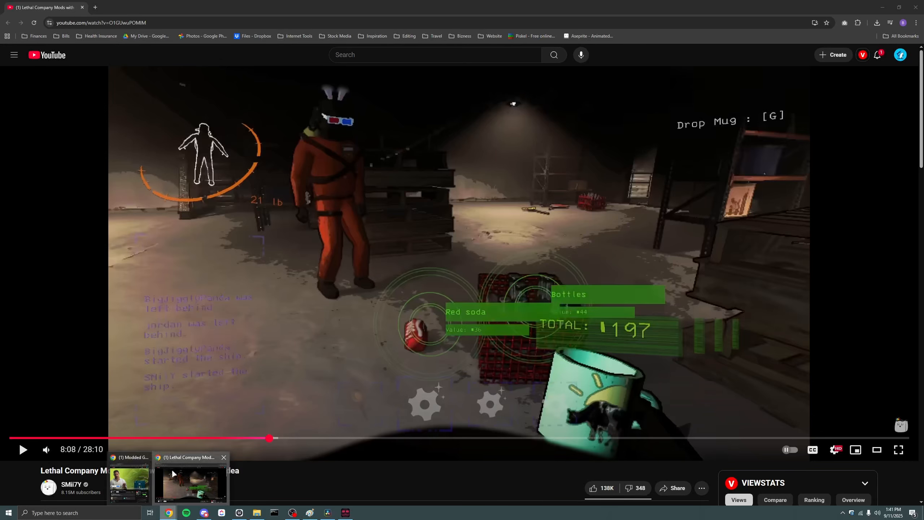
{"action": "left_click", "coordinate": [172, 469]}
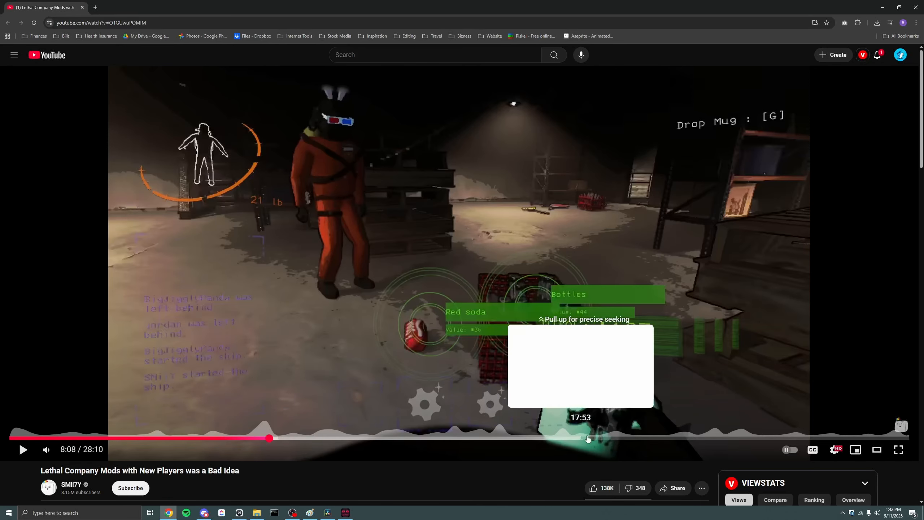
{"action": "left_click", "coordinate": [739, 437]}
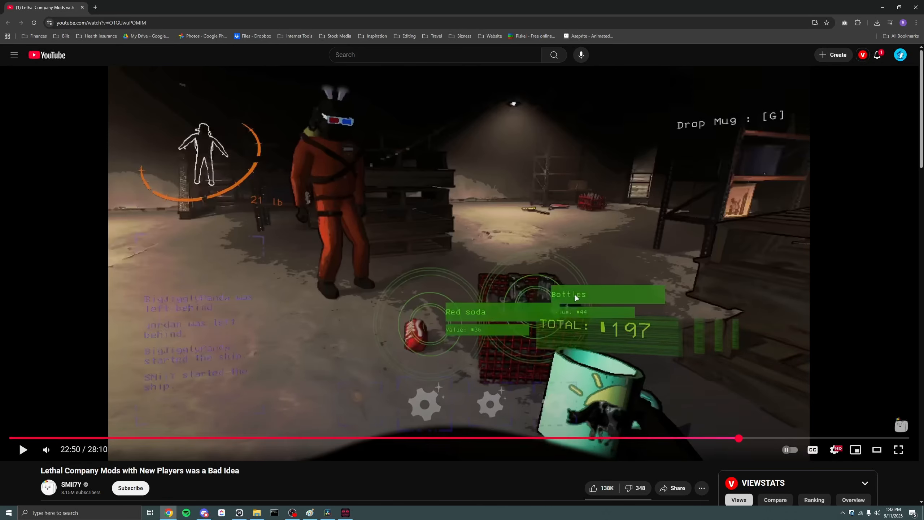
{"action": "left_click", "coordinate": [537, 288]}
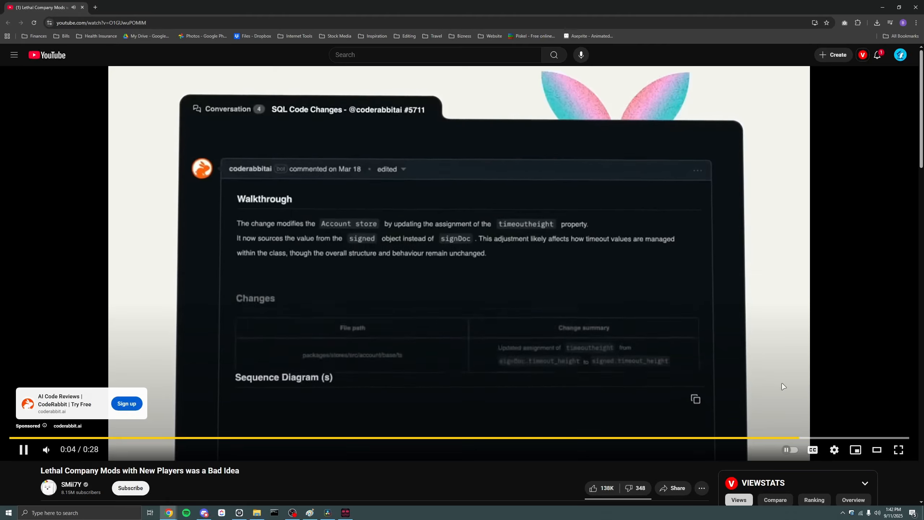
{"action": "left_click", "coordinate": [880, 411]}
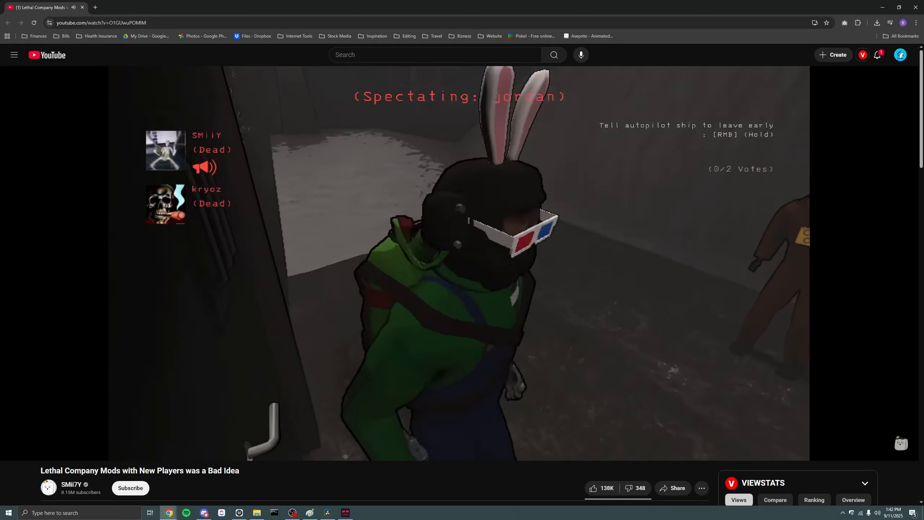
{"action": "left_click", "coordinate": [441, 351]}
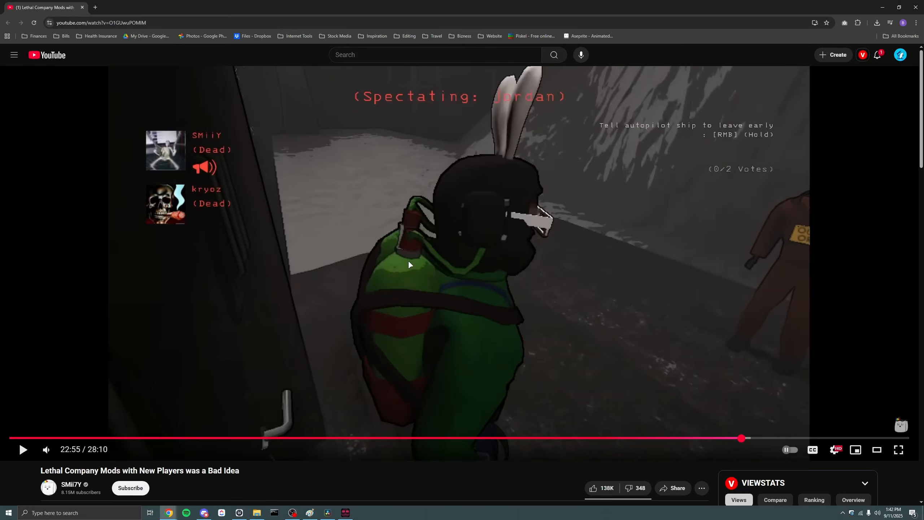
Step through the paused video frame by frame around 22:54 to examine how the "FRICK!" text pops in and moves
{"action": "key", "text": "comma"}
{"action": "key", "text": "comma"}
{"action": "key", "text": "comma"}
{"action": "key", "text": "comma"}
{"action": "key", "text": "comma"}
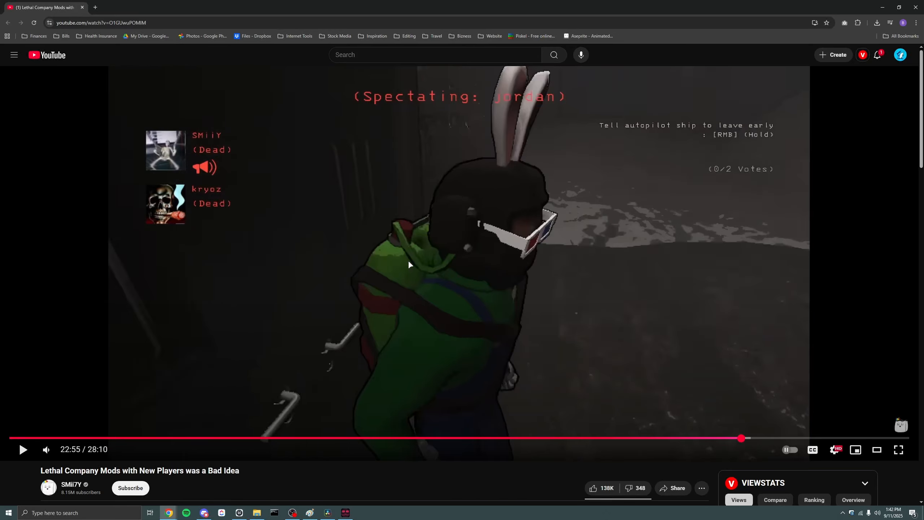
{"action": "key", "text": "comma"}
{"action": "key", "text": "comma"}
{"action": "key", "text": "comma"}
{"action": "key", "text": "comma"}
{"action": "key", "text": "comma"}
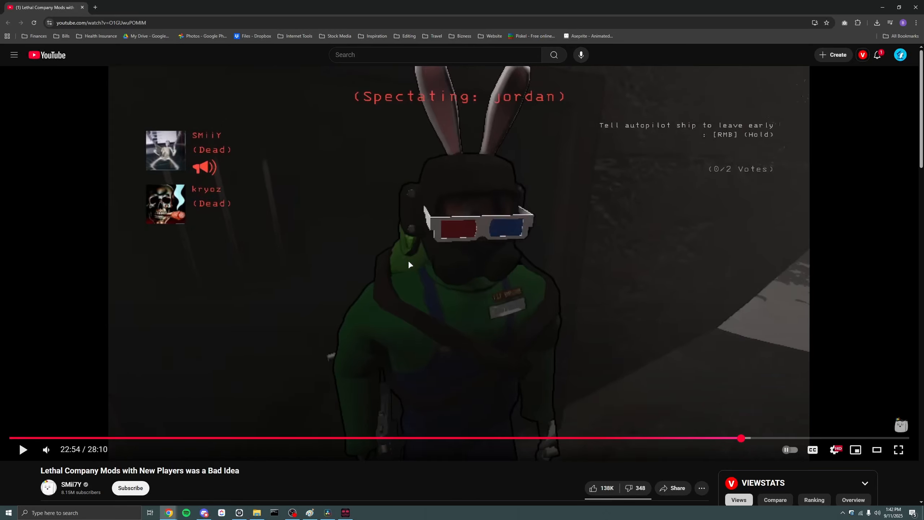
{"action": "key", "text": "comma"}
{"action": "key", "text": "comma"}
{"action": "key", "text": "comma"}
{"action": "key", "text": "comma"}
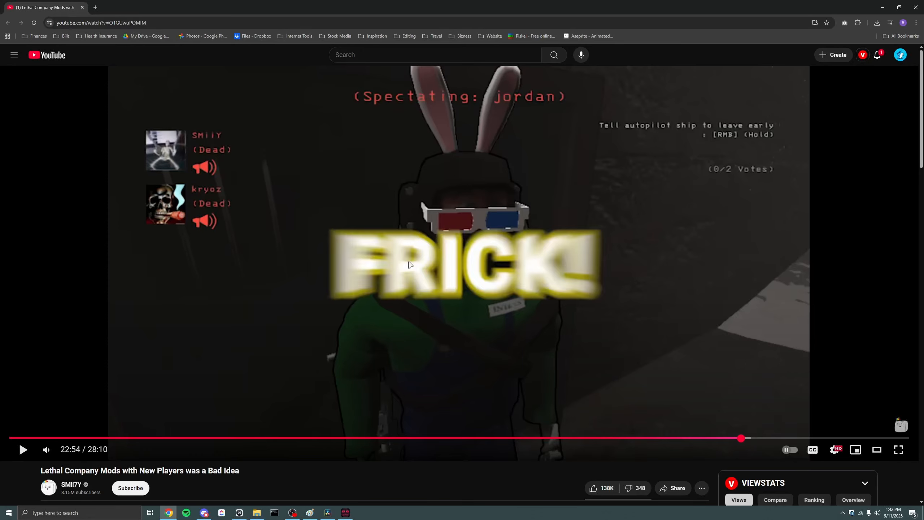
{"action": "key", "text": "comma"}
{"action": "key", "text": "comma"}
{"action": "key", "text": "comma"}
{"action": "key", "text": "comma"}
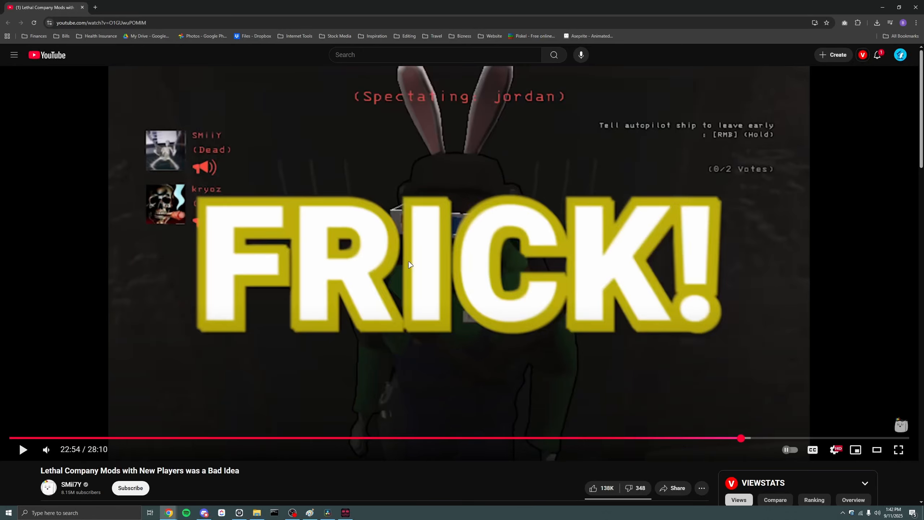
{"action": "key", "text": "comma"}
{"action": "key", "text": "comma"}
{"action": "key", "text": "comma"}
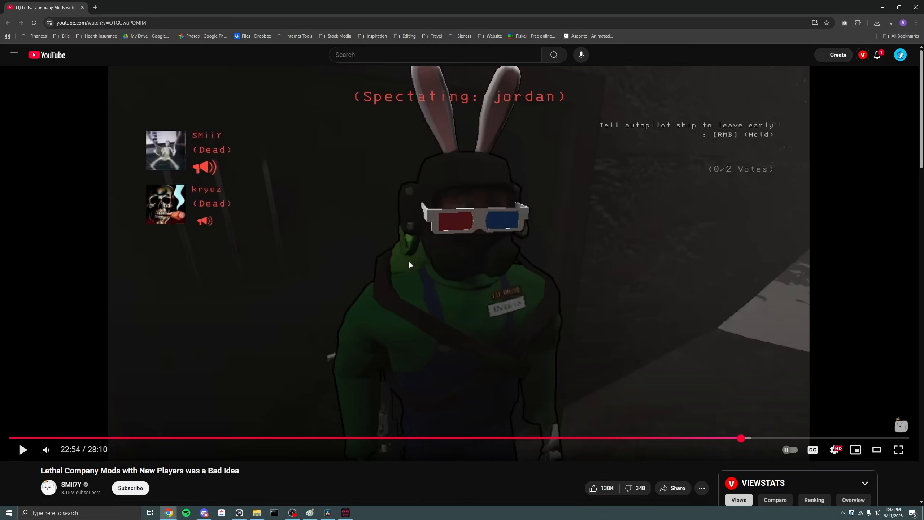
{"action": "key", "text": "period"}
{"action": "key", "text": "period"}
{"action": "key", "text": "period"}
{"action": "key", "text": "period"}
{"action": "key", "text": "comma"}
{"action": "key", "text": "comma"}
{"action": "key", "text": "comma"}
{"action": "key", "text": "comma"}
{"action": "key", "text": "comma"}
{"action": "key", "text": "comma"}
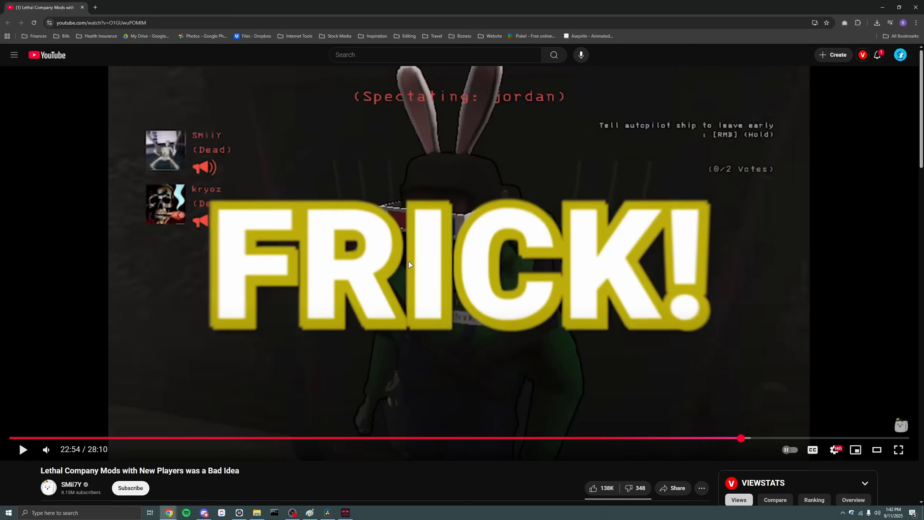
Step the paused video back frame by frame to just before the "FRICK!" text appears, examining its growth and shake in reverse
{"action": "key", "text": "comma"}
{"action": "key", "text": "comma"}
{"action": "key", "text": "comma"}
{"action": "key", "text": "comma"}
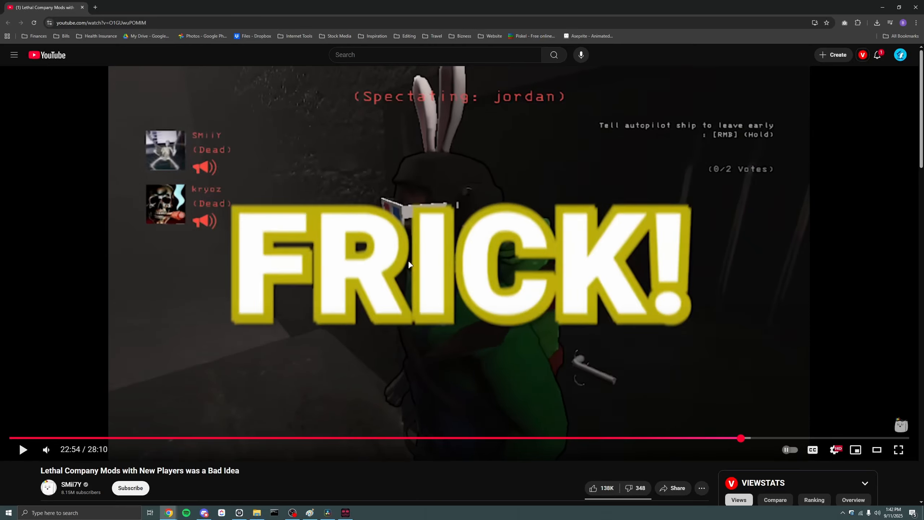
{"action": "key", "text": "comma"}
{"action": "key", "text": "comma"}
{"action": "key", "text": "comma"}
{"action": "key", "text": "comma"}
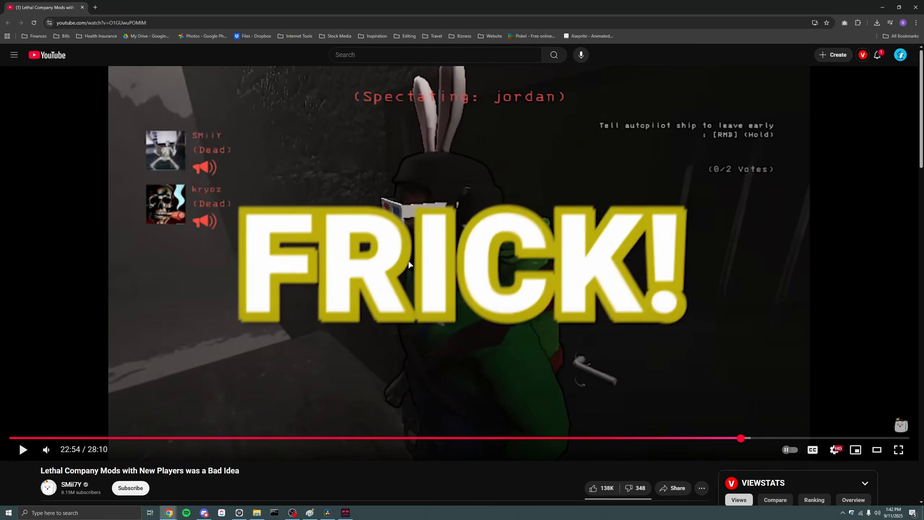
{"action": "key", "text": "comma"}
{"action": "key", "text": "comma"}
{"action": "key", "text": "comma"}
{"action": "key", "text": "comma"}
{"action": "key", "text": "comma"}
{"action": "key", "text": "comma"}
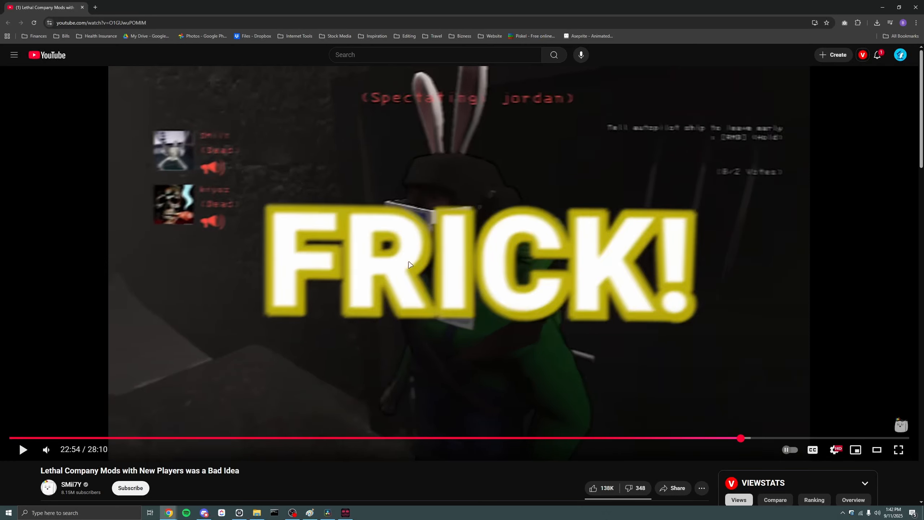
{"action": "key", "text": "comma"}
{"action": "key", "text": "comma"}
{"action": "key", "text": "comma"}
{"action": "key", "text": "comma"}
{"action": "key", "text": "comma"}
{"action": "key", "text": "comma"}
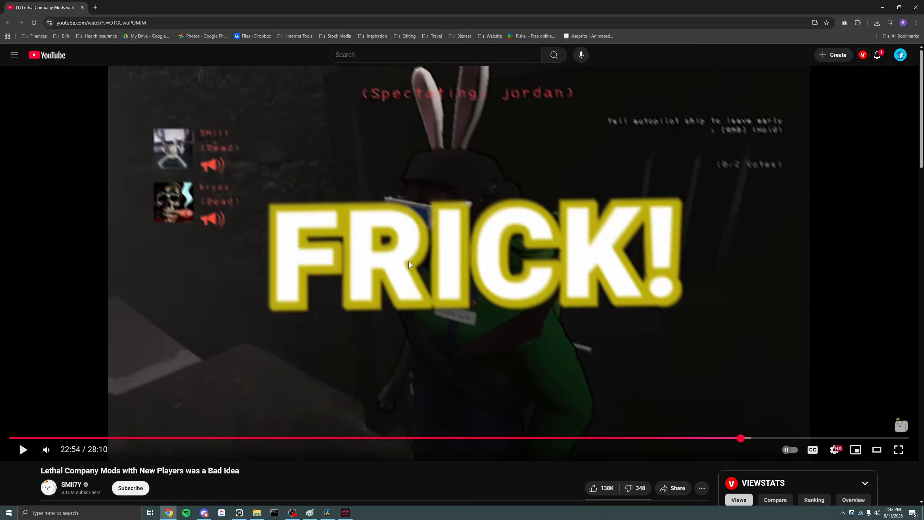
{"action": "key", "text": "comma"}
{"action": "key", "text": "comma"}
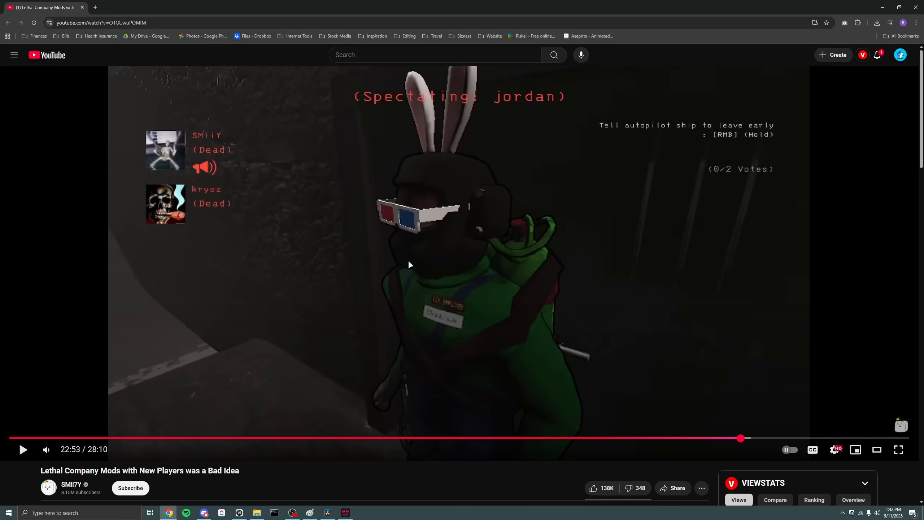
Step back and forth through the first frames of the "FRICK!" pop-in to examine its scaling, tilt, blur and camera shake
{"action": "key", "text": "period"}
{"action": "key", "text": "period"}
{"action": "key", "text": "period"}
{"action": "key", "text": "period"}
{"action": "key", "text": "period"}
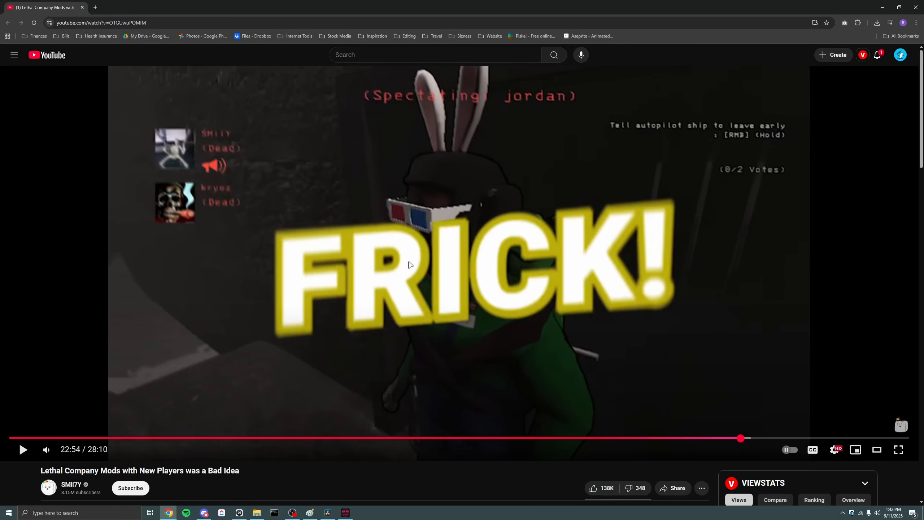
{"action": "key", "text": "comma"}
{"action": "key", "text": "comma"}
{"action": "key", "text": "comma"}
{"action": "key", "text": "comma"}
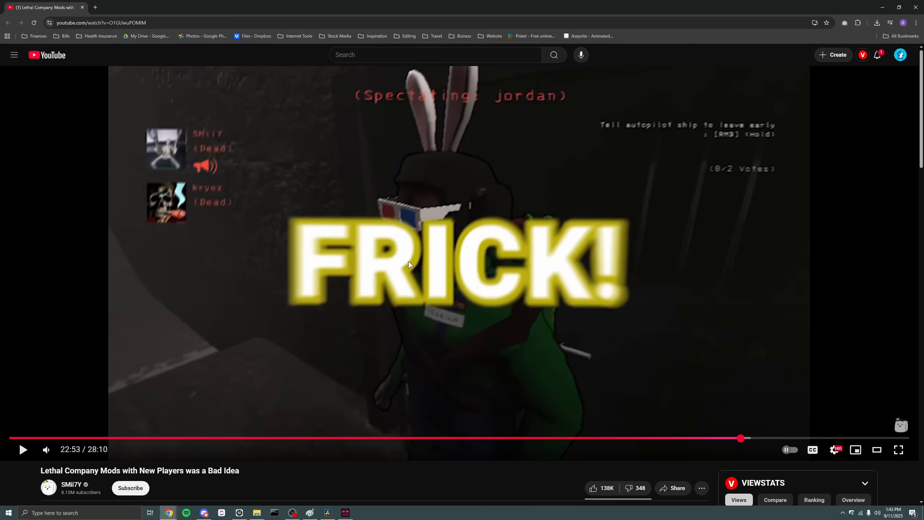
{"action": "key", "text": "period"}
{"action": "key", "text": "period"}
{"action": "key", "text": "period"}
{"action": "key", "text": "period"}
{"action": "key", "text": "period"}
{"action": "key", "text": "period"}
{"action": "key", "text": "period"}
{"action": "key", "text": "period"}
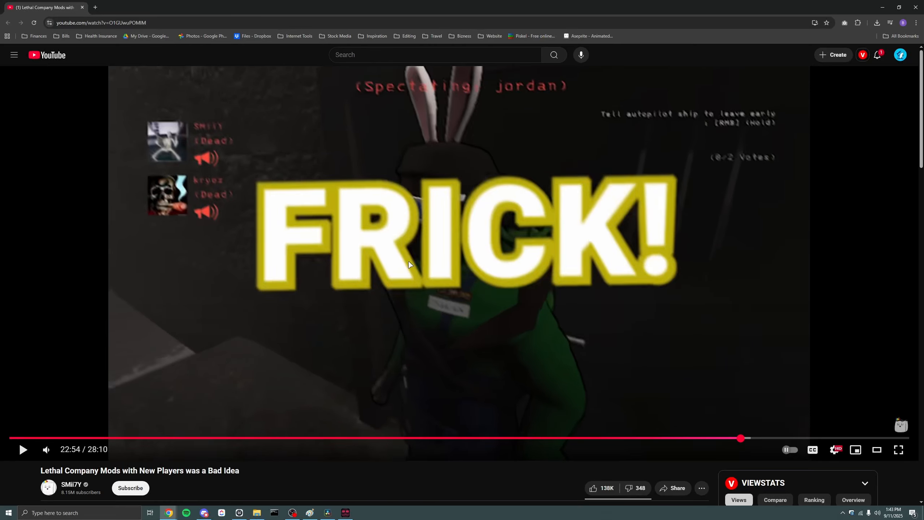
{"action": "key", "text": "period"}
{"action": "key", "text": "period"}
{"action": "key", "text": "period"}
{"action": "key", "text": "period"}
{"action": "key", "text": "period"}
{"action": "key", "text": "period"}
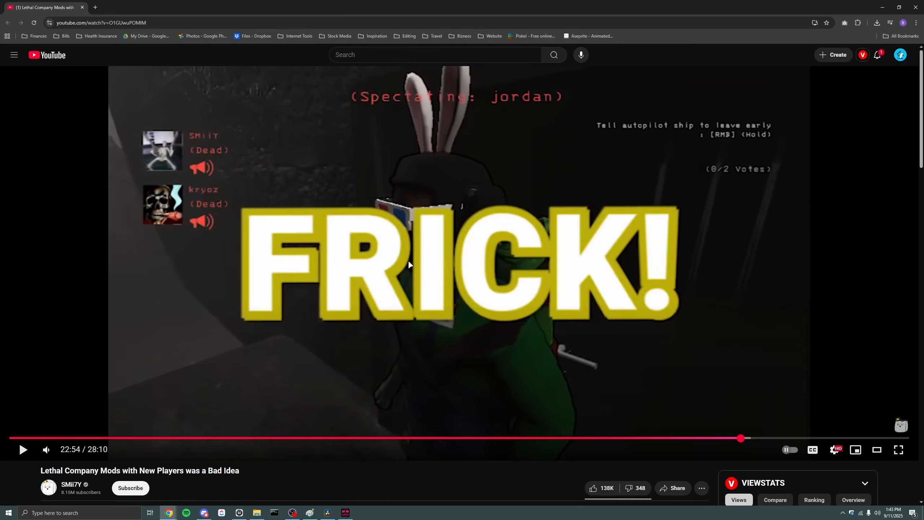
{"action": "key", "text": "comma"}
{"action": "key", "text": "comma"}
{"action": "key", "text": "comma"}
{"action": "key", "text": "comma"}
{"action": "key", "text": "comma"}
{"action": "key", "text": "comma"}
{"action": "key", "text": "comma"}
{"action": "key", "text": "comma"}
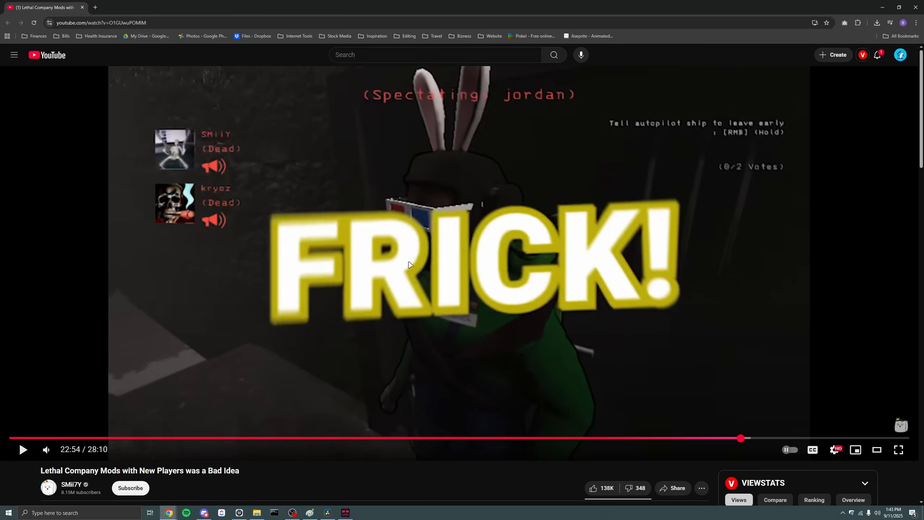
{"action": "key", "text": "comma"}
{"action": "key", "text": "comma"}
{"action": "key", "text": "comma"}
{"action": "key", "text": "period"}
{"action": "key", "text": "period"}
{"action": "key", "text": "period"}
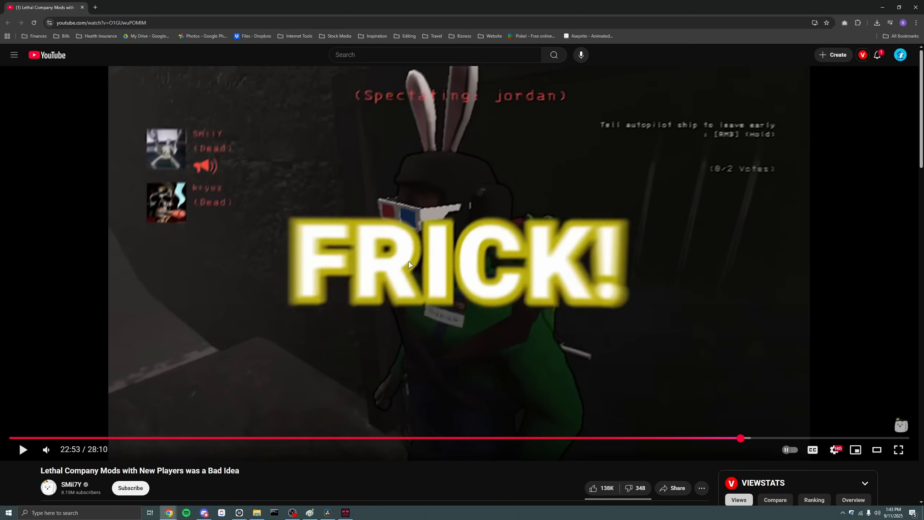
{"action": "key", "text": "period"}
{"action": "key", "text": "period"}
{"action": "key", "text": "period"}
{"action": "key", "text": "period"}
{"action": "key", "text": "comma"}
{"action": "key", "text": "comma"}
{"action": "key", "text": "comma"}
{"action": "key", "text": "comma"}
{"action": "key", "text": "comma"}
{"action": "key", "text": "comma"}
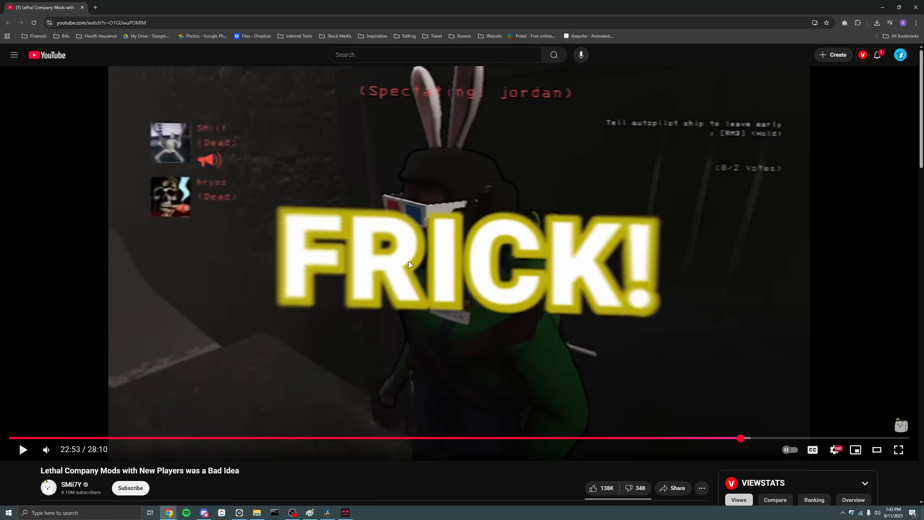
{"action": "key", "text": "period"}
{"action": "key", "text": "period"}
{"action": "key", "text": "period"}
{"action": "key", "text": "period"}
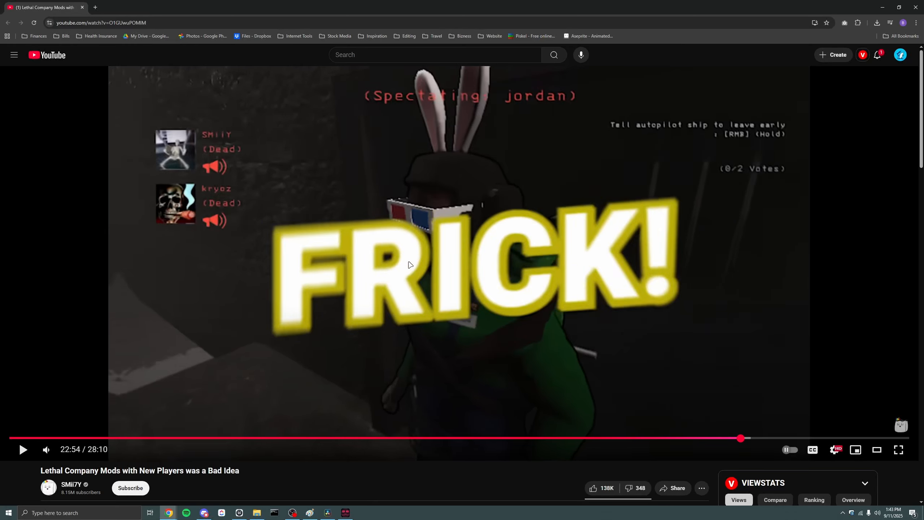
{"action": "key", "text": "comma"}
{"action": "key", "text": "comma"}
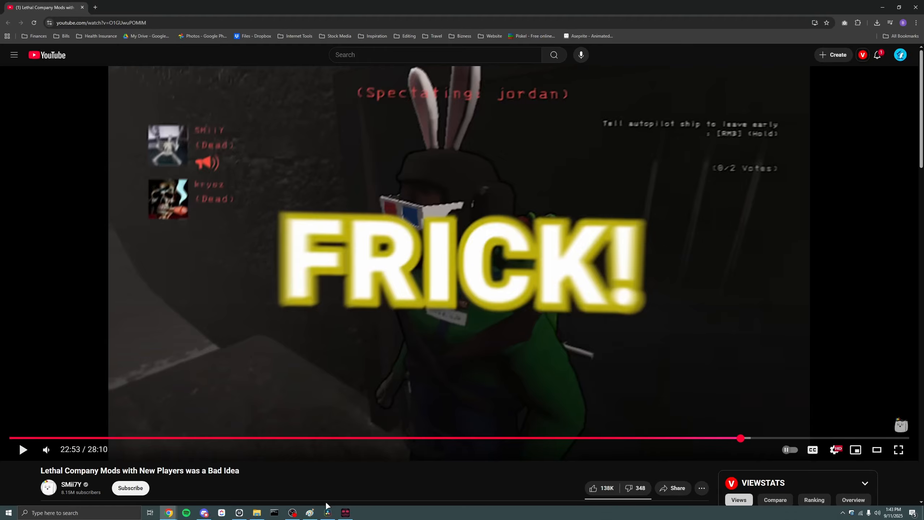
Switch to DaVinci Resolve, delete the adjustment clip above the PopIn_Shake title, and open the title in Fusion
{"action": "left_click", "coordinate": [327, 512]}
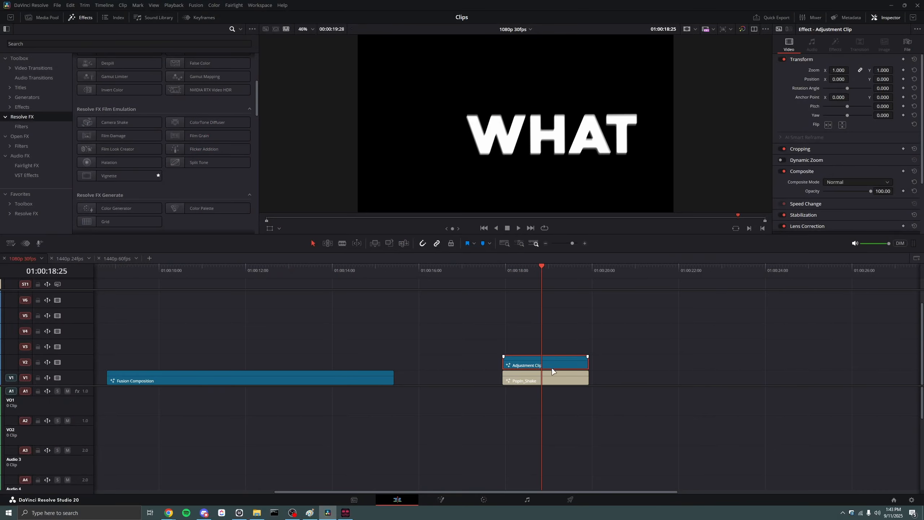
{"action": "key", "text": "Delete"}
{"action": "left_click", "coordinate": [540, 373]}
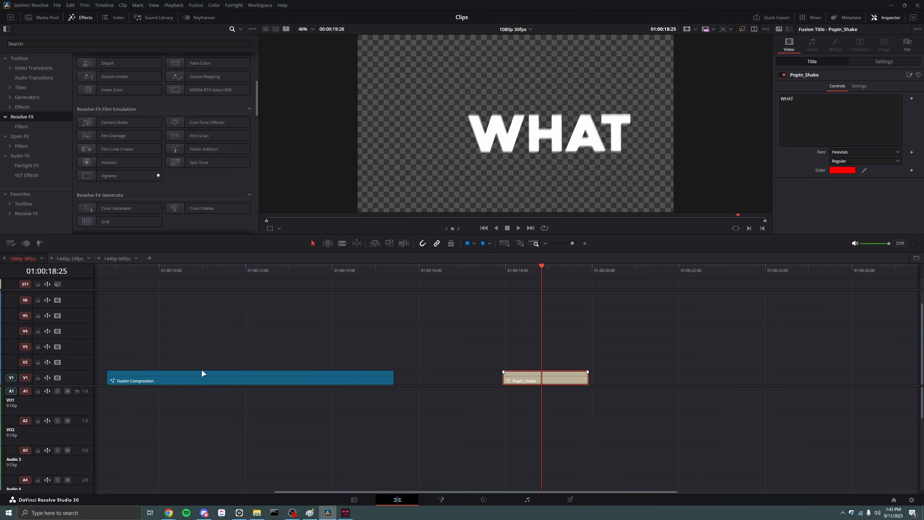
{"action": "key", "text": "shift+5"}
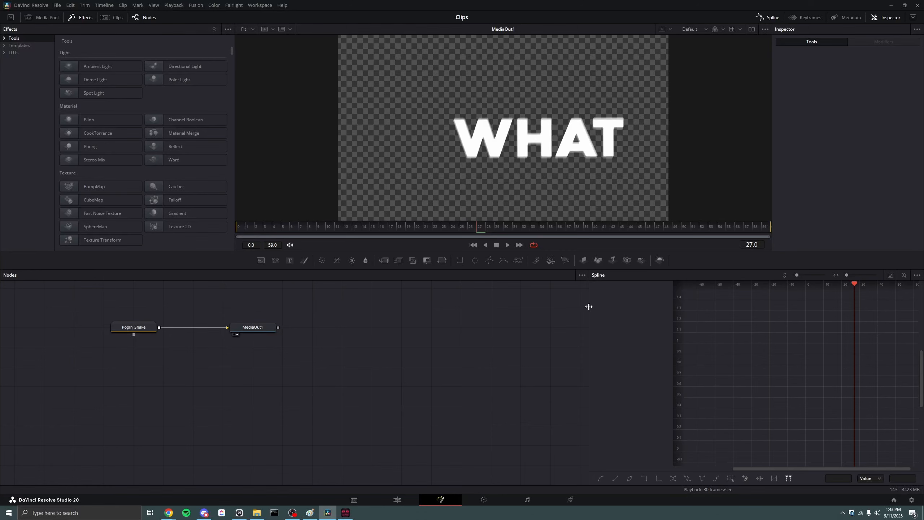
Widen the node area, enlarge the viewer with its zoom set to Fit, and space MediaOut1 farther from PopIn_Shake
{"action": "left_click_drag", "start_coordinate": [589, 306], "coordinate": [683, 302]}
{"action": "left_click_drag", "start_coordinate": [458, 369], "coordinate": [581, 406]}
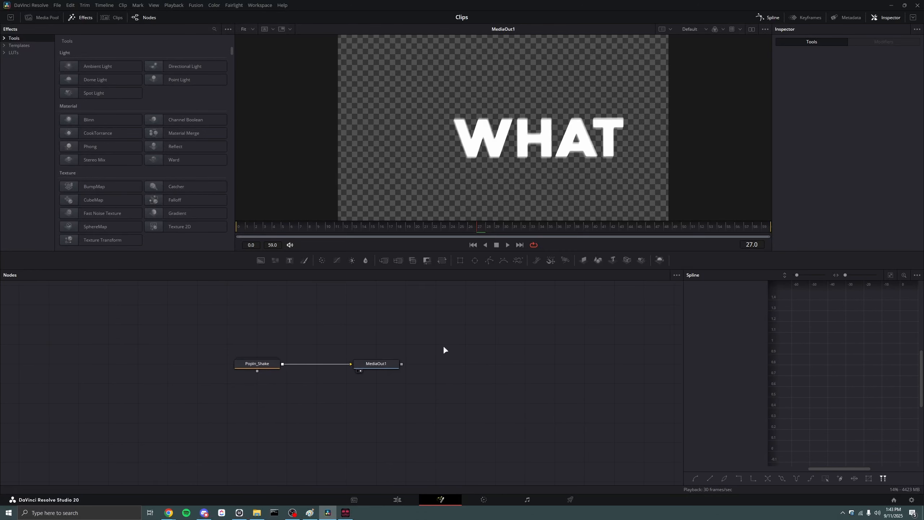
{"action": "left_click_drag", "start_coordinate": [357, 363], "coordinate": [492, 357]}
{"action": "left_click", "coordinate": [273, 362]}
{"action": "scroll", "coordinate": [347, 340], "scroll_direction": "up", "scroll_amount": 3}
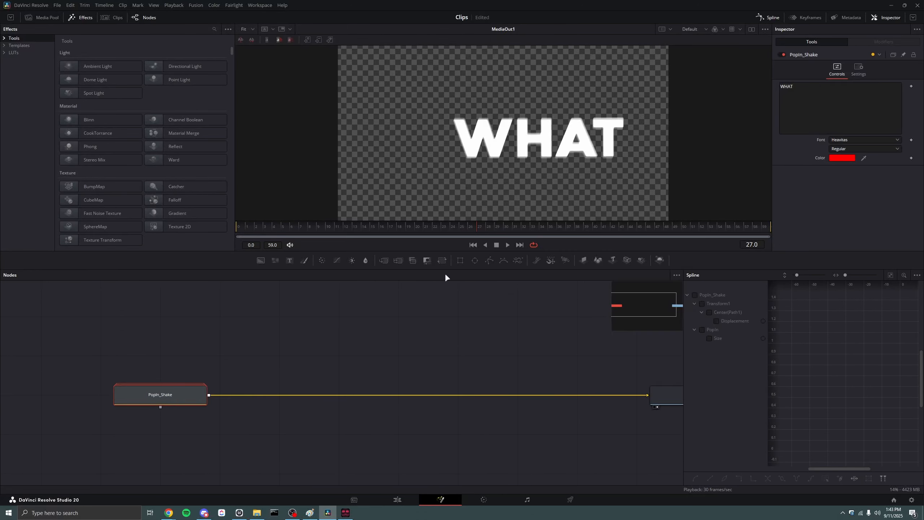
{"action": "left_click_drag", "start_coordinate": [458, 250], "coordinate": [458, 271]}
{"action": "scroll", "coordinate": [330, 324], "scroll_direction": "down", "scroll_amount": 3}
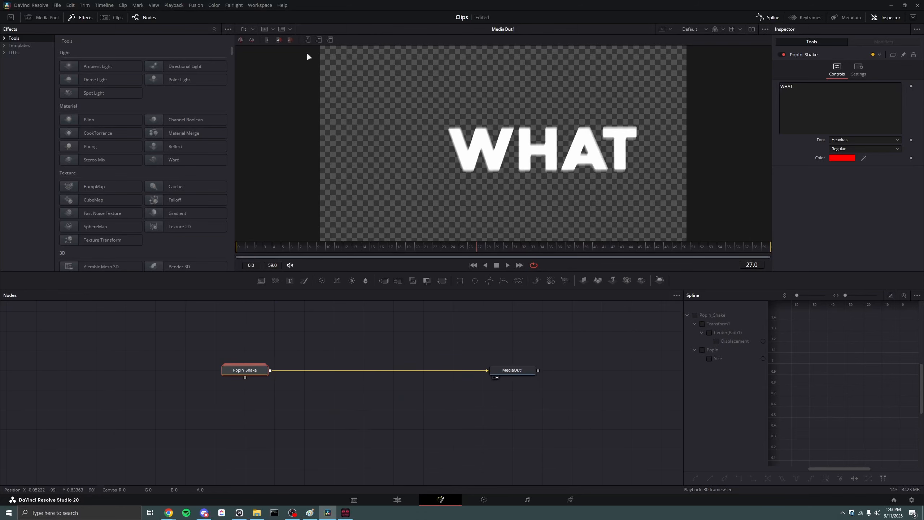
{"action": "left_click", "coordinate": [253, 29]}
{"action": "left_click", "coordinate": [246, 39]}
{"action": "left_click", "coordinate": [336, 353]}
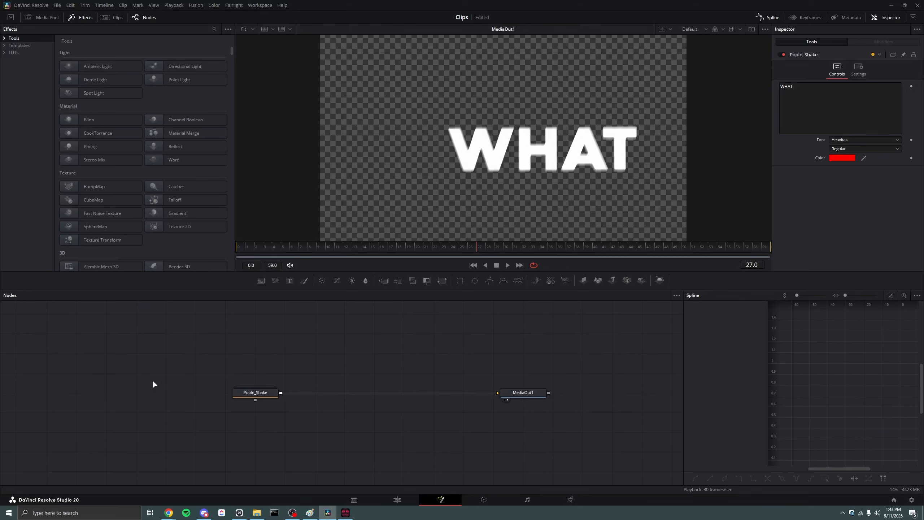
Try the basic turbulent-displace template from EnergyEffects between PopIn_Shake and MediaOut1, and delete its inserted nodes
{"action": "left_click", "coordinate": [4, 45]}
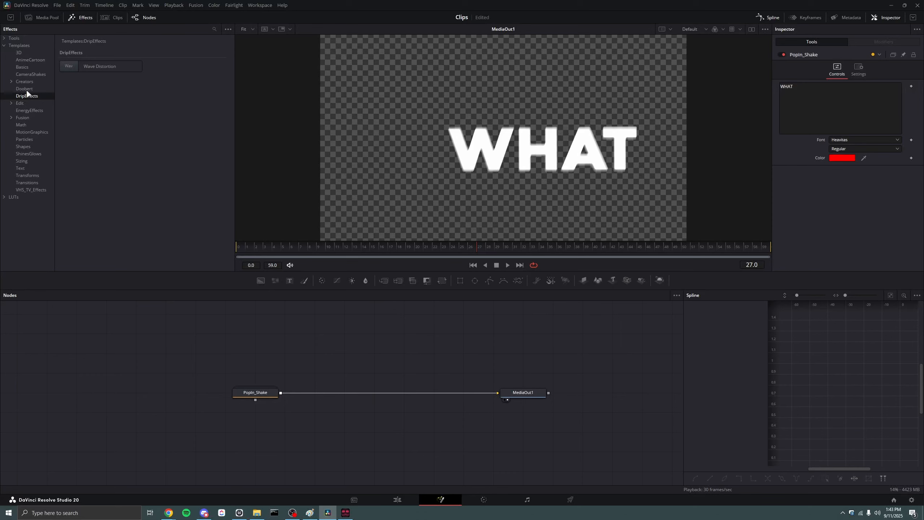
{"action": "left_click", "coordinate": [29, 146]}
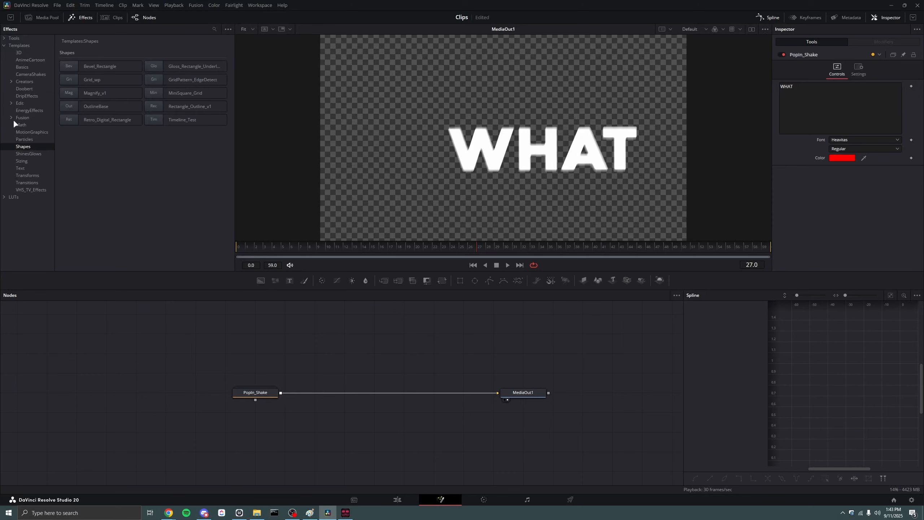
{"action": "left_click", "coordinate": [29, 110]}
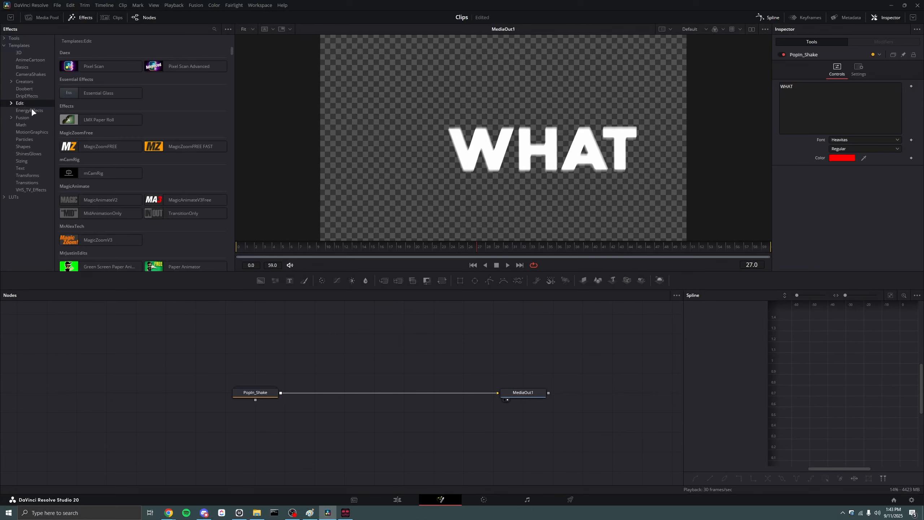
{"action": "left_click_drag", "start_coordinate": [179, 67], "coordinate": [402, 393]}
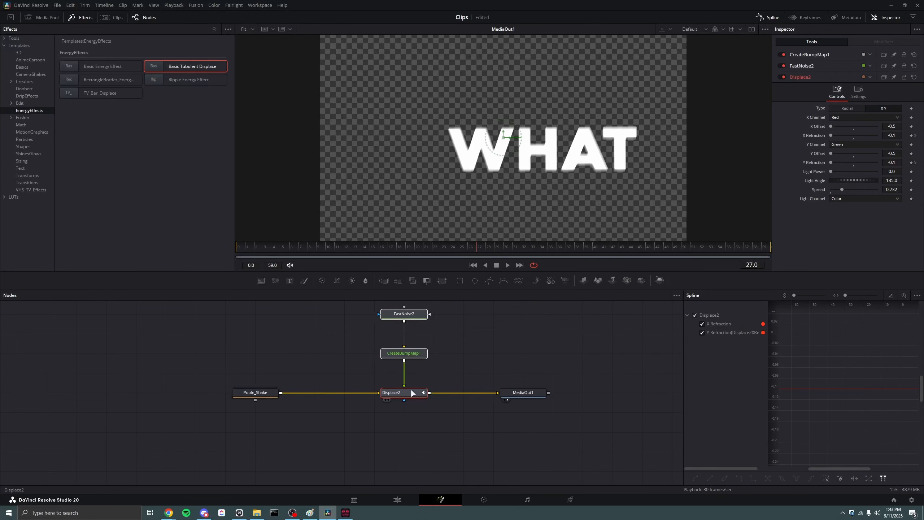
{"action": "left_click", "coordinate": [441, 372]}
{"action": "scroll", "coordinate": [325, 329], "scroll_direction": "up", "scroll_amount": 1}
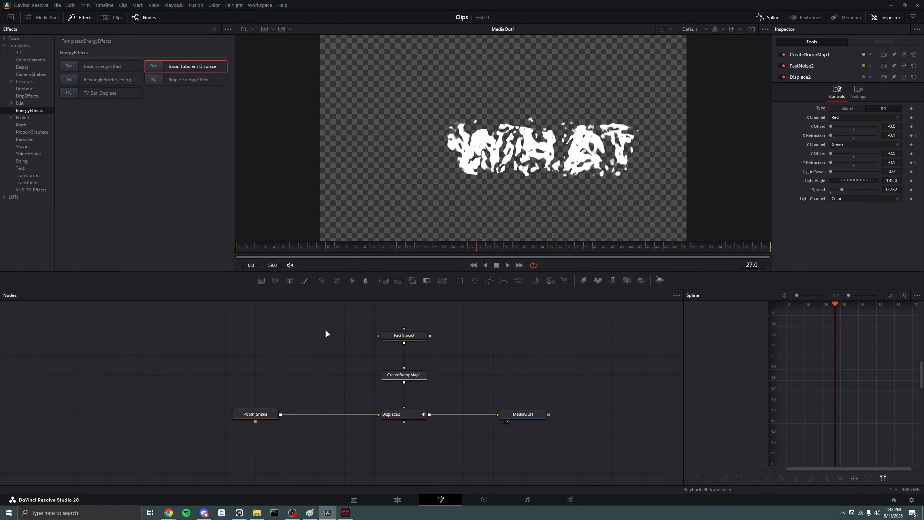
{"action": "left_click_drag", "start_coordinate": [322, 306], "coordinate": [426, 437]}
{"action": "key", "text": "Delete"}
Add a Displace 3D node and insert it between PopIn_Shake and MediaOut1
{"action": "key", "text": "shift+space"}
{"action": "type", "text": "luma"}
{"action": "key", "text": "BackSpace"}
{"action": "key", "text": "BackSpace"}
{"action": "key", "text": "BackSpace"}
{"action": "key", "text": "BackSpace"}
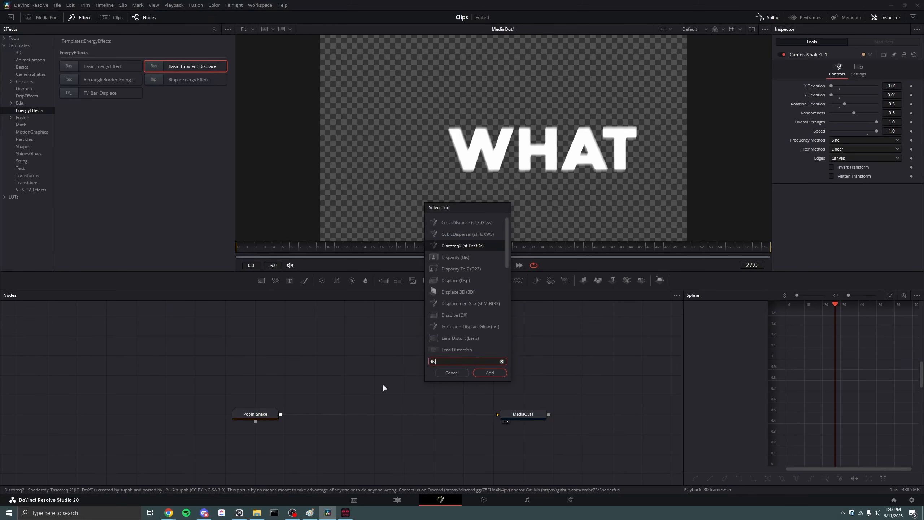
{"action": "type", "text": "displac"}
{"action": "key", "text": "Up"}
{"action": "key", "text": "Up"}
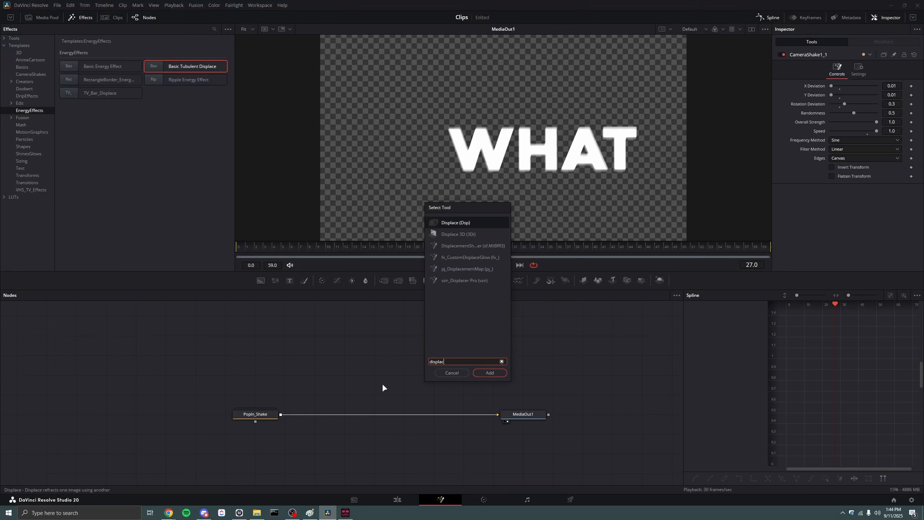
{"action": "key", "text": "Down"}
{"action": "key", "text": "Return"}
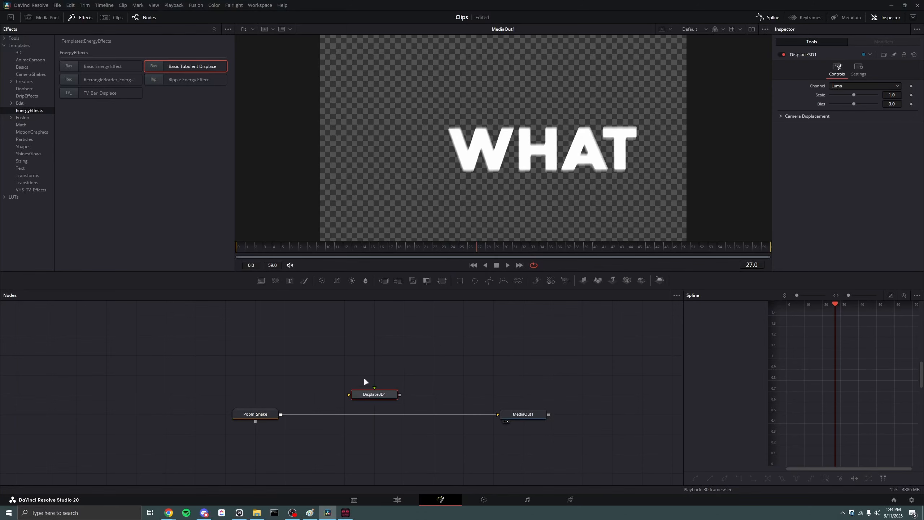
{"action": "left_click_drag", "start_coordinate": [374, 394], "coordinate": [404, 414]}
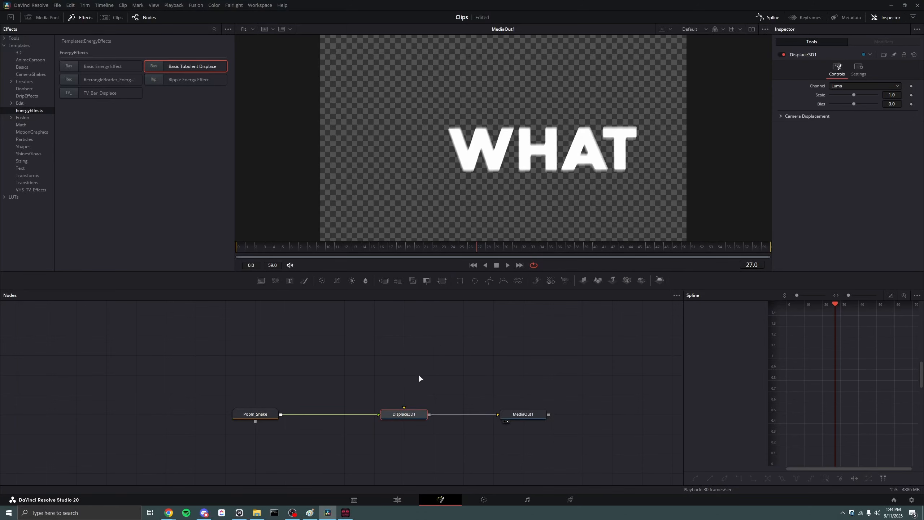
Add a FastNoise node and place it above the Displace3D1 node
{"action": "left_click", "coordinate": [419, 379]}
{"action": "key", "text": "shift+space"}
{"action": "type", "text": "fast"}
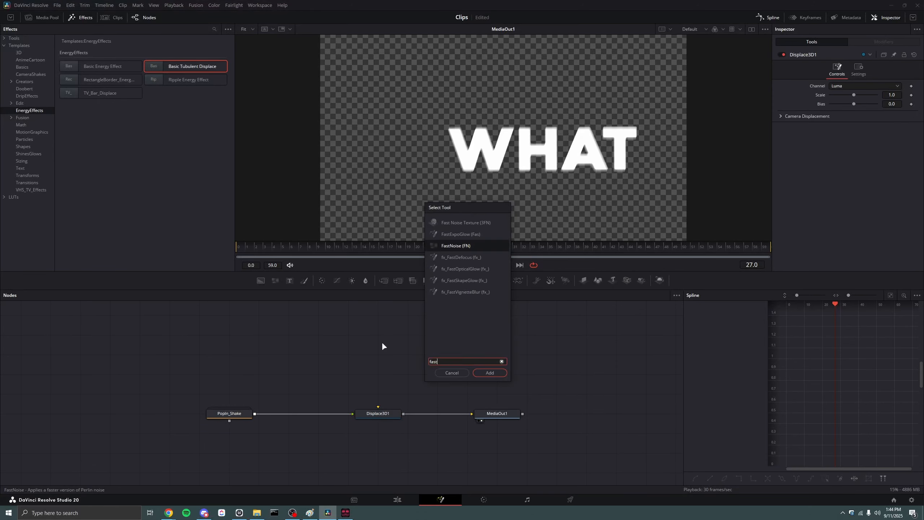
{"action": "type", "text": "no"}
{"action": "key", "text": "Return"}
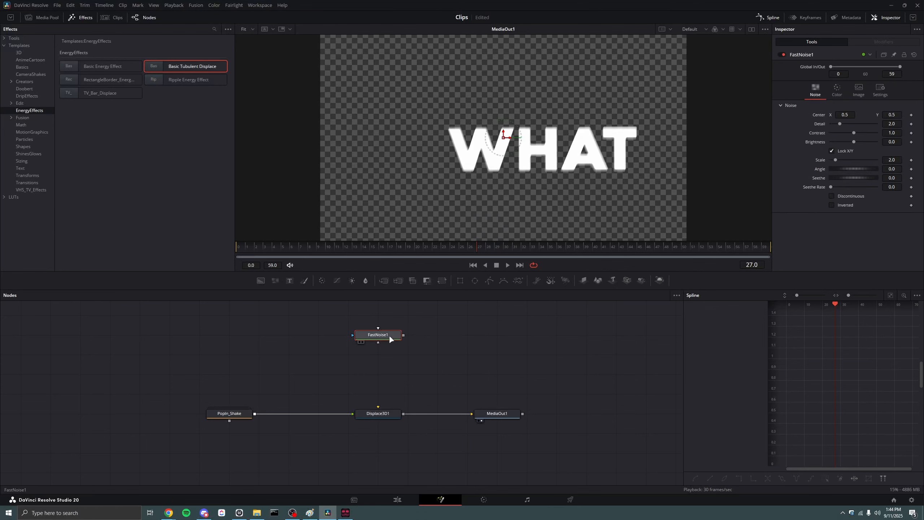
{"action": "left_click_drag", "start_coordinate": [390, 337], "coordinate": [389, 356]}
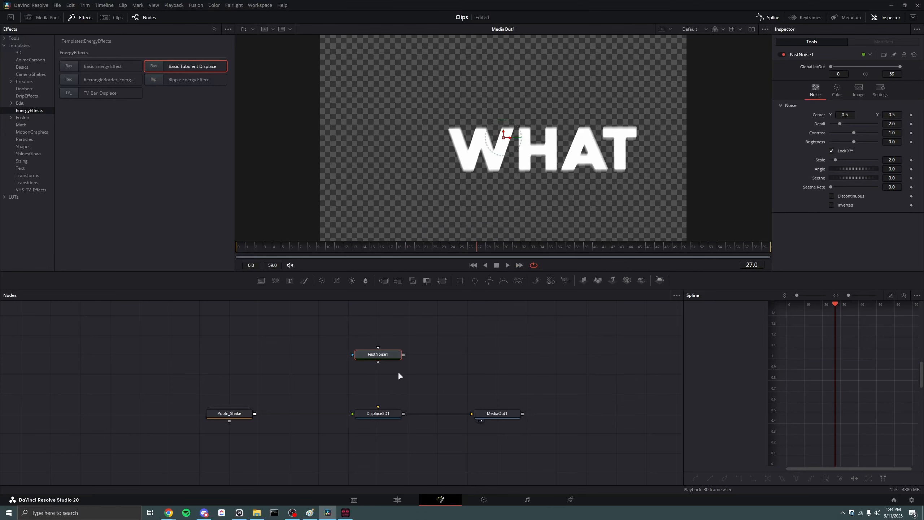
Connect the FastNoise1 output to the displacement image input of Displace3D1
{"action": "left_click", "coordinate": [377, 413]}
{"action": "left_click", "coordinate": [377, 355]}
{"action": "left_click_drag", "start_coordinate": [404, 354], "coordinate": [385, 414]}
{"action": "left_click_drag", "start_coordinate": [404, 356], "coordinate": [381, 416]}
{"action": "left_click", "coordinate": [380, 413]}
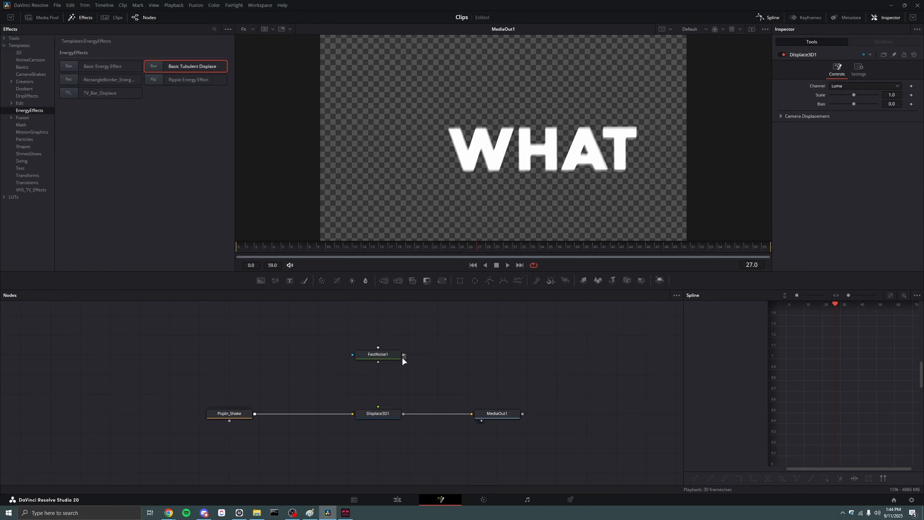
{"action": "left_click_drag", "start_coordinate": [403, 355], "coordinate": [380, 411]}
{"action": "left_click", "coordinate": [399, 356]}
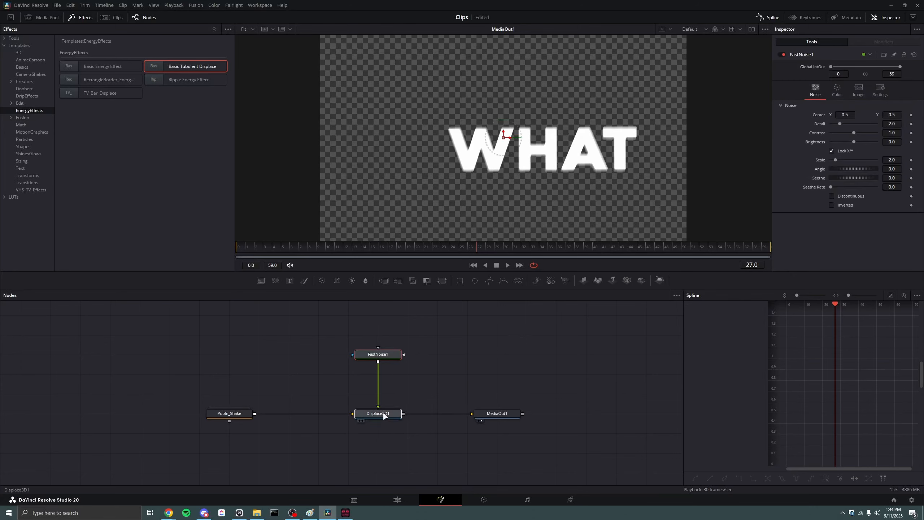
Try to rewire PopIn_Shake directly into the Displace3D1 input and realign it with the node row
{"action": "left_click_drag", "start_coordinate": [385, 414], "coordinate": [383, 416]}
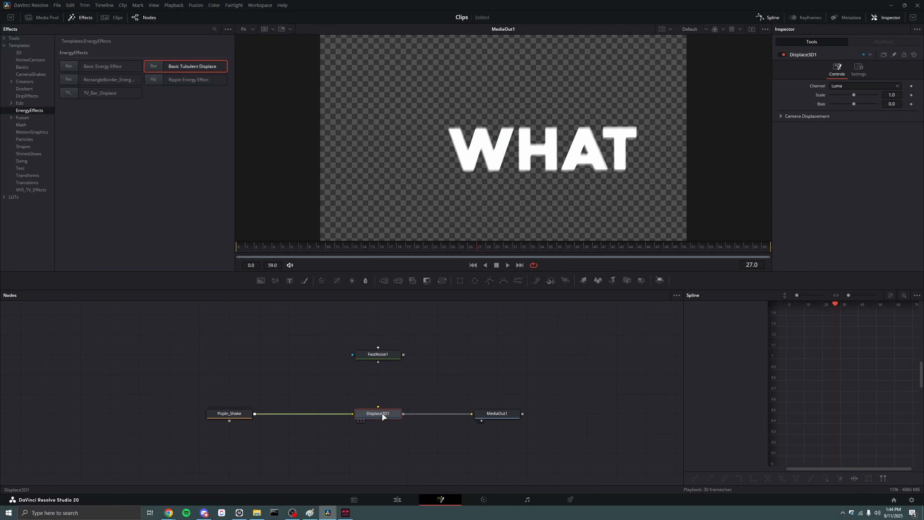
{"action": "left_click_drag", "start_coordinate": [231, 419], "coordinate": [201, 381]}
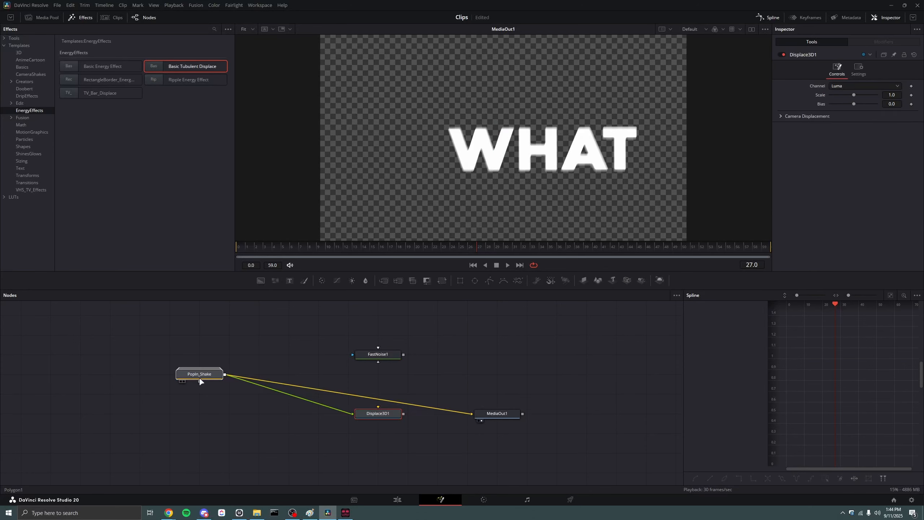
{"action": "left_click", "coordinate": [203, 380]}
{"action": "mouse_move", "coordinate": [344, 409]}
{"action": "left_mouse_down"}
{"action": "mouse_move", "coordinate": [439, 408]}
{"action": "mouse_move", "coordinate": [440, 418]}
{"action": "mouse_move", "coordinate": [353, 414]}
{"action": "left_mouse_up"}
{"action": "left_click_drag", "start_coordinate": [208, 373], "coordinate": [207, 412]}
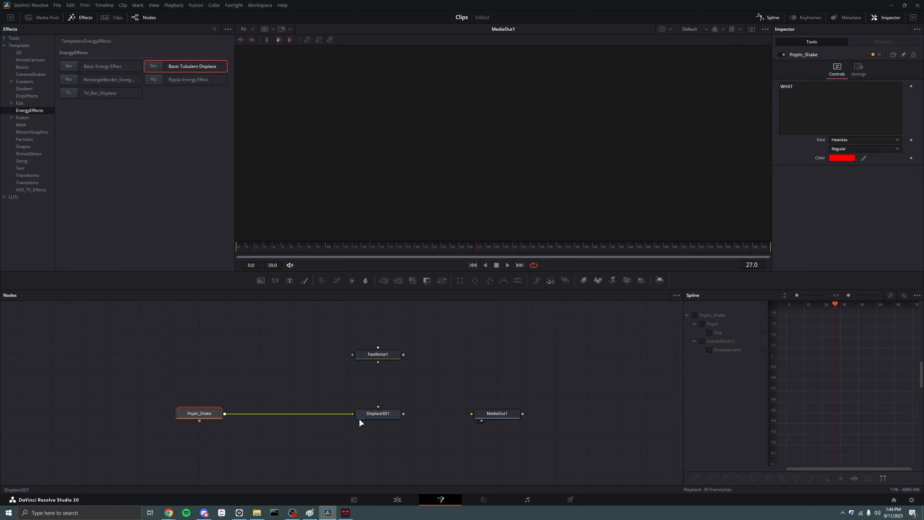
{"action": "left_click_drag", "start_coordinate": [354, 414], "coordinate": [379, 409]}
{"action": "scroll", "coordinate": [217, 407], "scroll_direction": "down", "scroll_amount": 3}
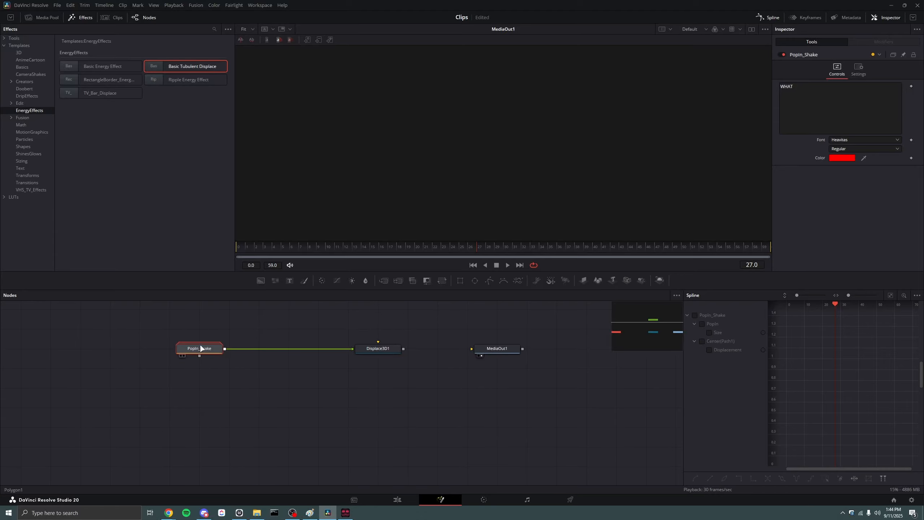
{"action": "scroll", "coordinate": [206, 356], "scroll_direction": "up", "scroll_amount": 3}
Ungroup PopIn_Shake into its individual nodes and check the CameraShake1_1 connection to Displace3D1
{"action": "right_click", "coordinate": [207, 393]}
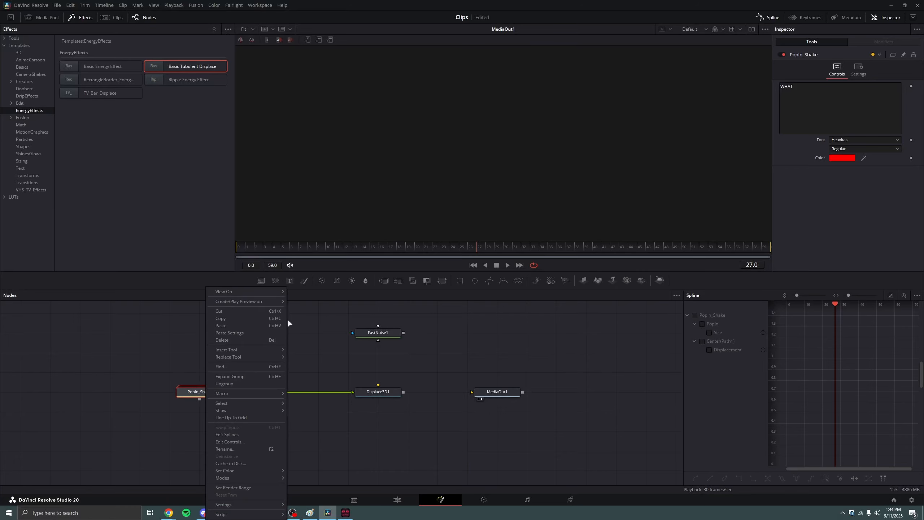
{"action": "left_click", "coordinate": [227, 382]}
{"action": "left_click", "coordinate": [247, 395]}
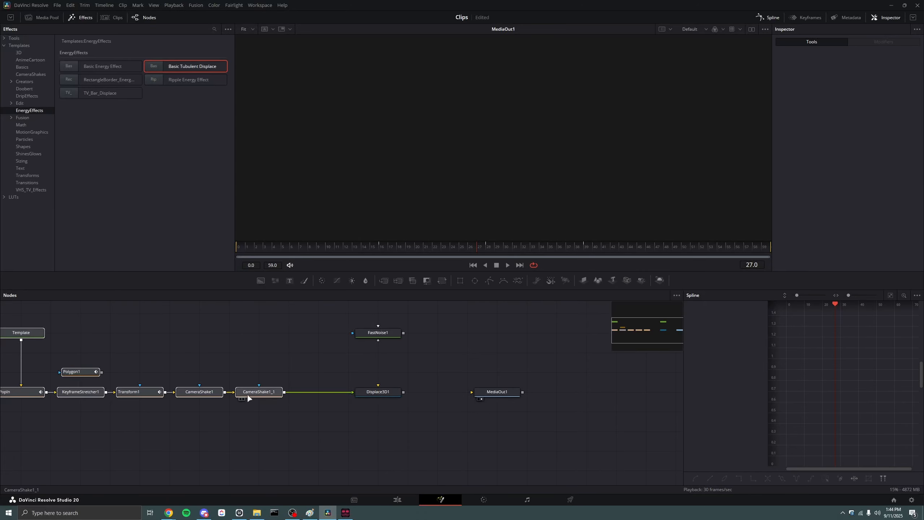
{"action": "left_click", "coordinate": [253, 393]}
{"action": "mouse_move", "coordinate": [260, 391]}
{"action": "left_mouse_down"}
{"action": "mouse_move", "coordinate": [259, 351]}
{"action": "mouse_move", "coordinate": [259, 391]}
{"action": "left_mouse_up"}
{"action": "left_click_drag", "start_coordinate": [341, 391], "coordinate": [393, 397]}
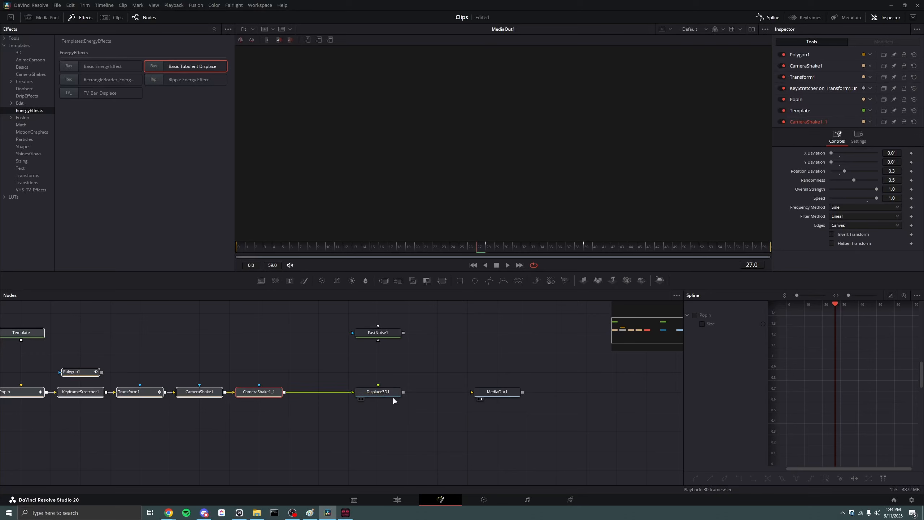
{"action": "scroll", "coordinate": [327, 404], "scroll_direction": "up", "scroll_amount": 3}
{"action": "left_click_drag", "start_coordinate": [189, 366], "coordinate": [265, 380]}
{"action": "scroll", "coordinate": [260, 378], "scroll_direction": "down", "scroll_amount": 3}
{"action": "left_click", "coordinate": [315, 414]}
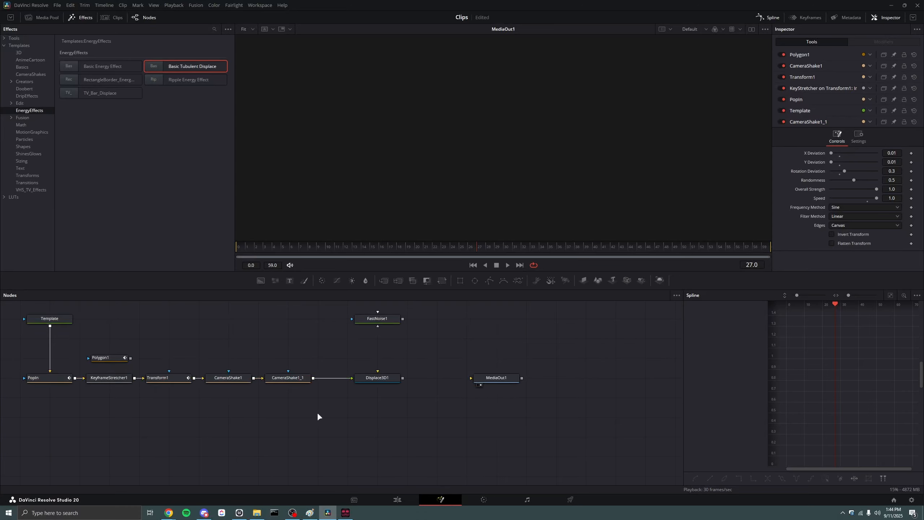
Move CameraShake1_1 closer to Displace3D1 and delete the Displace3D1 node
{"action": "scroll", "coordinate": [317, 414], "scroll_direction": "down", "scroll_amount": 2}
{"action": "scroll", "coordinate": [303, 387], "scroll_direction": "up", "scroll_amount": 5}
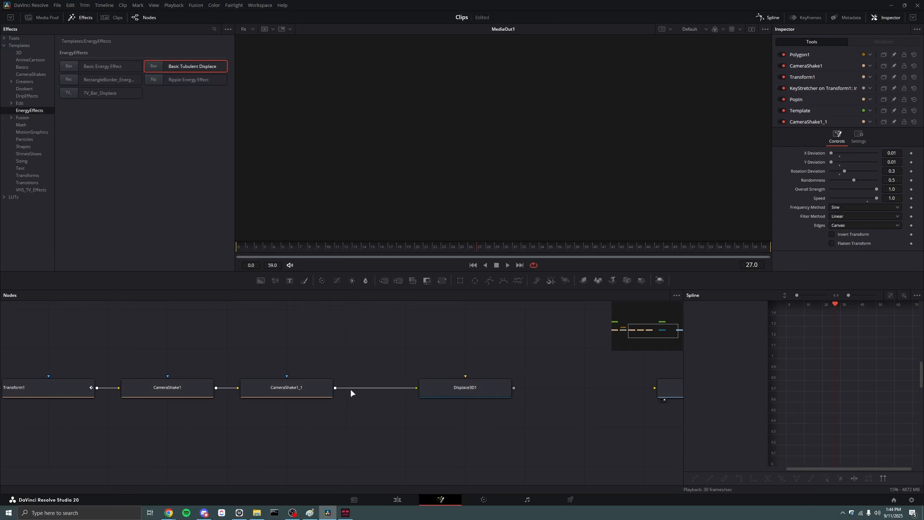
{"action": "left_click_drag", "start_coordinate": [310, 392], "coordinate": [368, 391]}
{"action": "mouse_move", "coordinate": [207, 388]}
{"action": "left_mouse_down"}
{"action": "mouse_move", "coordinate": [204, 346]}
{"action": "mouse_move", "coordinate": [206, 386]}
{"action": "left_mouse_up"}
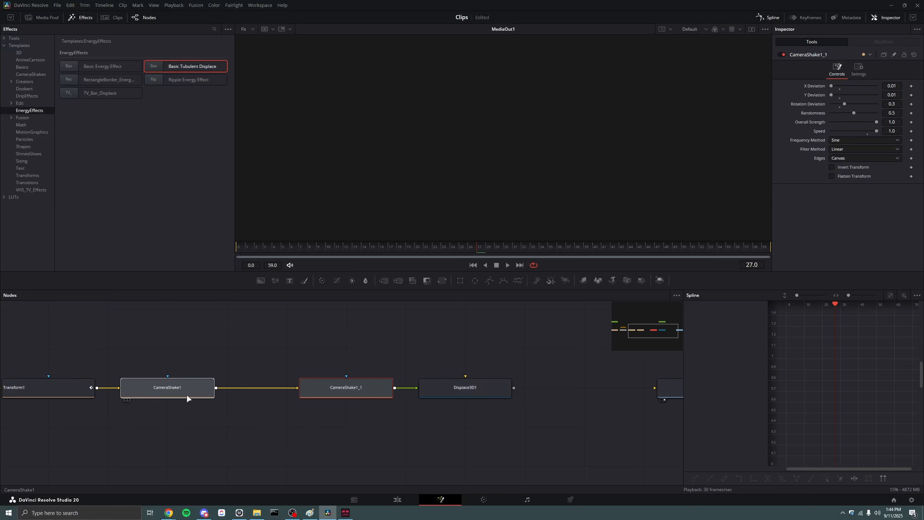
{"action": "scroll", "coordinate": [312, 393], "scroll_direction": "down", "scroll_amount": 3}
{"action": "left_click_drag", "start_coordinate": [287, 393], "coordinate": [317, 393]}
{"action": "left_click", "coordinate": [389, 393]}
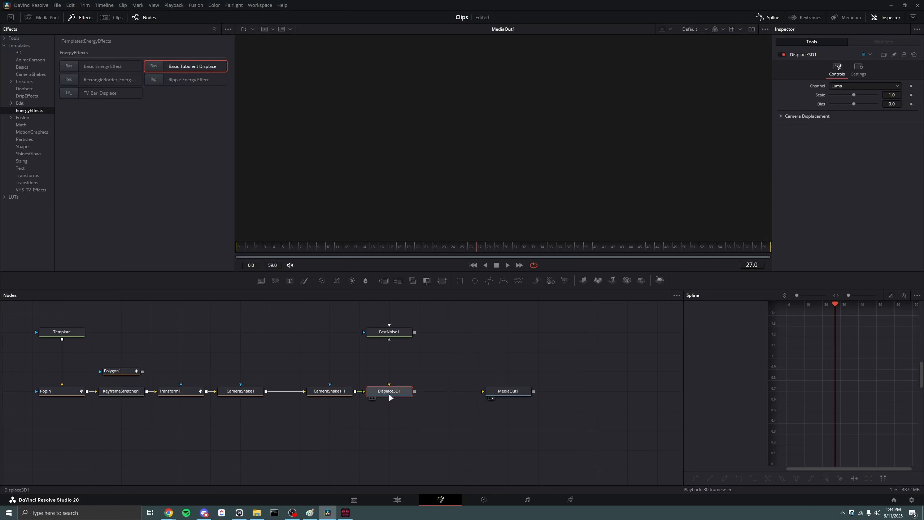
{"action": "mouse_move", "coordinate": [391, 392]}
{"action": "left_mouse_down"}
{"action": "mouse_move", "coordinate": [459, 393]}
{"action": "mouse_move", "coordinate": [403, 390]}
{"action": "left_mouse_up"}
{"action": "left_click", "coordinate": [468, 351]}
{"action": "left_click", "coordinate": [400, 391]}
{"action": "key", "text": "Delete"}
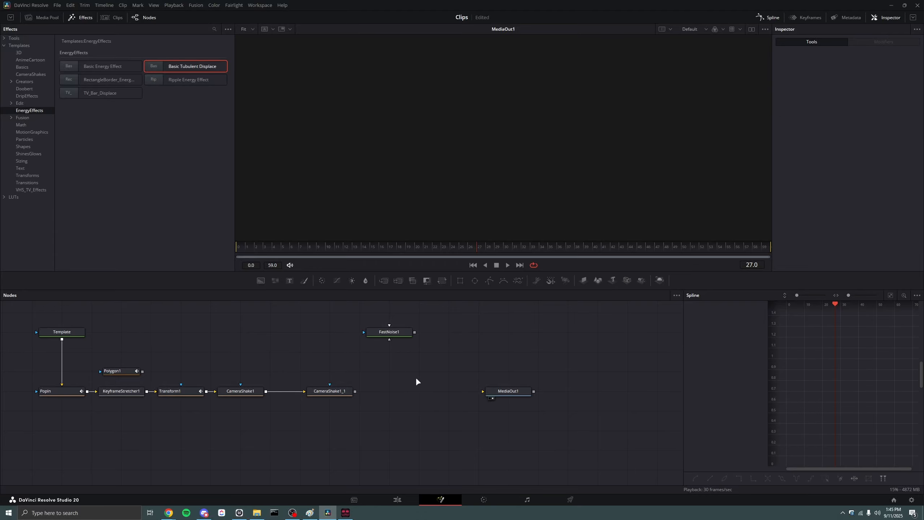
Add a regular Displace node and connect CameraShake1_1's output to its input
{"action": "key", "text": "shift+space"}
{"action": "type", "text": "displac"}
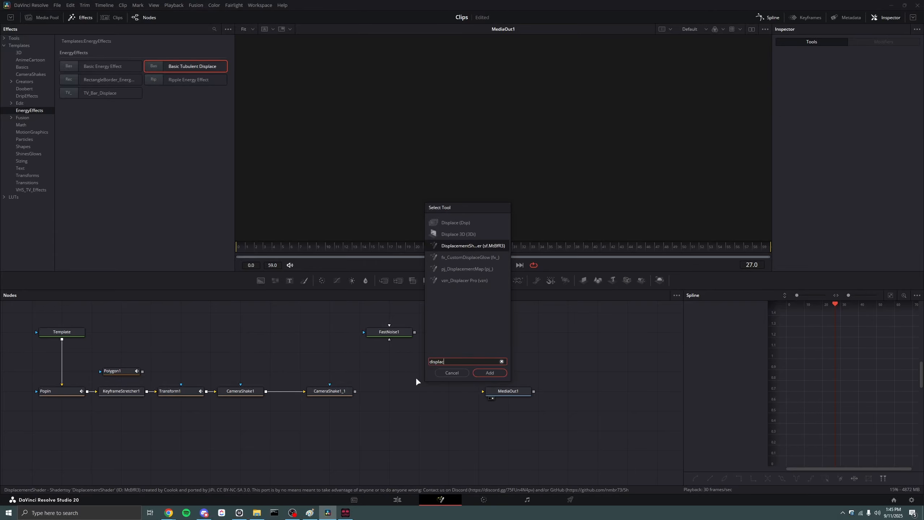
{"action": "key", "text": "Up"}
{"action": "key", "text": "Return"}
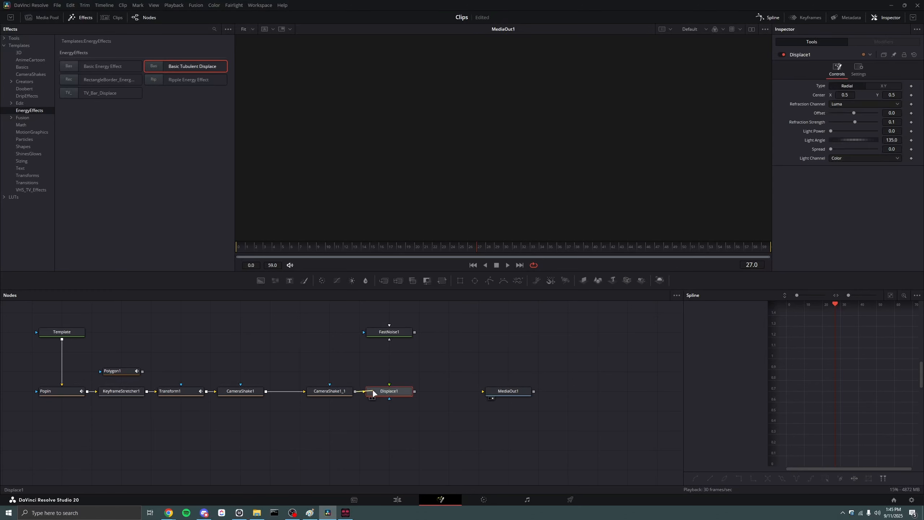
{"action": "left_click", "coordinate": [490, 390]}
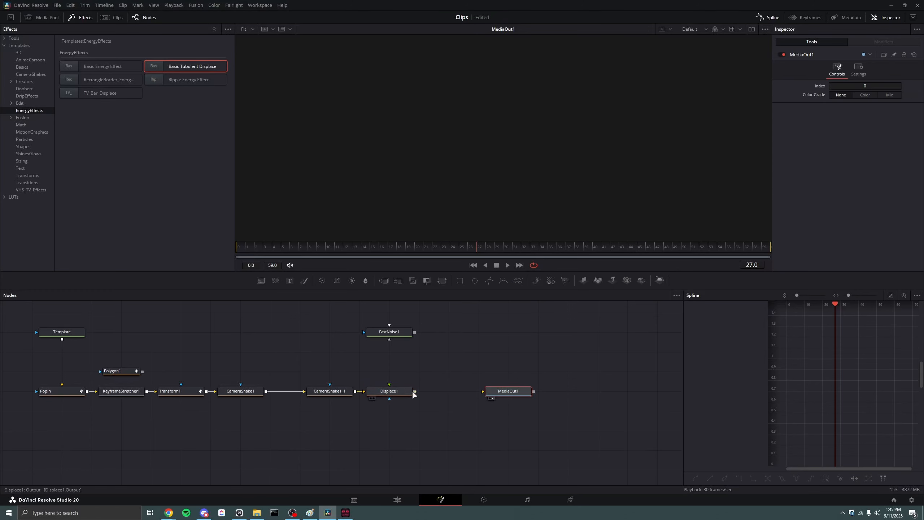
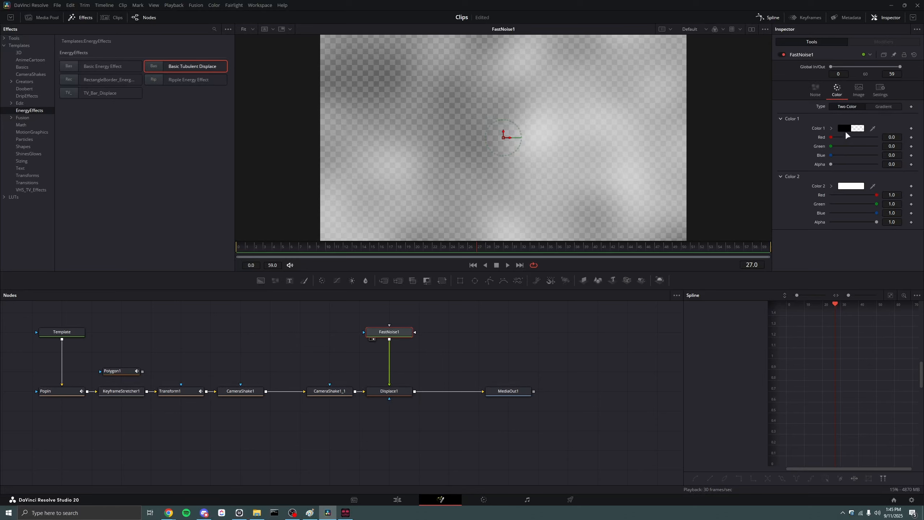
Set FastNoise1's Color 1 to pure red with alpha 1.0 and Color 2 to pure green
{"action": "left_click", "coordinate": [845, 129]}
{"action": "left_click_drag", "start_coordinate": [545, 207], "coordinate": [546, 160]}
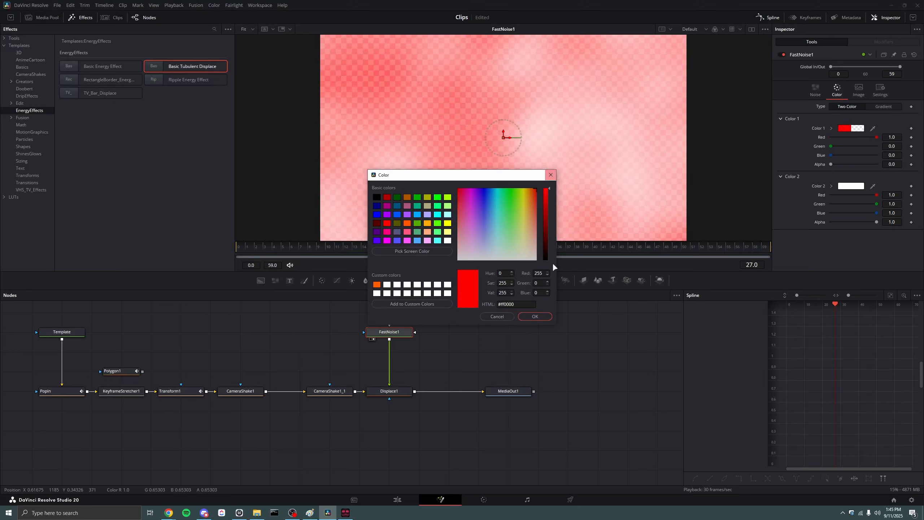
{"action": "left_click", "coordinate": [535, 316]}
{"action": "left_click", "coordinate": [847, 186]}
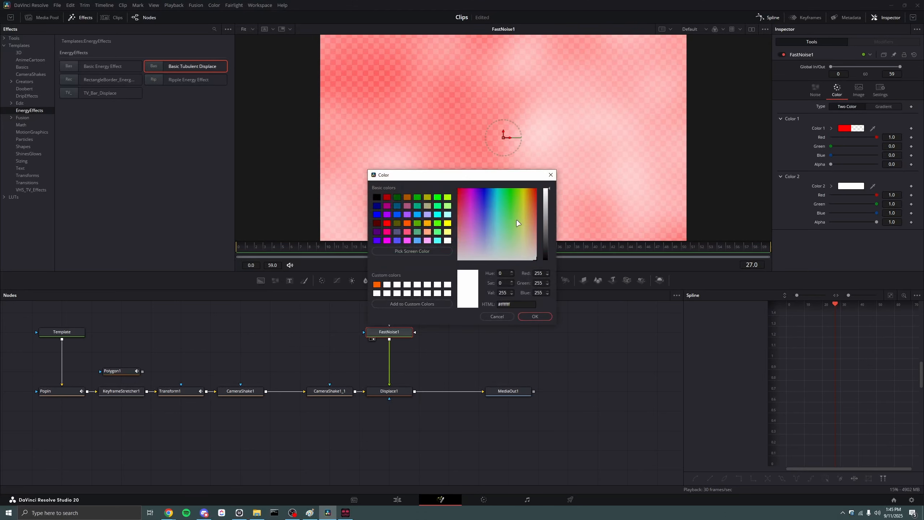
{"action": "left_click", "coordinate": [510, 189]}
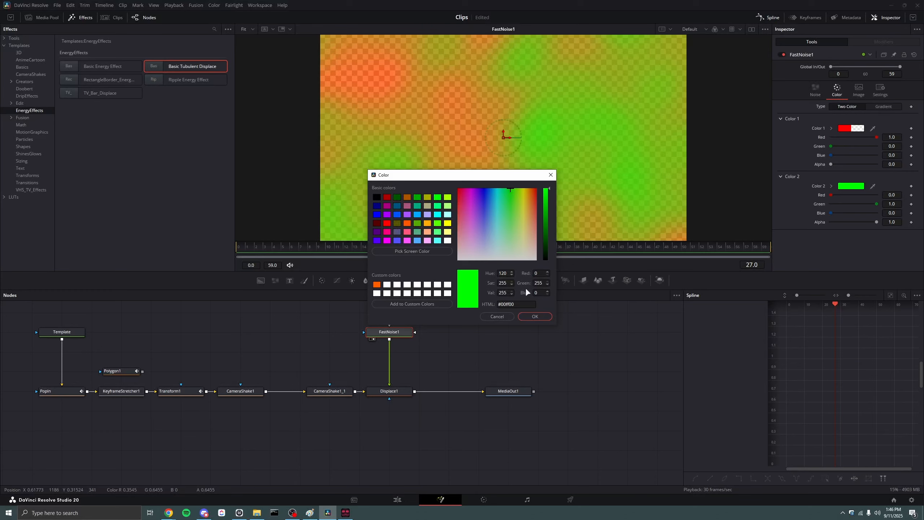
{"action": "left_click", "coordinate": [537, 316]}
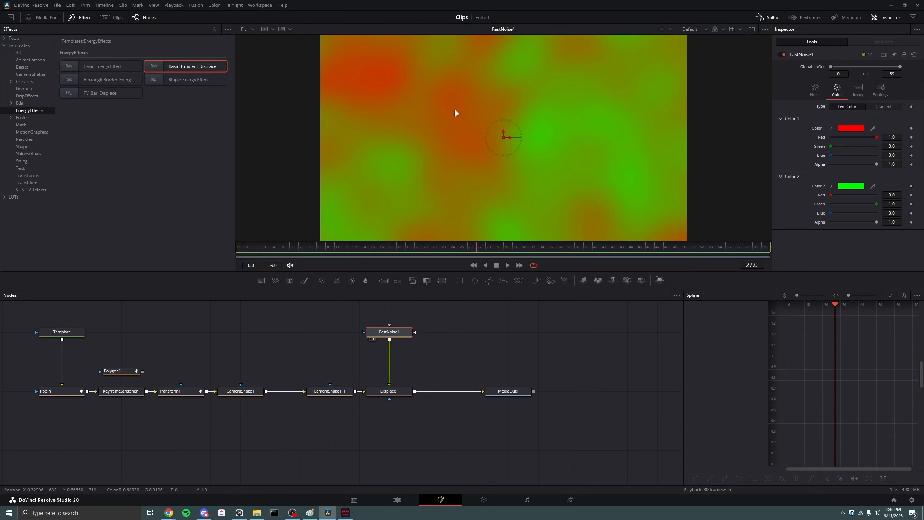
Extract KeyframeStretcher1 through CameraShake1_1 so PopIn feeds Displace1 directly, and set Displace1's X Refraction to 0.073 in X/Y mode
{"action": "left_click", "coordinate": [403, 392]}
{"action": "key", "text": "1"}
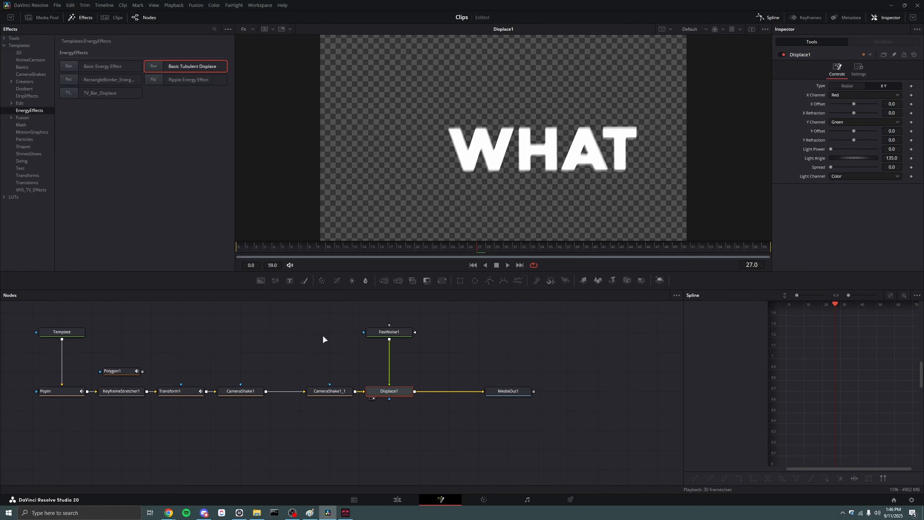
{"action": "left_click_drag", "start_coordinate": [112, 354], "coordinate": [321, 351]}
{"action": "left_click", "coordinate": [394, 391]}
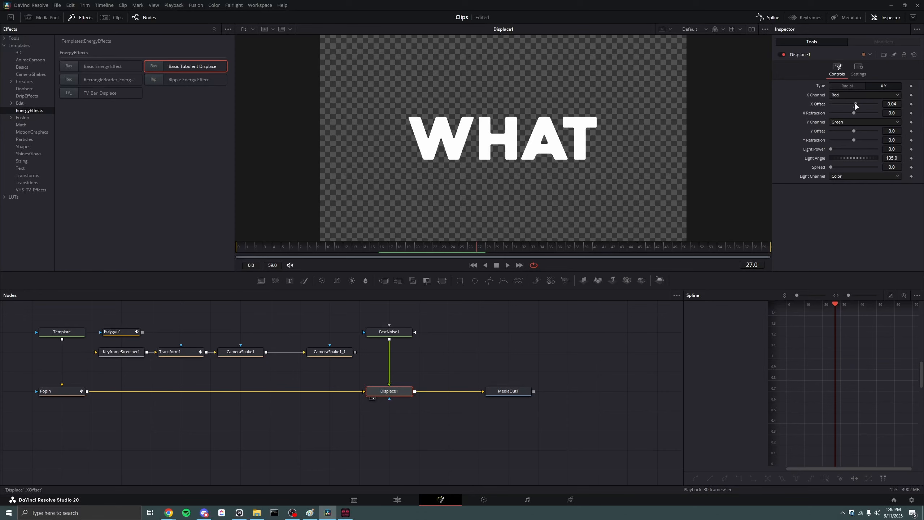
{"action": "mouse_move", "coordinate": [853, 113]}
{"action": "left_mouse_down"}
{"action": "mouse_move", "coordinate": [883, 113]}
{"action": "mouse_move", "coordinate": [828, 115]}
{"action": "mouse_move", "coordinate": [869, 114]}
{"action": "left_mouse_up"}
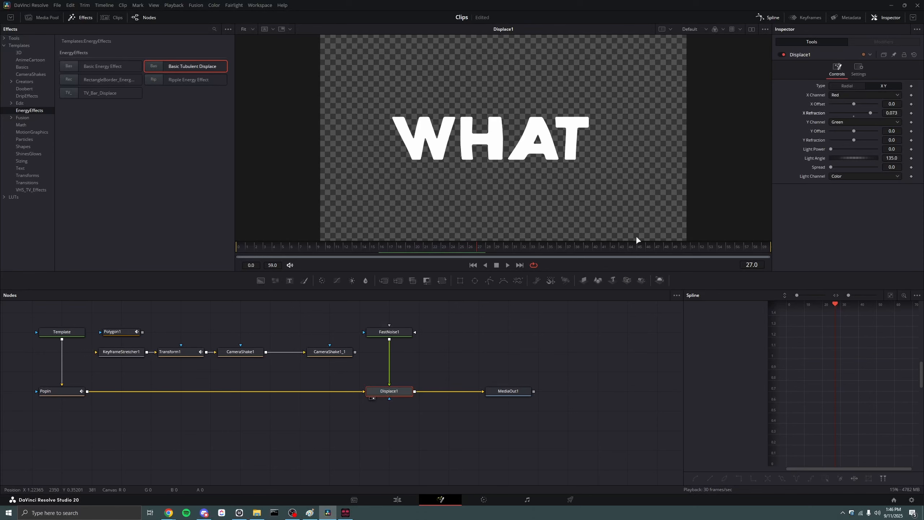
Switch to a dual-viewer layout without the side pane, showing FastNoise1 alongside Displace1
{"action": "left_click", "coordinate": [36, 17]}
{"action": "left_click", "coordinate": [752, 27]}
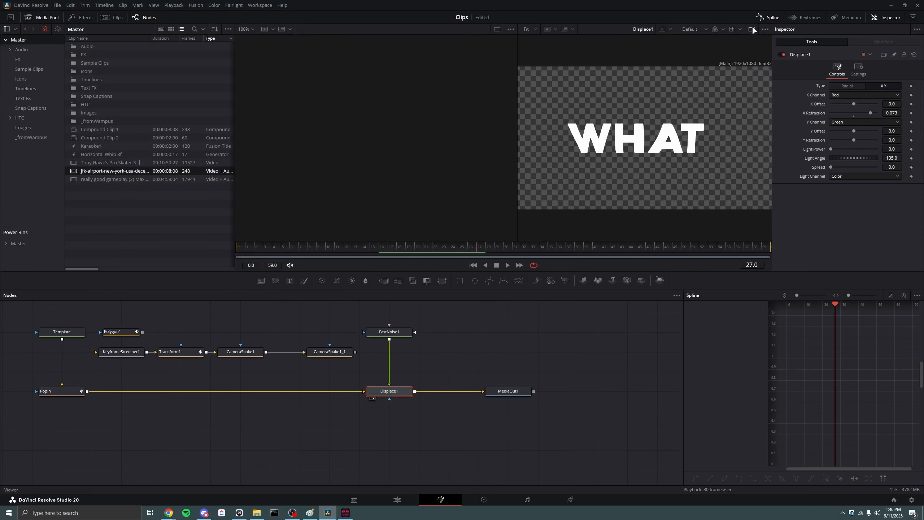
{"action": "left_click", "coordinate": [37, 17]}
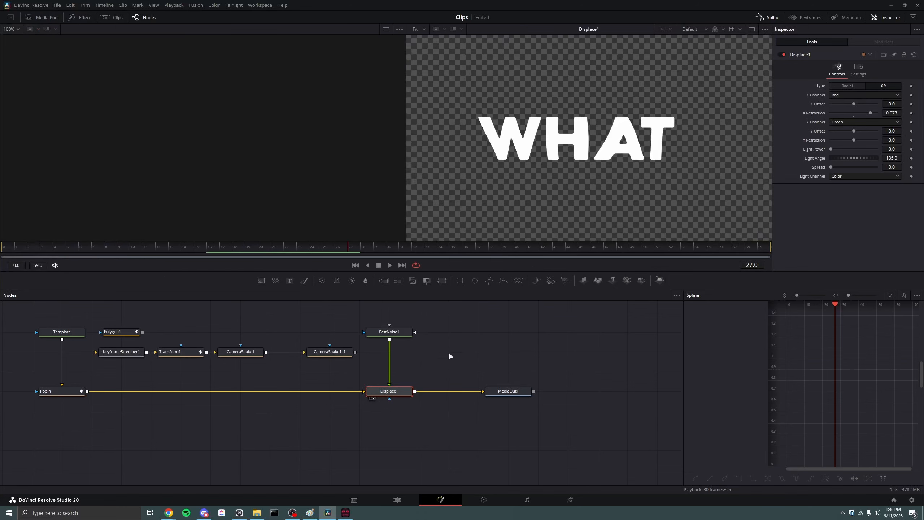
{"action": "left_click", "coordinate": [401, 335]}
{"action": "key", "text": "1"}
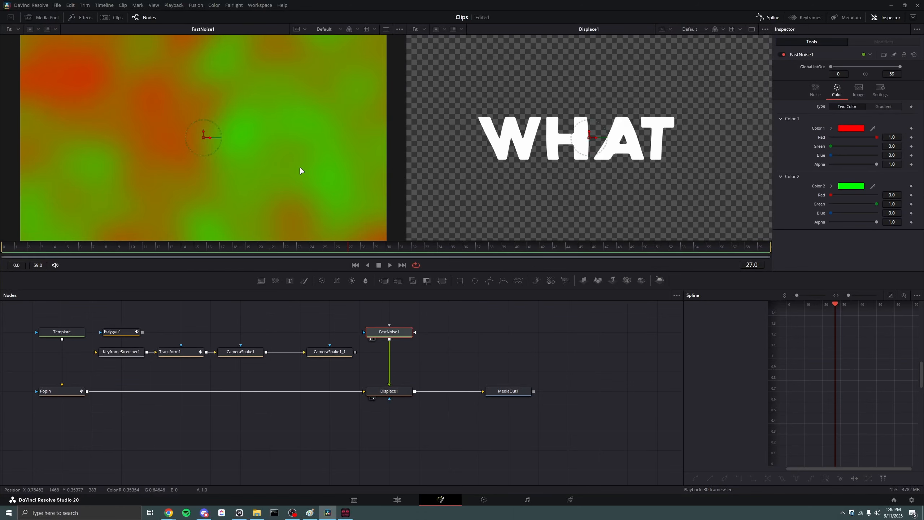
Set Displace1's X Refraction to 0.1 and Y Refraction to -0.022, comparing the Radial type before returning to X/Y
{"action": "left_click", "coordinate": [389, 394]}
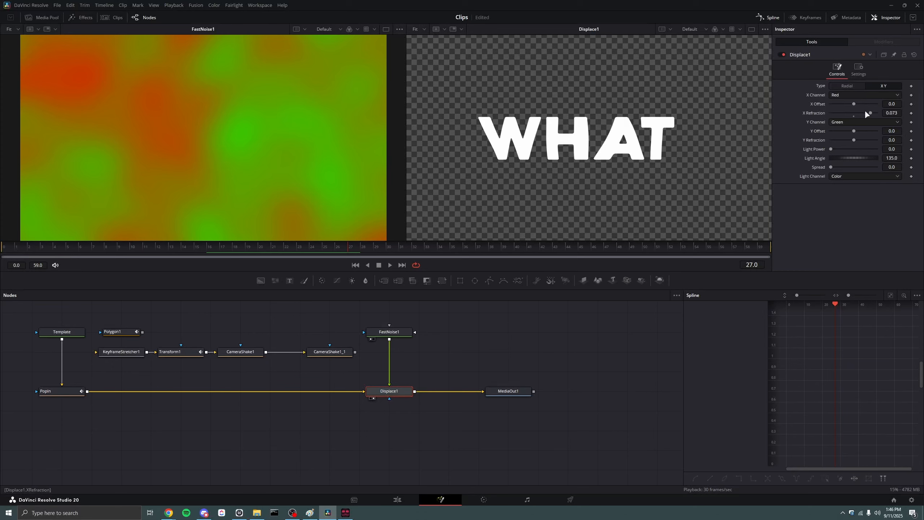
{"action": "left_click_drag", "start_coordinate": [868, 113], "coordinate": [848, 141]}
{"action": "left_click", "coordinate": [837, 86]}
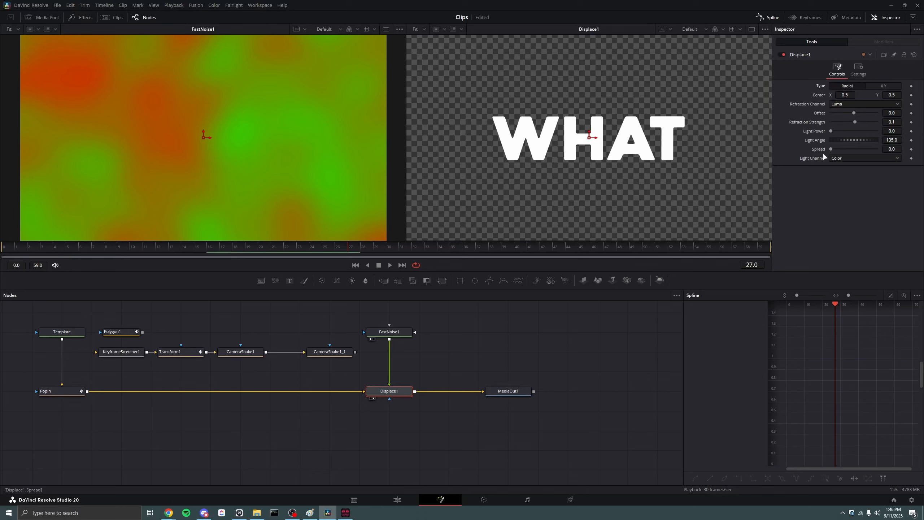
{"action": "left_click", "coordinate": [871, 85]}
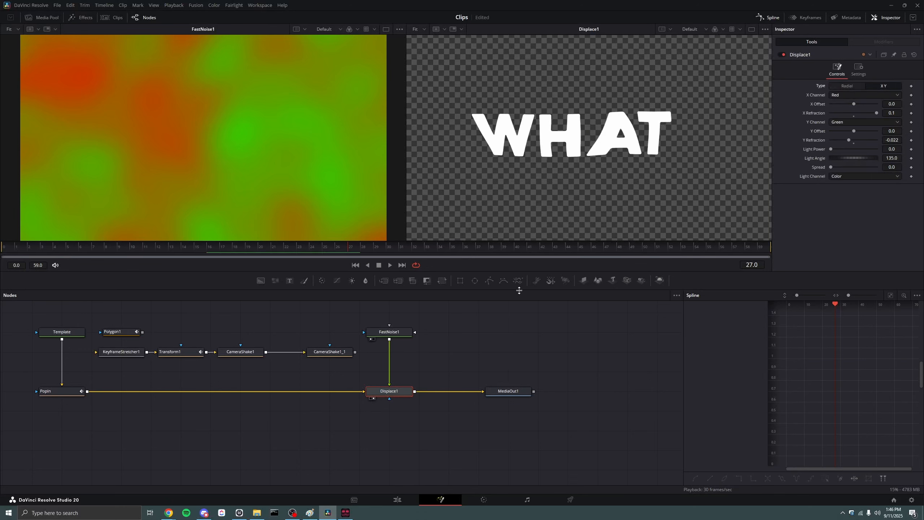
Set FastNoise1's Seethe Rate to 0.05 and scrub the timeline to preview the text distortion
{"action": "left_click", "coordinate": [387, 334]}
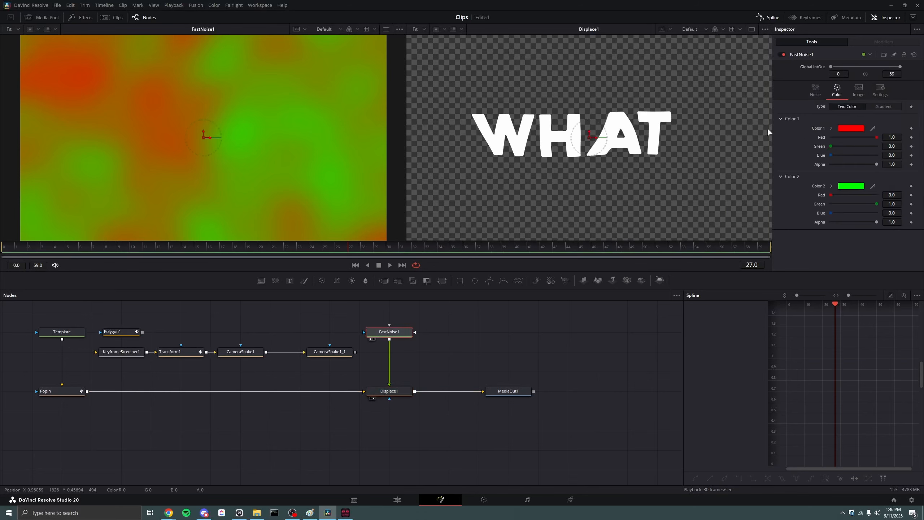
{"action": "left_click", "coordinate": [816, 93]}
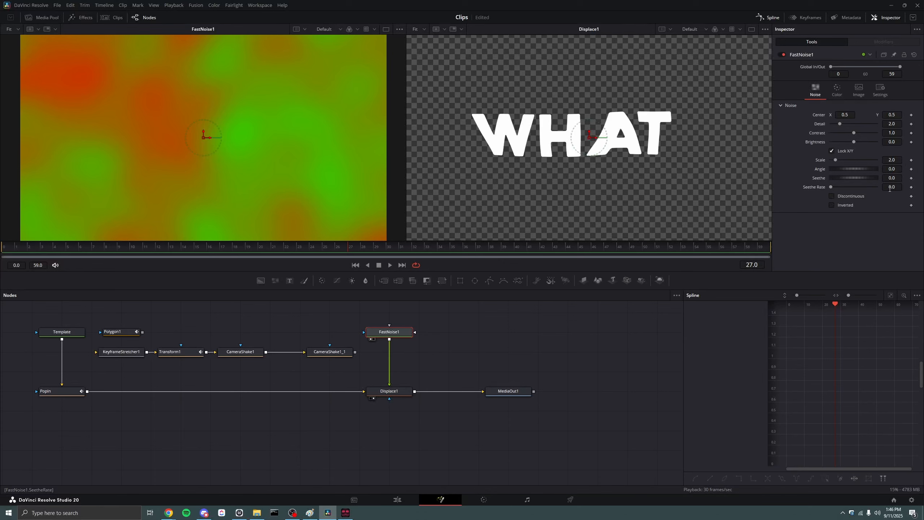
{"action": "left_click_drag", "start_coordinate": [890, 188], "coordinate": [908, 188]}
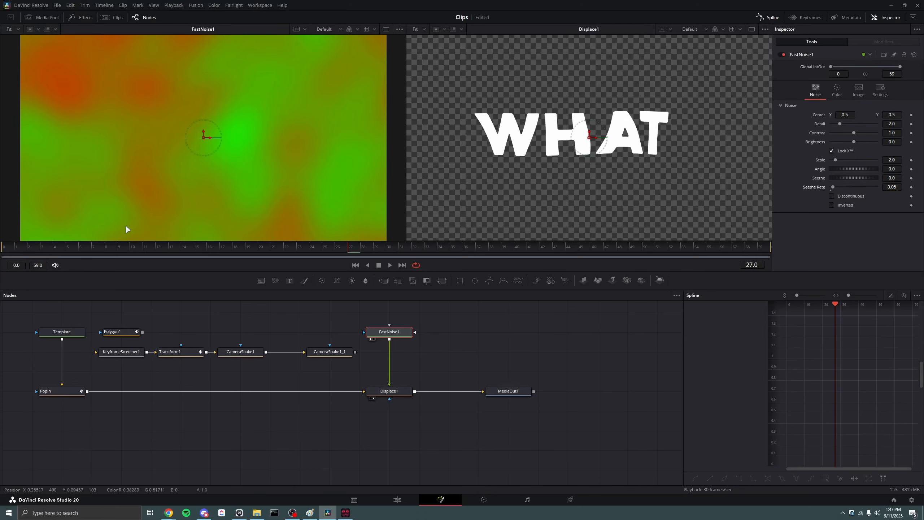
{"action": "left_click_drag", "start_coordinate": [17, 251], "coordinate": [286, 255]}
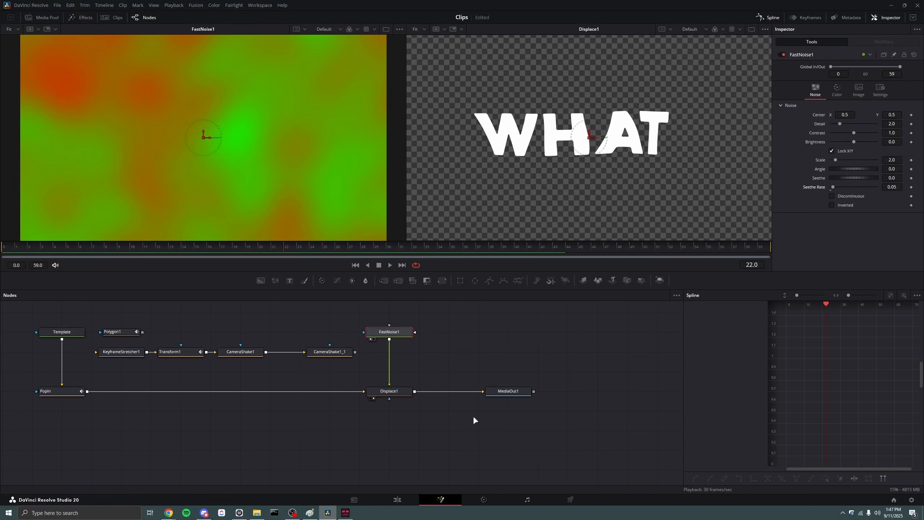
Delete the FastNoise1 and Displace1 nodes from the composition
{"action": "scroll", "coordinate": [369, 415], "scroll_direction": "up", "scroll_amount": 2}
{"action": "left_click_drag", "start_coordinate": [403, 334], "coordinate": [397, 448]}
{"action": "key", "text": "Delete"}
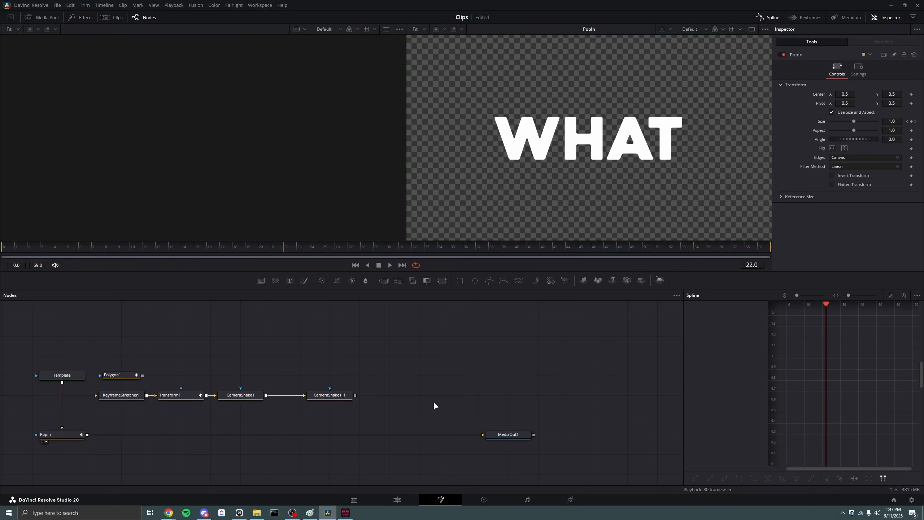
Insert a Ripples node between PopIn and MediaOut1 and turn off its Shine option
{"action": "key", "text": "shift+space"}
{"action": "type", "text": "displac"}
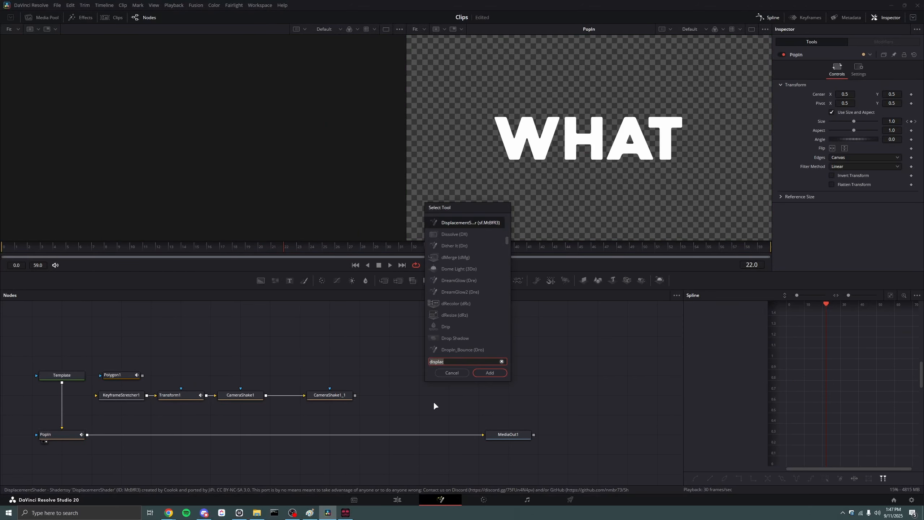
{"action": "type", "text": "ripple"}
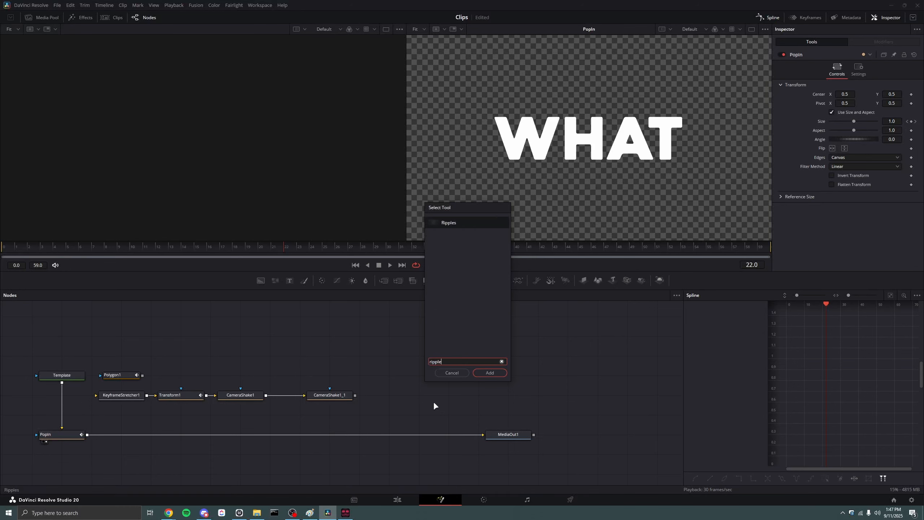
{"action": "key", "text": "Return"}
{"action": "left_click_drag", "start_coordinate": [450, 396], "coordinate": [389, 435]}
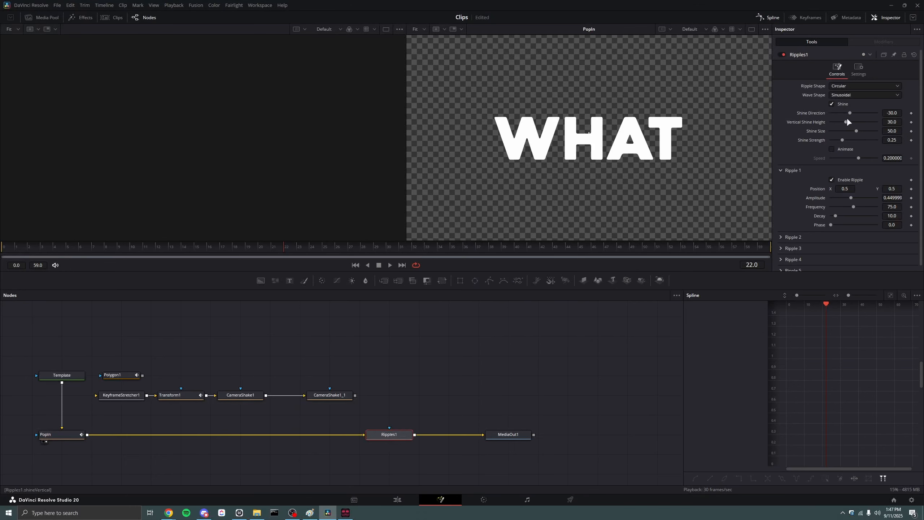
{"action": "left_click", "coordinate": [833, 101]}
{"action": "mouse_move", "coordinate": [394, 434]}
{"action": "left_mouse_down"}
{"action": "mouse_move", "coordinate": [394, 416]}
{"action": "mouse_move", "coordinate": [394, 434]}
{"action": "left_mouse_up"}
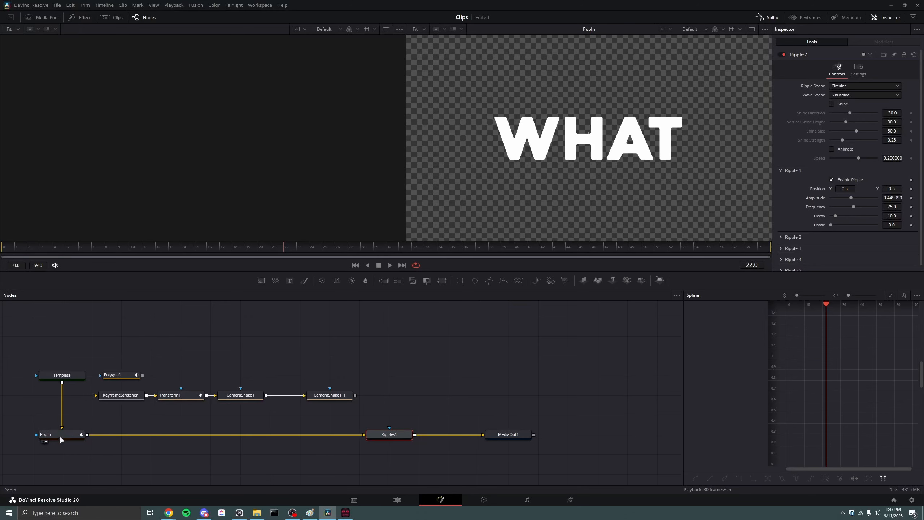
Detach PopIn from the chain, line up Template, Ripples1 and MediaOut1 in one row, and view MediaOut1
{"action": "left_click_drag", "start_coordinate": [59, 435], "coordinate": [207, 376]}
{"action": "left_click_drag", "start_coordinate": [61, 375], "coordinate": [270, 454]}
{"action": "left_click_drag", "start_coordinate": [384, 438], "coordinate": [384, 456]}
{"action": "left_click_drag", "start_coordinate": [501, 438], "coordinate": [535, 454]}
{"action": "key", "text": "2"}
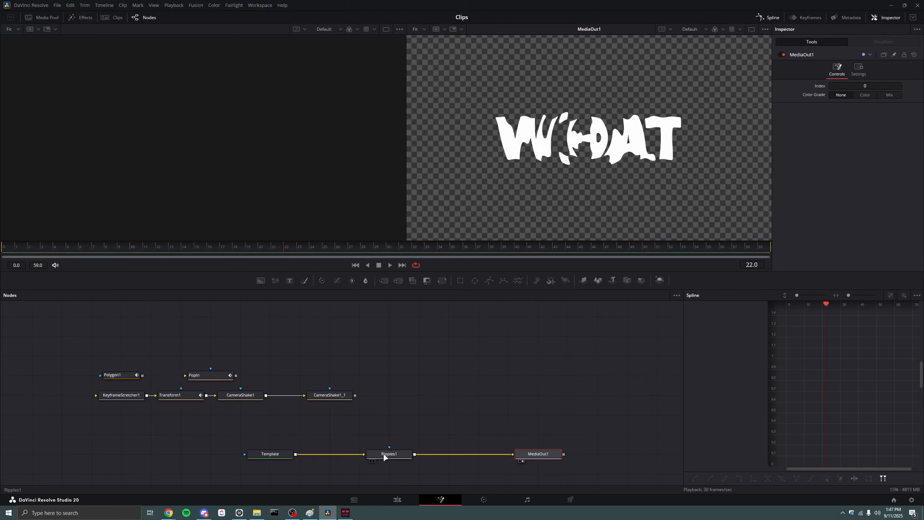
Set Ripples1's ripple shape to Vertical with a Sinusoidal wave, trying the Horizontal shape first
{"action": "left_click", "coordinate": [384, 455]}
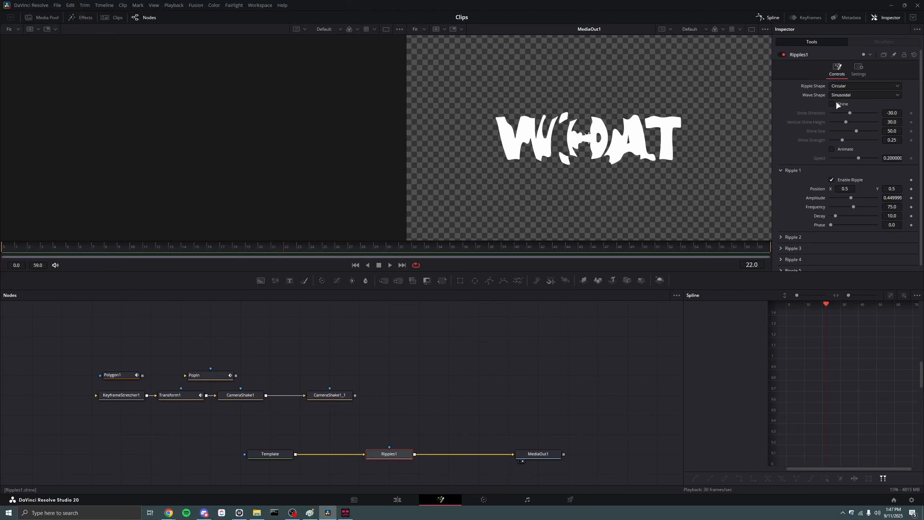
{"action": "left_click", "coordinate": [854, 96]}
{"action": "left_click", "coordinate": [856, 85]}
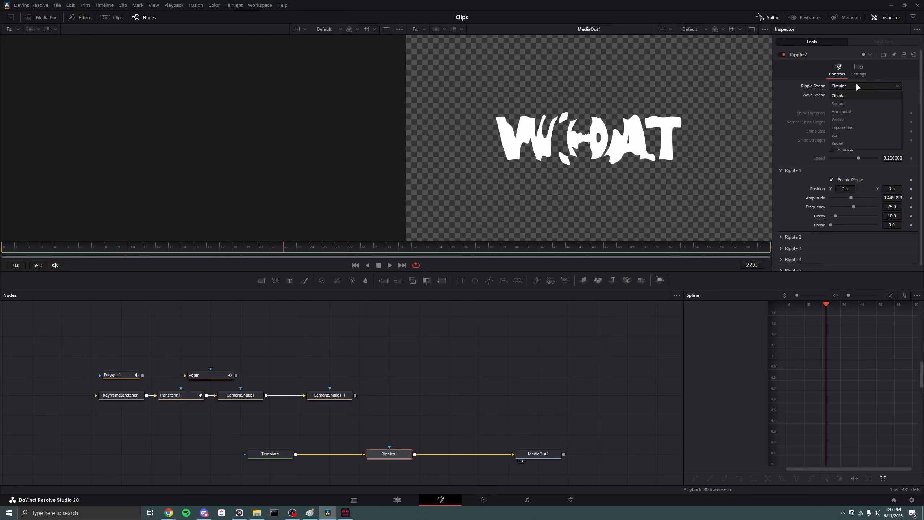
{"action": "left_click", "coordinate": [850, 109]}
{"action": "left_click", "coordinate": [853, 94]}
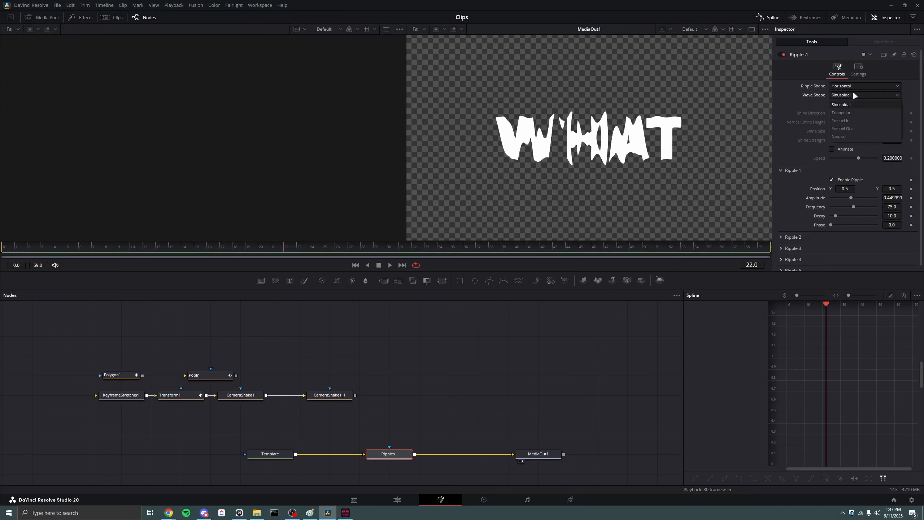
{"action": "left_click", "coordinate": [853, 101]}
{"action": "left_click", "coordinate": [853, 87]}
{"action": "left_click", "coordinate": [843, 119]}
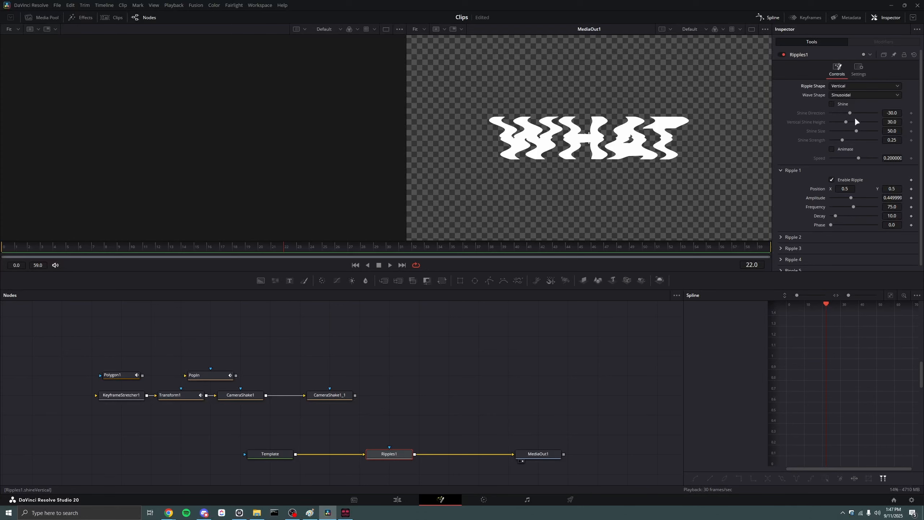
Set Ripple 1's Amplitude to 0.0646 and Frequency to 53.8, enable Animate, and scrub to preview the motion
{"action": "mouse_move", "coordinate": [858, 199]}
{"action": "left_mouse_down"}
{"action": "mouse_move", "coordinate": [832, 199]}
{"action": "mouse_move", "coordinate": [847, 208]}
{"action": "left_mouse_up"}
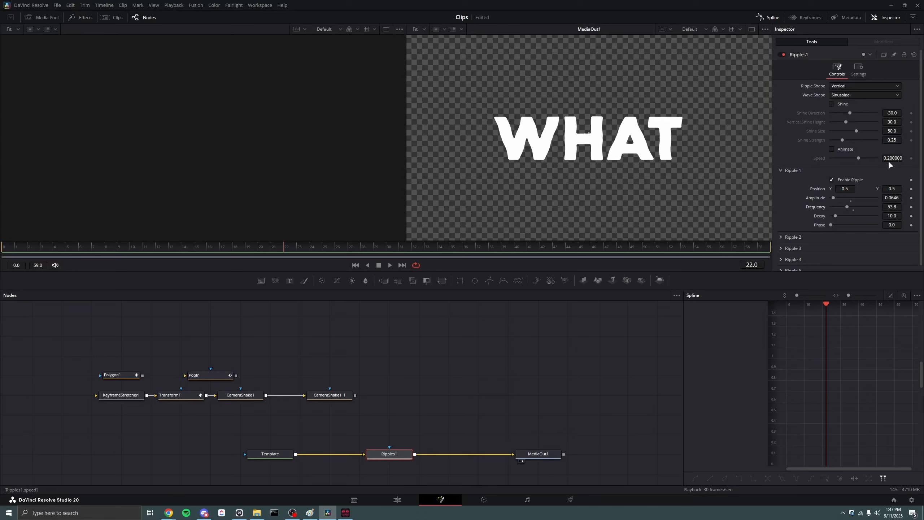
{"action": "left_click_drag", "start_coordinate": [186, 250], "coordinate": [450, 250]}
{"action": "left_click", "coordinate": [837, 150]}
{"action": "left_click_drag", "start_coordinate": [177, 254], "coordinate": [379, 251]}
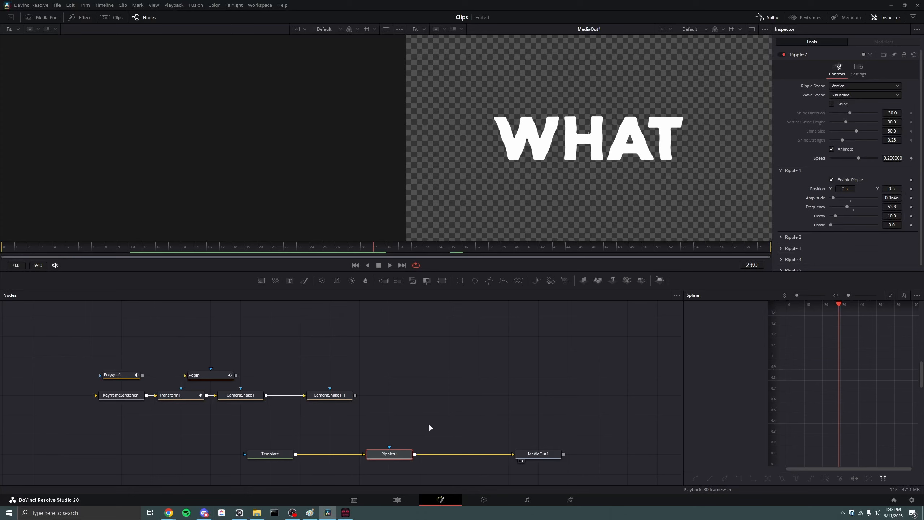
Replace the Ripples1 node with a Dent node after Template
{"action": "key", "text": "Delete"}
{"action": "key", "text": "shift+space"}
{"action": "type", "text": "dent"}
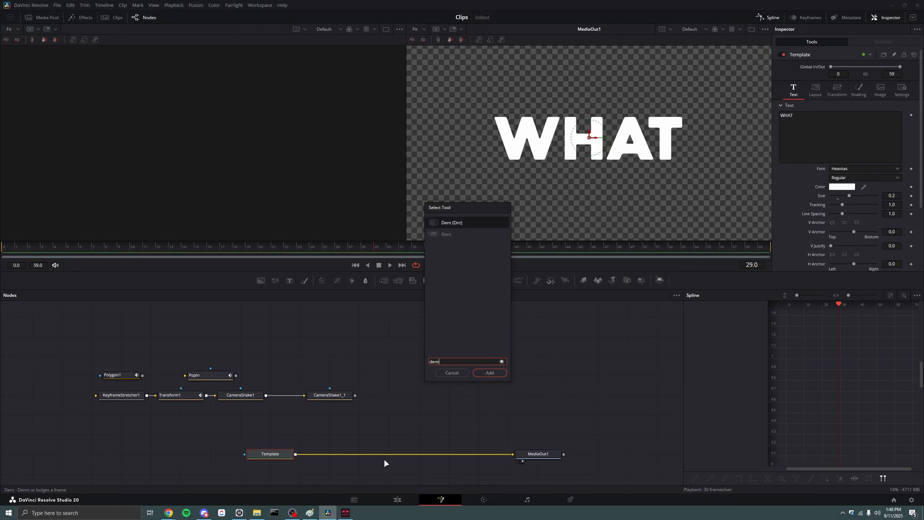
{"action": "key", "text": "Return"}
Set Dent1 to Sine Dent after trying Cosine Dent, with Center X 0.462, Size 0.69 and Strength -0.14
{"action": "left_click", "coordinate": [843, 87]}
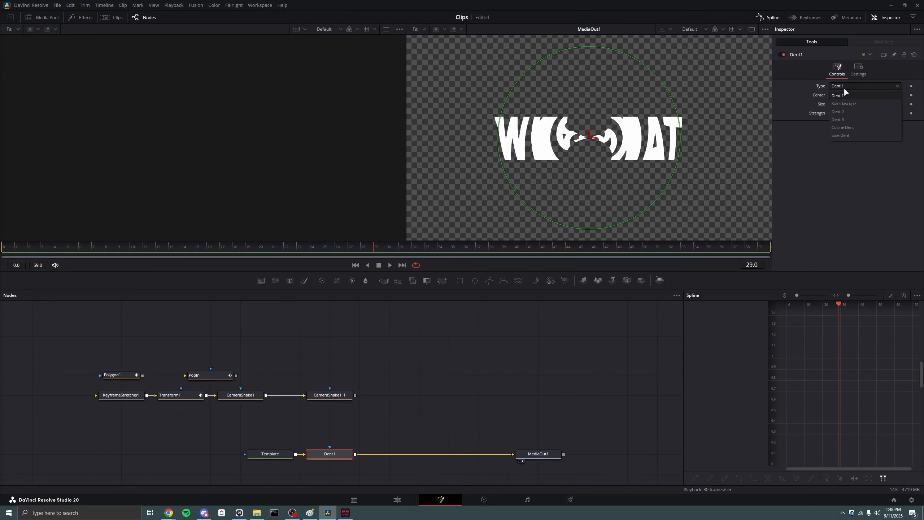
{"action": "left_click", "coordinate": [843, 127]}
{"action": "left_click_drag", "start_coordinate": [841, 104], "coordinate": [831, 101]}
{"action": "left_click", "coordinate": [844, 86]}
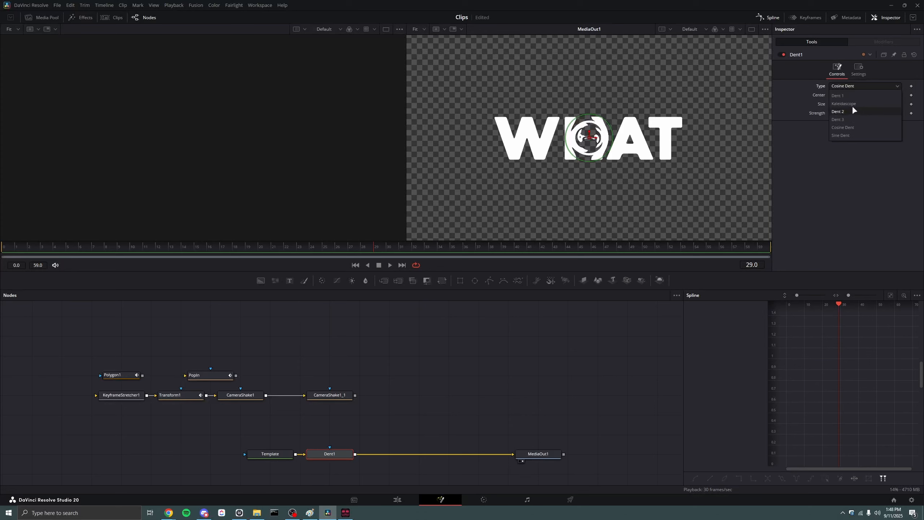
{"action": "left_click", "coordinate": [851, 134]}
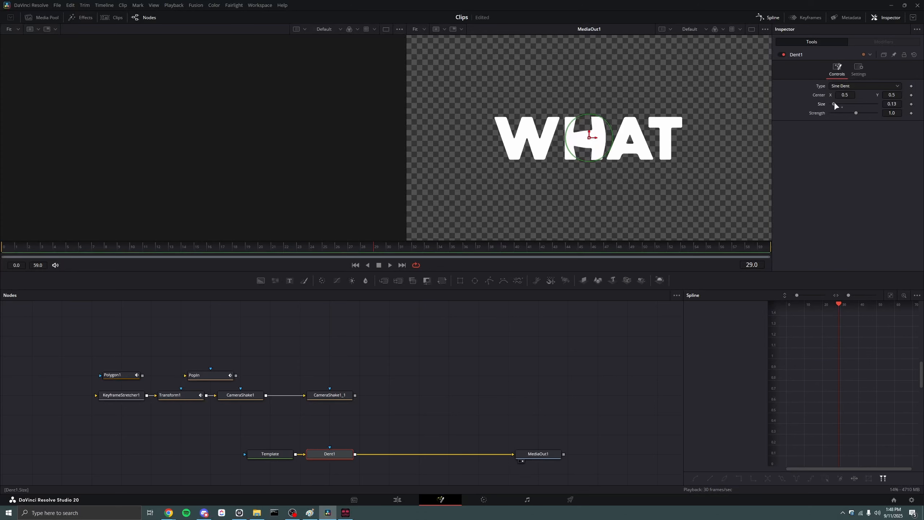
{"action": "left_click_drag", "start_coordinate": [845, 95], "coordinate": [886, 113]}
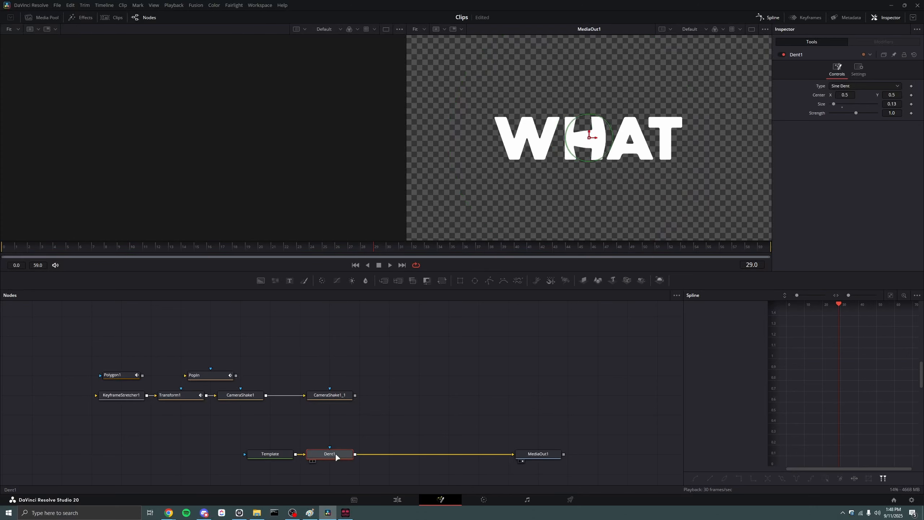
Step back through the edit history to the Ripples1 setup and restore the adjusted Dent1 node
{"action": "key", "text": "Delete"}
{"action": "key", "text": "ctrl+z"}
{"action": "left_click", "coordinate": [389, 454]}
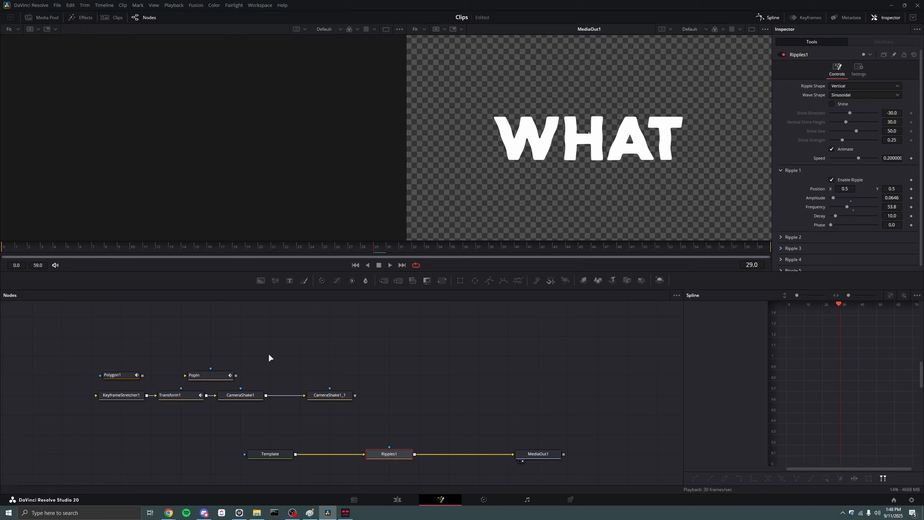
{"action": "left_click", "coordinate": [428, 433]}
{"action": "key", "text": "ctrl+z"}
{"action": "key", "text": "ctrl+z"}
{"action": "key", "text": "ctrl+z"}
{"action": "key", "text": "ctrl+z"}
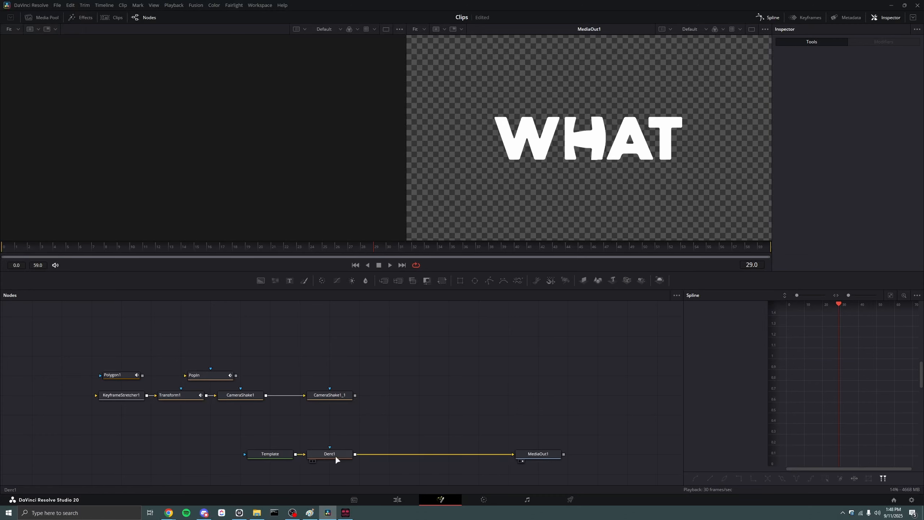
{"action": "key", "text": "ctrl+z"}
{"action": "key", "text": "ctrl+z"}
{"action": "key", "text": "ctrl+z"}
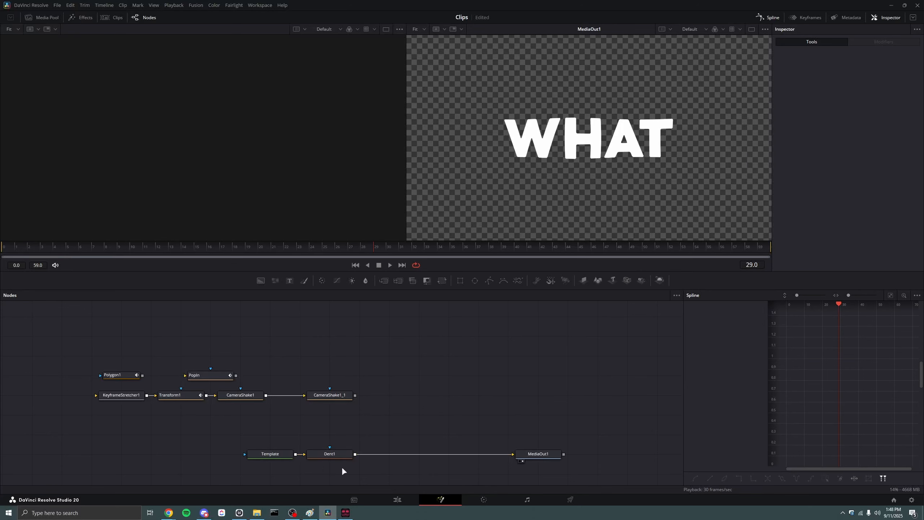
Space Template and Dent1 apart and keyframe Dent1's Strength at -0.14 on frame 5
{"action": "left_click_drag", "start_coordinate": [284, 454], "coordinate": [194, 453]}
{"action": "left_click", "coordinate": [386, 455]}
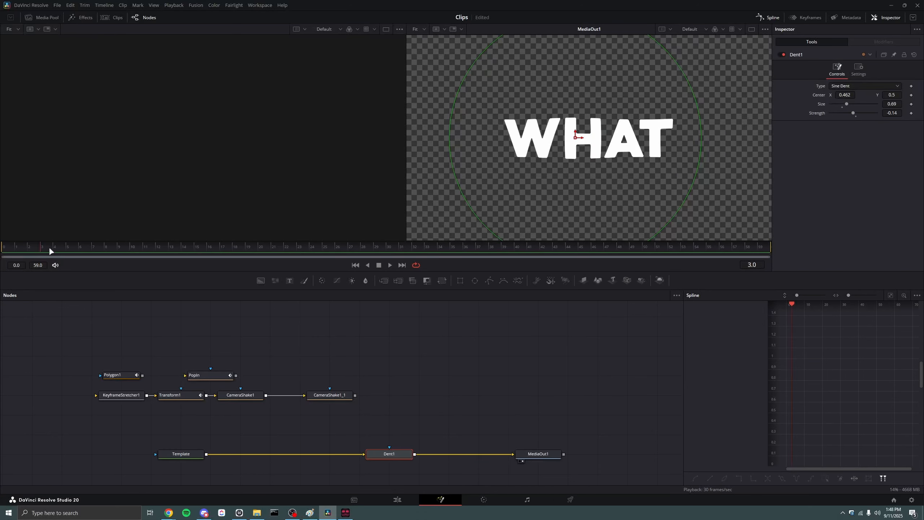
{"action": "left_click", "coordinate": [59, 249]}
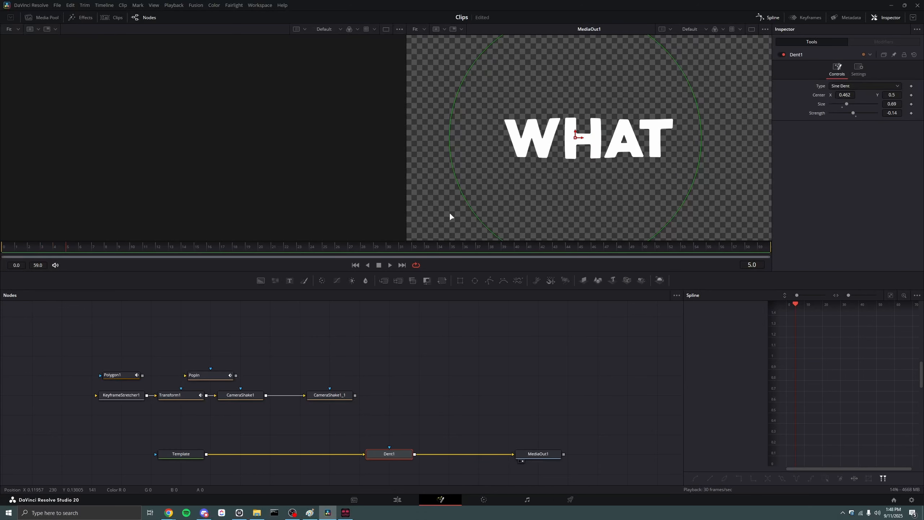
{"action": "left_click", "coordinate": [910, 113]}
Keyframe Dent1's Strength at 0 on frame 0 and play back the animation
{"action": "left_click", "coordinate": [5, 249]}
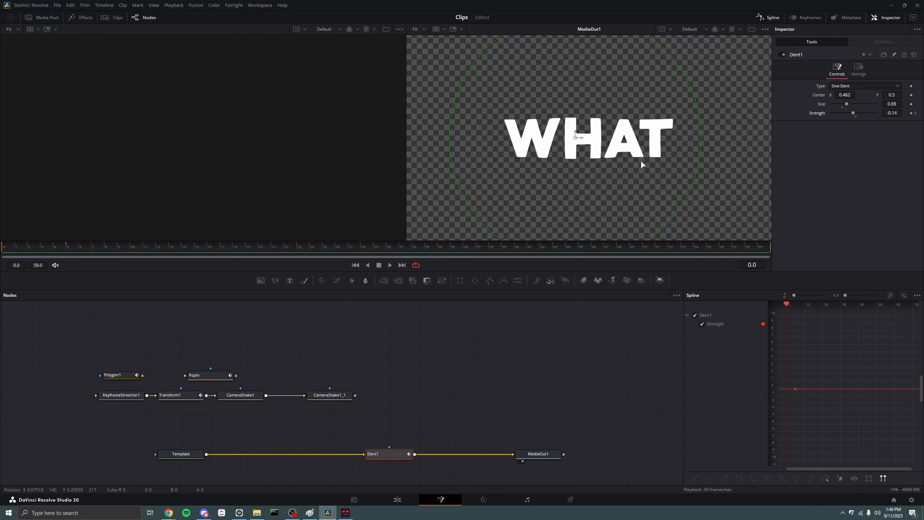
{"action": "left_click", "coordinate": [911, 114]}
{"action": "double_click", "coordinate": [891, 114]}
{"action": "type", "text": "0"}
{"action": "key", "text": "Tab"}
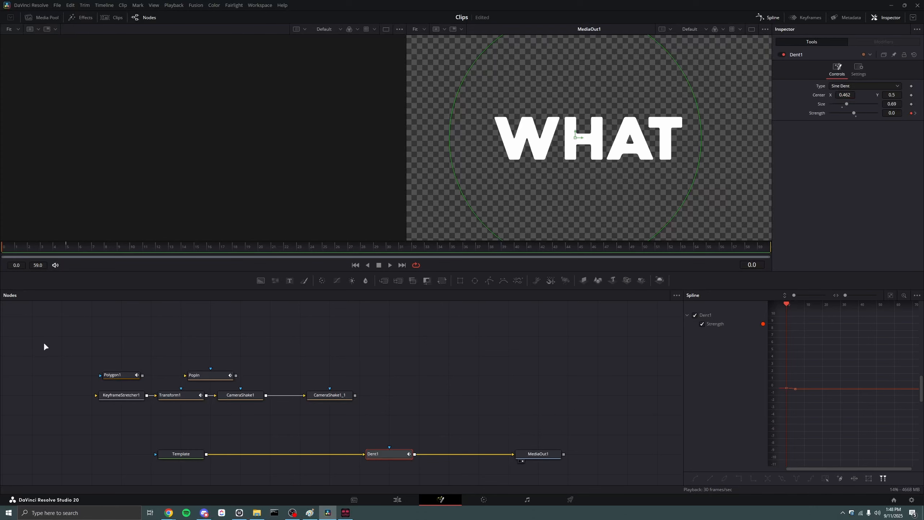
{"action": "left_click", "coordinate": [24, 245]}
{"action": "key", "text": "space"}
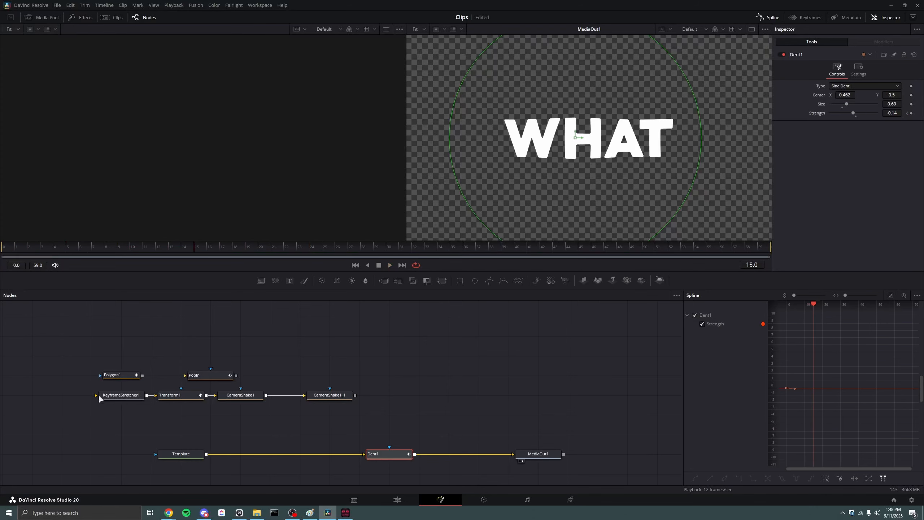
Insert the PopIn node between Template and Dent1 and scrub the opening frames to preview the combined animation
{"action": "left_click_drag", "start_coordinate": [214, 379], "coordinate": [237, 454]}
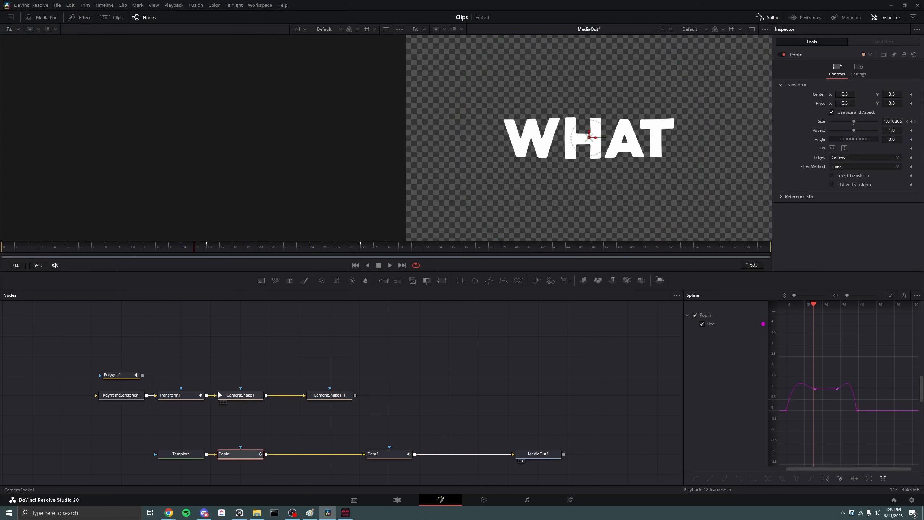
{"action": "left_click_drag", "start_coordinate": [33, 247], "coordinate": [143, 265]}
{"action": "left_click_drag", "start_coordinate": [234, 457], "coordinate": [292, 457]}
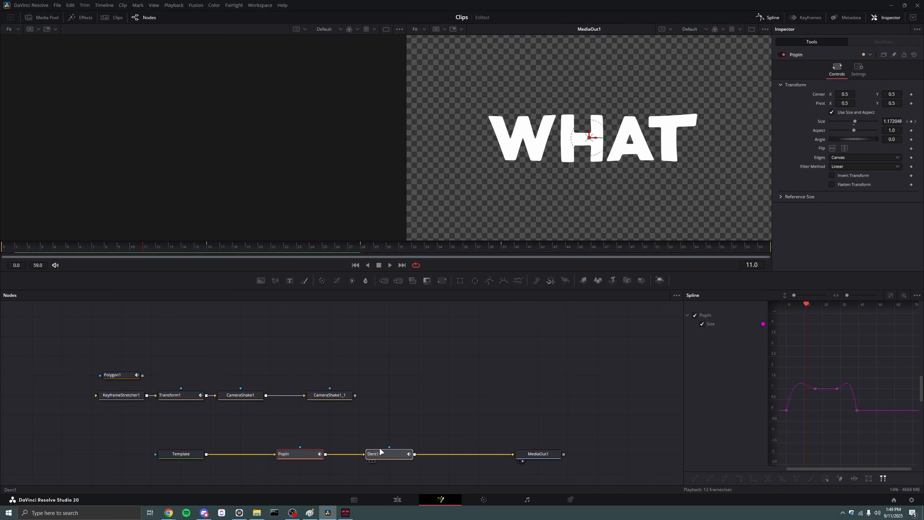
{"action": "left_click", "coordinate": [385, 453]}
{"action": "left_click_drag", "start_coordinate": [62, 249], "coordinate": [105, 261]}
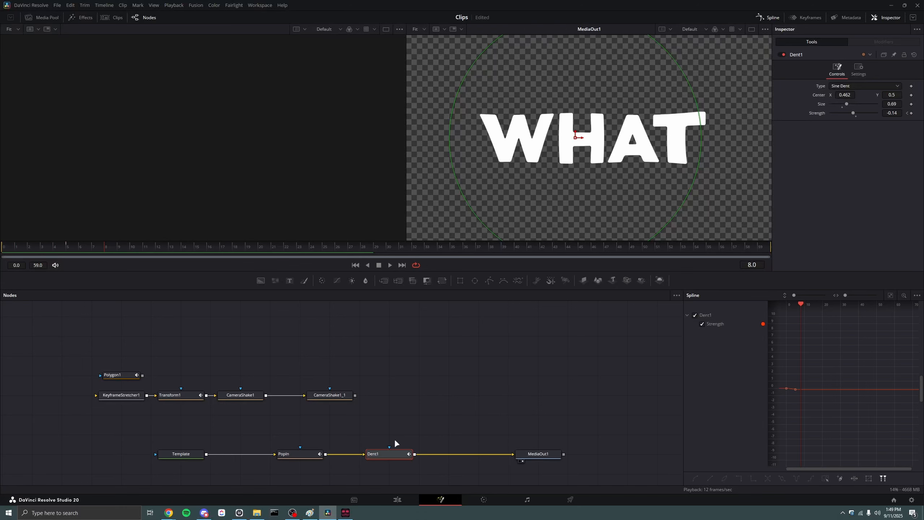
Reverse the keyframes on Dent1's Strength curve, adjust the Strength at frame 0, and scrub the pop-in to check it
{"action": "left_click", "coordinate": [908, 113]}
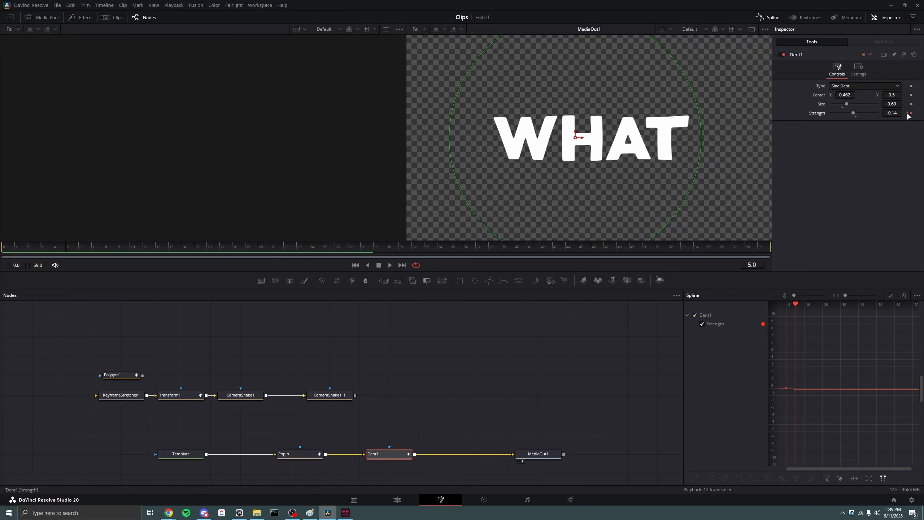
{"action": "left_click", "coordinate": [890, 295]}
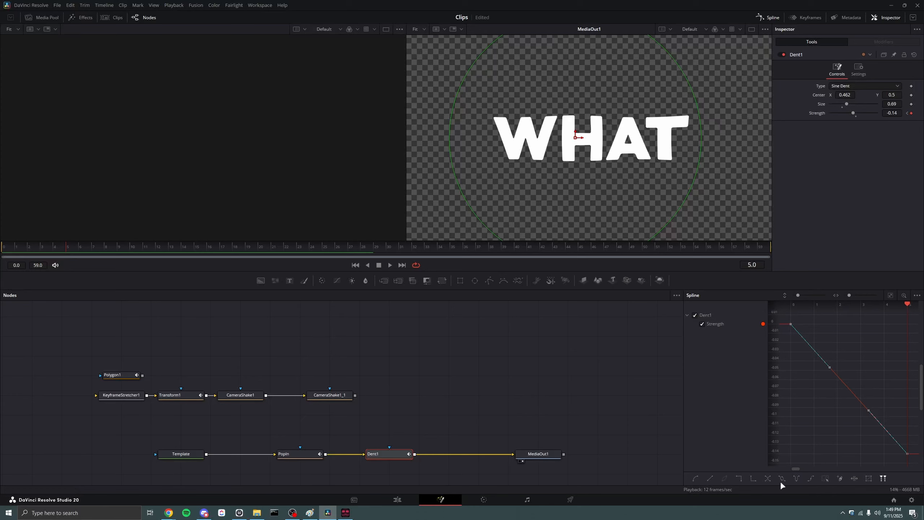
{"action": "left_click", "coordinate": [768, 478]}
{"action": "left_click_drag", "start_coordinate": [78, 251], "coordinate": [3, 254]}
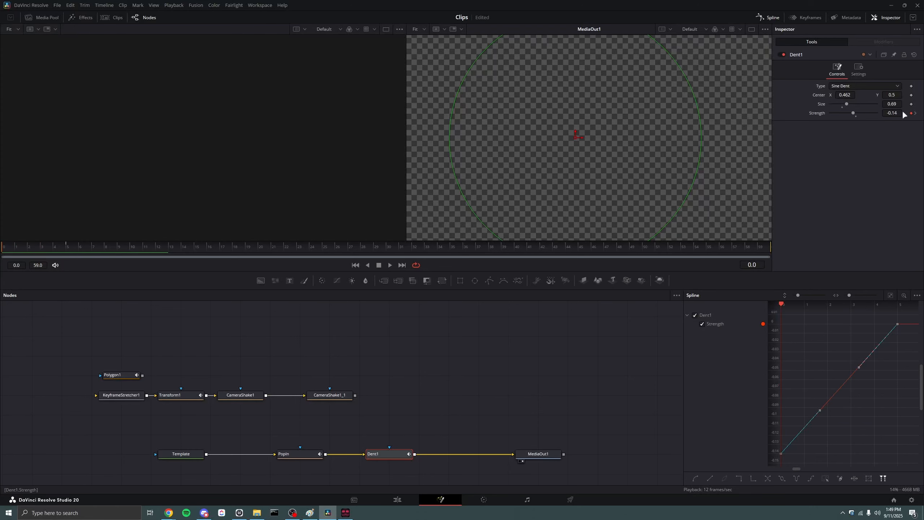
{"action": "left_click_drag", "start_coordinate": [901, 113], "coordinate": [895, 113]}
{"action": "left_click_drag", "start_coordinate": [14, 251], "coordinate": [79, 254]}
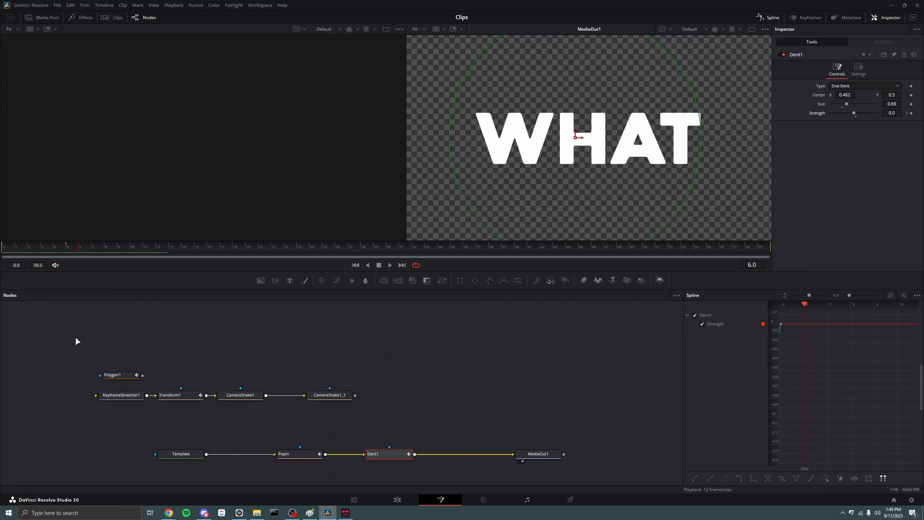
Add an fx_DreamGlow2 node to the empty area of the node graph
{"action": "left_click_drag", "start_coordinate": [78, 341], "coordinate": [376, 425]}
{"action": "key", "text": "shift+space"}
{"action": "type", "text": "dent"}
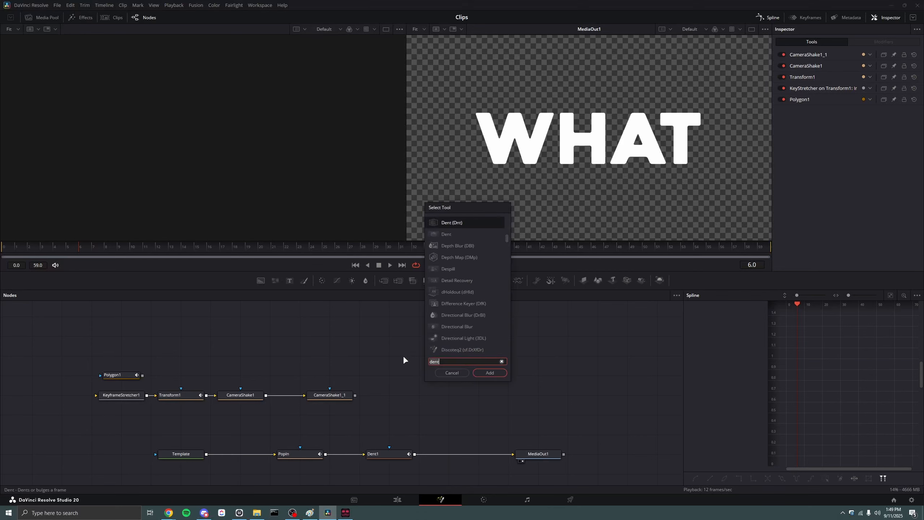
{"action": "key", "text": "BackSpace"}
{"action": "key", "text": "BackSpace"}
{"action": "key", "text": "BackSpace"}
{"action": "key", "text": "BackSpace"}
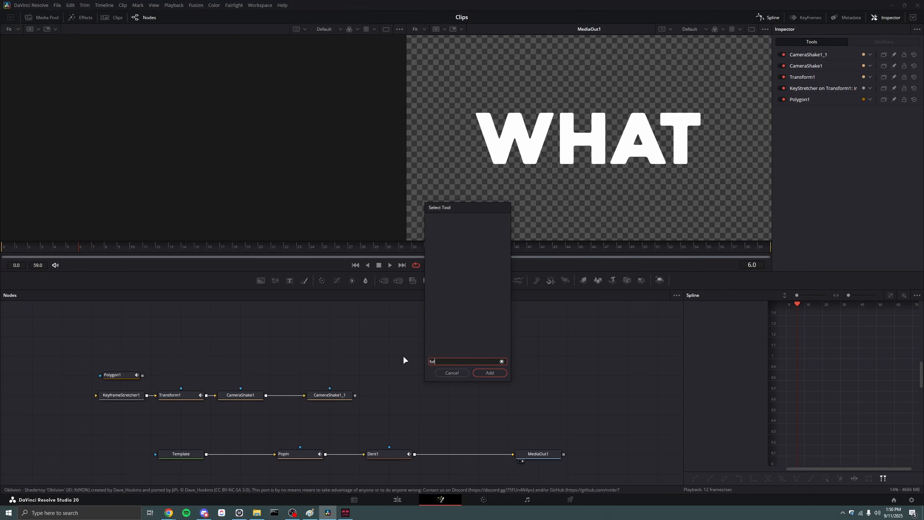
{"action": "type", "text": "fx_"}
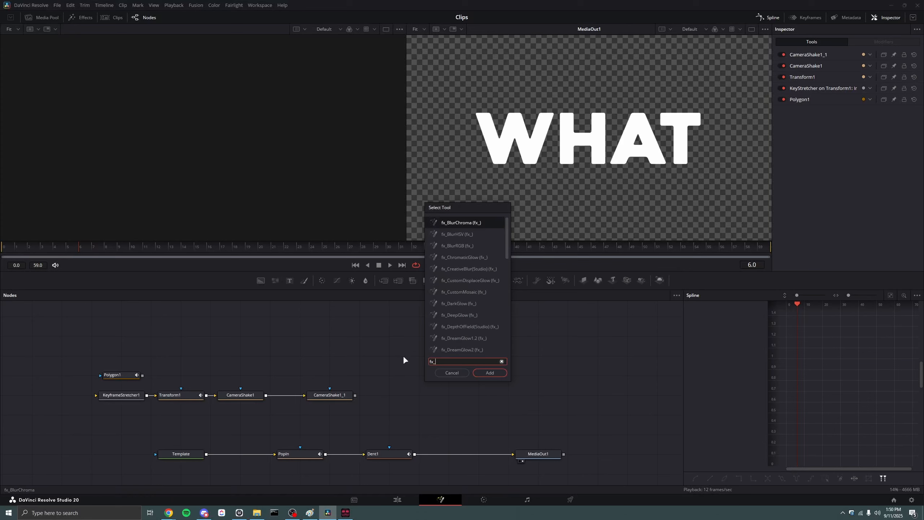
{"action": "key", "text": "Down"}
{"action": "key", "text": "Down"}
{"action": "key", "text": "Down"}
{"action": "key", "text": "Down"}
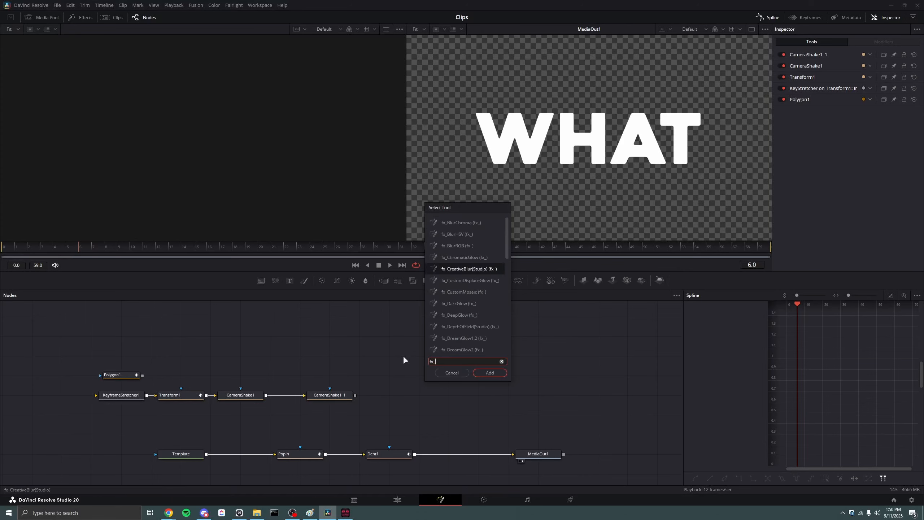
{"action": "type", "text": "dre"}
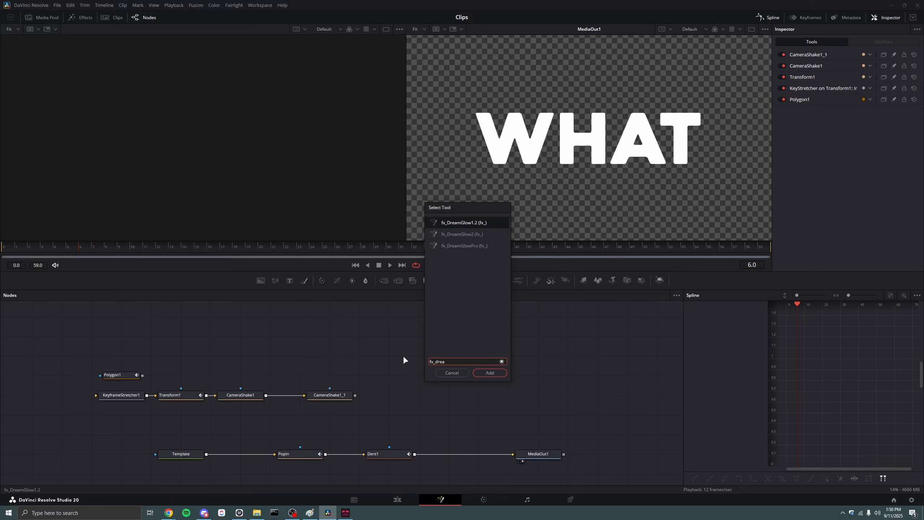
{"action": "type", "text": "a"}
{"action": "key", "text": "Down"}
{"action": "key", "text": "Return"}
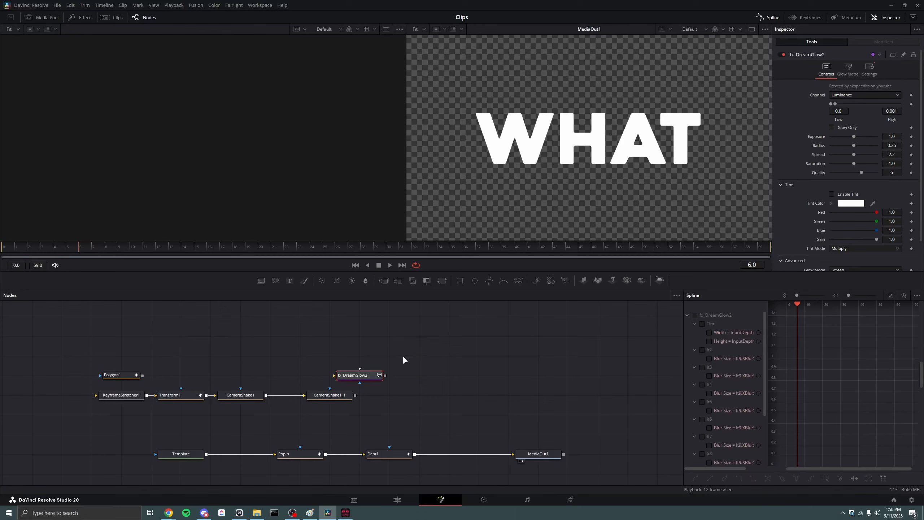
Expand the fx_DreamGlow2 group and examine its internal node network
{"action": "left_click_drag", "start_coordinate": [358, 376], "coordinate": [427, 375]}
{"action": "scroll", "coordinate": [442, 372], "scroll_direction": "up", "scroll_amount": 5}
{"action": "scroll", "coordinate": [427, 369], "scroll_direction": "down", "scroll_amount": 5}
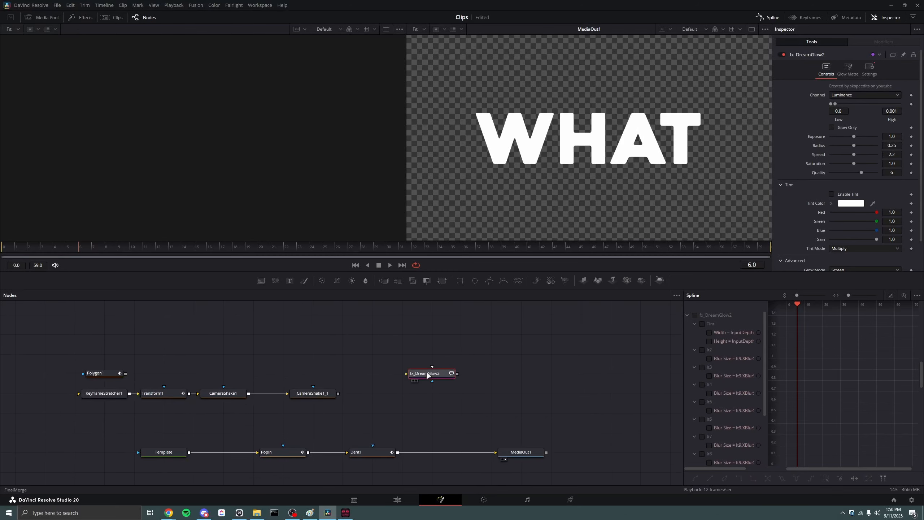
{"action": "right_click", "coordinate": [425, 381]}
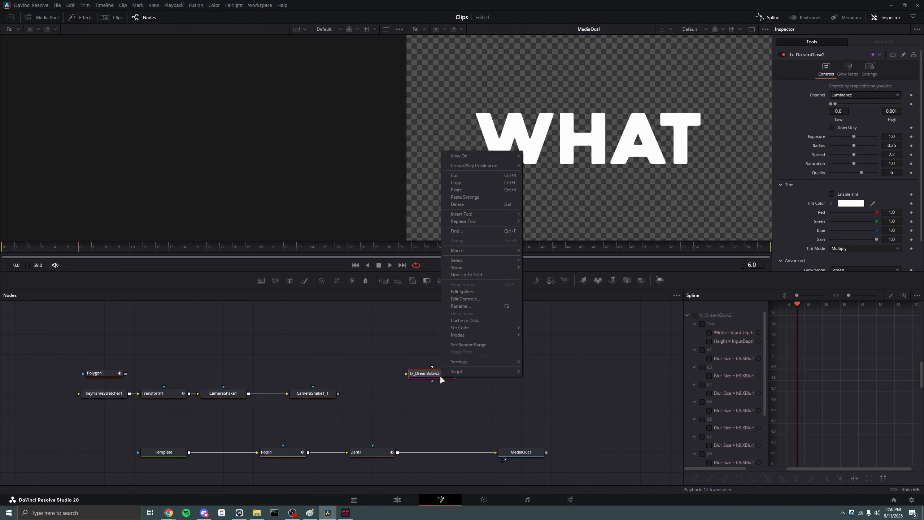
{"action": "mouse_move", "coordinate": [471, 373]}
{"action": "left_click", "coordinate": [542, 382]}
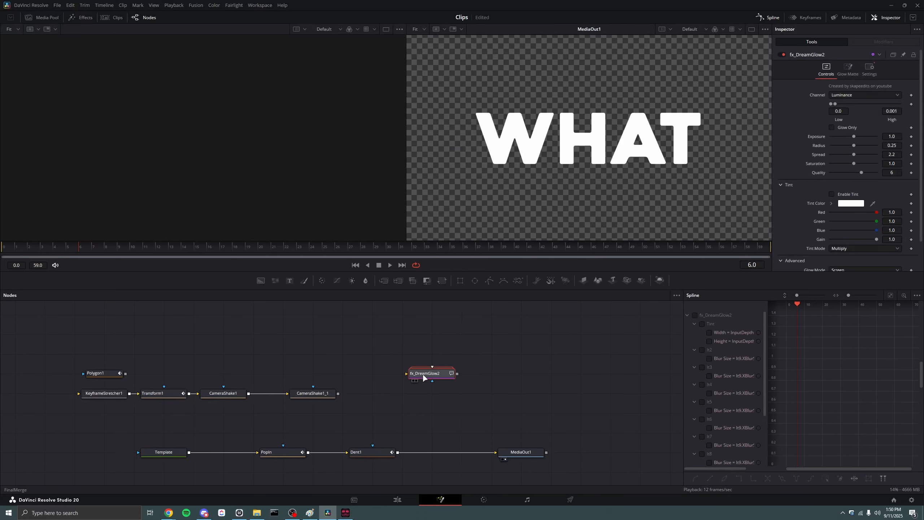
{"action": "double_click", "coordinate": [424, 376]}
{"action": "scroll", "coordinate": [435, 367], "scroll_direction": "down", "scroll_amount": 2}
{"action": "scroll", "coordinate": [420, 360], "scroll_direction": "down", "scroll_amount": 4}
{"action": "left_click_drag", "start_coordinate": [497, 335], "coordinate": [490, 408]}
{"action": "scroll", "coordinate": [490, 409], "scroll_direction": "up", "scroll_amount": 3}
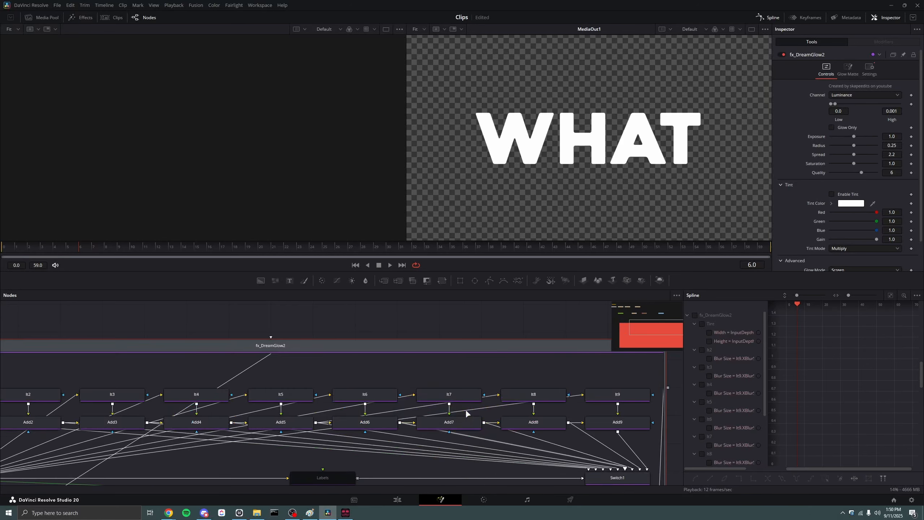
{"action": "scroll", "coordinate": [377, 434], "scroll_direction": "down", "scroll_amount": 3}
{"action": "scroll", "coordinate": [368, 425], "scroll_direction": "up", "scroll_amount": 3}
{"action": "scroll", "coordinate": [365, 419], "scroll_direction": "down", "scroll_amount": 1}
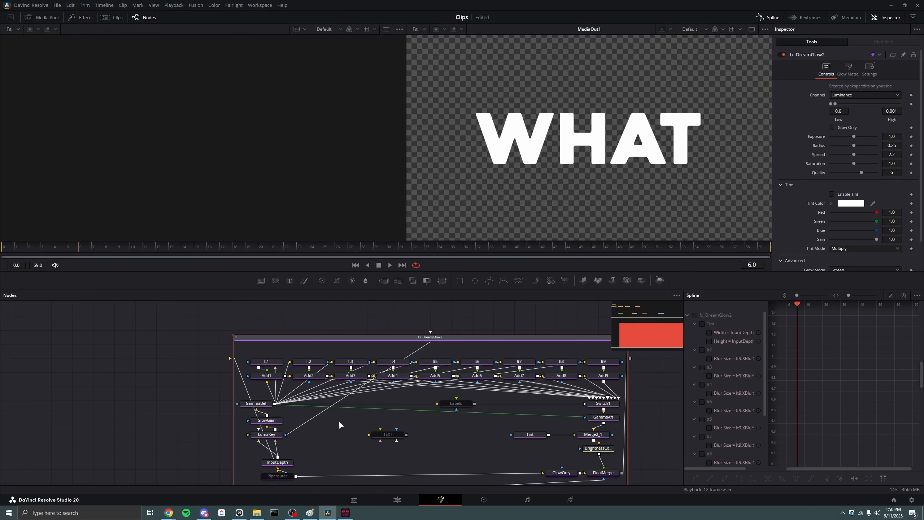
{"action": "scroll", "coordinate": [338, 421], "scroll_direction": "down", "scroll_amount": 3}
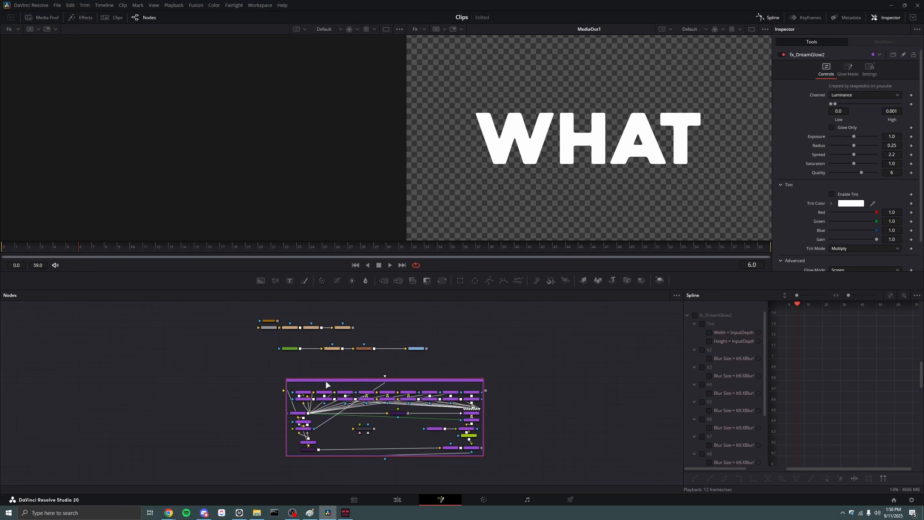
Collapse the fx_DreamGlow2 group and delete it from the node graph
{"action": "key", "text": "ctrl+e"}
{"action": "key", "text": "Delete"}
{"action": "scroll", "coordinate": [376, 340], "scroll_direction": "up", "scroll_amount": 3}
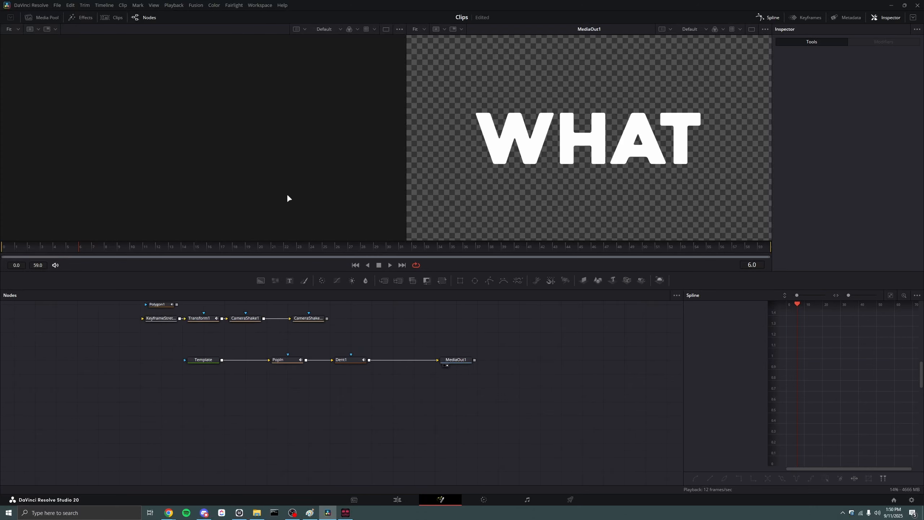
Scrub the opening frames, select Dent1, and play the text animation back from frame 0
{"action": "left_click_drag", "start_coordinate": [45, 246], "coordinate": [130, 262]}
{"action": "scroll", "coordinate": [400, 382], "scroll_direction": "up", "scroll_amount": 4}
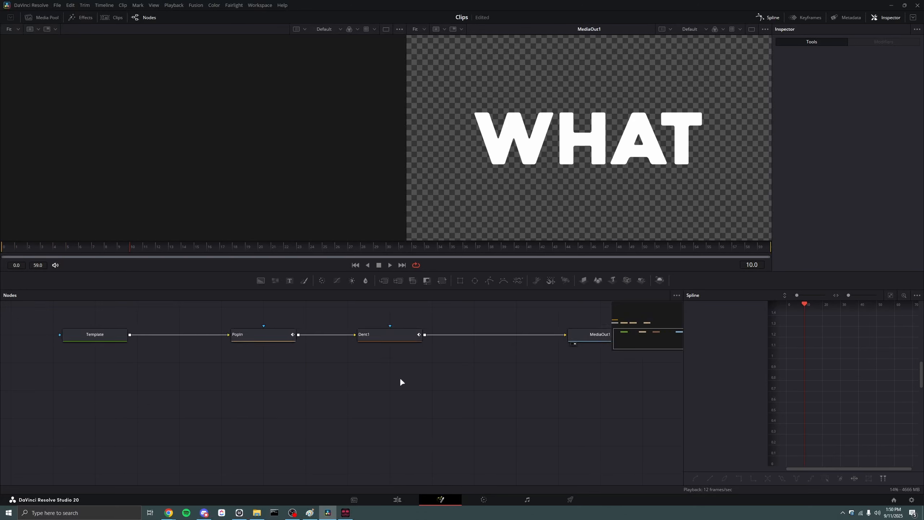
{"action": "scroll", "coordinate": [400, 378], "scroll_direction": "up", "scroll_amount": 3}
{"action": "left_click", "coordinate": [351, 407]}
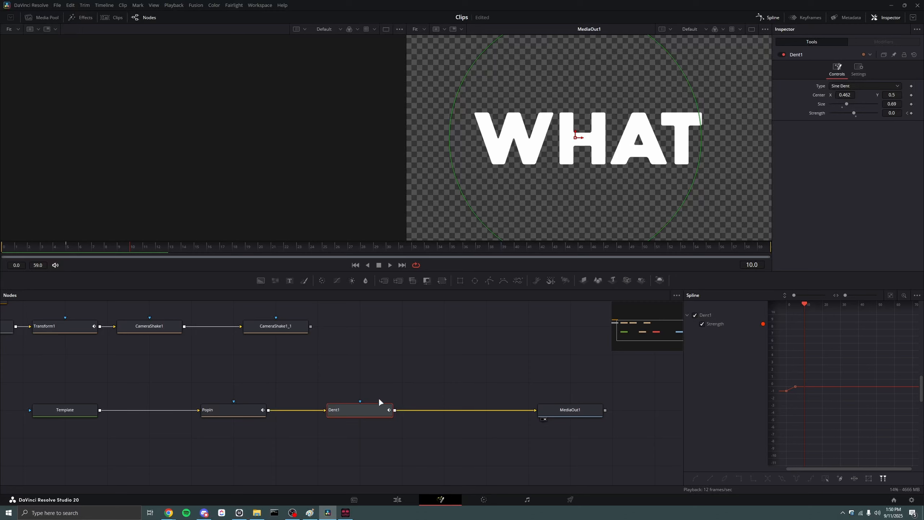
{"action": "left_click_drag", "start_coordinate": [37, 257], "coordinate": [1, 260]}
{"action": "left_click", "coordinate": [26, 374]}
{"action": "key", "text": "space"}
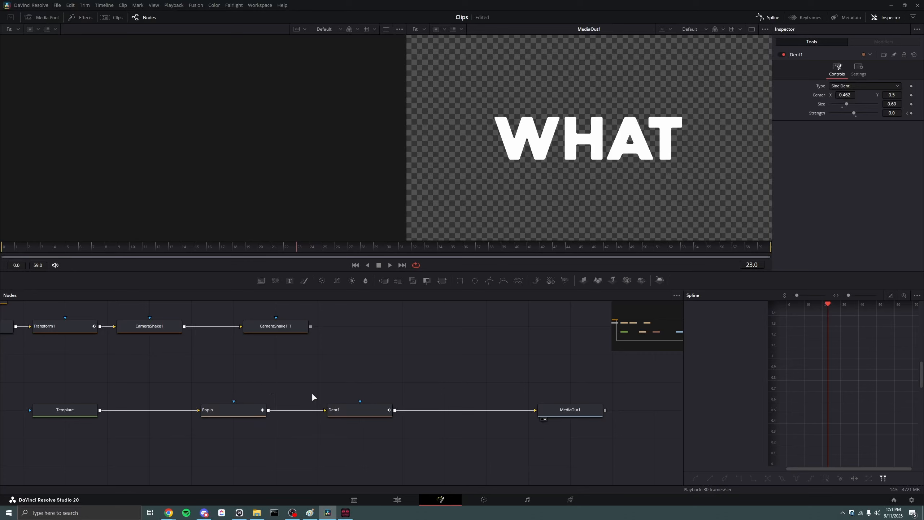
Load the Template node into the viewer and switch to a single-viewer layout
{"action": "left_click", "coordinate": [51, 409]}
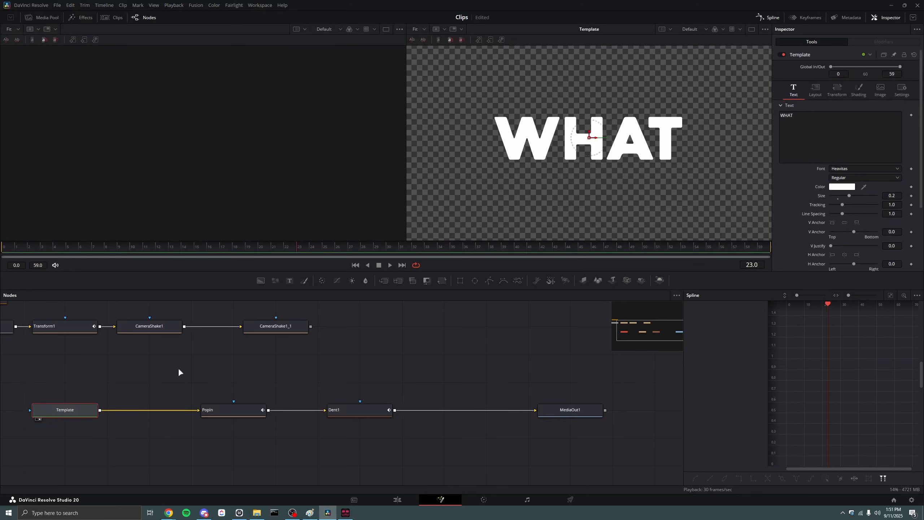
{"action": "left_click", "coordinate": [751, 29]}
{"action": "left_click_drag", "start_coordinate": [205, 383], "coordinate": [360, 408]}
{"action": "scroll", "coordinate": [323, 374], "scroll_direction": "up", "scroll_amount": 1}
{"action": "scroll", "coordinate": [311, 372], "scroll_direction": "left", "scroll_amount": 3}
{"action": "scroll", "coordinate": [309, 372], "scroll_direction": "down", "scroll_amount": 3}
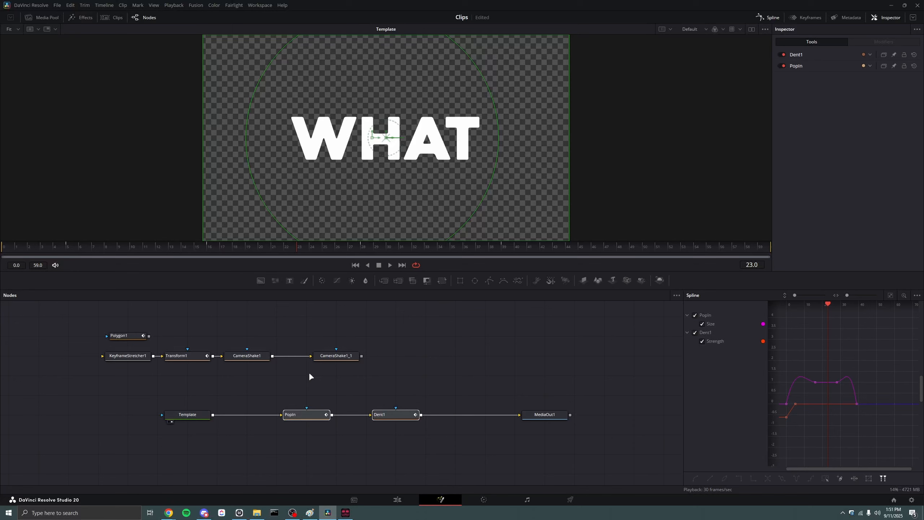
Change the Template node's text to WHAT THE and inspect the letters across the frame
{"action": "left_click", "coordinate": [189, 413]}
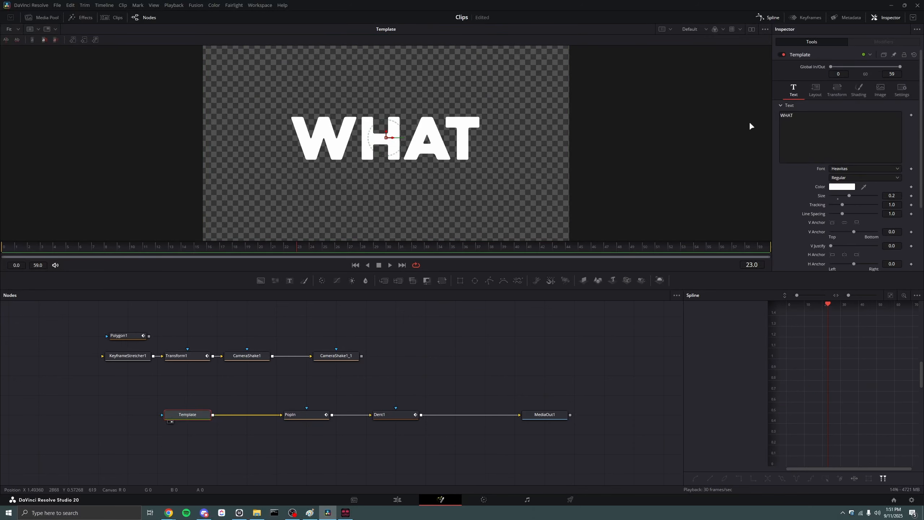
{"action": "left_click_drag", "start_coordinate": [533, 99], "coordinate": [408, 177]}
{"action": "left_click_drag", "start_coordinate": [221, 103], "coordinate": [403, 176]}
{"action": "left_click_drag", "start_coordinate": [243, 83], "coordinate": [445, 170]}
{"action": "left_click", "coordinate": [806, 126]}
{"action": "type", "text": "THE"}
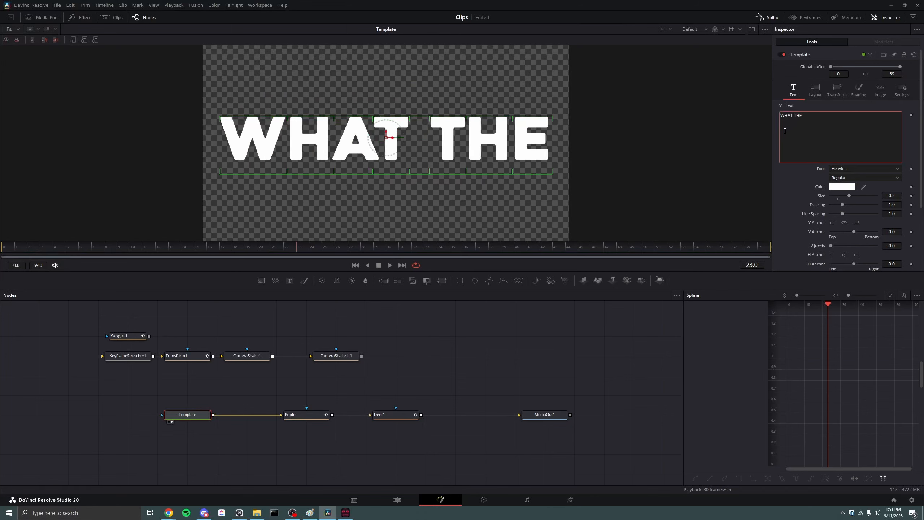
{"action": "left_click", "coordinate": [411, 214]}
{"action": "left_click_drag", "start_coordinate": [569, 88], "coordinate": [438, 173]}
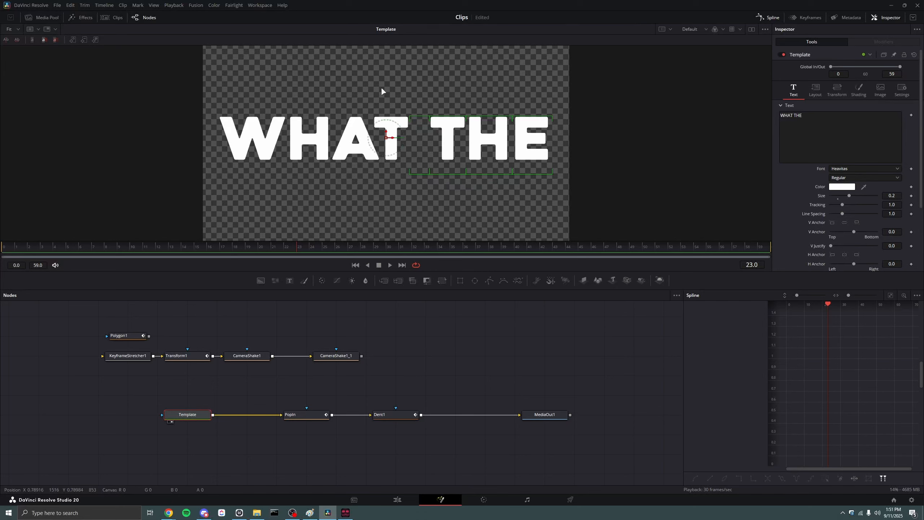
{"action": "left_click_drag", "start_coordinate": [203, 76], "coordinate": [399, 202]}
Delete Dent1 and insert a Lens Distort node between PopIn and MediaOut1
{"action": "left_click", "coordinate": [389, 415]}
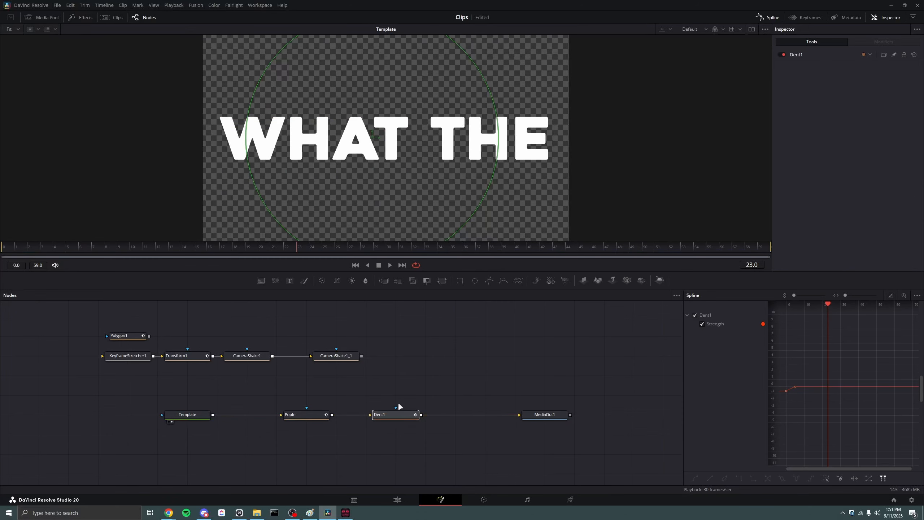
{"action": "key", "text": "Delete"}
{"action": "left_click", "coordinate": [313, 417]}
{"action": "key", "text": "shift+space"}
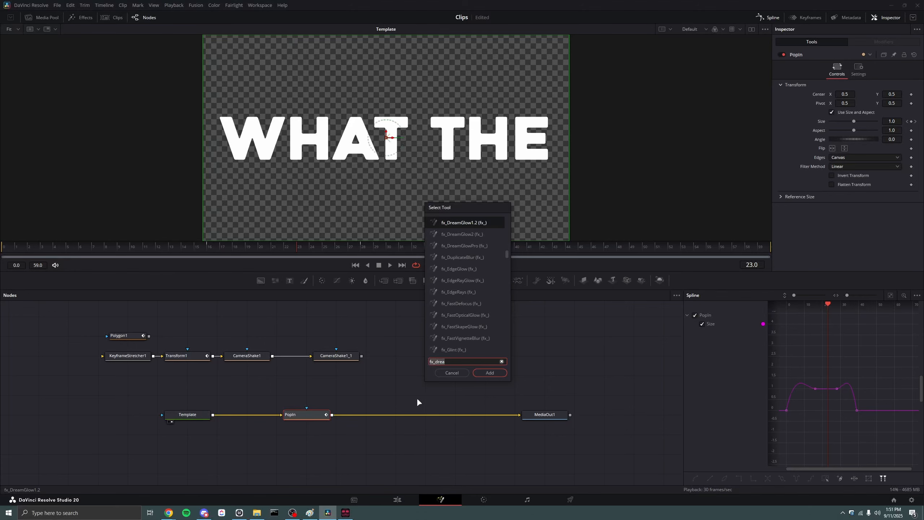
{"action": "type", "text": "les"}
{"action": "key", "text": "BackSpace"}
{"action": "type", "text": "ns"}
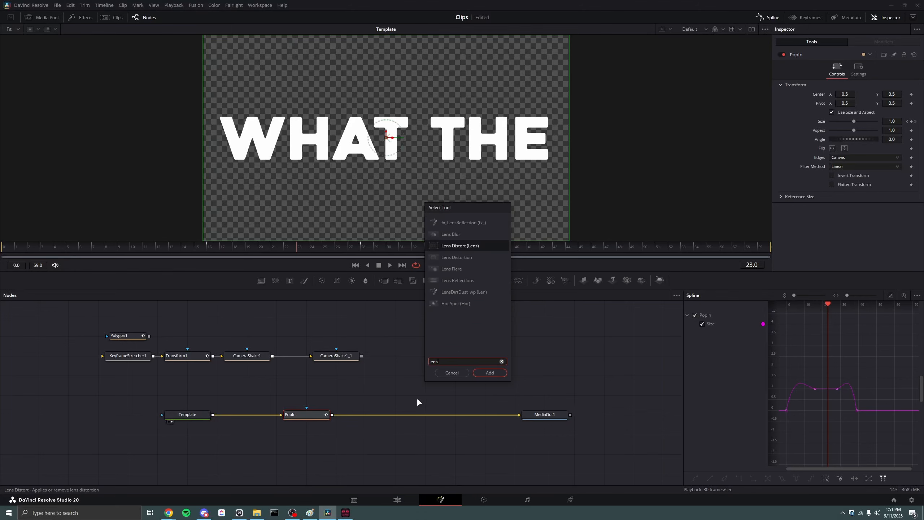
{"action": "key", "text": "Return"}
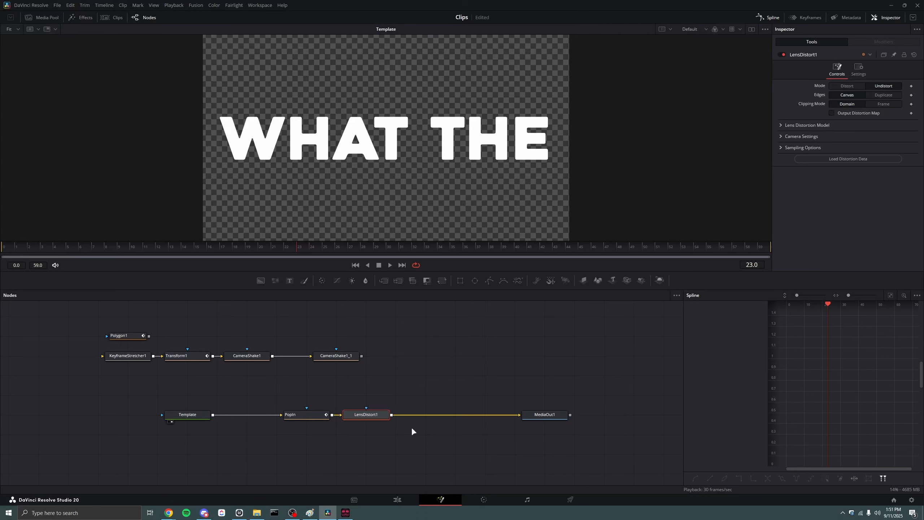
Raise LensDistort1's Distortion slightly and load MediaOut1 into the viewer
{"action": "left_click", "coordinate": [780, 125]}
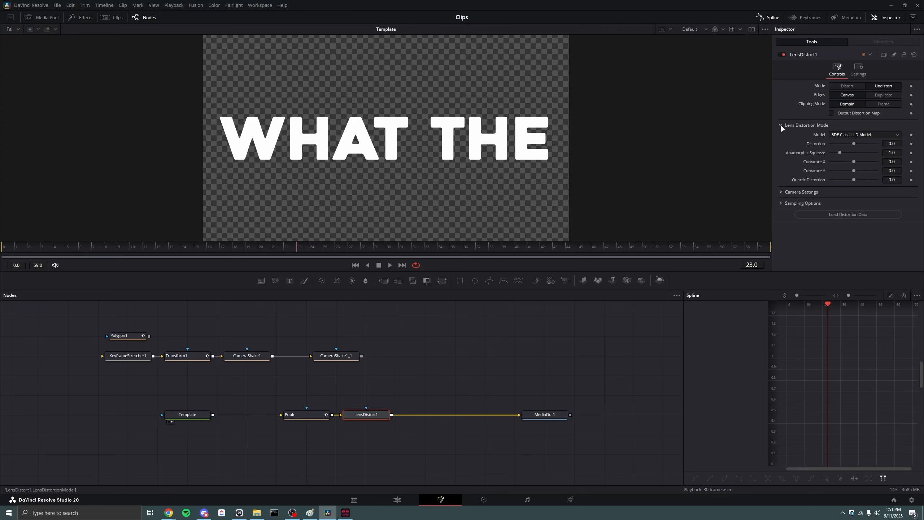
{"action": "left_click_drag", "start_coordinate": [854, 143], "coordinate": [859, 144]}
{"action": "left_click", "coordinate": [535, 415]}
{"action": "key", "text": "1"}
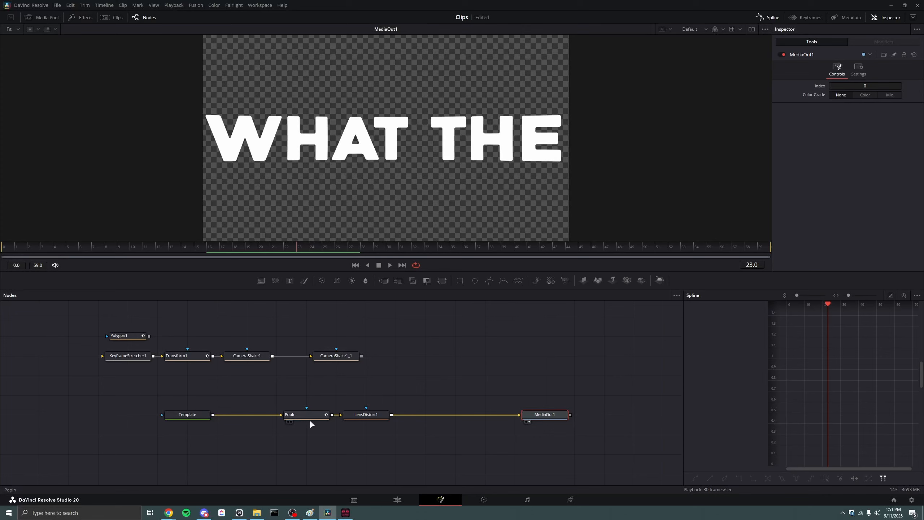
Set LensDistort1's Distortion to -0.339, Curvature X to -0.5 and Curvature Y to about 0.11, and scrub the pop-in
{"action": "left_click", "coordinate": [369, 415]}
{"action": "left_click_drag", "start_coordinate": [858, 144], "coordinate": [838, 144]}
{"action": "left_click_drag", "start_coordinate": [896, 162], "coordinate": [131, 159]}
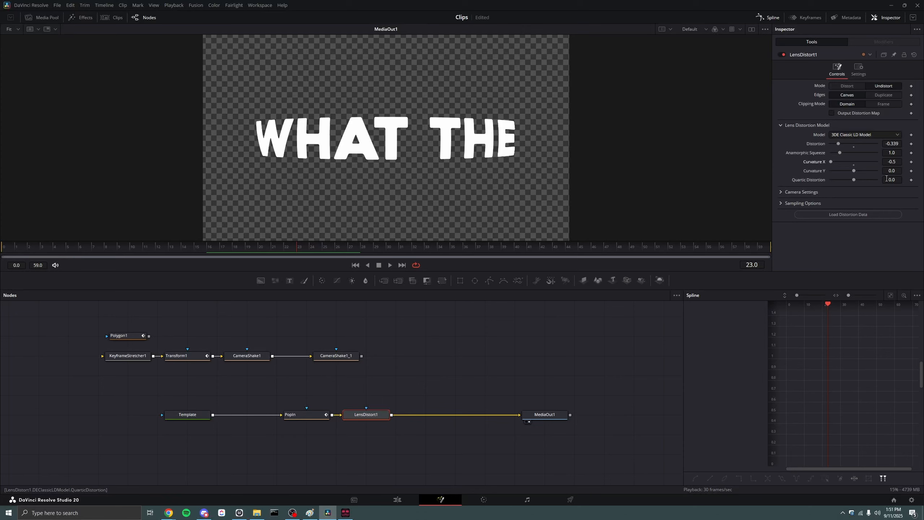
{"action": "mouse_move", "coordinate": [853, 170]}
{"action": "left_mouse_down"}
{"action": "mouse_move", "coordinate": [877, 172]}
{"action": "mouse_move", "coordinate": [859, 171]}
{"action": "left_mouse_up"}
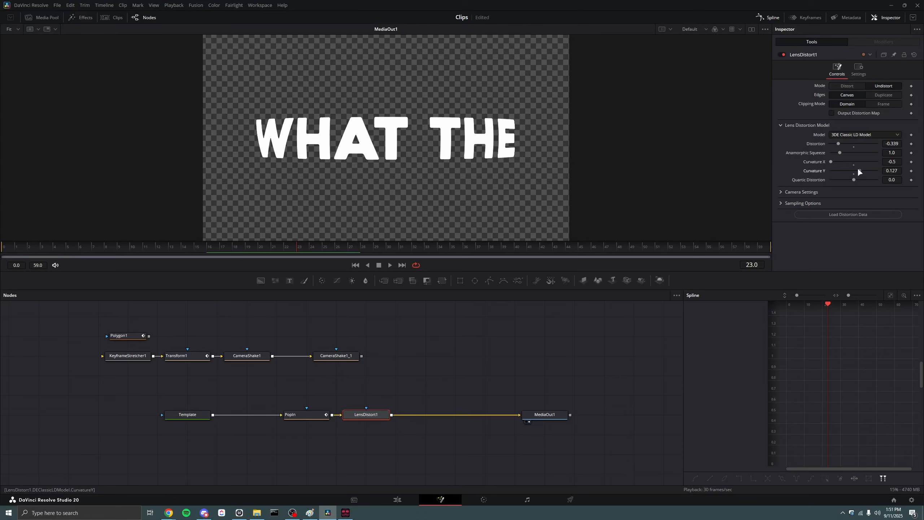
{"action": "left_click_drag", "start_coordinate": [26, 249], "coordinate": [221, 253]}
{"action": "left_click_drag", "start_coordinate": [221, 253], "coordinate": [91, 244]}
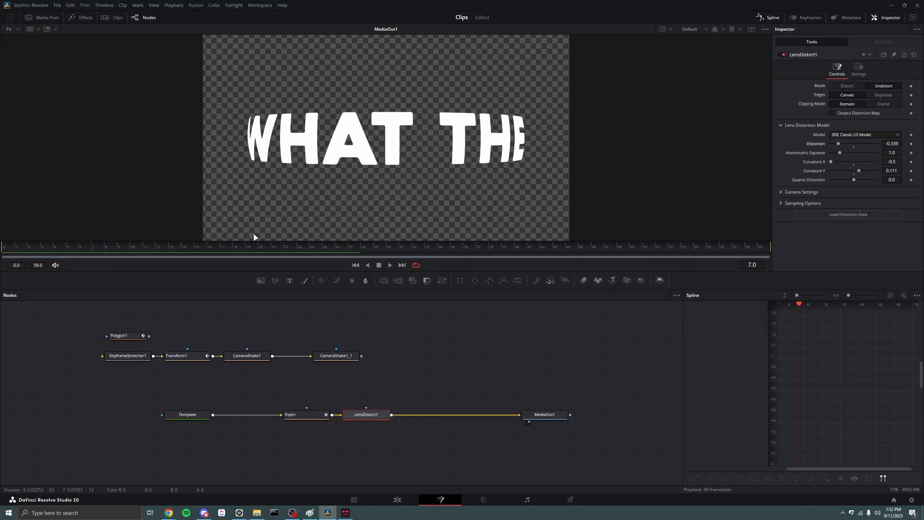
Keyframe LensDistort1's Distortion at -0.339 on frame 7 and at 0 on frame 14
{"action": "left_click", "coordinate": [912, 144]}
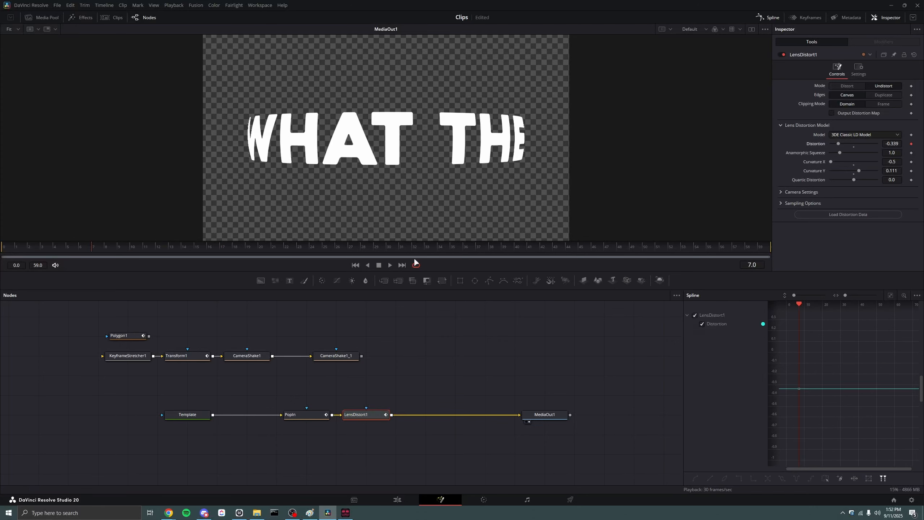
{"action": "left_click", "coordinate": [206, 247]}
{"action": "key", "text": "Left"}
{"action": "key", "text": "Left"}
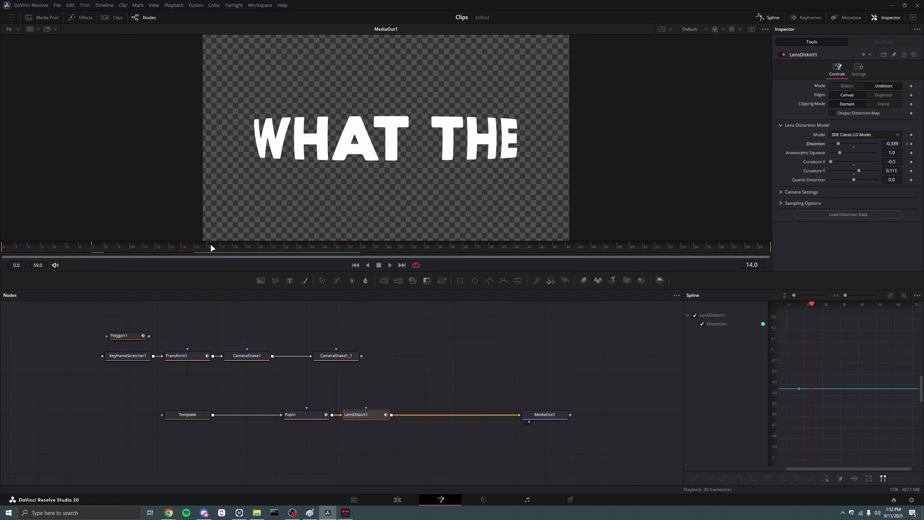
{"action": "double_click", "coordinate": [892, 144]}
{"action": "type", "text": "0"}
{"action": "key", "text": "Tab"}
Scrub the distortion keyframes and play the animation back from frame 0
{"action": "left_click_drag", "start_coordinate": [75, 248], "coordinate": [116, 276]}
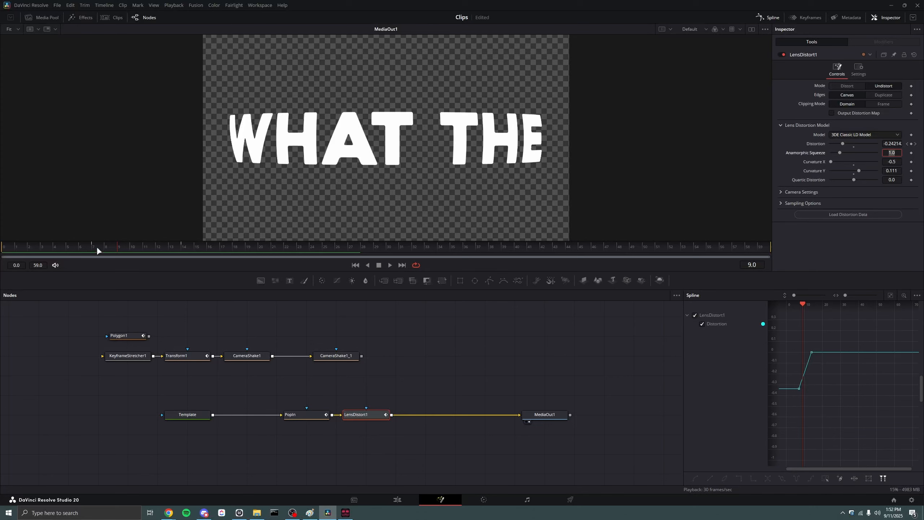
{"action": "left_click_drag", "start_coordinate": [98, 247], "coordinate": [1, 248]}
{"action": "left_click", "coordinate": [77, 351]}
{"action": "key", "text": "space"}
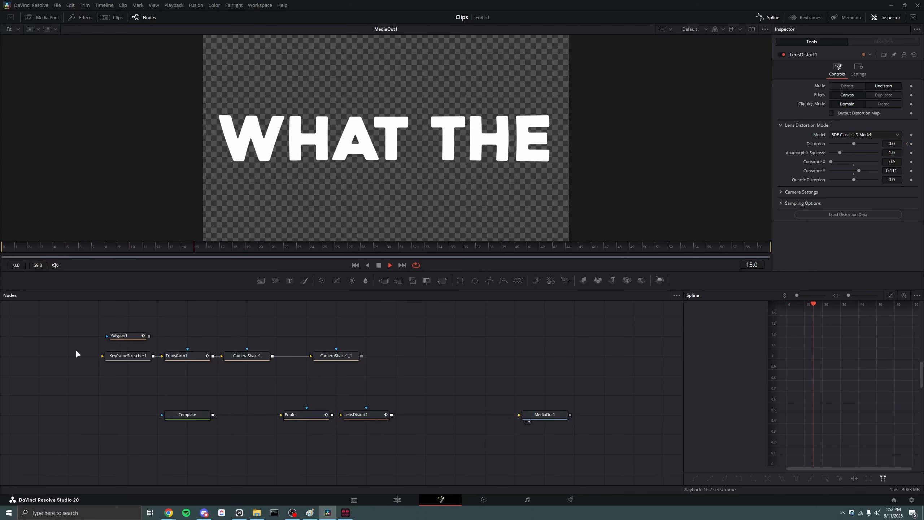
{"action": "key", "text": "space"}
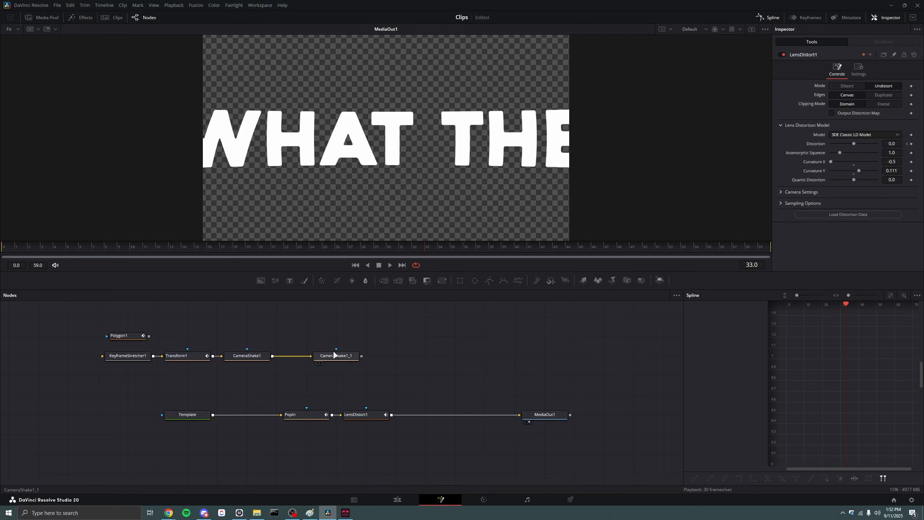
Load the Template text node into the viewer, apply Character Level Styling to its WHAT THE text and show the modifier's settings
{"action": "left_click", "coordinate": [186, 415]}
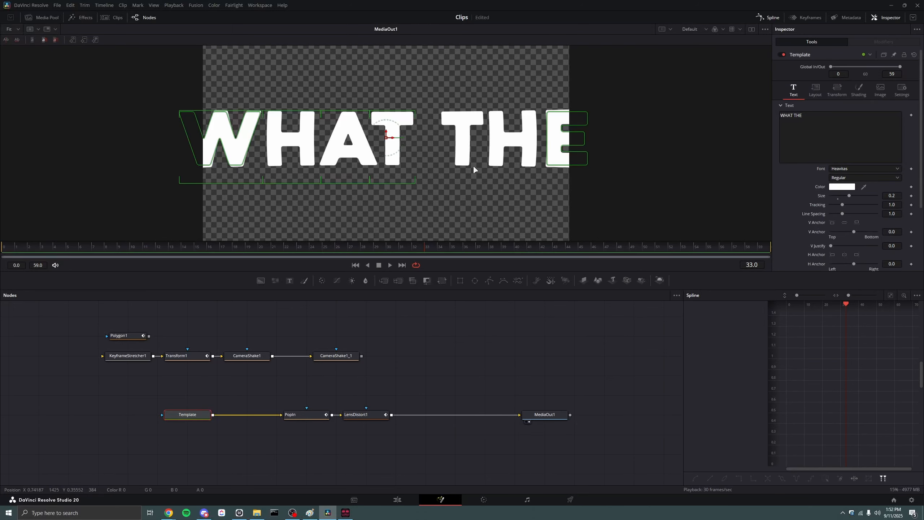
{"action": "key", "text": "1"}
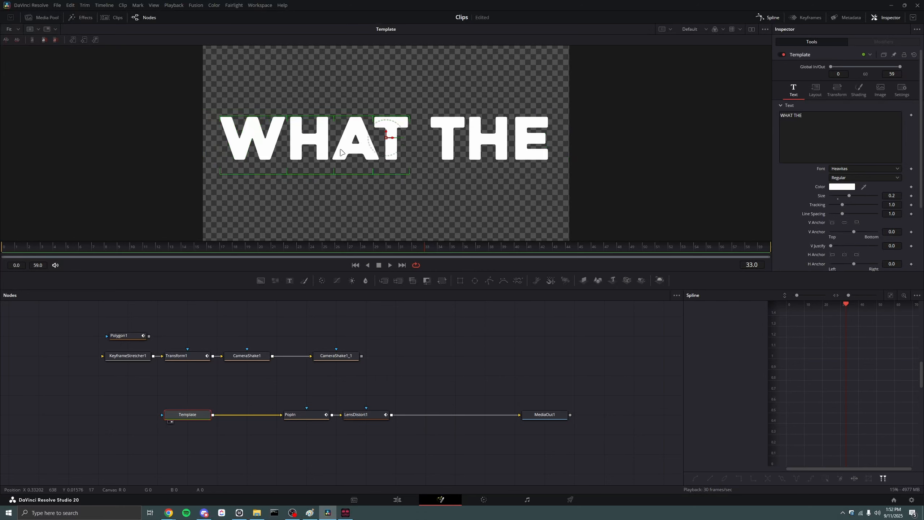
{"action": "left_click_drag", "start_coordinate": [572, 70], "coordinate": [436, 193]}
{"action": "left_click_drag", "start_coordinate": [184, 85], "coordinate": [411, 209]}
{"action": "left_click", "coordinate": [809, 146]}
{"action": "right_click", "coordinate": [801, 141]}
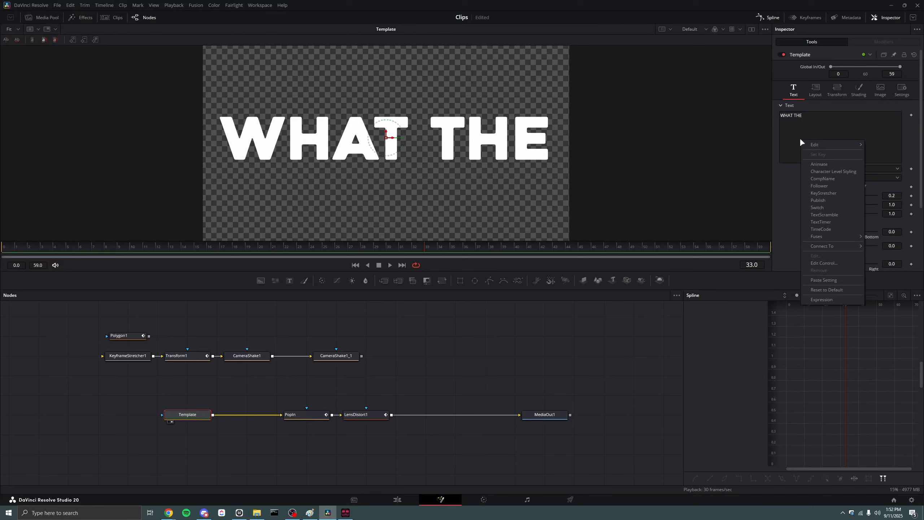
{"action": "left_click", "coordinate": [819, 164]}
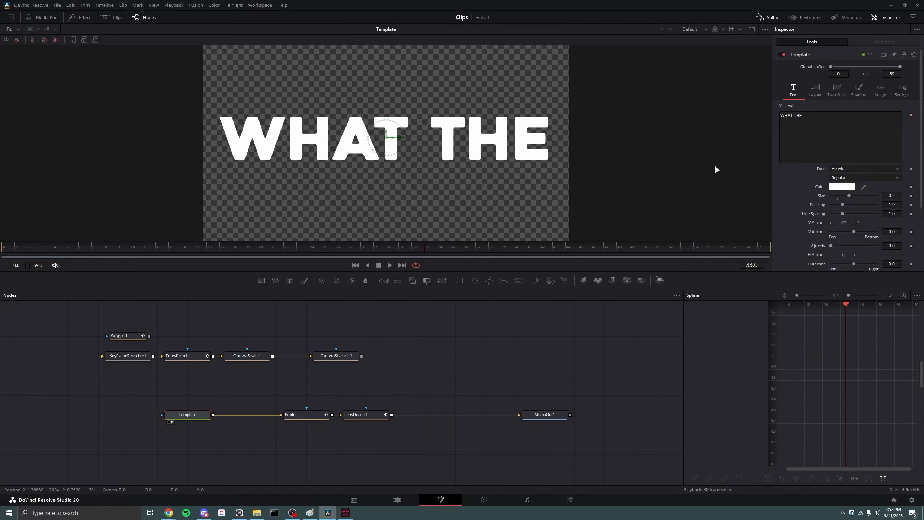
{"action": "right_click", "coordinate": [802, 139]}
{"action": "left_click", "coordinate": [783, 126]}
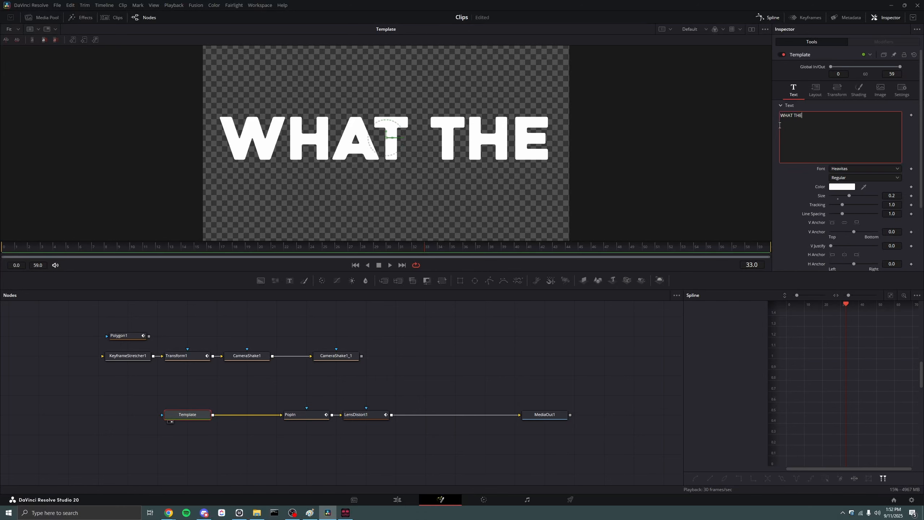
{"action": "right_click", "coordinate": [813, 130]}
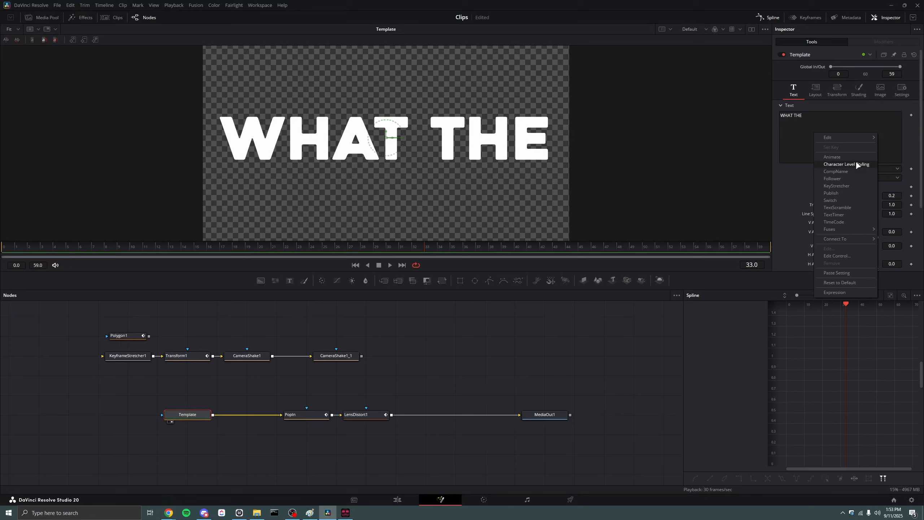
{"action": "left_click", "coordinate": [833, 163]}
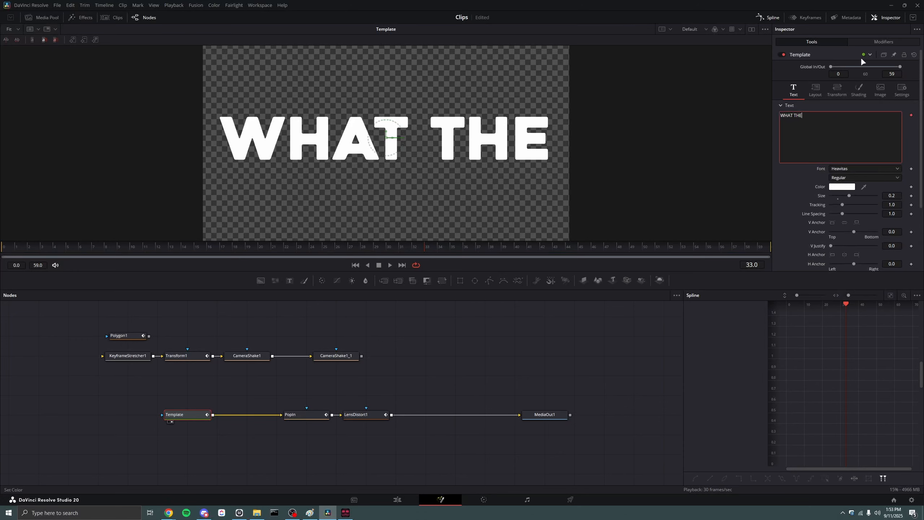
{"action": "left_click", "coordinate": [866, 39]}
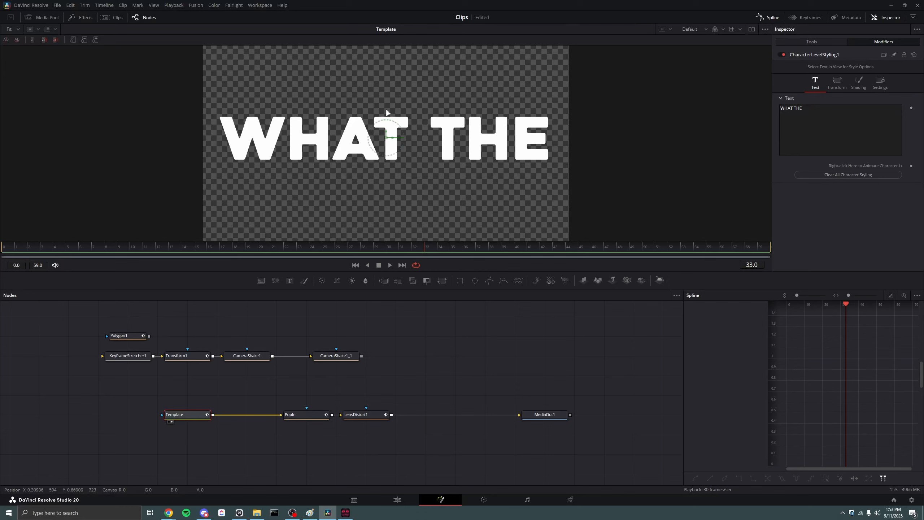
In the Character Level Styling modifier, set the letters AT to size 0.075 and give the final E a thin font
{"action": "left_click_drag", "start_coordinate": [341, 90], "coordinate": [378, 179]}
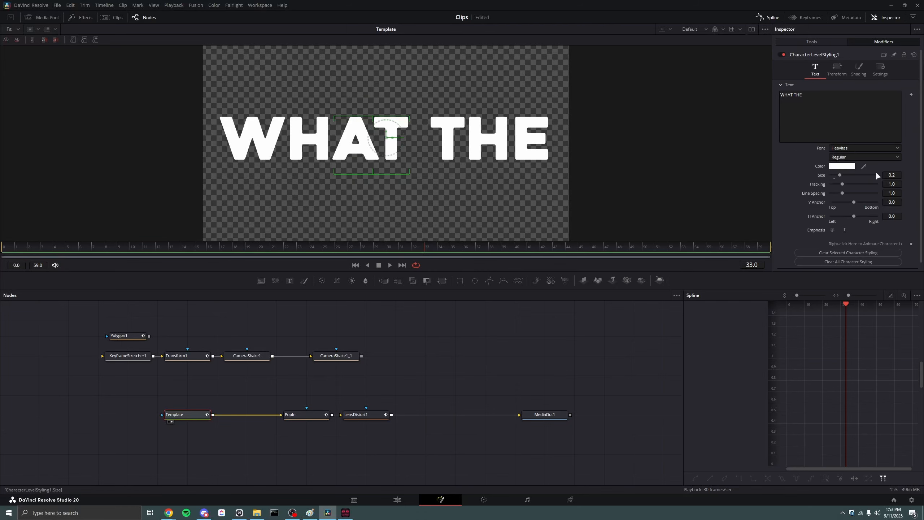
{"action": "left_click_drag", "start_coordinate": [839, 175], "coordinate": [834, 175]}
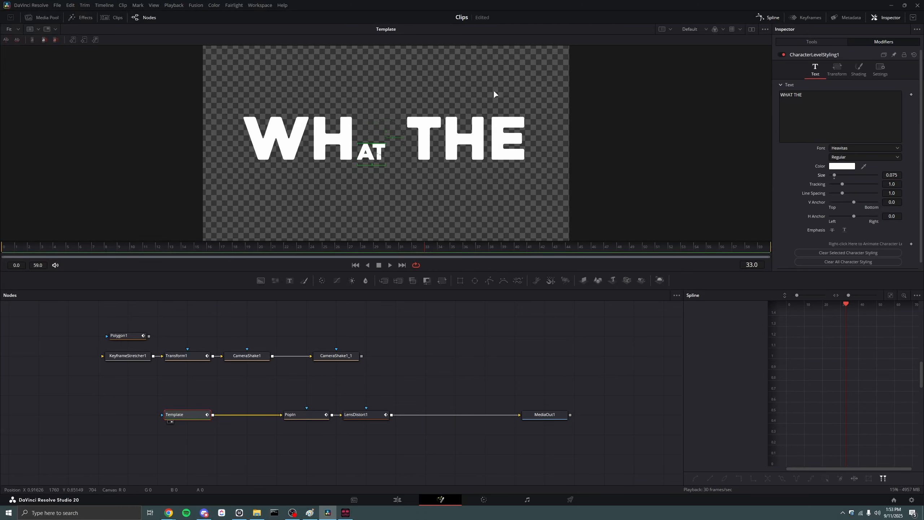
{"action": "left_click_drag", "start_coordinate": [495, 94], "coordinate": [542, 162]}
{"action": "left_click", "coordinate": [863, 147]}
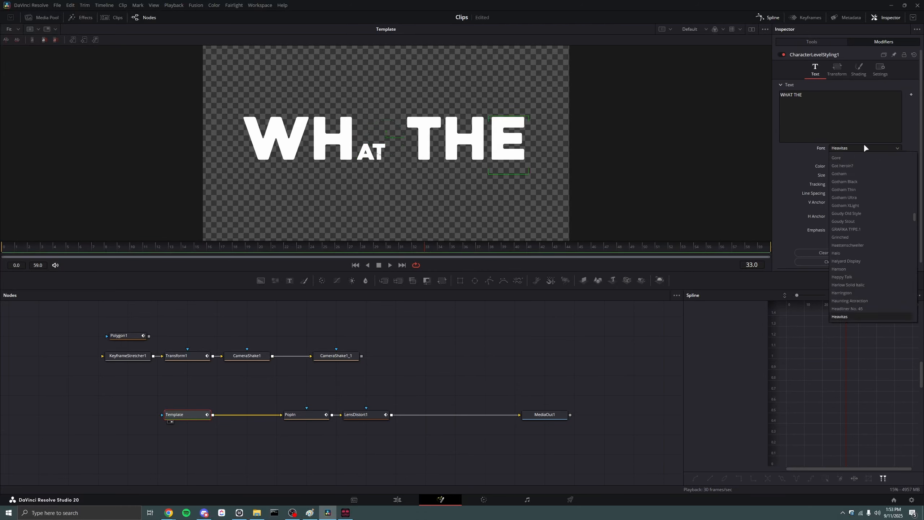
{"action": "left_click", "coordinate": [849, 170]}
Color the letters WH red and set their Tracking to 1.48 and Line Spacing to 2.236
{"action": "left_click_drag", "start_coordinate": [244, 96], "coordinate": [337, 179]}
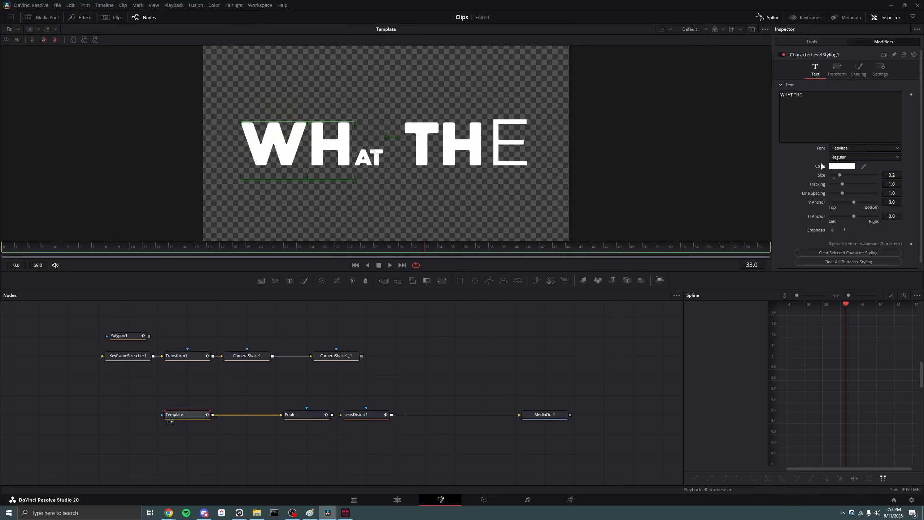
{"action": "left_click", "coordinate": [839, 166]}
{"action": "left_click_drag", "start_coordinate": [484, 210], "coordinate": [462, 190]}
{"action": "left_click", "coordinate": [540, 317]}
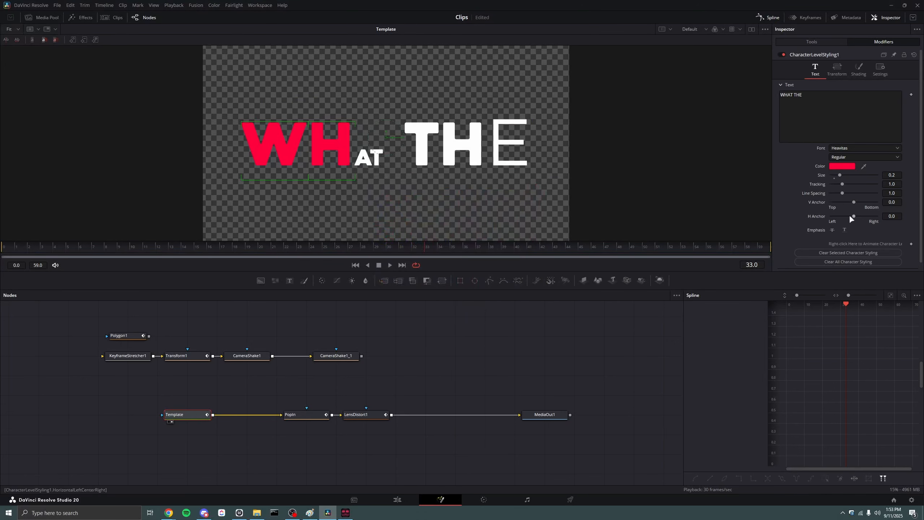
{"action": "mouse_move", "coordinate": [857, 192]}
{"action": "left_mouse_down"}
{"action": "mouse_move", "coordinate": [855, 213]}
{"action": "mouse_move", "coordinate": [846, 183]}
{"action": "left_mouse_up"}
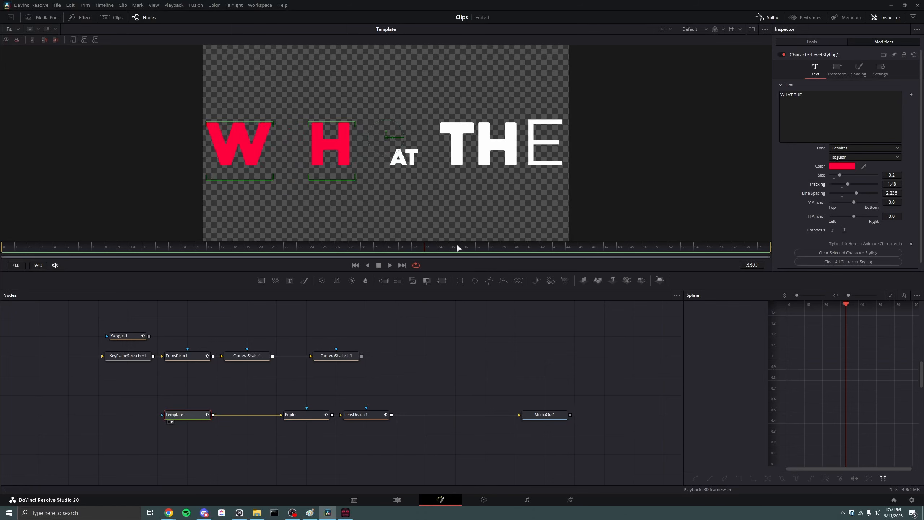
Select different groups of letters in the styled title in the viewer and save the project
{"action": "left_click", "coordinate": [339, 232]}
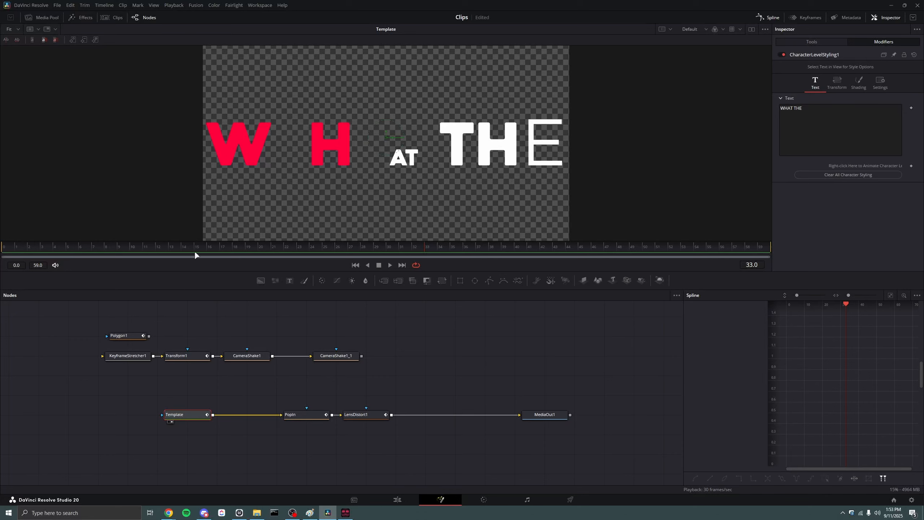
{"action": "left_click_drag", "start_coordinate": [201, 88], "coordinate": [343, 191]}
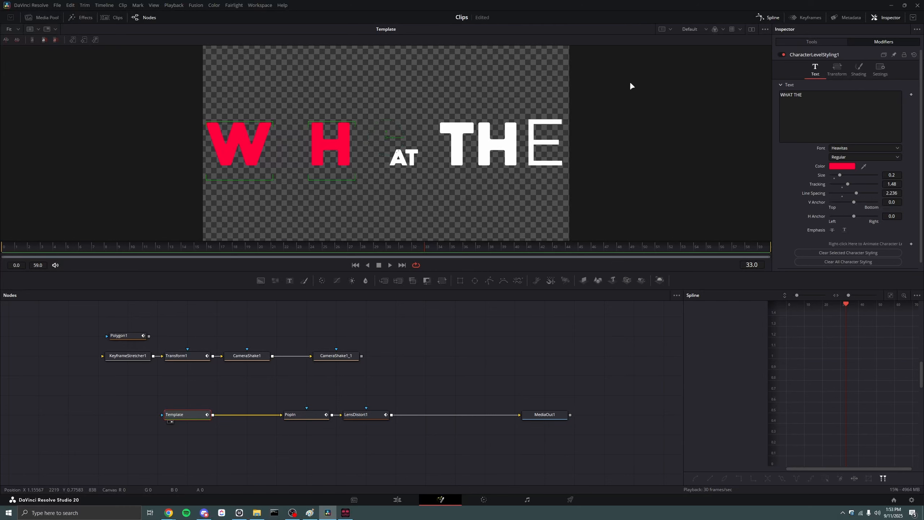
{"action": "left_click_drag", "start_coordinate": [594, 90], "coordinate": [383, 203]}
{"action": "left_click_drag", "start_coordinate": [150, 91], "coordinate": [393, 187]}
{"action": "key", "text": "ctrl+s"}
Scrub to frame 11 and remove the CharacterLevelStyling1 modifier from the Template node's text
{"action": "left_click", "coordinate": [323, 415]}
{"action": "left_click", "coordinate": [358, 415]}
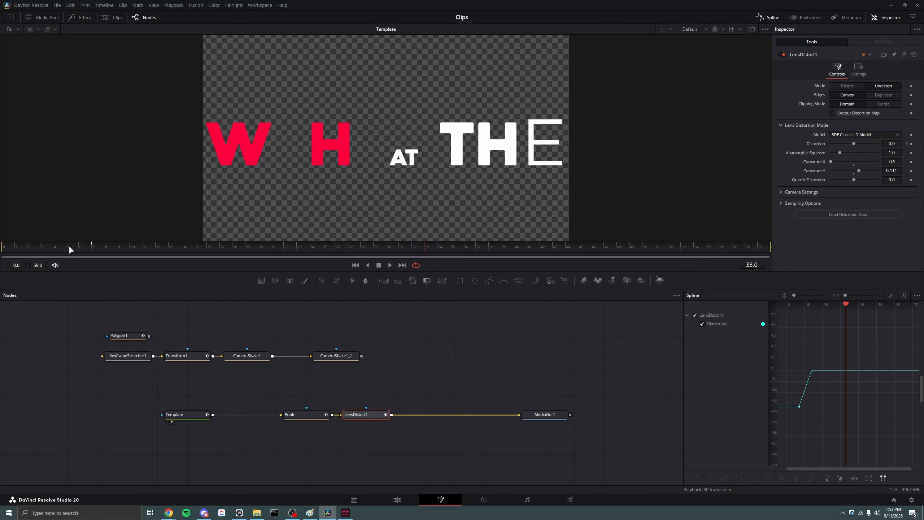
{"action": "left_click_drag", "start_coordinate": [63, 248], "coordinate": [143, 260]}
{"action": "left_click", "coordinate": [174, 415]}
{"action": "right_click", "coordinate": [811, 145]}
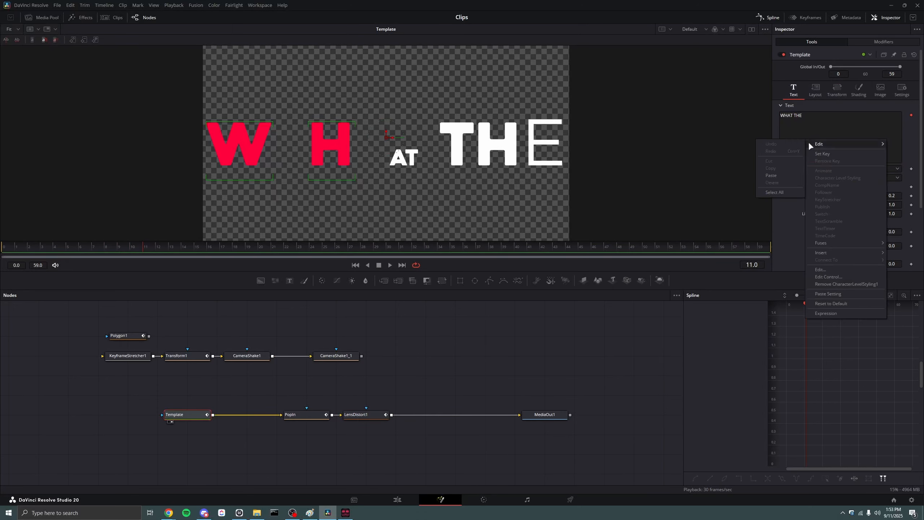
{"action": "left_click", "coordinate": [846, 284]}
View MediaOut1, shift LensDistort1's Distortion keyframes earlier to frames 1 and 8, and scrub the pop-in
{"action": "left_click", "coordinate": [544, 415]}
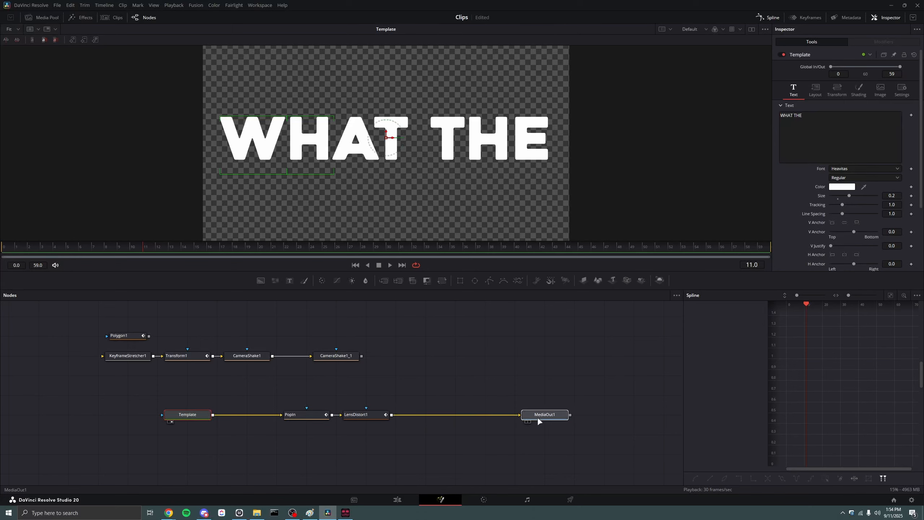
{"action": "left_click_drag", "start_coordinate": [85, 246], "coordinate": [106, 257]}
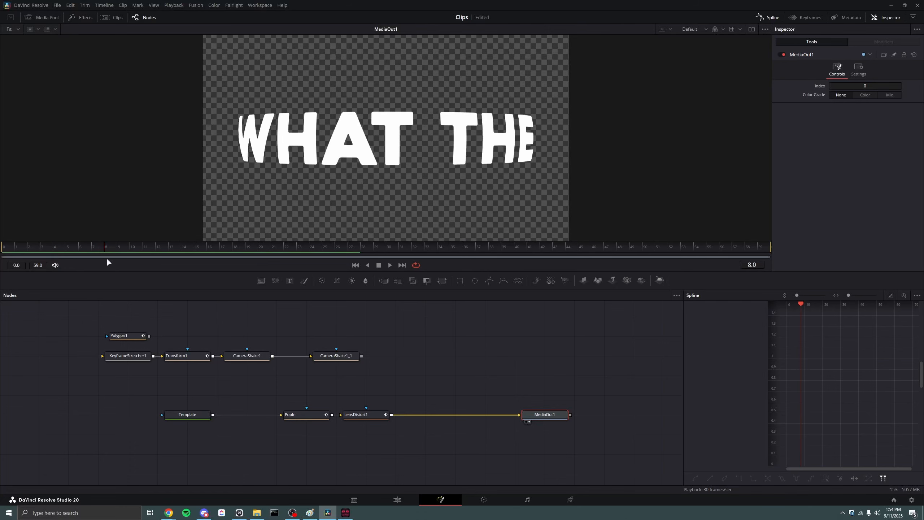
{"action": "left_click", "coordinate": [366, 416]}
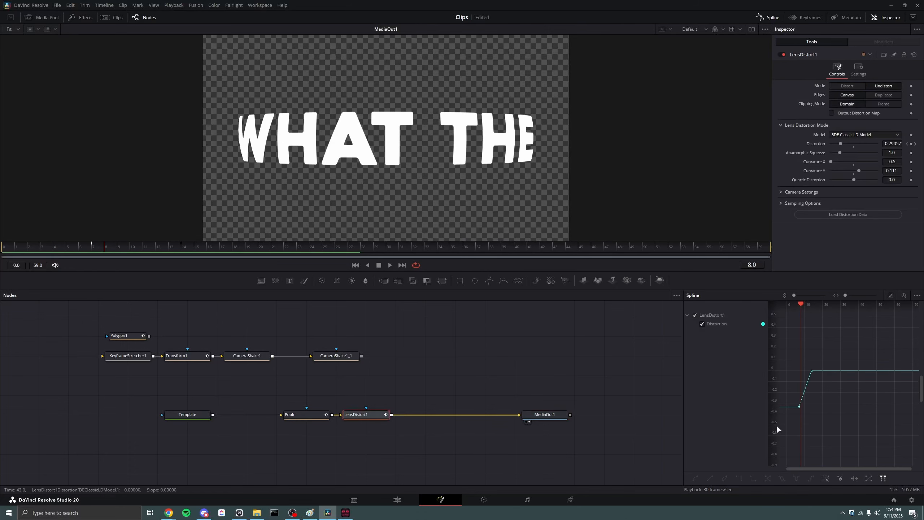
{"action": "mouse_move", "coordinate": [819, 371]}
{"action": "left_mouse_down"}
{"action": "mouse_move", "coordinate": [783, 427]}
{"action": "mouse_move", "coordinate": [843, 366]}
{"action": "mouse_move", "coordinate": [815, 371]}
{"action": "left_mouse_up"}
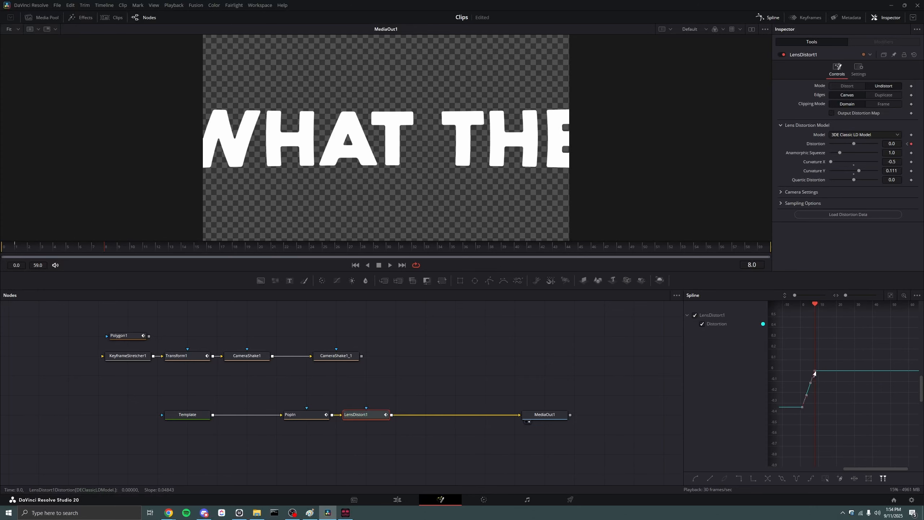
{"action": "left_click", "coordinate": [16, 246]}
{"action": "left_click_drag", "start_coordinate": [17, 246], "coordinate": [190, 254]}
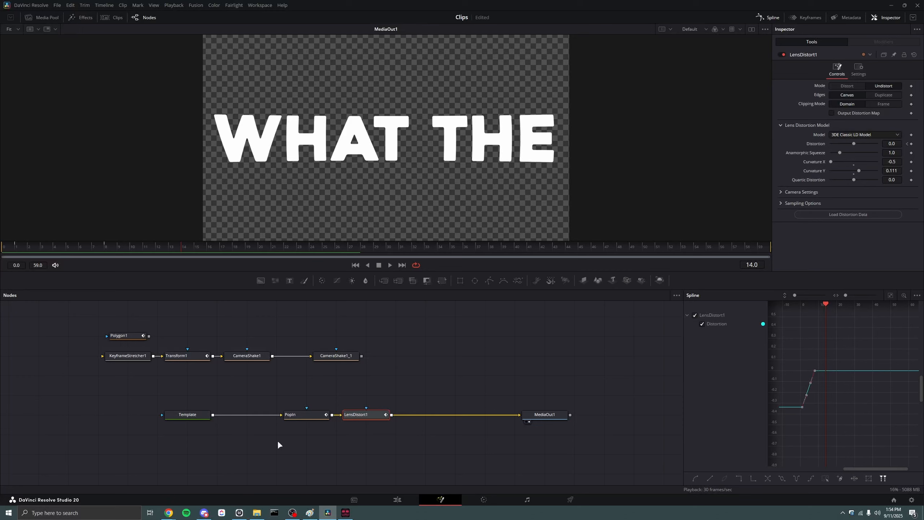
{"action": "left_click_drag", "start_coordinate": [511, 375], "coordinate": [379, 432]}
{"action": "left_click", "coordinate": [394, 395]}
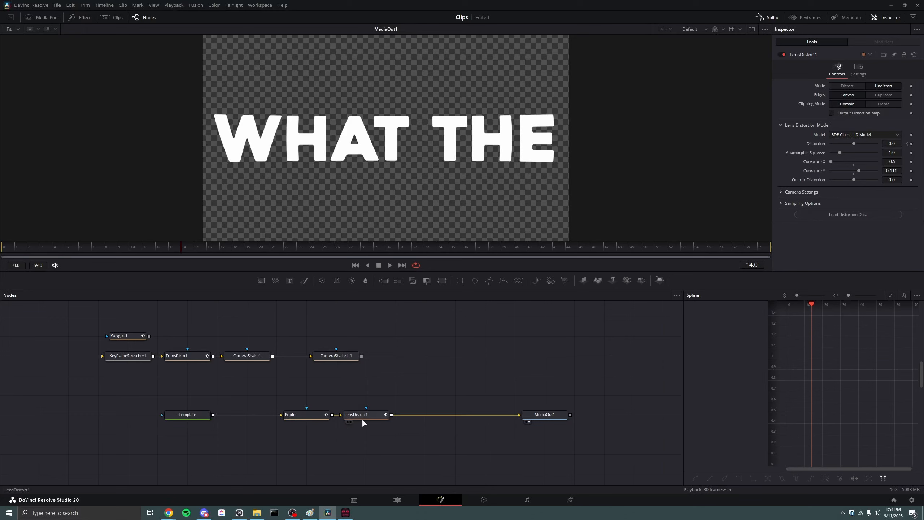
{"action": "scroll", "coordinate": [331, 436], "scroll_direction": "up", "scroll_amount": 2}
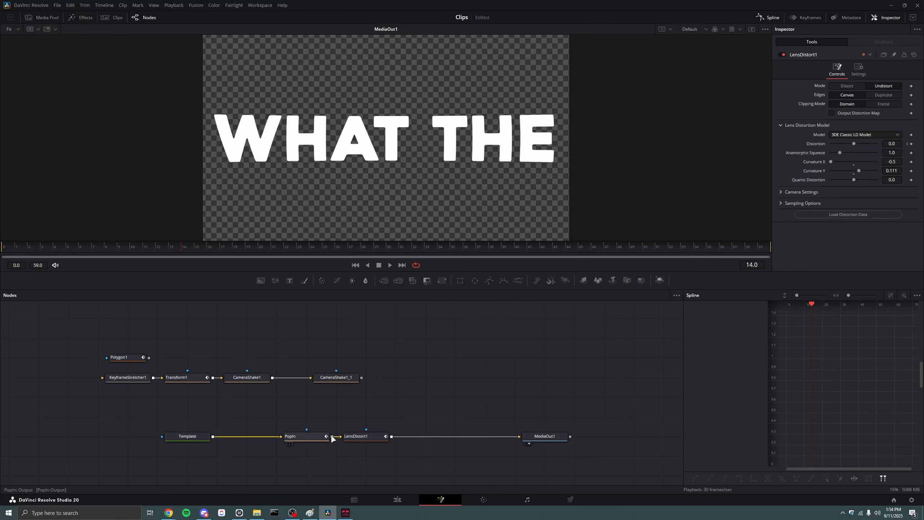
{"action": "scroll", "coordinate": [269, 398], "scroll_direction": "up", "scroll_amount": 2}
{"action": "scroll", "coordinate": [306, 403], "scroll_direction": "down", "scroll_amount": 2}
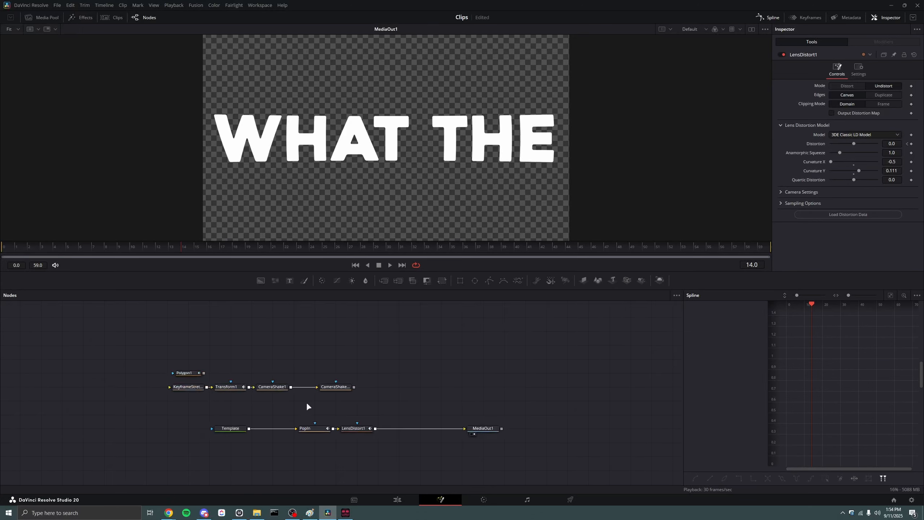
{"action": "scroll", "coordinate": [426, 426], "scroll_direction": "up", "scroll_amount": 3}
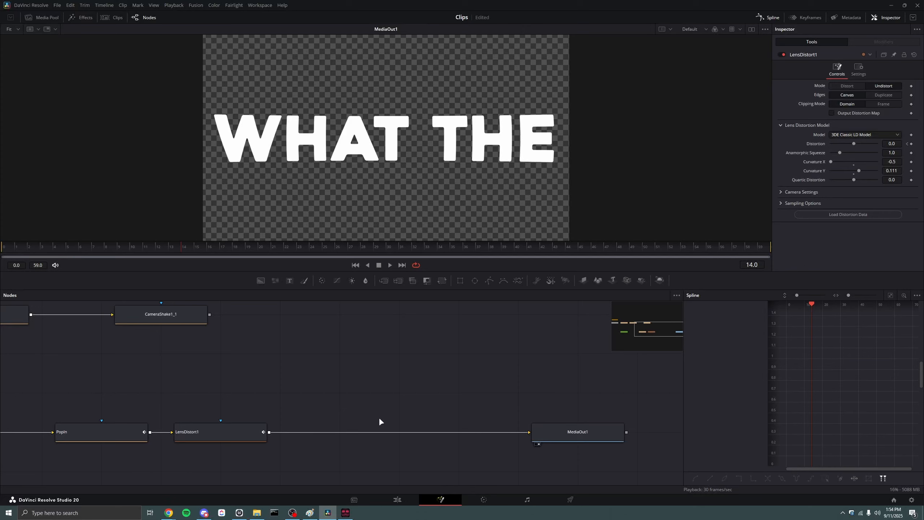
{"action": "scroll", "coordinate": [380, 420], "scroll_direction": "down", "scroll_amount": 1}
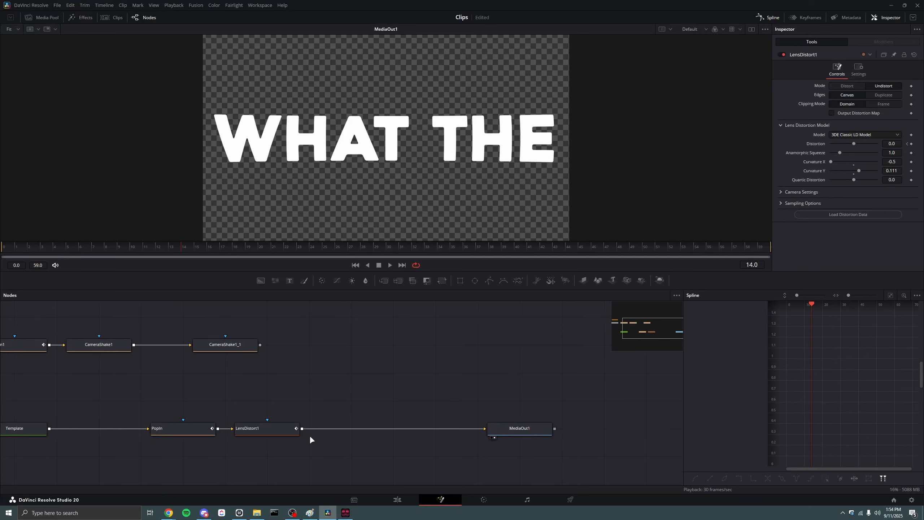
Try a different Distortion value on LensDistort1 at frame 11 and undo the change
{"action": "left_click", "coordinate": [277, 434]}
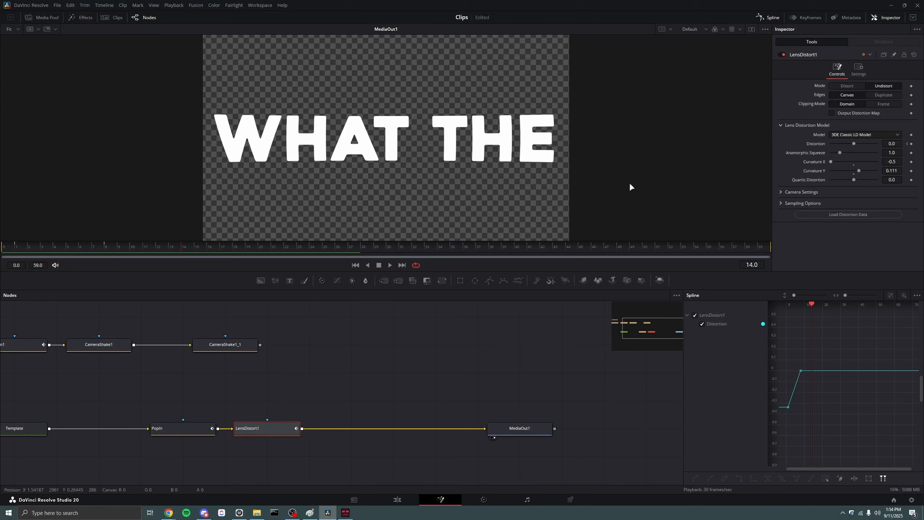
{"action": "mouse_move", "coordinate": [157, 244]}
{"action": "left_mouse_down"}
{"action": "mouse_move", "coordinate": [73, 241]}
{"action": "mouse_move", "coordinate": [272, 262]}
{"action": "mouse_move", "coordinate": [102, 254]}
{"action": "mouse_move", "coordinate": [220, 257]}
{"action": "mouse_move", "coordinate": [145, 252]}
{"action": "left_mouse_up"}
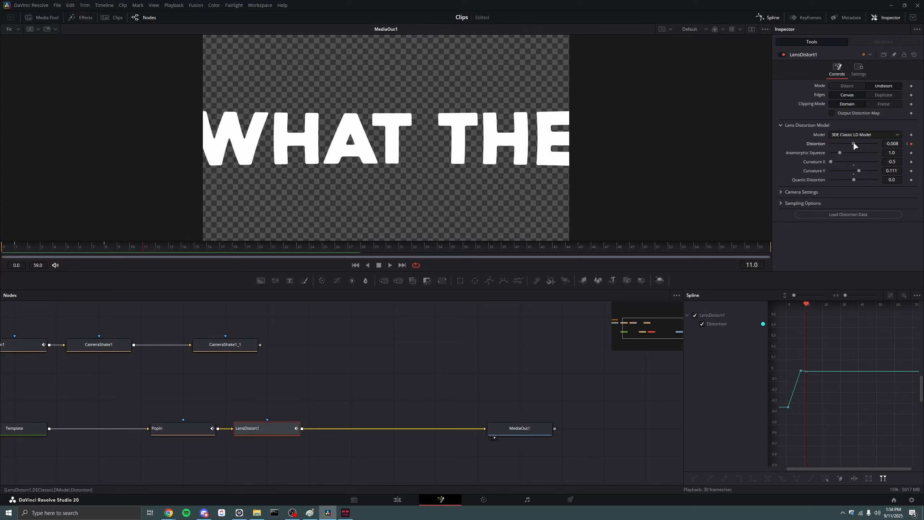
{"action": "left_click_drag", "start_coordinate": [853, 143], "coordinate": [870, 162]}
{"action": "key", "text": "ctrl+z"}
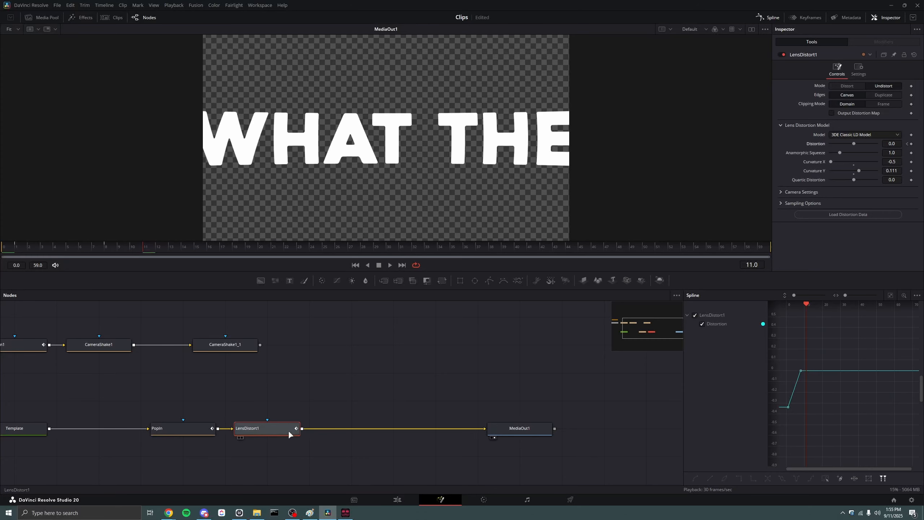
Search the tool list for lens and displace tools and close it without adding a node
{"action": "left_click", "coordinate": [278, 429]}
{"action": "left_click", "coordinate": [364, 396]}
{"action": "key", "text": "shift+space"}
{"action": "type", "text": "lens"}
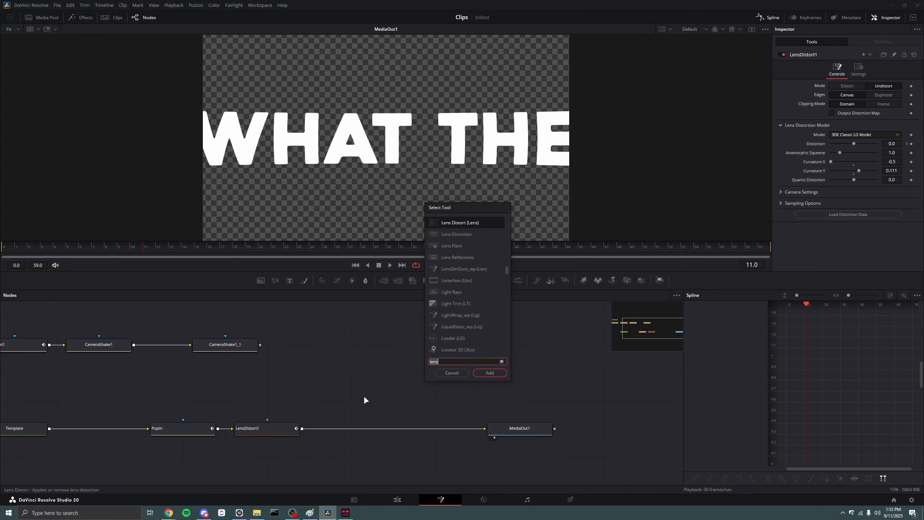
{"action": "key", "text": "BackSpace"}
{"action": "key", "text": "BackSpace"}
{"action": "key", "text": "BackSpace"}
{"action": "key", "text": "BackSpace"}
{"action": "type", "text": "dispal"}
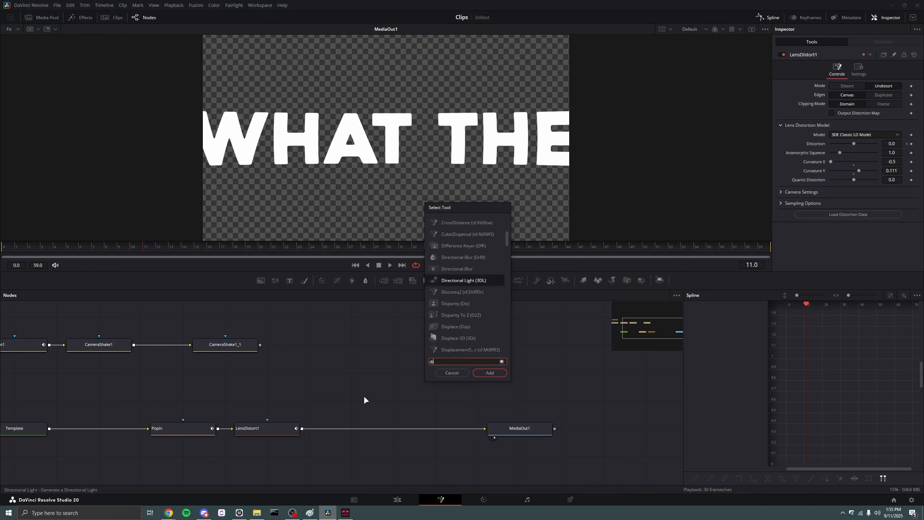
{"action": "key", "text": "BackSpace"}
{"action": "key", "text": "BackSpace"}
{"action": "type", "text": "lace"}
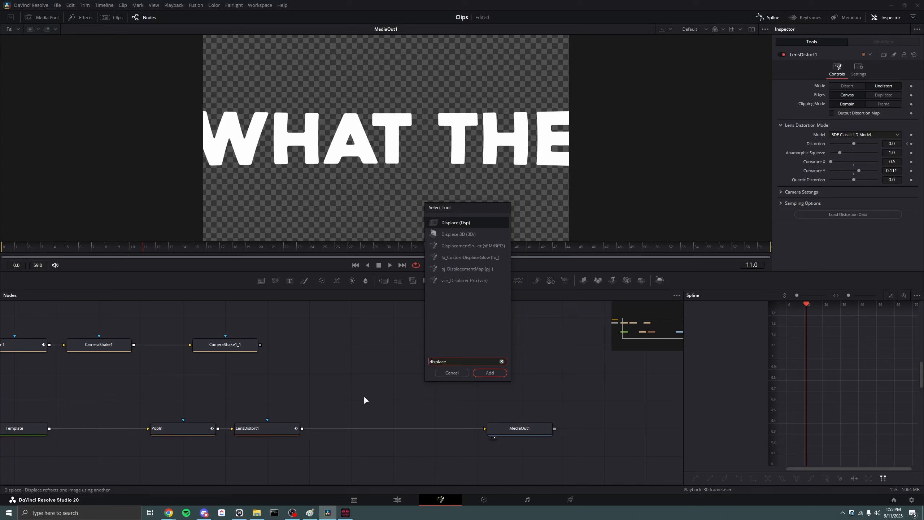
{"action": "left_click", "coordinate": [459, 373]}
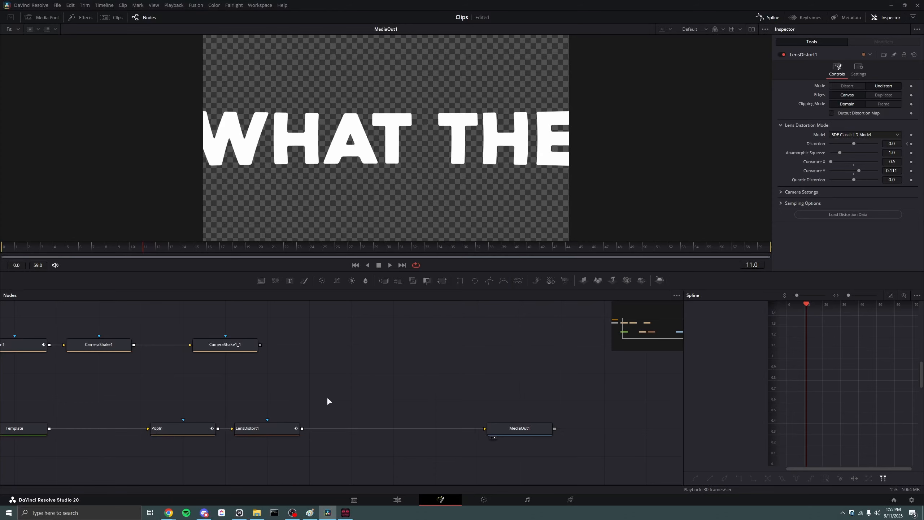
Reduce the Template node's text size to 0.1121 so the full title fits in the frame
{"action": "left_click_drag", "start_coordinate": [328, 399], "coordinate": [388, 406]}
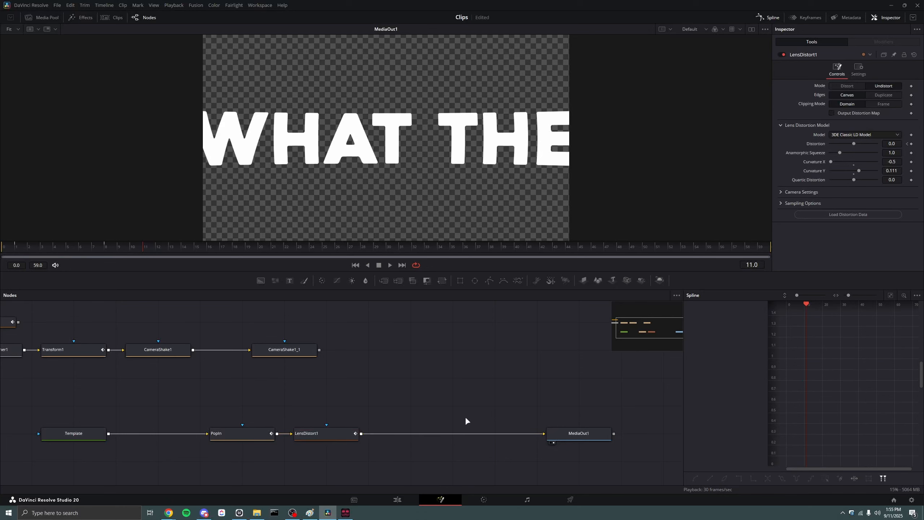
{"action": "key", "text": "shift+space"}
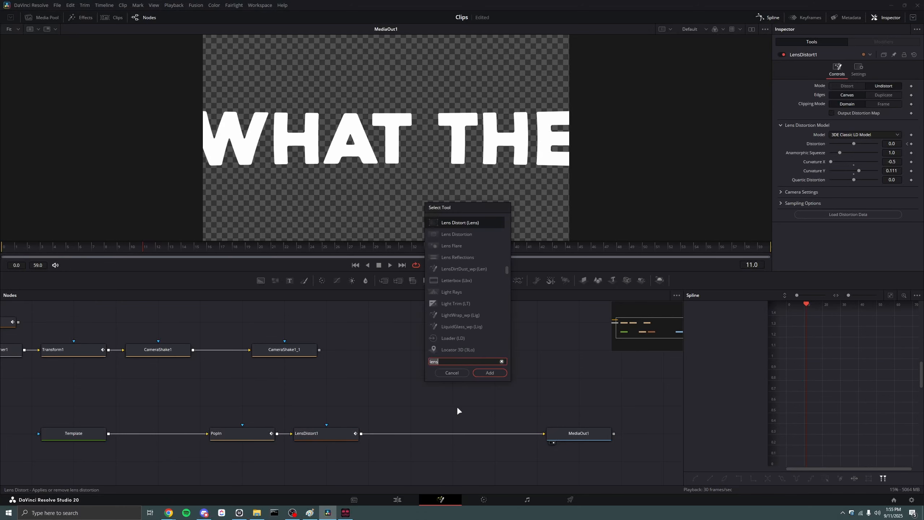
{"action": "left_click", "coordinate": [460, 374]}
{"action": "left_click", "coordinate": [89, 433]}
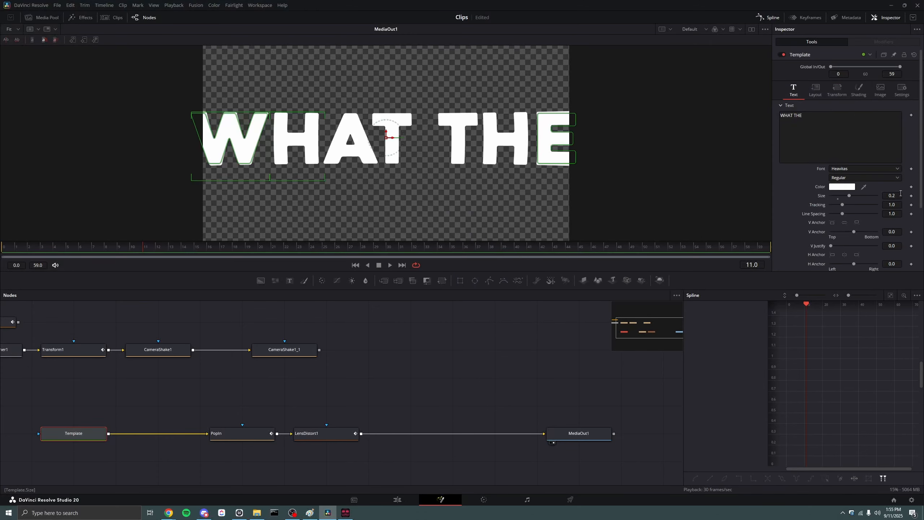
{"action": "left_click_drag", "start_coordinate": [897, 195], "coordinate": [866, 195]}
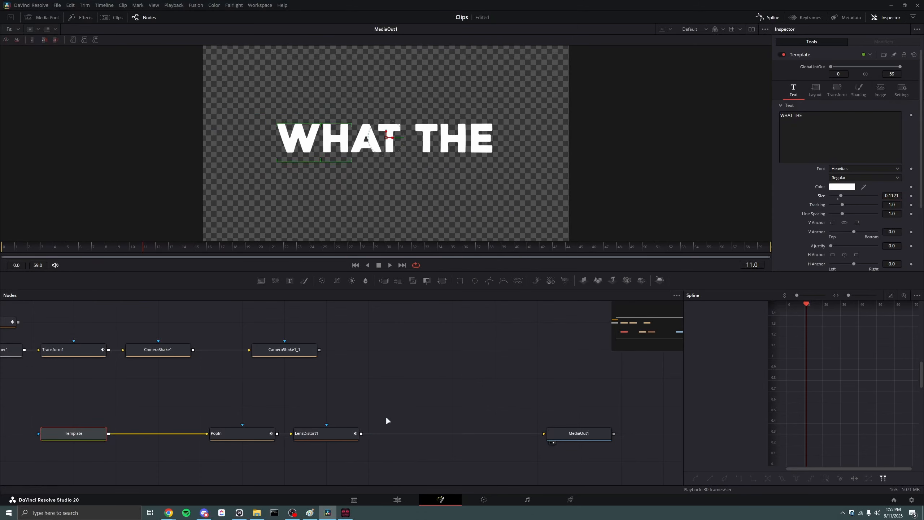
Add a DVE node after LensDistort1, feeding into MediaOut1
{"action": "left_click", "coordinate": [342, 430]}
{"action": "key", "text": "shift+space"}
{"action": "type", "text": "dve"}
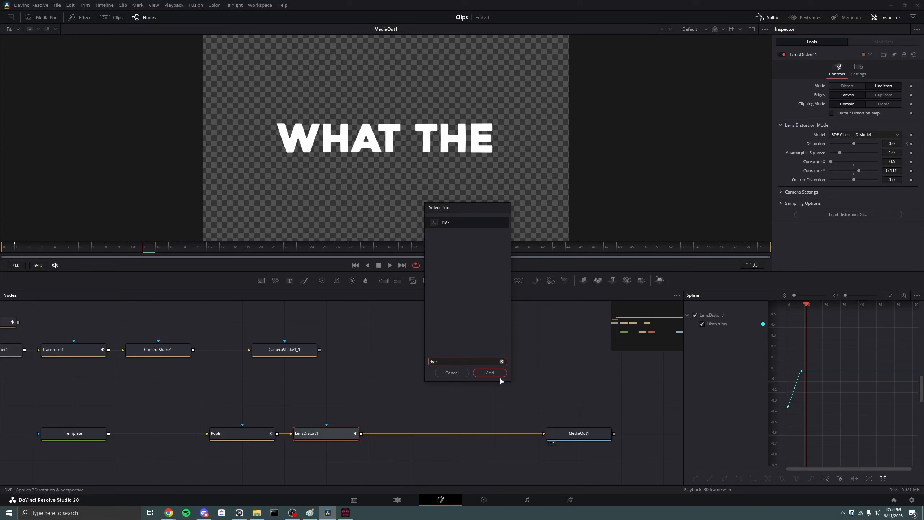
{"action": "key", "text": "Return"}
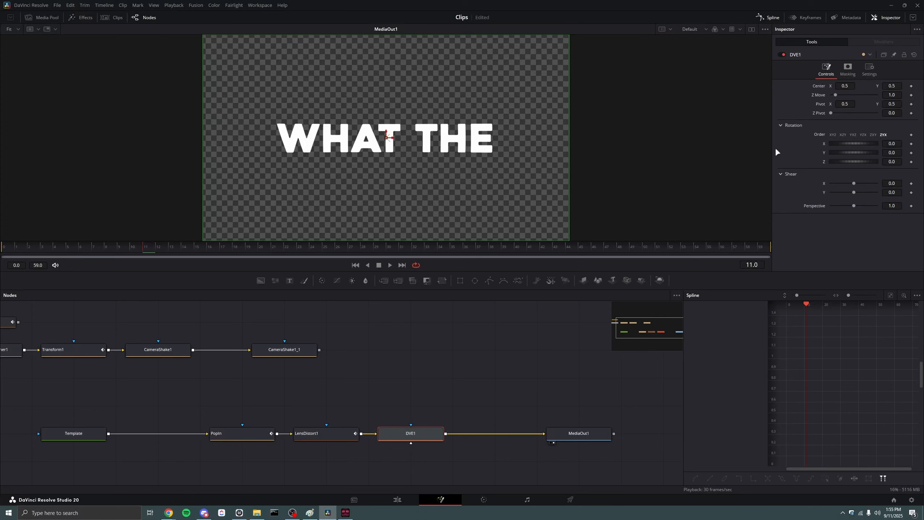
Give DVE1 a perspective tilt with X Pivot 1.036, Y Rotation 61.8 and Z Move 1.25
{"action": "left_click", "coordinate": [841, 103]}
{"action": "type", "text": "0.797"}
{"action": "left_click_drag", "start_coordinate": [892, 153], "coordinate": [923, 155]}
{"action": "left_click_drag", "start_coordinate": [844, 104], "coordinate": [882, 95]}
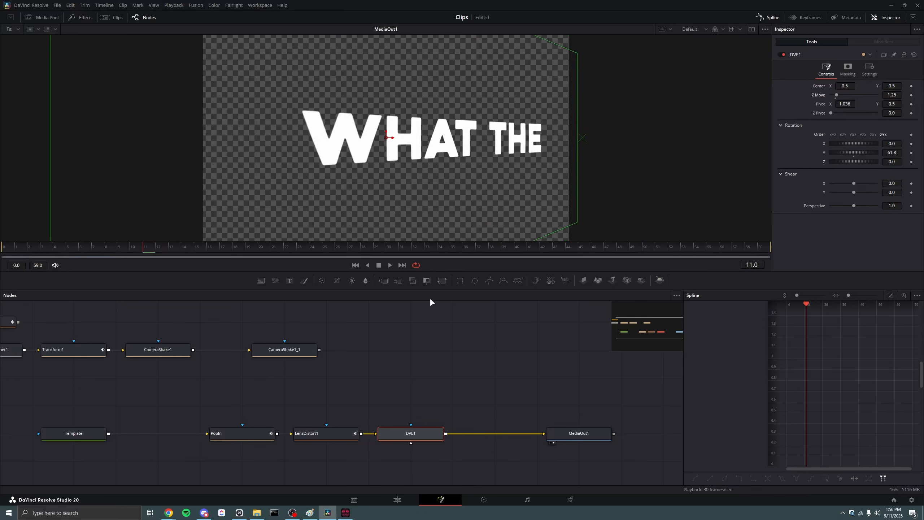
{"action": "left_click_drag", "start_coordinate": [452, 386], "coordinate": [422, 445]}
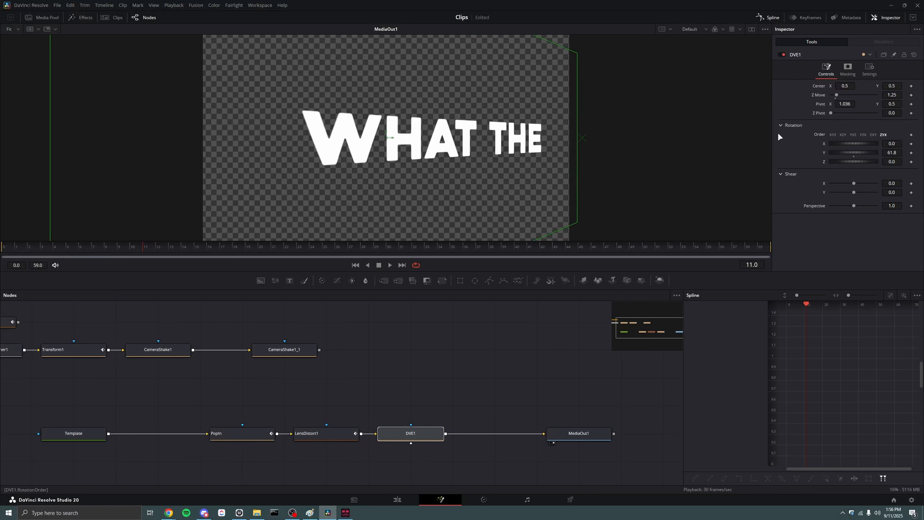
{"action": "mouse_move", "coordinate": [894, 114]}
{"action": "left_mouse_down"}
{"action": "mouse_move", "coordinate": [877, 114]}
{"action": "mouse_move", "coordinate": [894, 114]}
{"action": "left_mouse_up"}
{"action": "left_click", "coordinate": [457, 395]}
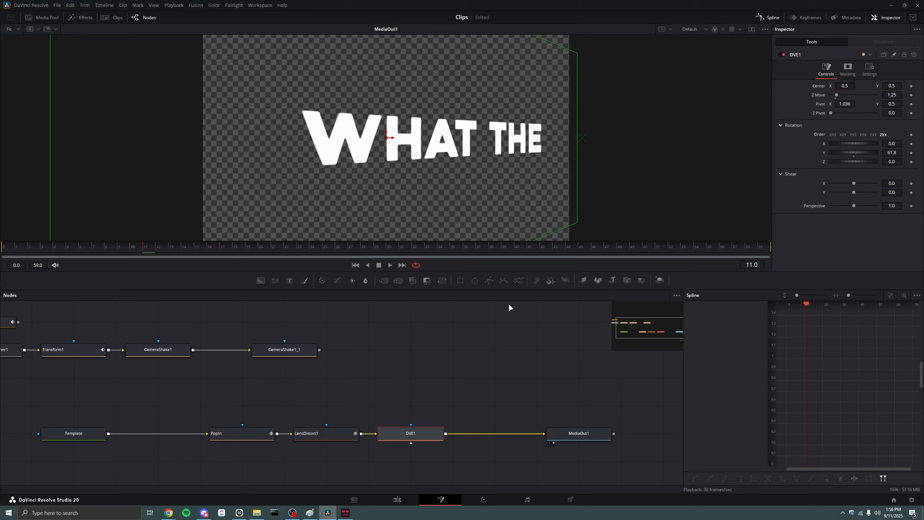
Try the title without perspective by deleting the DVE1 node
{"action": "left_click", "coordinate": [463, 380]}
{"action": "left_click_drag", "start_coordinate": [483, 363], "coordinate": [401, 449]}
{"action": "left_click", "coordinate": [396, 444]}
{"action": "key", "text": "Delete"}
Try a Path layout for the Template text, drawing a slightly rising two-point path across the title
{"action": "left_click", "coordinate": [73, 435]}
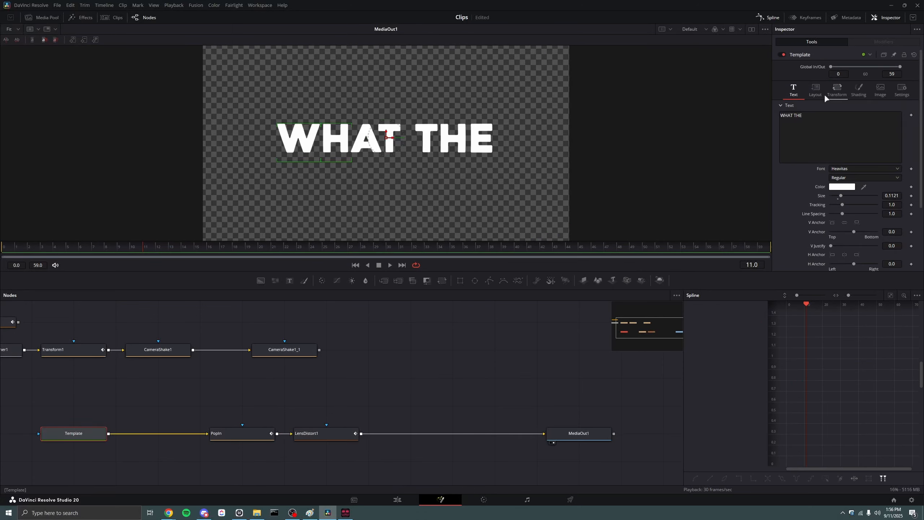
{"action": "left_click", "coordinate": [815, 89]}
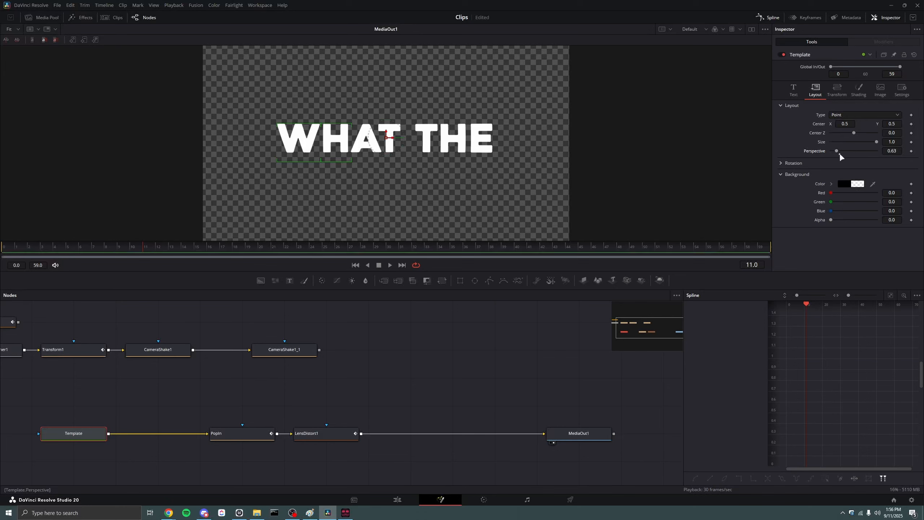
{"action": "left_click", "coordinate": [855, 113]}
{"action": "left_click", "coordinate": [846, 146]}
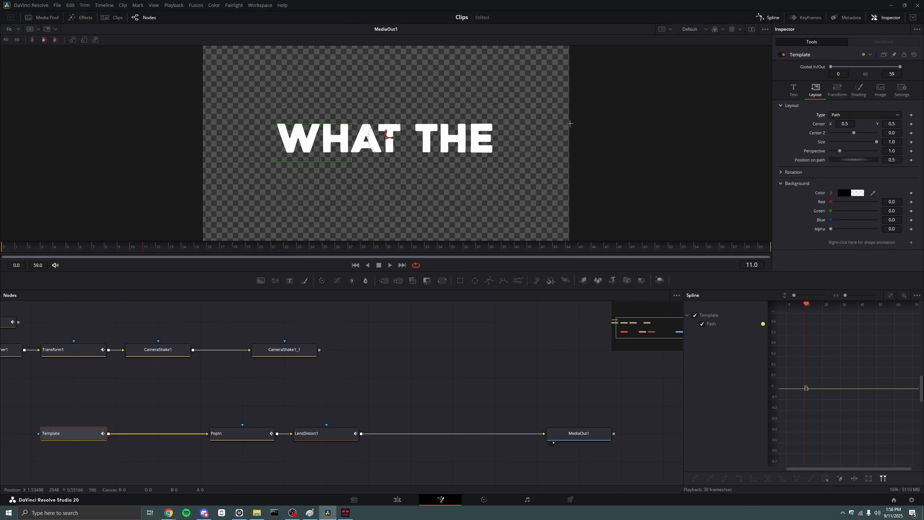
{"action": "left_click", "coordinate": [270, 138]}
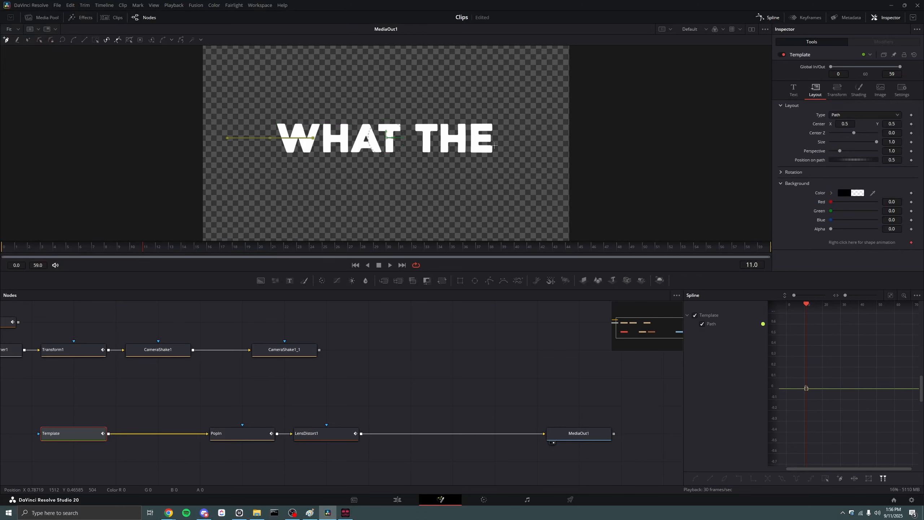
{"action": "left_click", "coordinate": [507, 130]}
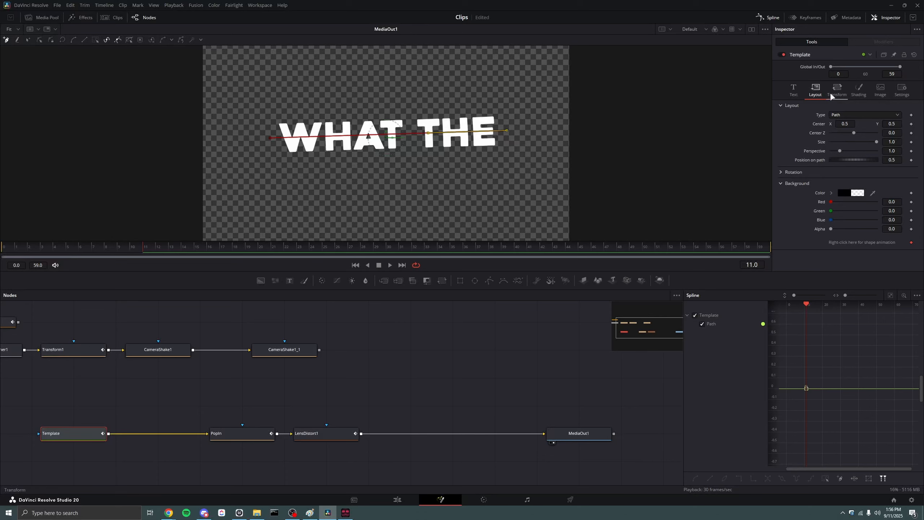
Try different layout values on the path text, with Perspective 2.992, Size 0.906, Center Z -0.16 and Position on path -0.21
{"action": "left_click_drag", "start_coordinate": [839, 151], "coordinate": [818, 159]}
{"action": "left_click", "coordinate": [850, 150]}
{"action": "left_click", "coordinate": [871, 140]}
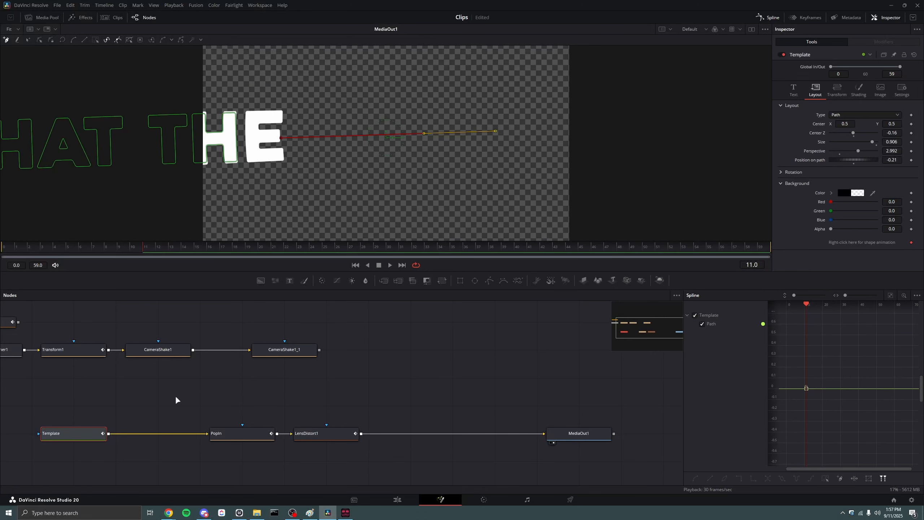
Delete the Template node, and undo back through the path layout edits and the DVE1 deletion
{"action": "key", "text": "Delete"}
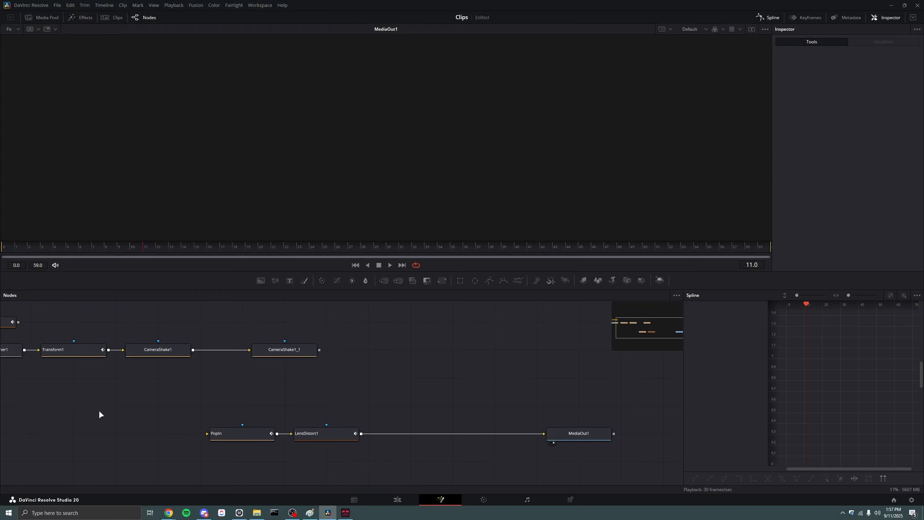
{"action": "key", "text": "ctrl+z"}
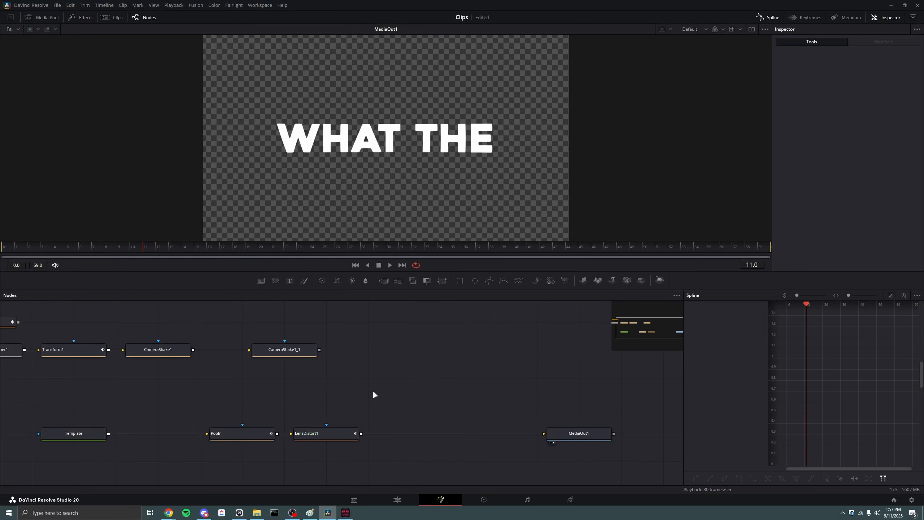
{"action": "key", "text": "ctrl+shift+z"}
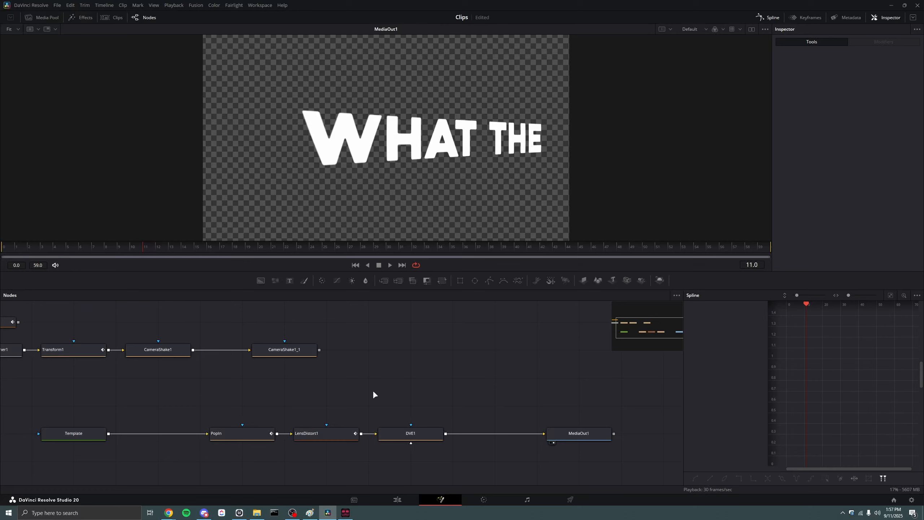
Move the DVE1 node closer to MediaOut1 in the node flow and deselect it
{"action": "scroll", "coordinate": [286, 412], "scroll_direction": "down", "scroll_amount": 3}
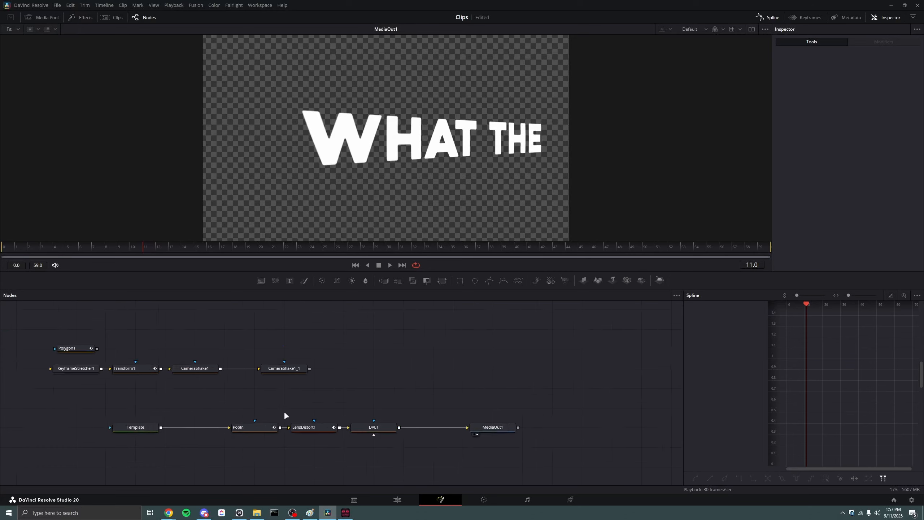
{"action": "scroll", "coordinate": [190, 404], "scroll_direction": "up", "scroll_amount": 2}
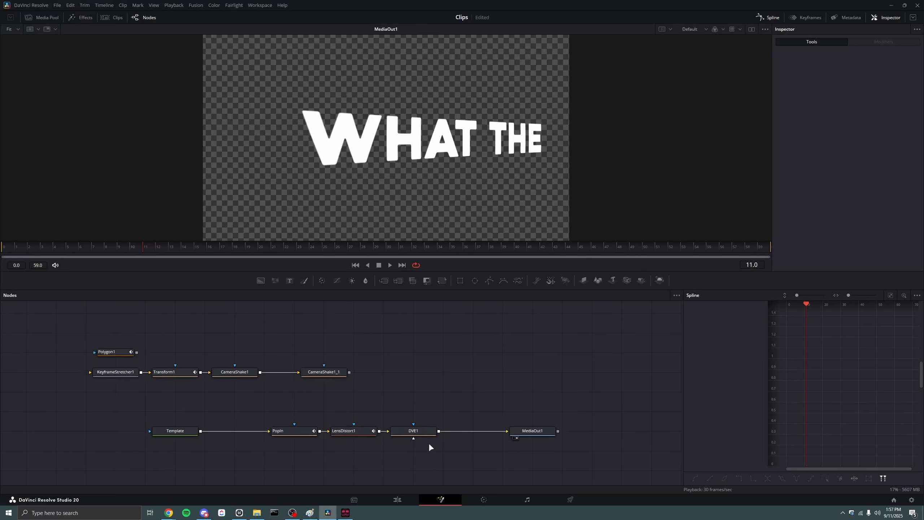
{"action": "scroll", "coordinate": [429, 444], "scroll_direction": "up", "scroll_amount": 2}
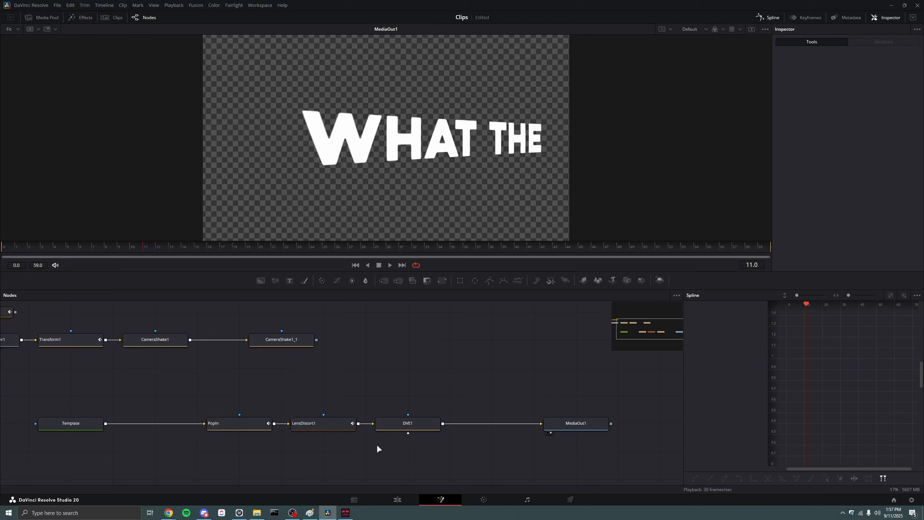
{"action": "scroll", "coordinate": [408, 435], "scroll_direction": "down", "scroll_amount": 2}
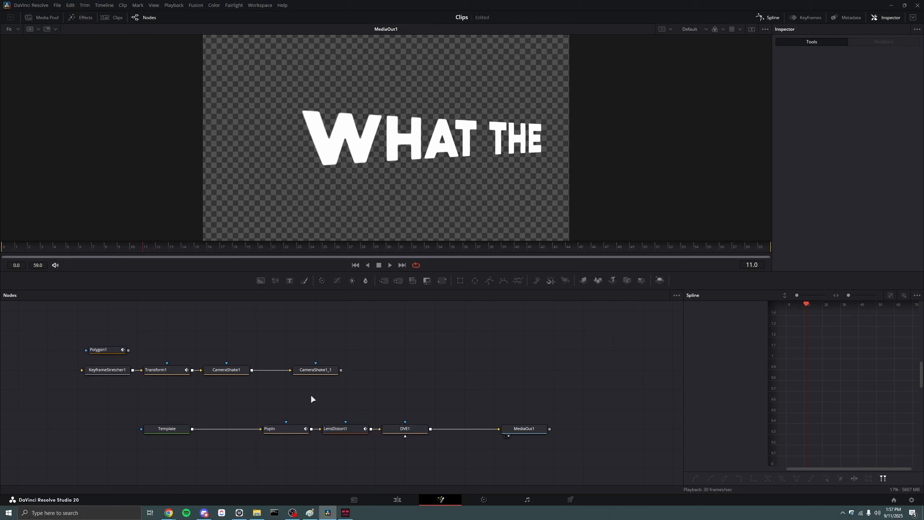
{"action": "left_click_drag", "start_coordinate": [393, 429], "coordinate": [431, 429]}
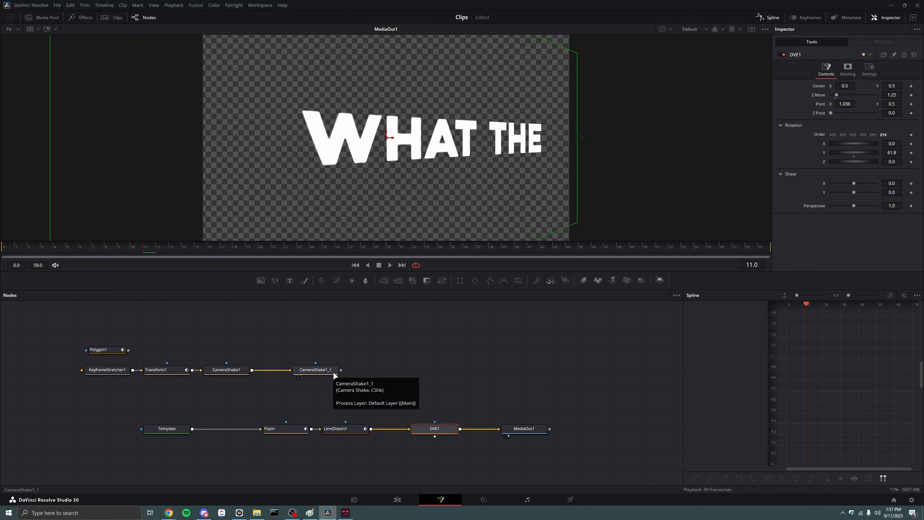
{"action": "left_click", "coordinate": [421, 380]}
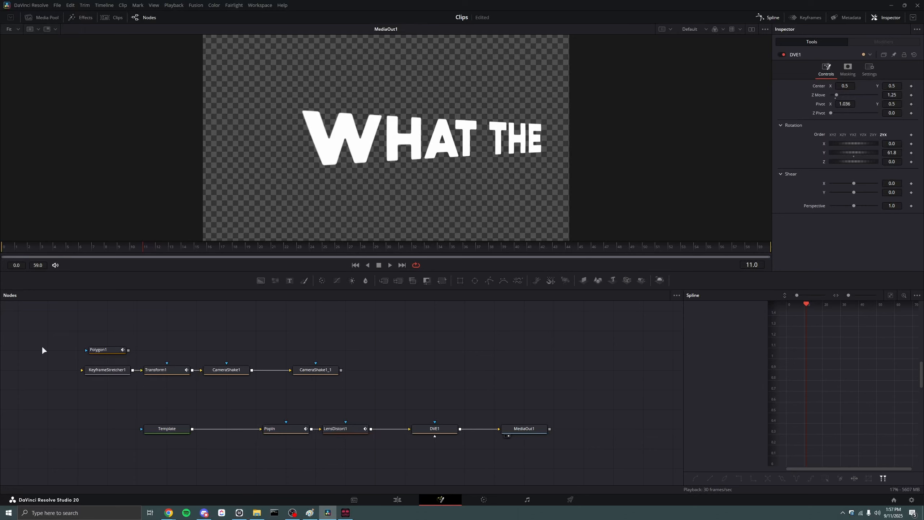
Save the project and return to the Edit page timeline
{"action": "key", "text": "ctrl+s"}
{"action": "left_click", "coordinate": [408, 501]}
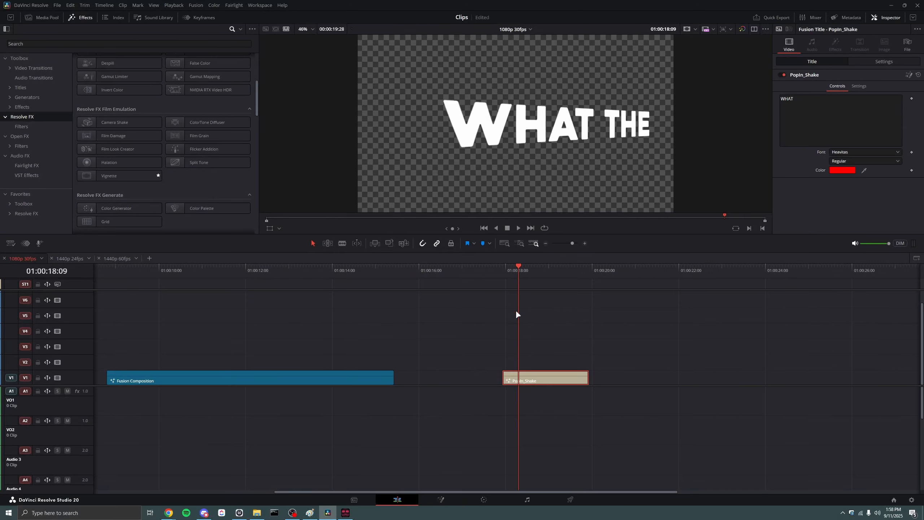